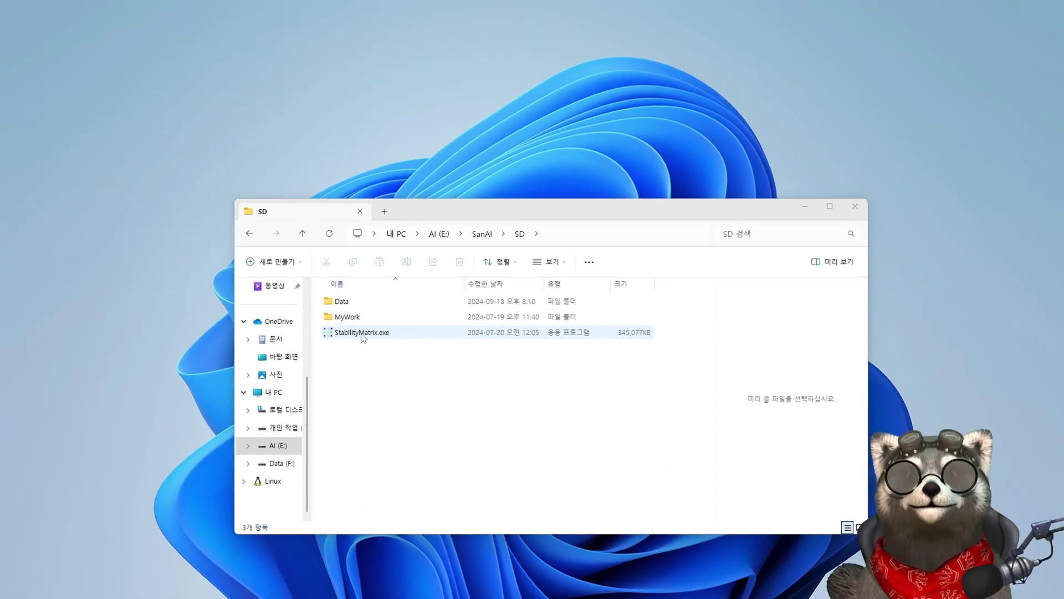
- Start StabilityMatrix.exe and open the Python Packages list of the ComfyUI installation
{"action": "left_click", "coordinate": [362, 333]}
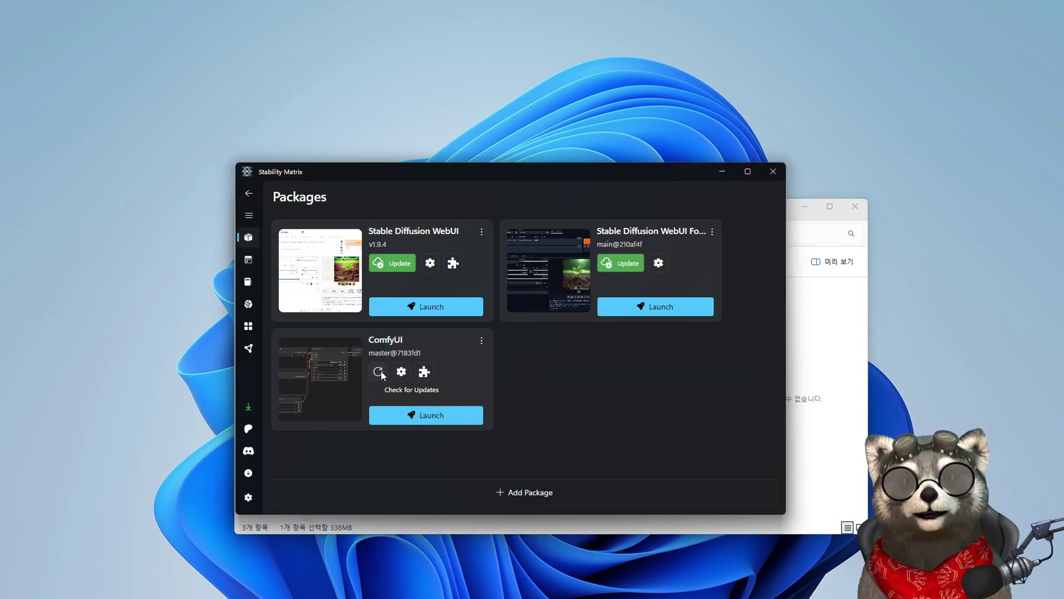
{"action": "left_click", "coordinate": [481, 343]}
{"action": "left_click", "coordinate": [501, 341]}
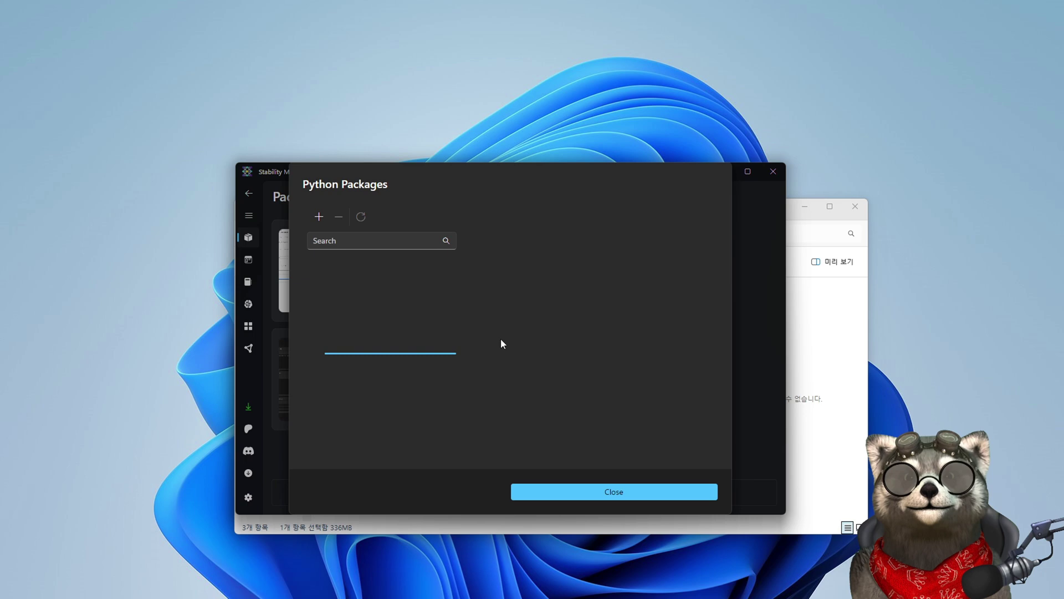
- Search the Python packages for torch and examine its installed and available versions
{"action": "left_click", "coordinate": [382, 242]}
{"action": "type", "text": "torch"}
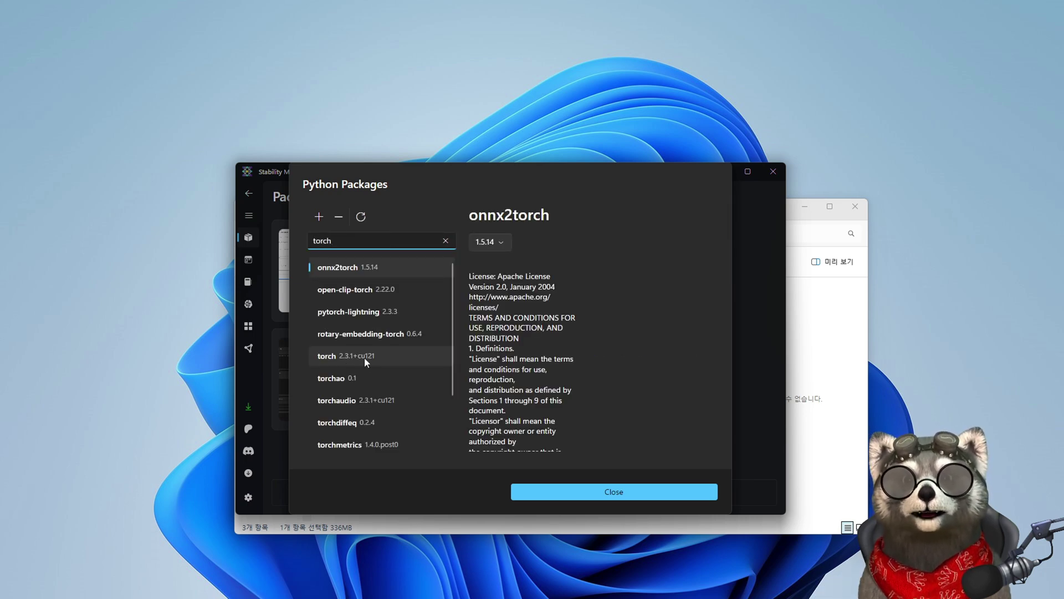
{"action": "left_click", "coordinate": [358, 358]}
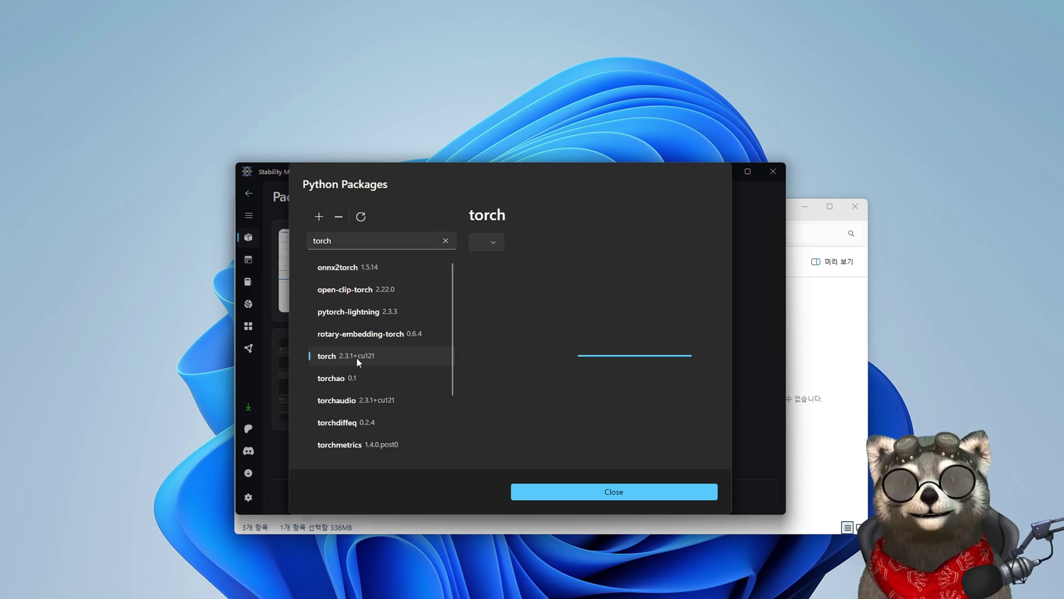
{"action": "left_click", "coordinate": [498, 242]}
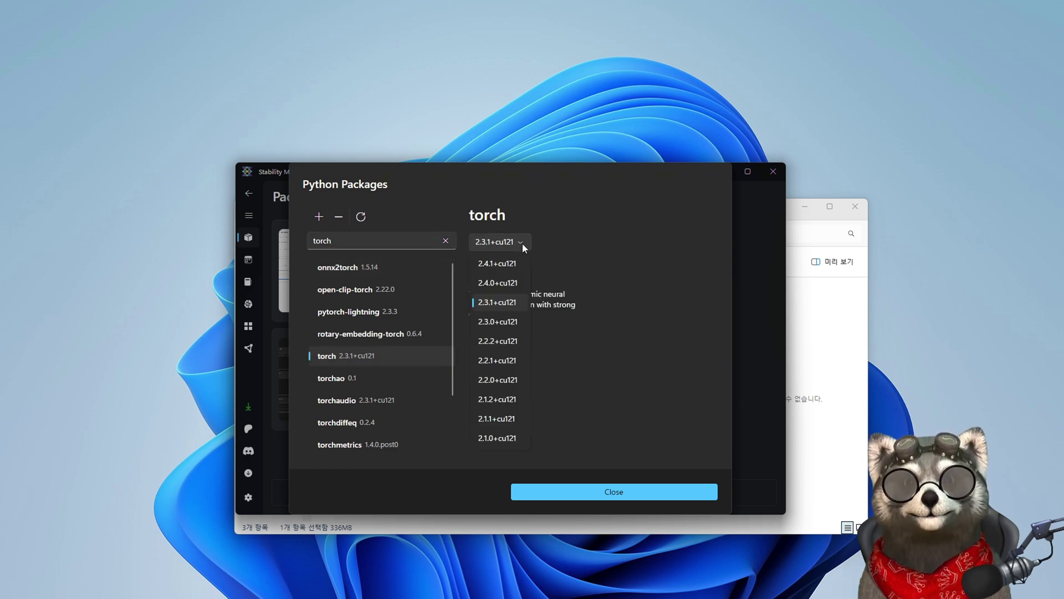
{"action": "left_click", "coordinate": [568, 247]}
- Close the Python package list and launch ComfyUI
{"action": "left_click", "coordinate": [588, 491]}
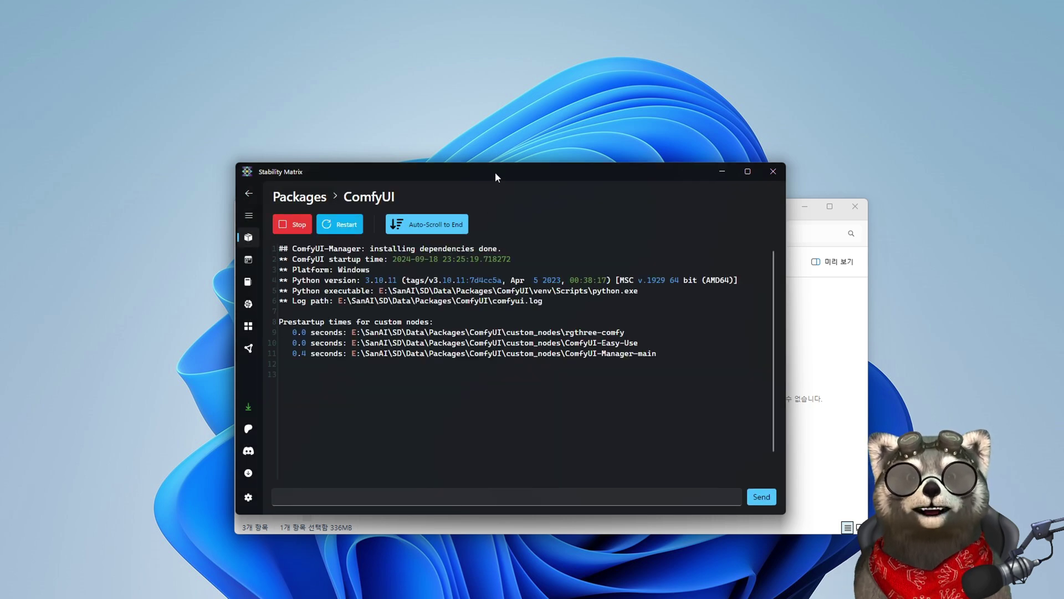
{"action": "left_click_drag", "start_coordinate": [494, 172], "coordinate": [495, 189]}
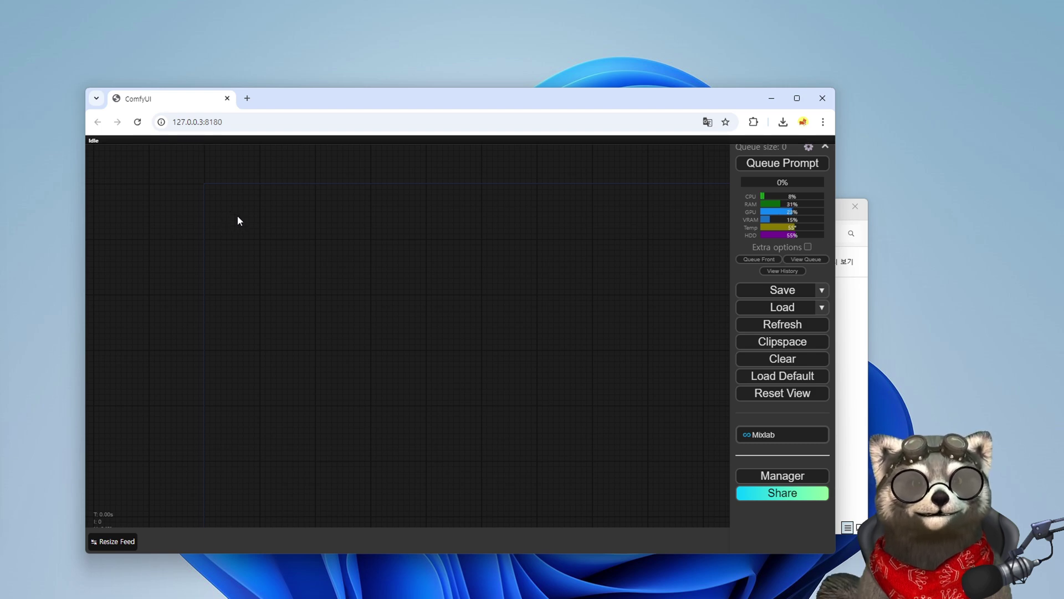
- Add a Load Diffusion Model node with unet_name FLUX\flux1-dev.safetensors and weight_dtype fp8_e4m3fn
{"action": "double_click", "coordinate": [239, 220]}
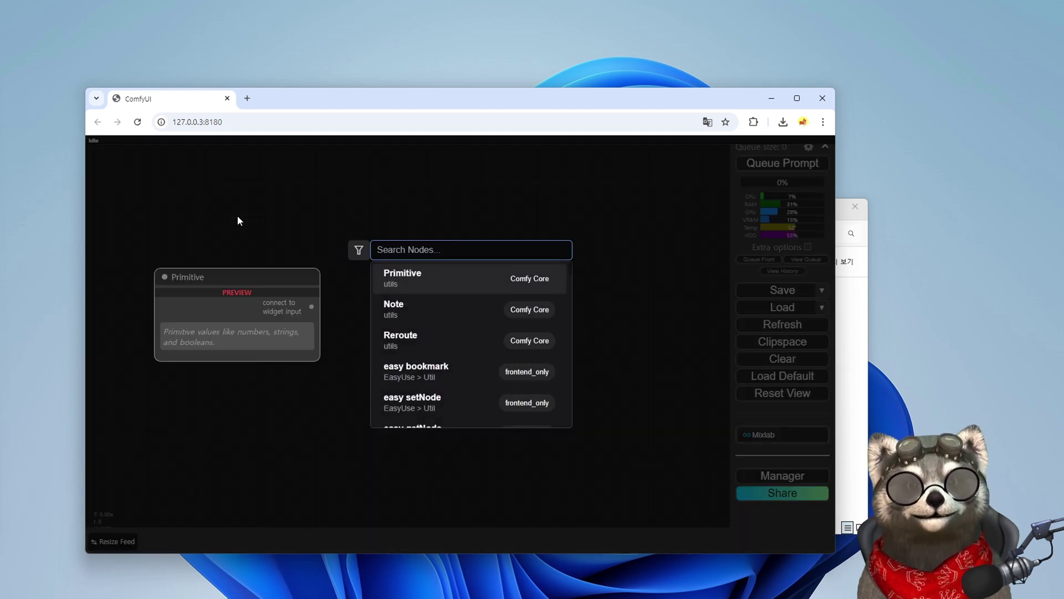
{"action": "type", "text": "load di"}
{"action": "key", "text": "Return"}
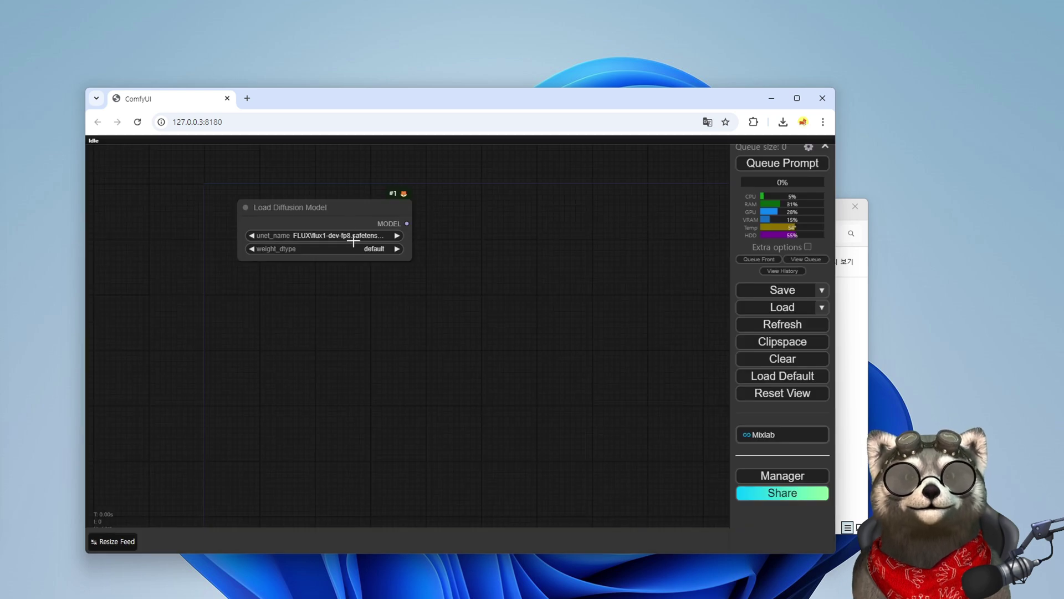
{"action": "left_click", "coordinate": [397, 236]}
{"action": "left_click", "coordinate": [368, 248]}
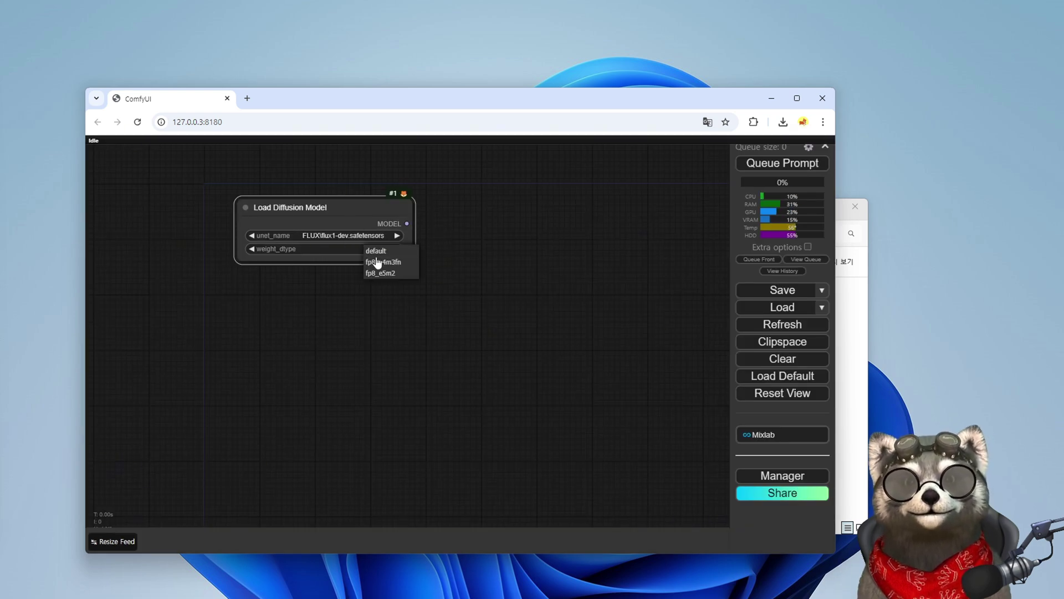
{"action": "left_click", "coordinate": [379, 258]}
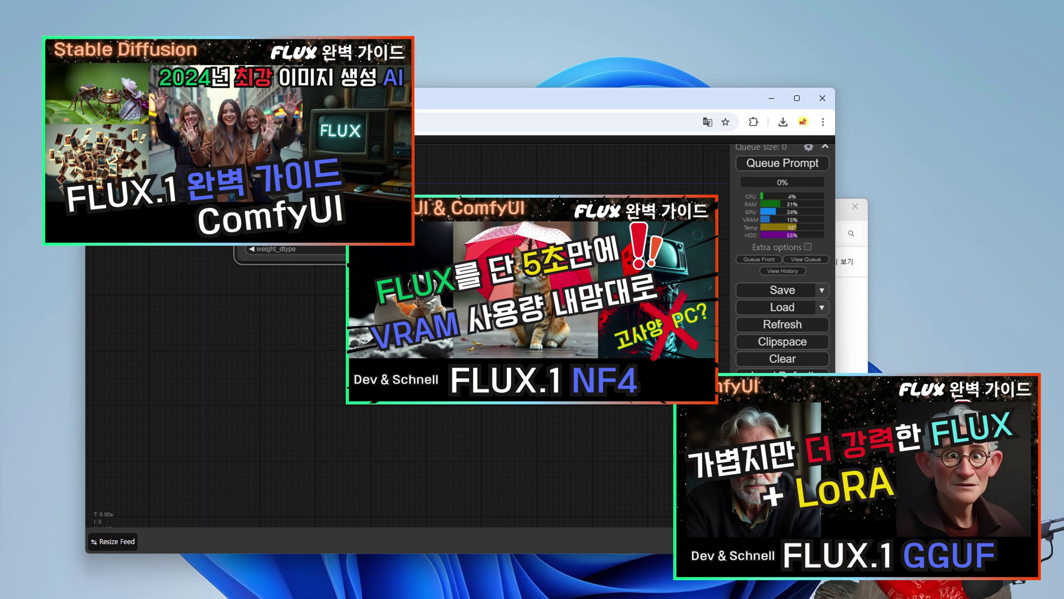
{"action": "left_click_drag", "start_coordinate": [349, 208], "coordinate": [329, 201]}
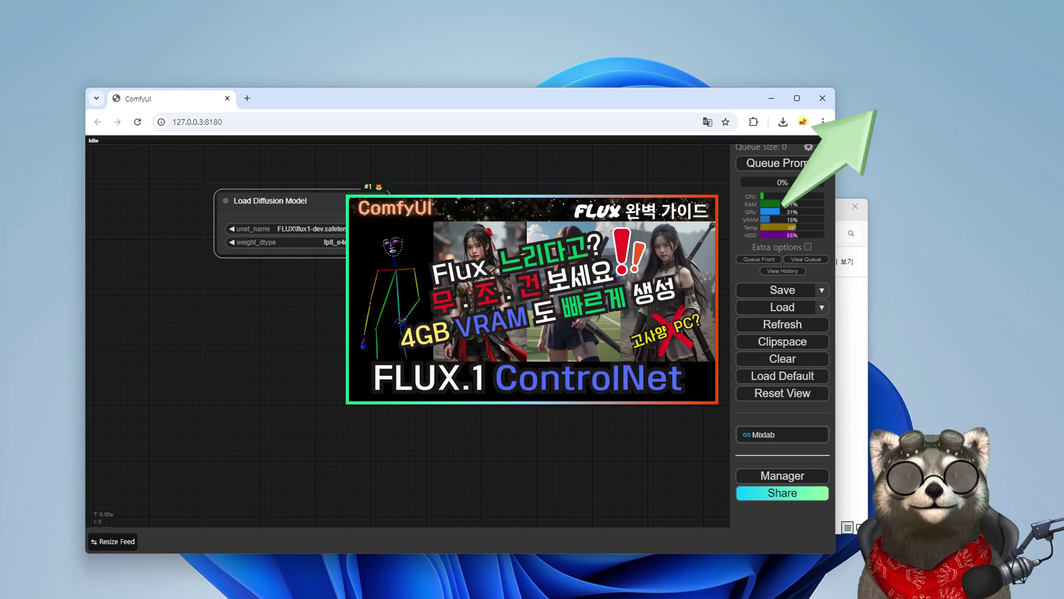
- Maximize the browser window and slightly shift the floating ComfyUI menu panel
{"action": "key", "text": "super+Up"}
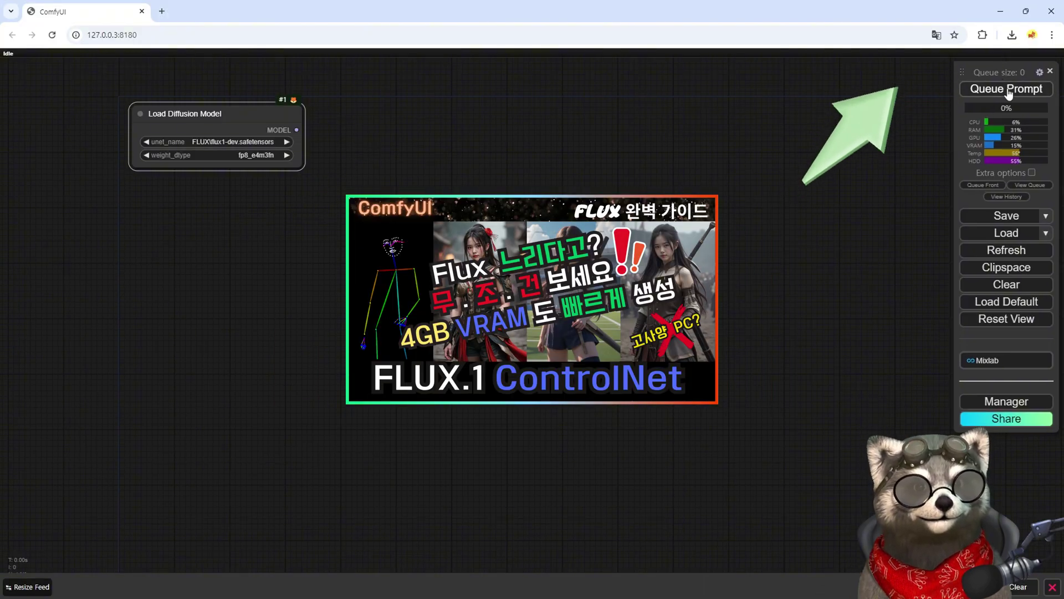
{"action": "left_click_drag", "start_coordinate": [1006, 77], "coordinate": [1007, 79]}
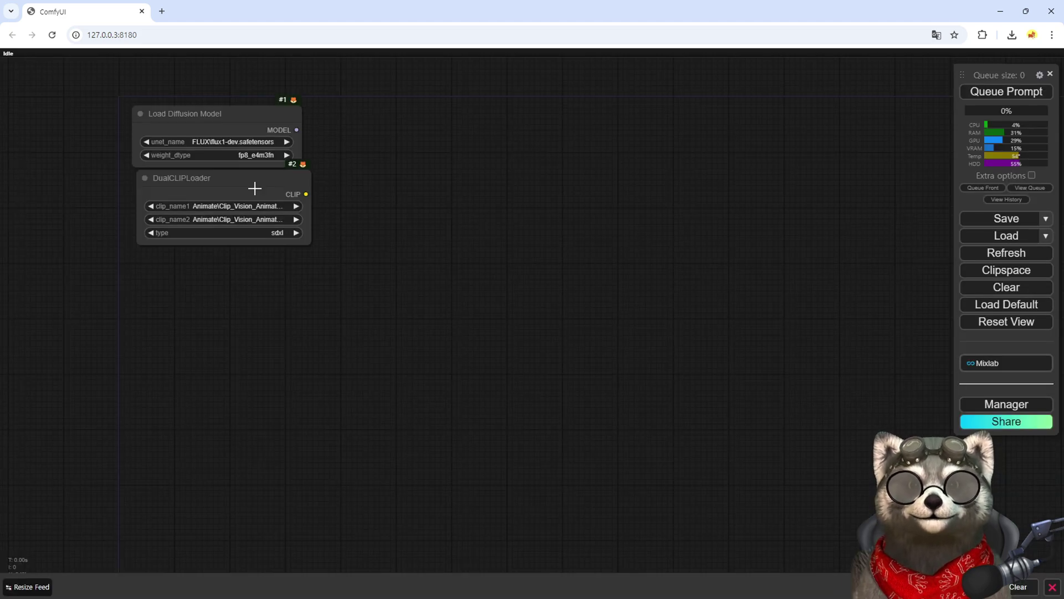
- Place the DualCLIPLoader under Load Diffusion Model and set it to SD3_FLUX\t5xxl_fp8_e4m3fn.safetensors, SD3_FLUX\clip_l.safetensors and type flux
{"action": "left_click_drag", "start_coordinate": [253, 188], "coordinate": [254, 195]}
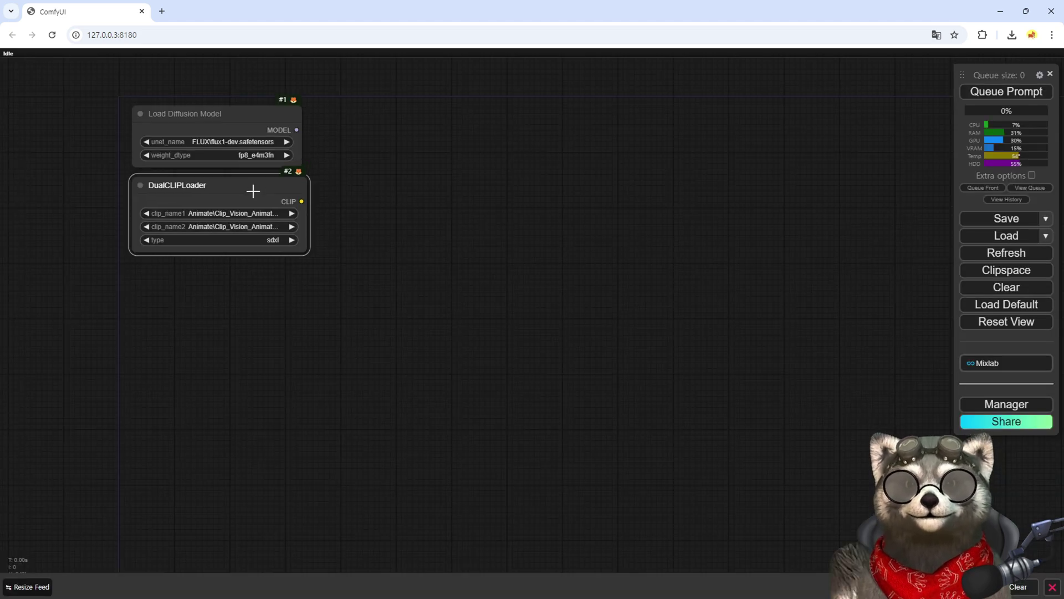
{"action": "left_click", "coordinate": [227, 216]}
{"action": "left_click", "coordinate": [252, 287]}
{"action": "left_click", "coordinate": [239, 227]}
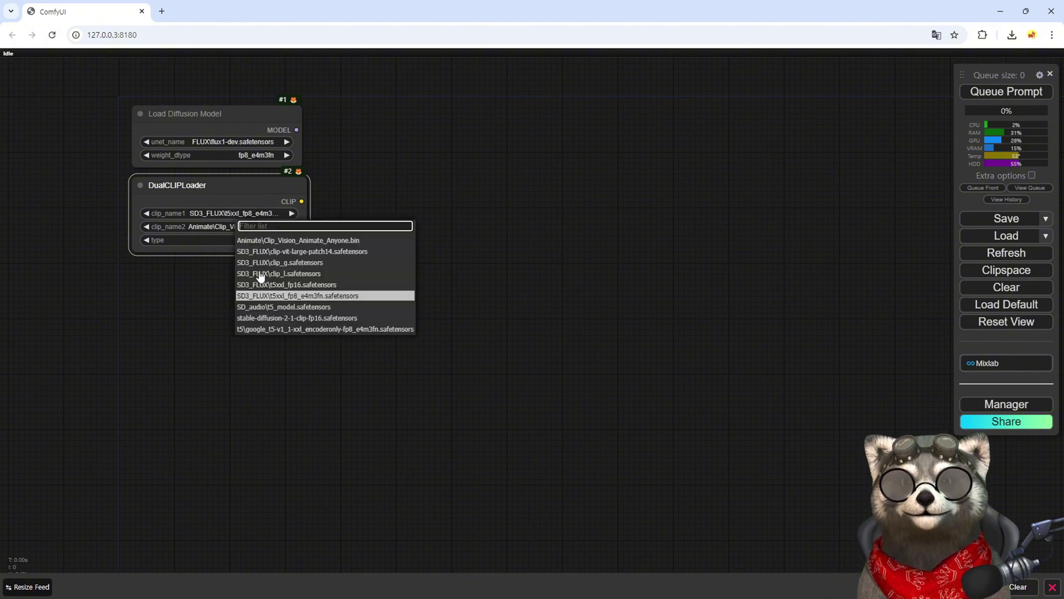
{"action": "left_click", "coordinate": [297, 280]}
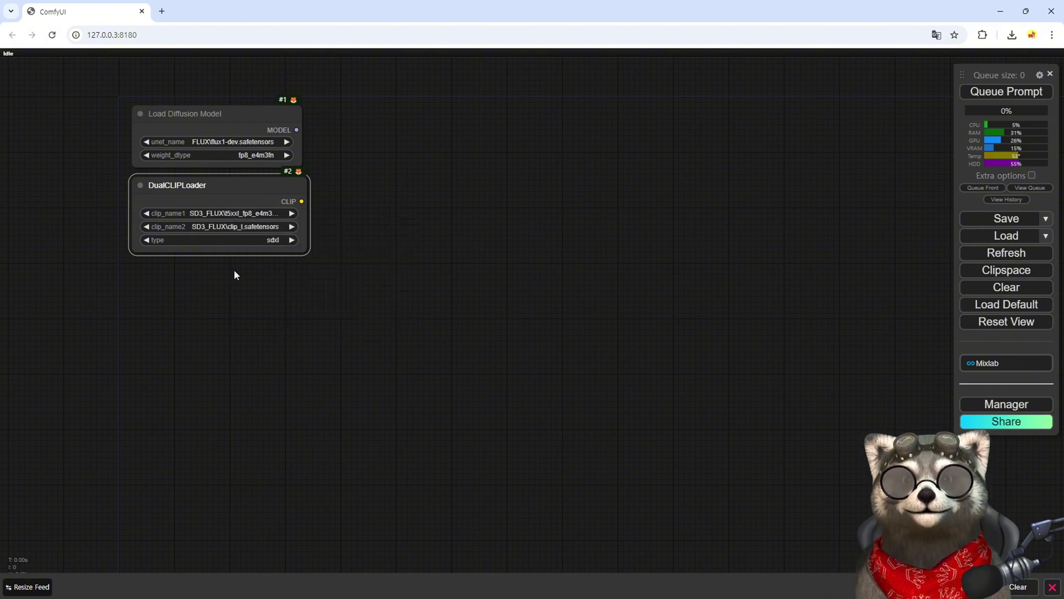
{"action": "left_click", "coordinate": [268, 240]}
{"action": "left_click", "coordinate": [273, 265]}
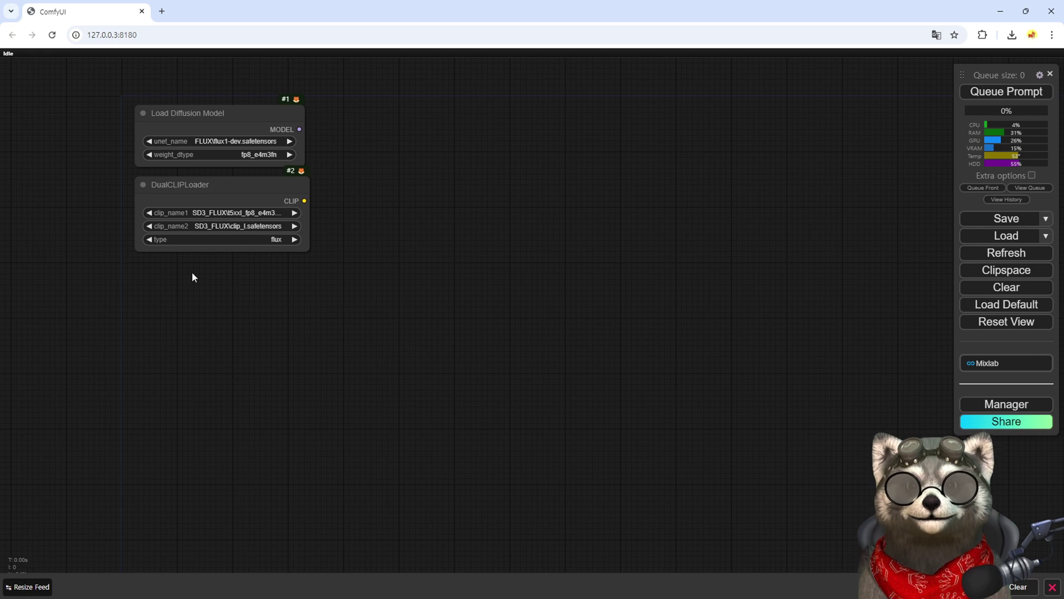
- Add a Power Lora Loader (rgthree) node below the DualCLIPLoader and narrow it to match the column
{"action": "double_click", "coordinate": [152, 278]}
{"action": "type", "text": "pow"}
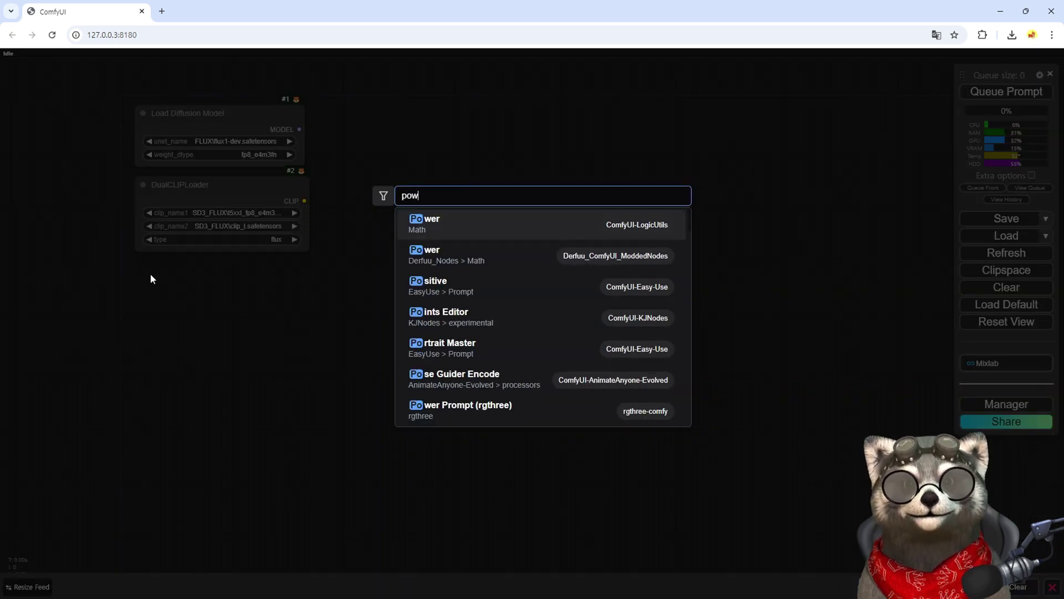
{"action": "type", "text": "er lor"}
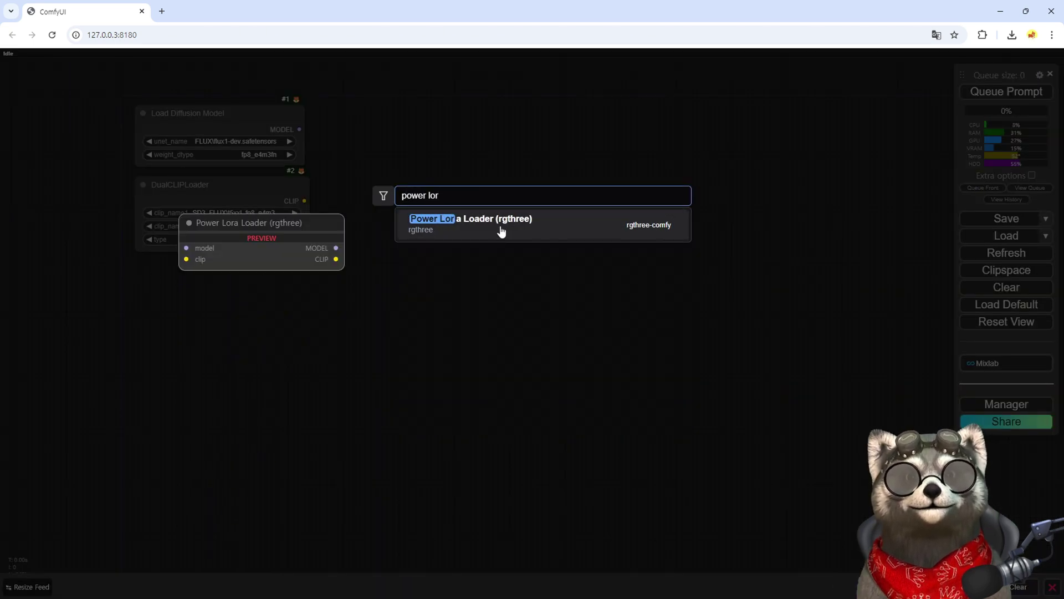
{"action": "left_click", "coordinate": [500, 230]}
{"action": "left_click_drag", "start_coordinate": [266, 269], "coordinate": [252, 274]}
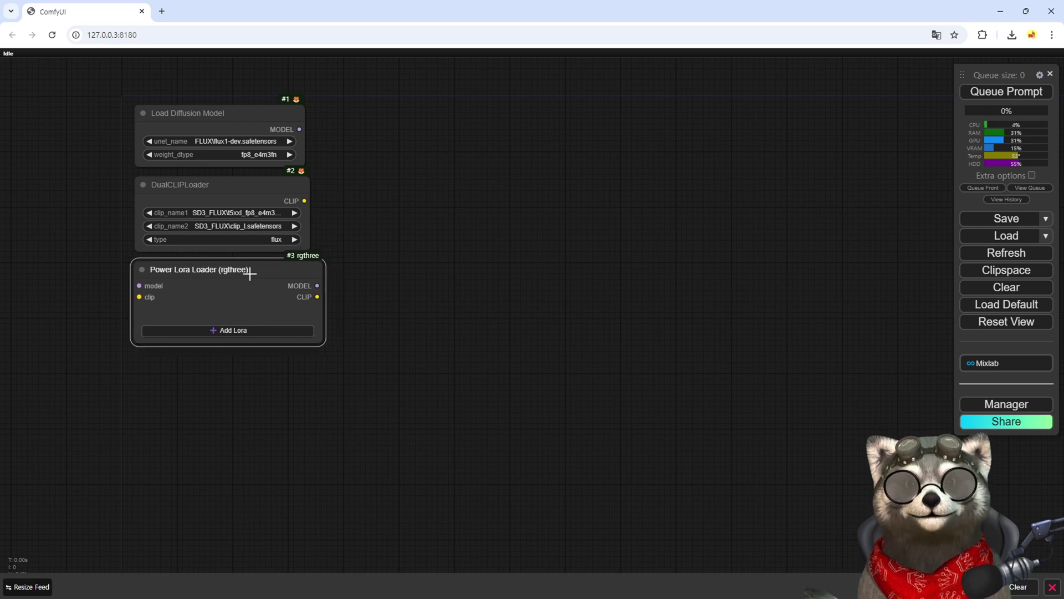
{"action": "left_click_drag", "start_coordinate": [324, 345], "coordinate": [307, 346]}
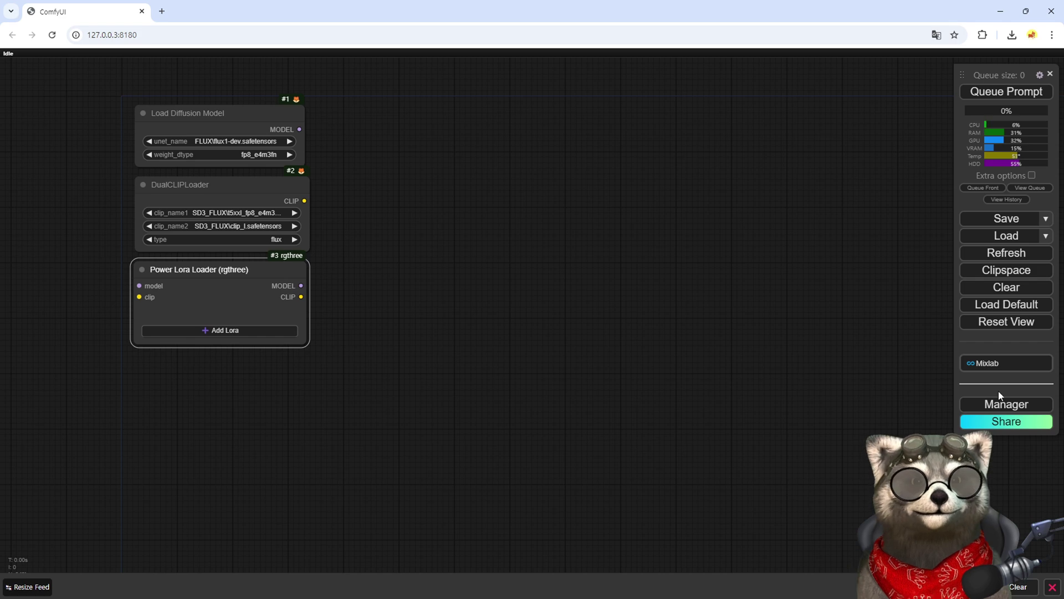
- Look up rgthree among the custom nodes in ComfyUI Manager, then close the list
{"action": "left_click", "coordinate": [998, 405]}
{"action": "left_click", "coordinate": [549, 226]}
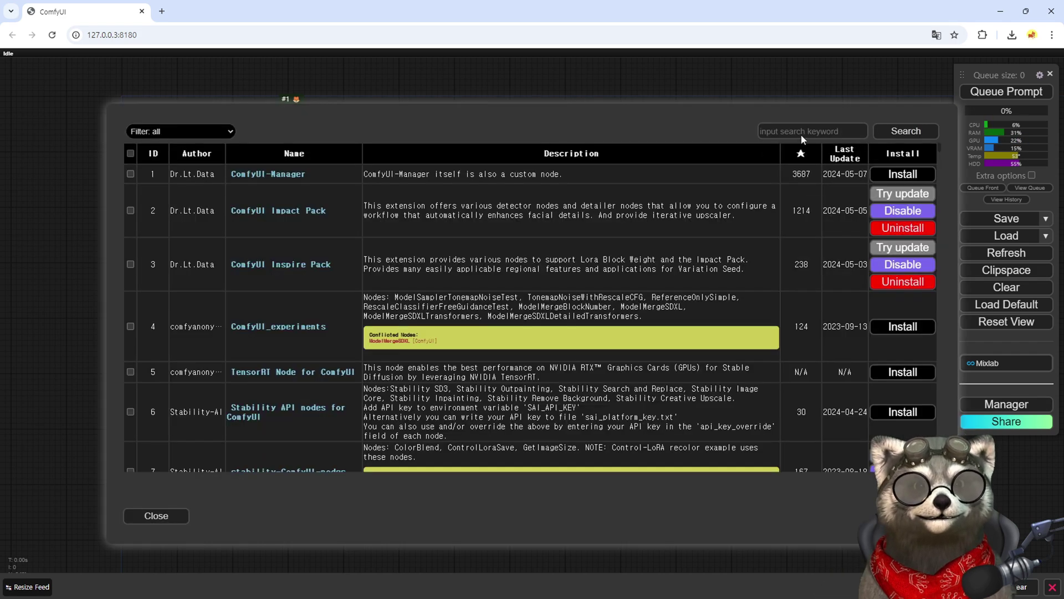
{"action": "left_click", "coordinate": [805, 131]}
{"action": "type", "text": "rgthree"}
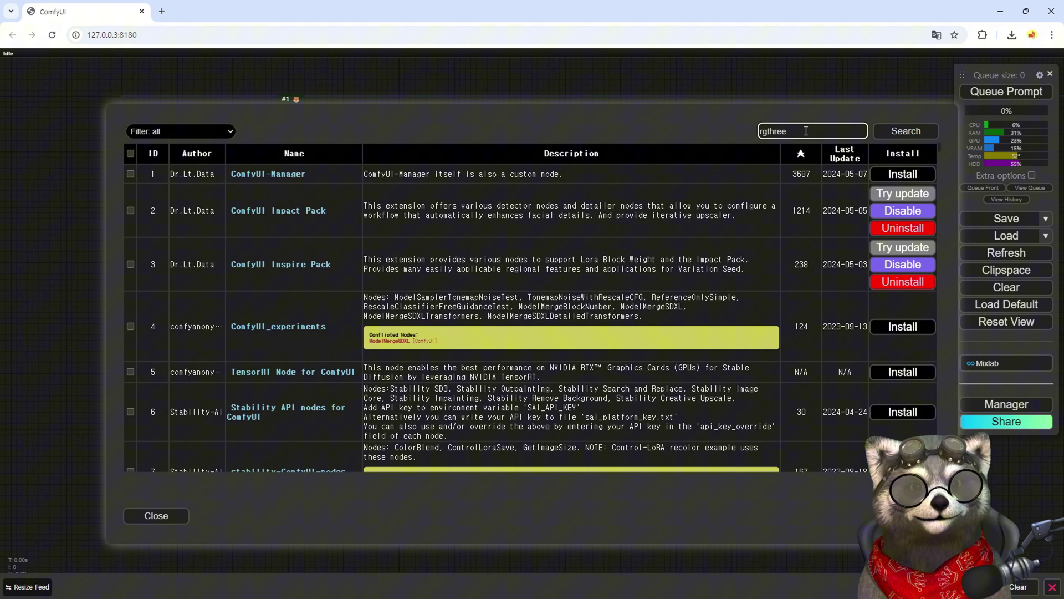
{"action": "left_click", "coordinate": [906, 131]}
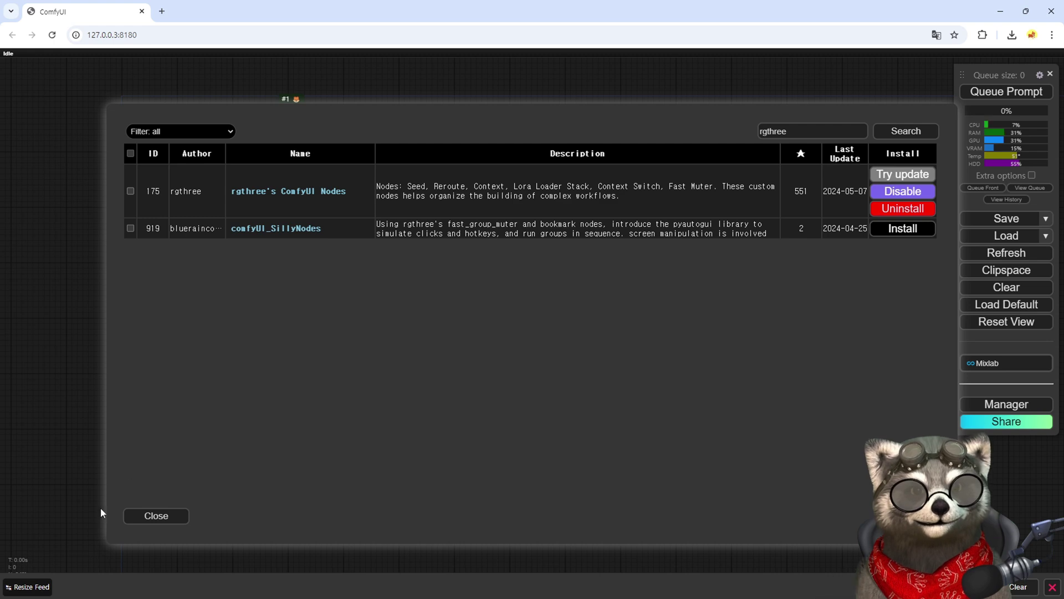
{"action": "left_click", "coordinate": [156, 515]}
- Connect Load Diffusion Model's MODEL output and DualCLIPLoader's CLIP output to the Power Lora Loader's model and clip inputs
{"action": "left_click_drag", "start_coordinate": [299, 129], "coordinate": [139, 285]}
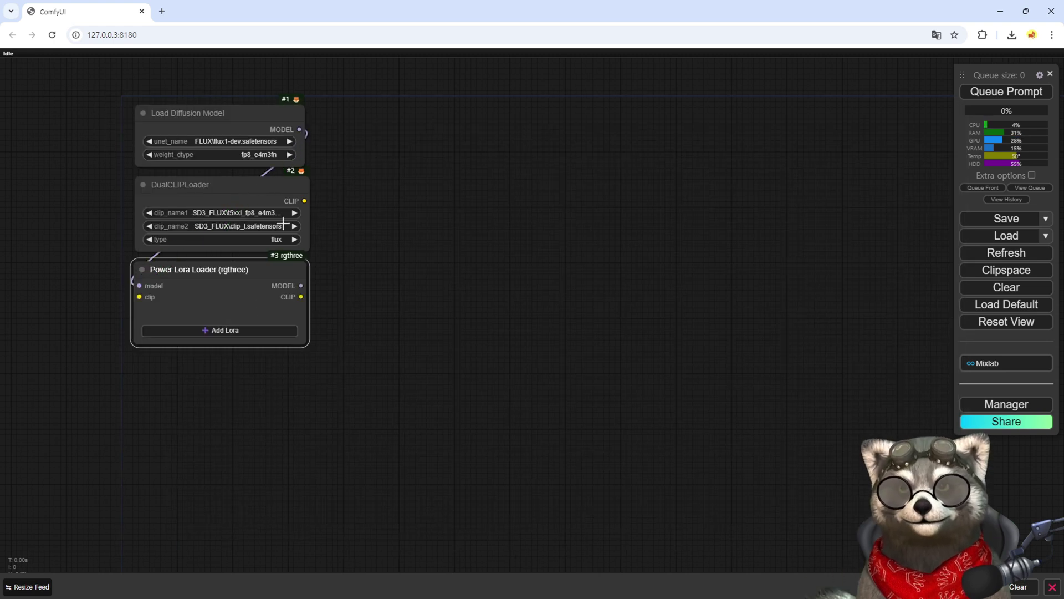
{"action": "left_click_drag", "start_coordinate": [306, 199], "coordinate": [139, 296]}
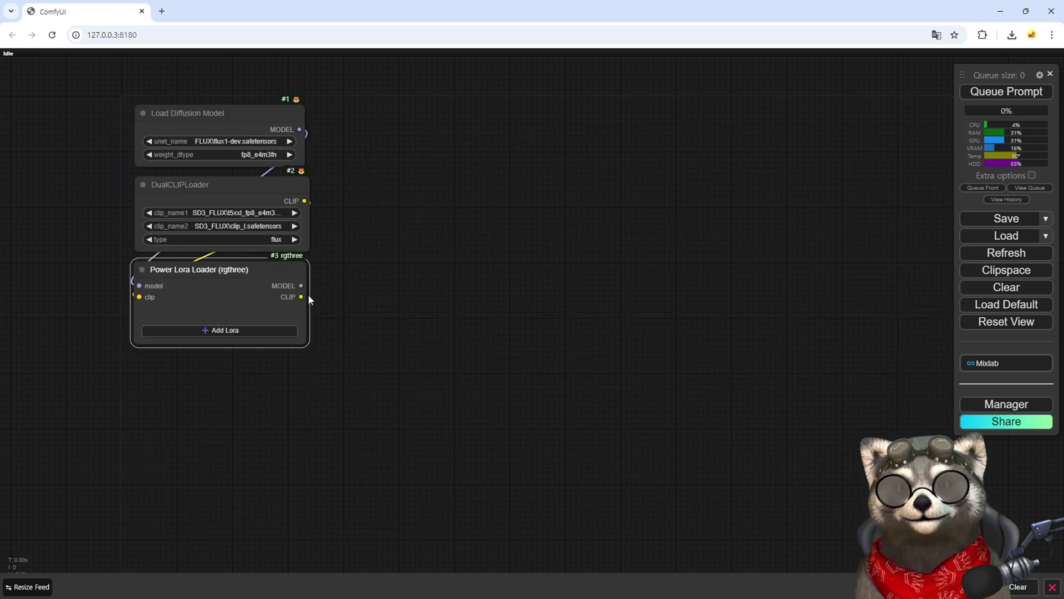
- Add a Load VAE node below the Power Lora Loader and even out the loader nodes' widths
{"action": "double_click", "coordinate": [144, 366]}
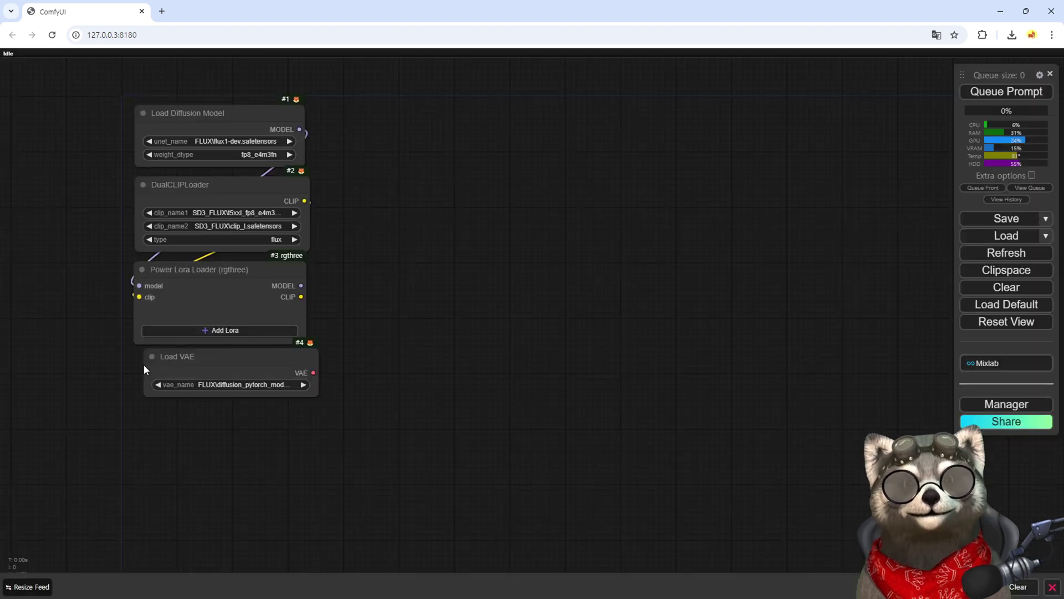
{"action": "left_click_drag", "start_coordinate": [216, 361], "coordinate": [206, 369]}
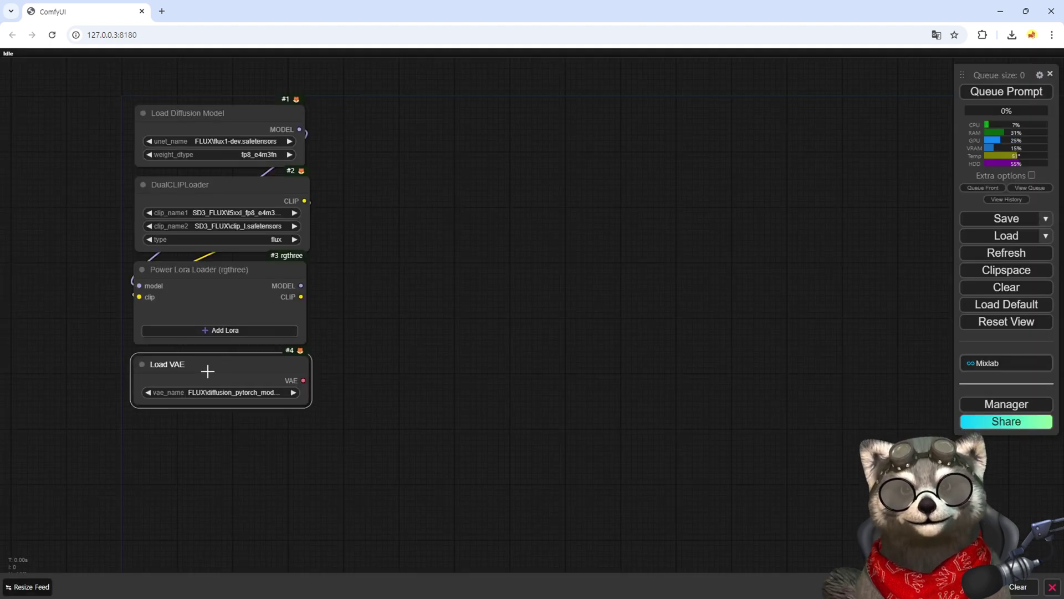
{"action": "left_click_drag", "start_coordinate": [309, 251], "coordinate": [305, 252]}
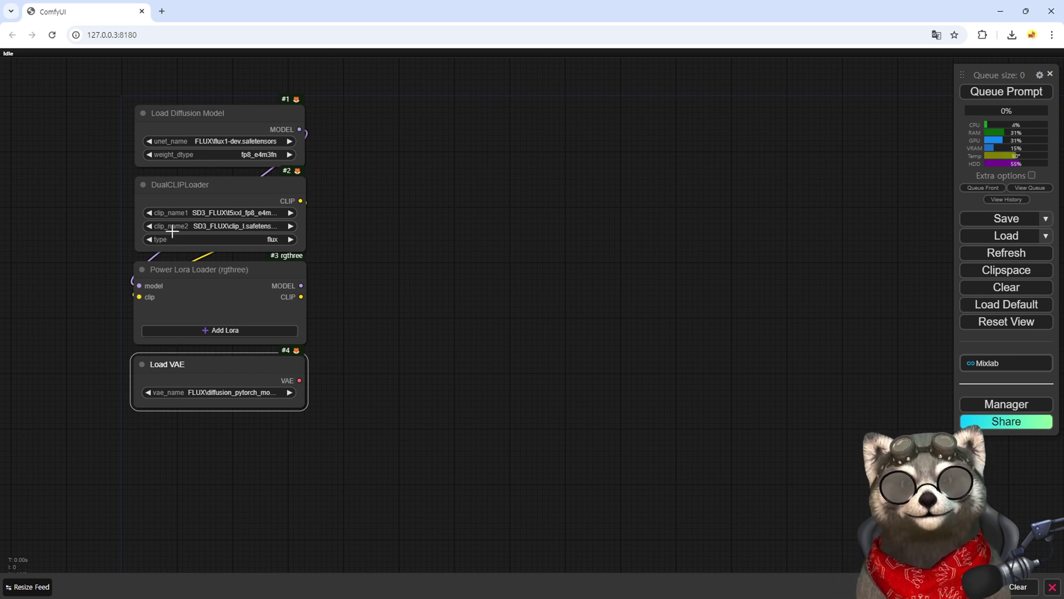
- Add a CLIP Text Encode (Prompt) node beside the loaders, color it green and adjust its position
{"action": "left_click_drag", "start_coordinate": [372, 135], "coordinate": [351, 138]}
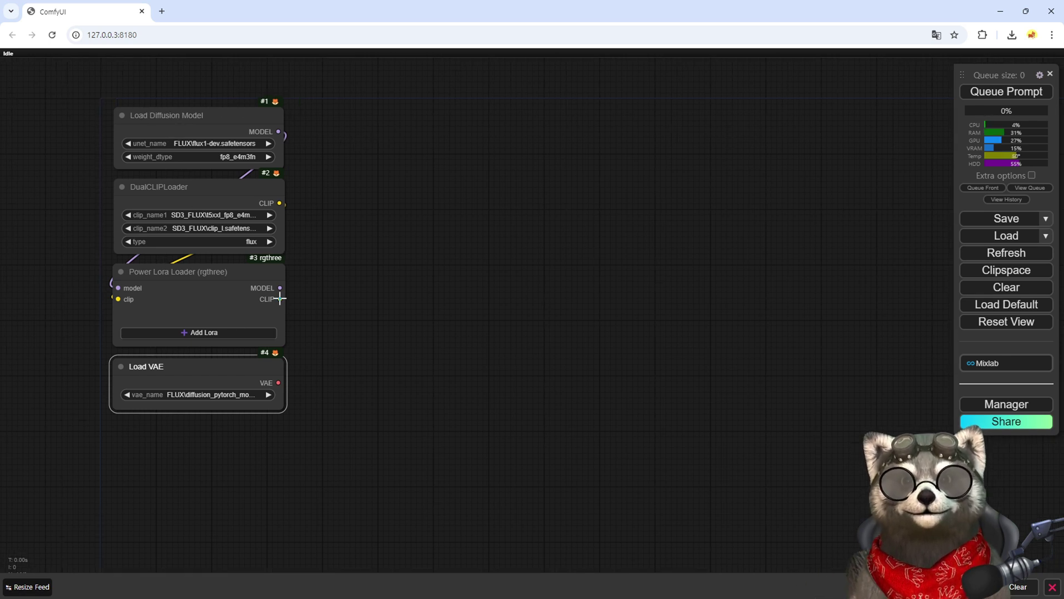
{"action": "double_click", "coordinate": [353, 182]}
{"action": "type", "text": "clip"}
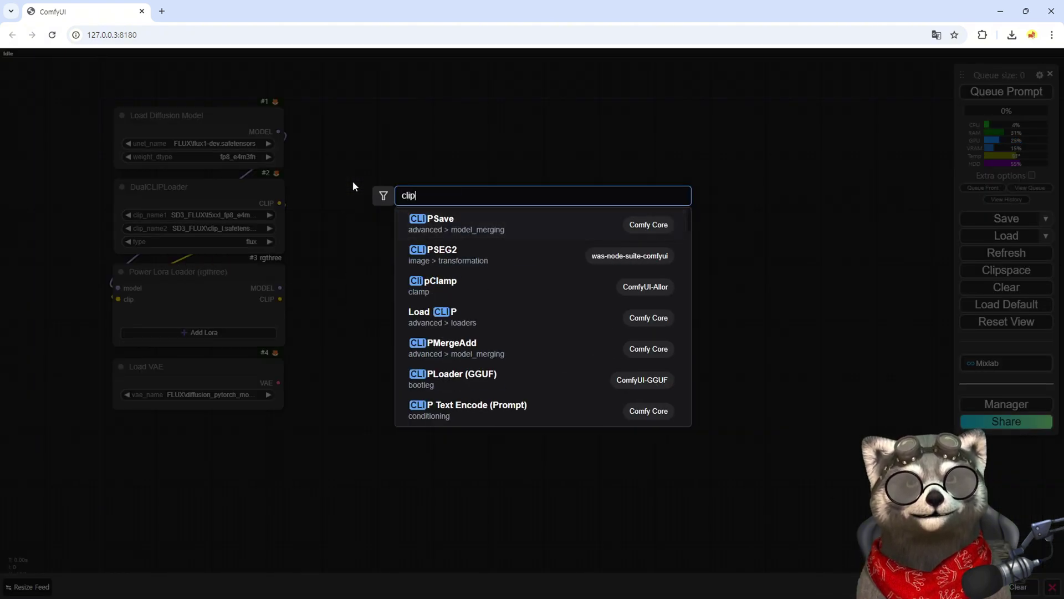
{"action": "type", "text": "tex"}
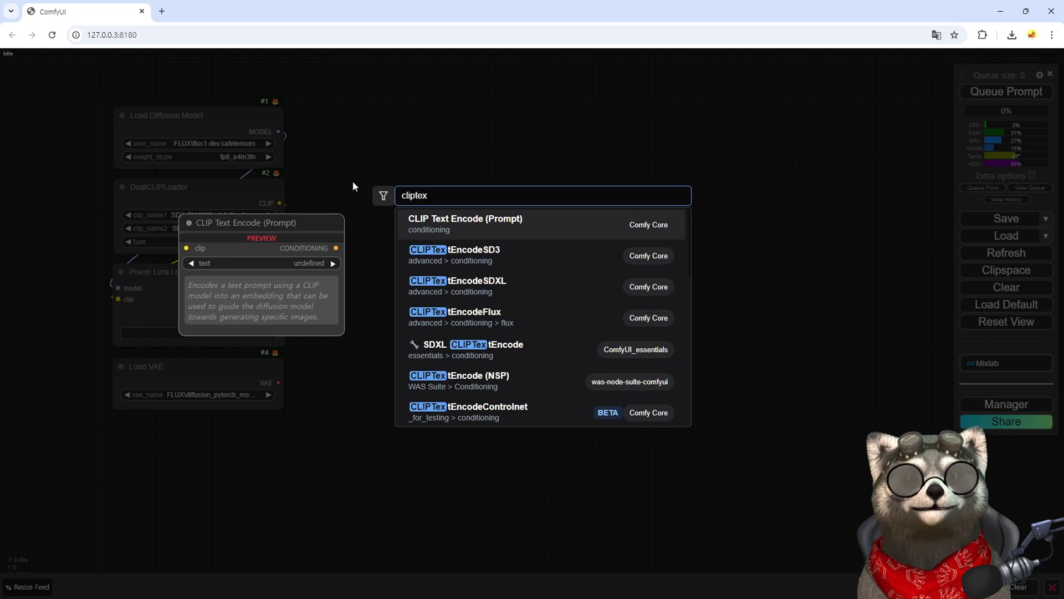
{"action": "key", "text": "Return"}
{"action": "right_click", "coordinate": [395, 173]}
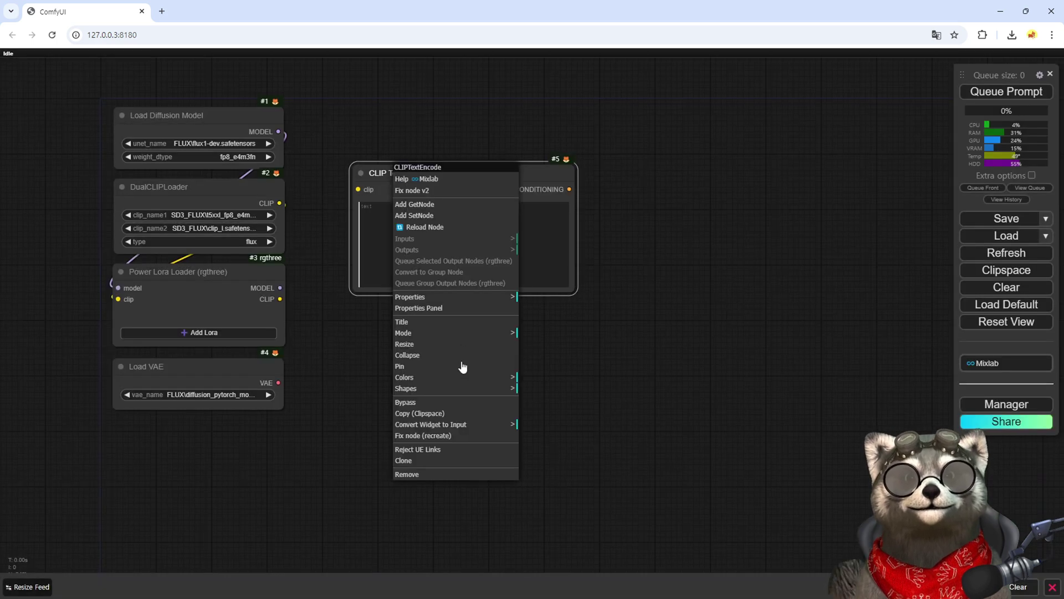
{"action": "left_click", "coordinate": [540, 410]}
{"action": "left_click_drag", "start_coordinate": [455, 167], "coordinate": [443, 162]}
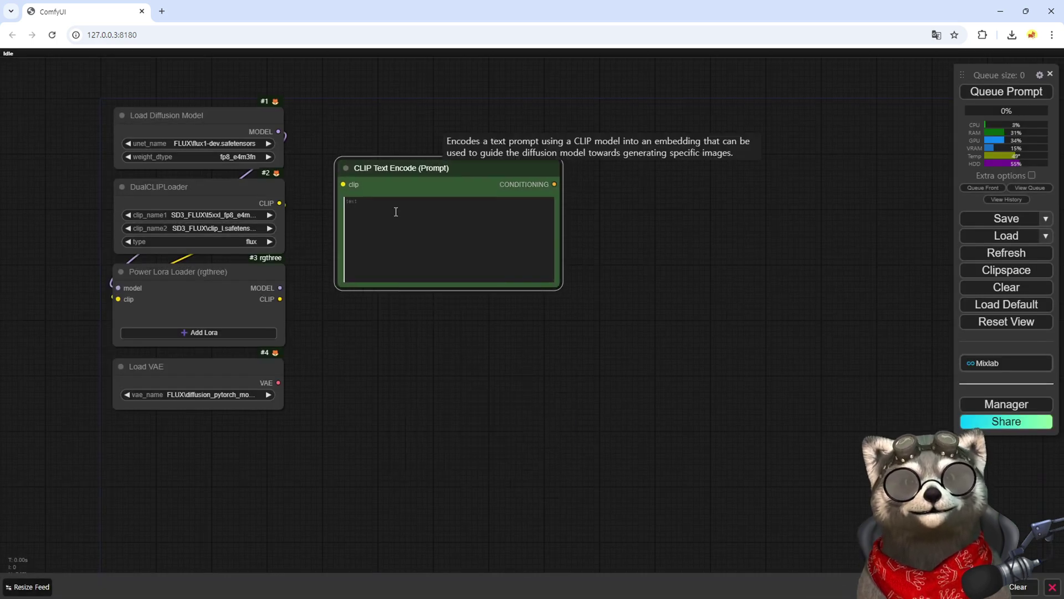
- Connect the Power Lora Loader's CLIP output to the green prompt node, duplicate that node directly below, and color the copy red
{"action": "left_click_drag", "start_coordinate": [280, 299], "coordinate": [343, 184]}
{"action": "mouse_move", "coordinate": [424, 171]}
{"action": "left_mouse_down"}
{"action": "mouse_move", "coordinate": [407, 313]}
{"action": "mouse_move", "coordinate": [409, 305]}
{"action": "left_mouse_up"}
{"action": "right_click", "coordinate": [409, 305]}
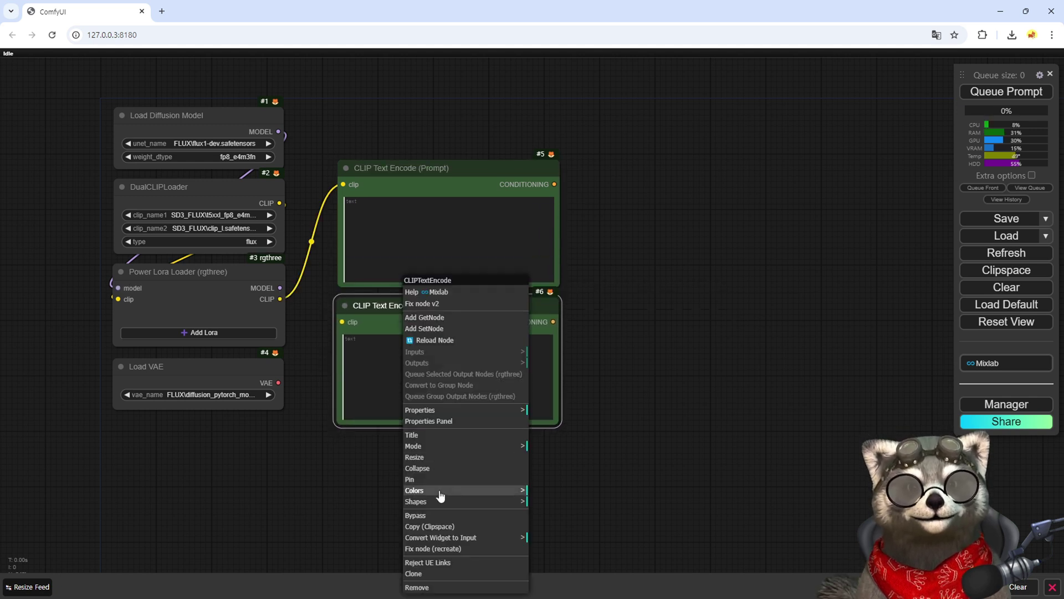
{"action": "left_click", "coordinate": [421, 490]}
{"action": "left_click", "coordinate": [554, 501]}
- Connect the Power Lora Loader's CLIP output to the red prompt node and move both prompt nodes closer to the loaders
{"action": "left_click_drag", "start_coordinate": [281, 299], "coordinate": [399, 315]}
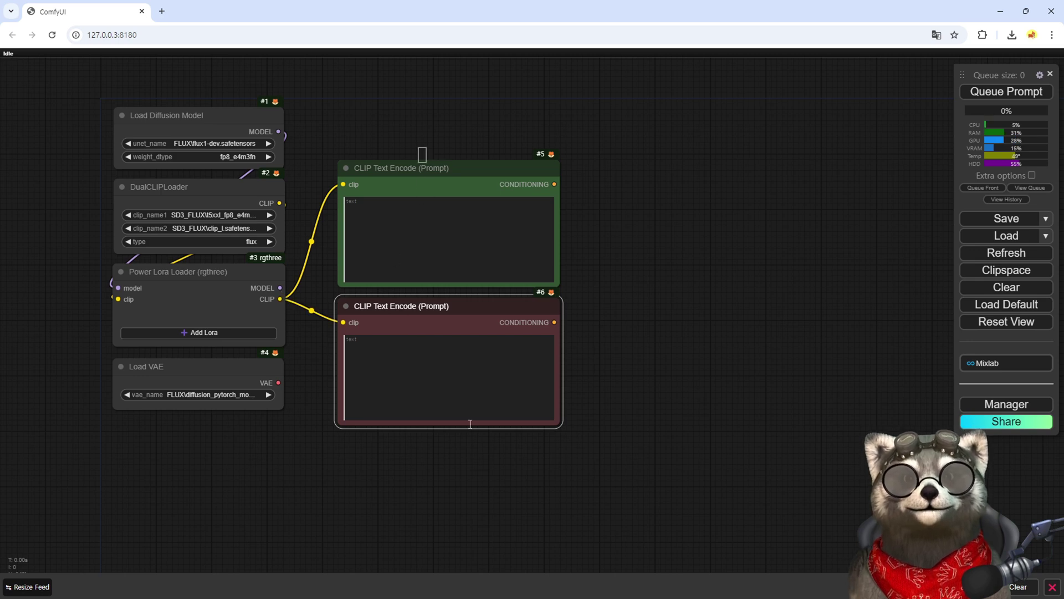
{"action": "left_click", "coordinate": [498, 275], "text": "shift"}
{"action": "left_click_drag", "start_coordinate": [470, 175], "coordinate": [457, 158]}
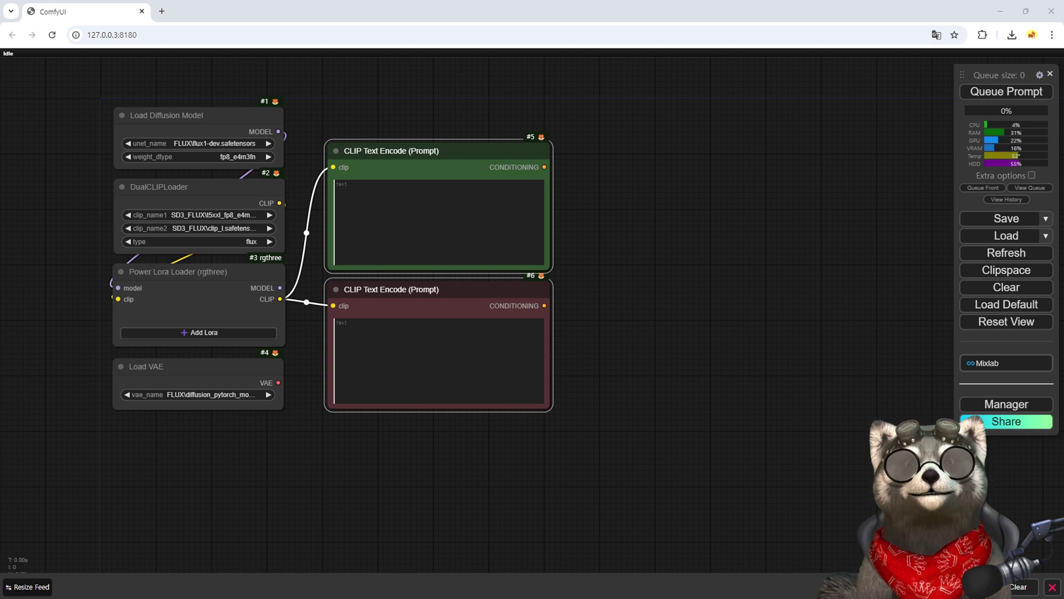
- Add a FluxGuidance node fed by the green prompt's CONDITIONING output, shrink it and place it just above the prompt node
{"action": "left_click_drag", "start_coordinate": [545, 166], "coordinate": [460, 108]}
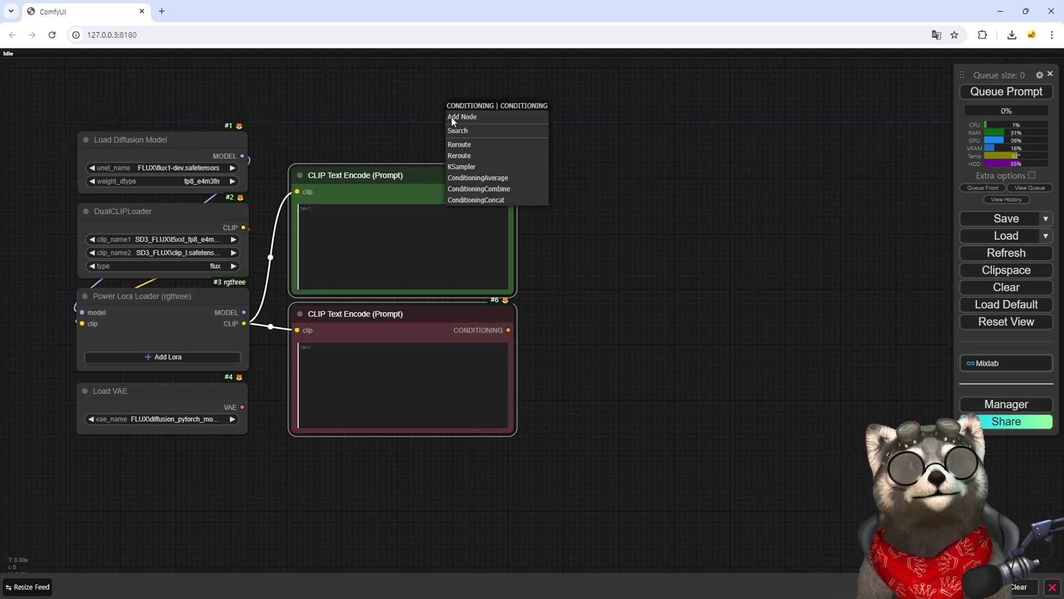
{"action": "left_click", "coordinate": [470, 130]}
{"action": "type", "text": "flux"}
{"action": "key", "text": "Return"}
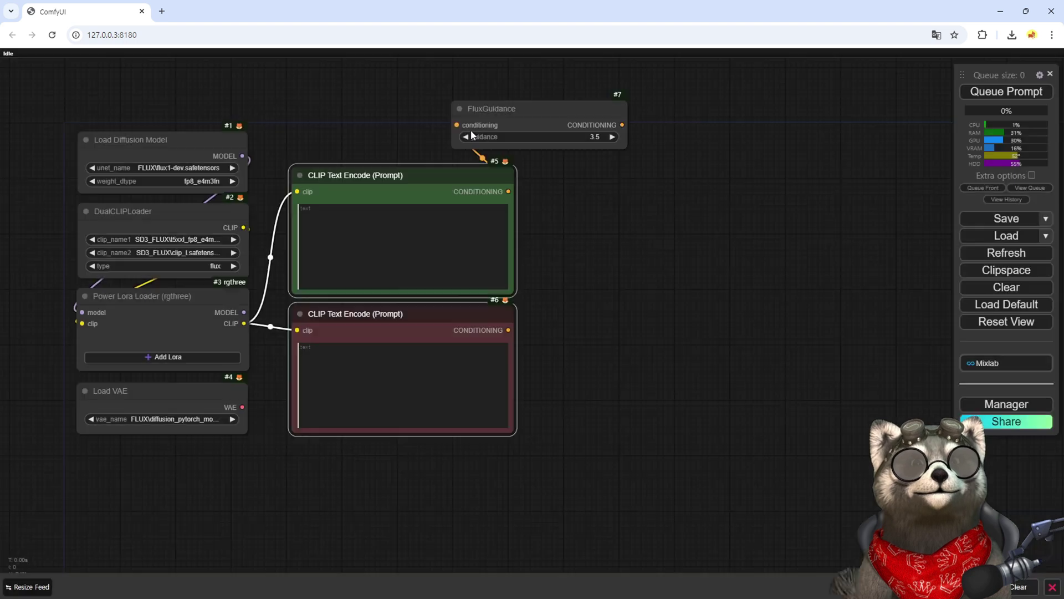
{"action": "right_click", "coordinate": [561, 109]}
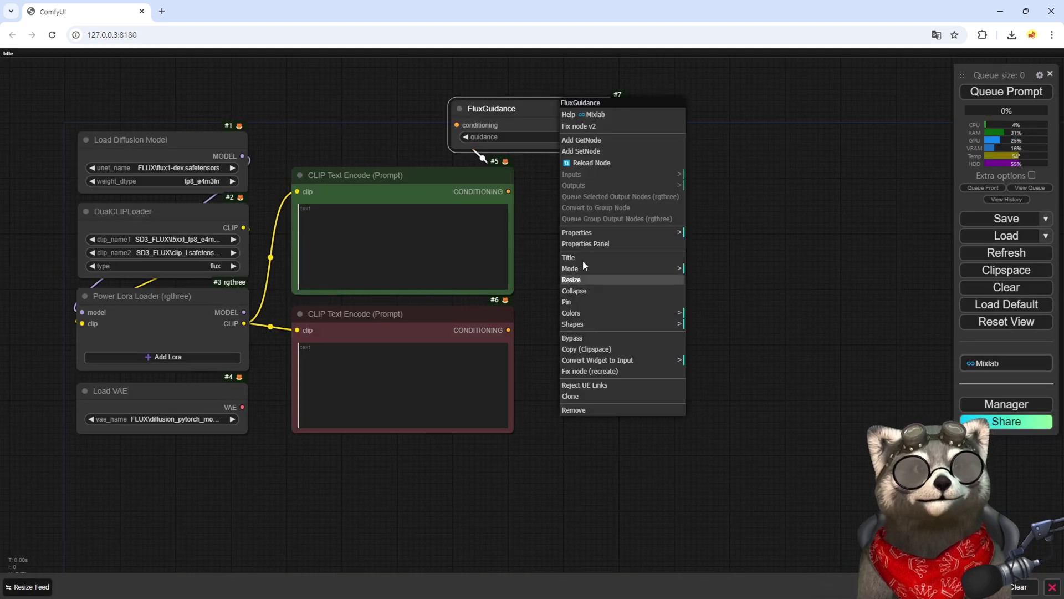
{"action": "left_click", "coordinate": [570, 280]}
{"action": "left_click_drag", "start_coordinate": [547, 109], "coordinate": [486, 107]}
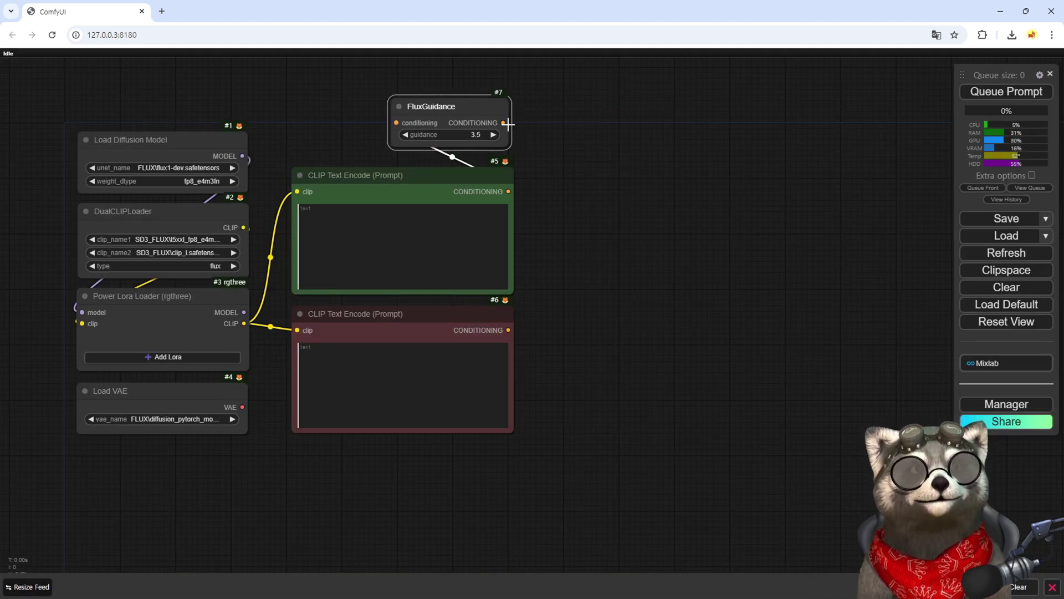
- Add a KSampler node beside the prompt nodes and connect FluxGuidance's CONDITIONING output to its positive input
{"action": "double_click", "coordinate": [587, 177]}
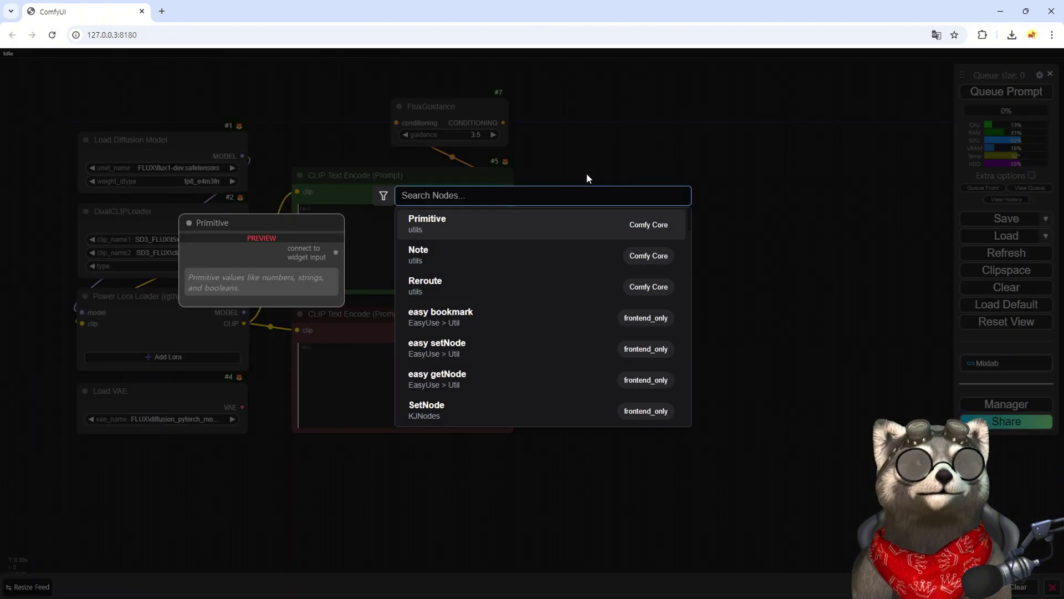
{"action": "type", "text": "ksampler"}
{"action": "key", "text": "Return"}
{"action": "left_click_drag", "start_coordinate": [504, 123], "coordinate": [593, 192]}
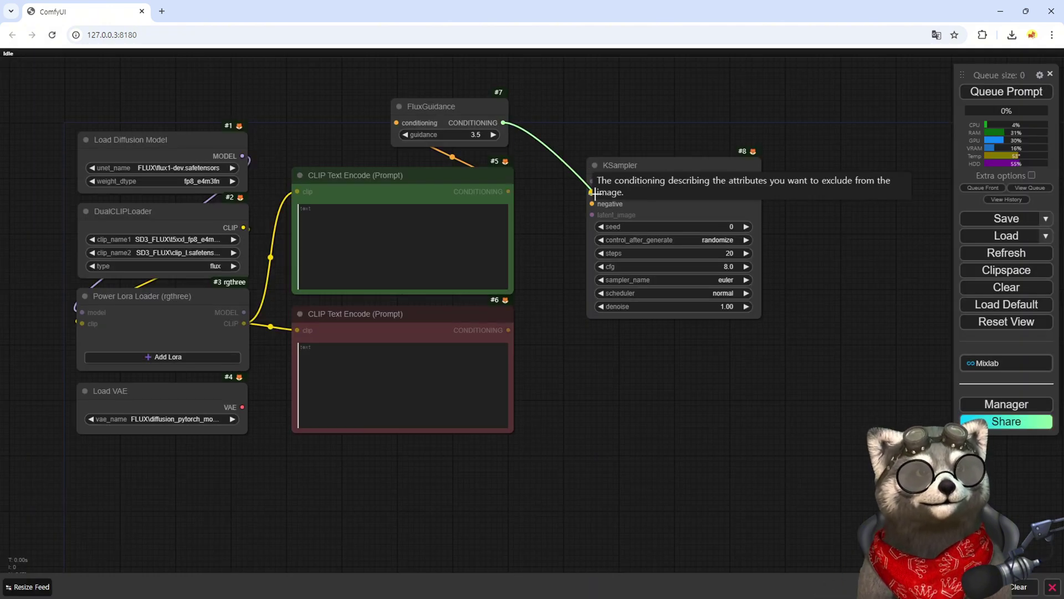
- Connect the Power Lora Loader's MODEL and the red prompt's CONDITIONING to KSampler's model and negative inputs, and collapse the red node
{"action": "left_click_drag", "start_coordinate": [246, 312], "coordinate": [593, 182]}
{"action": "left_click_drag", "start_coordinate": [508, 330], "coordinate": [593, 204]}
{"action": "left_click", "coordinate": [300, 314]}
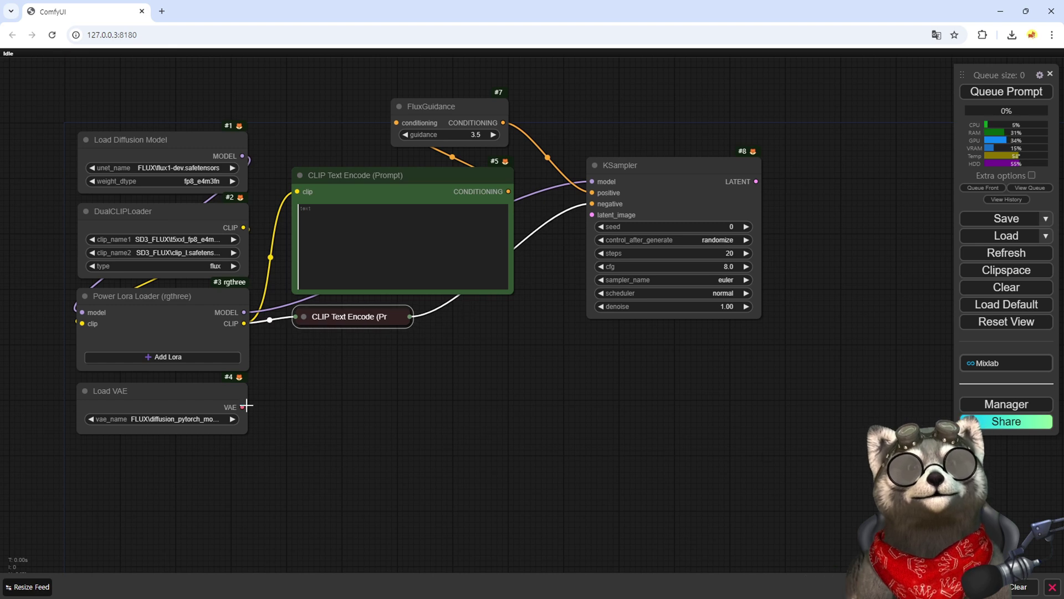
- Add an Empty Latent Image node below the prompt nodes, linked to KSampler's latent_image input
{"action": "left_click", "coordinate": [573, 226]}
{"action": "left_click_drag", "start_coordinate": [591, 214], "coordinate": [402, 363]}
{"action": "left_click", "coordinate": [453, 450]}
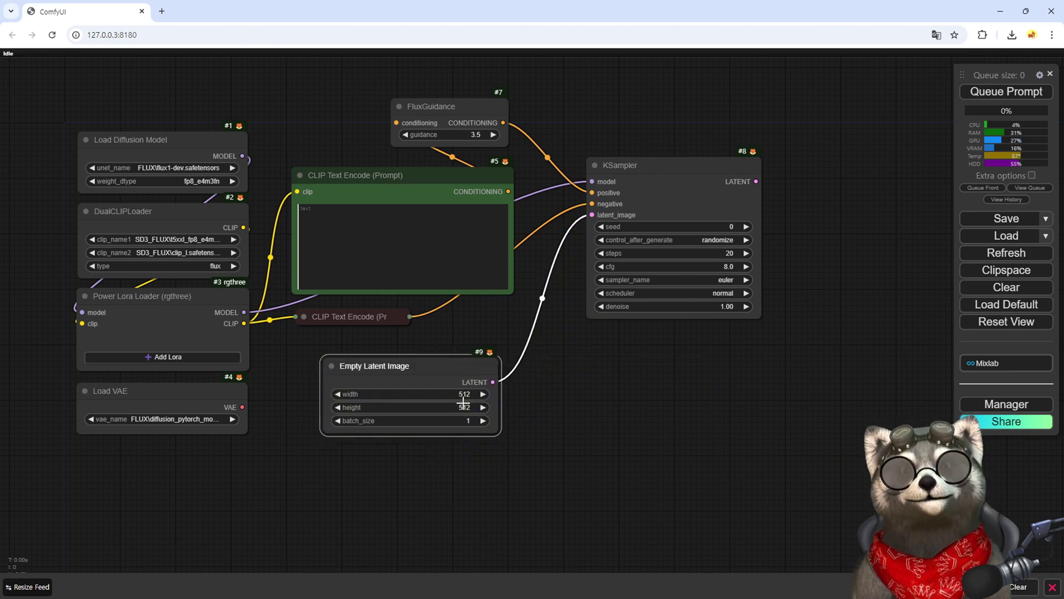
- Set the Empty Latent Image size to 576 by 768 and move the node up beneath the collapsed prompt node
{"action": "left_click", "coordinate": [465, 394]}
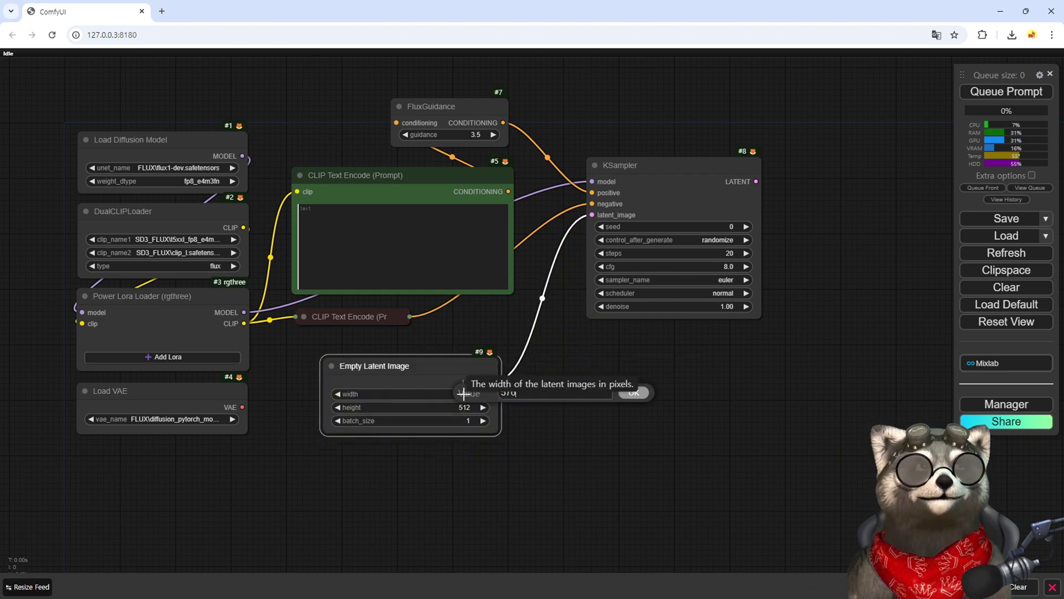
{"action": "key", "text": "Return"}
{"action": "left_click", "coordinate": [461, 408]}
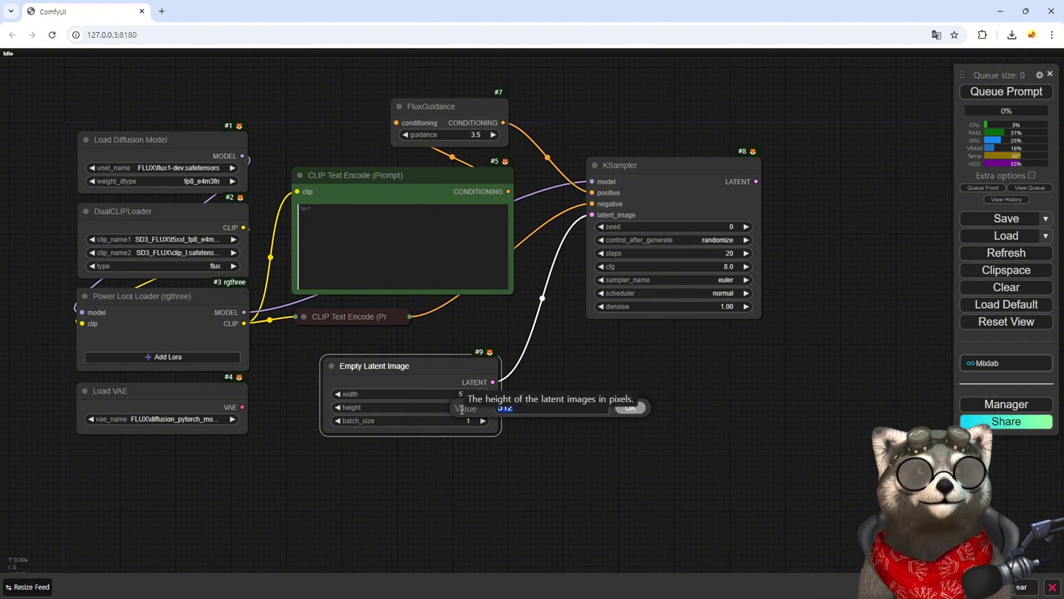
{"action": "type", "text": "1024"}
{"action": "key", "text": "Return"}
{"action": "left_click_drag", "start_coordinate": [422, 366], "coordinate": [432, 356]}
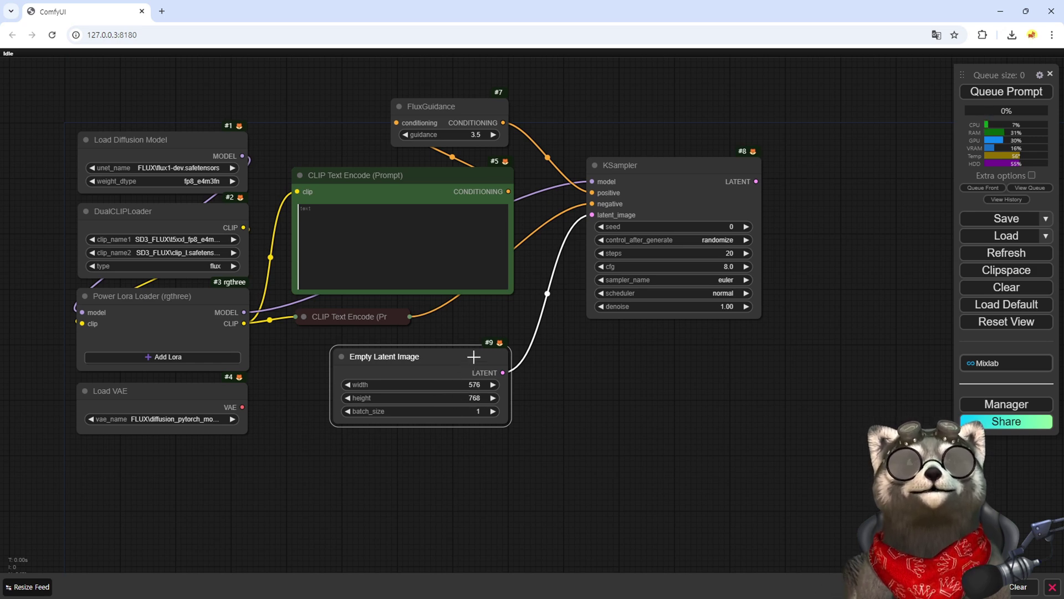
{"action": "left_click_drag", "start_coordinate": [474, 357], "coordinate": [475, 348]}
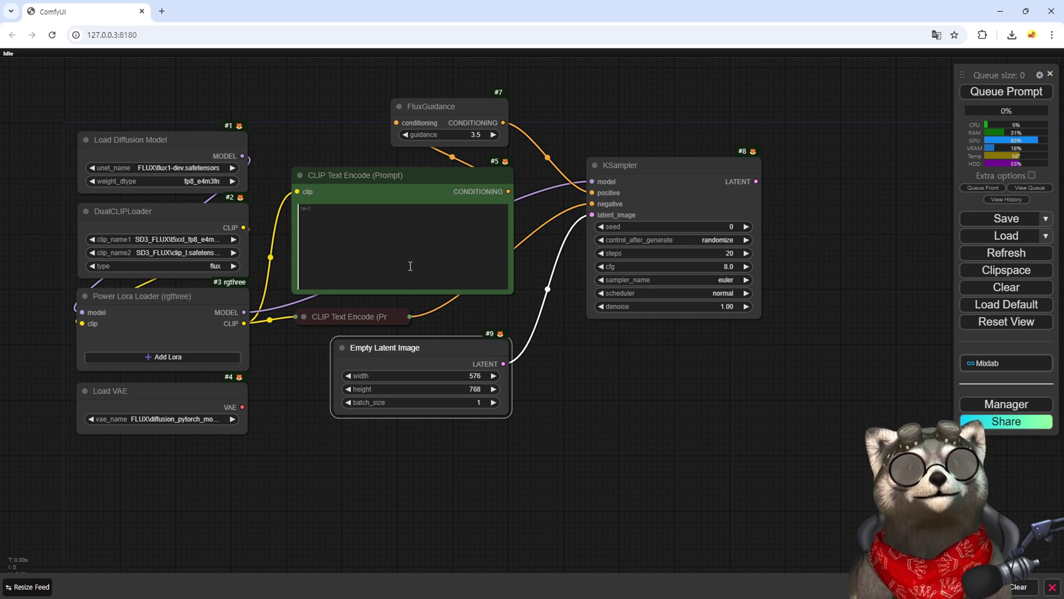
- Configure the KSampler with 8 steps, cfg 1.0 and the simple scheduler
{"action": "left_click", "coordinate": [729, 253]}
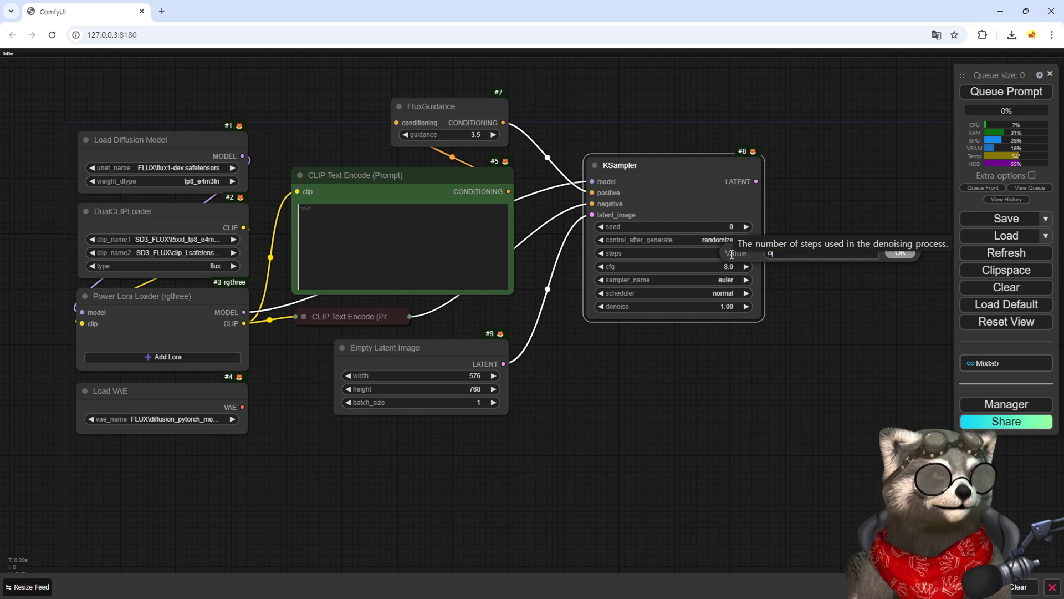
{"action": "type", "text": "8"}
{"action": "key", "text": "Return"}
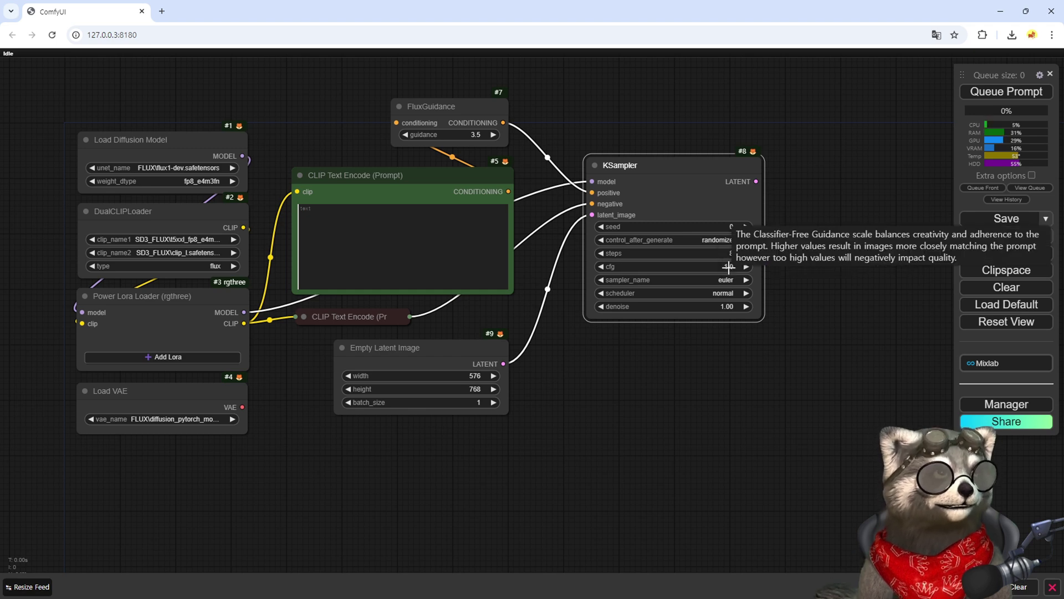
{"action": "left_click", "coordinate": [720, 293]}
{"action": "left_click", "coordinate": [732, 352]}
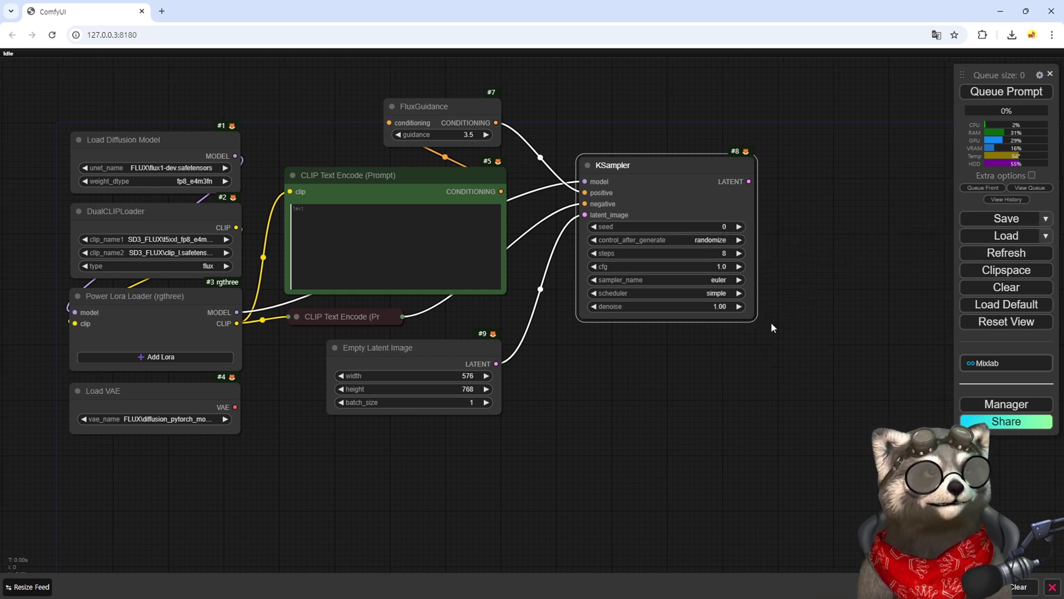
- Add a VAE Decode node fed by KSampler's LATENT and Load VAE's VAE output, and attach a Preview Image node below it
{"action": "left_click_drag", "start_coordinate": [749, 181], "coordinate": [641, 177]}
{"action": "left_click", "coordinate": [618, 200]}
{"action": "left_click_drag", "start_coordinate": [48, 416], "coordinate": [597, 205]}
{"action": "left_click_drag", "start_coordinate": [704, 194], "coordinate": [592, 215]}
{"action": "left_click", "coordinate": [607, 314]}
{"action": "left_click", "coordinate": [641, 233]}
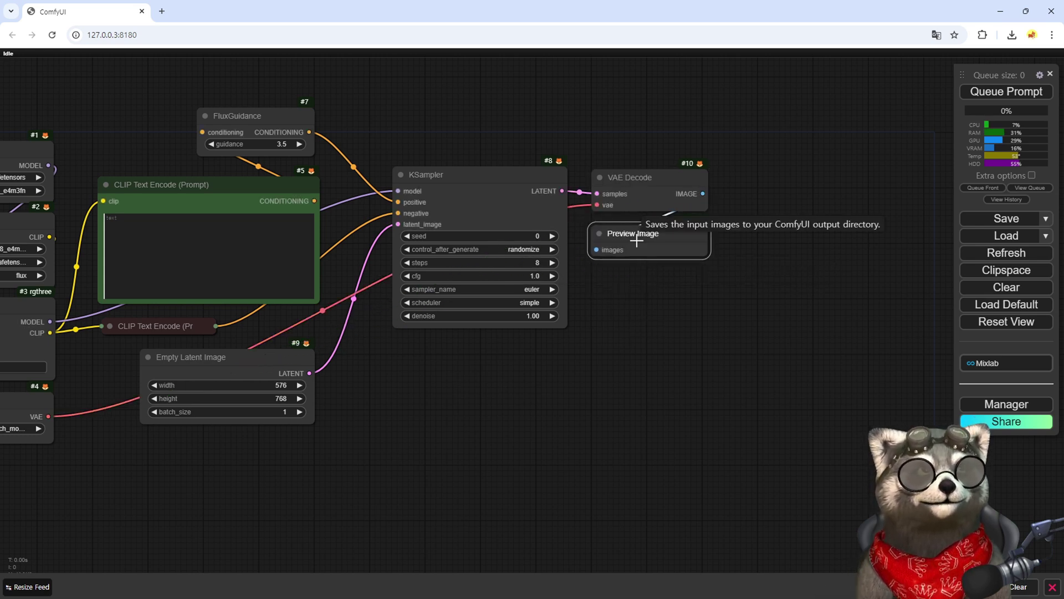
- Add the Hyper-FLUX.1-dev LoRA to the Power Lora Loader and set its strength to 0.14
{"action": "left_click_drag", "start_coordinate": [632, 388], "coordinate": [802, 411]}
{"action": "left_click", "coordinate": [127, 390]}
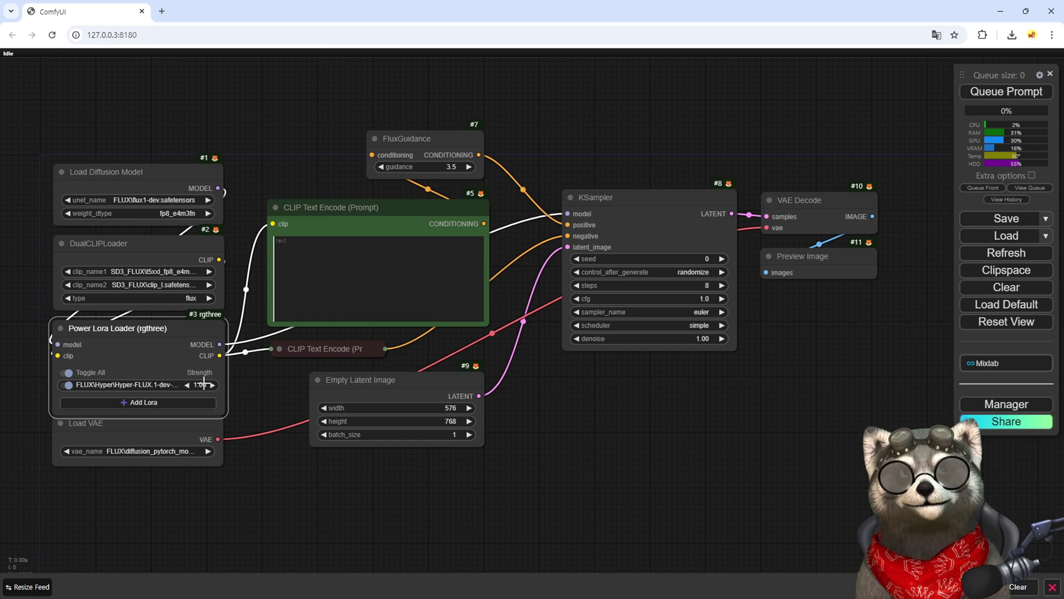
{"action": "left_click", "coordinate": [204, 384]}
{"action": "type", "text": "01"}
{"action": "key", "text": "Return"}
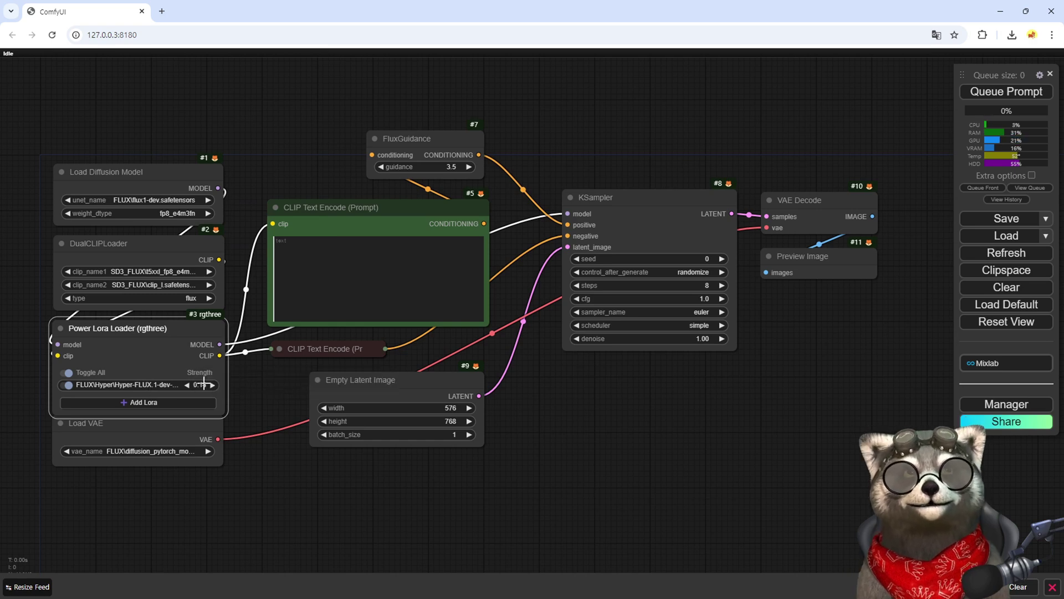
- Enter the prompt "A full body photo of a woman posing as a model and wearing a white t-shirt with the words "SAN AI" on it, simple background"
{"action": "left_click", "coordinate": [344, 258]}
{"action": "type", "text": "A full body photo of a woman posing as a model and wearing a white t-shirt with the words \"SAN AI\" on it, simple background"}
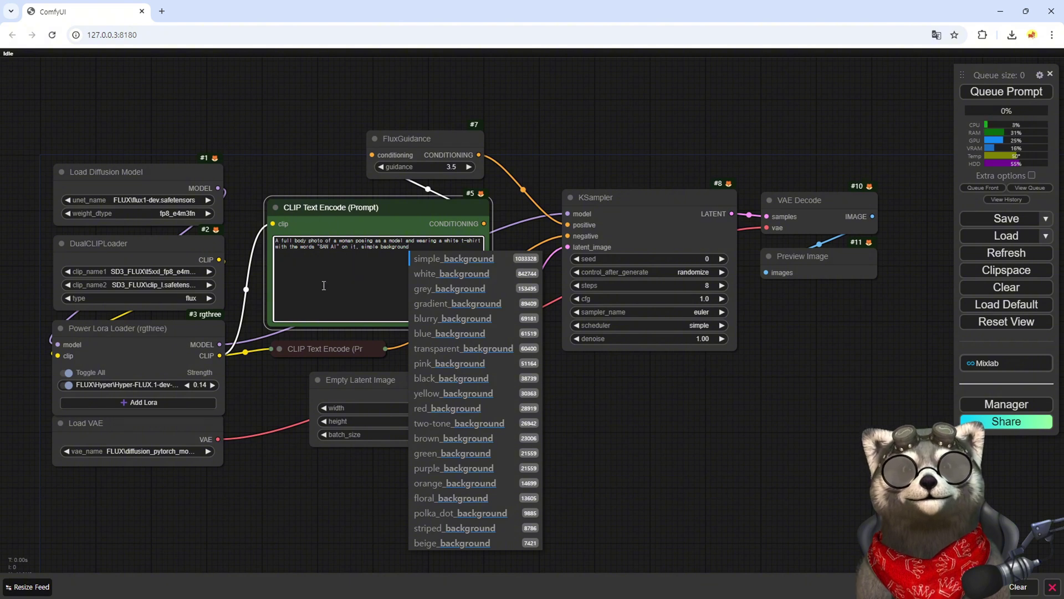
{"action": "scroll", "coordinate": [324, 286], "scroll_direction": "up", "scroll_amount": 5}
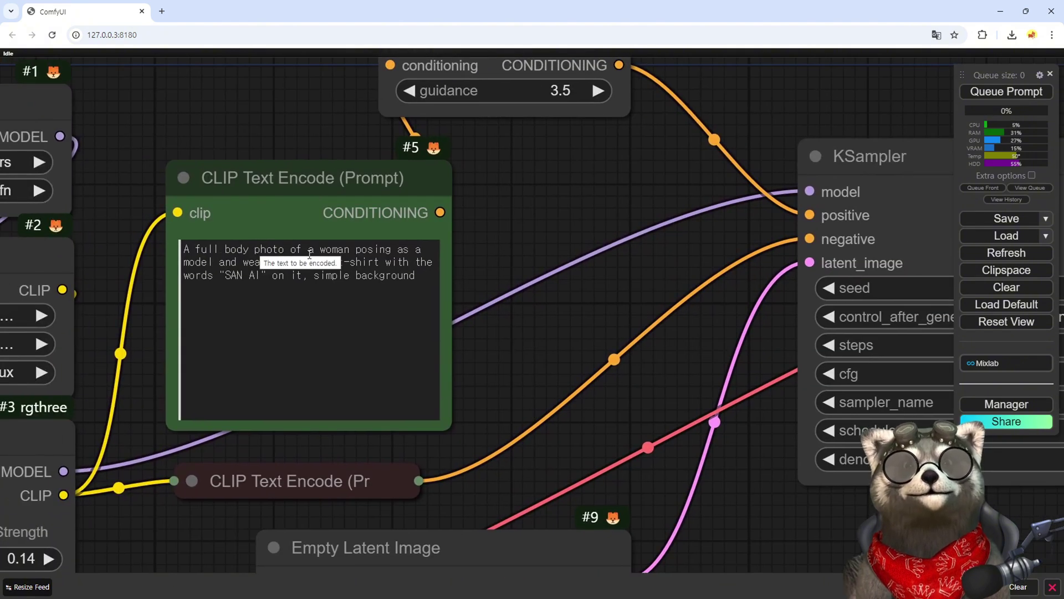
{"action": "left_click_drag", "start_coordinate": [321, 249], "coordinate": [352, 249]}
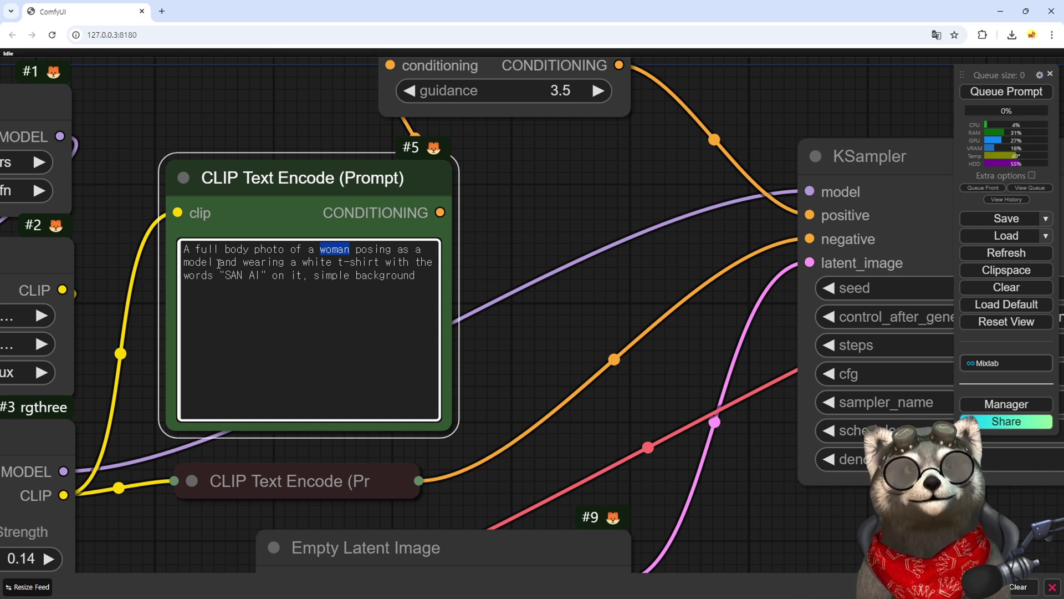
{"action": "left_click", "coordinate": [338, 261]}
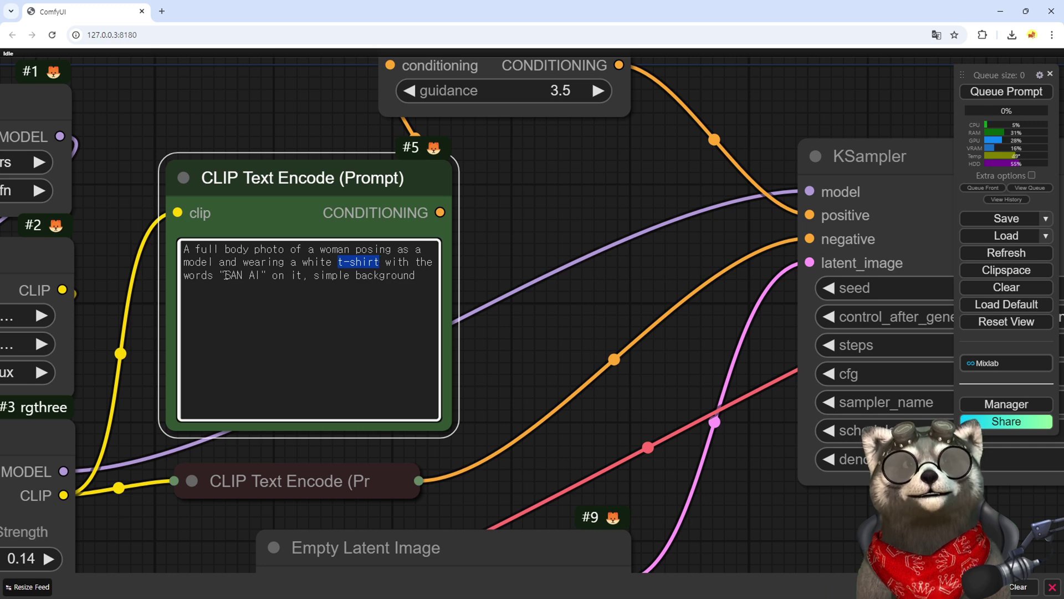
{"action": "left_click_drag", "start_coordinate": [225, 276], "coordinate": [255, 277]}
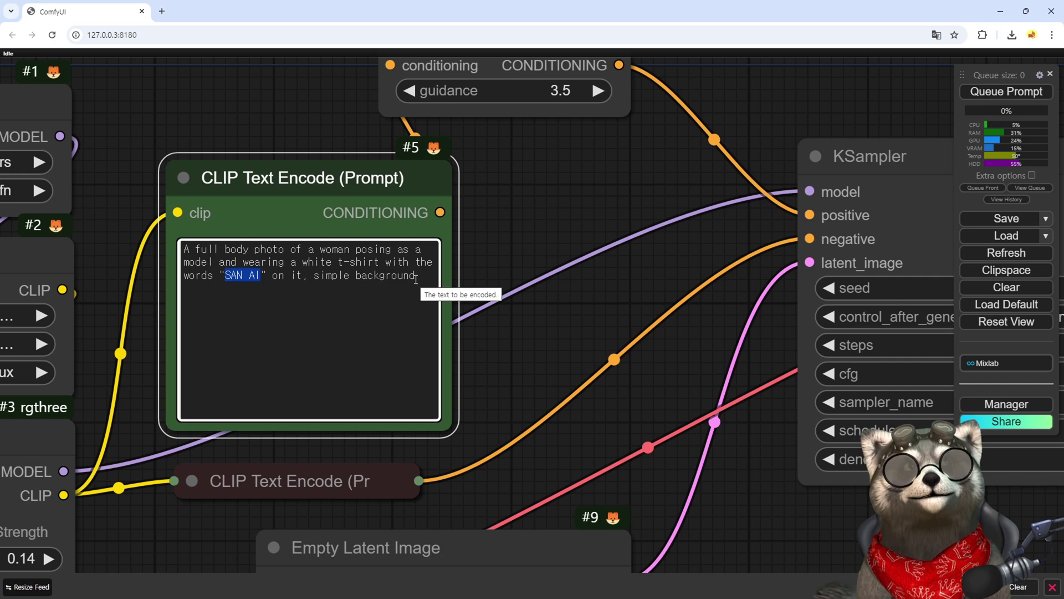
- Tighten the node layout, aligning the Empty Latent Image under the prompt nodes and bringing the KSampler and output nodes closer
{"action": "scroll", "coordinate": [499, 344], "scroll_direction": "down", "scroll_amount": 8}
{"action": "left_click", "coordinate": [422, 197]}
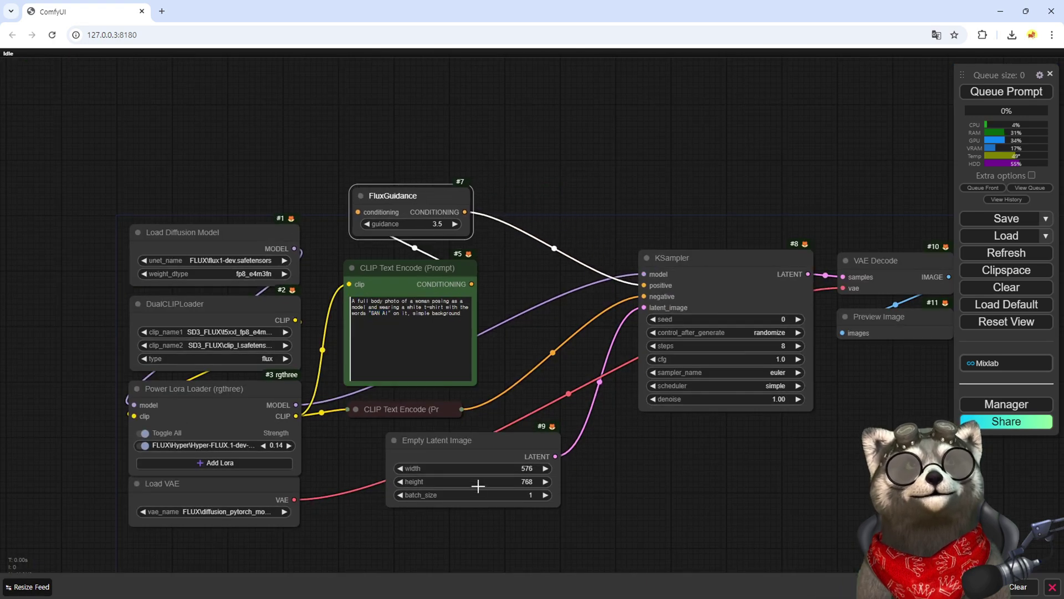
{"action": "left_click_drag", "start_coordinate": [460, 451], "coordinate": [440, 452]}
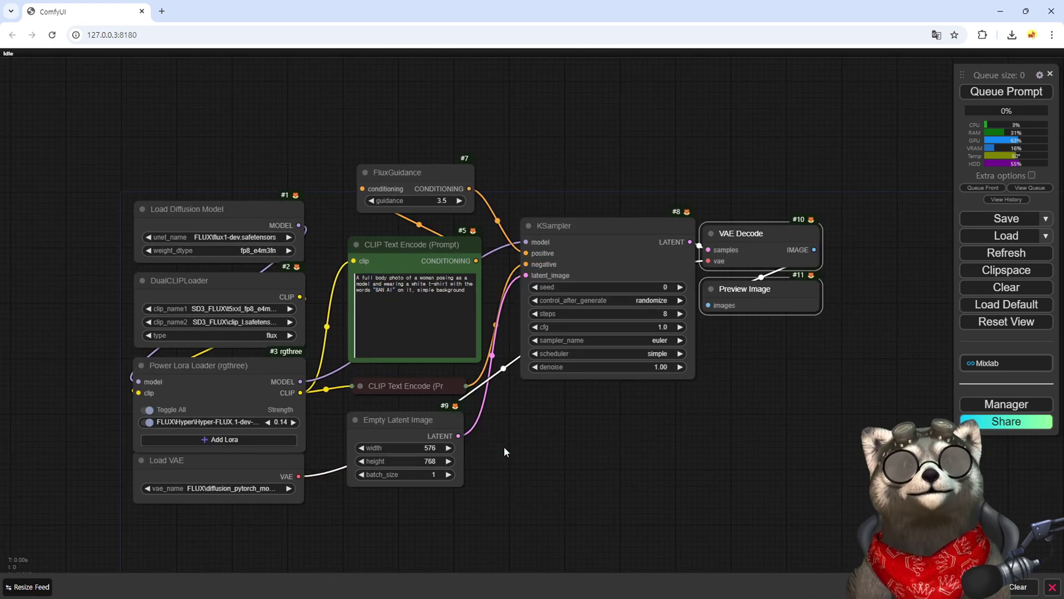
- Generate the image and examine the result in the Preview Image node
{"action": "key", "text": "ctrl+Return"}
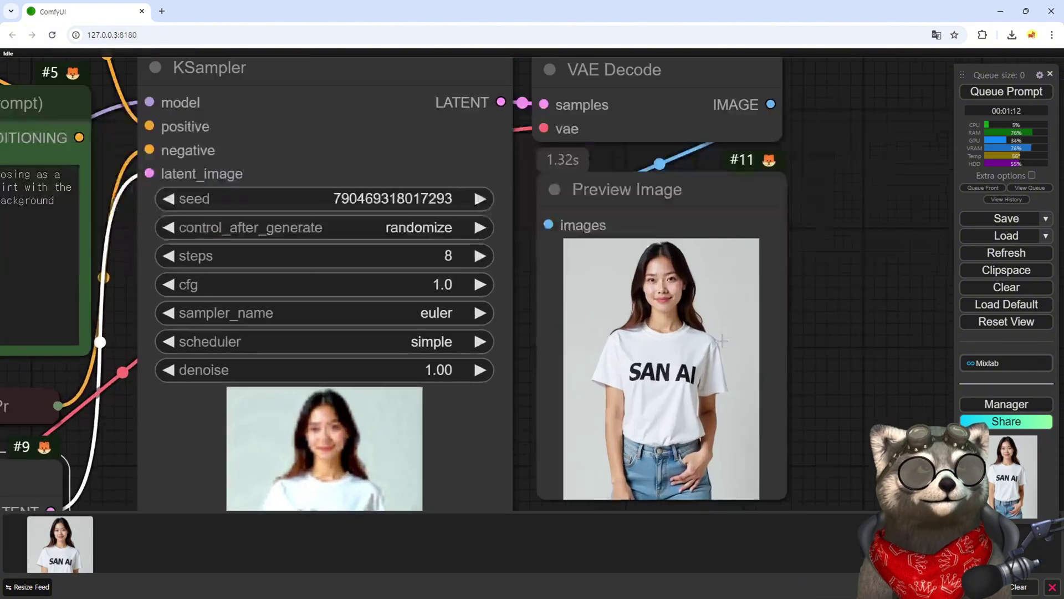
{"action": "scroll", "coordinate": [682, 288], "scroll_direction": "up", "scroll_amount": 5}
{"action": "scroll", "coordinate": [639, 327], "scroll_direction": "down", "scroll_amount": 5}
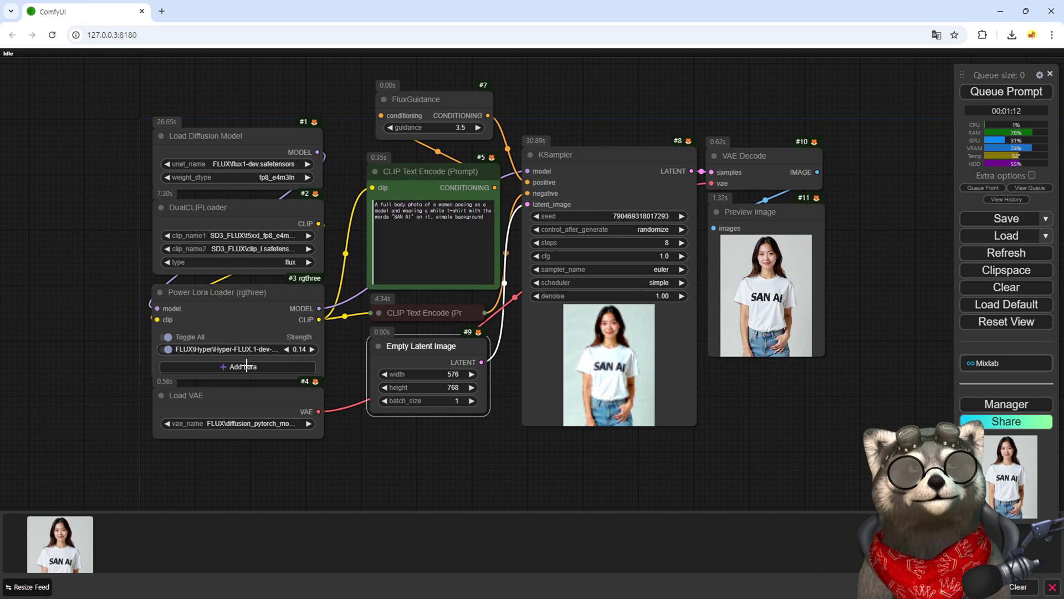
- Add the K_GRIL_lora.safetensors LoRA from the FLUX SanAI folder as a second entry in the Power Lora Loader
{"action": "left_click", "coordinate": [247, 366]}
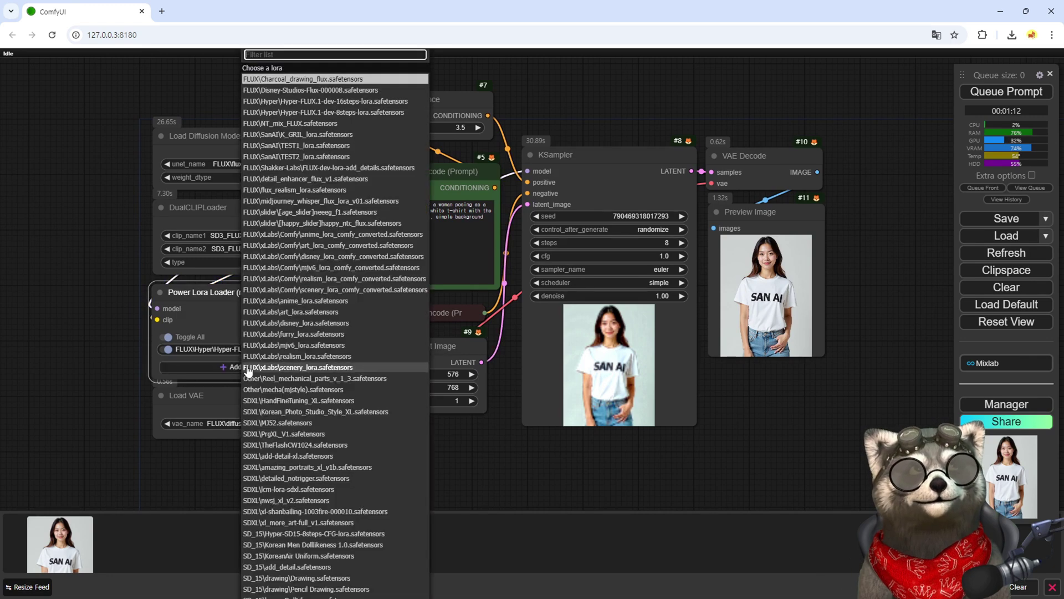
{"action": "left_click", "coordinate": [294, 135]}
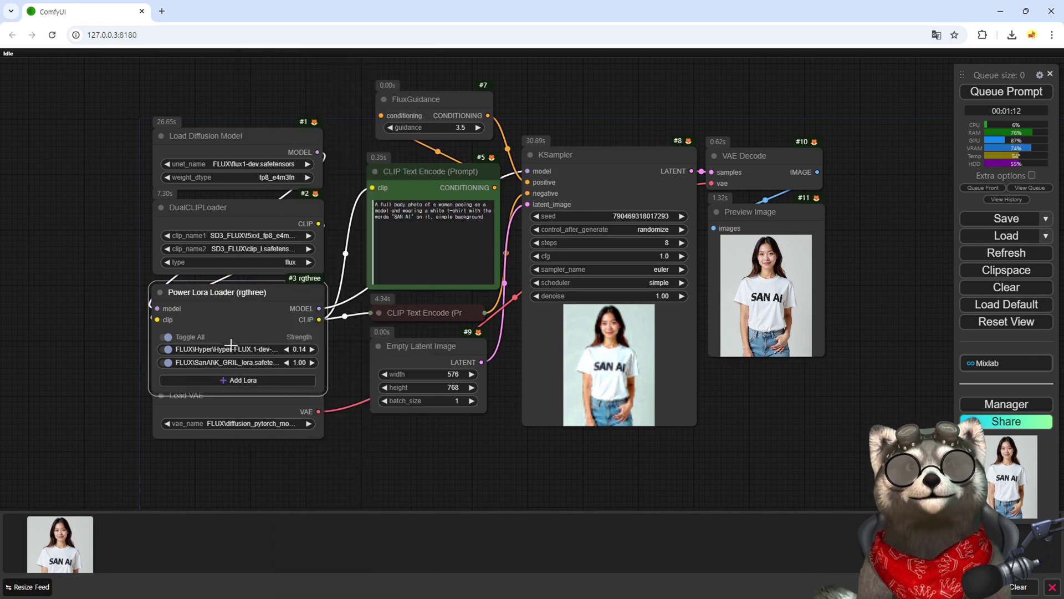
- Put the trigger word "K_GRIL," at the start of the positive prompt and generate another image
{"action": "left_click", "coordinate": [376, 205]}
{"action": "type", "text": "K_"}
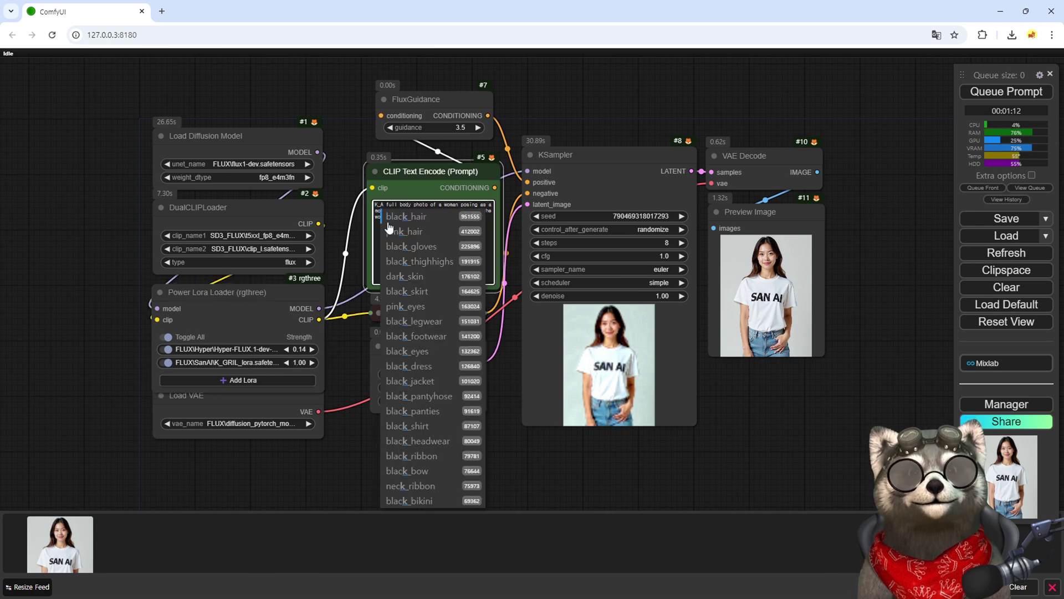
{"action": "type", "text": "GRIL,"}
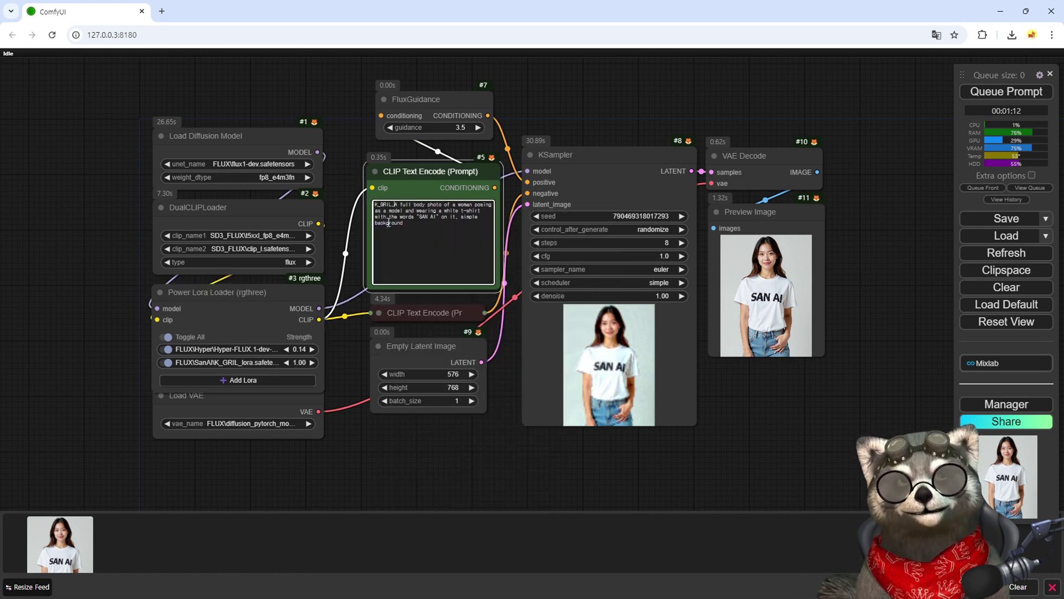
{"action": "key", "text": "ctrl+Return"}
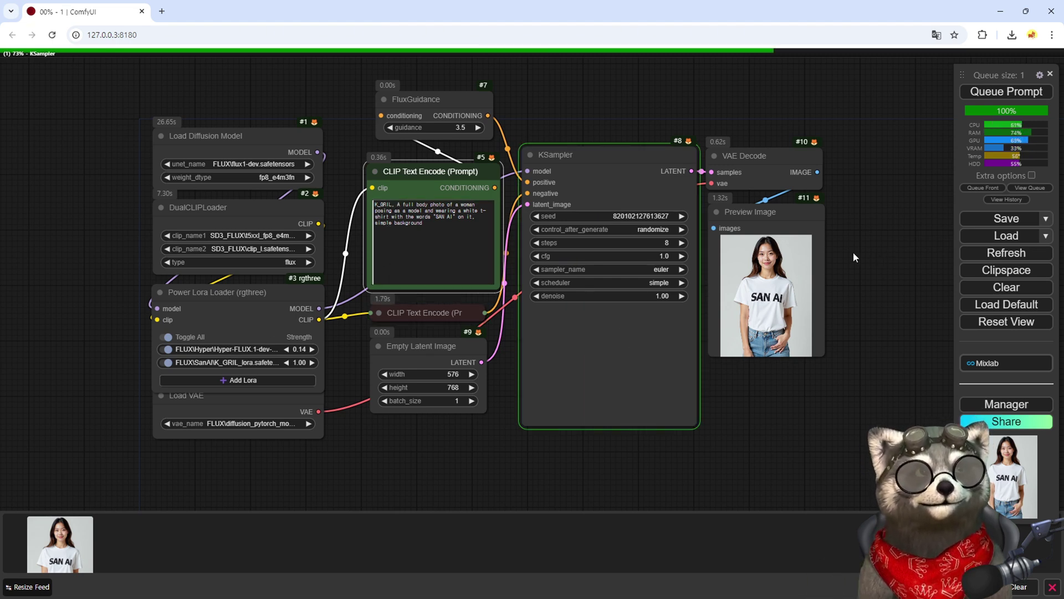
- Examine the generated image, end the positive prompt with "simple background, hand" and generate again
{"action": "left_click_drag", "start_coordinate": [855, 253], "coordinate": [794, 267]}
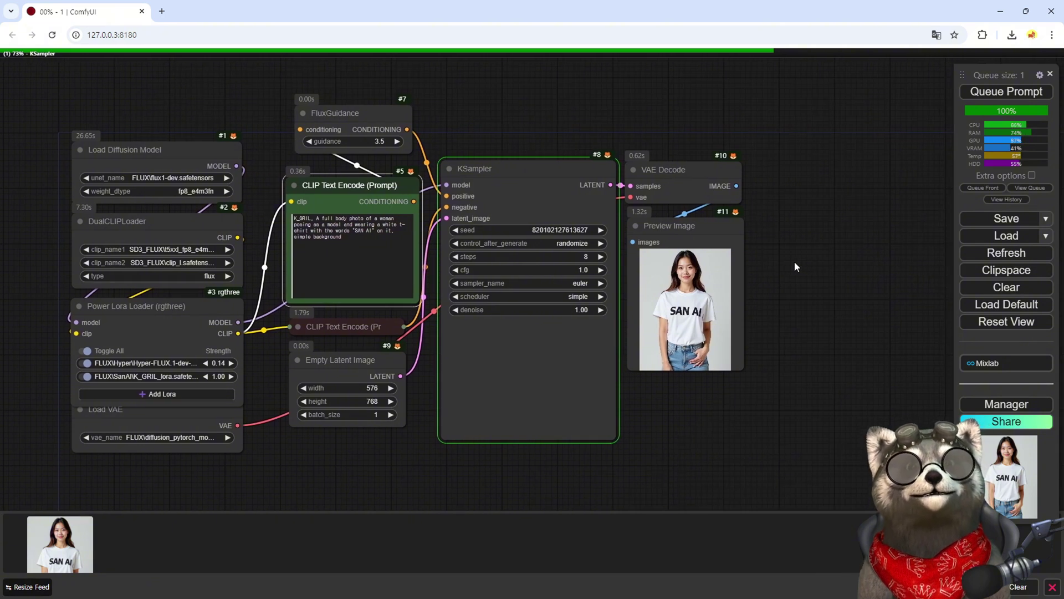
{"action": "scroll", "coordinate": [738, 399], "scroll_direction": "up", "scroll_amount": 3}
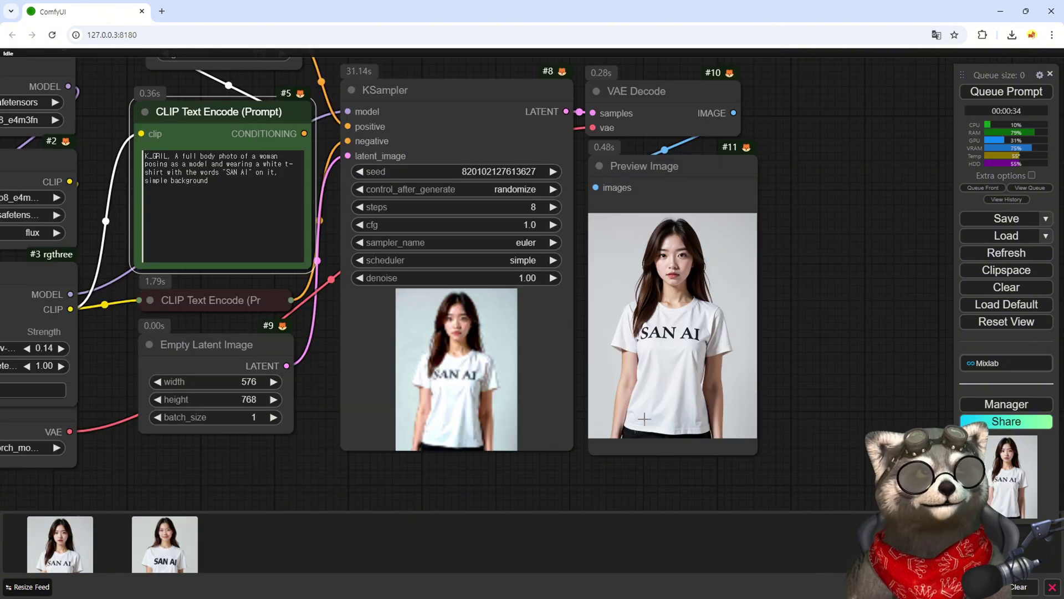
{"action": "left_click", "coordinate": [183, 156]}
{"action": "key", "text": "ctrl+Return"}
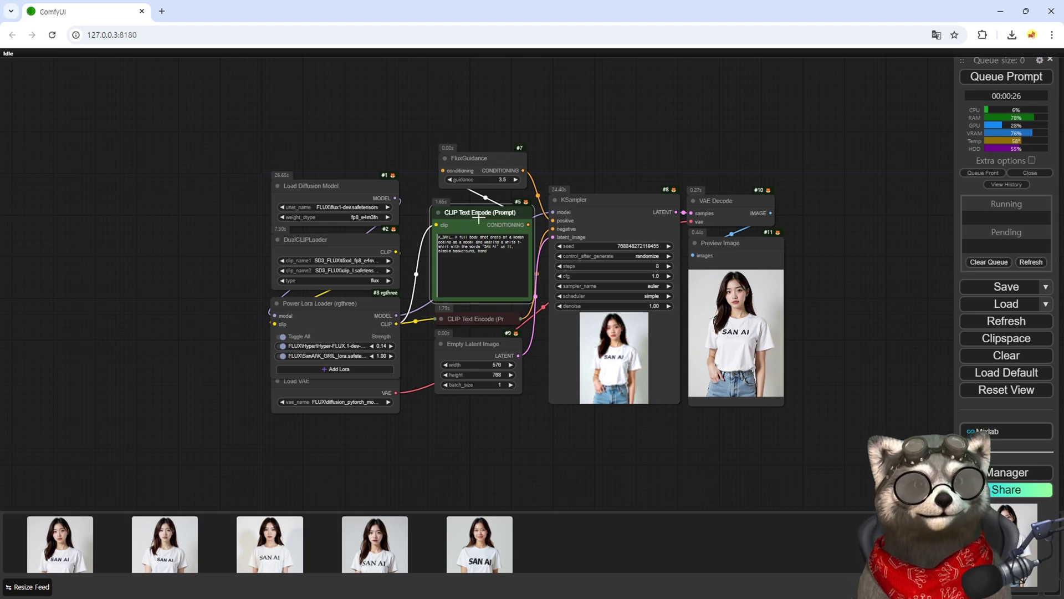
- Shrink the positive prompt node and move it and the FluxGuidance node down to tighten their column
{"action": "left_click_drag", "start_coordinate": [524, 298], "coordinate": [512, 277]}
{"action": "left_click_drag", "start_coordinate": [483, 213], "coordinate": [485, 229]}
{"action": "left_click_drag", "start_coordinate": [477, 161], "coordinate": [472, 179]}
- Group all workflow nodes under the title "create model" and reposition the group
{"action": "left_click_drag", "start_coordinate": [244, 136], "coordinate": [794, 424]}
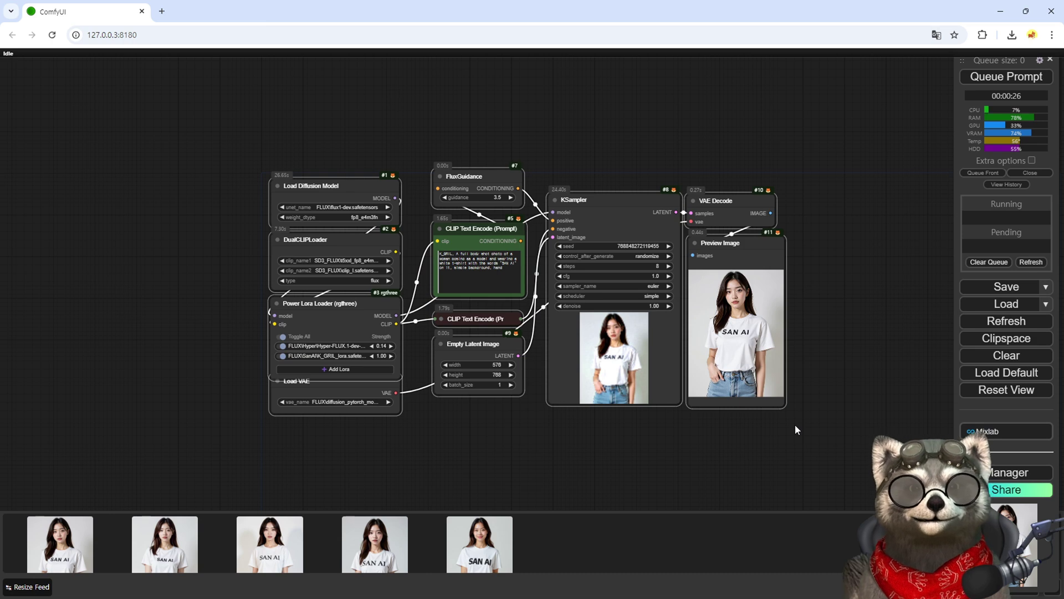
{"action": "key", "text": "ctrl+g"}
{"action": "type", "text": "create model"}
{"action": "key", "text": "Return"}
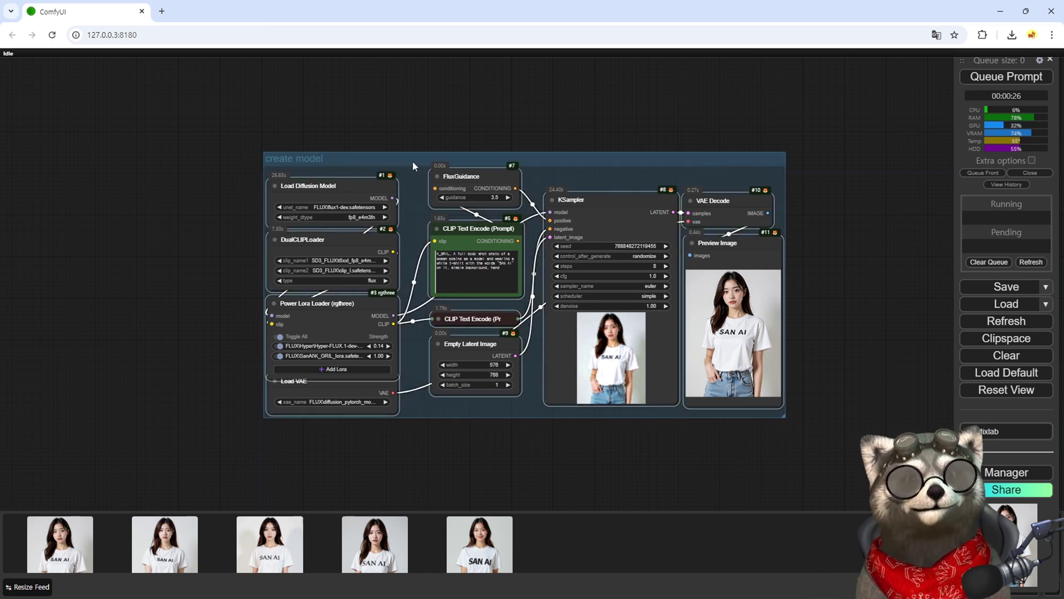
{"action": "left_click_drag", "start_coordinate": [412, 161], "coordinate": [435, 189]}
- Add a Fast Groups Bypasser (rgthree) node and place it beside the upper left corner of the create model group
{"action": "double_click", "coordinate": [164, 155]}
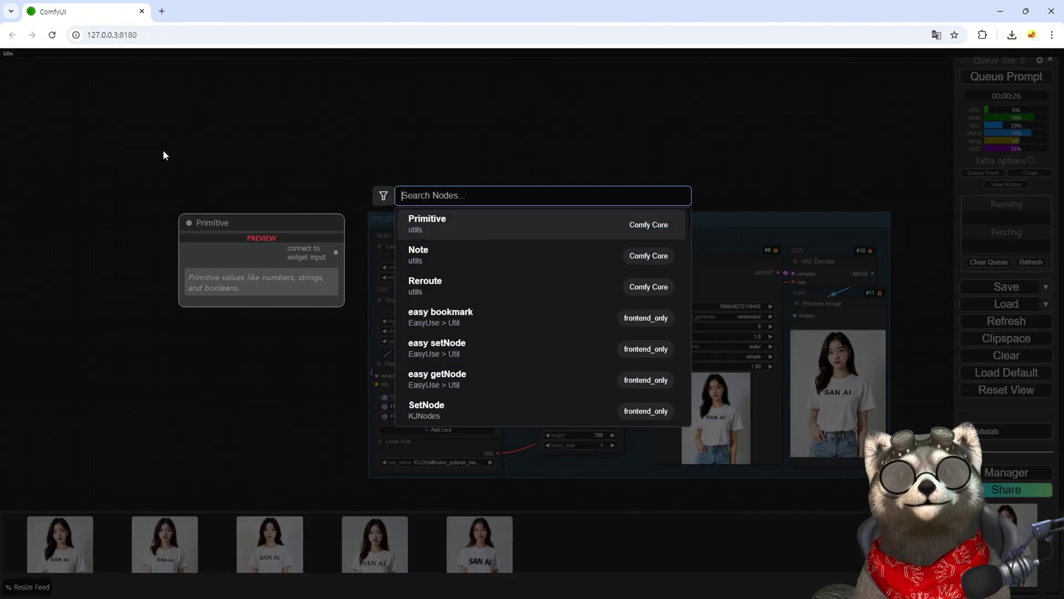
{"action": "type", "text": "group"}
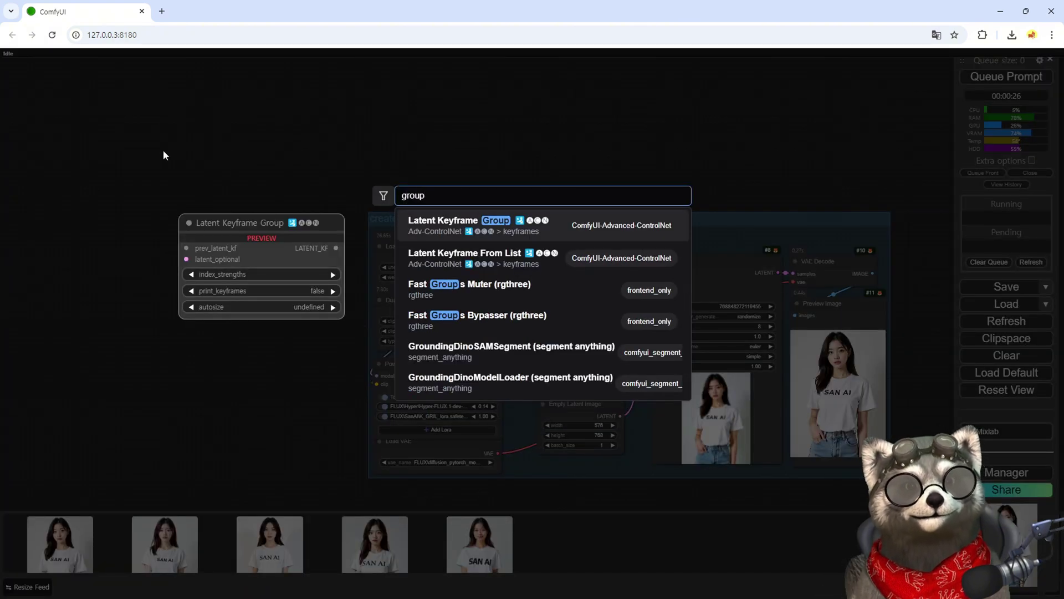
{"action": "left_click", "coordinate": [450, 318]}
{"action": "left_click_drag", "start_coordinate": [247, 152], "coordinate": [311, 215]}
- Toggle the create model group off and on with the Fast Groups Bypasser, leaving it bypassed
{"action": "left_click", "coordinate": [308, 227]}
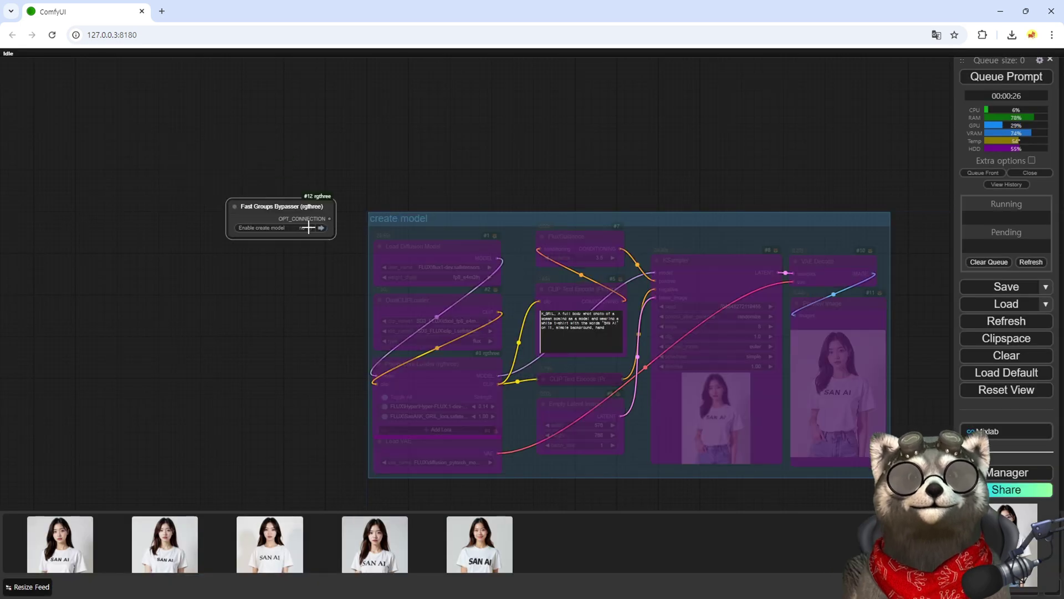
{"action": "left_click", "coordinate": [309, 227]}
{"action": "left_click", "coordinate": [308, 227]}
{"action": "left_click", "coordinate": [308, 228]}
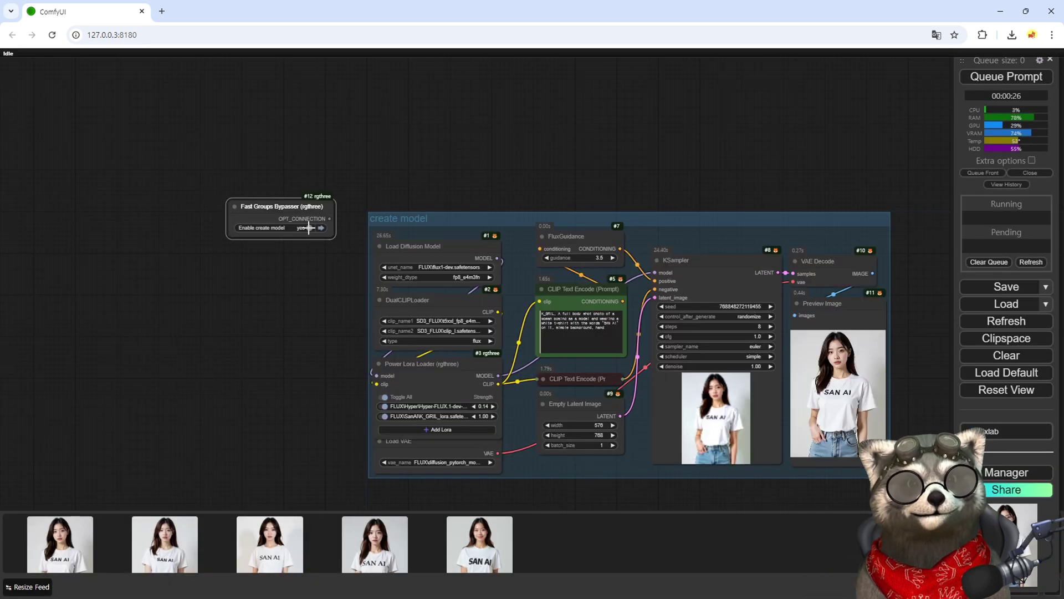
{"action": "left_click", "coordinate": [308, 228]}
{"action": "left_click", "coordinate": [308, 227]}
{"action": "left_click", "coordinate": [308, 227]}
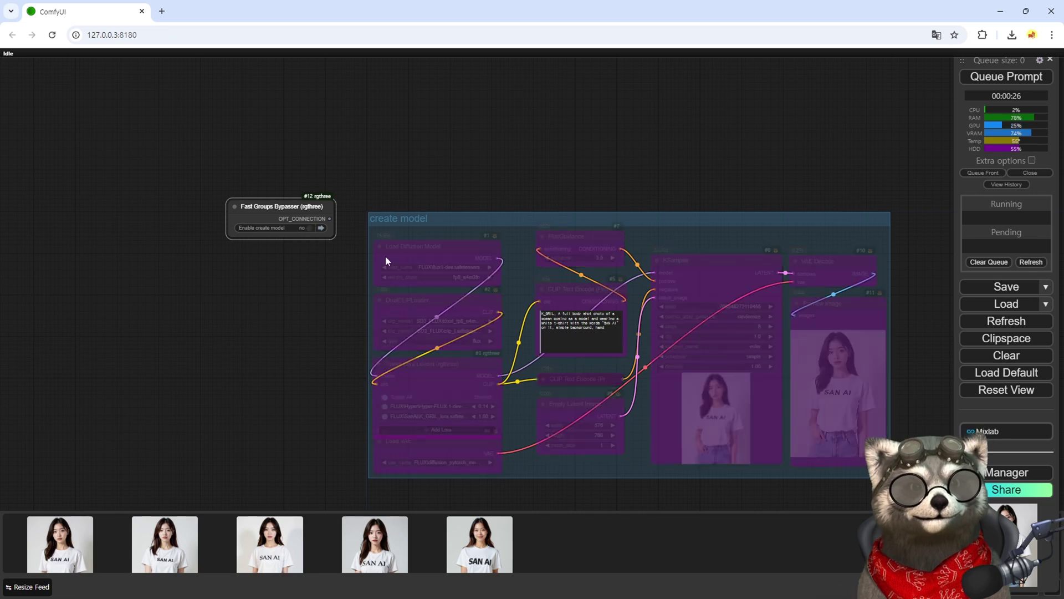
- Search the Manager's custom nodes for "magicclo" and locate ComfyUI_MagicClothing
{"action": "left_click_drag", "start_coordinate": [924, 369], "coordinate": [556, 325]}
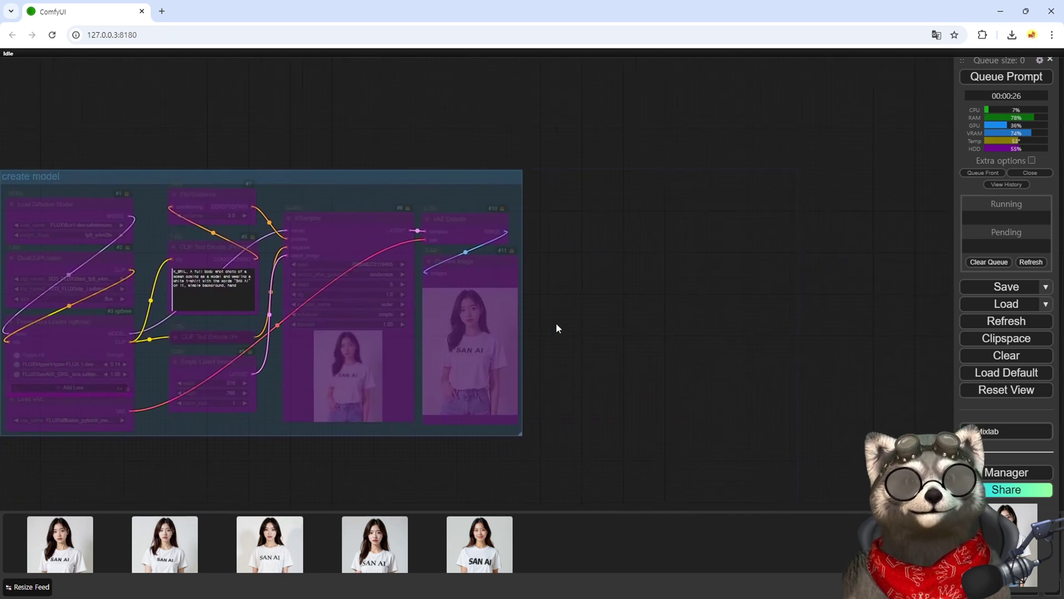
{"action": "left_click", "coordinate": [1006, 472]}
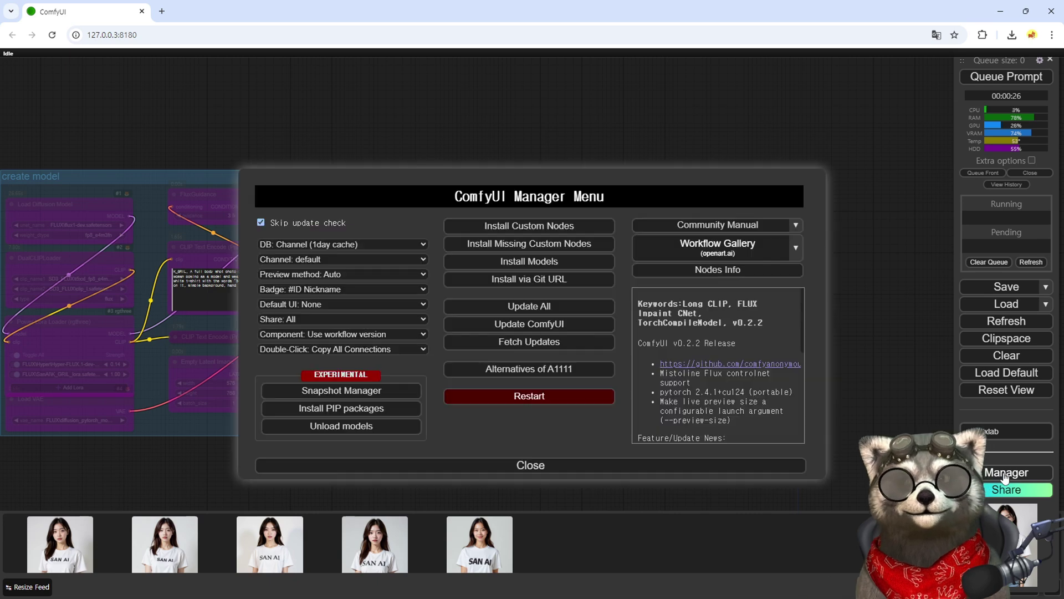
{"action": "left_click", "coordinate": [530, 225]}
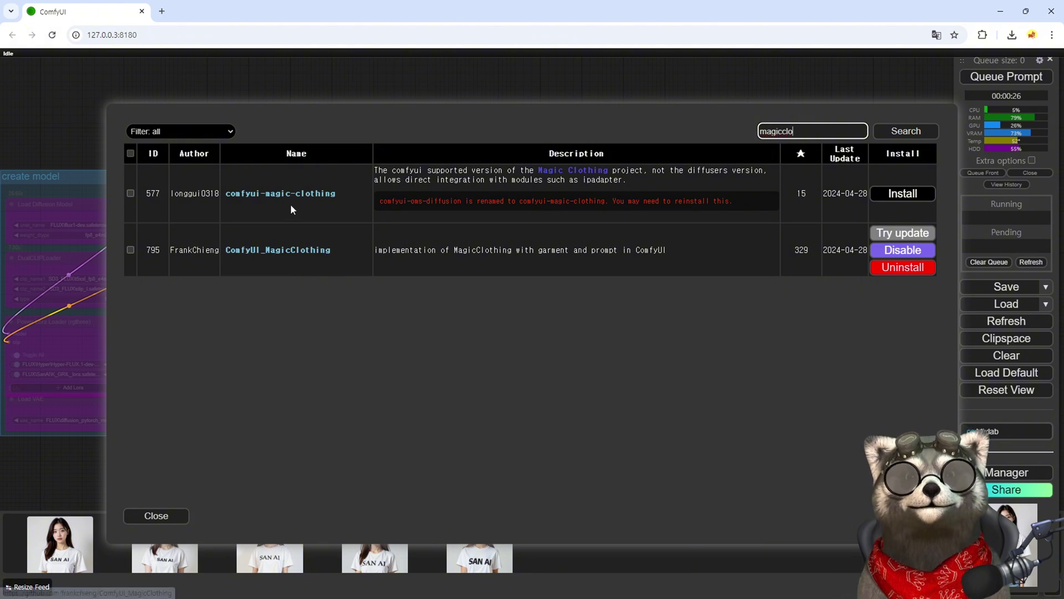
{"action": "left_click", "coordinate": [802, 251]}
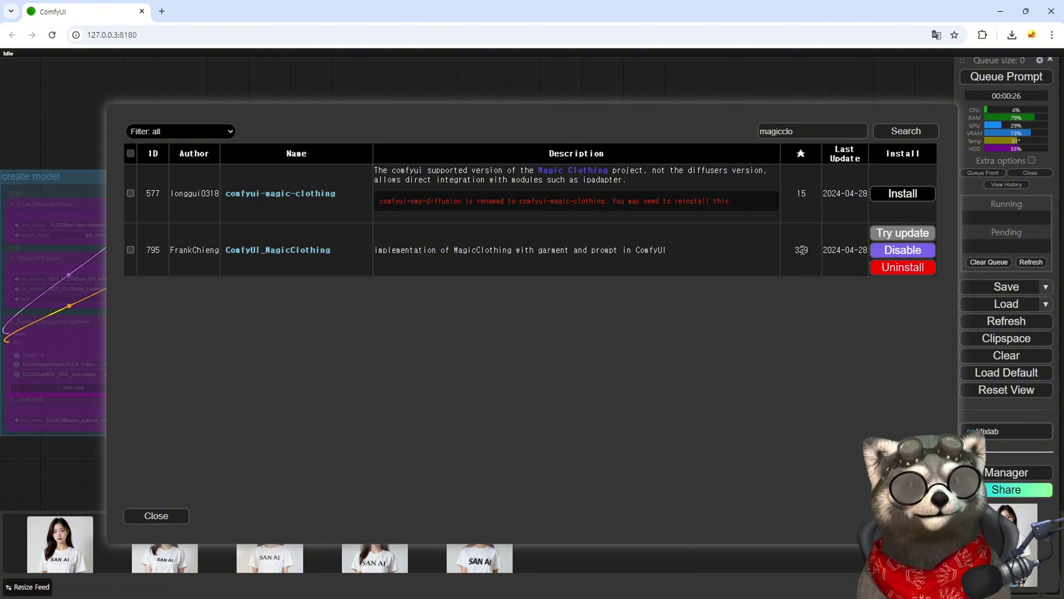
{"action": "double_click", "coordinate": [149, 254]}
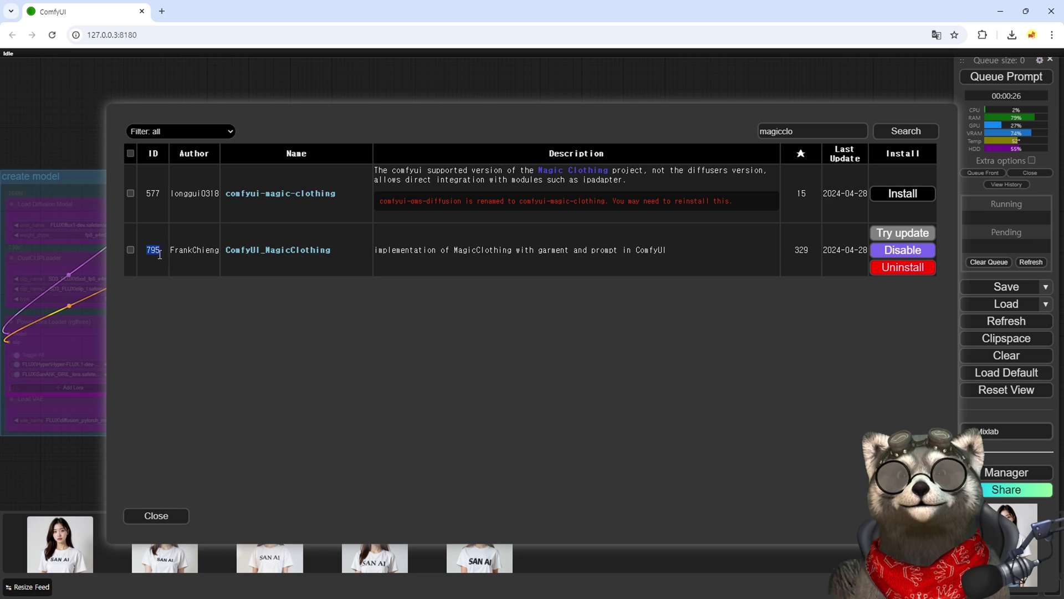
- Open the ComfyUI_MagicClothing GitHub page and review the example workflows in its README
{"action": "left_click", "coordinate": [313, 255]}
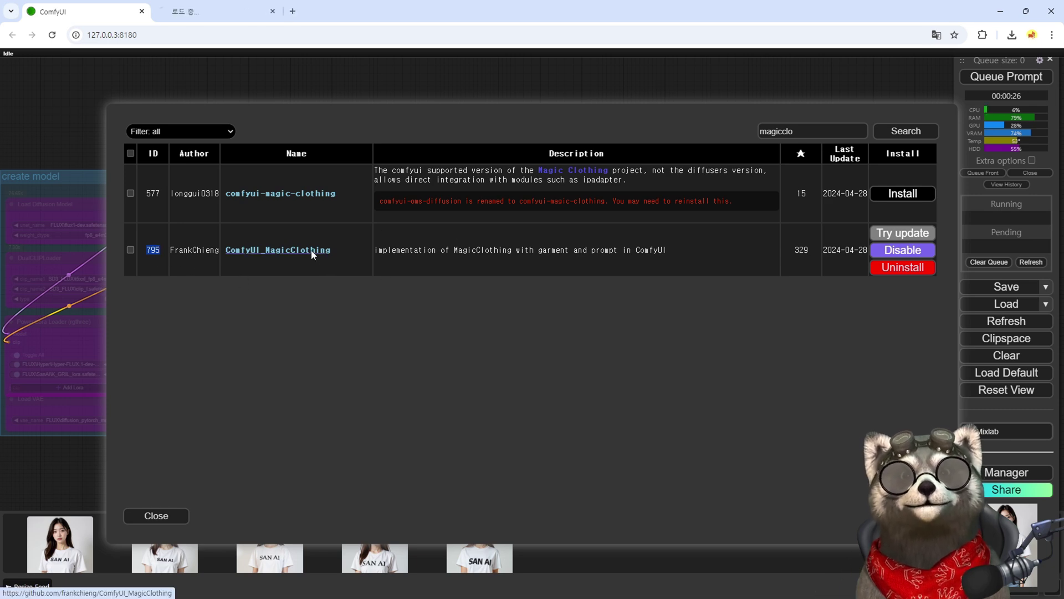
{"action": "left_click", "coordinate": [221, 12]}
{"action": "scroll", "coordinate": [244, 354], "scroll_direction": "up", "scroll_amount": 3}
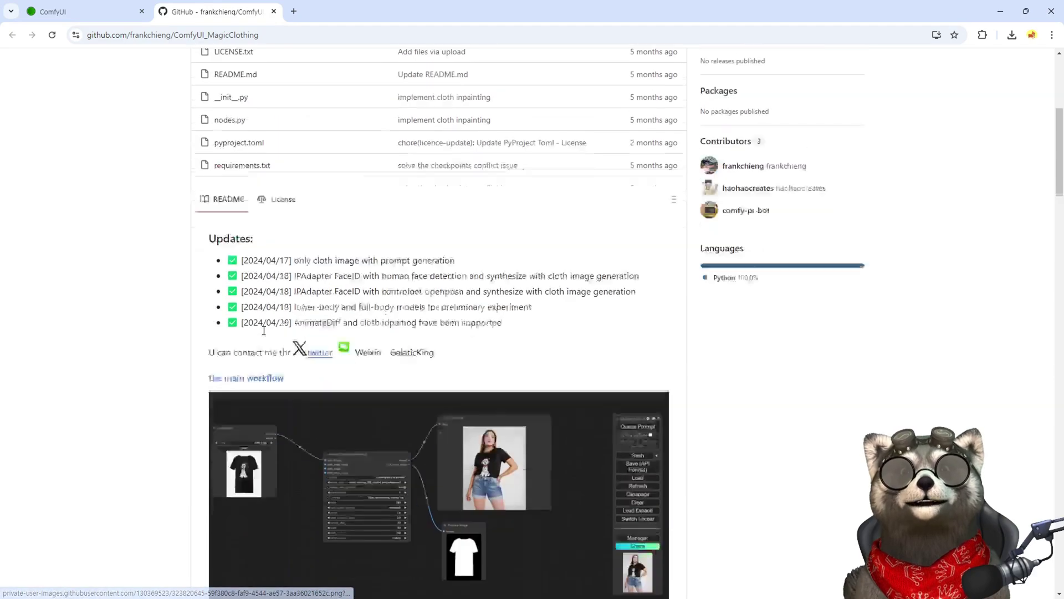
{"action": "scroll", "coordinate": [239, 364], "scroll_direction": "down", "scroll_amount": 2}
{"action": "scroll", "coordinate": [483, 360], "scroll_direction": "down", "scroll_amount": 5}
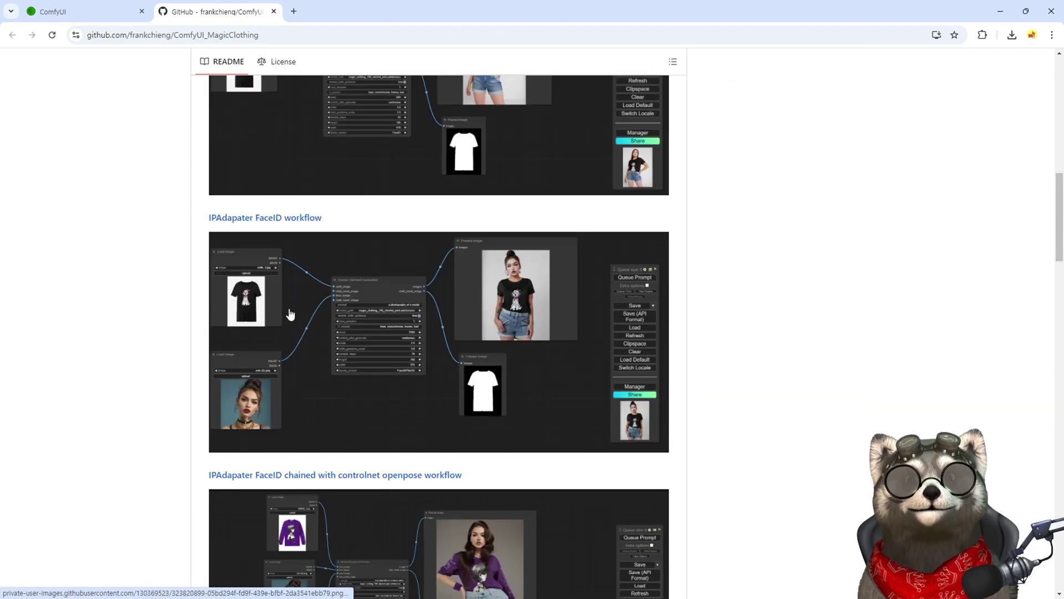
{"action": "scroll", "coordinate": [401, 380], "scroll_direction": "down", "scroll_amount": 5}
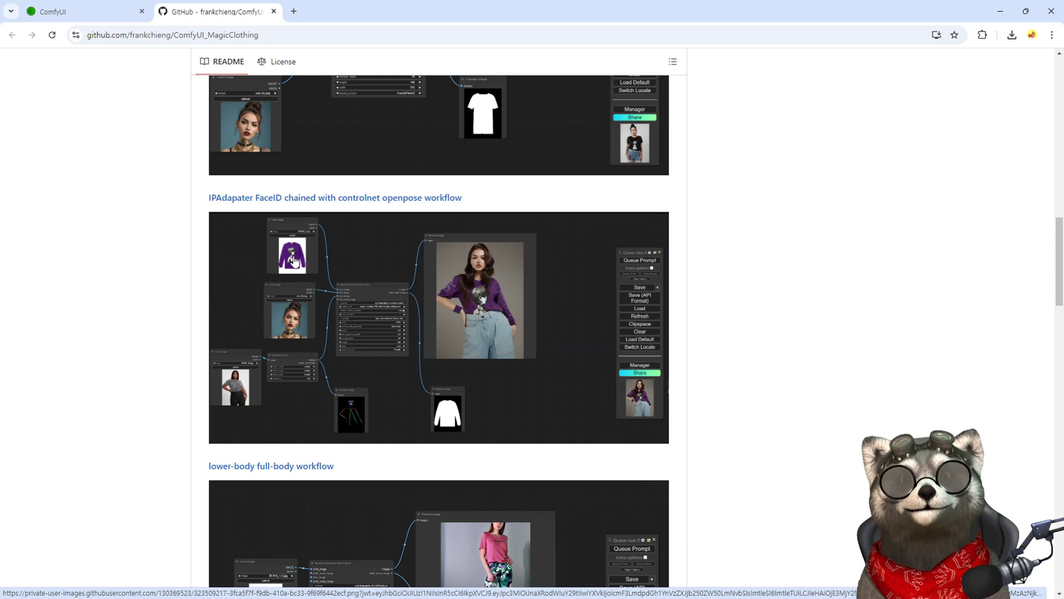
{"action": "scroll", "coordinate": [294, 261], "scroll_direction": "down", "scroll_amount": 5}
{"action": "scroll", "coordinate": [274, 381], "scroll_direction": "down", "scroll_amount": 3}
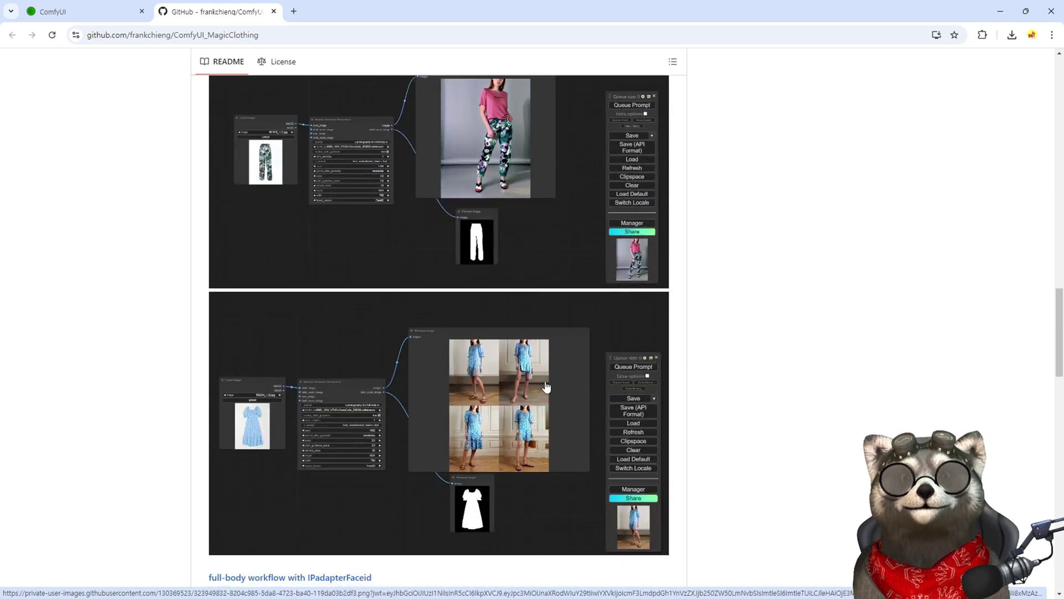
{"action": "scroll", "coordinate": [270, 362], "scroll_direction": "down", "scroll_amount": 6}
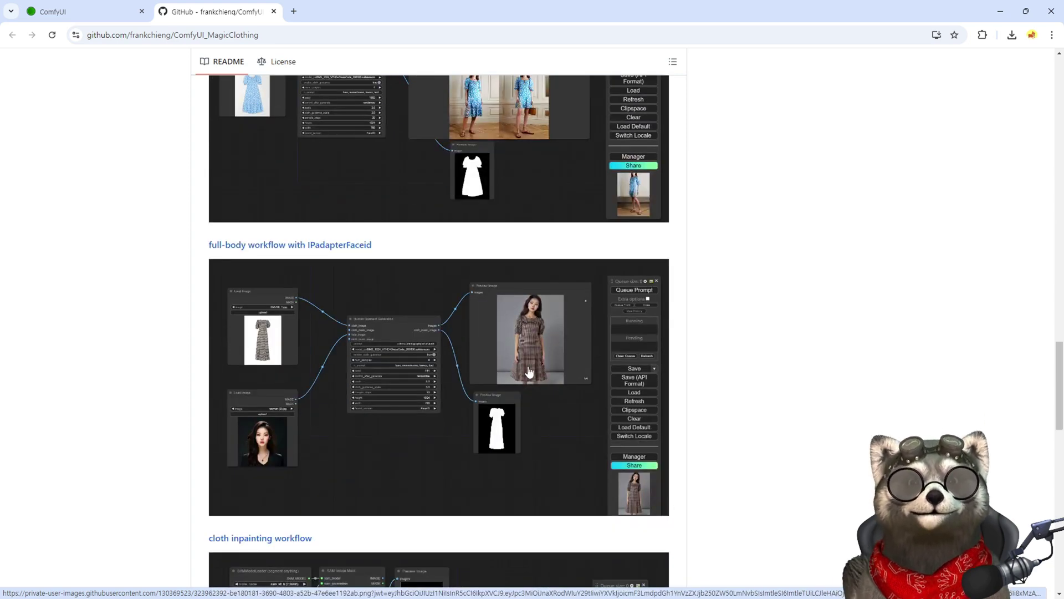
{"action": "scroll", "coordinate": [360, 404], "scroll_direction": "up", "scroll_amount": 20}
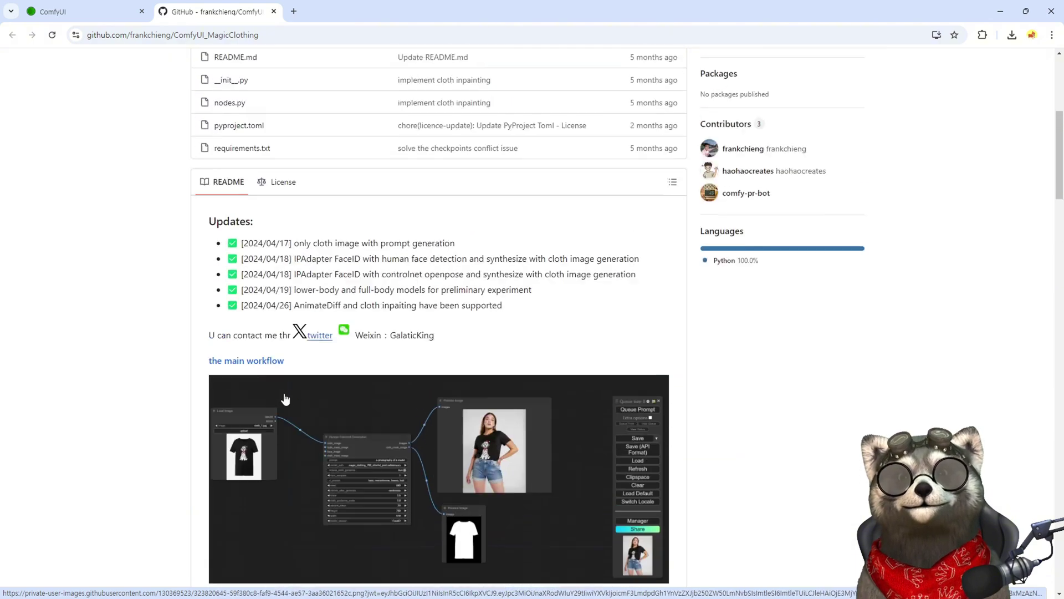
- Find the installation instructions in the MagicClothing README and highlight the command "pip install -r requirements.txt"
{"action": "key", "text": "ctrl+1"}
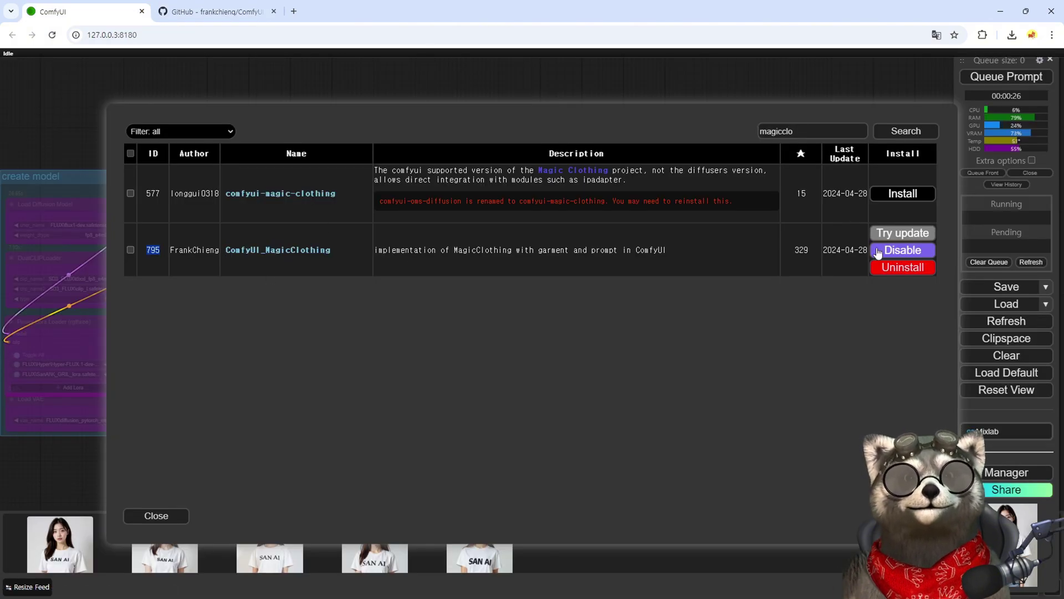
{"action": "key", "text": "ctrl+2"}
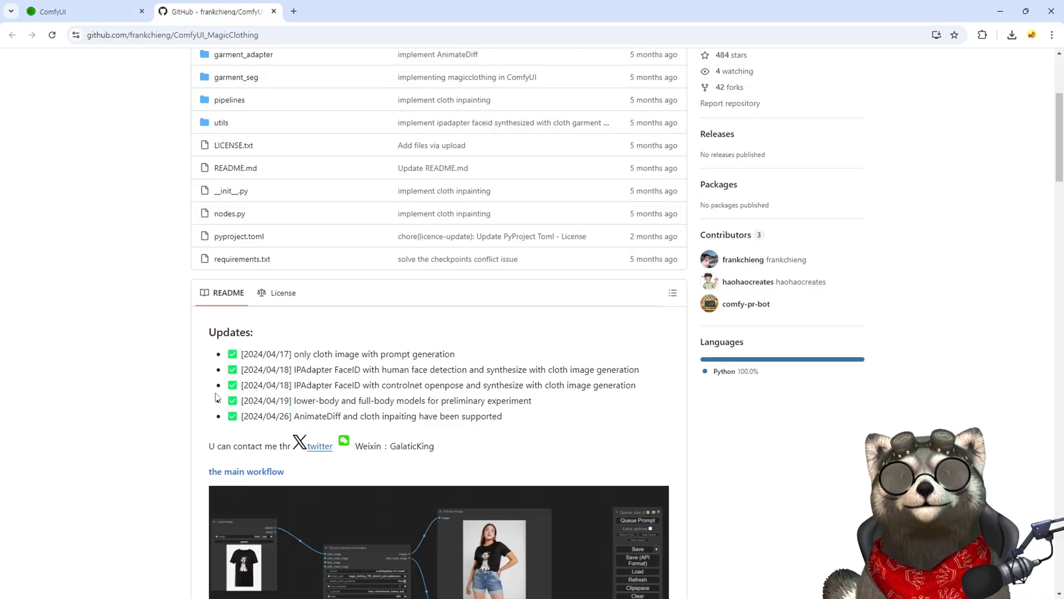
{"action": "scroll", "coordinate": [203, 413], "scroll_direction": "down", "scroll_amount": 15}
{"action": "scroll", "coordinate": [203, 413], "scroll_direction": "down", "scroll_amount": 13}
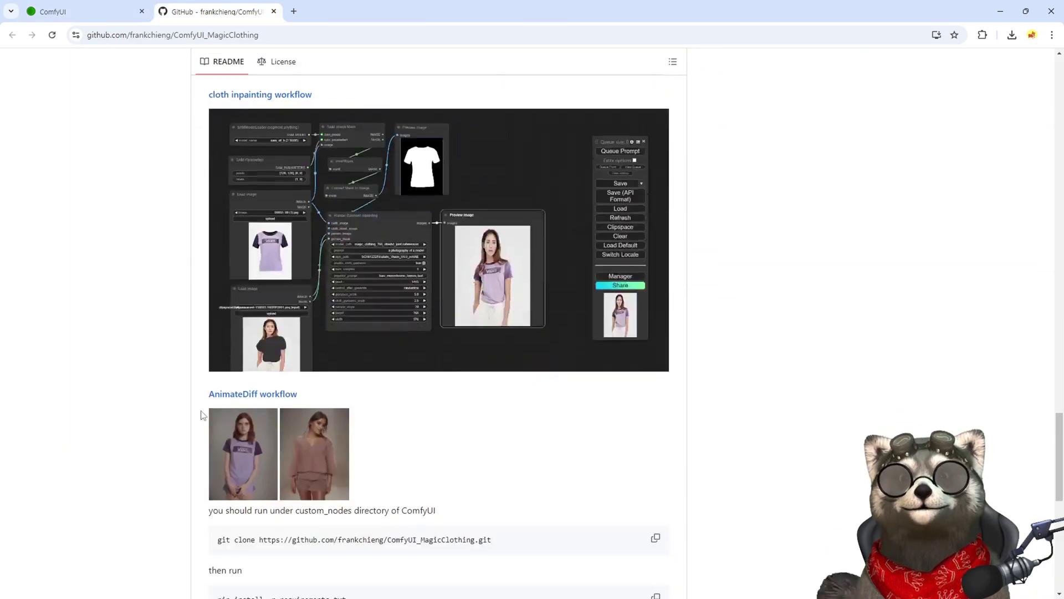
{"action": "left_click_drag", "start_coordinate": [358, 325], "coordinate": [292, 314]}
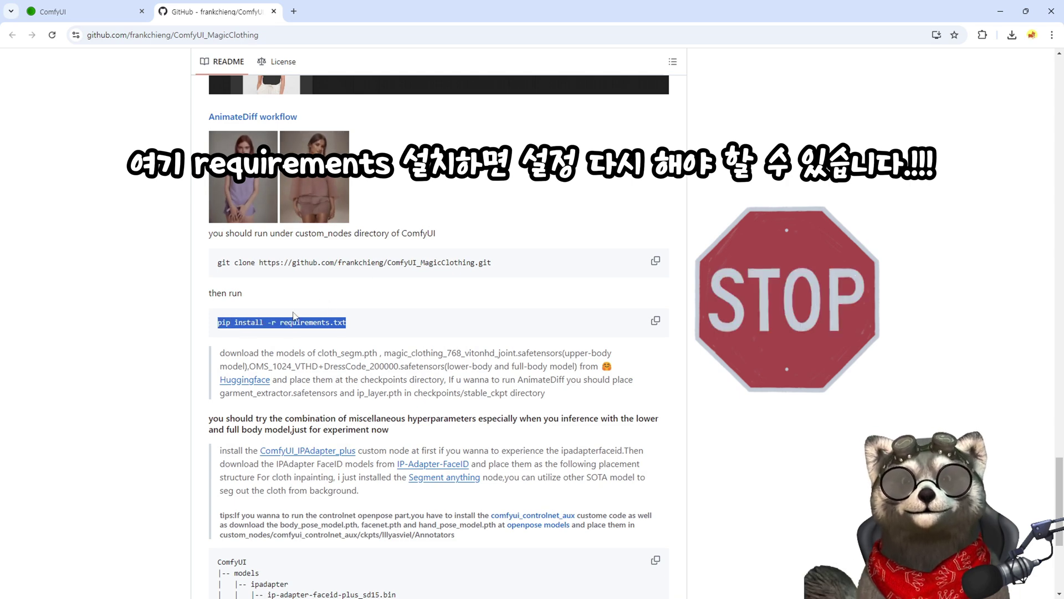
- Return to ComfyUI and close the custom node list and the Manager
{"action": "key", "text": "ctrl+1"}
{"action": "left_click", "coordinate": [180, 515]}
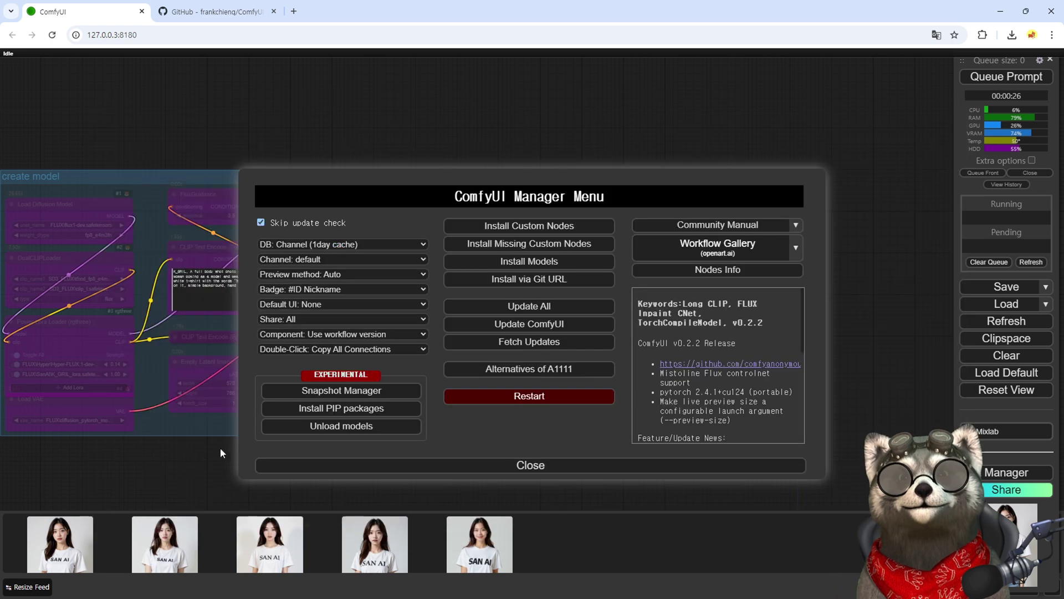
{"action": "left_click", "coordinate": [402, 471]}
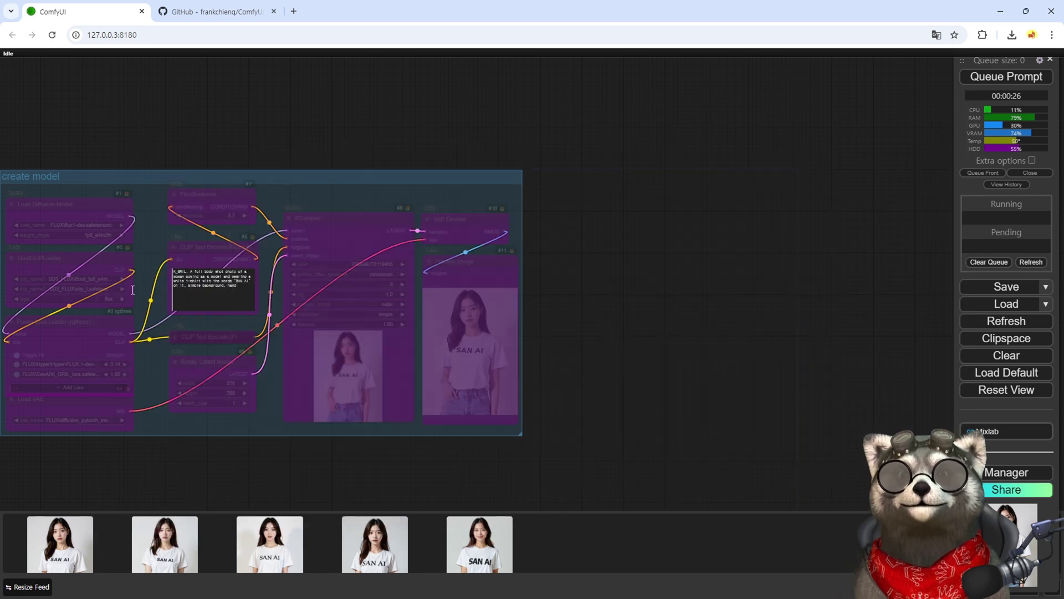
- Switch to File Explorer and open the custom_nodes folder inside SD, Data, Packages, ComfyUI
{"action": "key", "text": "alt+Tab"}
{"action": "double_click", "coordinate": [372, 305]}
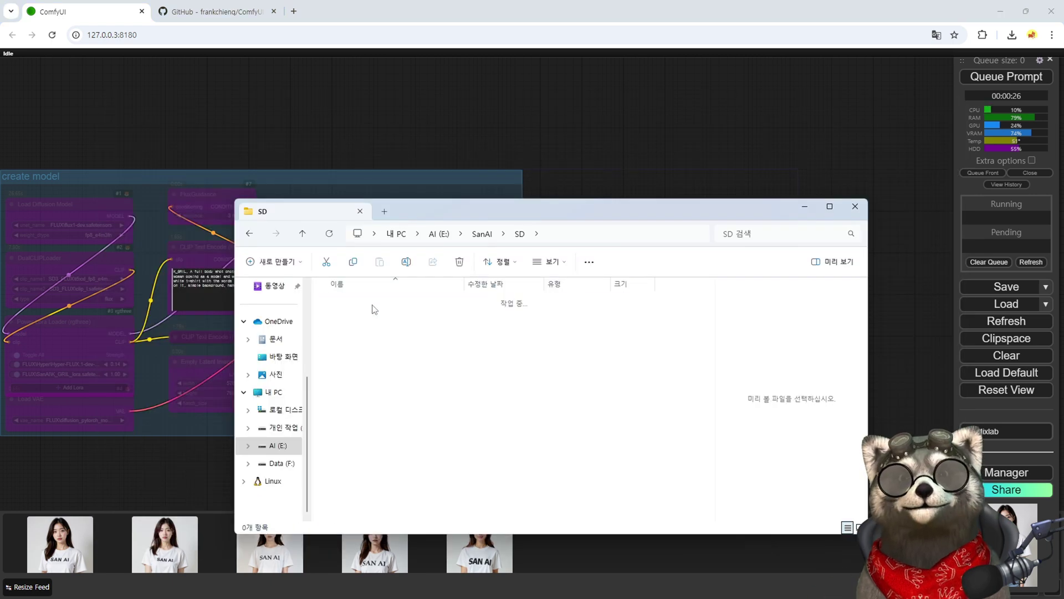
{"action": "double_click", "coordinate": [349, 348]}
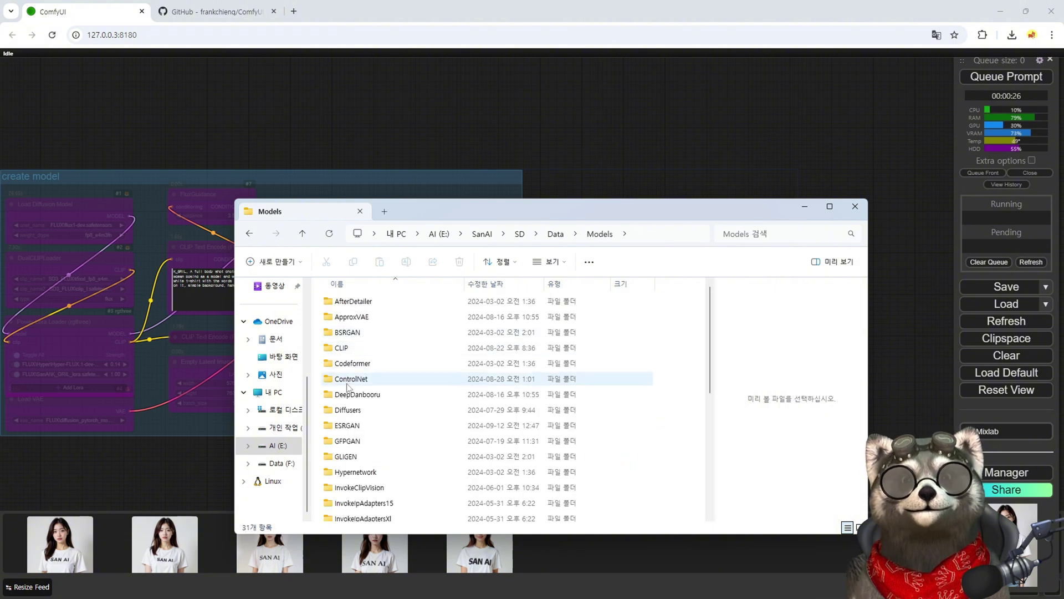
{"action": "key", "text": "alt+Left"}
{"action": "double_click", "coordinate": [348, 363]}
{"action": "double_click", "coordinate": [354, 302]}
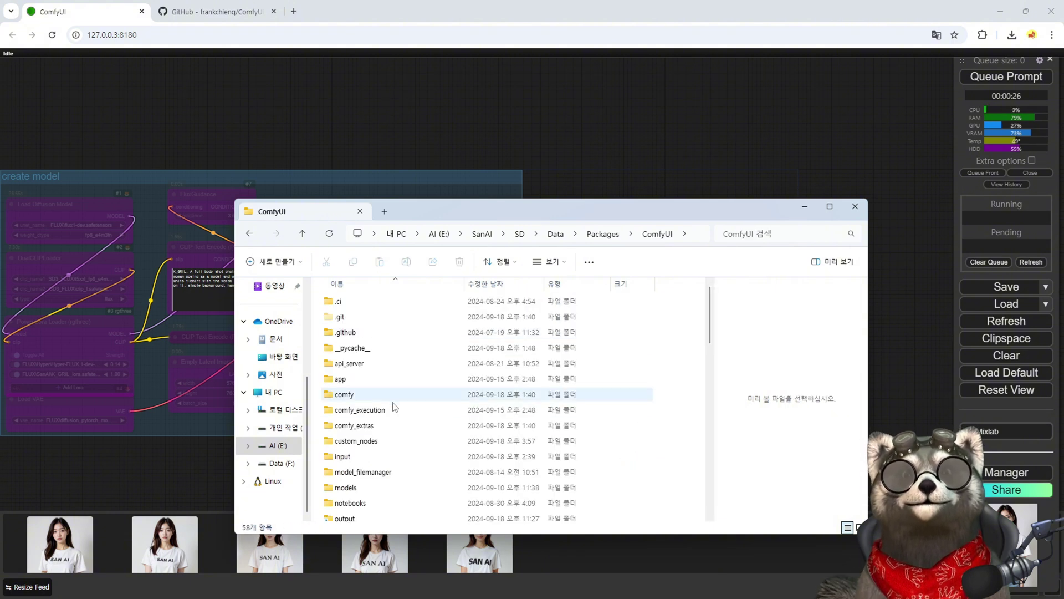
{"action": "double_click", "coordinate": [356, 442]}
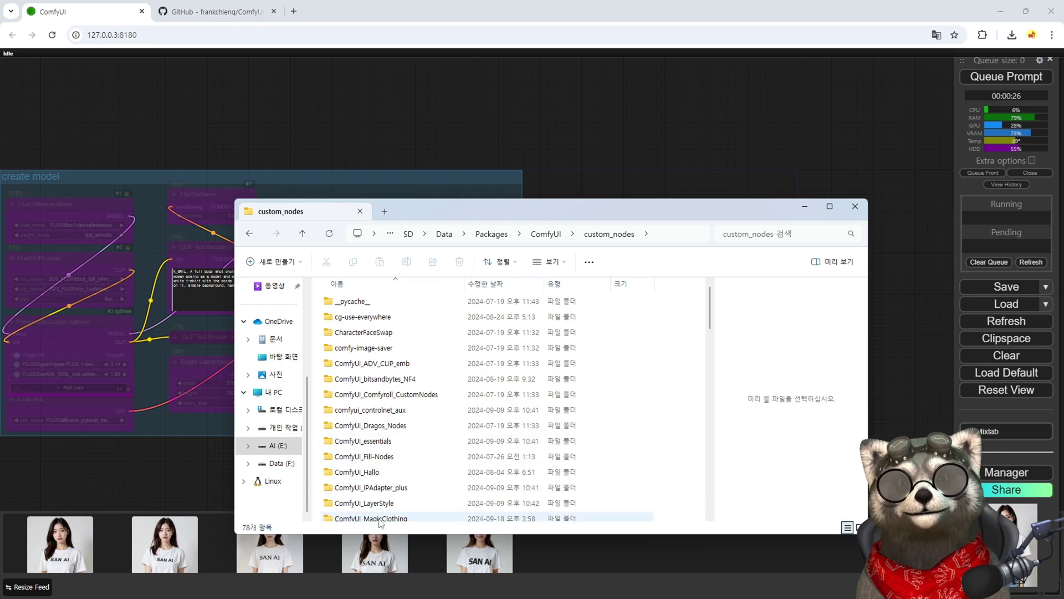
- Open the checkpoints folder of ComfyUI_MagicClothing and move the File Explorer window aside
{"action": "double_click", "coordinate": [360, 518]}
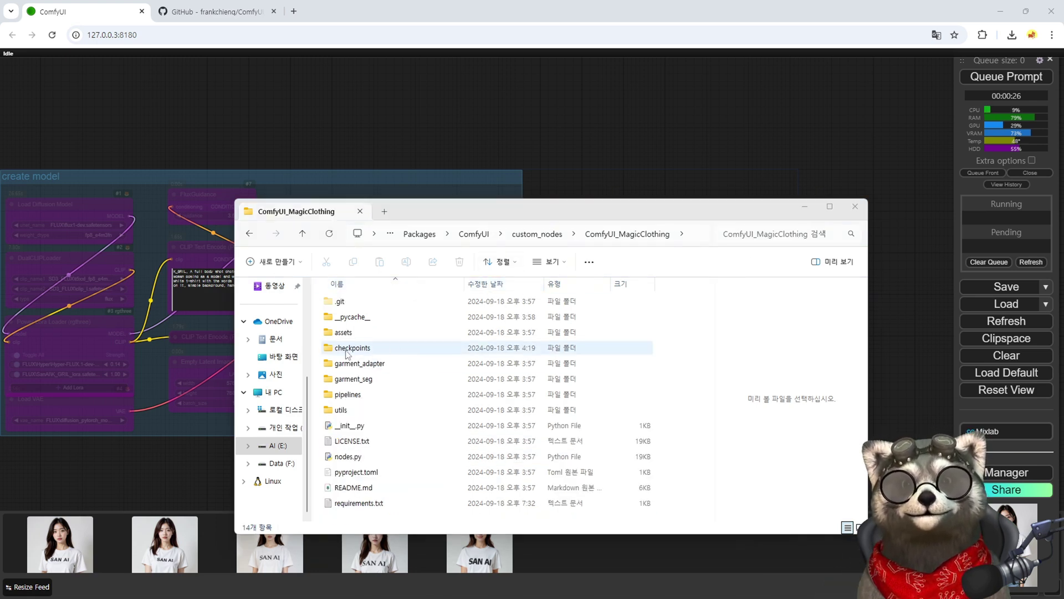
{"action": "double_click", "coordinate": [346, 349]}
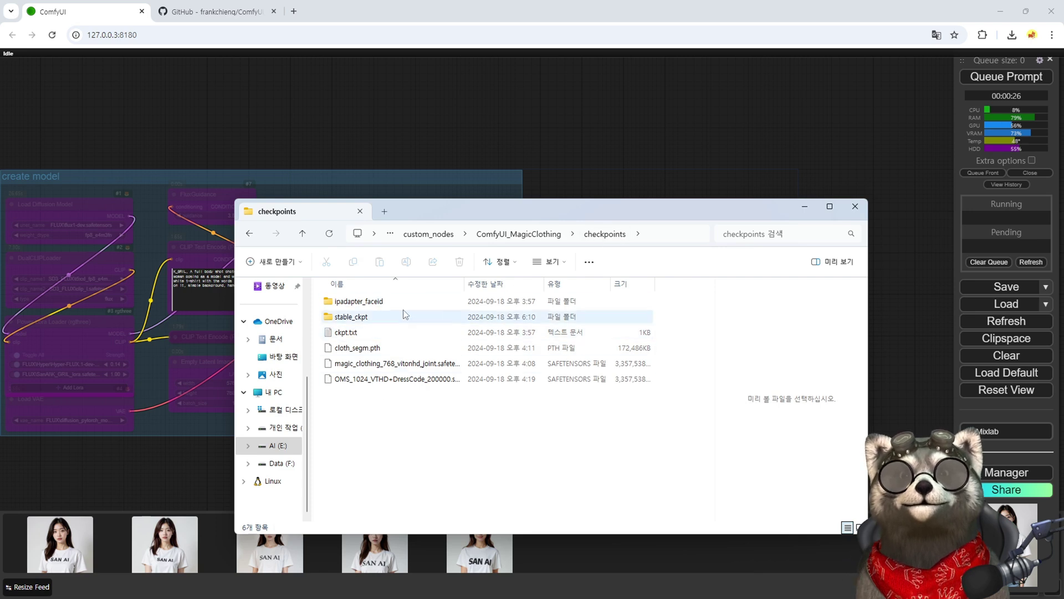
{"action": "left_click_drag", "start_coordinate": [438, 210], "coordinate": [571, 195]}
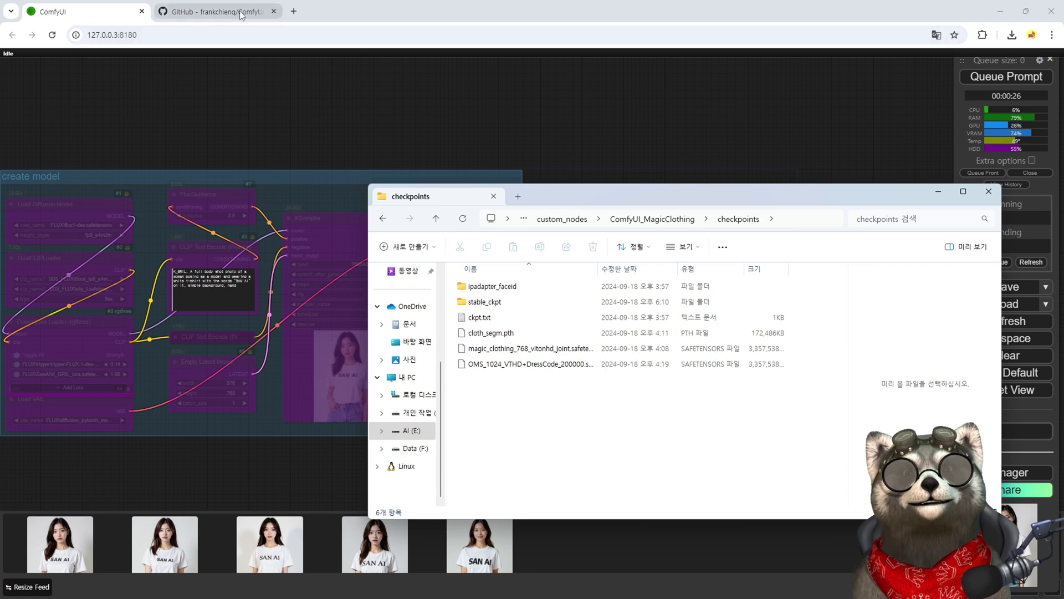
- Follow the Huggingface link in the MagicClothing README and show the model repository's files and versions
{"action": "left_click", "coordinate": [241, 15]}
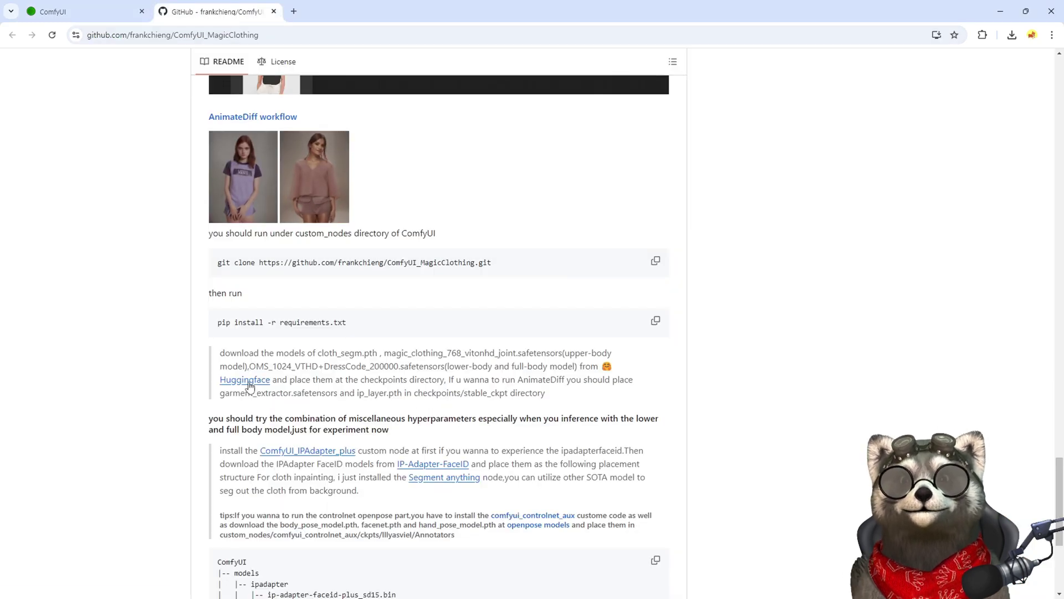
{"action": "left_click", "coordinate": [248, 381]}
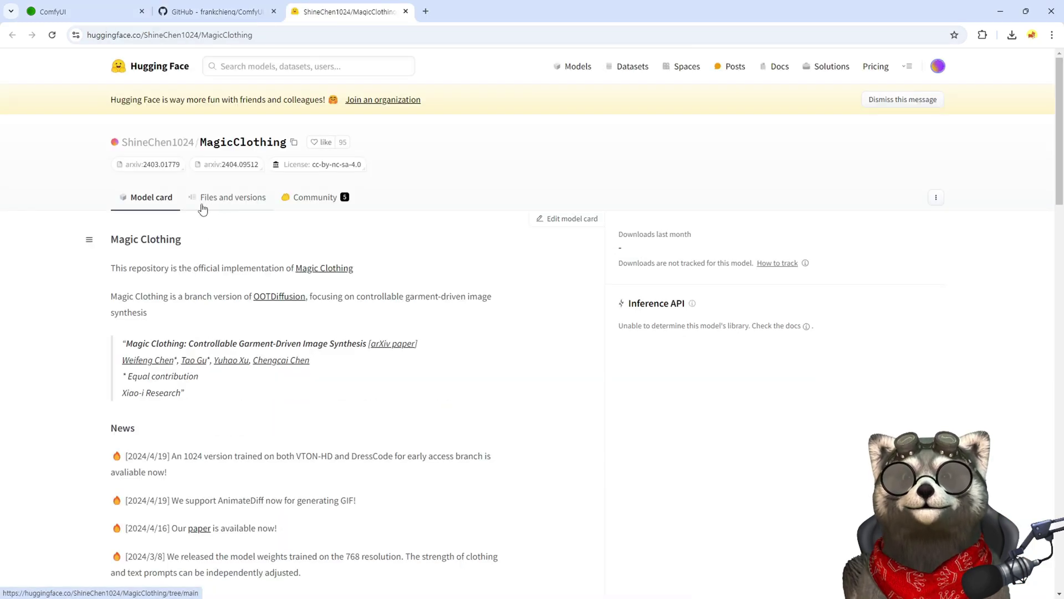
{"action": "left_click", "coordinate": [242, 208]}
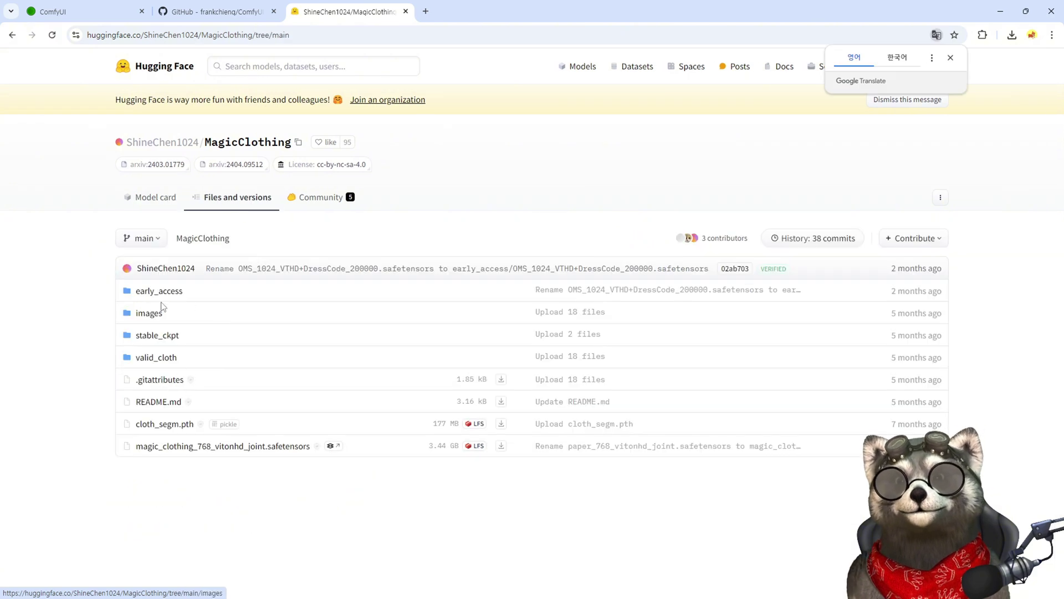
- Return to the README's folder tree and highlight the three model files listed directly under checkpoints
{"action": "key", "text": "ctrl+shift+Tab"}
{"action": "scroll", "coordinate": [268, 390], "scroll_direction": "down", "scroll_amount": 5}
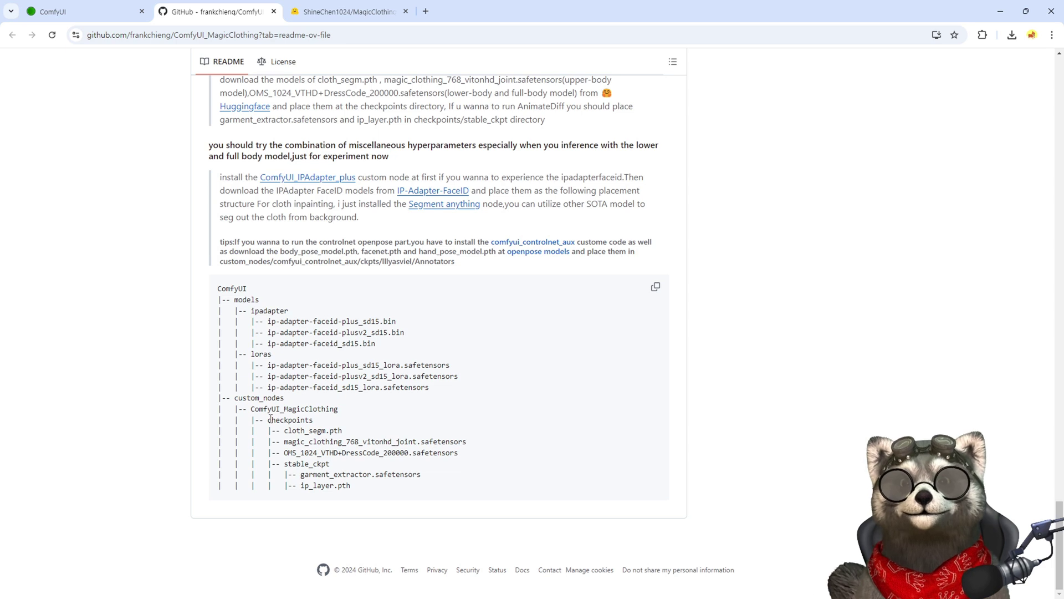
{"action": "left_click_drag", "start_coordinate": [271, 419], "coordinate": [466, 457]}
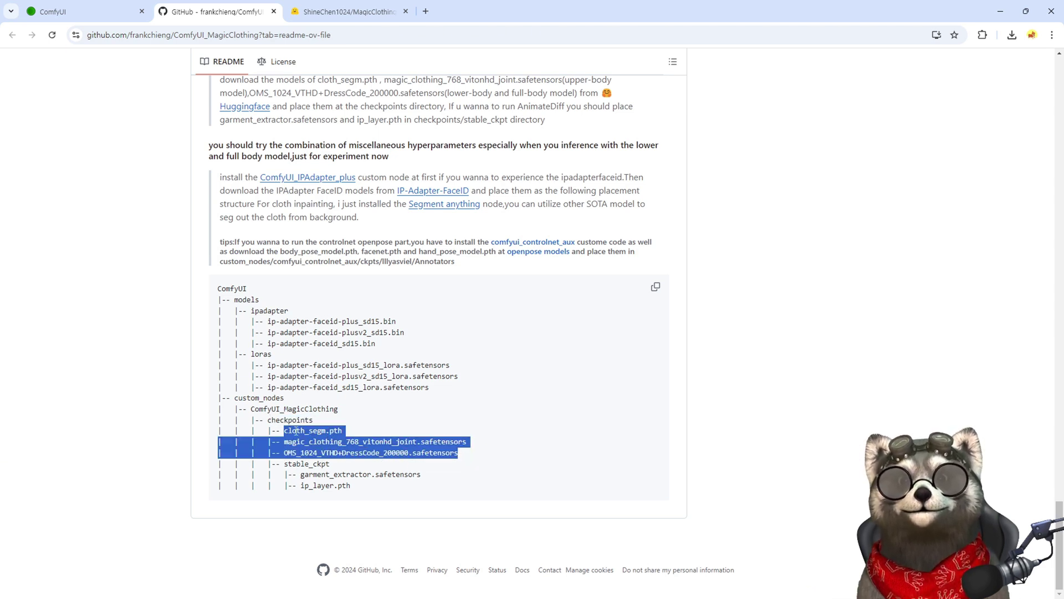
- Highlight OMS_1024_VTHD+DressCode_200000.safetensors in the README's folder tree and open the early_access folder in the Hugging Face repository
{"action": "left_click", "coordinate": [317, 6]}
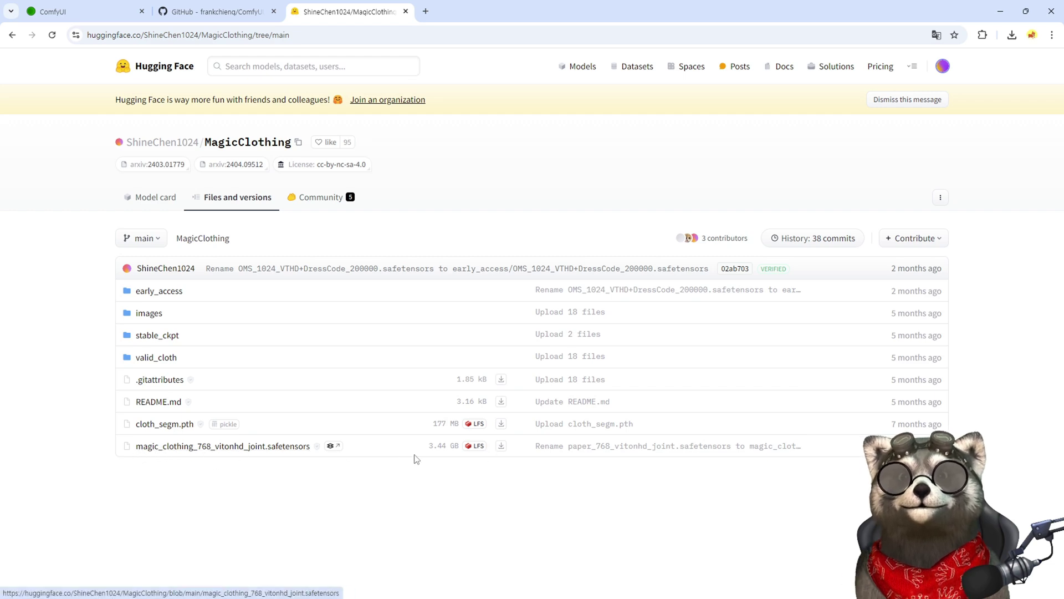
{"action": "key", "text": "ctrl+shift+Tab"}
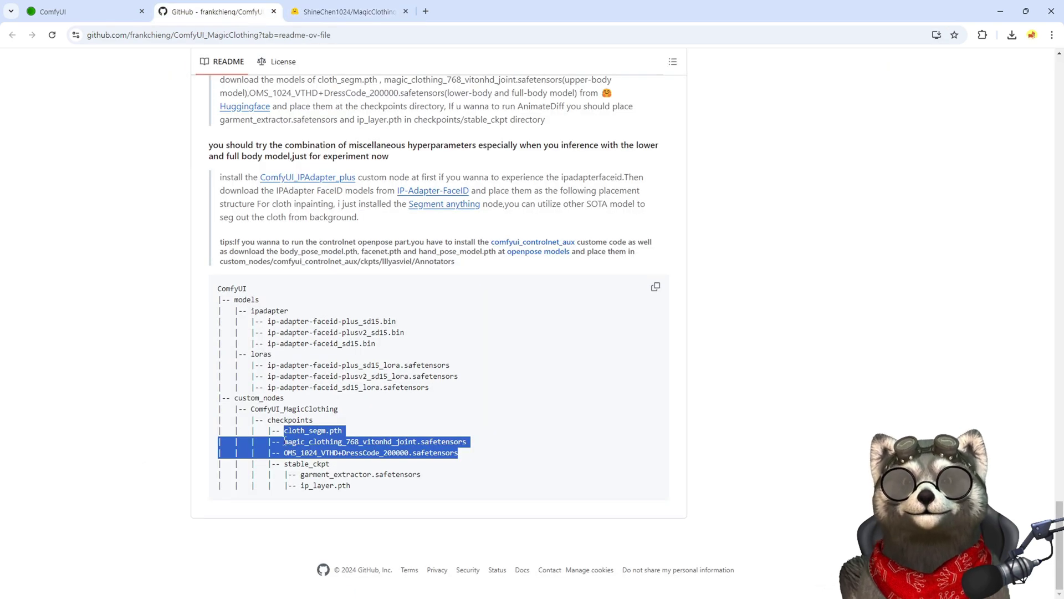
{"action": "left_click_drag", "start_coordinate": [286, 431], "coordinate": [477, 445]}
{"action": "left_click_drag", "start_coordinate": [284, 453], "coordinate": [467, 454]}
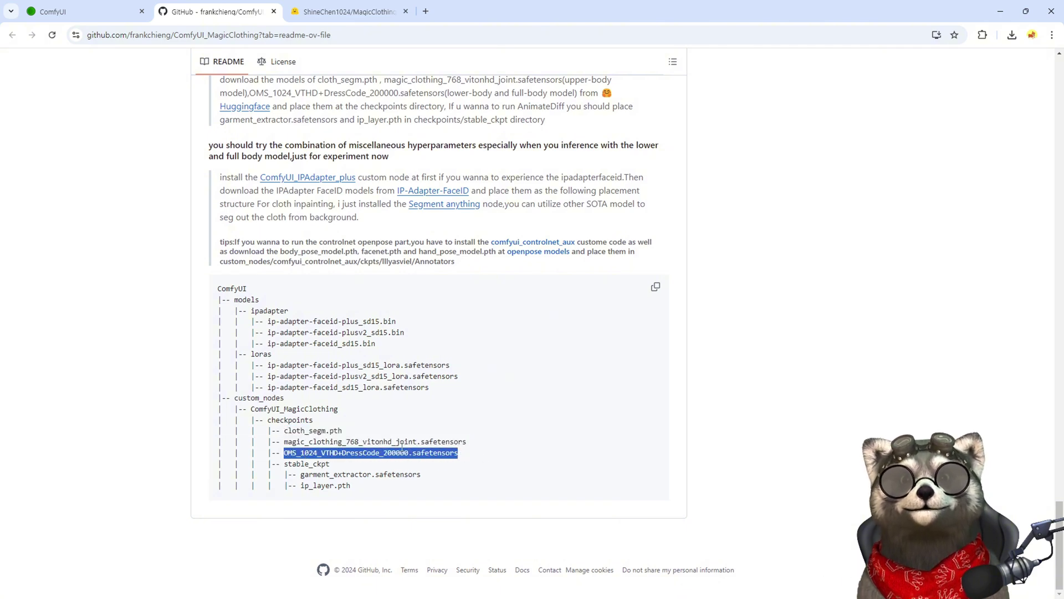
{"action": "key", "text": "ctrl+shift+Tab"}
{"action": "left_click", "coordinate": [341, 14]}
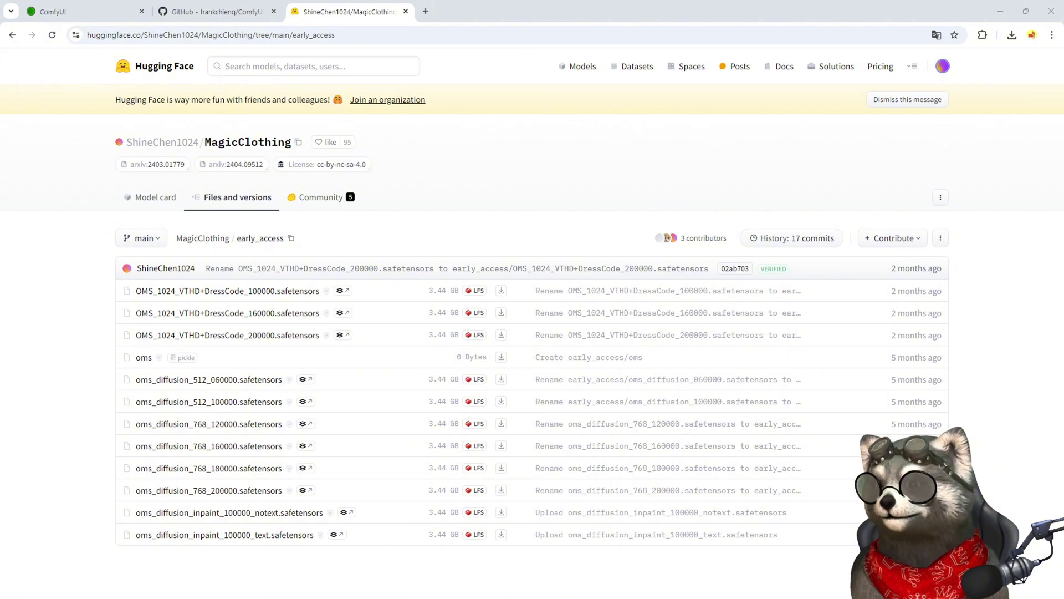
- Switch to File Explorer and select cloth_segm.pth, the magic_clothing_768_vitonhd_joint file and the OMS_1024_VTHD+DressCode_200000 file in the checkpoints folder
{"action": "key", "text": "alt+Tab"}
{"action": "left_click", "coordinate": [496, 336]}
{"action": "left_click", "coordinate": [500, 367], "text": "shift"}
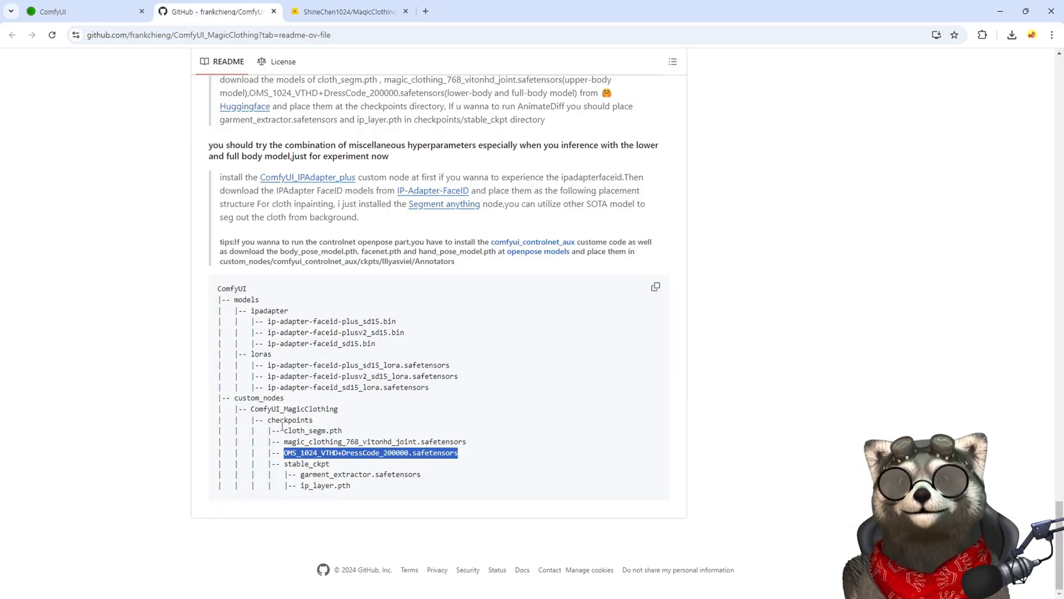
- Highlight the stable_ckpt files in the README's folder tree and open the stable_ckpt folder in the Hugging Face repository
{"action": "left_click_drag", "start_coordinate": [284, 464], "coordinate": [369, 491]}
{"action": "key", "text": "ctrl+Tab"}
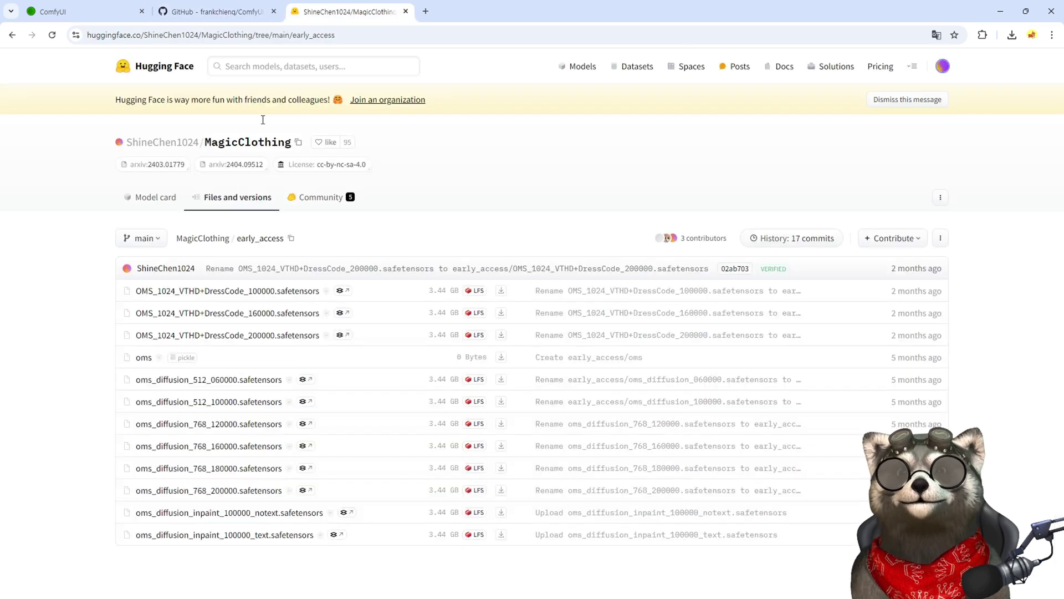
{"action": "left_click", "coordinate": [209, 204]}
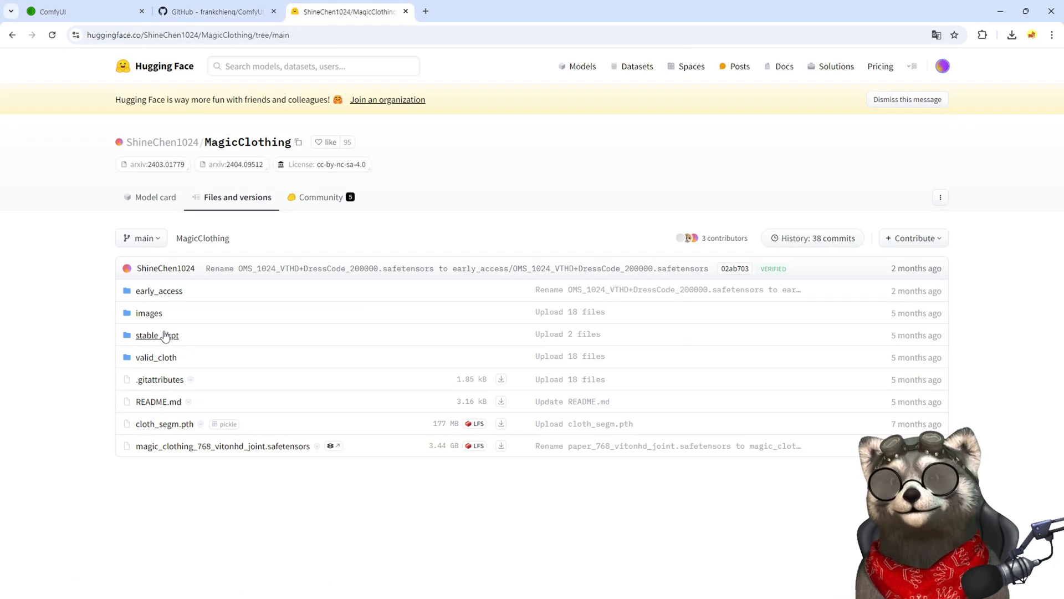
{"action": "left_click", "coordinate": [146, 336]}
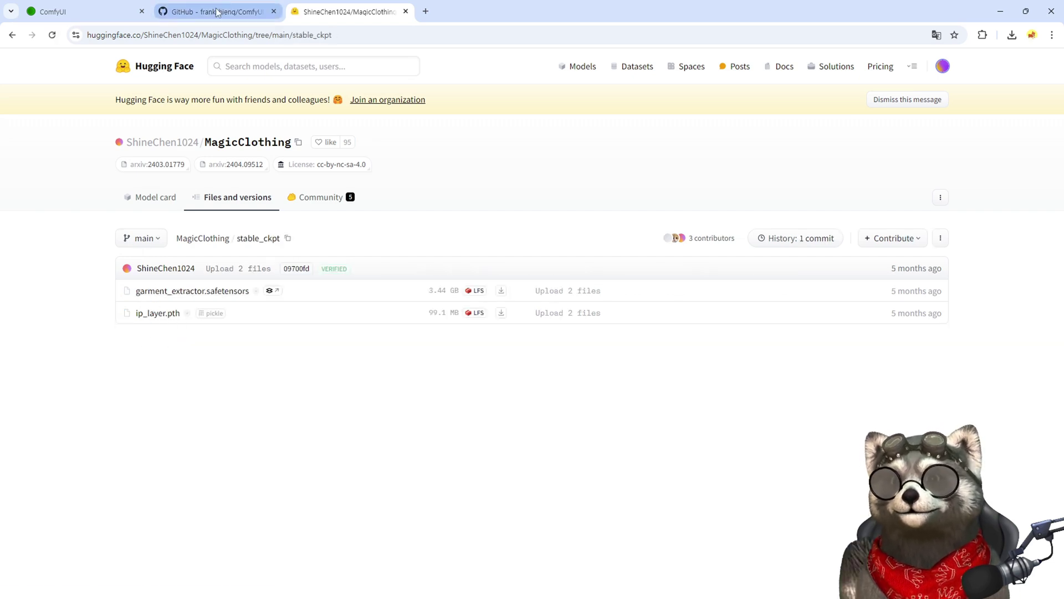
- Highlight the README sentence about placing garment_extractor.safetensors and ip_layer.pth in checkpoints/stable_ckpt to run AnimateDiff
{"action": "key", "text": "ctrl+shift+Tab"}
{"action": "scroll", "coordinate": [410, 247], "scroll_direction": "up", "scroll_amount": 2}
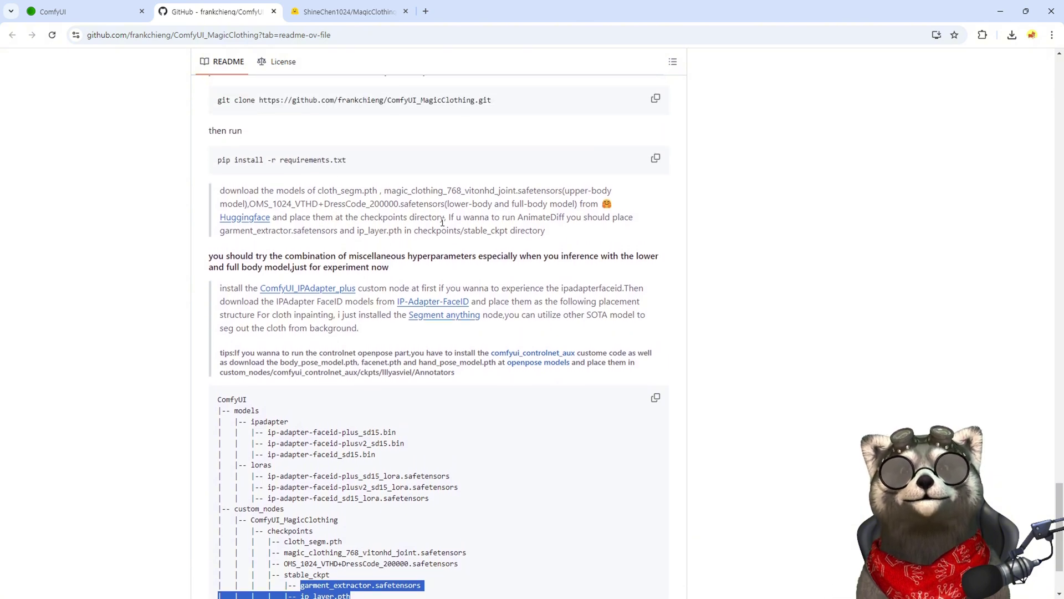
{"action": "left_click_drag", "start_coordinate": [450, 217], "coordinate": [556, 238]}
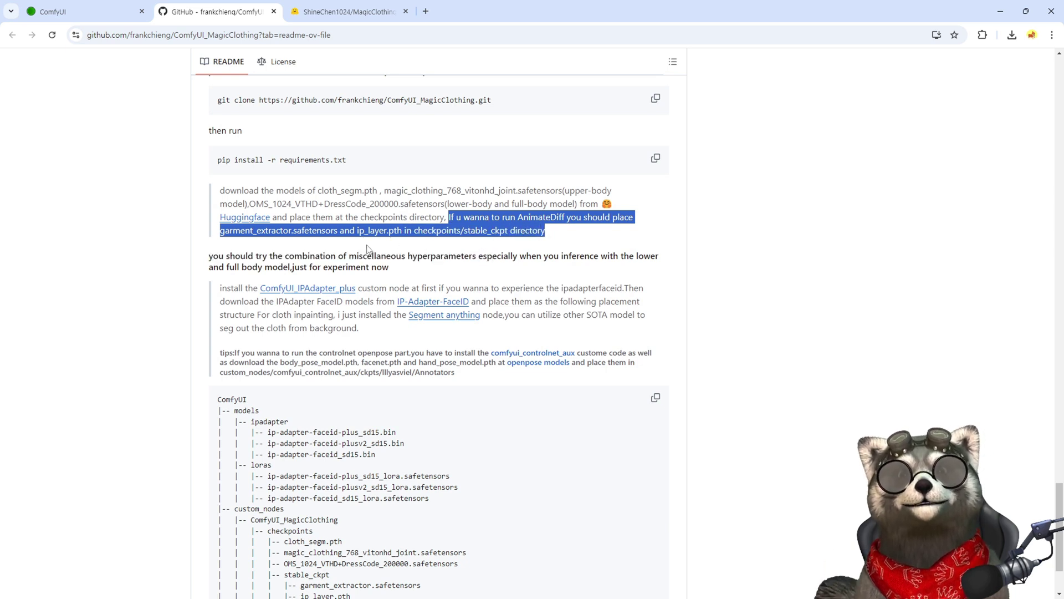
- Compare the stable_ckpt file list on Hugging Face with the local MagicClothing checkpoints folder
{"action": "key", "text": "ctrl+Tab"}
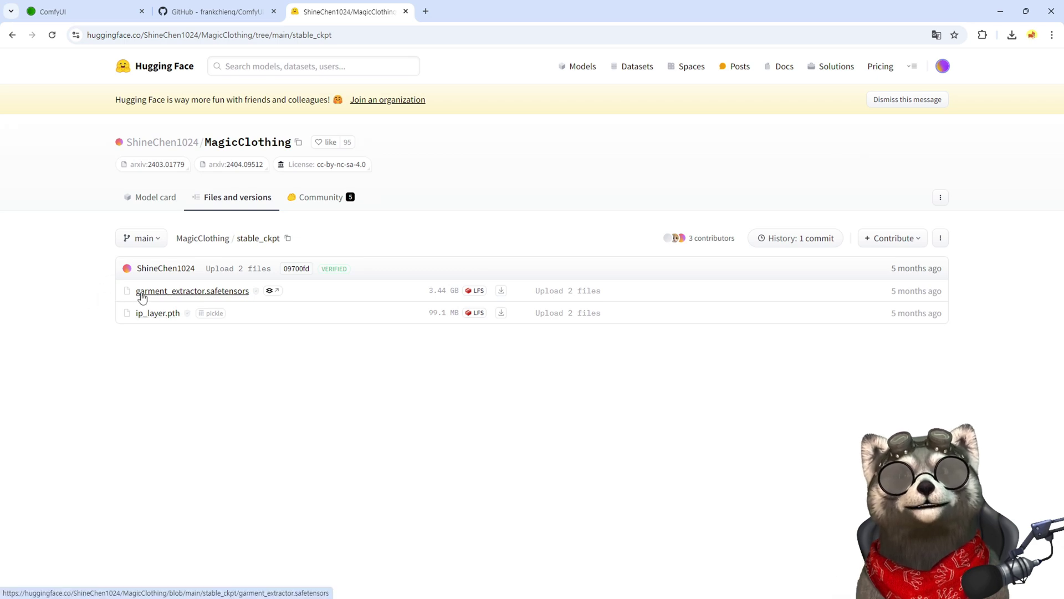
{"action": "left_click", "coordinate": [200, 13]}
{"action": "left_click", "coordinate": [344, 12]}
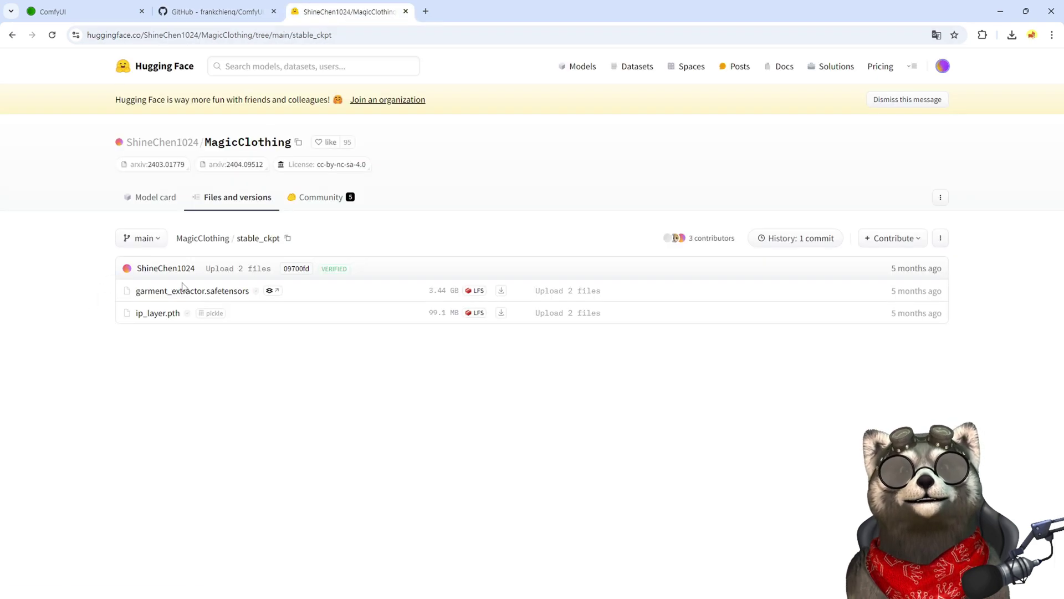
{"action": "key", "text": "alt+Tab"}
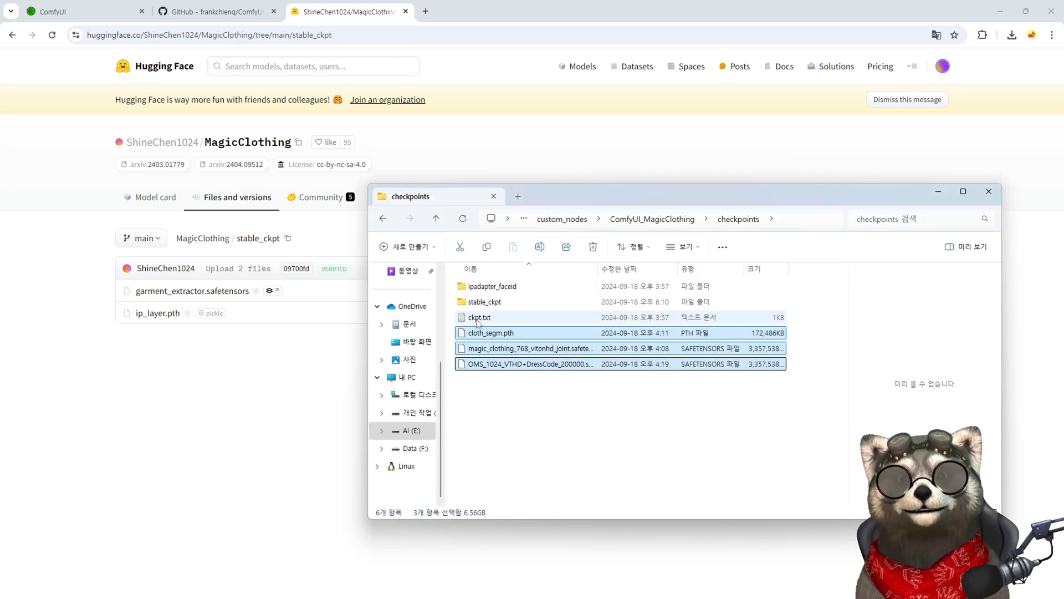
{"action": "key", "text": "alt+Tab"}
- Return to the README and highlight the ip-adapter-faceid files listed under the ipadapter and loras model folders
{"action": "key", "text": "ctrl+shift+Tab"}
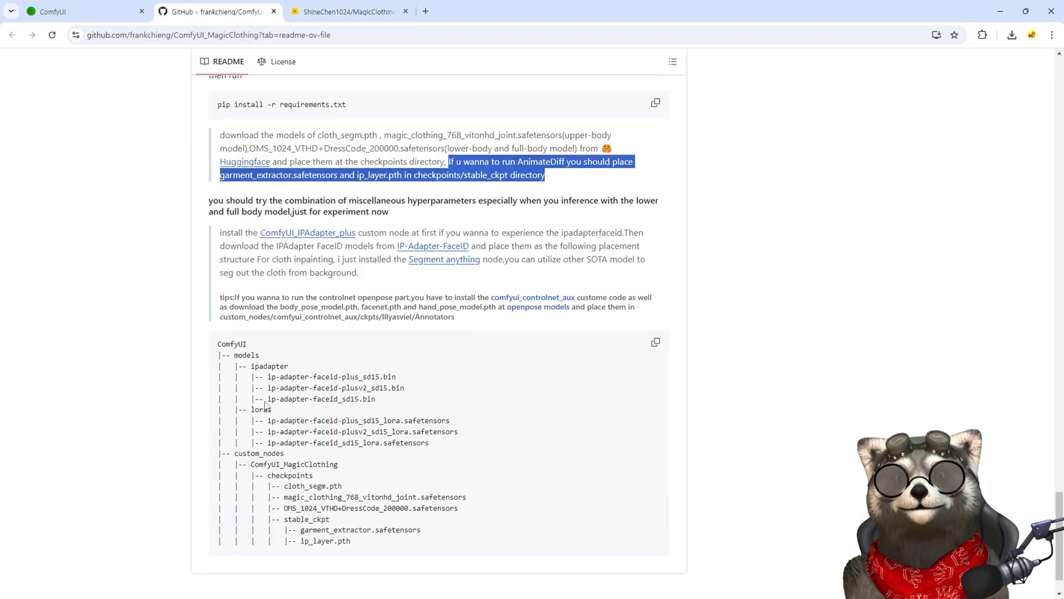
{"action": "left_click", "coordinate": [244, 365]}
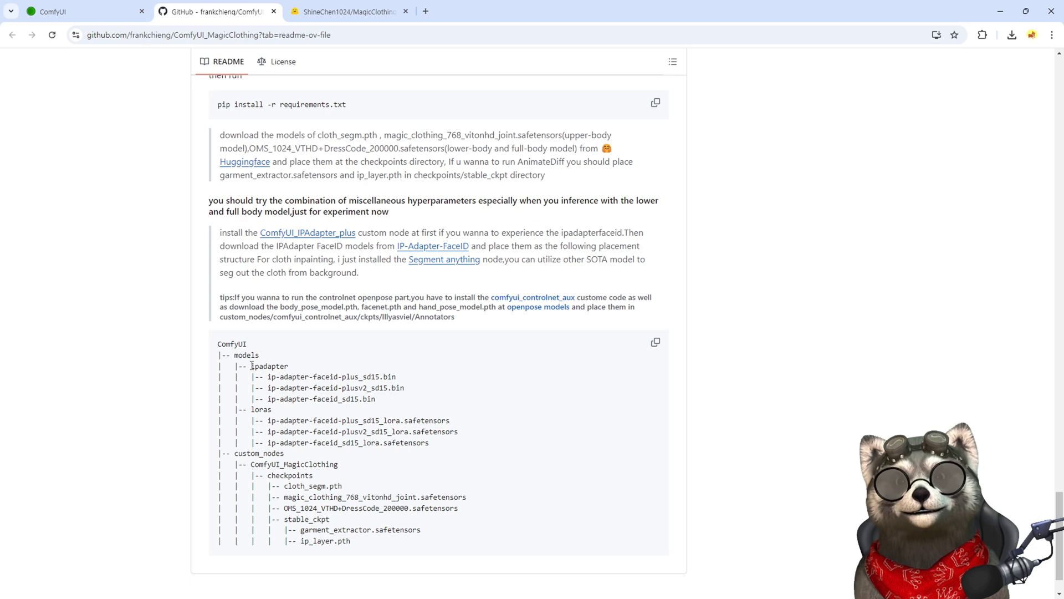
{"action": "left_click_drag", "start_coordinate": [252, 365], "coordinate": [417, 402]}
{"action": "left_click_drag", "start_coordinate": [251, 411], "coordinate": [434, 445]}
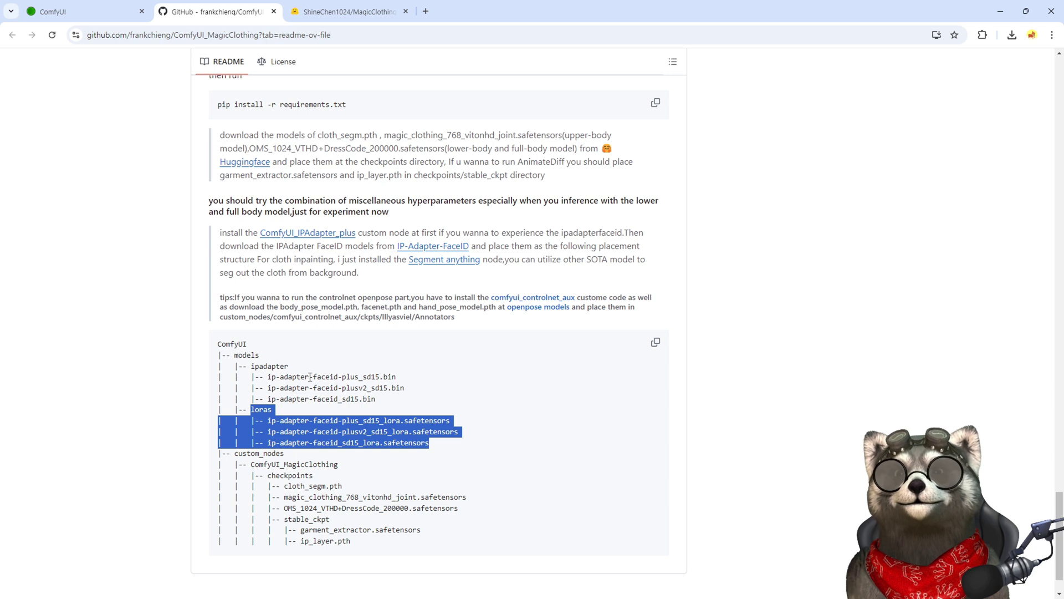
{"action": "left_click_drag", "start_coordinate": [268, 377], "coordinate": [452, 445]}
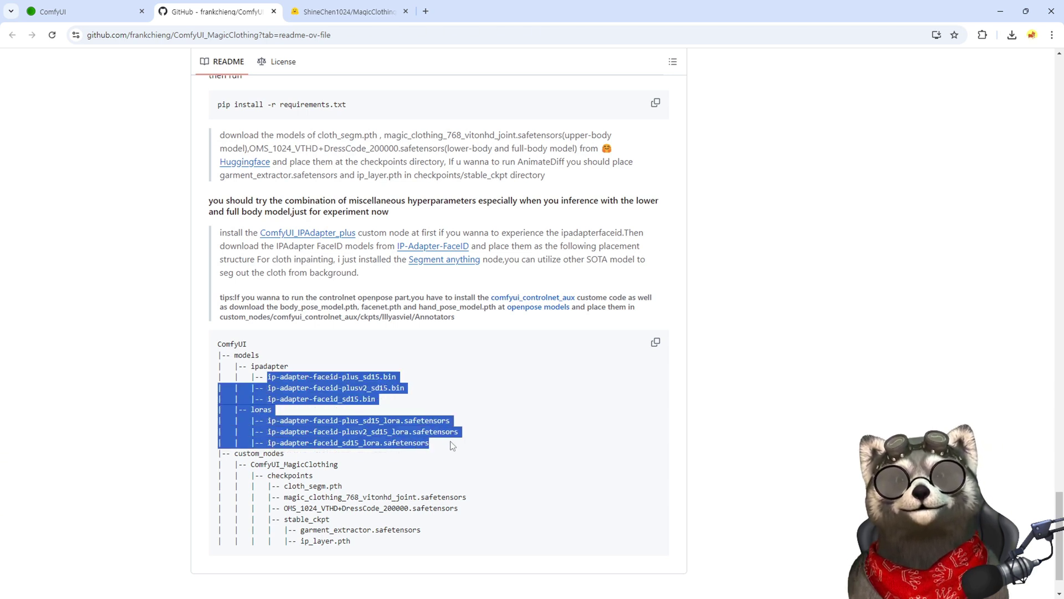
- Switch to File Explorer and open the IpAdapter folder on the AI (E:) drive under SanAI, SD, Data, Models
{"action": "key", "text": "alt+Tab"}
{"action": "left_click", "coordinate": [492, 434]}
{"action": "left_click", "coordinate": [567, 292]}
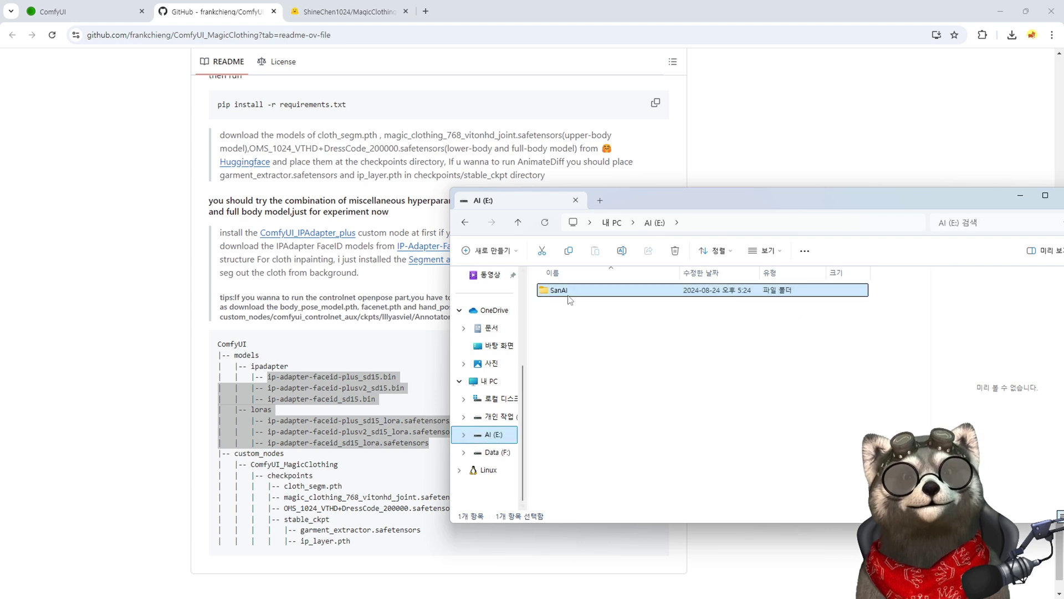
{"action": "double_click", "coordinate": [567, 293]}
{"action": "double_click", "coordinate": [560, 306]}
{"action": "double_click", "coordinate": [561, 320]}
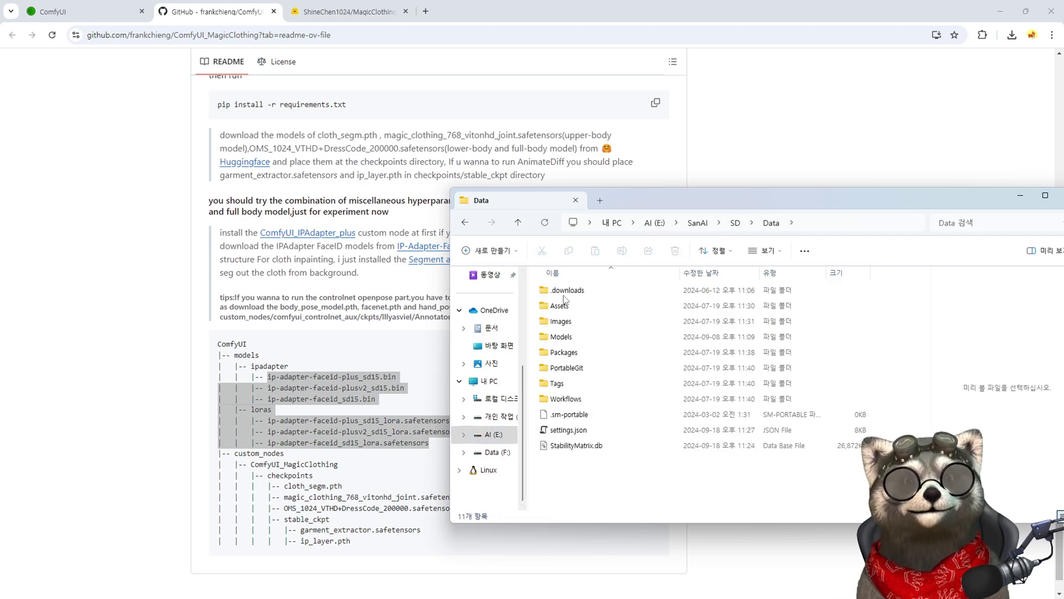
{"action": "double_click", "coordinate": [568, 337]}
{"action": "double_click", "coordinate": [571, 443]}
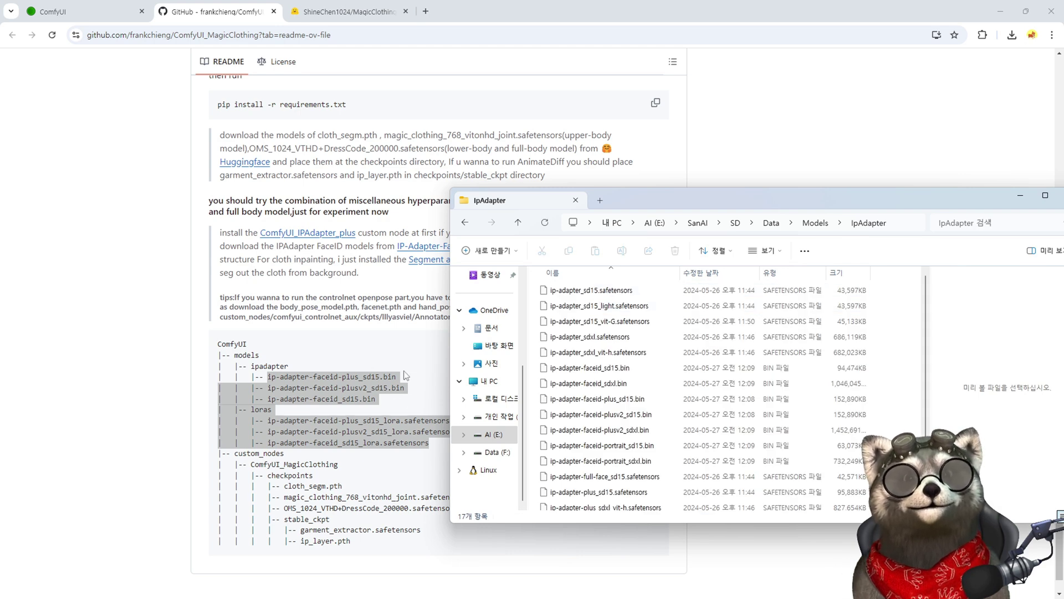
- Select ip-adapter-faceid-plus_sd15.bin, ip-adapter-faceid-plusv2_sd15.bin and ip-adapter-faceid_sd15.bin in the IpAdapter folder
{"action": "left_click", "coordinate": [607, 400]}
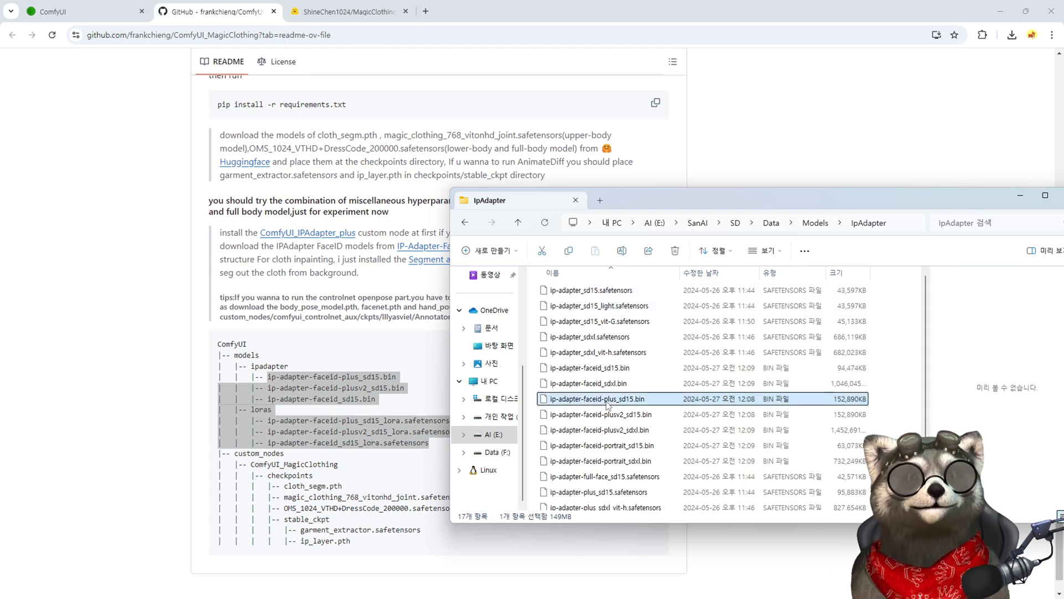
{"action": "left_click", "coordinate": [621, 414], "text": "ctrl"}
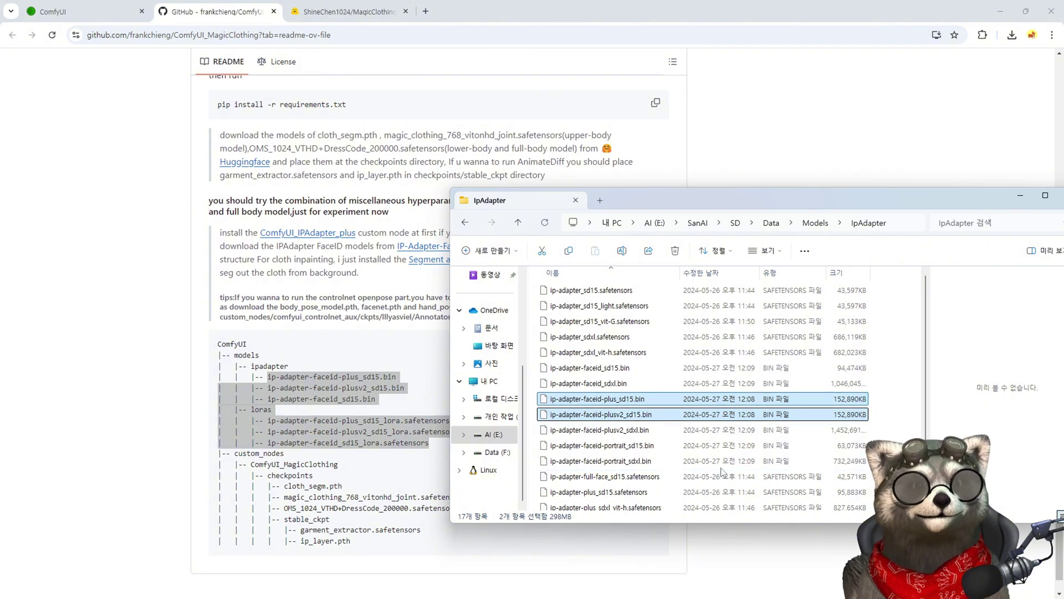
{"action": "left_click", "coordinate": [610, 373], "text": "ctrl"}
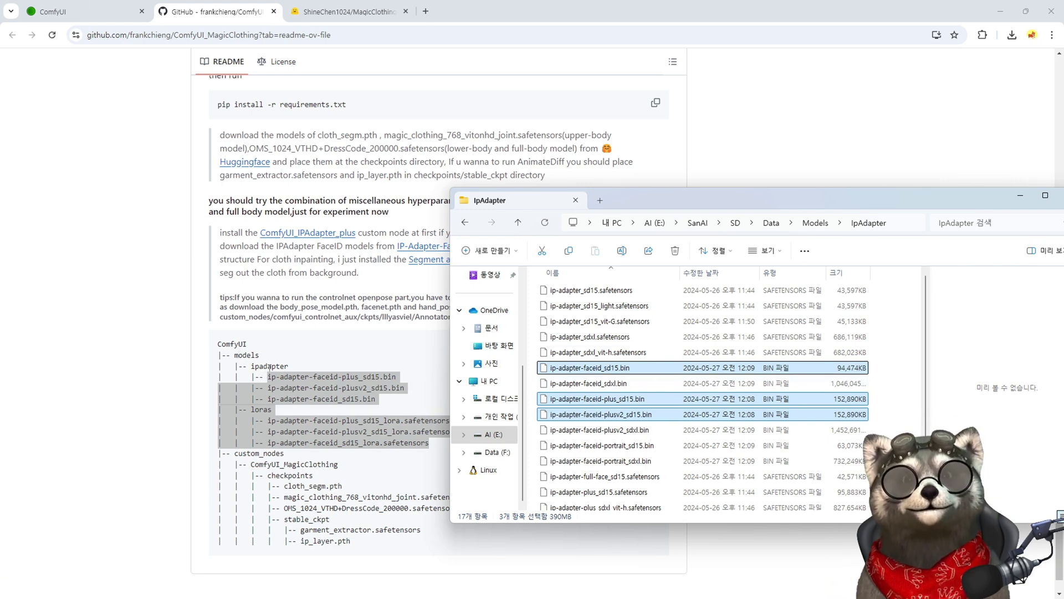
- Open the ip-adapter folder inside Models, Lora and select the faceid_sd15, faceid-plus_sd15 and faceid-plusv2_sd15 LoRA files
{"action": "left_click", "coordinate": [813, 223]}
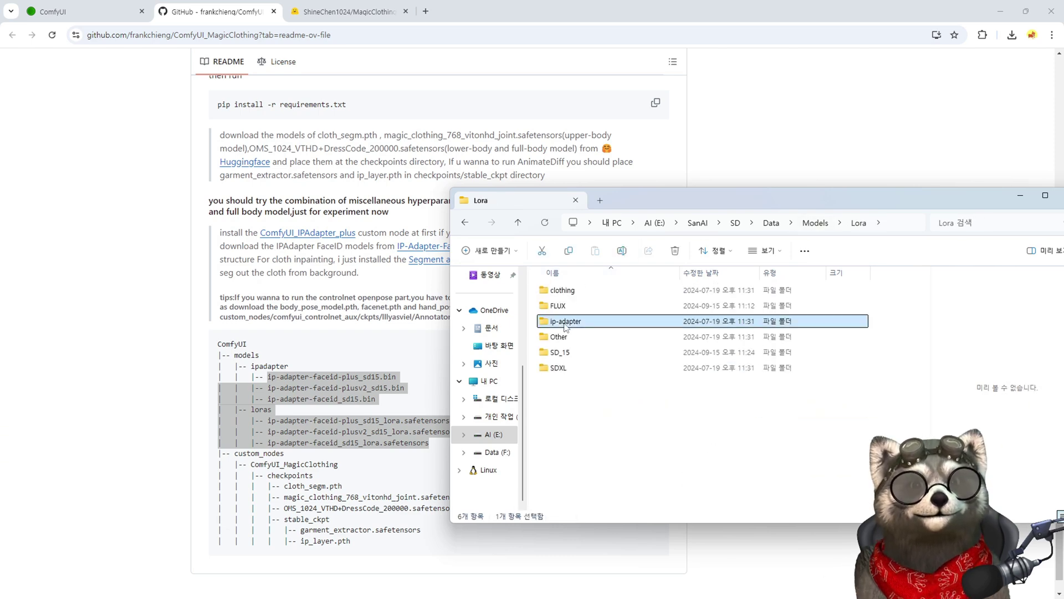
{"action": "double_click", "coordinate": [563, 321]}
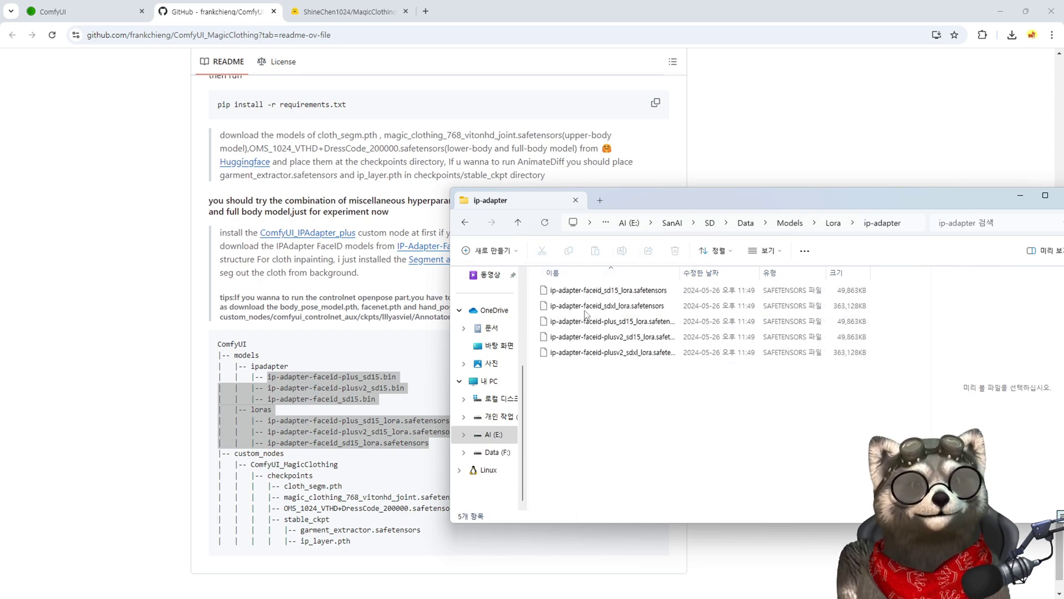
{"action": "left_click", "coordinate": [625, 323]}
{"action": "left_click", "coordinate": [634, 337], "text": "ctrl"}
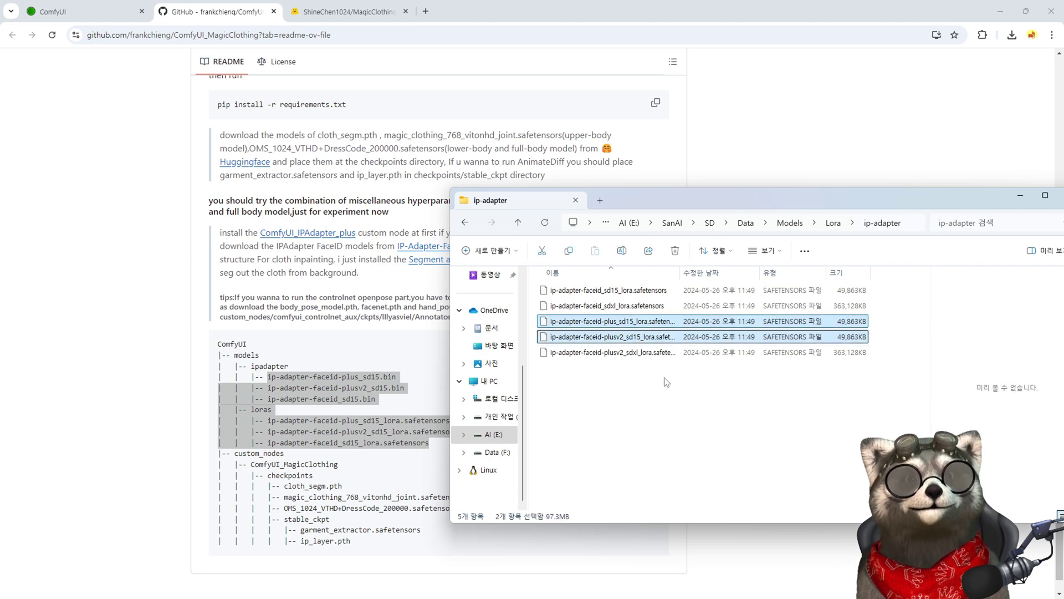
{"action": "left_click", "coordinate": [624, 292], "text": "ctrl"}
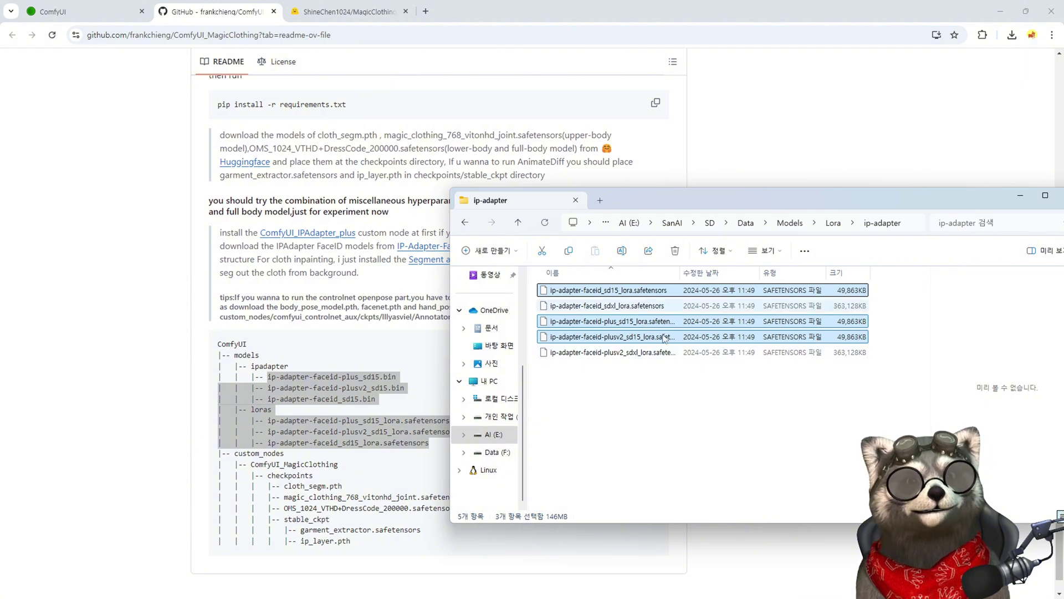
- Go back to the Data folder, open Packages, ComfyUI, models and find the ipadapter and loras folders
{"action": "left_click", "coordinate": [747, 223]}
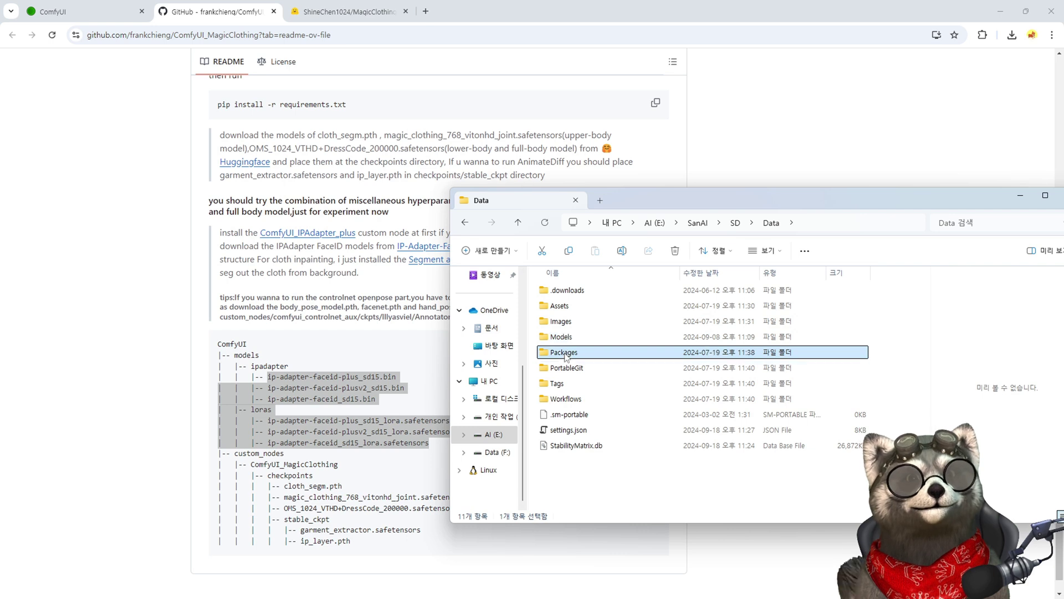
{"action": "double_click", "coordinate": [587, 352]}
{"action": "left_click", "coordinate": [574, 293]}
{"action": "double_click", "coordinate": [574, 292]}
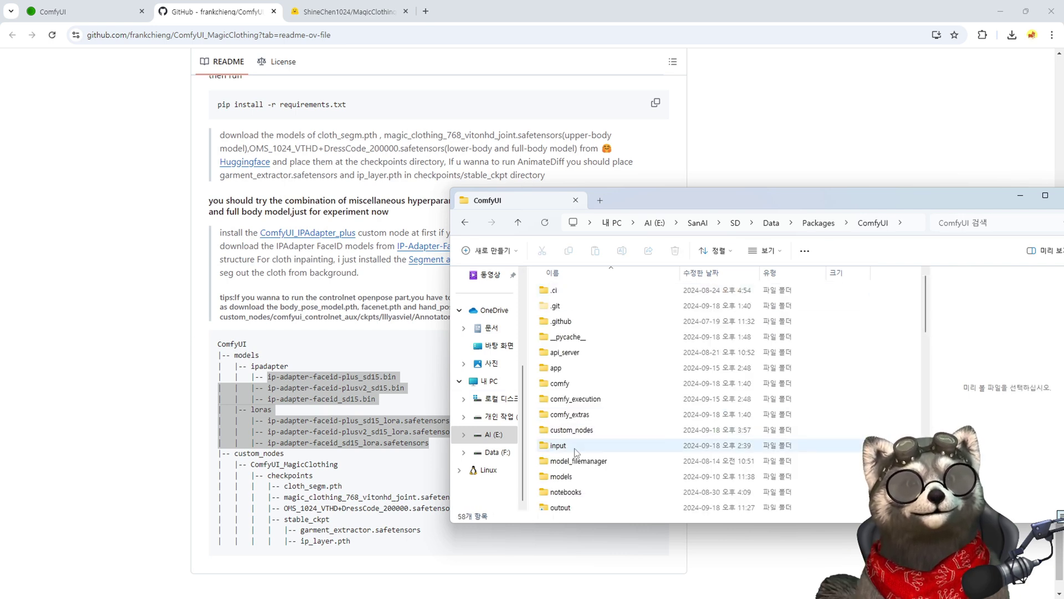
{"action": "double_click", "coordinate": [561, 476]}
{"action": "scroll", "coordinate": [567, 464], "scroll_direction": "down", "scroll_amount": 5}
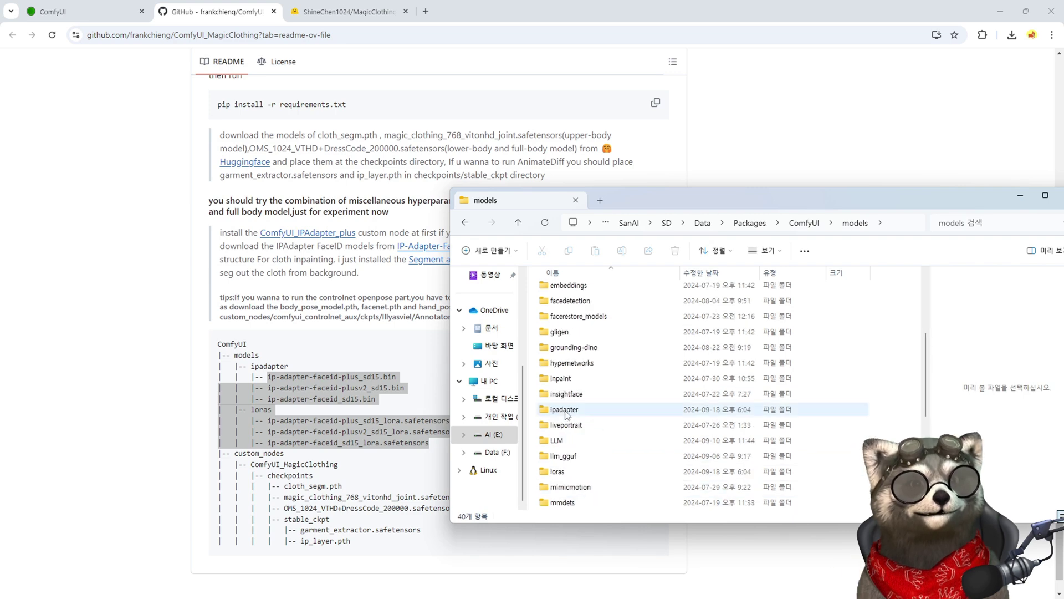
- Check the FaceID models in the ipadapter folder, and select the three ip-adapter-faceid LoRA files in the loras folder
{"action": "double_click", "coordinate": [568, 406]}
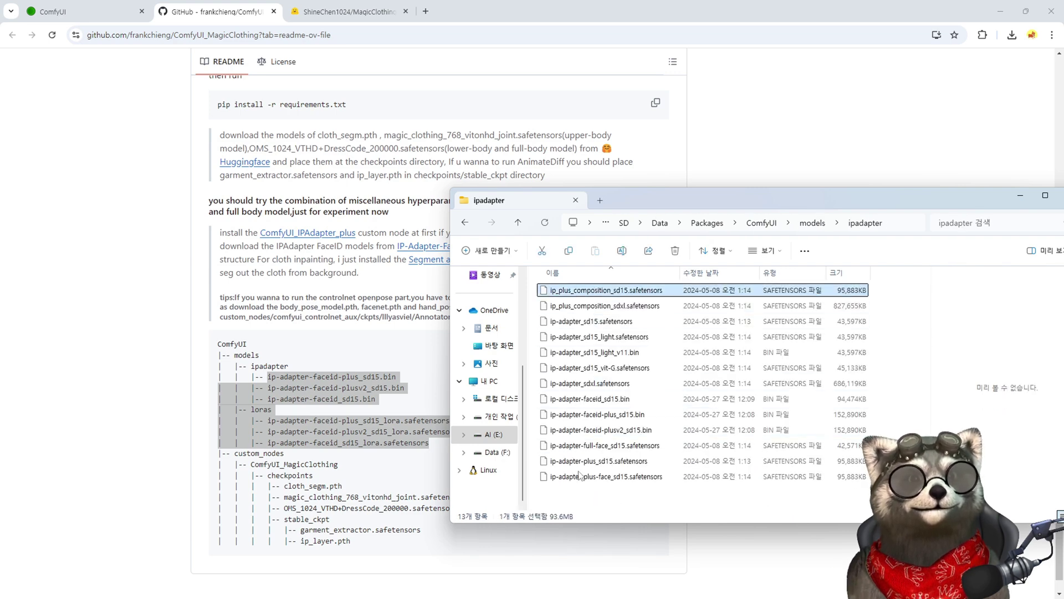
{"action": "key", "text": "alt+Up"}
{"action": "scroll", "coordinate": [570, 475], "scroll_direction": "down", "scroll_amount": 2}
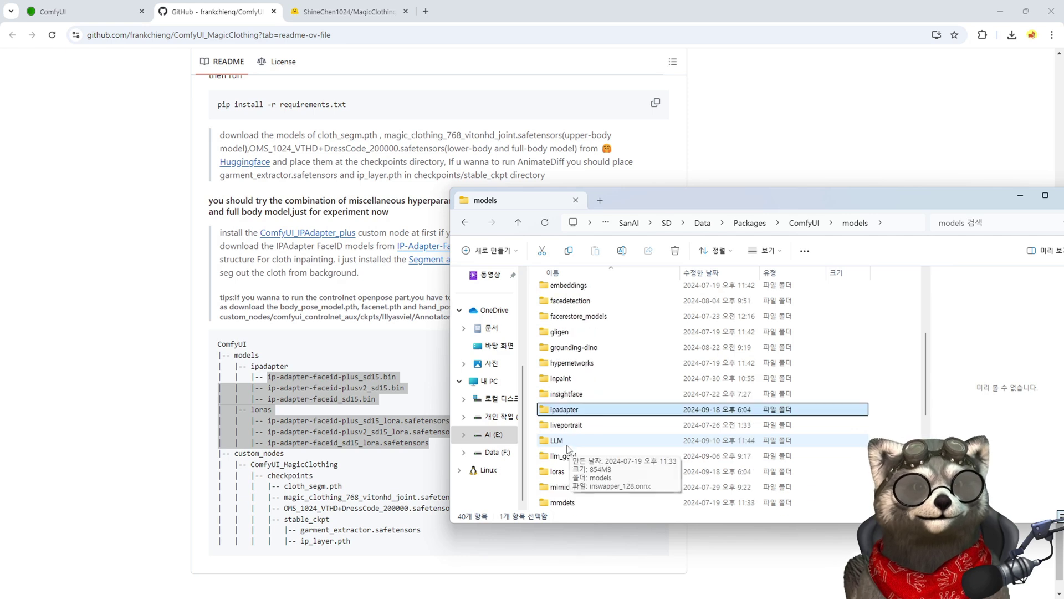
{"action": "double_click", "coordinate": [570, 476]}
{"action": "left_click", "coordinate": [600, 321], "text": "shift"}
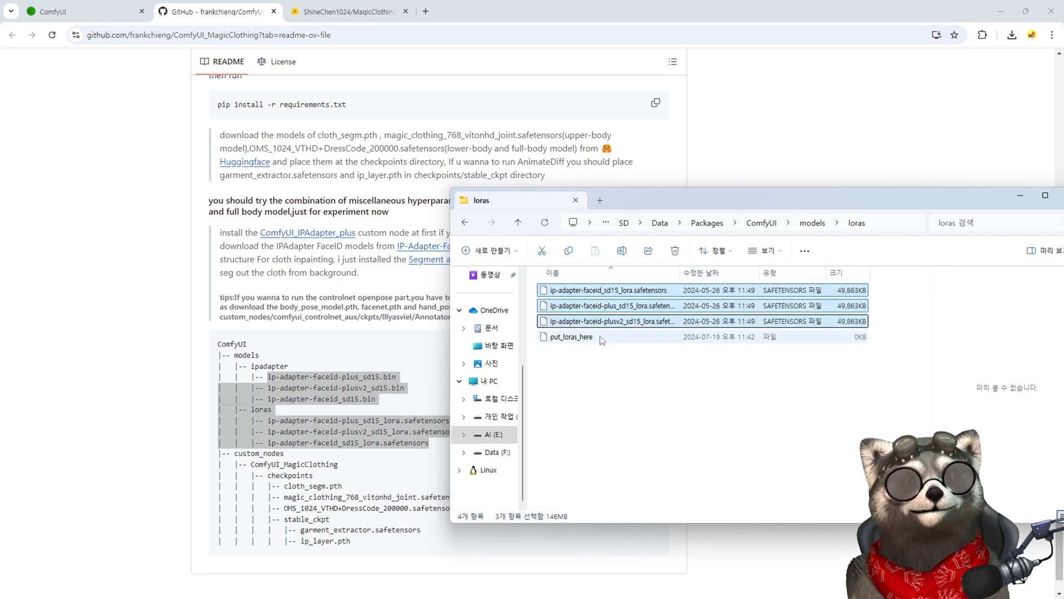
- Switch to the browser, highlight comfyui_controlnet_aux and the pose model names in the README tips, and open the openpose models link in a new tab
{"action": "left_click", "coordinate": [359, 374]}
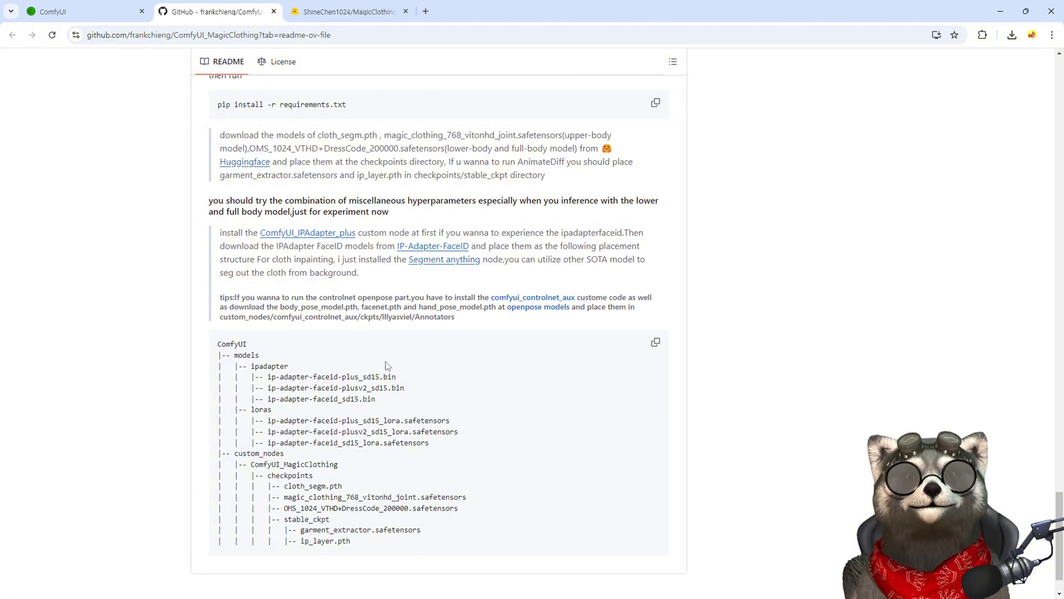
{"action": "left_click_drag", "start_coordinate": [491, 297], "coordinate": [578, 295]}
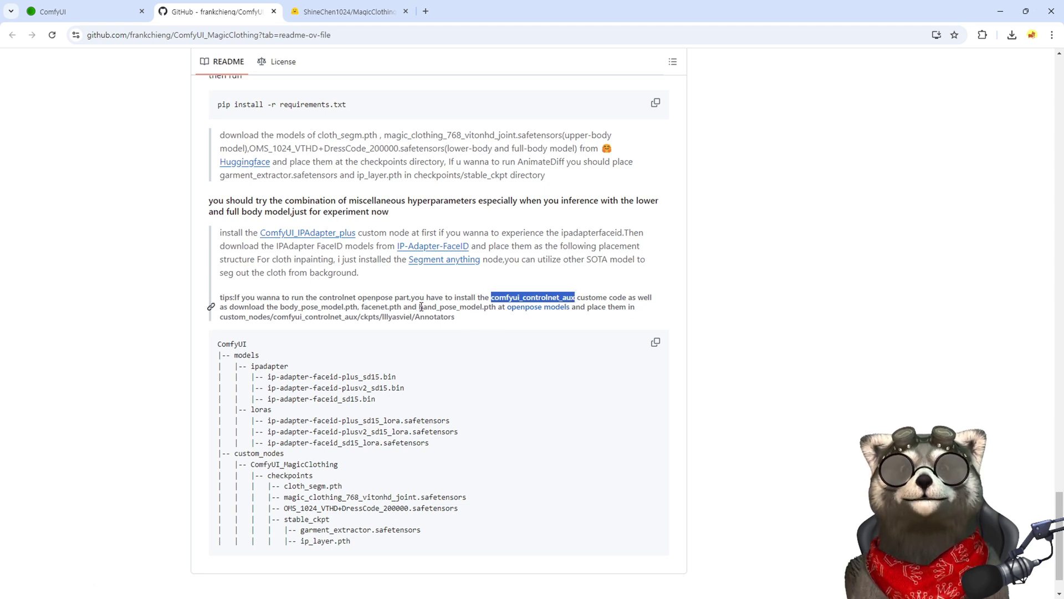
{"action": "mouse_move", "coordinate": [394, 307]}
{"action": "left_mouse_down"}
{"action": "mouse_move", "coordinate": [483, 317]}
{"action": "mouse_move", "coordinate": [361, 307]}
{"action": "left_mouse_up"}
{"action": "middle_click", "coordinate": [529, 312]}
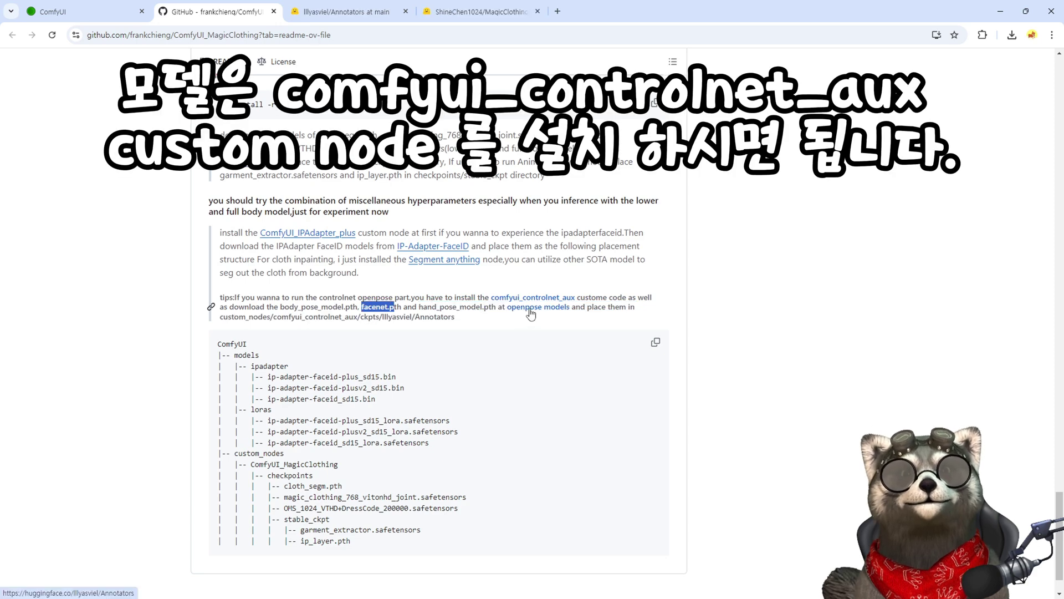
{"action": "left_click_drag", "start_coordinate": [279, 306], "coordinate": [483, 305]}
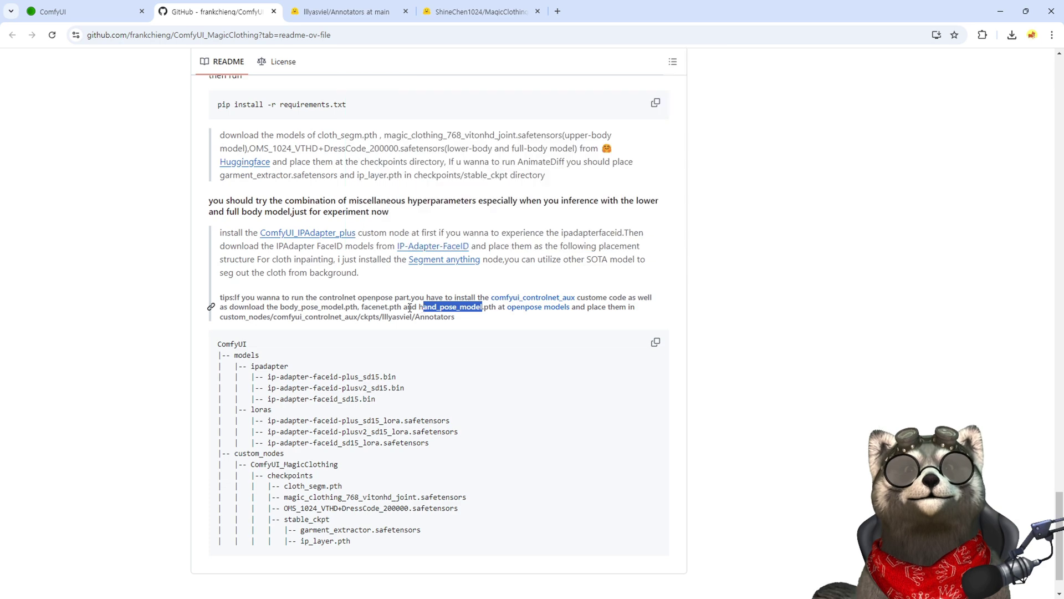
- Copy comfyui_controlnet_aux from the README and search for it in ComfyUI Manager's custom node list
{"action": "left_click_drag", "start_coordinate": [490, 297], "coordinate": [577, 294]}
{"action": "key", "text": "ctrl+c"}
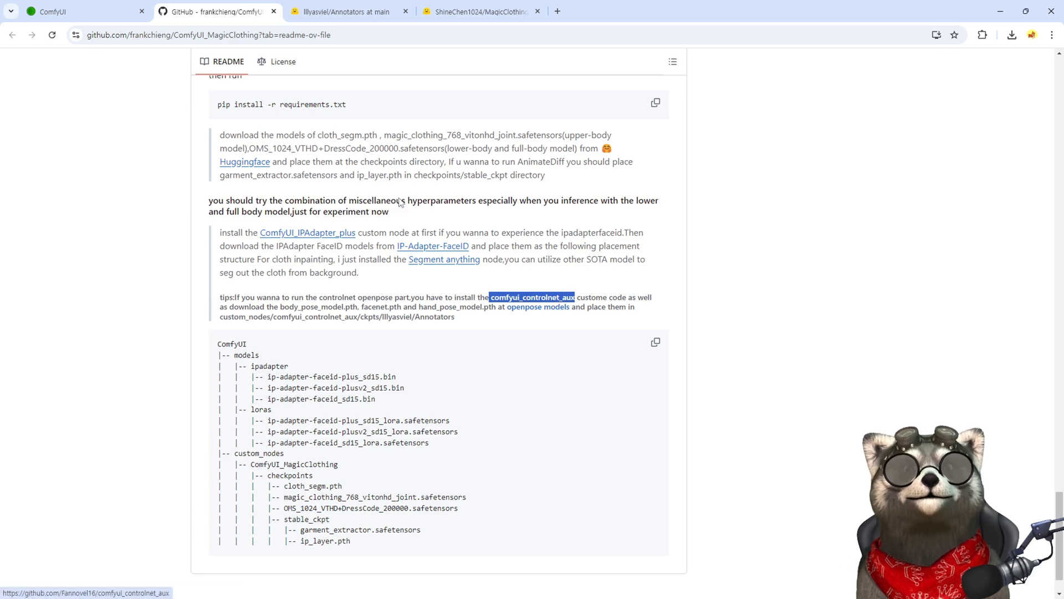
{"action": "left_click", "coordinate": [92, 8]}
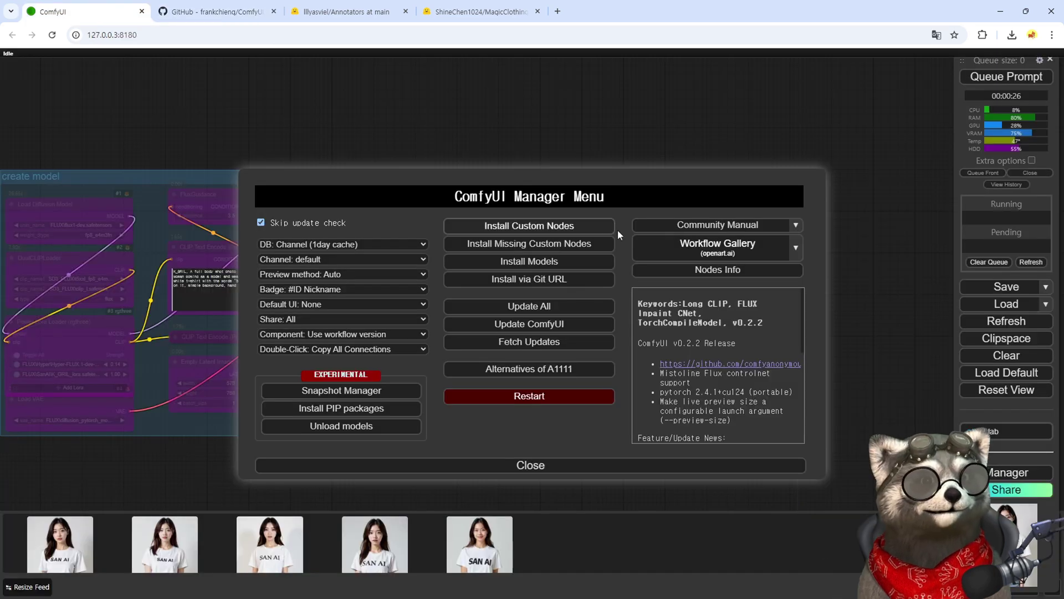
{"action": "left_click", "coordinate": [598, 227]}
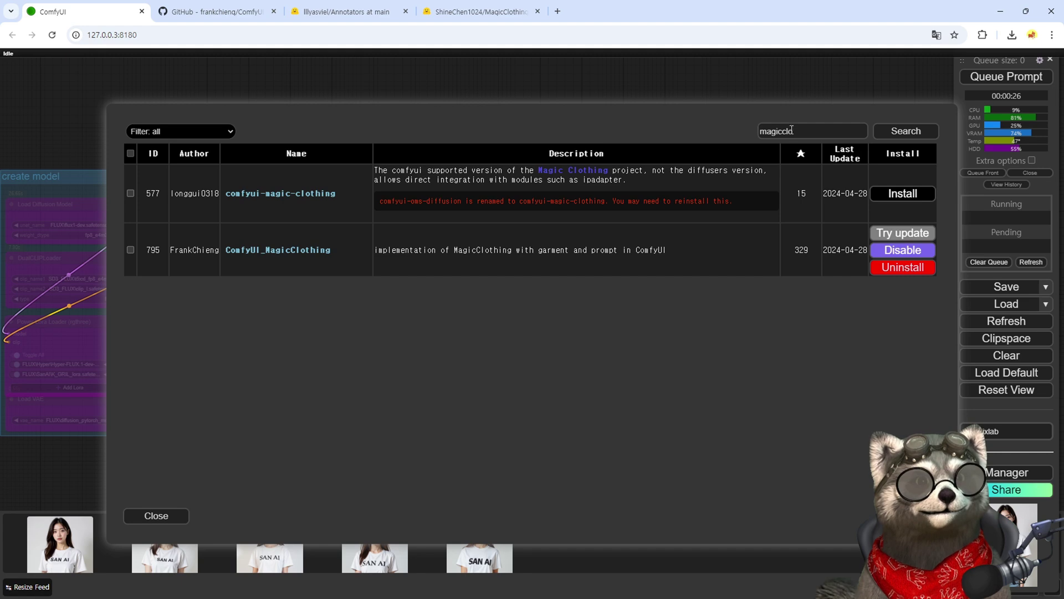
{"action": "double_click", "coordinate": [776, 130]}
{"action": "key", "text": "ctrl+v"}
{"action": "key", "text": "Return"}
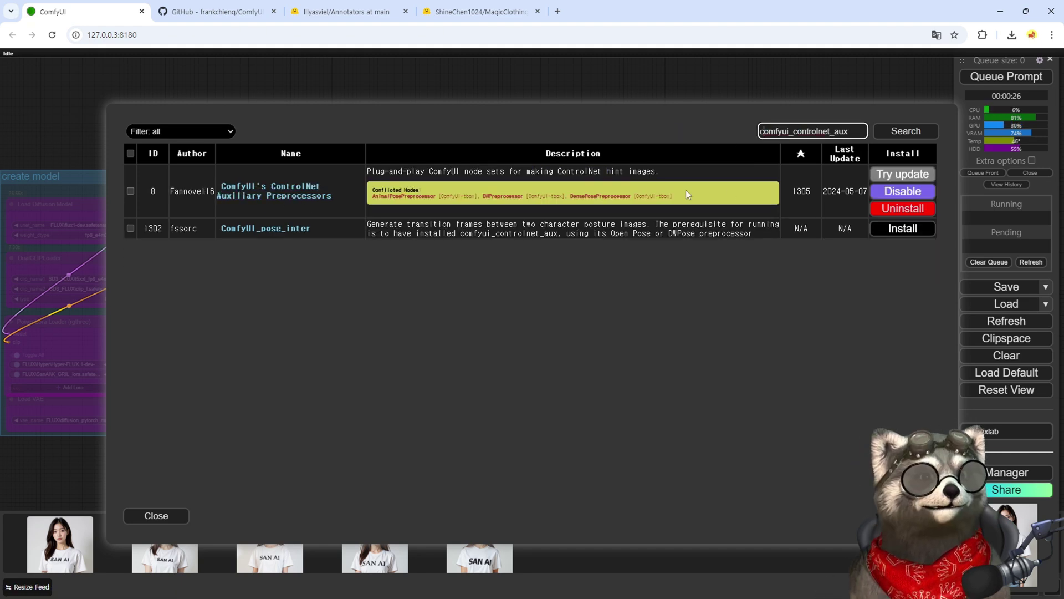
- Open the GitHub page of ComfyUI's ControlNet Auxiliary Preprocessors, skim its README, and return to ComfyUI
{"action": "middle_click", "coordinate": [297, 195]}
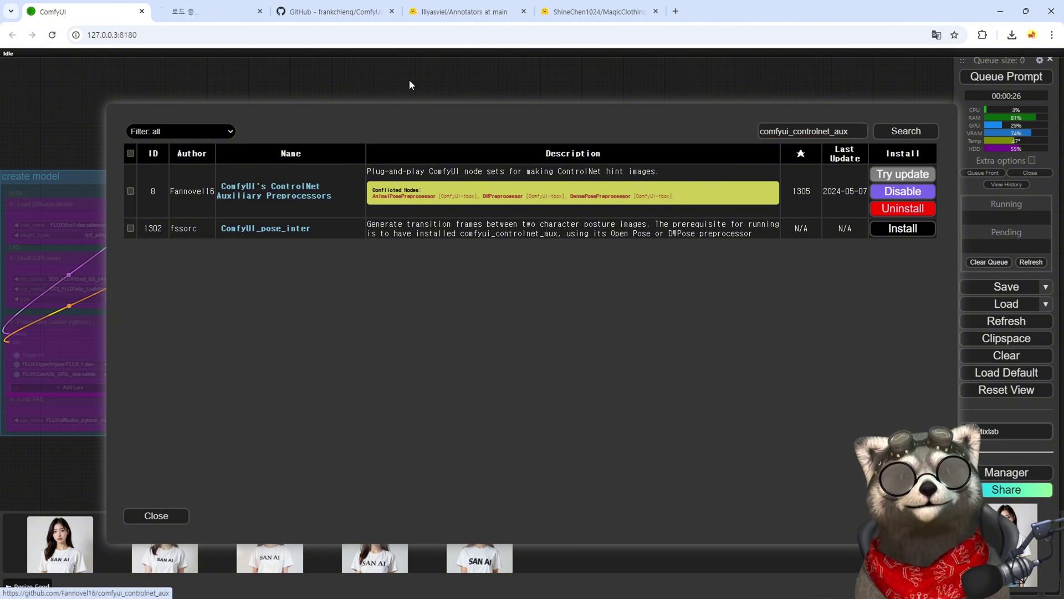
{"action": "left_click", "coordinate": [238, 8]}
{"action": "scroll", "coordinate": [356, 200], "scroll_direction": "down", "scroll_amount": 15}
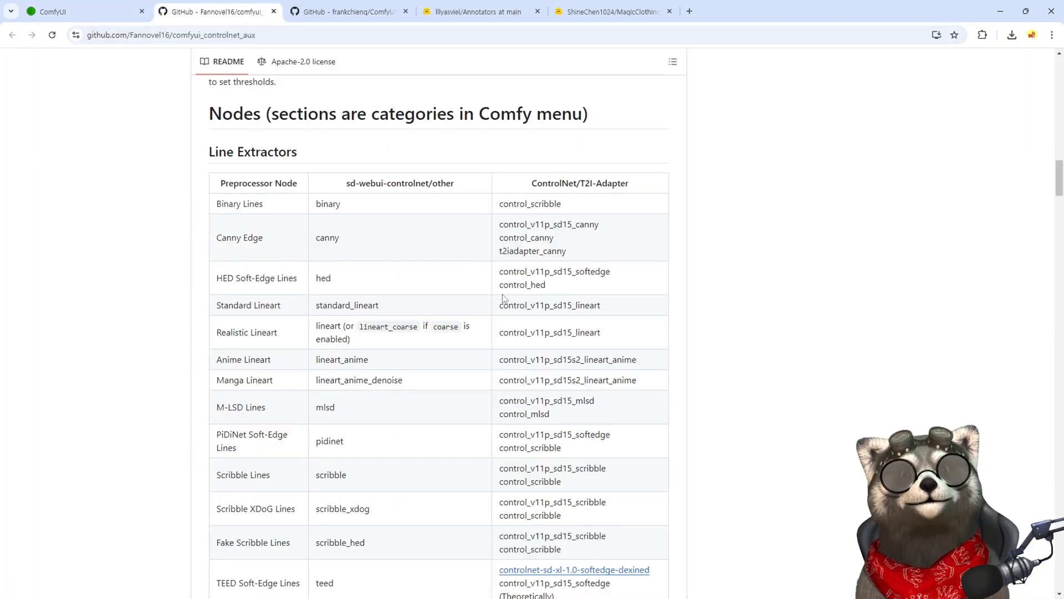
{"action": "scroll", "coordinate": [492, 377], "scroll_direction": "down", "scroll_amount": 4}
{"action": "key", "text": "ctrl+1"}
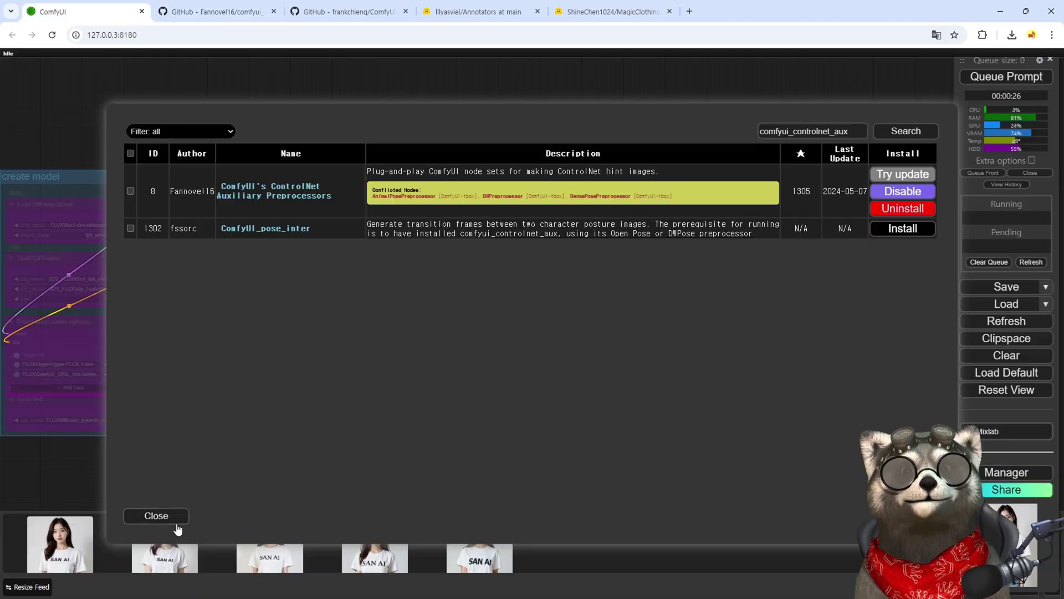
- Close the custom node list and the manager, and refresh ComfyUI's node definitions
{"action": "left_click", "coordinate": [156, 515]}
{"action": "left_click", "coordinate": [427, 469]}
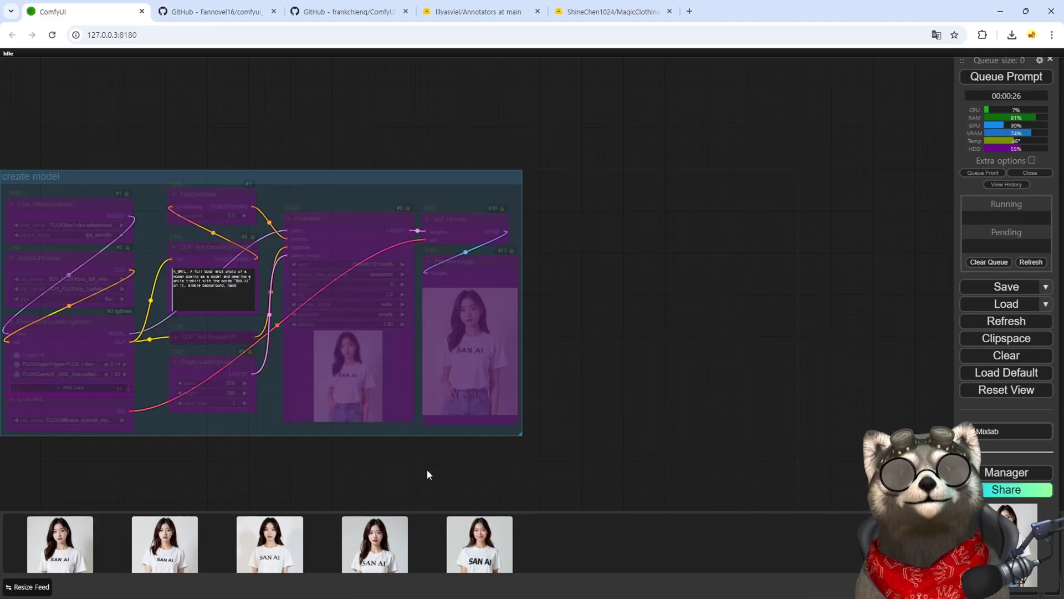
{"action": "left_click", "coordinate": [1005, 325]}
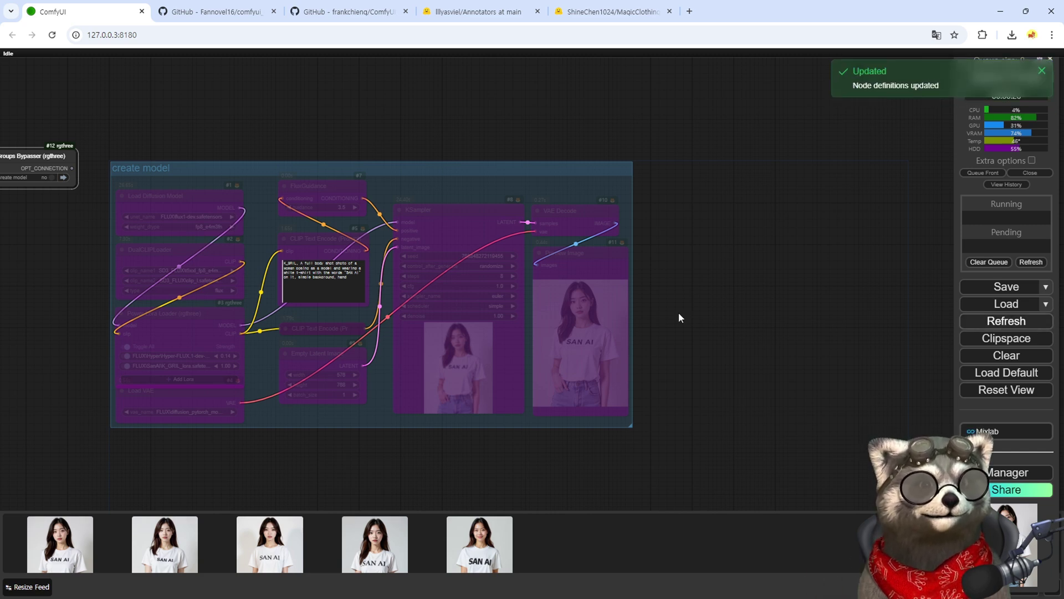
{"action": "left_click", "coordinate": [1001, 326]}
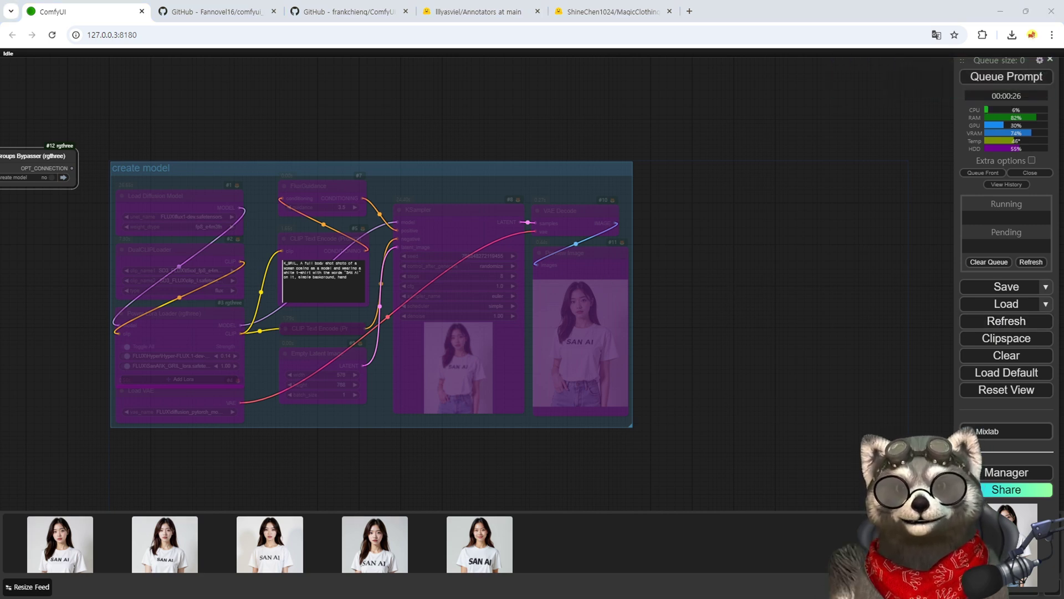
- Close the extra GitHub and Hugging Face tabs, leaving only ComfyUI and the ComfyUI_MagicClothing page open
{"action": "left_click", "coordinate": [274, 11]}
{"action": "left_click", "coordinate": [274, 11]}
{"action": "left_click", "coordinate": [267, 13]}
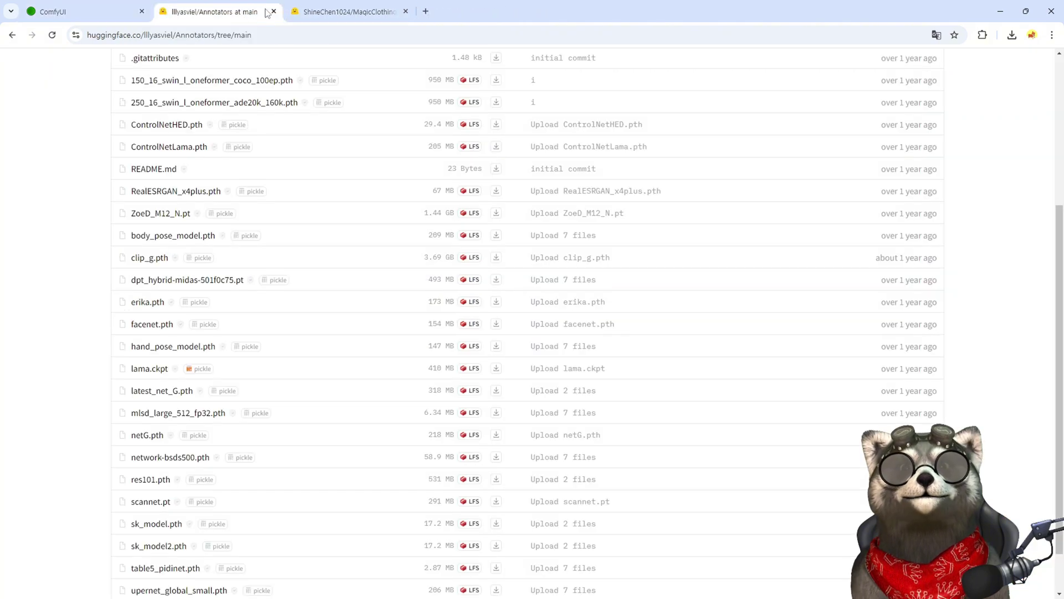
{"action": "left_click", "coordinate": [273, 11]}
{"action": "left_click", "coordinate": [274, 11]}
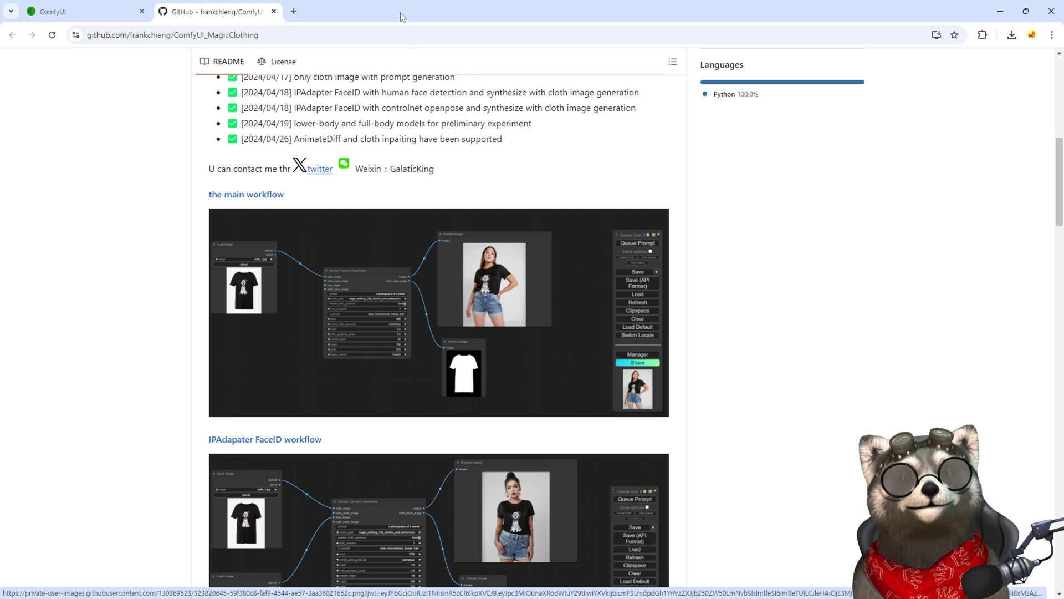
- Add a Load Image node on the empty canvas beside the create model group in ComfyUI
{"action": "left_click", "coordinate": [103, 12]}
{"action": "left_click_drag", "start_coordinate": [741, 203], "coordinate": [467, 188]}
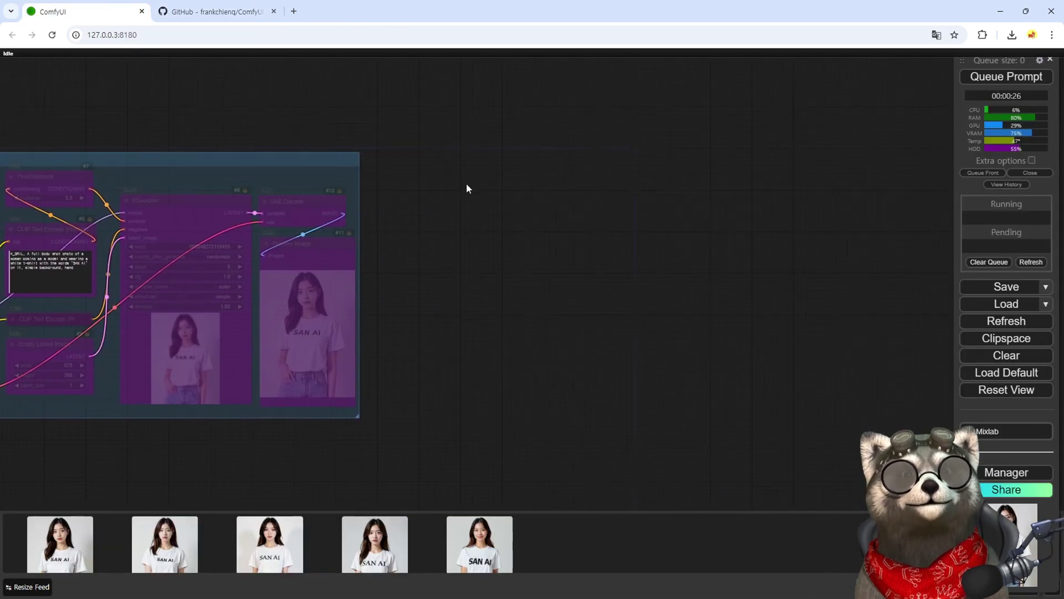
{"action": "double_click", "coordinate": [437, 211]}
{"action": "type", "text": "load image"}
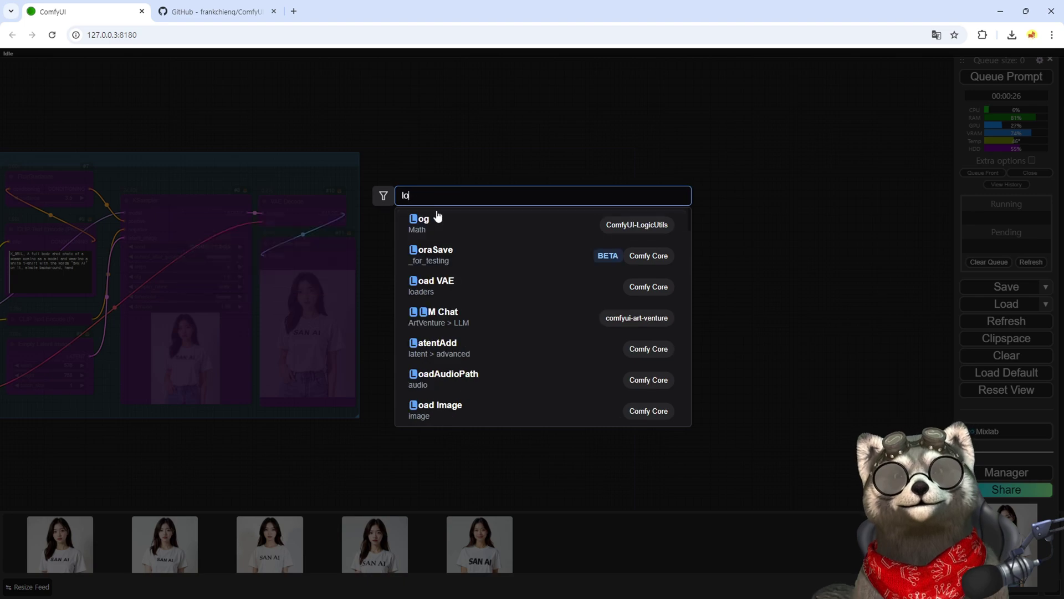
{"action": "key", "text": "Return"}
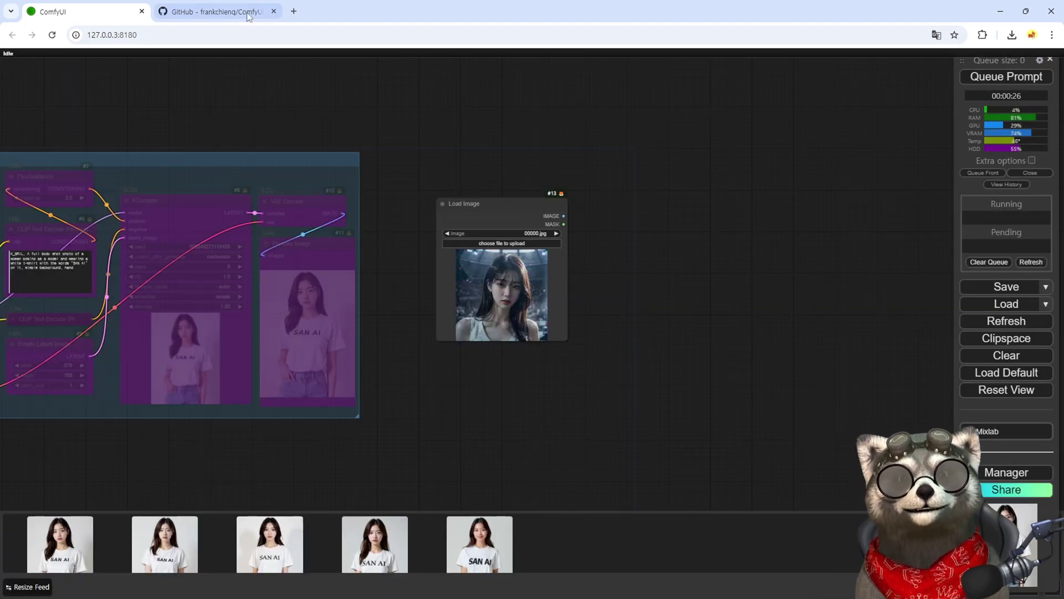
- Search Google for 고양이 티셔츠 in a new tab and browse the shopping results for a T-shirt
{"action": "left_click", "coordinate": [294, 11]}
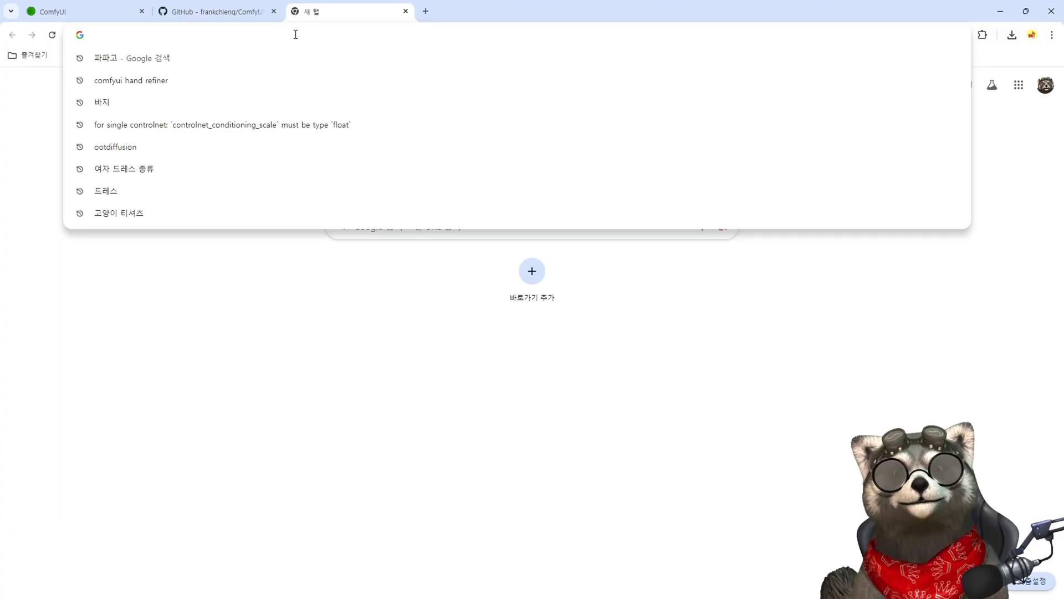
{"action": "left_click", "coordinate": [302, 213]}
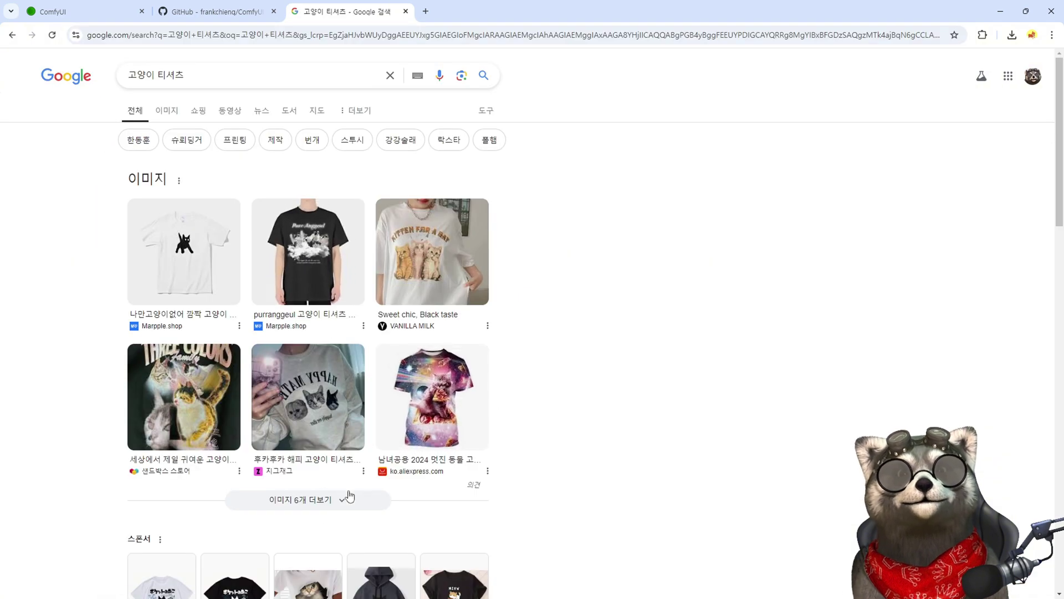
{"action": "scroll", "coordinate": [321, 507], "scroll_direction": "down", "scroll_amount": 4}
{"action": "scroll", "coordinate": [322, 388], "scroll_direction": "up", "scroll_amount": 4}
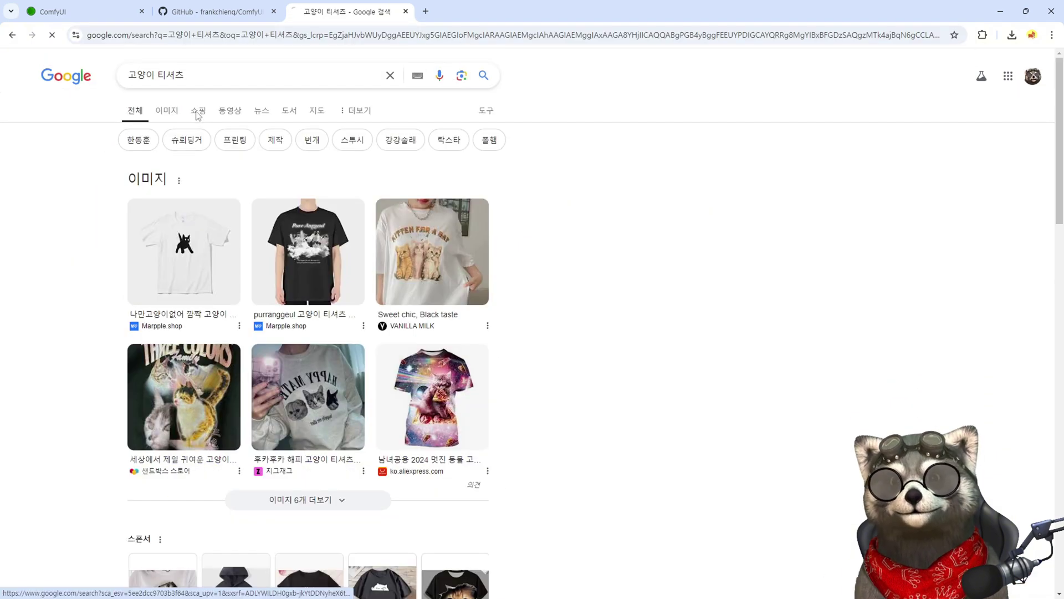
{"action": "left_click", "coordinate": [198, 111]}
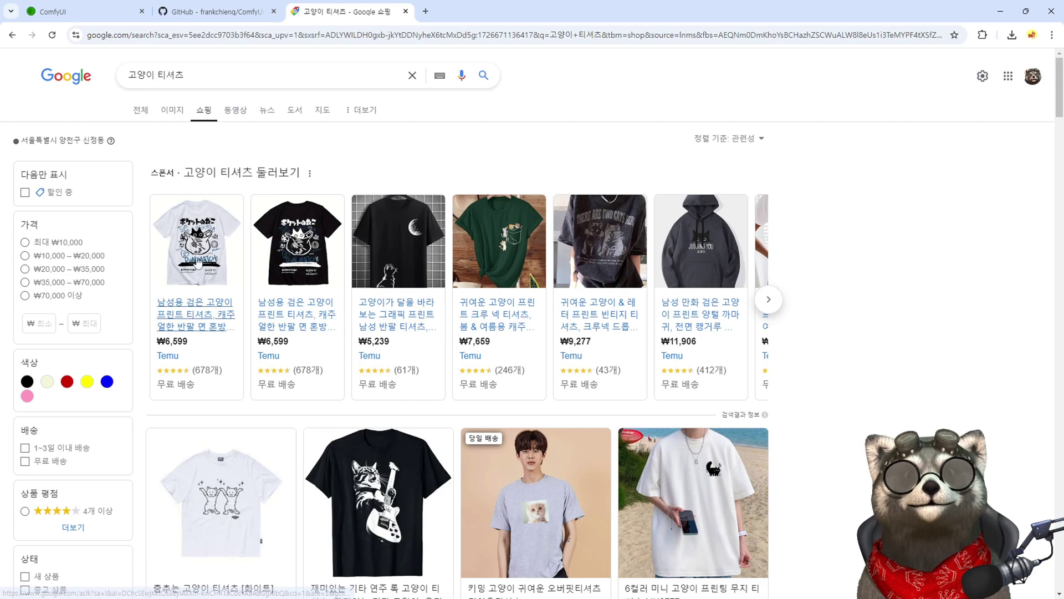
{"action": "left_click", "coordinate": [769, 300]}
{"action": "left_click", "coordinate": [771, 303]}
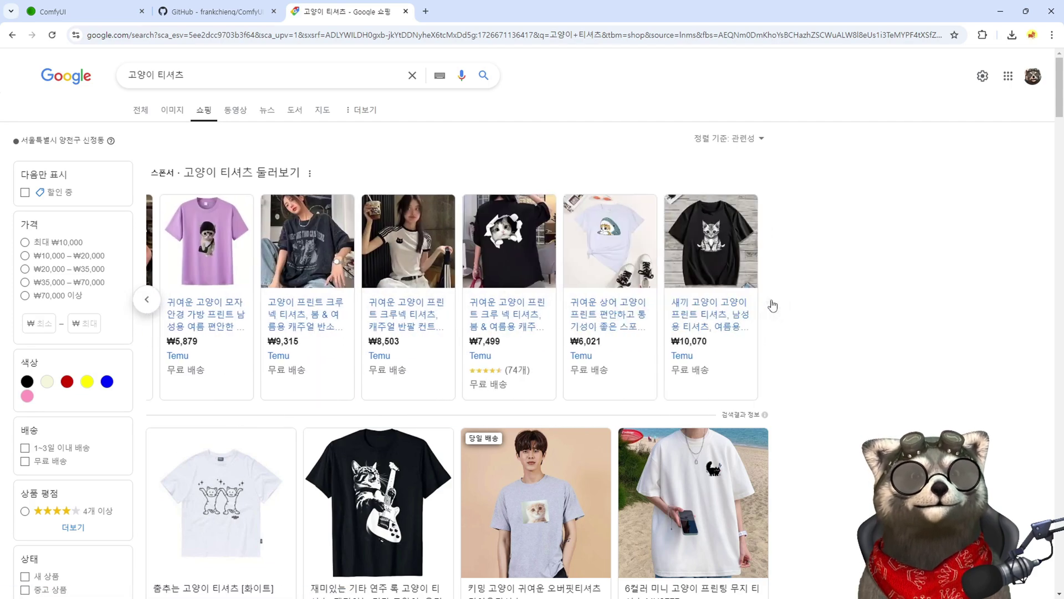
{"action": "scroll", "coordinate": [782, 329], "scroll_direction": "down", "scroll_amount": 15}
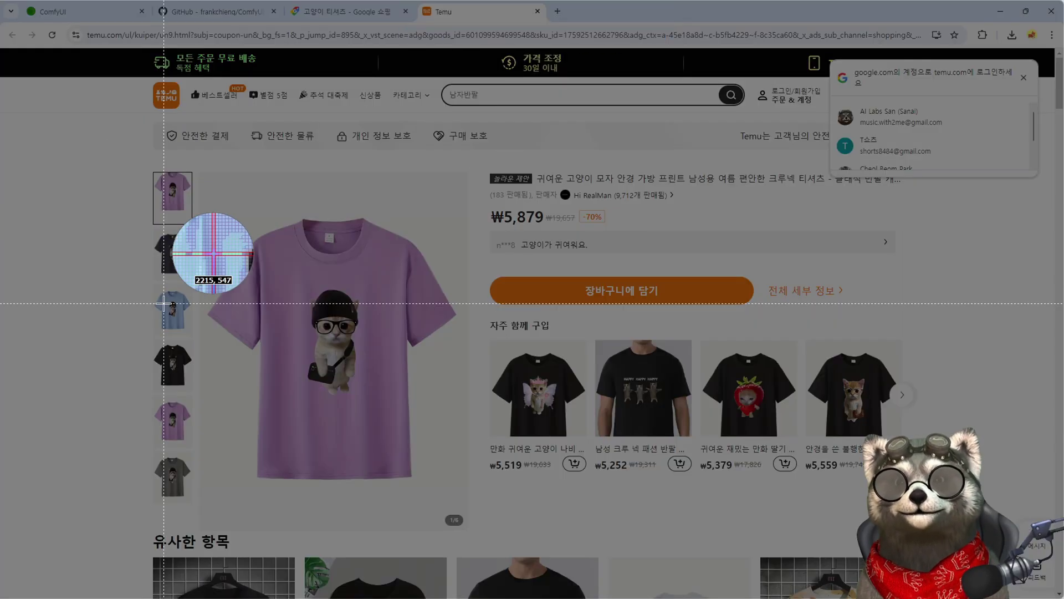
- Show the light-blue version of the cat T-shirt on the Temu product page and capture a screenshot of the shirt
{"action": "left_click", "coordinate": [165, 308]}
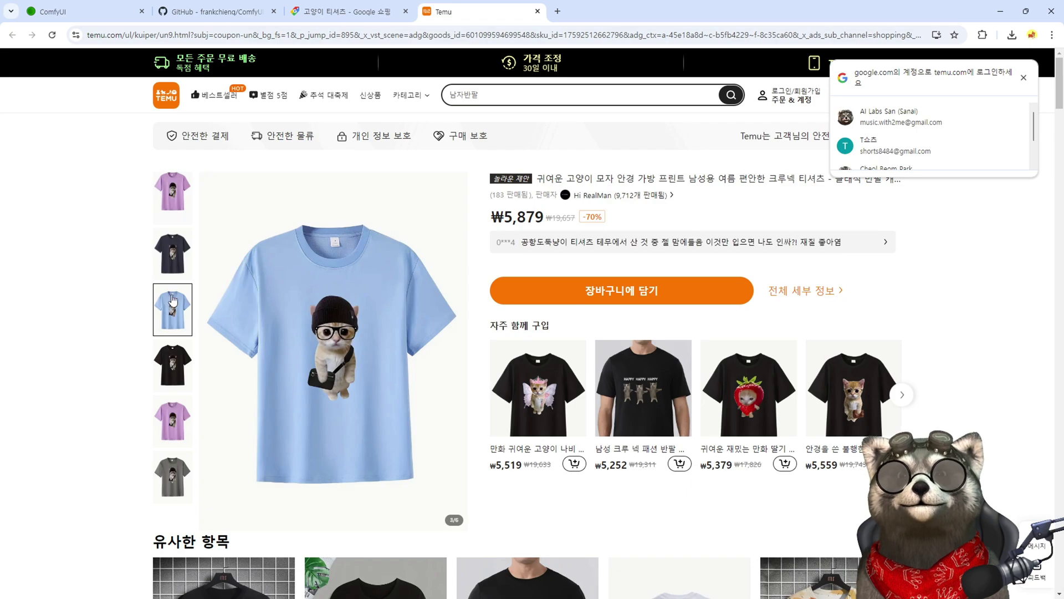
{"action": "key", "text": "shift+Print"}
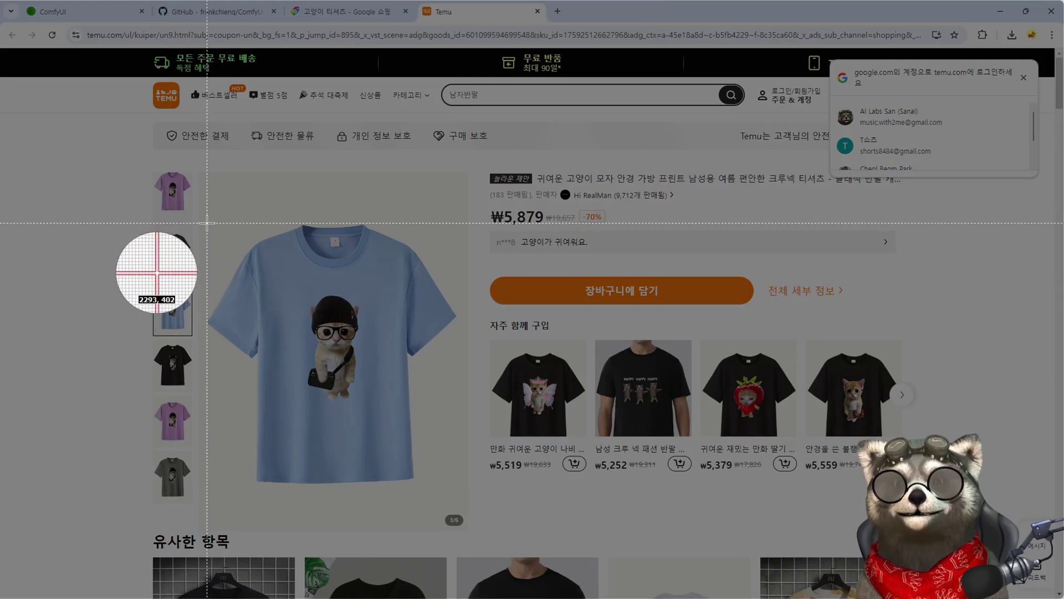
{"action": "left_click_drag", "start_coordinate": [207, 223], "coordinate": [469, 496]}
- Paste the captured T-shirt image into ComfyUI's Load Image node and move the node slightly
{"action": "left_click", "coordinate": [83, 11]}
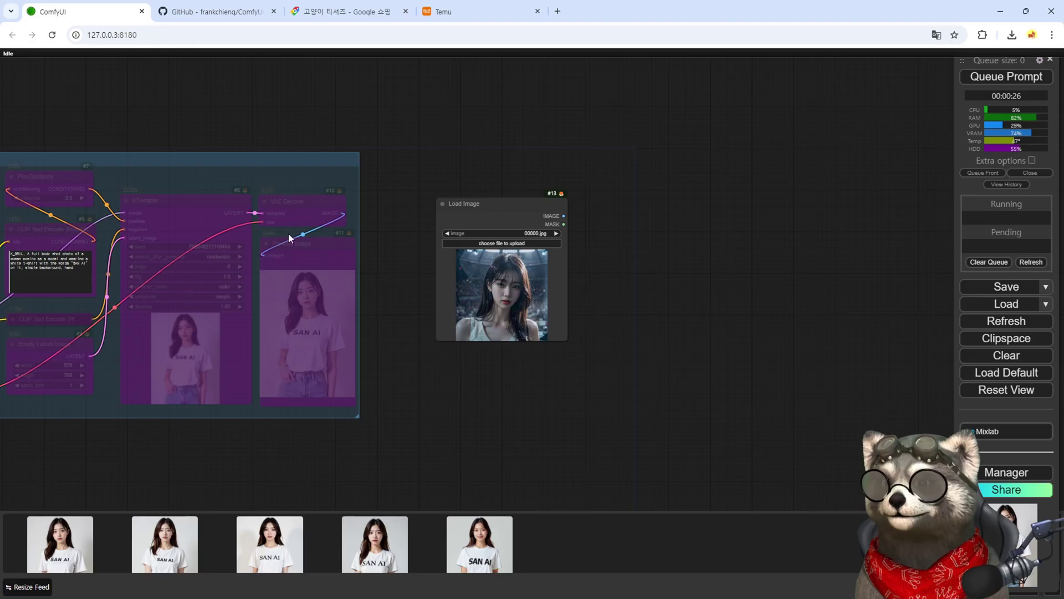
{"action": "key", "text": "ctrl+v"}
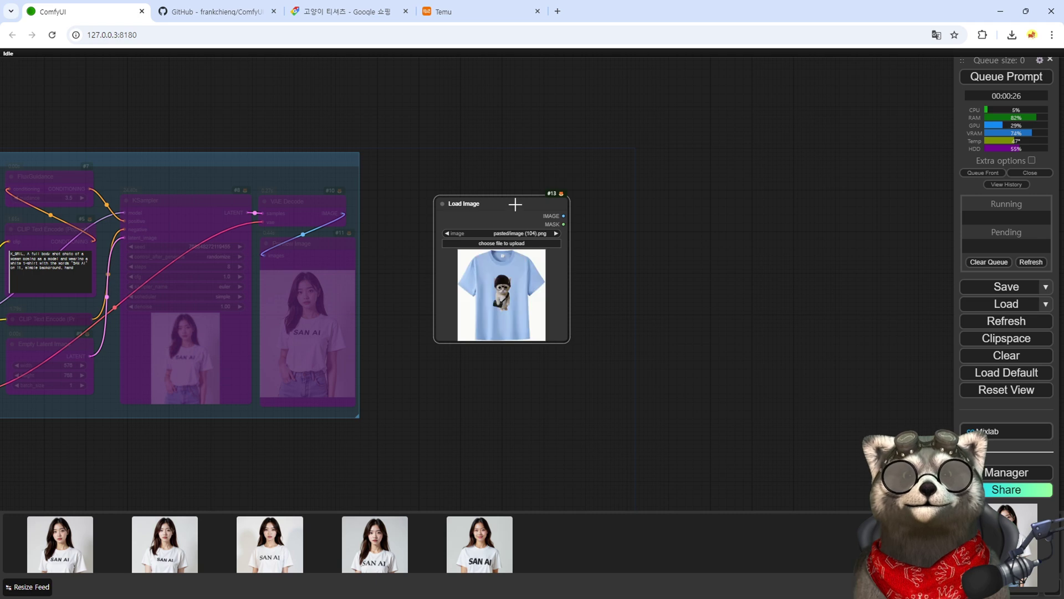
{"action": "left_click_drag", "start_coordinate": [515, 204], "coordinate": [503, 194]}
{"action": "left_click_drag", "start_coordinate": [624, 249], "coordinate": [606, 255]}
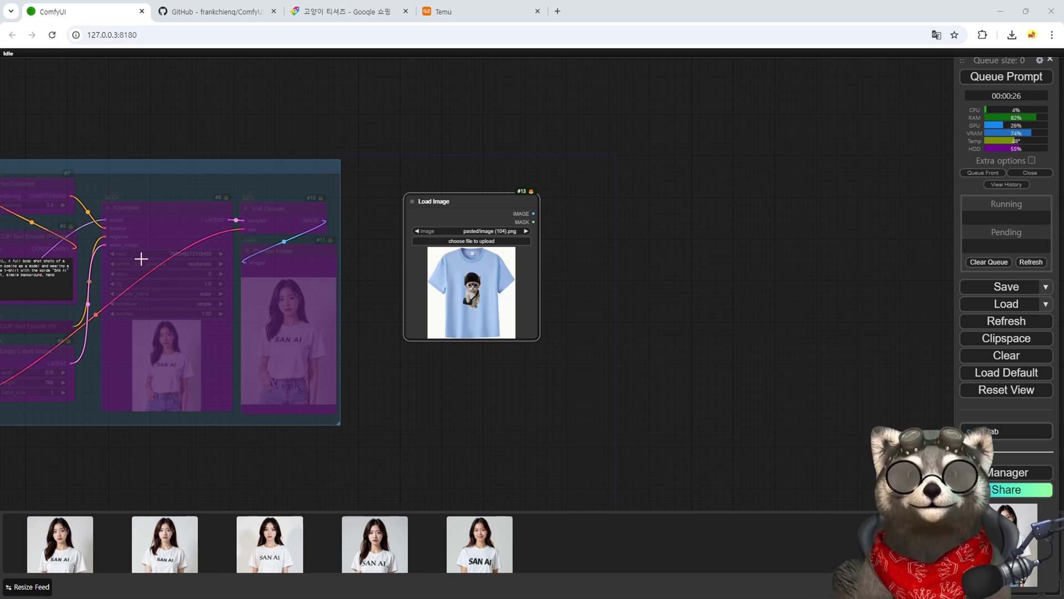
- Look at the main workflow example on the ComfyUI_MagicClothing GitHub page and return to ComfyUI
{"action": "key", "text": "ctrl+Tab"}
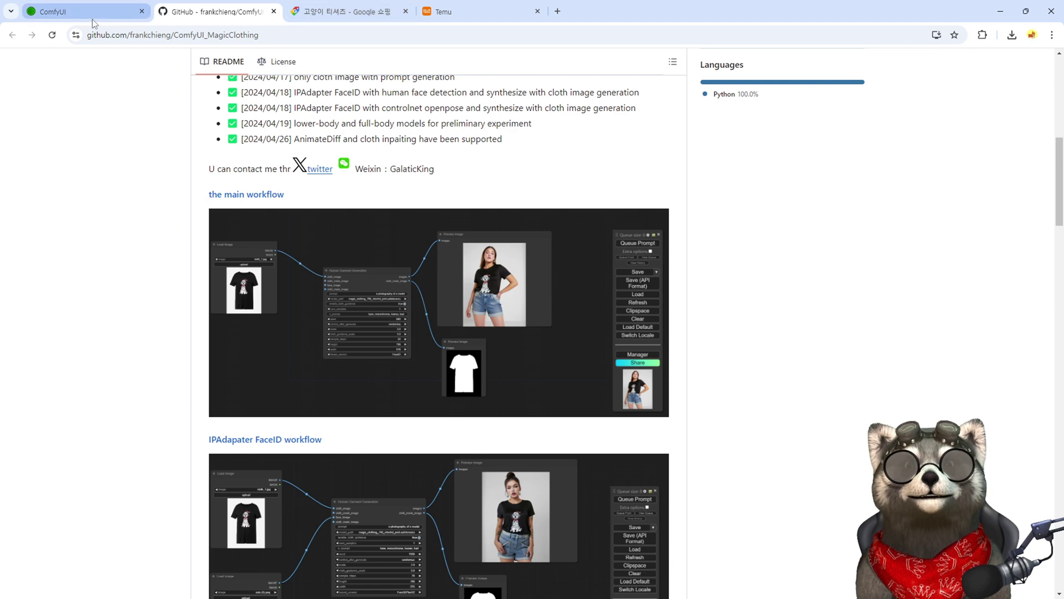
{"action": "left_click", "coordinate": [111, 16]}
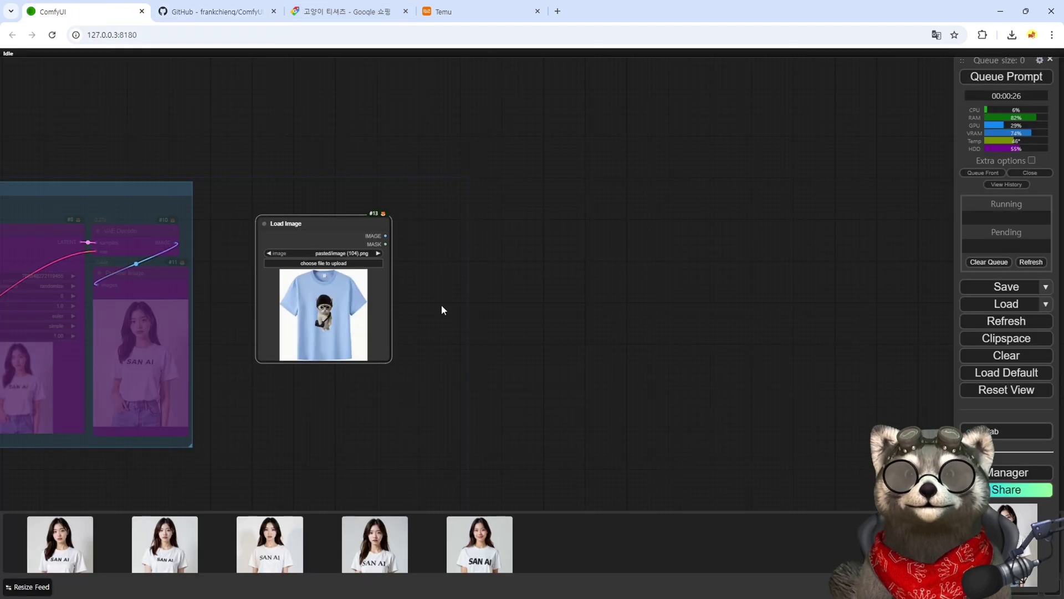
- Add a Human Garment Generation node beside Load Image and connect the T-shirt's IMAGE output to its cloth_image input
{"action": "double_click", "coordinate": [497, 228]}
{"action": "type", "text": "ㅗ"}
{"action": "key", "text": "BackSpace"}
{"action": "type", "text": "hu"}
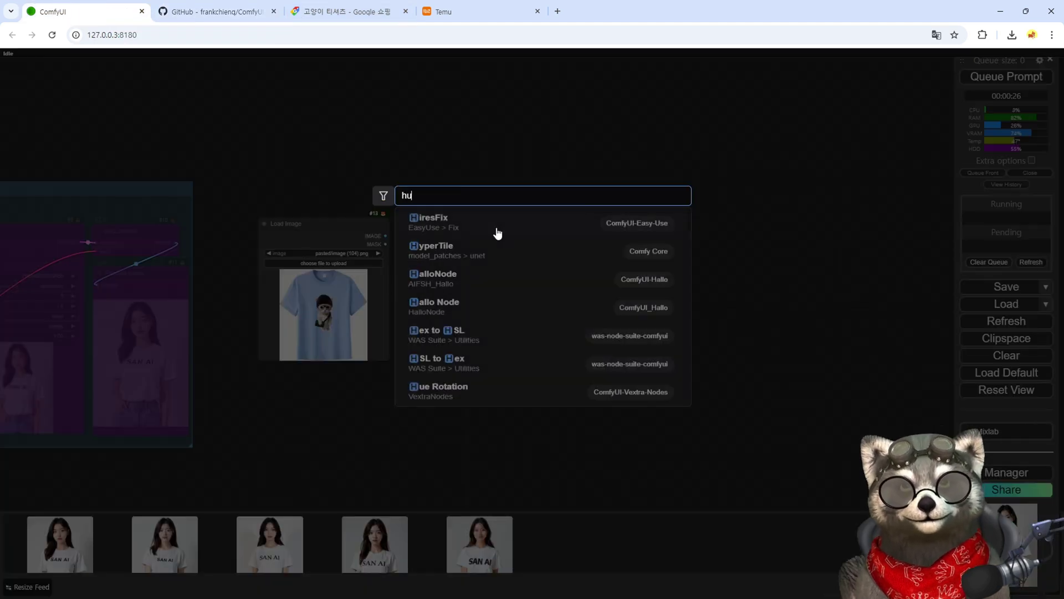
{"action": "type", "text": "man"}
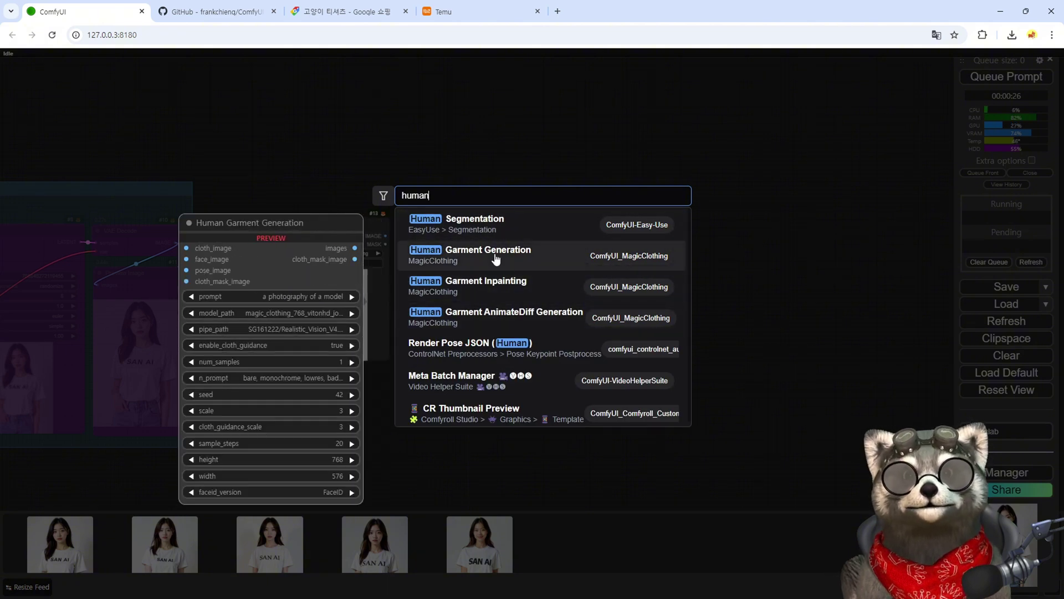
{"action": "left_click", "coordinate": [495, 256]}
{"action": "scroll", "coordinate": [529, 221], "scroll_direction": "up", "scroll_amount": 10}
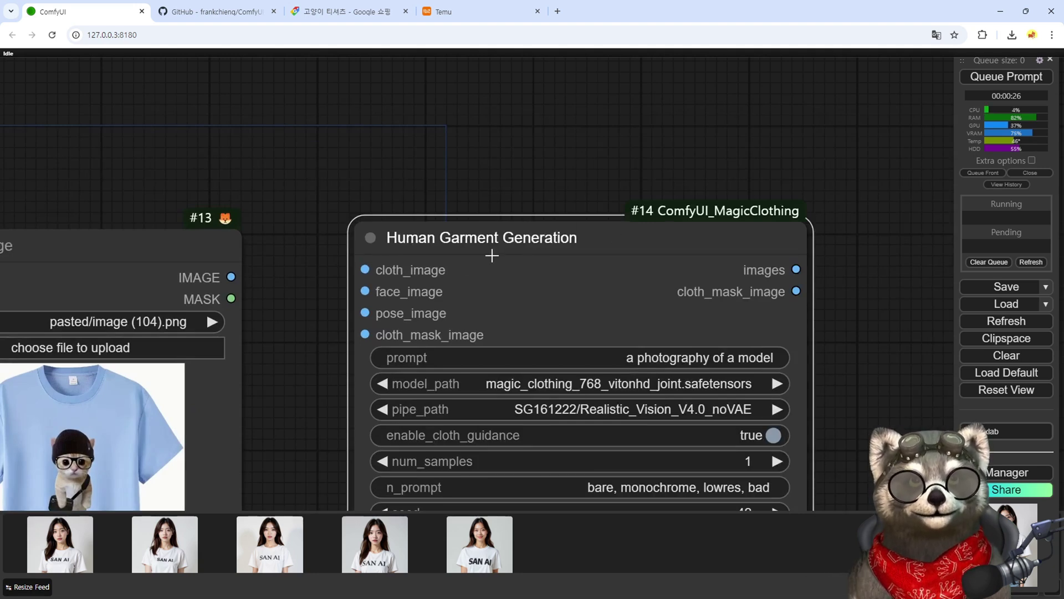
{"action": "scroll", "coordinate": [397, 262], "scroll_direction": "down", "scroll_amount": 4}
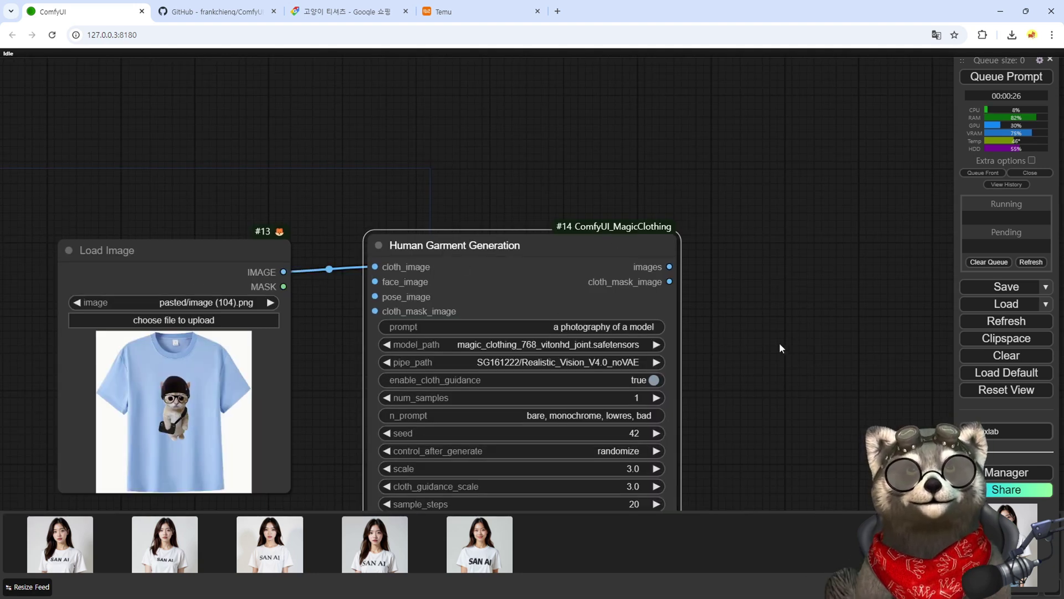
- Select magic_clothing_768_vitonhd_joint.safetensors as the garment node's model_path, check its pipe_path, and move the node slightly closer to Load Image
{"action": "left_click_drag", "start_coordinate": [704, 350], "coordinate": [590, 294]}
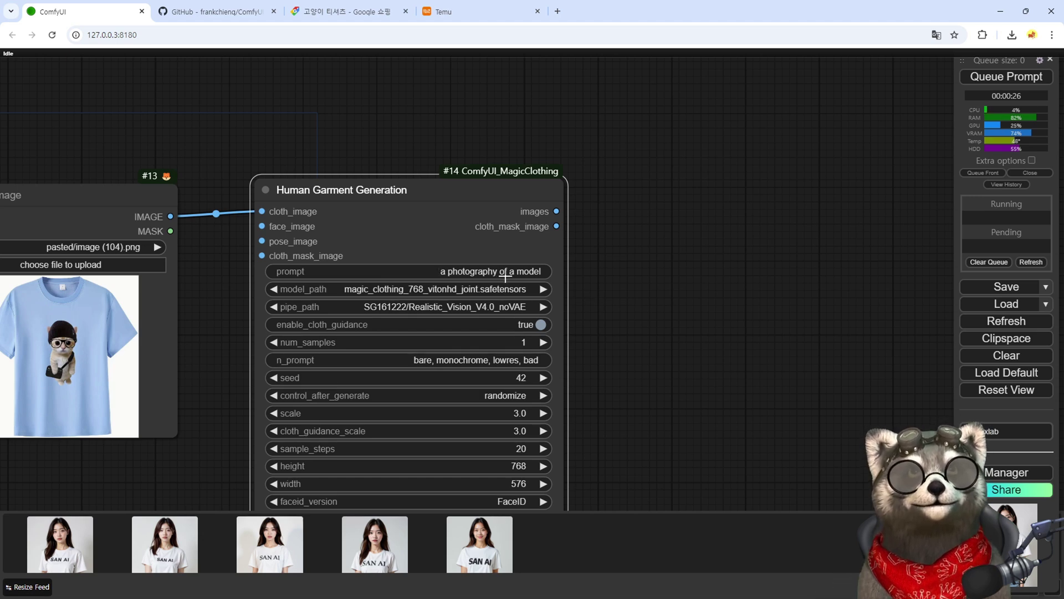
{"action": "left_click", "coordinate": [396, 289]}
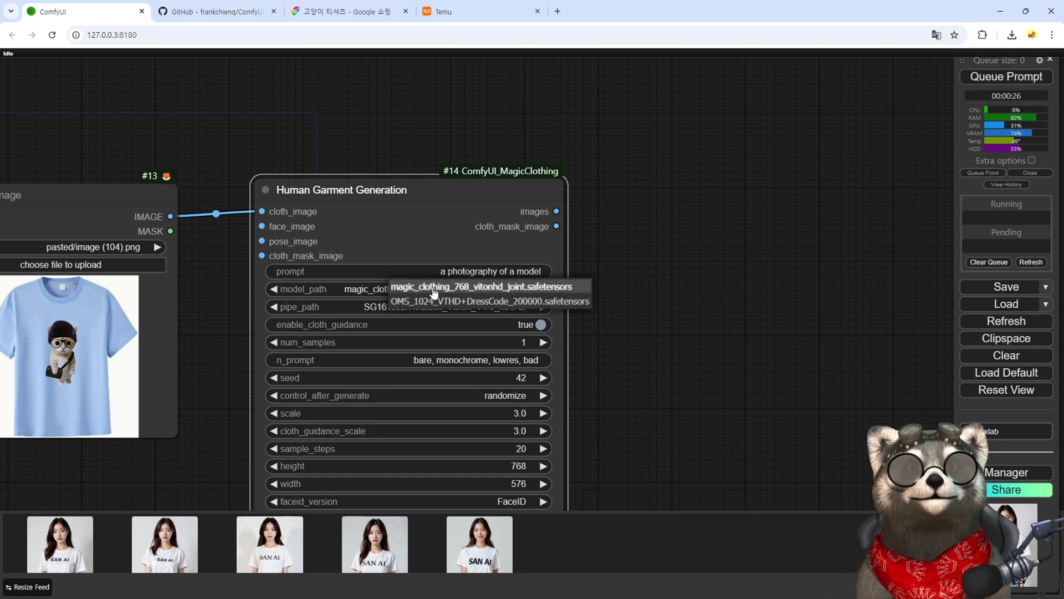
{"action": "left_click", "coordinate": [434, 289]}
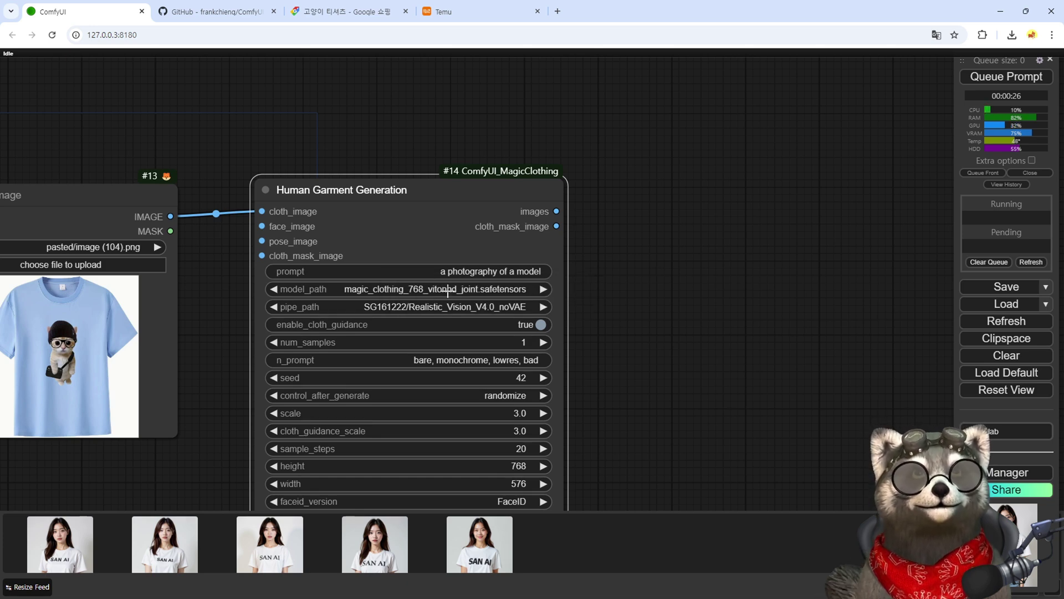
{"action": "left_click", "coordinate": [445, 308]}
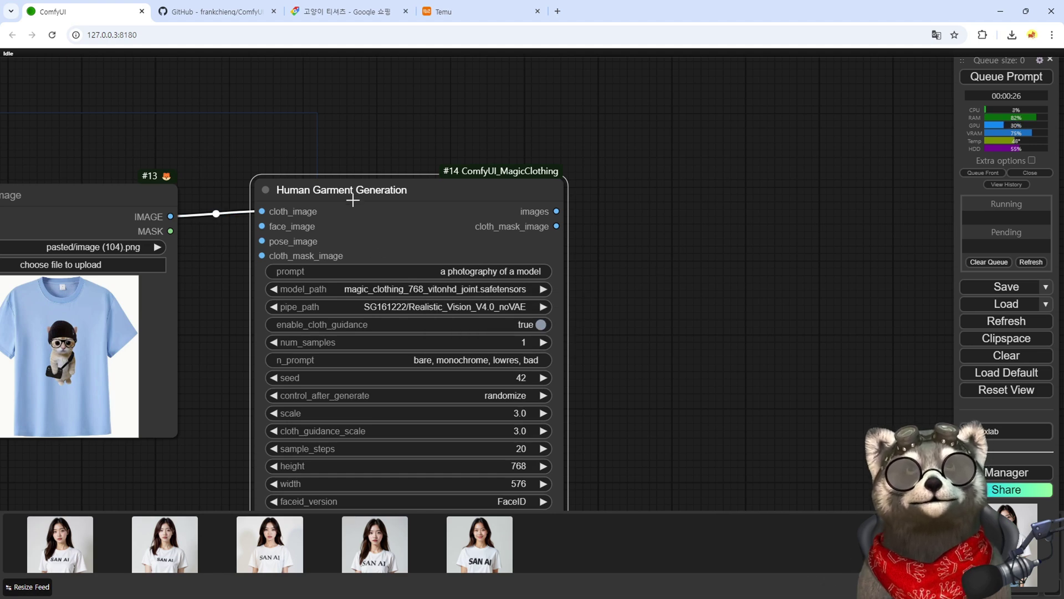
{"action": "left_click_drag", "start_coordinate": [353, 200], "coordinate": [334, 205]}
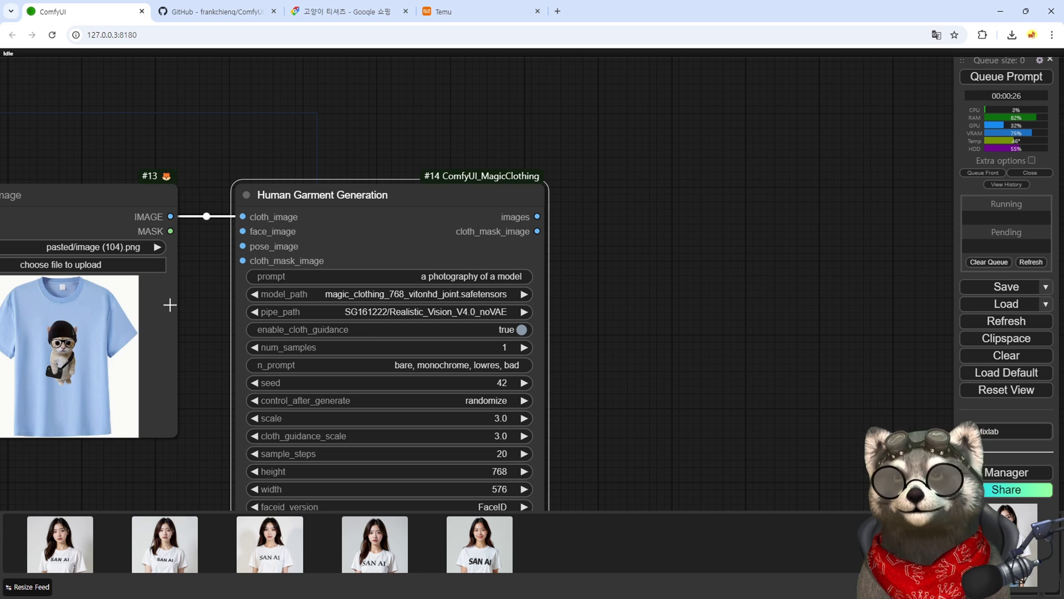
- Look at the models folder of the ComfyUI package in File Explorer and return to ComfyUI
{"action": "key", "text": "alt+Tab"}
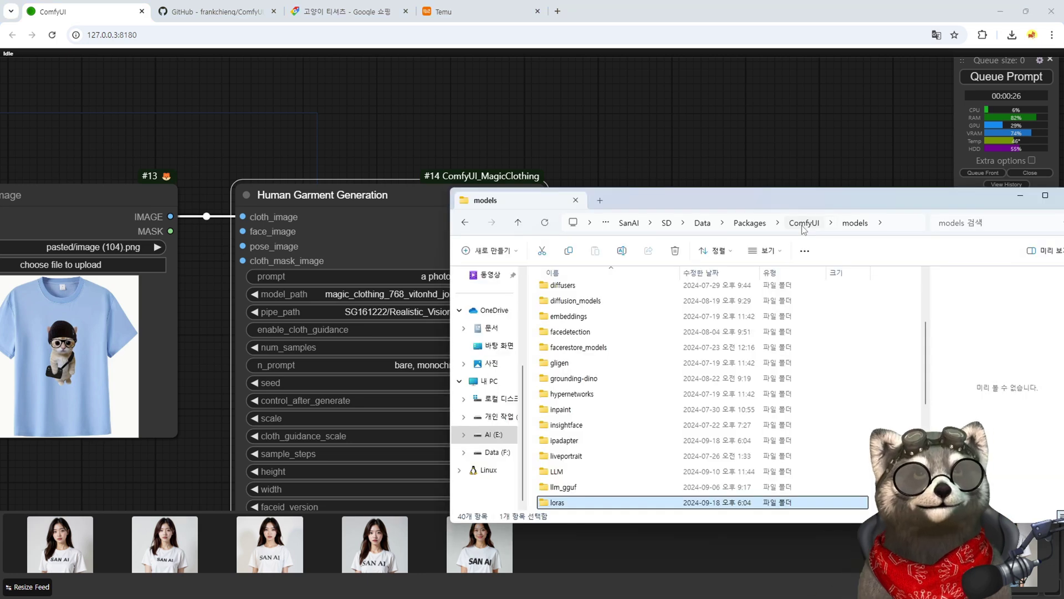
{"action": "left_click", "coordinate": [750, 222]}
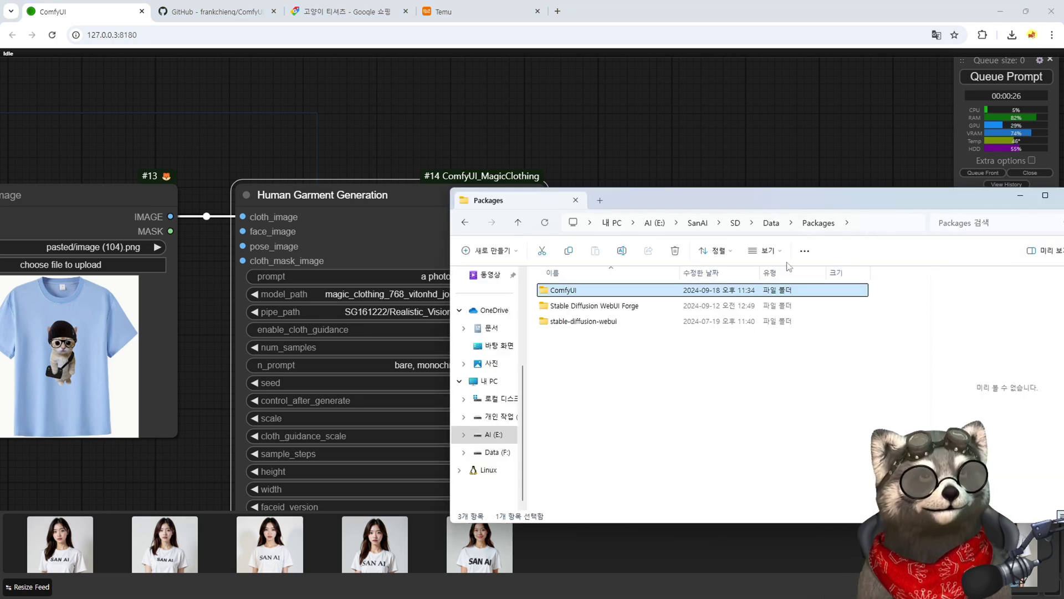
{"action": "double_click", "coordinate": [693, 289]}
{"action": "scroll", "coordinate": [577, 427], "scroll_direction": "down", "scroll_amount": 2}
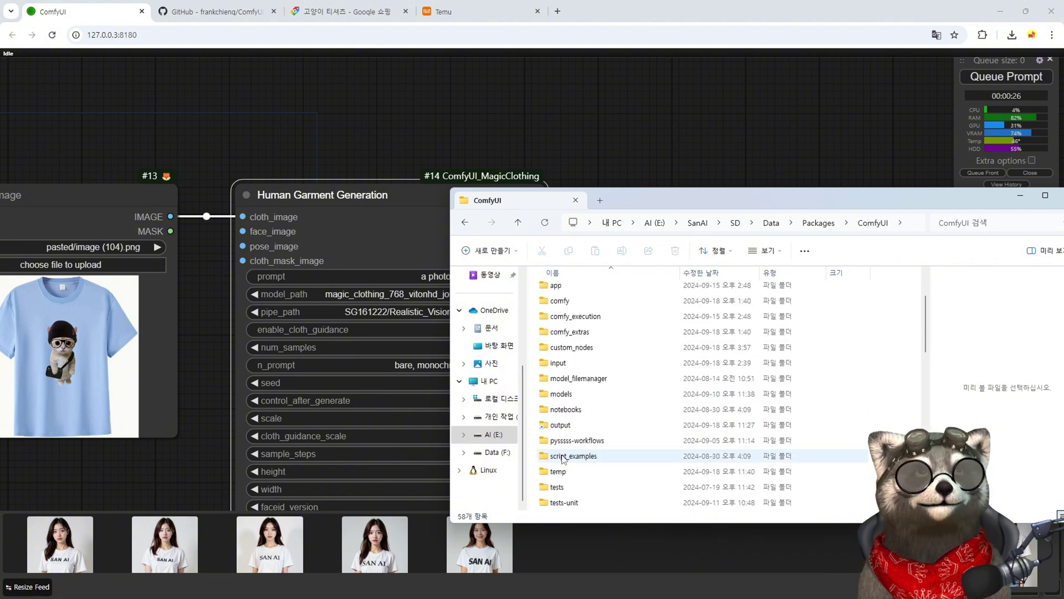
{"action": "double_click", "coordinate": [571, 400]}
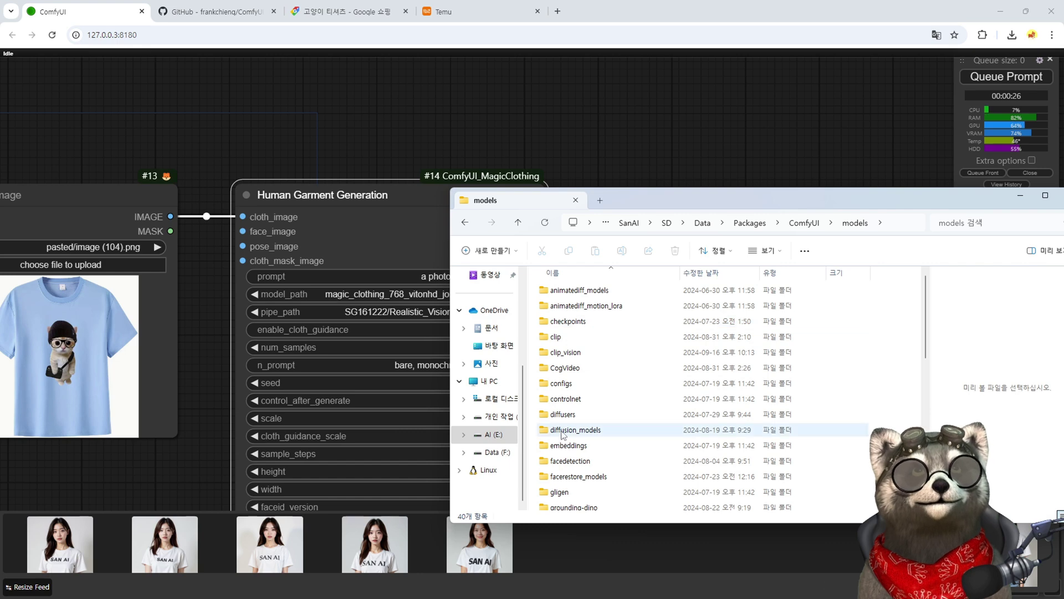
{"action": "key", "text": "alt+Tab"}
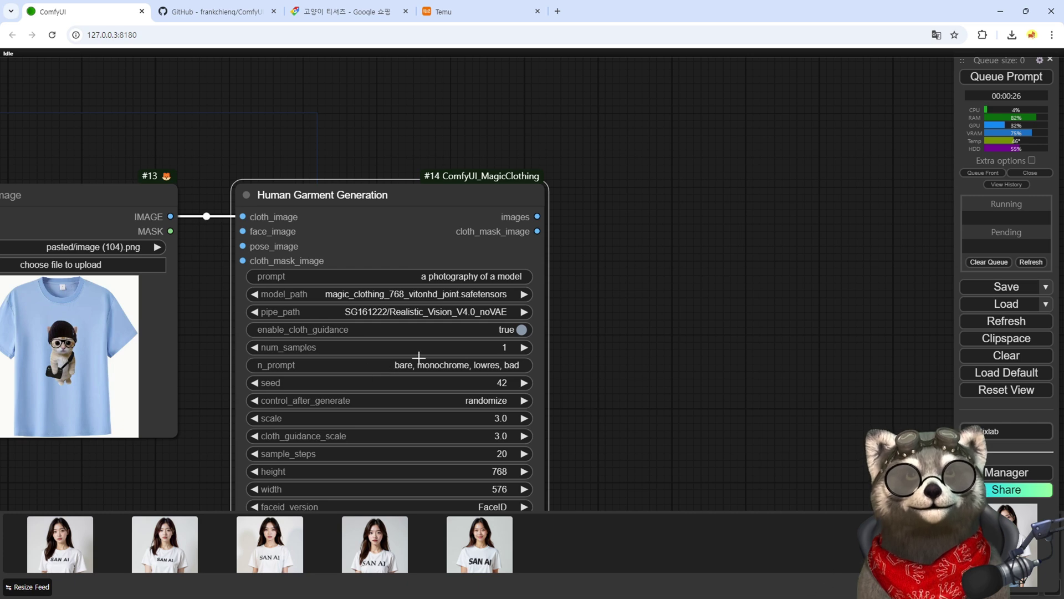
- Attach separate Preview Image nodes to the images and cloth_mask_image outputs of Human Garment Generation and run the workflow
{"action": "scroll", "coordinate": [435, 419], "scroll_direction": "down", "scroll_amount": 2}
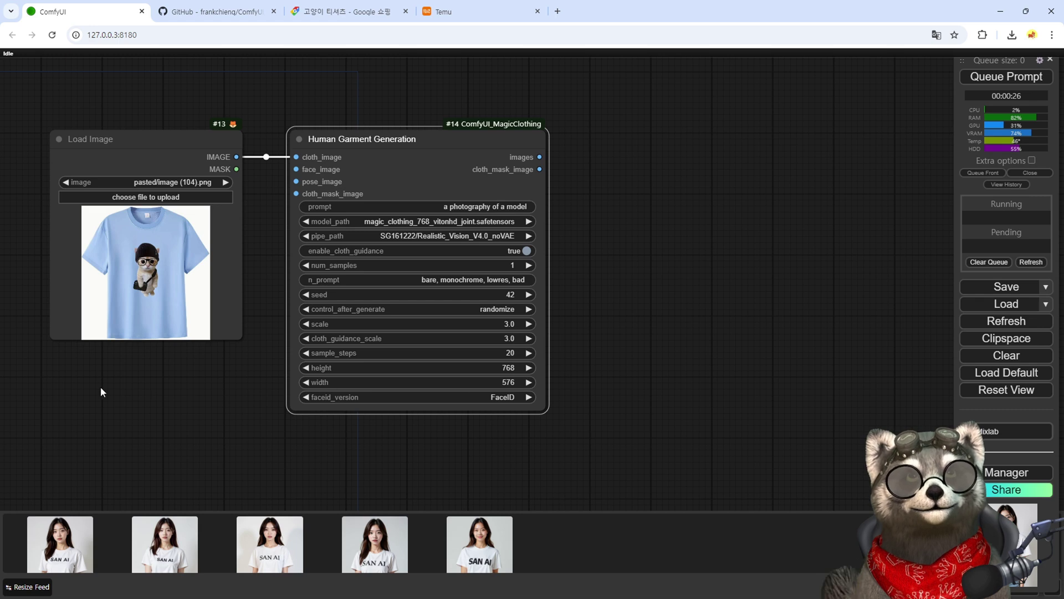
{"action": "left_click_drag", "start_coordinate": [99, 392], "coordinate": [675, 374]}
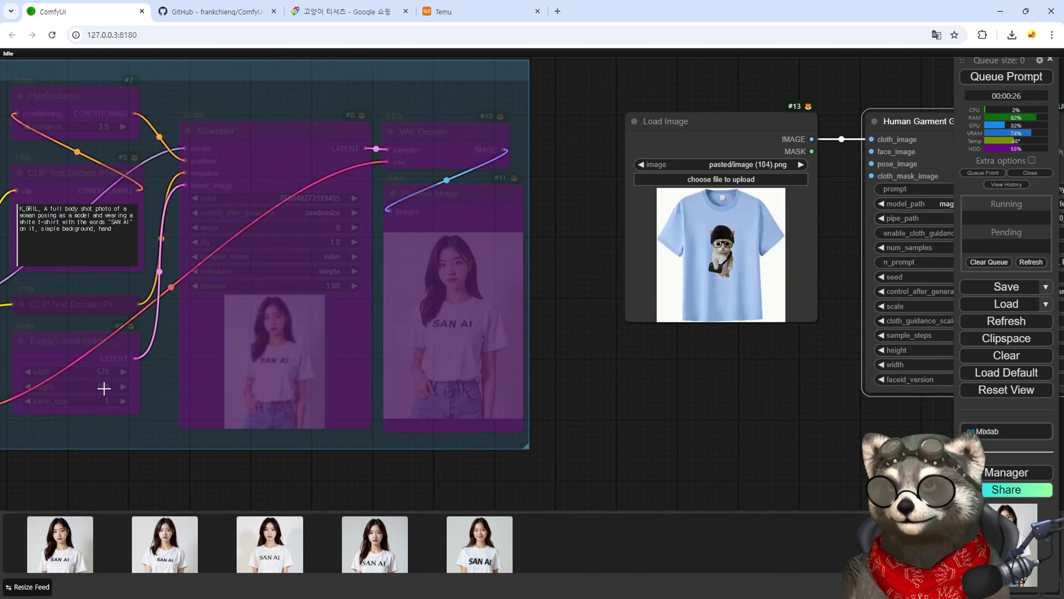
{"action": "left_click_drag", "start_coordinate": [750, 414], "coordinate": [294, 388]}
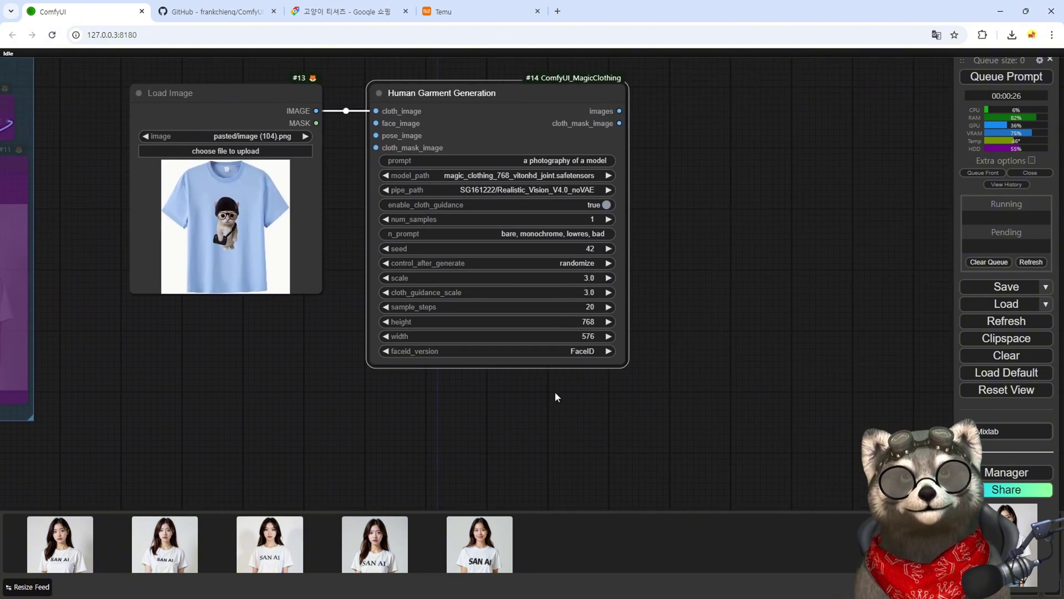
{"action": "left_click_drag", "start_coordinate": [557, 378], "coordinate": [512, 445]}
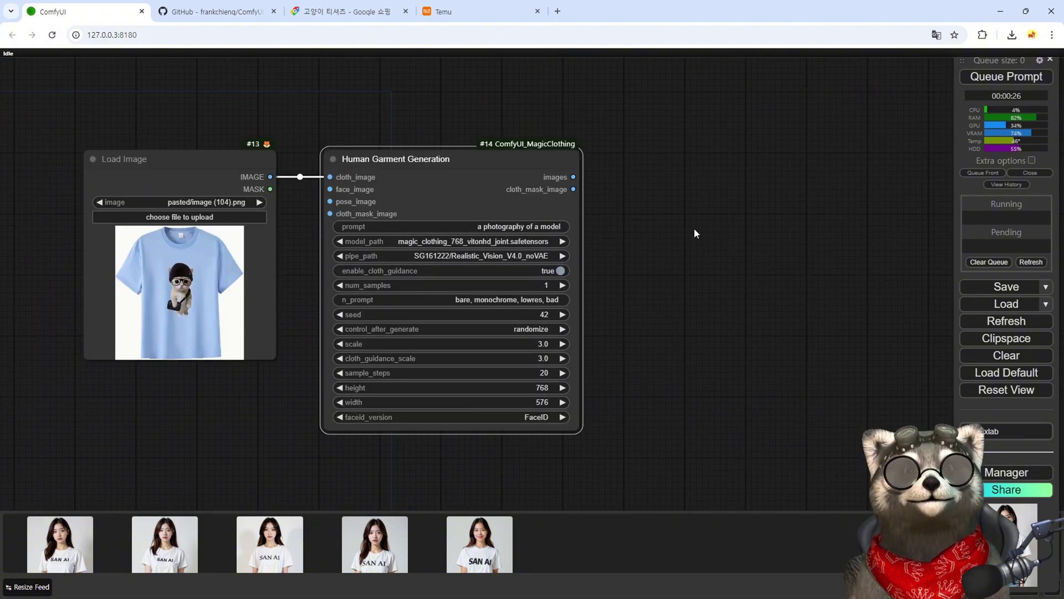
{"action": "left_click_drag", "start_coordinate": [696, 232], "coordinate": [622, 273]}
{"action": "left_click_drag", "start_coordinate": [515, 216], "coordinate": [607, 139]}
{"action": "left_click", "coordinate": [624, 220]}
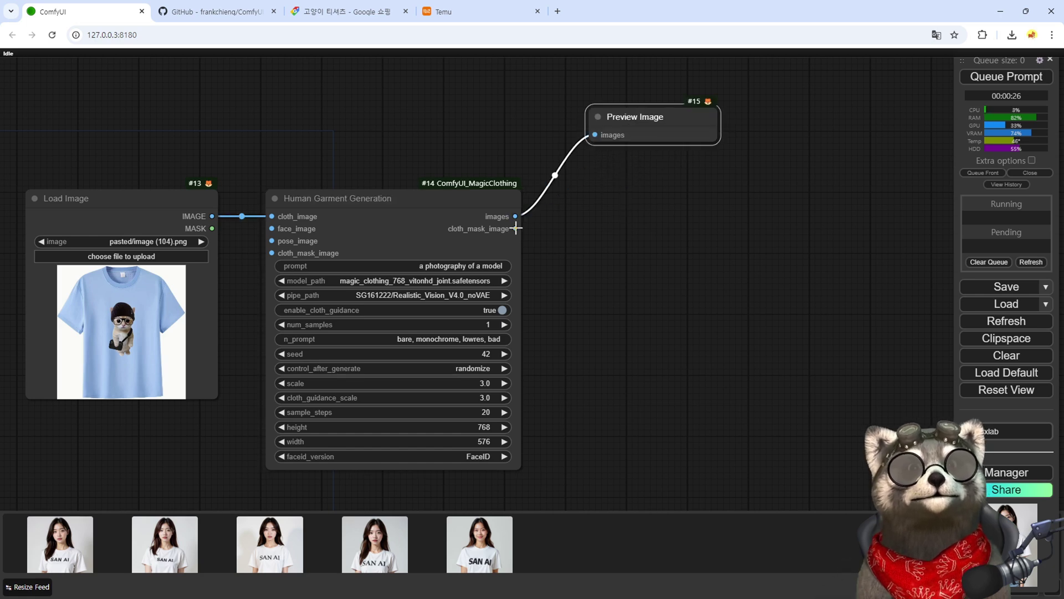
{"action": "left_click_drag", "start_coordinate": [515, 229], "coordinate": [617, 317]}
{"action": "left_click", "coordinate": [584, 366]}
{"action": "left_click_drag", "start_coordinate": [571, 427], "coordinate": [603, 404]}
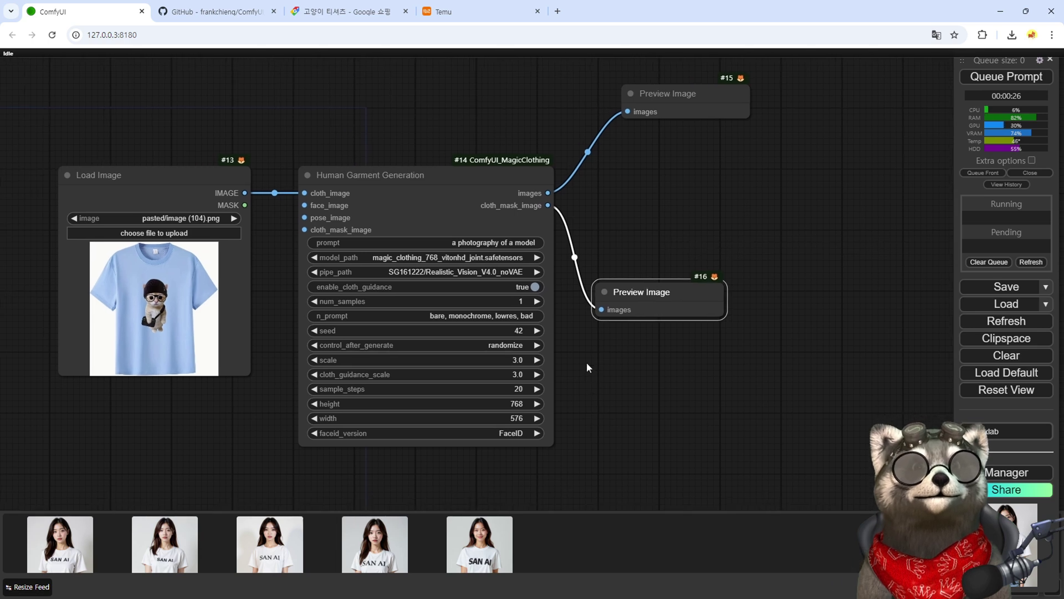
{"action": "key", "text": "ctrl+Return"}
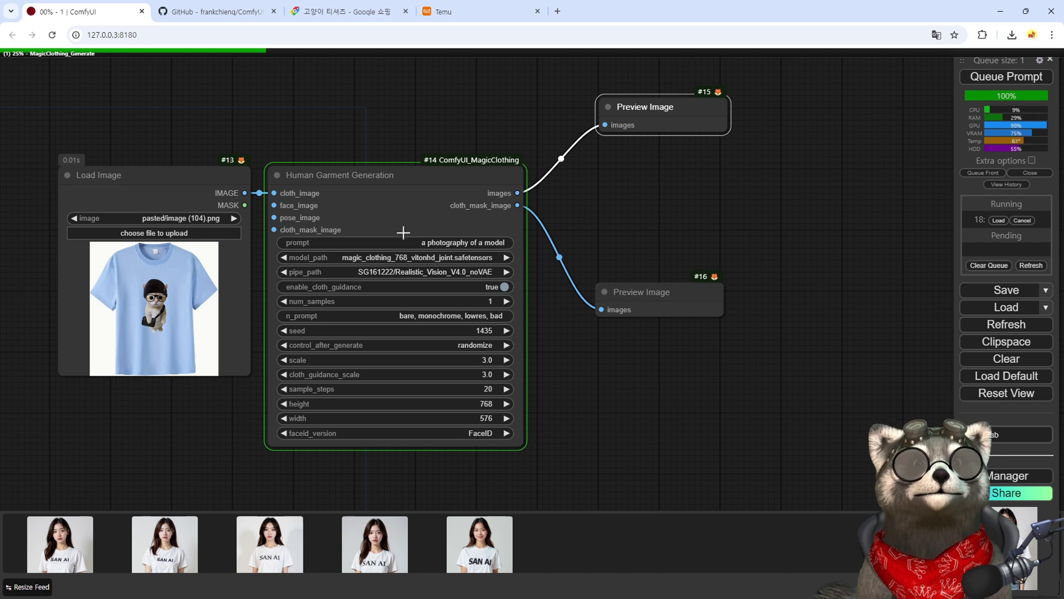
- Look through the FaceID, openpose and lower-body workflow examples on the ComfyUI_MagicClothing GitHub page and return to ComfyUI
{"action": "left_click", "coordinate": [188, 12]}
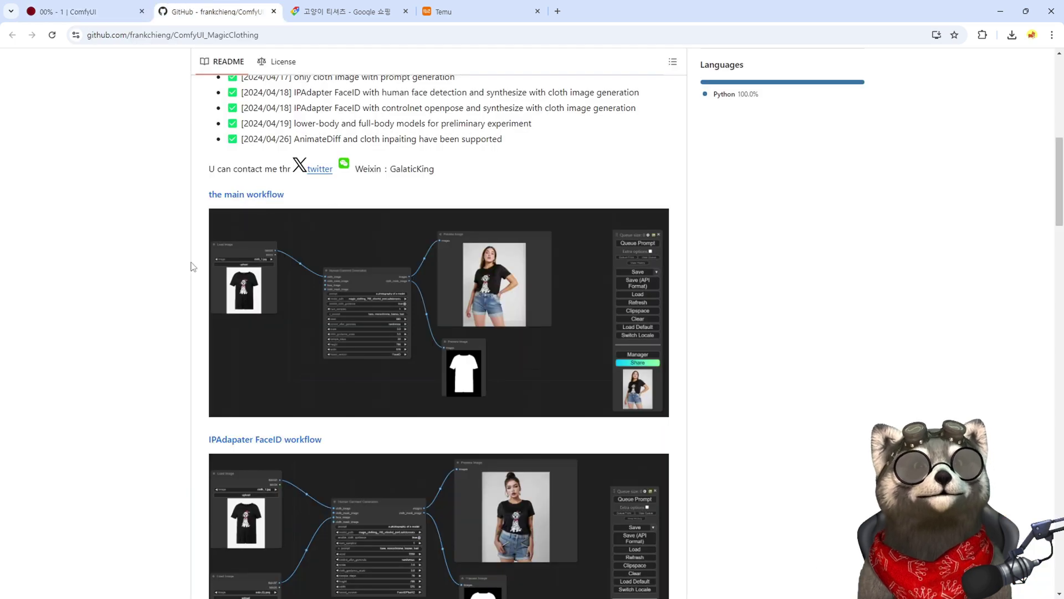
{"action": "scroll", "coordinate": [193, 267], "scroll_direction": "down", "scroll_amount": 4}
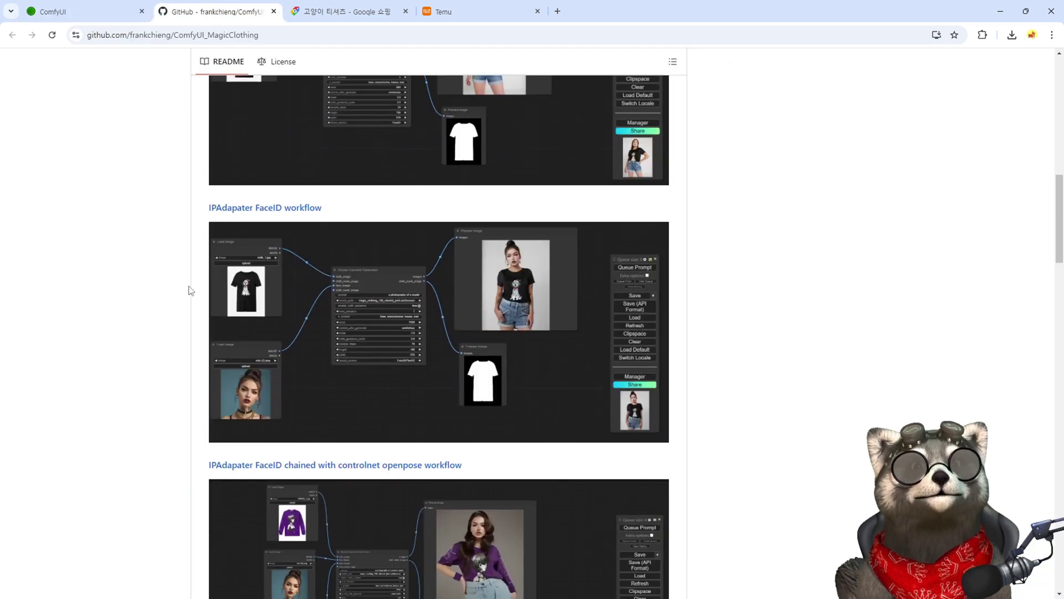
{"action": "scroll", "coordinate": [368, 231], "scroll_direction": "down", "scroll_amount": 3}
{"action": "scroll", "coordinate": [409, 258], "scroll_direction": "down", "scroll_amount": 4}
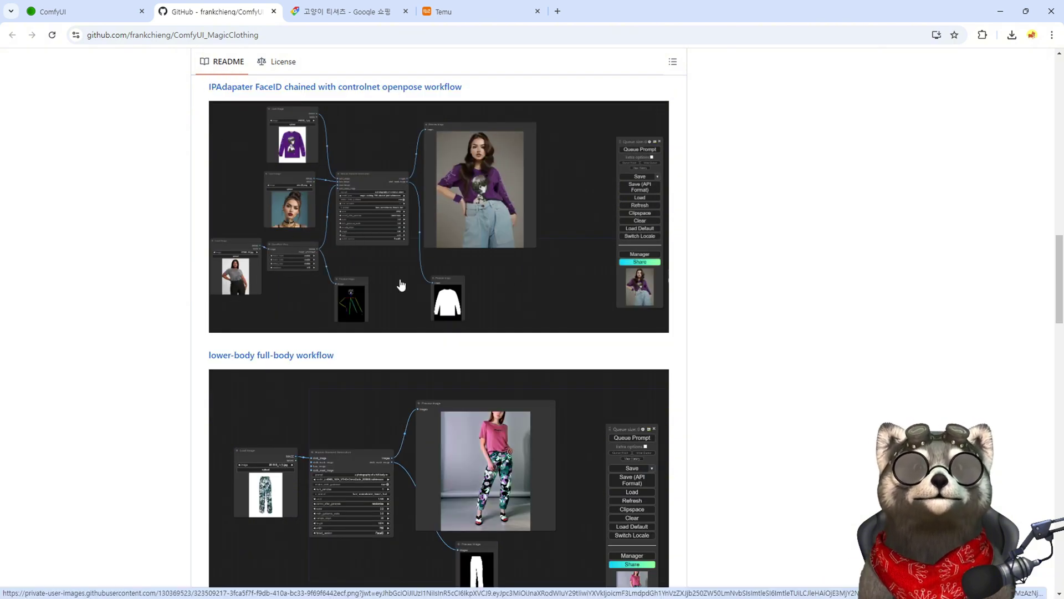
{"action": "left_click", "coordinate": [124, 17]}
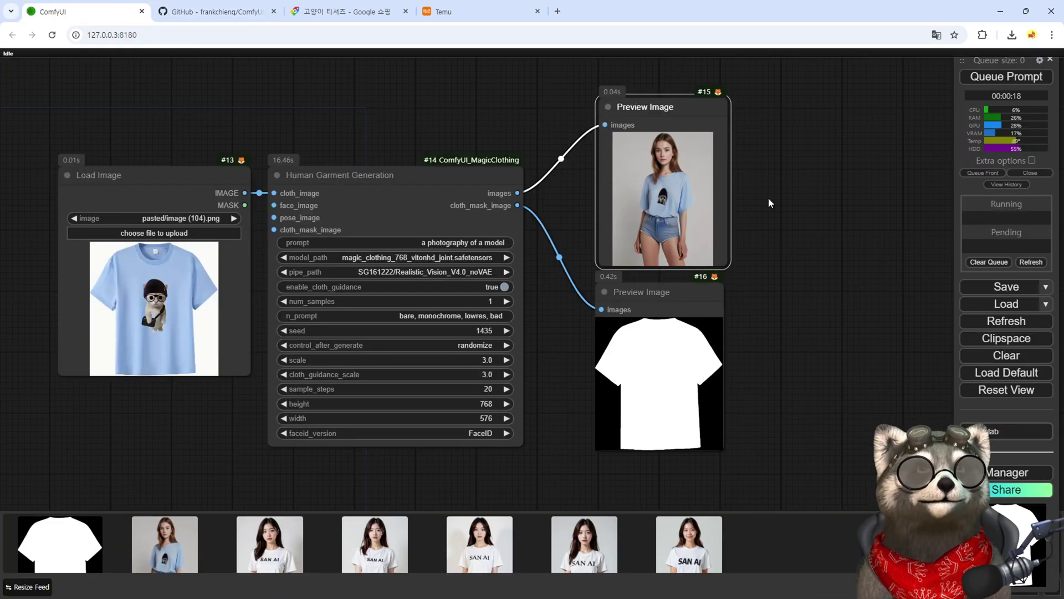
- Examine the cat print on the generated model's T-shirt up close in the Preview Image node
{"action": "scroll", "coordinate": [679, 213], "scroll_direction": "up", "scroll_amount": 10}
{"action": "scroll", "coordinate": [632, 193], "scroll_direction": "up", "scroll_amount": 3}
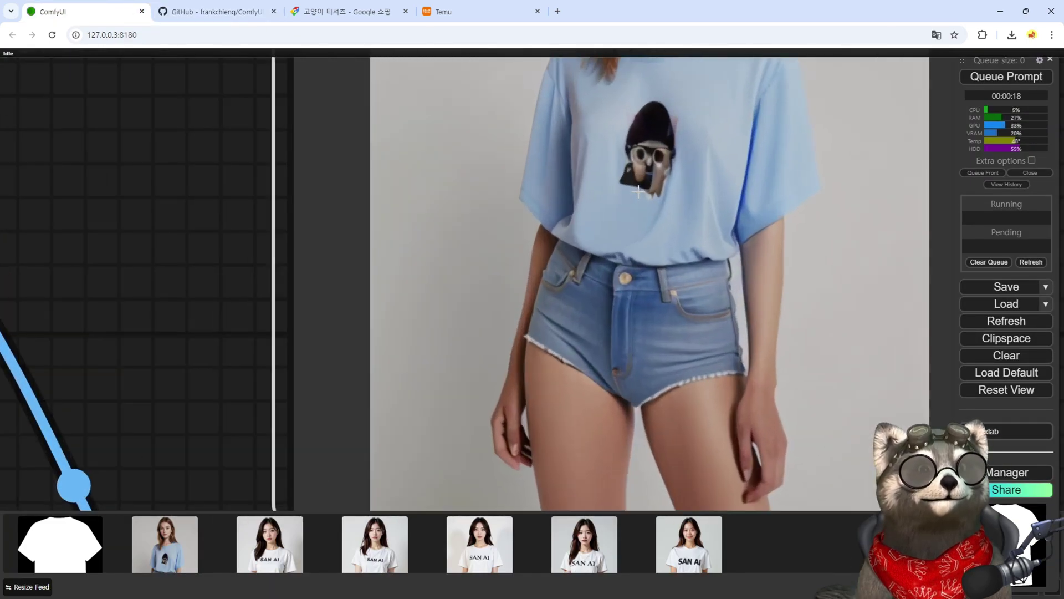
{"action": "scroll", "coordinate": [645, 212], "scroll_direction": "down", "scroll_amount": 7}
{"action": "scroll", "coordinate": [645, 213], "scroll_direction": "down", "scroll_amount": 4}
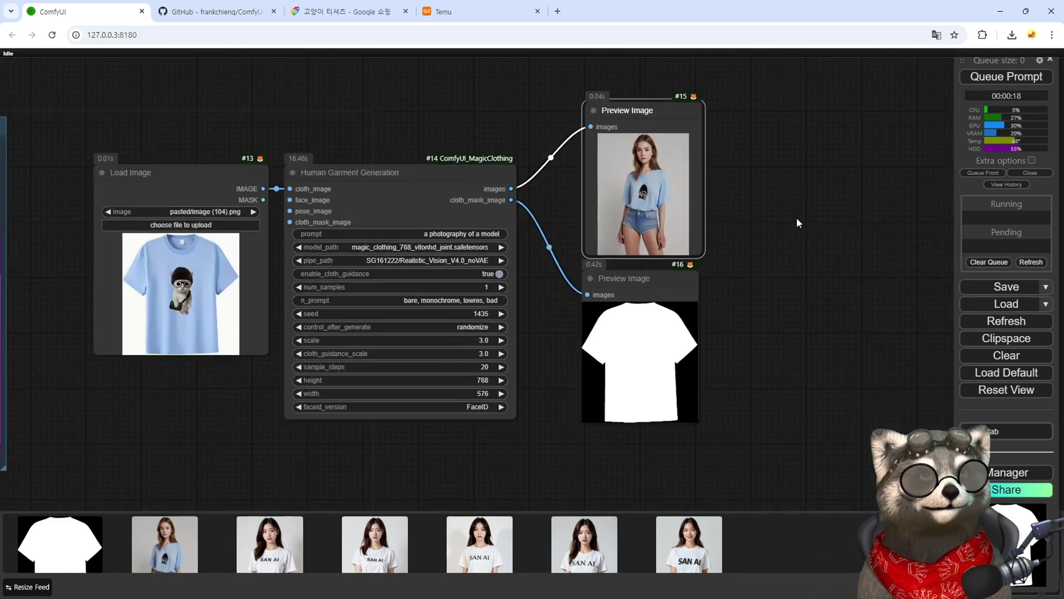
- Run the garment workflow again and examine the cat print, face and outfit in the new preview image
{"action": "key", "text": "ctrl+Return"}
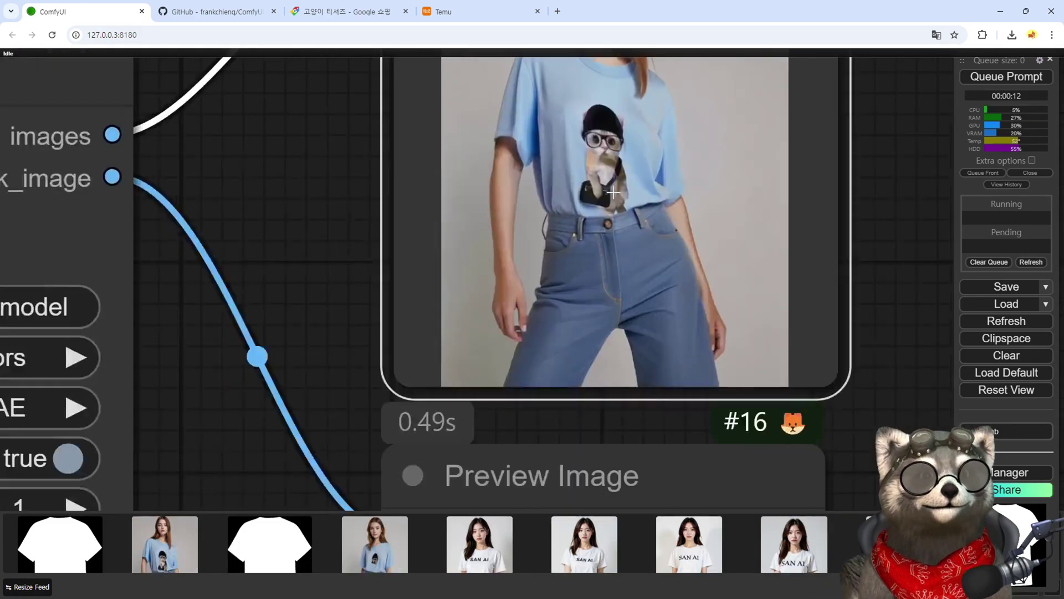
{"action": "scroll", "coordinate": [631, 172], "scroll_direction": "up", "scroll_amount": 4}
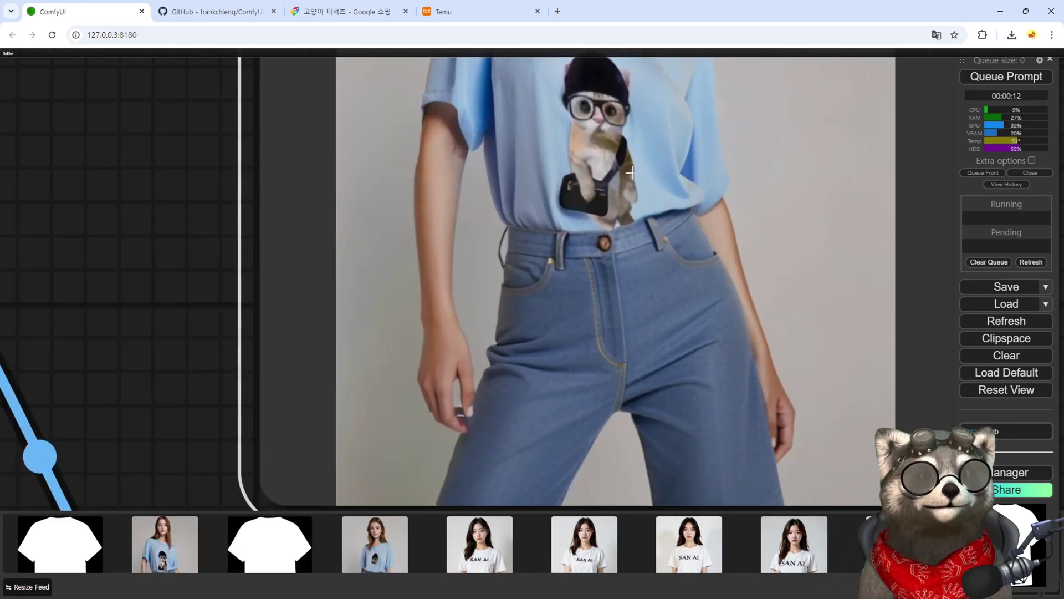
{"action": "scroll", "coordinate": [920, 247], "scroll_direction": "down", "scroll_amount": 5}
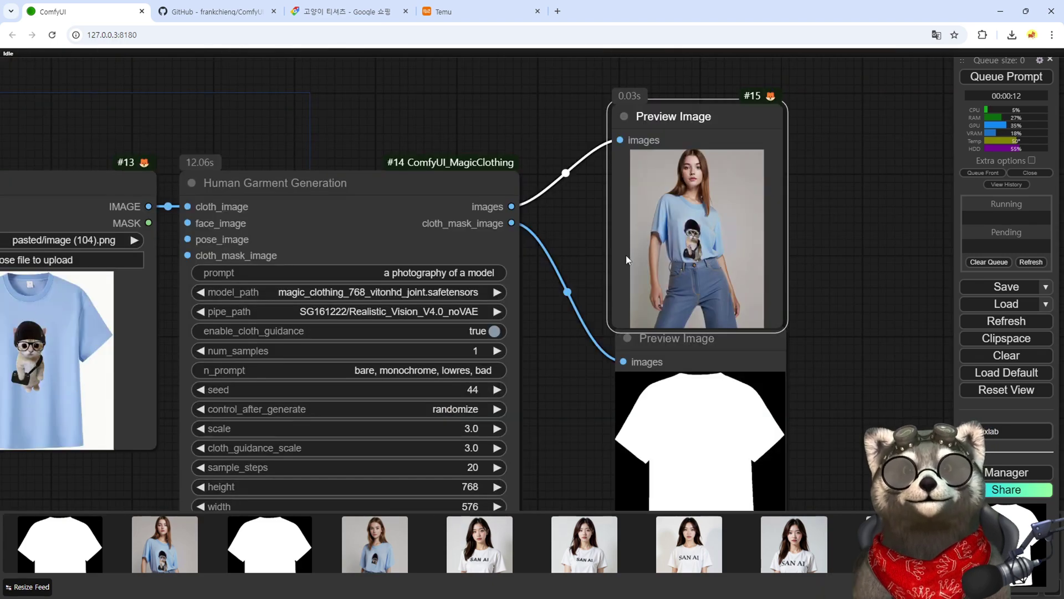
{"action": "scroll", "coordinate": [672, 224], "scroll_direction": "up", "scroll_amount": 8}
{"action": "scroll", "coordinate": [693, 228], "scroll_direction": "down", "scroll_amount": 5}
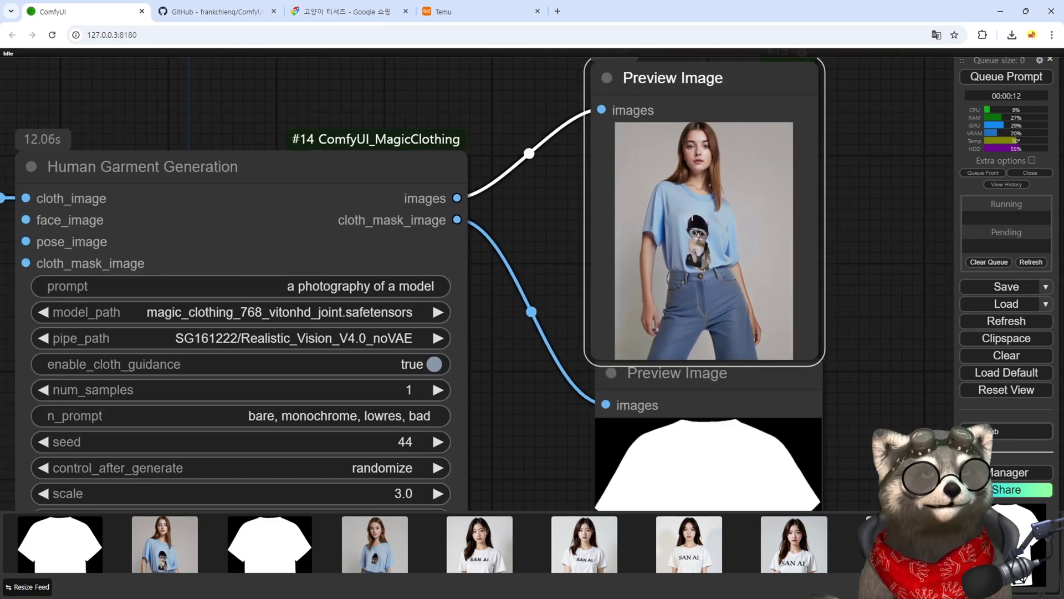
{"action": "scroll", "coordinate": [687, 260], "scroll_direction": "down", "scroll_amount": 3}
{"action": "scroll", "coordinate": [695, 190], "scroll_direction": "up", "scroll_amount": 8}
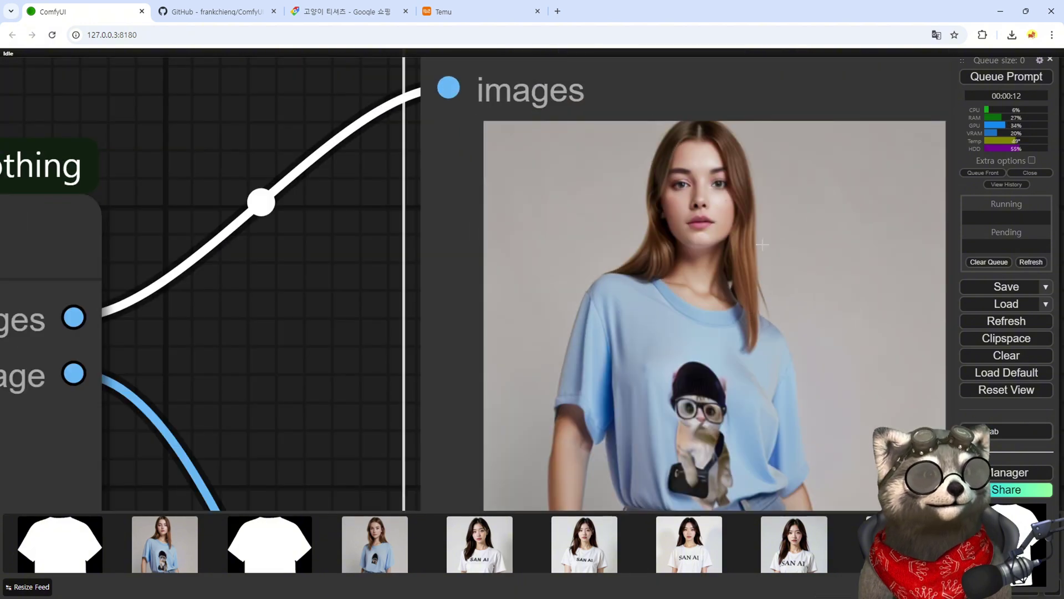
{"action": "scroll", "coordinate": [717, 251], "scroll_direction": "down", "scroll_amount": 5}
{"action": "scroll", "coordinate": [817, 298], "scroll_direction": "up", "scroll_amount": 3}
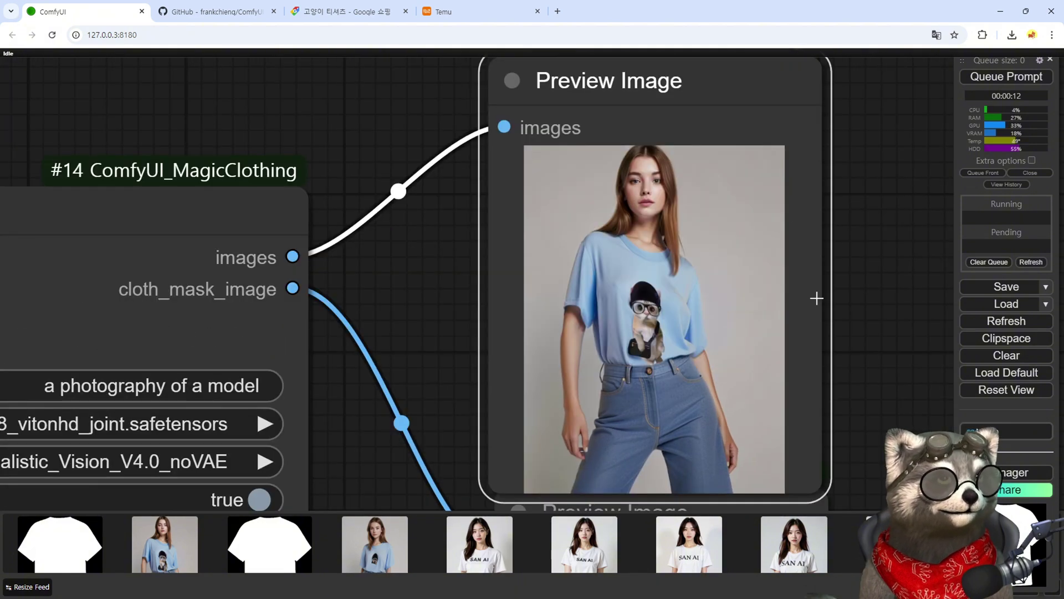
{"action": "scroll", "coordinate": [477, 440], "scroll_direction": "down", "scroll_amount": 5}
{"action": "left_click_drag", "start_coordinate": [468, 440], "coordinate": [471, 377]}
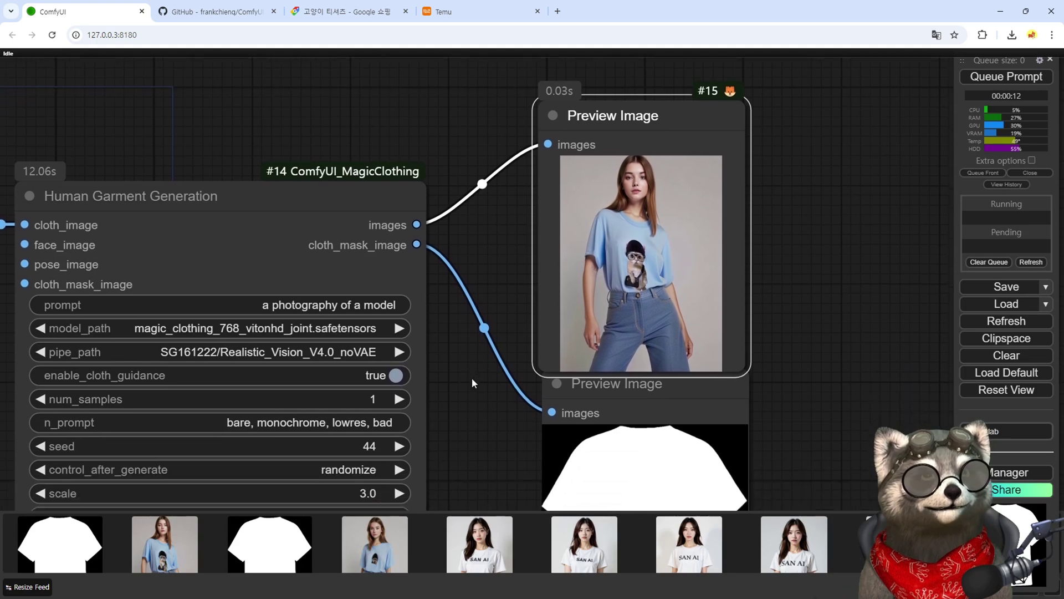
{"action": "scroll", "coordinate": [490, 366], "scroll_direction": "down", "scroll_amount": 4}
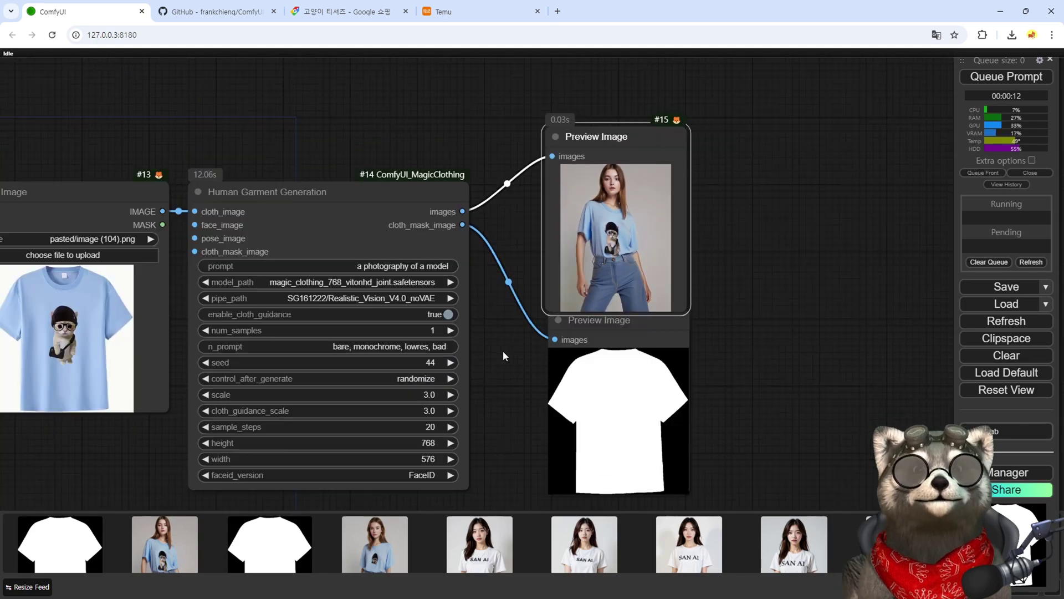
- Enclose the garment generation nodes in a group titled basic and bypass that group with the Fast Groups Bypasser
{"action": "scroll", "coordinate": [571, 328], "scroll_direction": "down", "scroll_amount": 4}
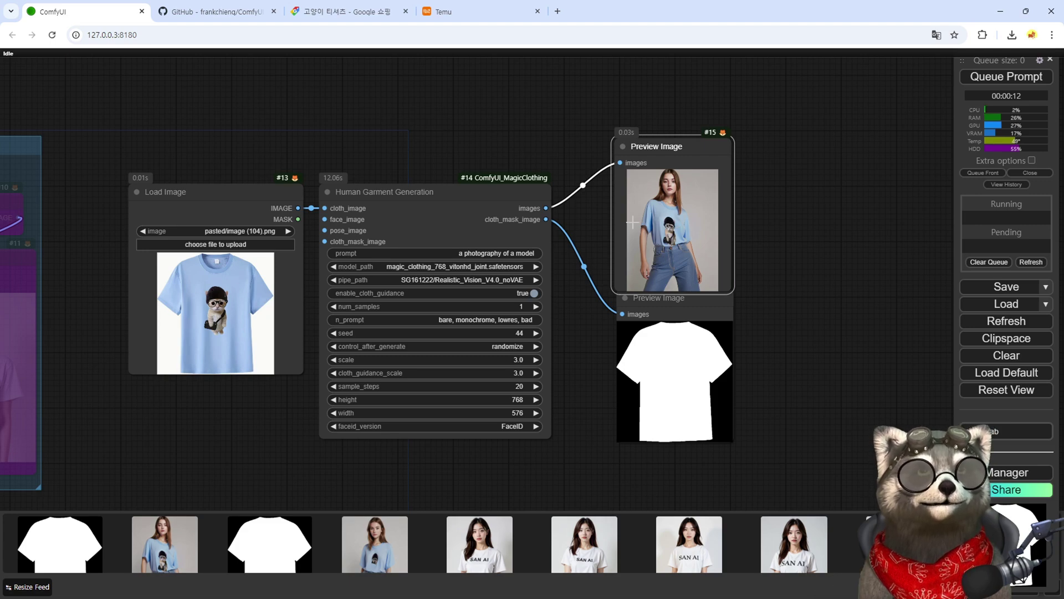
{"action": "scroll", "coordinate": [676, 195], "scroll_direction": "up", "scroll_amount": 13}
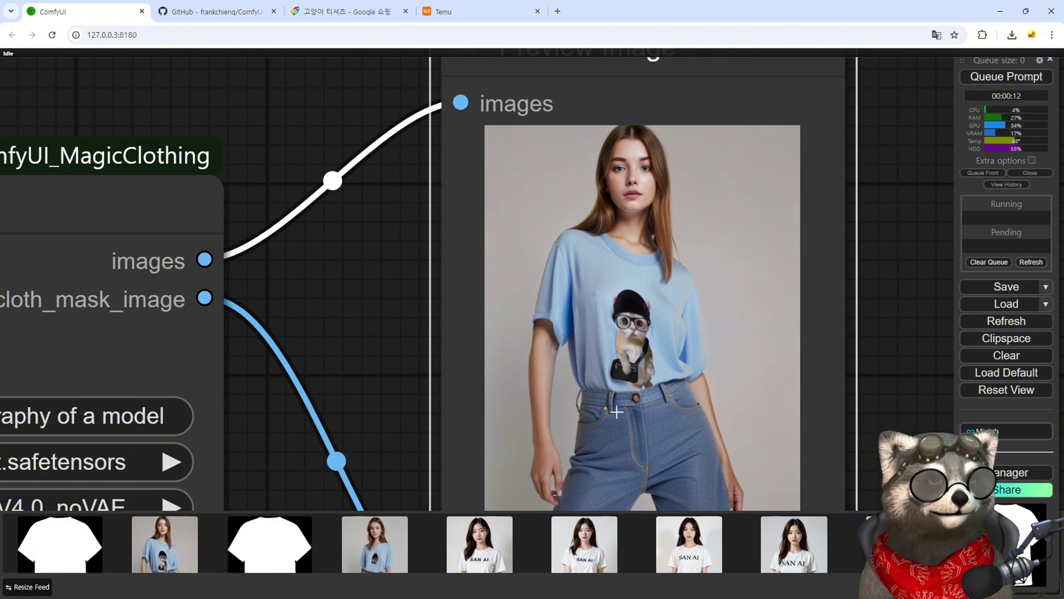
{"action": "scroll", "coordinate": [616, 411], "scroll_direction": "down", "scroll_amount": 10}
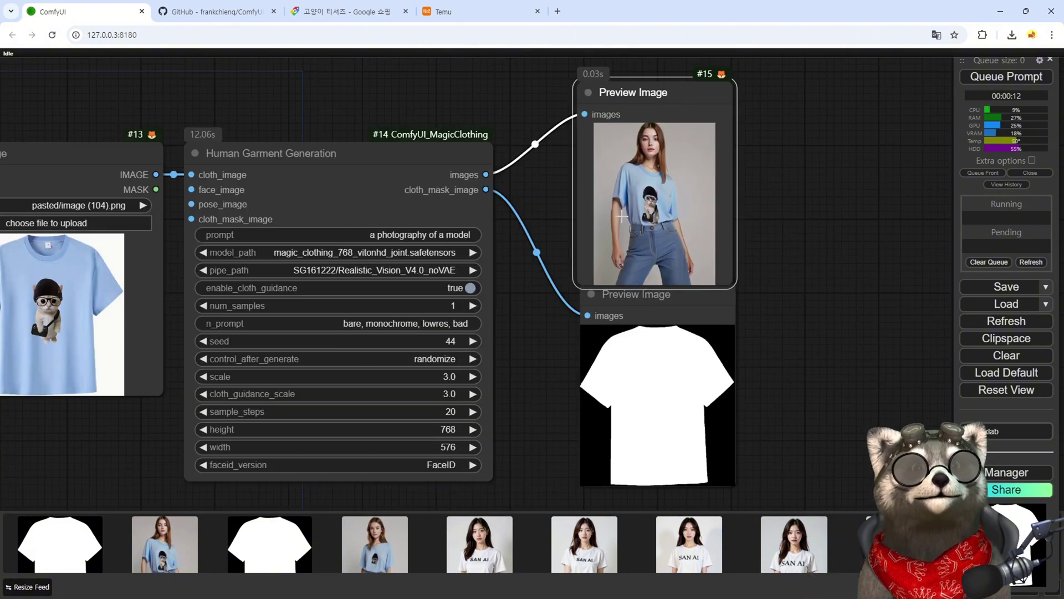
{"action": "scroll", "coordinate": [398, 319], "scroll_direction": "down", "scroll_amount": 4}
{"action": "left_click", "coordinate": [123, 152]}
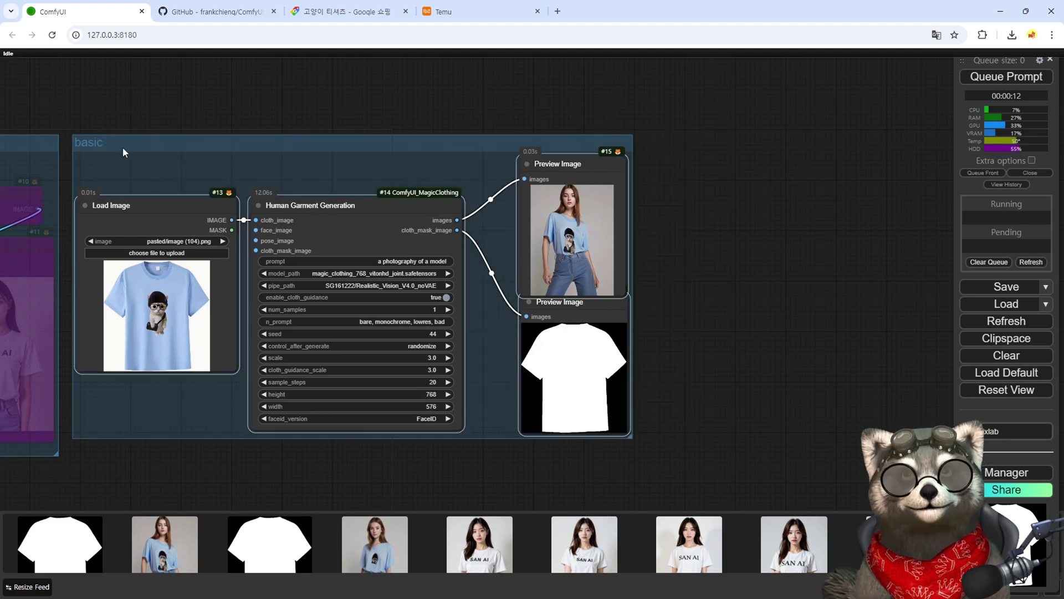
{"action": "left_click_drag", "start_coordinate": [85, 106], "coordinate": [400, 107]}
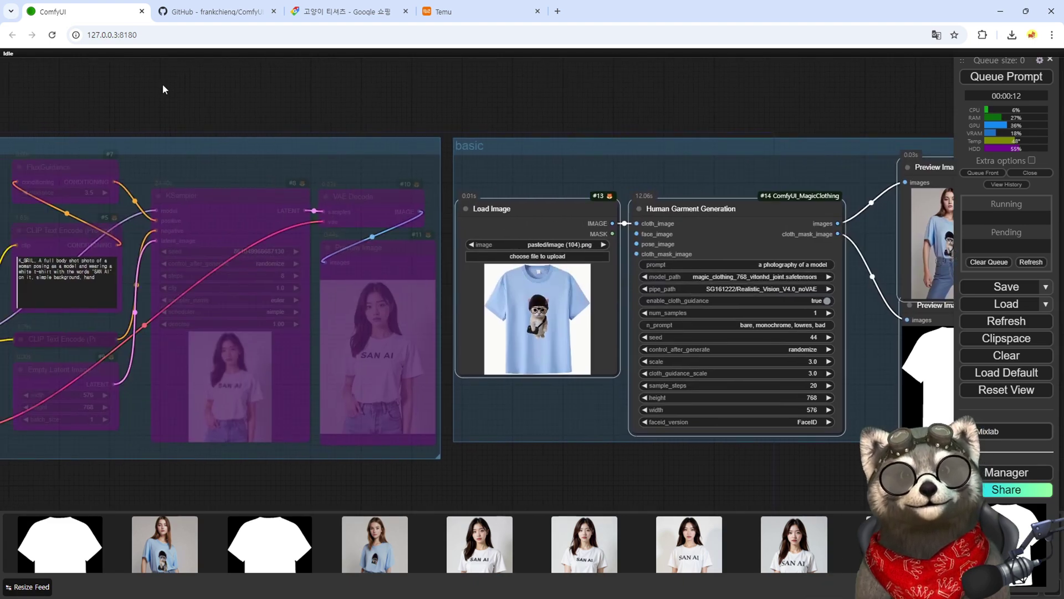
{"action": "left_click_drag", "start_coordinate": [164, 89], "coordinate": [514, 114]}
{"action": "left_click", "coordinate": [84, 189]}
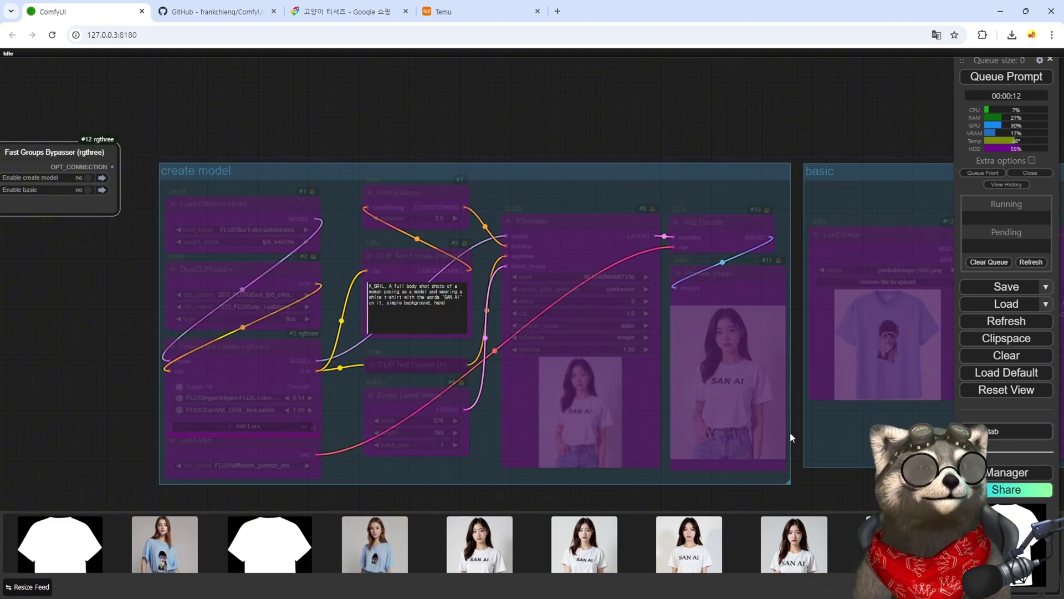
- Duplicate the basic group's Load Image, Human Garment Generation and two Preview Image nodes, place the copies below the group and re-enable them
{"action": "left_click_drag", "start_coordinate": [792, 438], "coordinate": [330, 393]}
{"action": "left_click", "coordinate": [416, 105]}
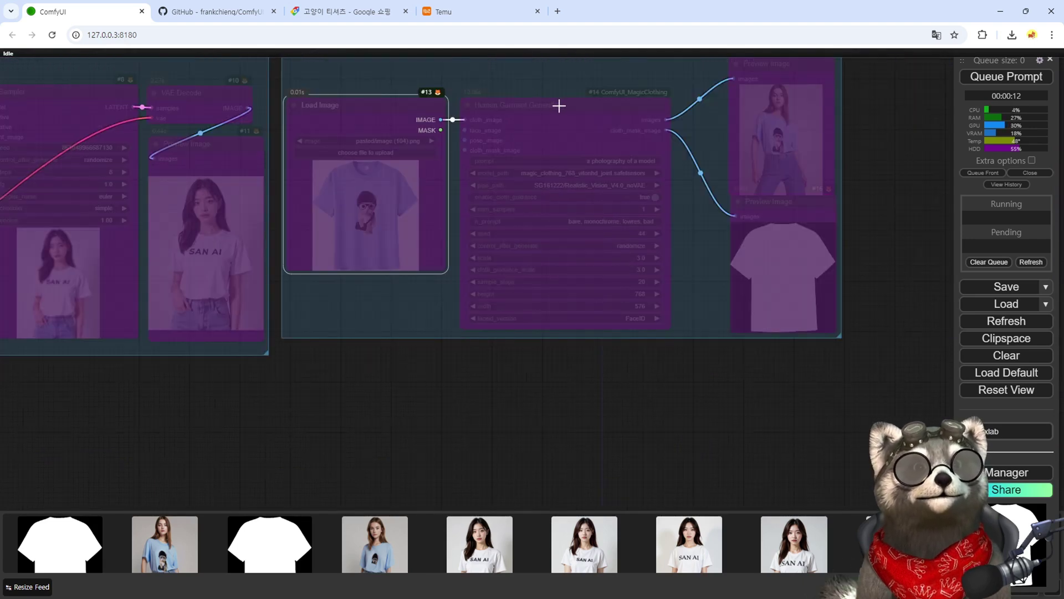
{"action": "left_click", "coordinate": [559, 106], "text": "shift"}
{"action": "left_click", "coordinate": [741, 84], "text": "shift"}
{"action": "left_click", "coordinate": [757, 237], "text": "shift"}
{"action": "left_click_drag", "start_coordinate": [415, 424], "coordinate": [434, 335]}
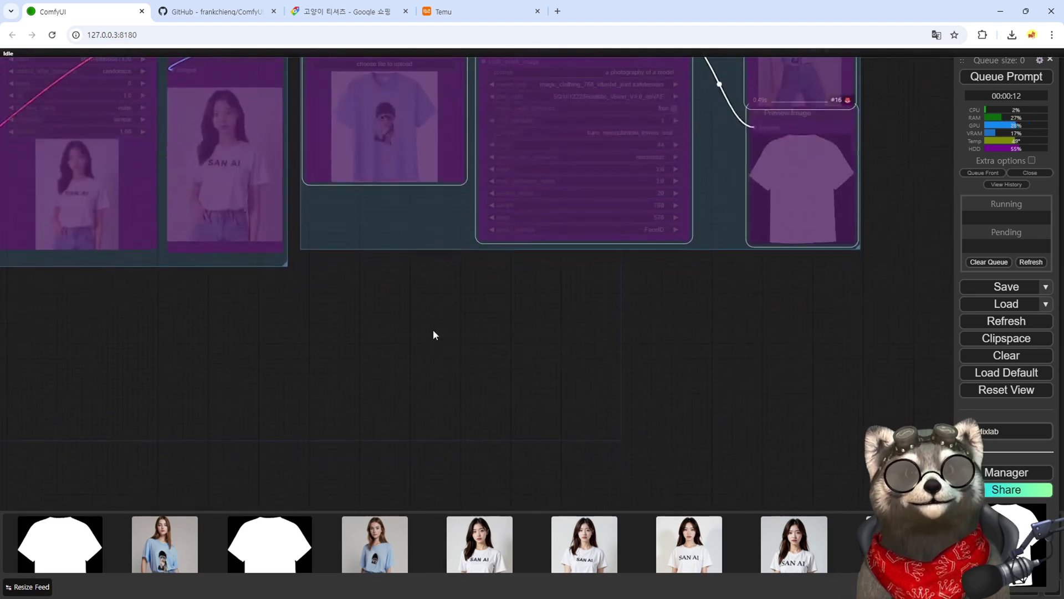
{"action": "key", "text": "ctrl+c"}
{"action": "key", "text": "ctrl+v"}
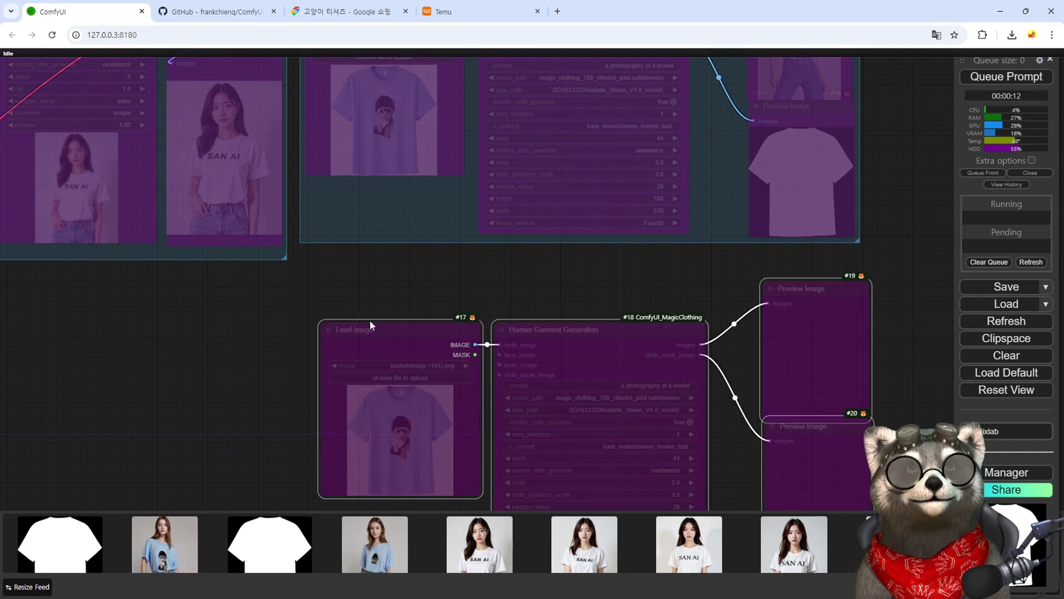
{"action": "left_click_drag", "start_coordinate": [370, 326], "coordinate": [199, 267]}
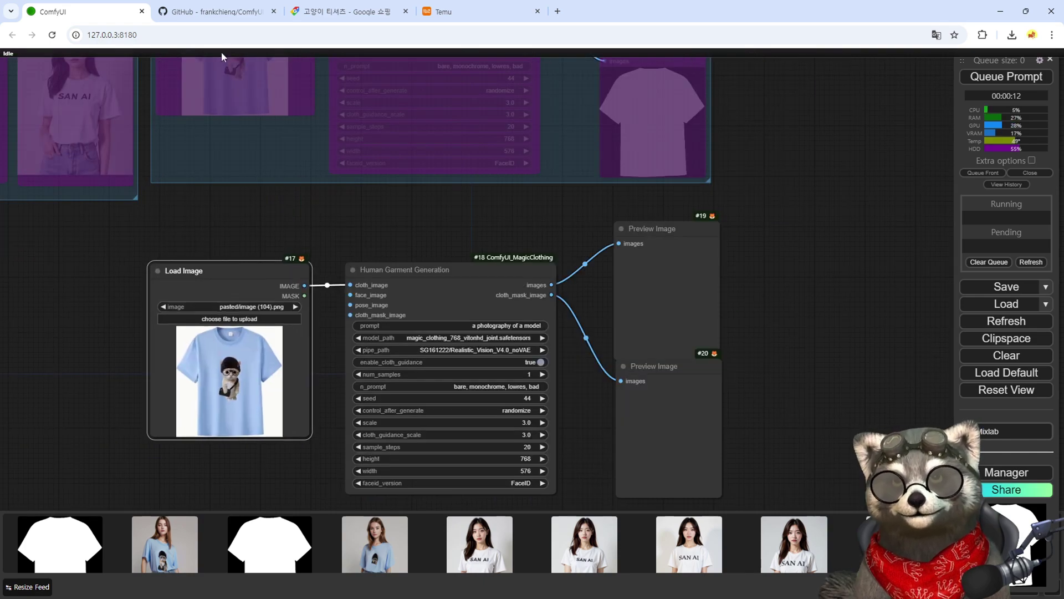
- Check the IPAdapter FaceID workflow on the MagicClothing GitHub page and attach a second Load Image node to the copied node's face_image input
{"action": "left_click", "coordinate": [221, 11]}
{"action": "scroll", "coordinate": [428, 281], "scroll_direction": "up", "scroll_amount": 8}
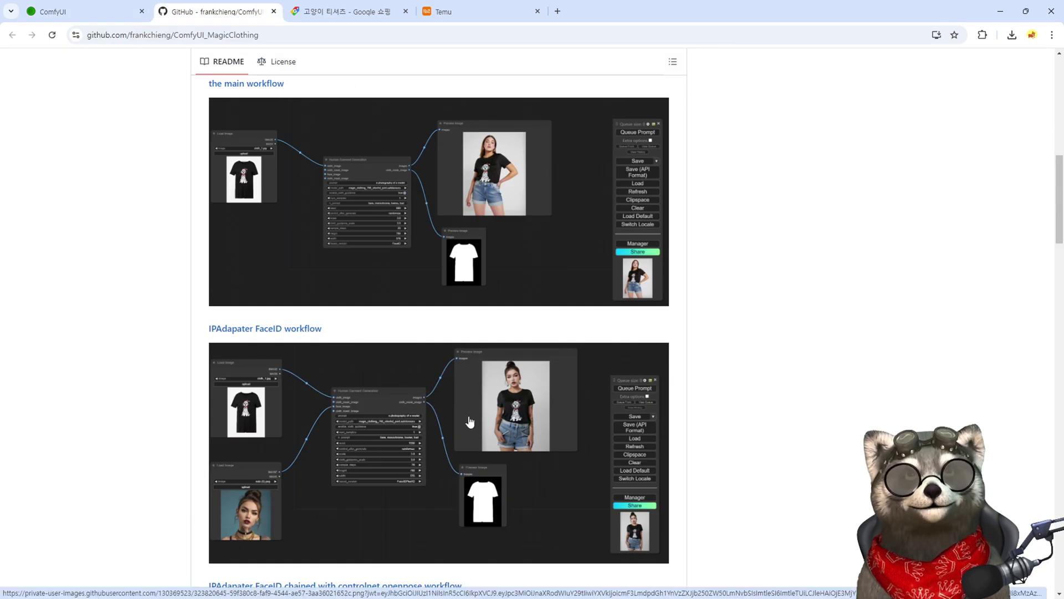
{"action": "left_click", "coordinate": [26, 16]}
{"action": "left_click_drag", "start_coordinate": [367, 199], "coordinate": [176, 392]}
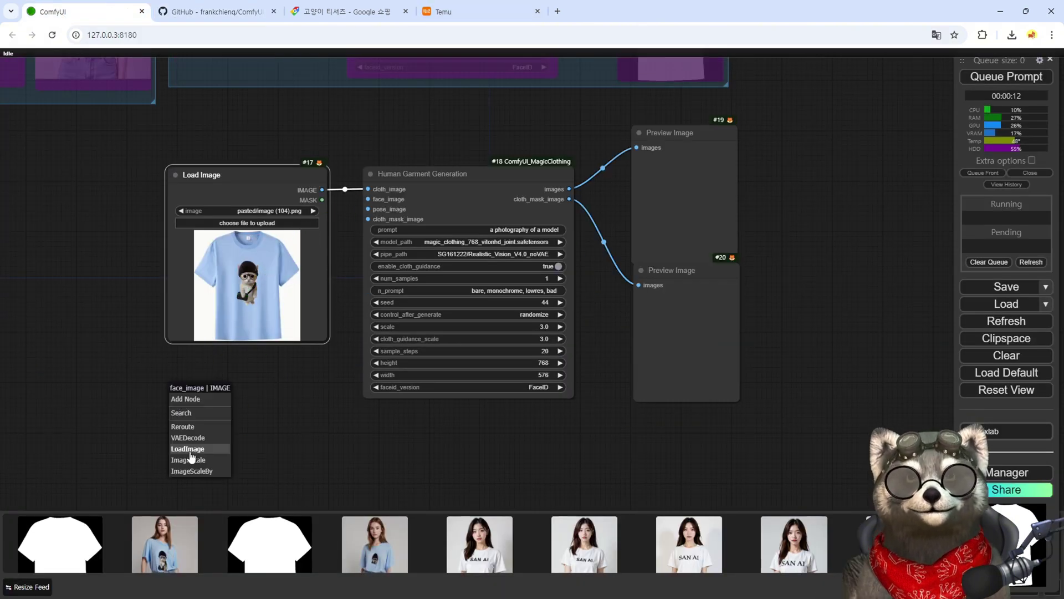
{"action": "left_click", "coordinate": [188, 449]}
{"action": "left_click_drag", "start_coordinate": [255, 385], "coordinate": [248, 376]}
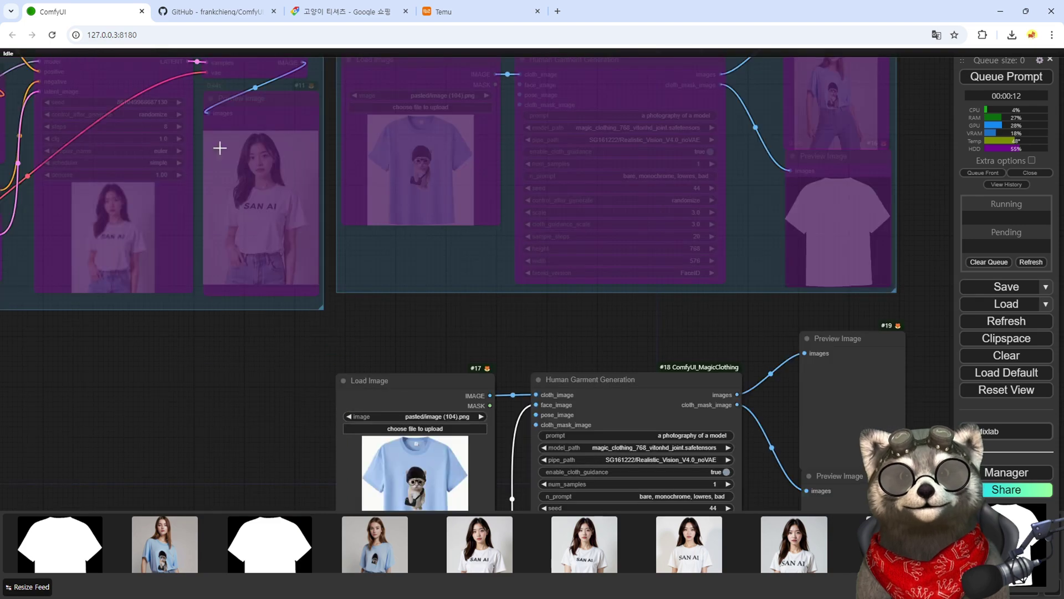
- Save the preview image from the create model group, open it and capture the woman's head and shoulders as a screenshot
{"action": "right_click", "coordinate": [256, 178]}
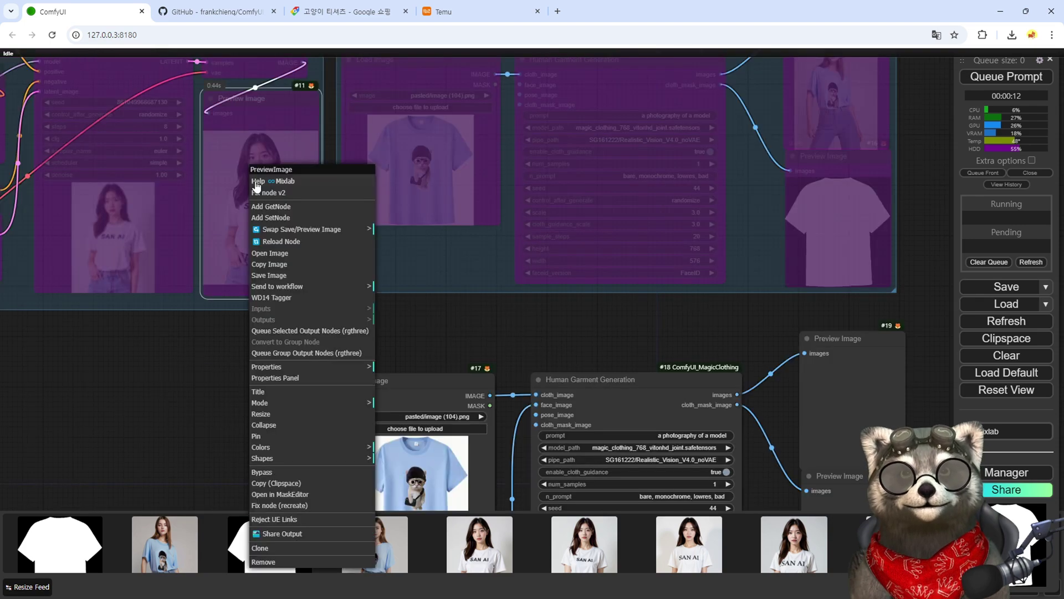
{"action": "left_click", "coordinate": [272, 274]}
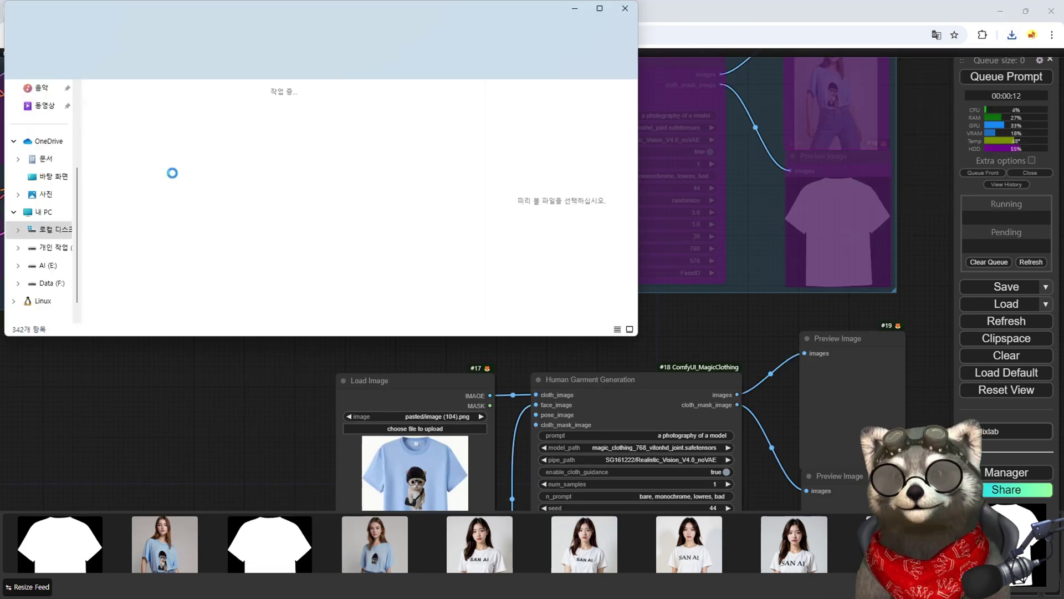
{"action": "double_click", "coordinate": [111, 127]}
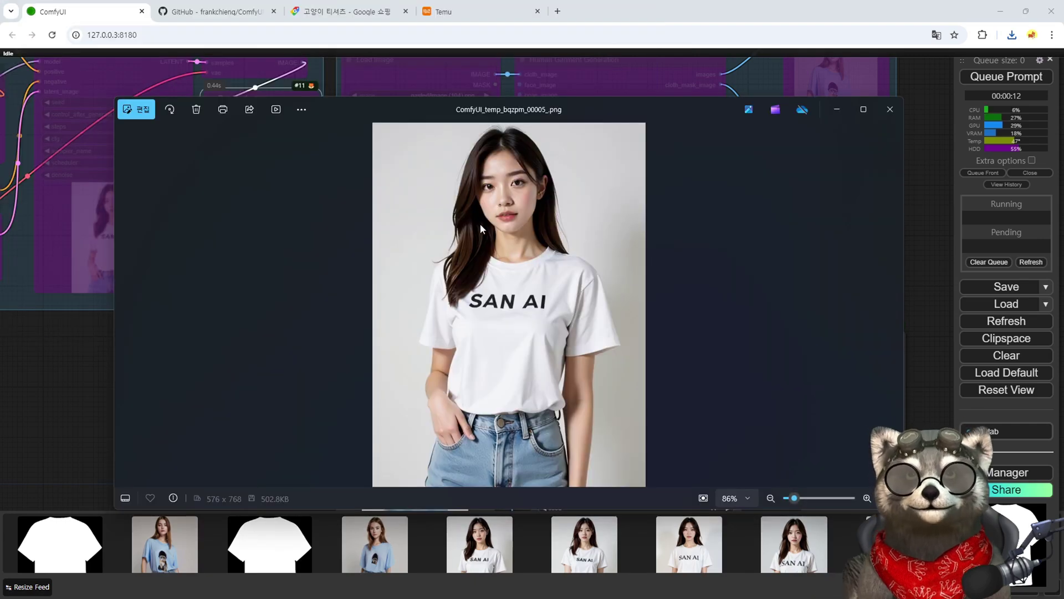
{"action": "key", "text": "super+shift+s"}
{"action": "left_click_drag", "start_coordinate": [438, 125], "coordinate": [574, 288]}
{"action": "left_click", "coordinate": [327, 530]}
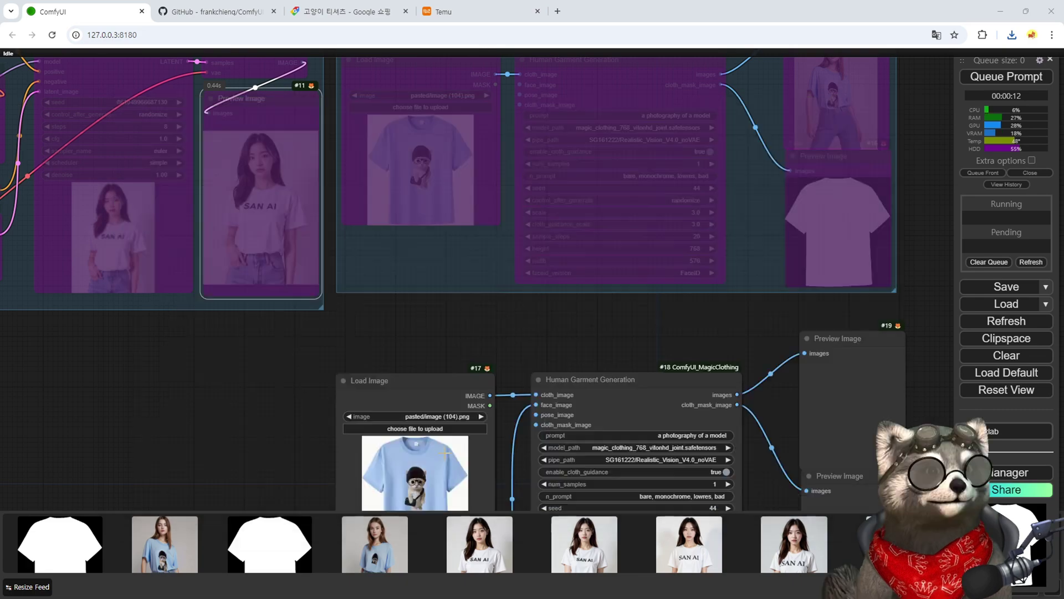
- Paste the captured face into the Load Image node that feeds face_image and check the portrait
{"action": "left_click_drag", "start_coordinate": [267, 391], "coordinate": [272, 200]}
{"action": "left_click", "coordinate": [465, 472]}
{"action": "key", "text": "ctrl+v"}
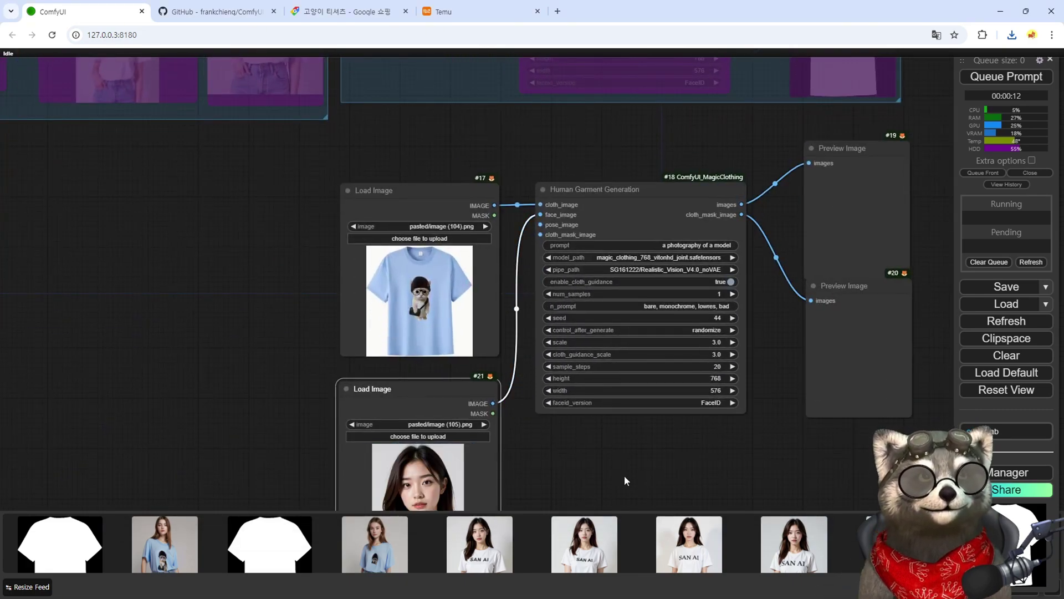
{"action": "left_click_drag", "start_coordinate": [624, 475], "coordinate": [597, 410]}
{"action": "scroll", "coordinate": [404, 430], "scroll_direction": "up", "scroll_amount": 5}
{"action": "scroll", "coordinate": [428, 394], "scroll_direction": "down", "scroll_amount": 6}
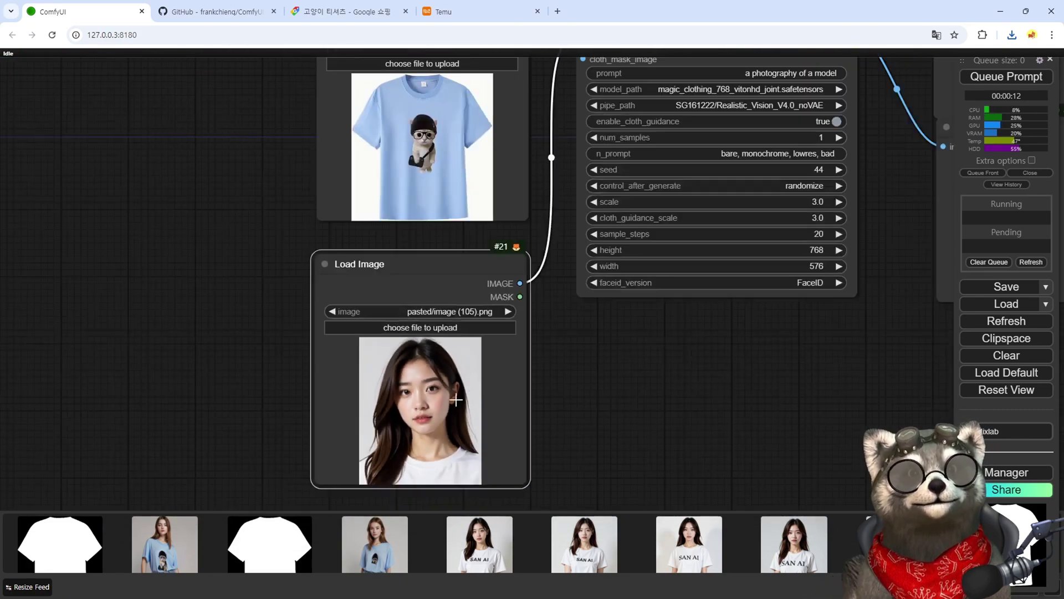
{"action": "scroll", "coordinate": [752, 331], "scroll_direction": "down", "scroll_amount": 3}
{"action": "scroll", "coordinate": [473, 410], "scroll_direction": "up", "scroll_amount": 3}
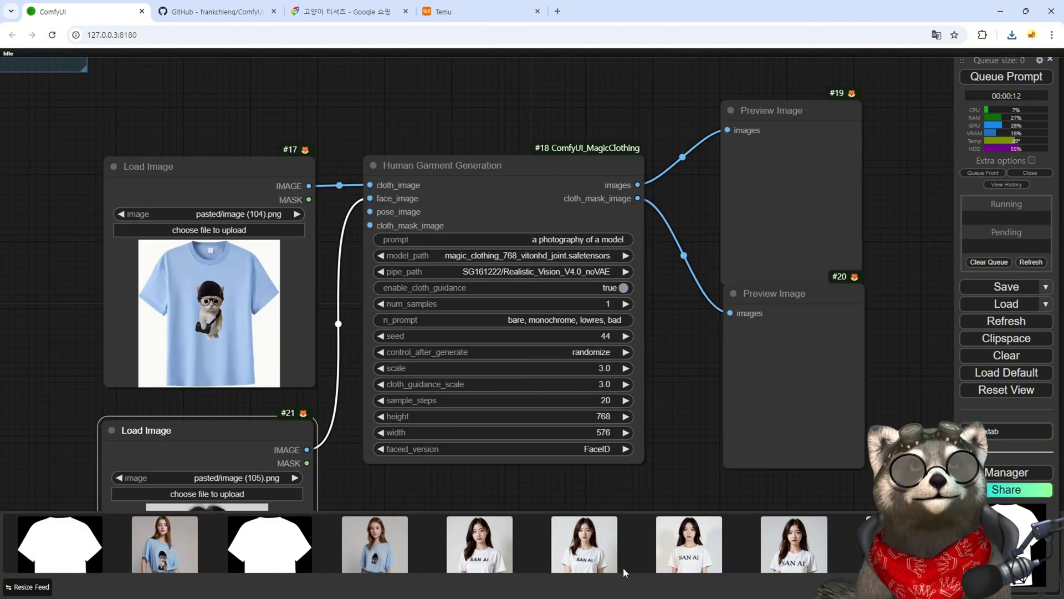
- Run the FaceID garment workflow and examine the generated face and clothing in the new preview image
{"action": "scroll", "coordinate": [773, 299], "scroll_direction": "down", "scroll_amount": 3}
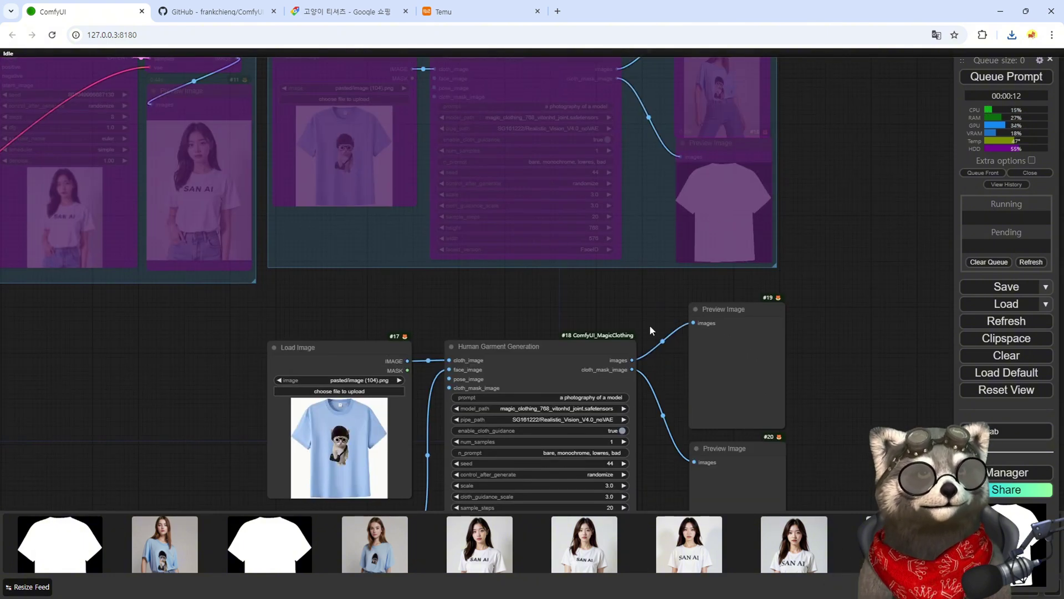
{"action": "scroll", "coordinate": [650, 329], "scroll_direction": "down", "scroll_amount": 3}
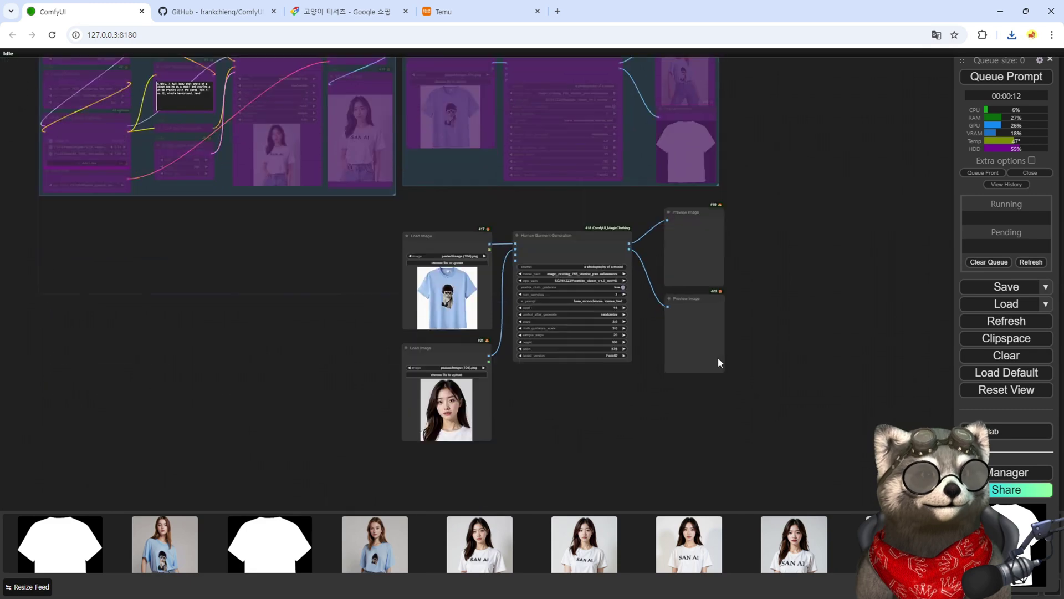
{"action": "scroll", "coordinate": [652, 357], "scroll_direction": "up", "scroll_amount": 5}
{"action": "key", "text": "ctrl+Return"}
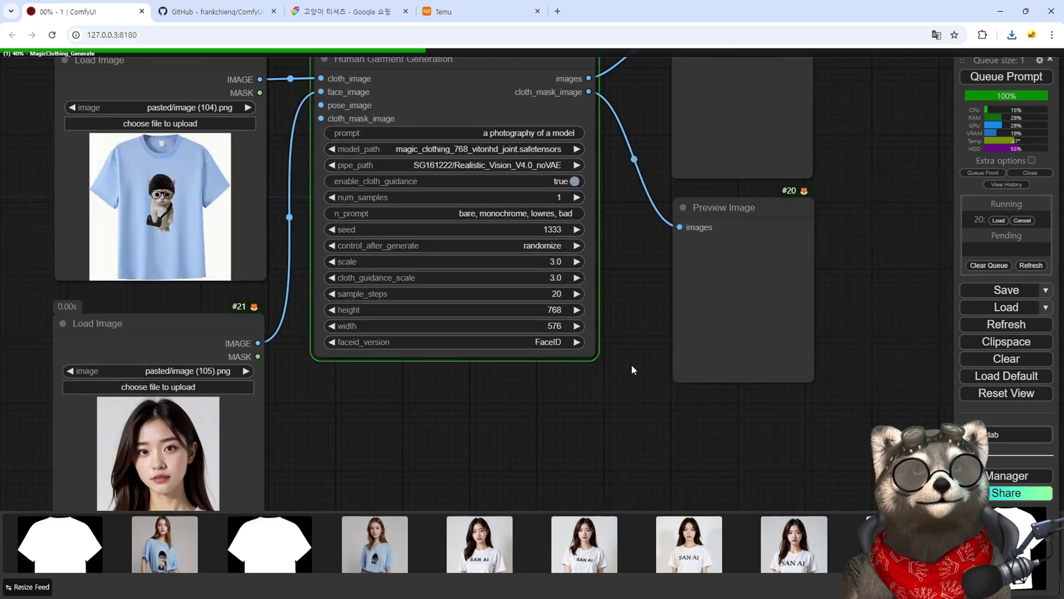
{"action": "scroll", "coordinate": [631, 365], "scroll_direction": "down", "scroll_amount": 5}
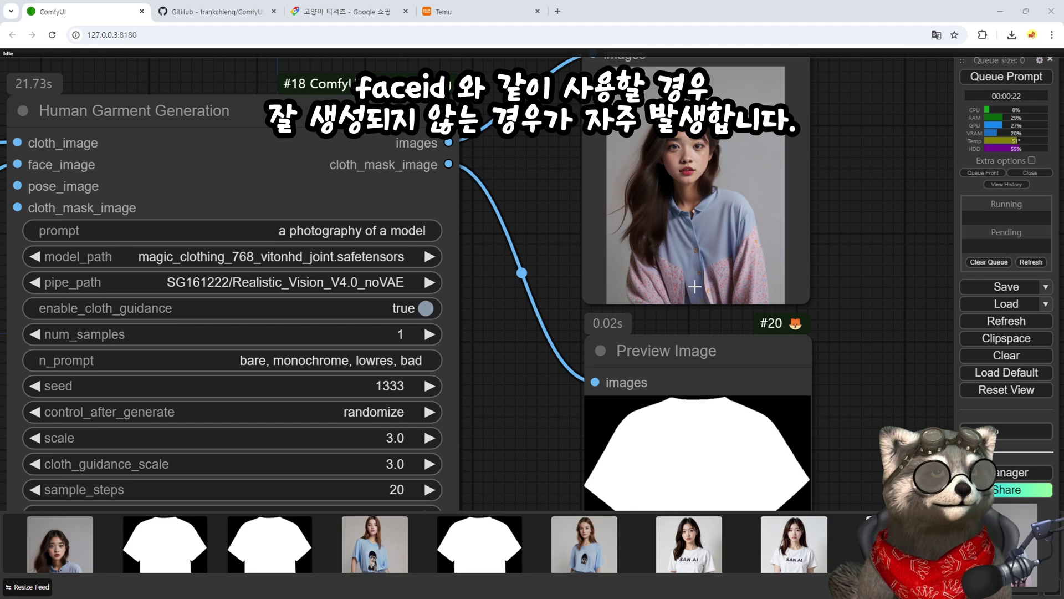
{"action": "scroll", "coordinate": [695, 286], "scroll_direction": "down", "scroll_amount": 5}
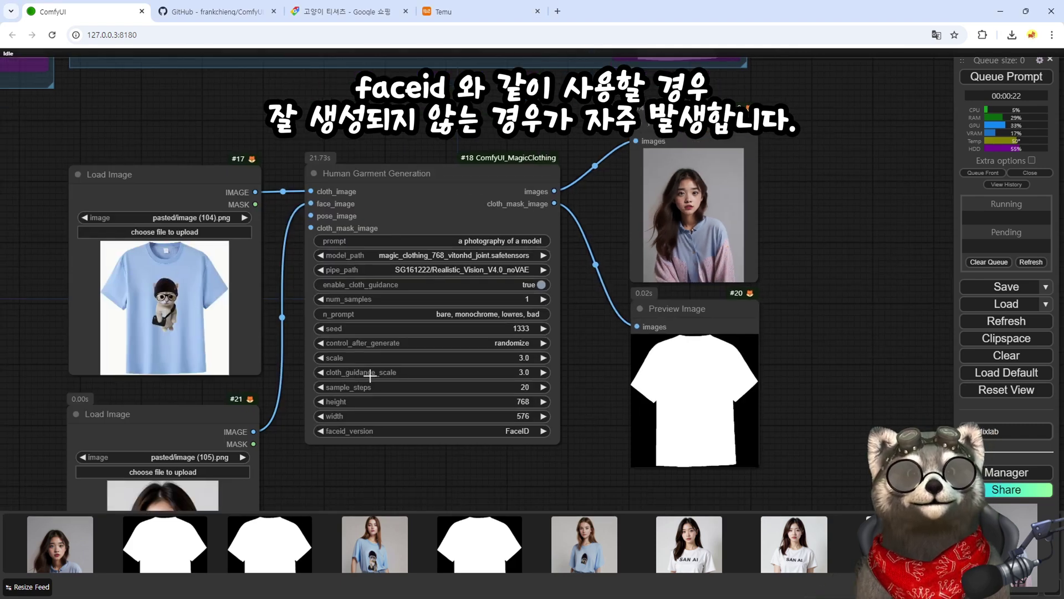
- Set cloth_guidance_scale to 3.5, run the workflow again and examine the T-shirt in the preview up close
{"action": "left_click", "coordinate": [514, 371]}
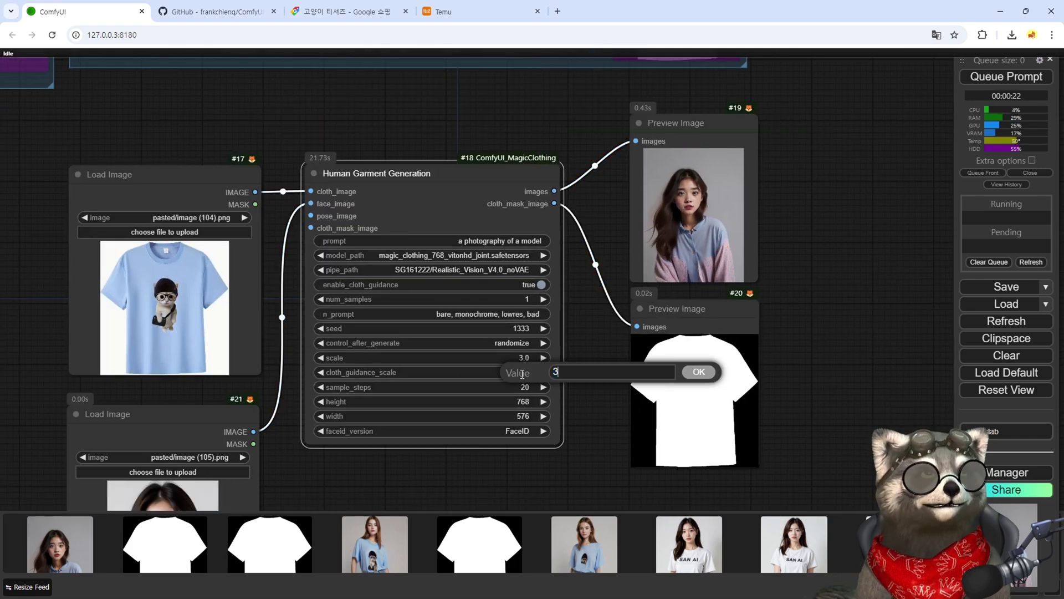
{"action": "type", "text": ".5"}
{"action": "key", "text": "Return"}
{"action": "key", "text": "ctrl+Return"}
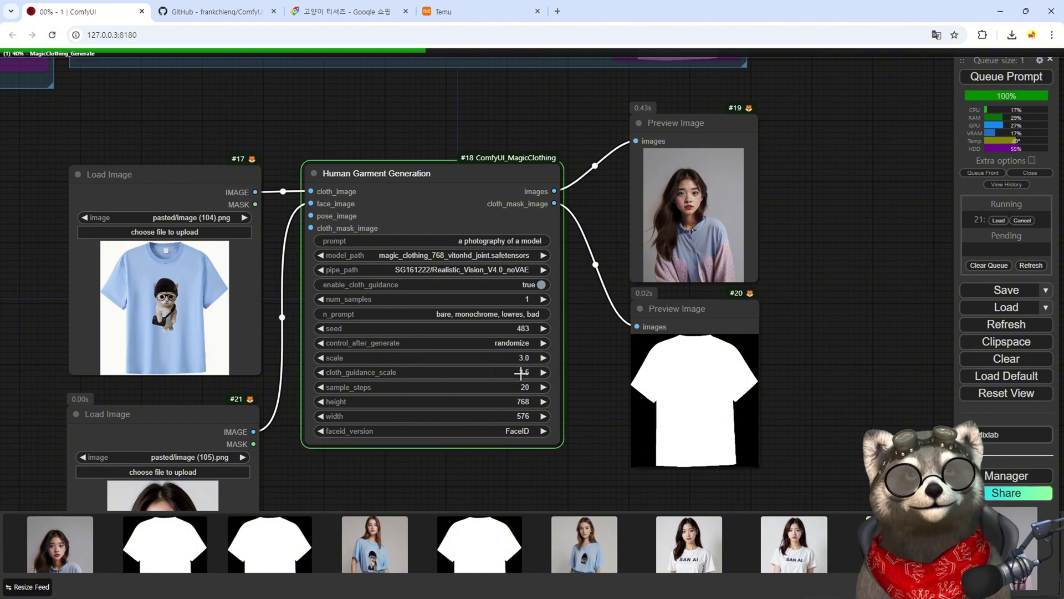
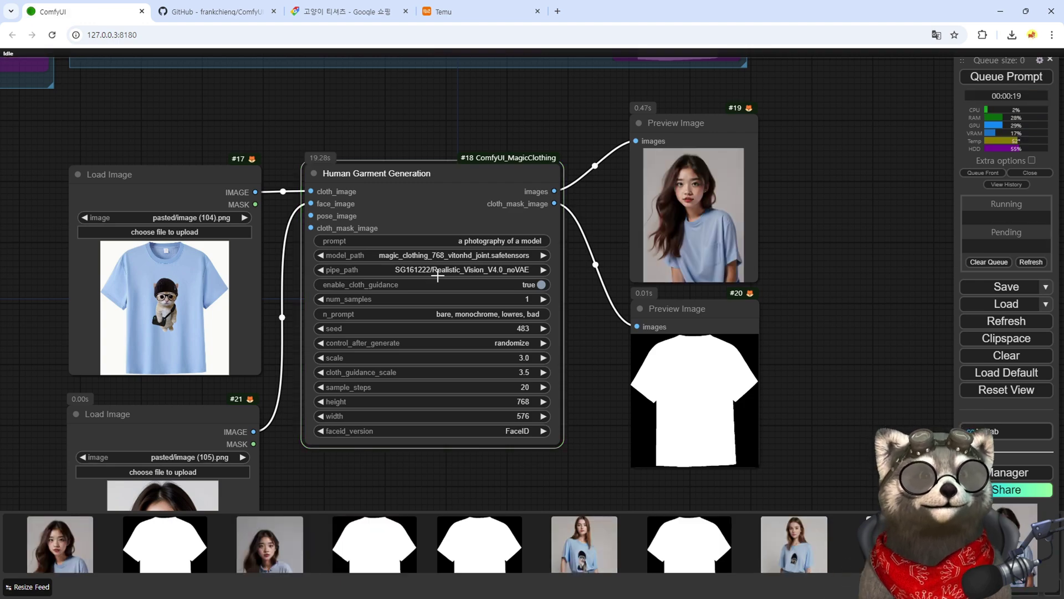
{"action": "scroll", "coordinate": [676, 308], "scroll_direction": "up", "scroll_amount": 5}
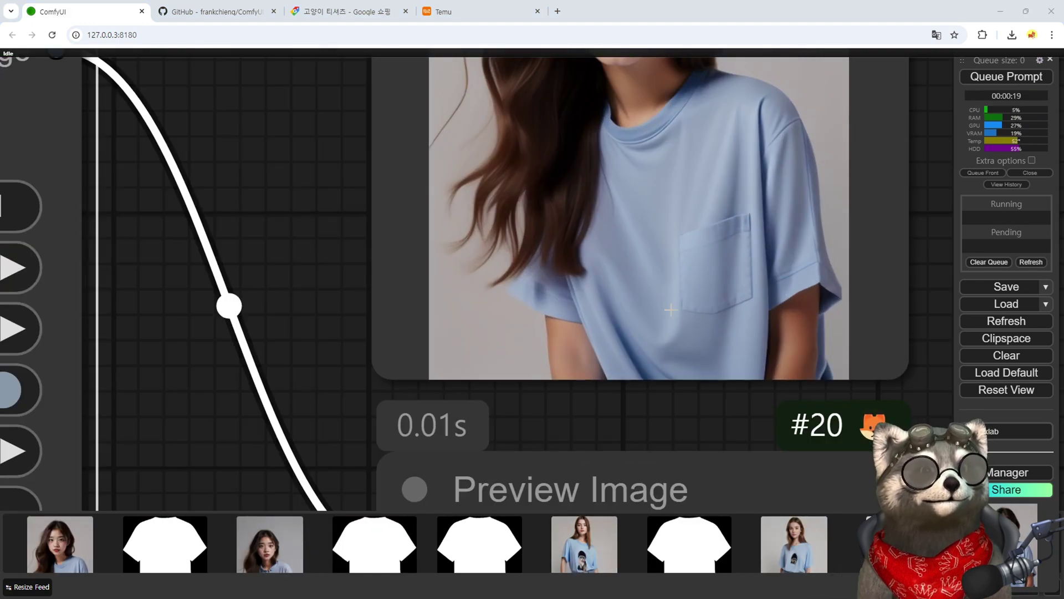
{"action": "scroll", "coordinate": [676, 309], "scroll_direction": "down", "scroll_amount": 5}
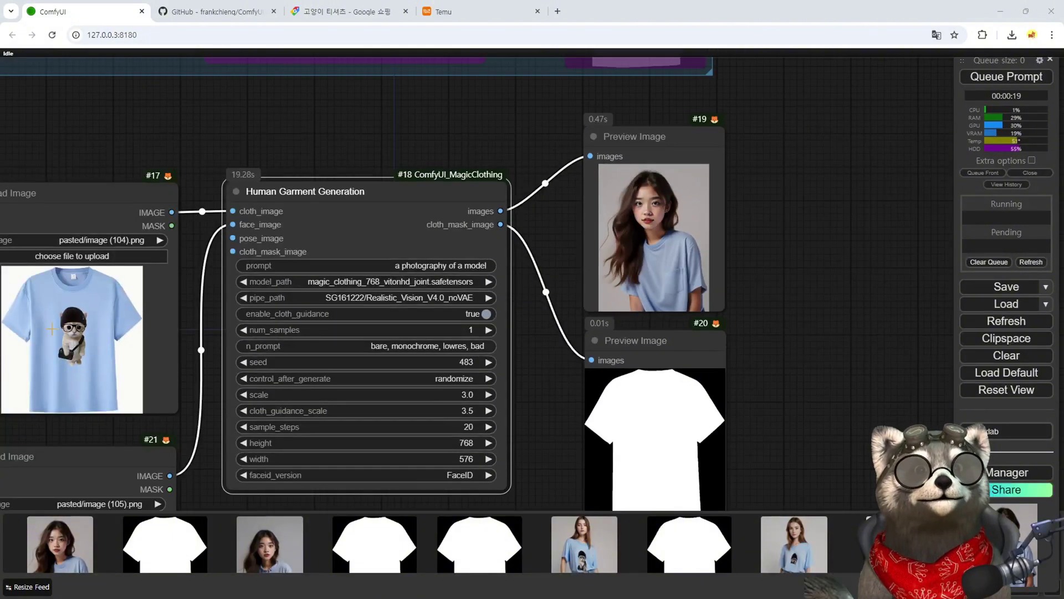
- Set num_samples to 2, cloth_guidance_scale to 4.0 and faceid_version to FaceIDPlusV2, rerun the workflow and compare the generated images
{"action": "left_click_drag", "start_coordinate": [534, 395], "coordinate": [534, 369]}
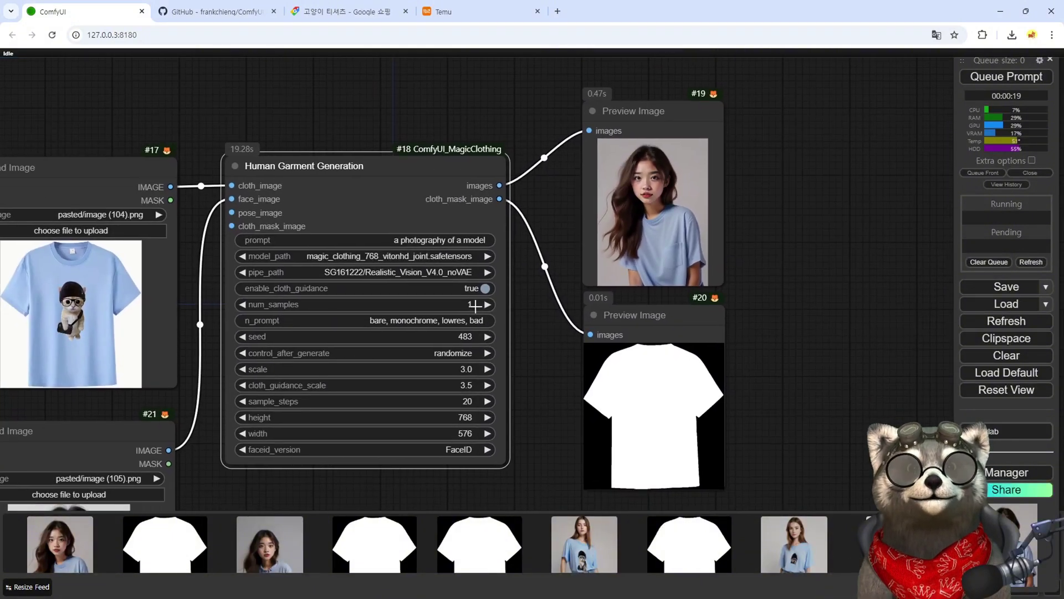
{"action": "left_click", "coordinate": [477, 305]}
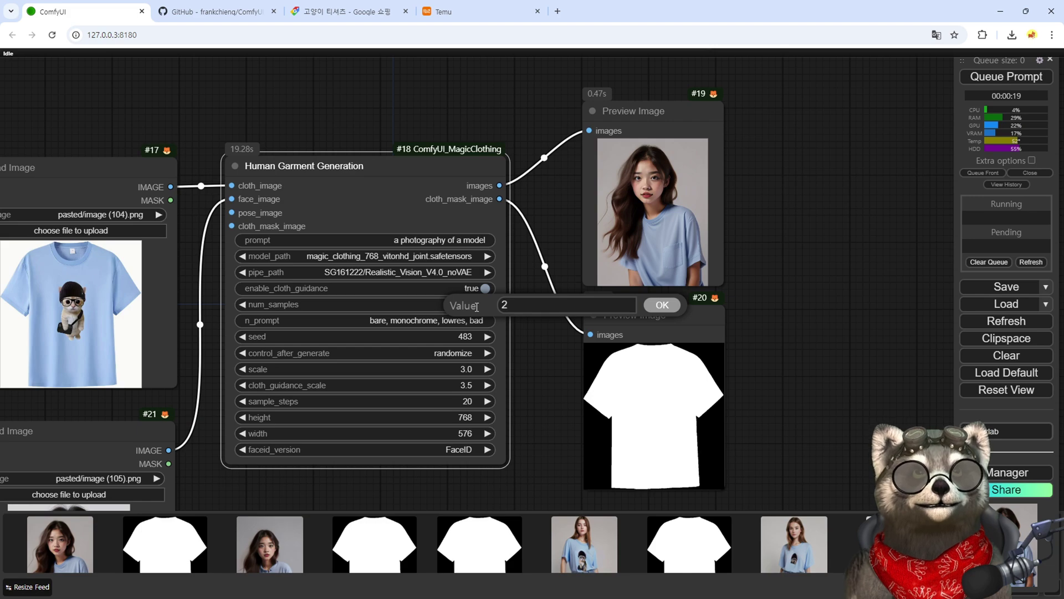
{"action": "type", "text": "2"}
{"action": "key", "text": "Return"}
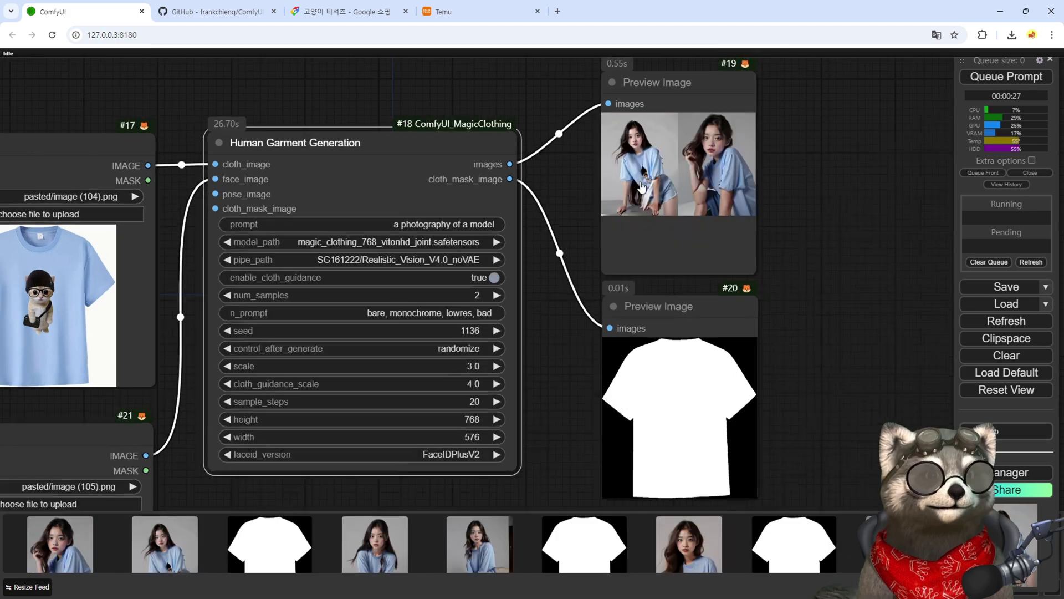
{"action": "scroll", "coordinate": [646, 152], "scroll_direction": "up", "scroll_amount": 5}
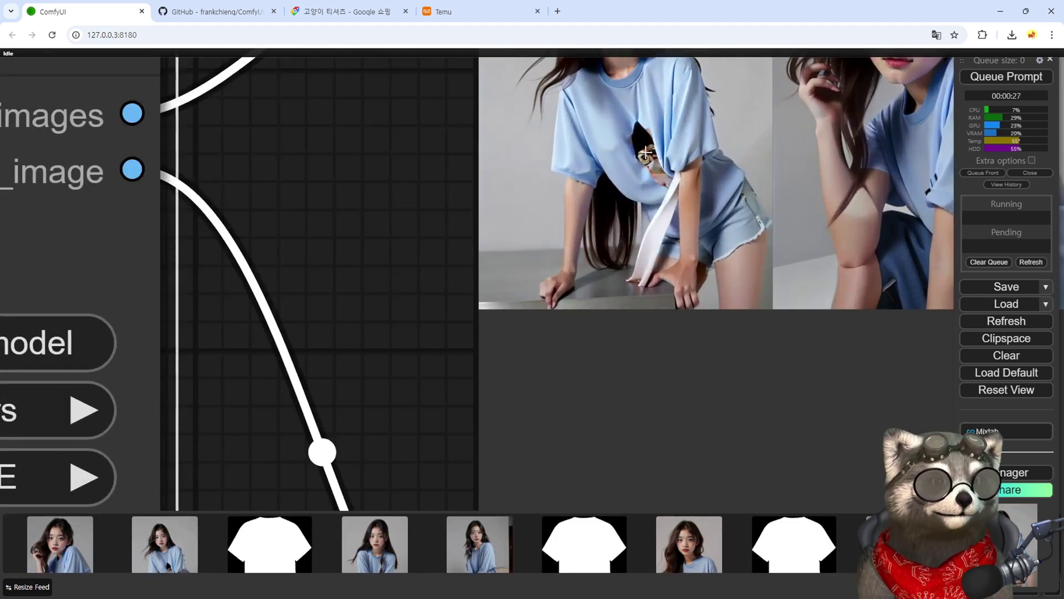
{"action": "scroll", "coordinate": [633, 191], "scroll_direction": "down", "scroll_amount": 9}
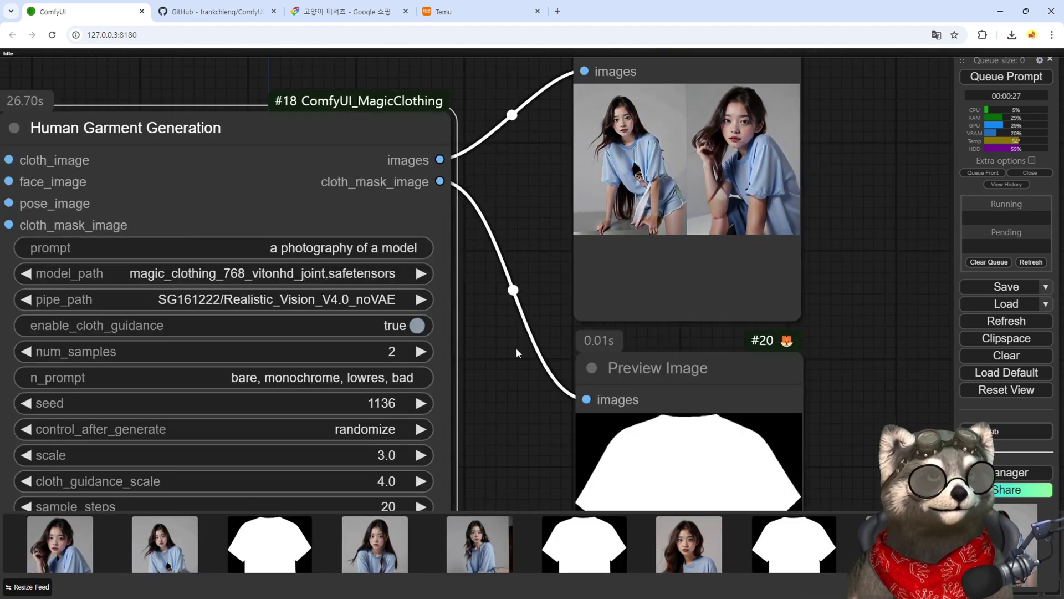
- Run the FaceID garment workflow again and examine the faces and T-shirts in the two-image preview up close
{"action": "scroll", "coordinate": [490, 374], "scroll_direction": "down", "scroll_amount": 5}
{"action": "key", "text": "ctrl+Return"}
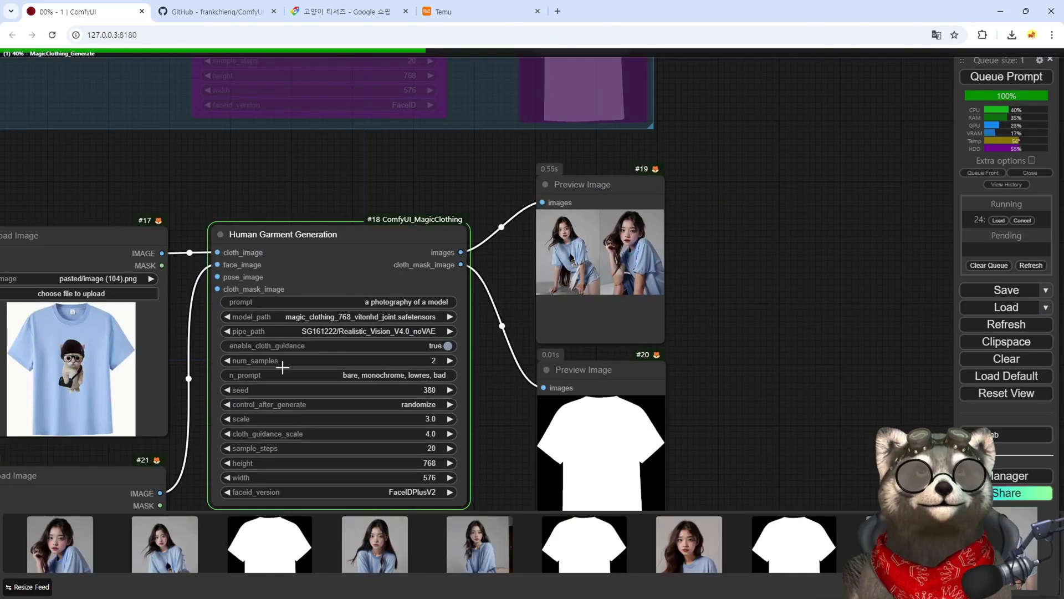
{"action": "scroll", "coordinate": [424, 360], "scroll_direction": "up", "scroll_amount": 5}
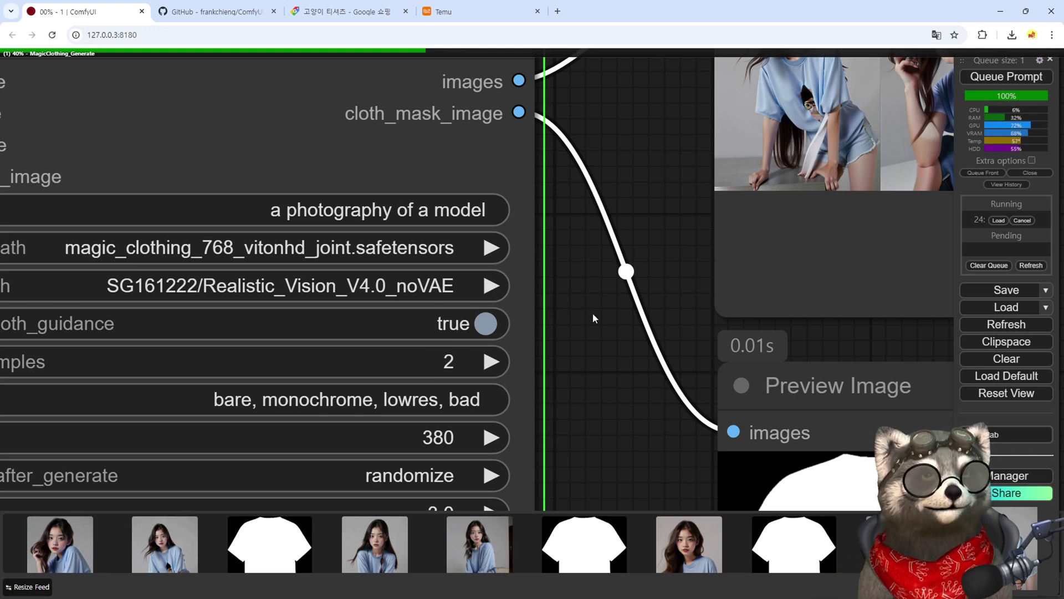
{"action": "scroll", "coordinate": [594, 313], "scroll_direction": "down", "scroll_amount": 6}
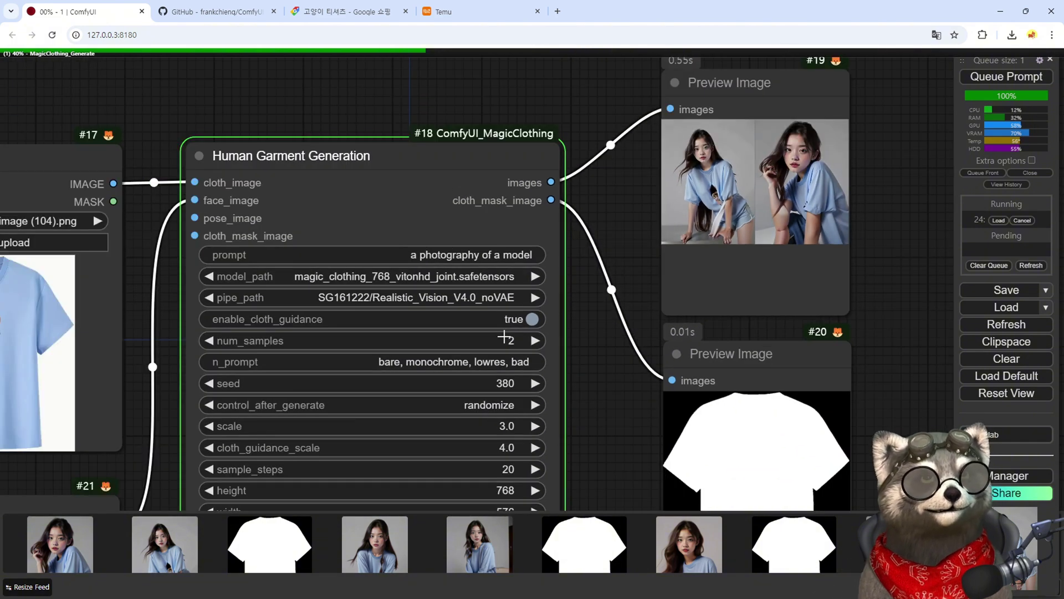
{"action": "scroll", "coordinate": [578, 314], "scroll_direction": "down", "scroll_amount": 6}
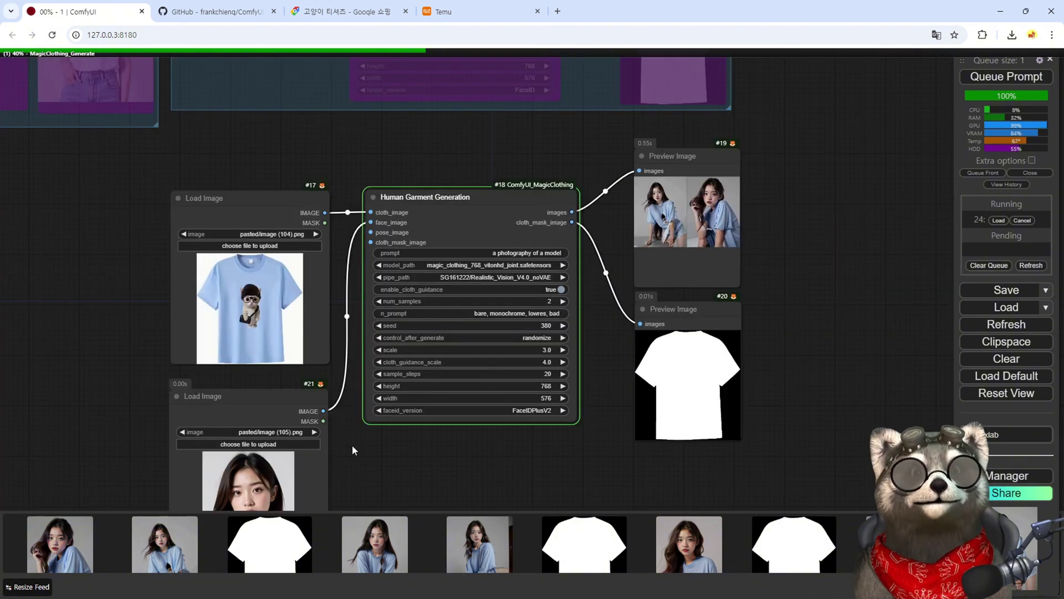
{"action": "left_click_drag", "start_coordinate": [351, 445], "coordinate": [341, 408]}
{"action": "scroll", "coordinate": [648, 151], "scroll_direction": "up", "scroll_amount": 10}
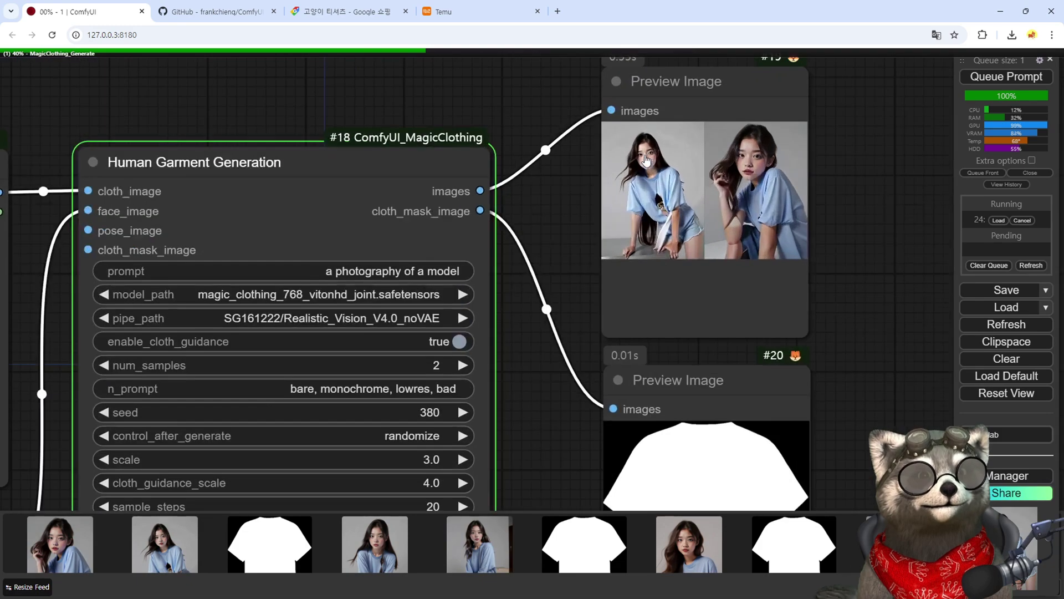
{"action": "scroll", "coordinate": [624, 140], "scroll_direction": "down", "scroll_amount": 5}
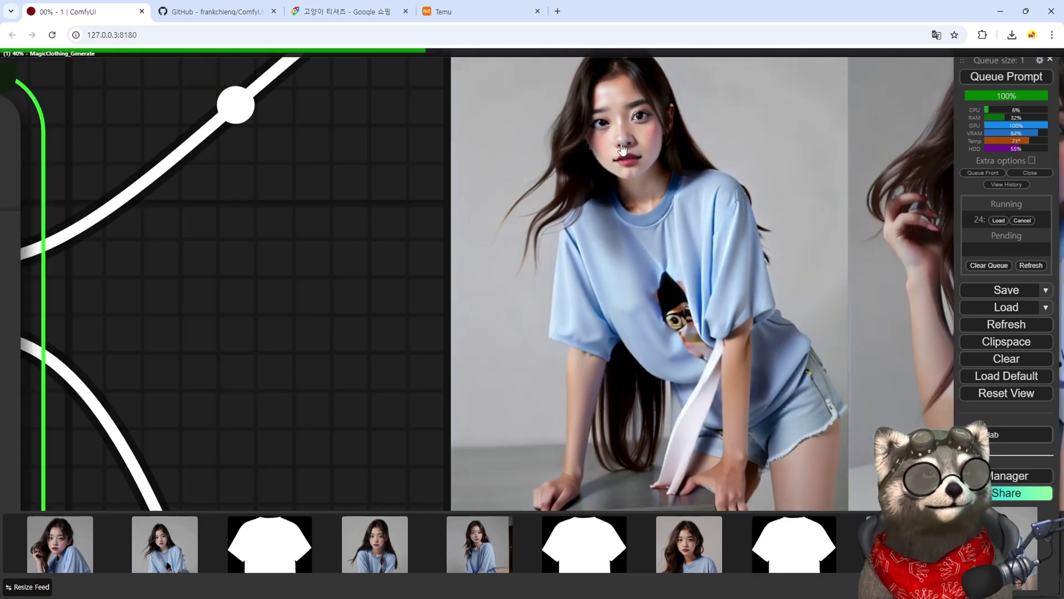
{"action": "scroll", "coordinate": [531, 212], "scroll_direction": "up", "scroll_amount": 3}
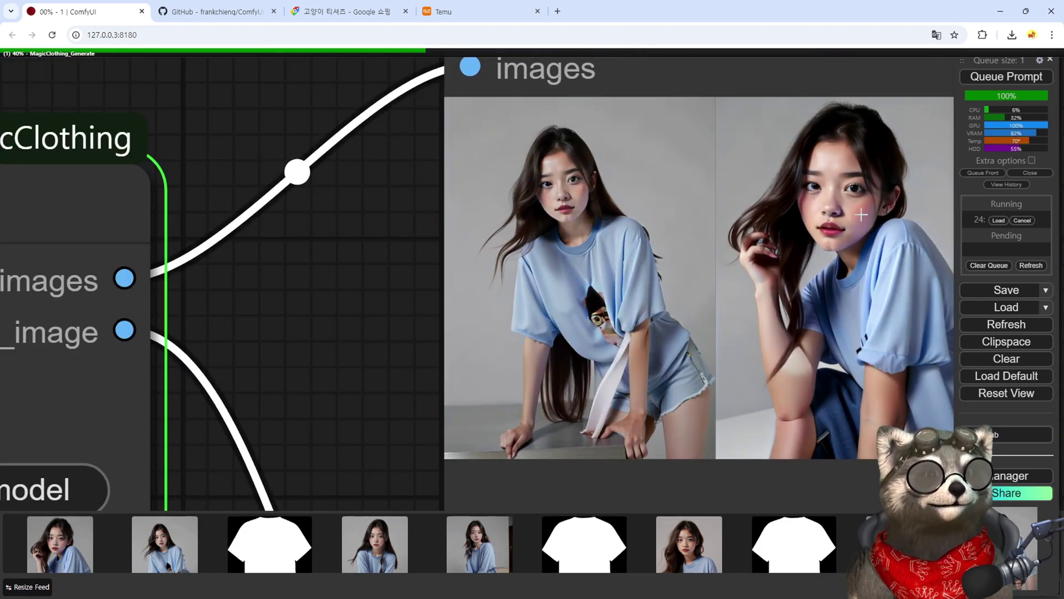
{"action": "scroll", "coordinate": [592, 242], "scroll_direction": "down", "scroll_amount": 5}
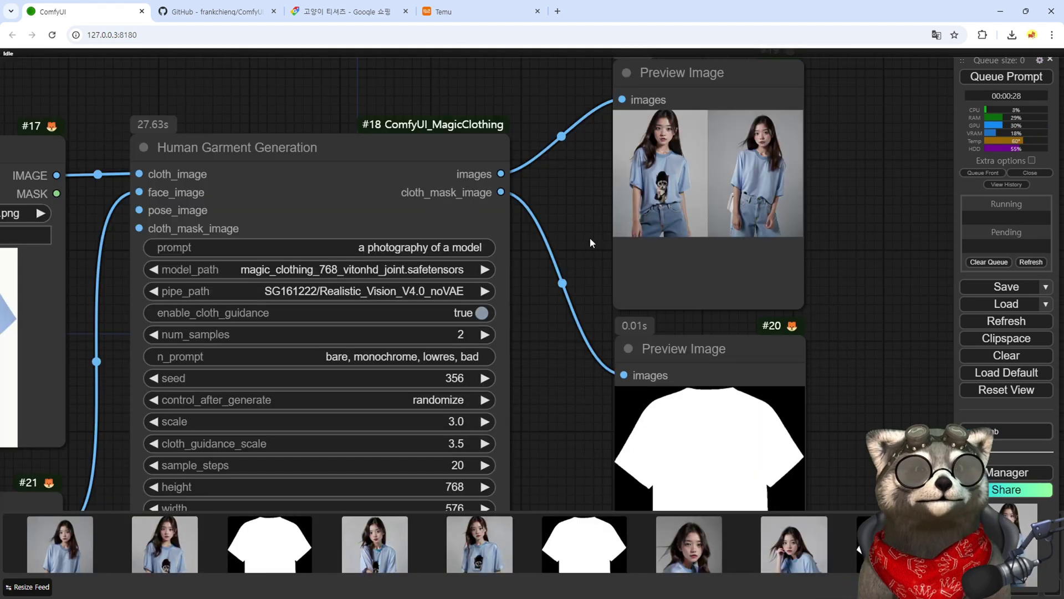
- Compare the newly generated faces and T-shirt print in the preview with the source portrait
{"action": "scroll", "coordinate": [581, 289], "scroll_direction": "up", "scroll_amount": 3}
{"action": "scroll", "coordinate": [581, 290], "scroll_direction": "up", "scroll_amount": 5}
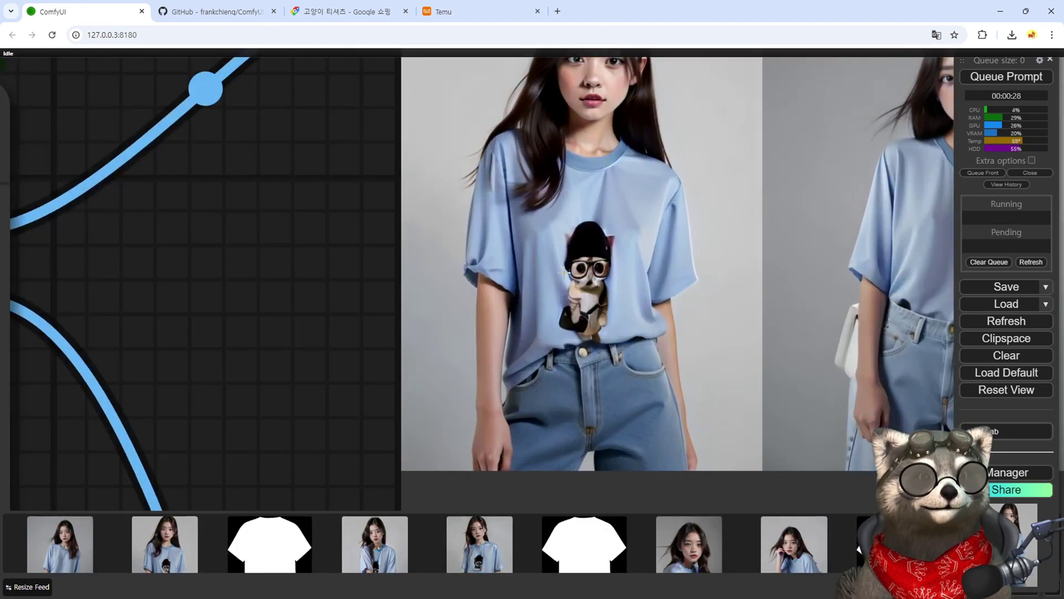
{"action": "scroll", "coordinate": [249, 307], "scroll_direction": "down", "scroll_amount": 3}
{"action": "scroll", "coordinate": [549, 408], "scroll_direction": "up", "scroll_amount": 2}
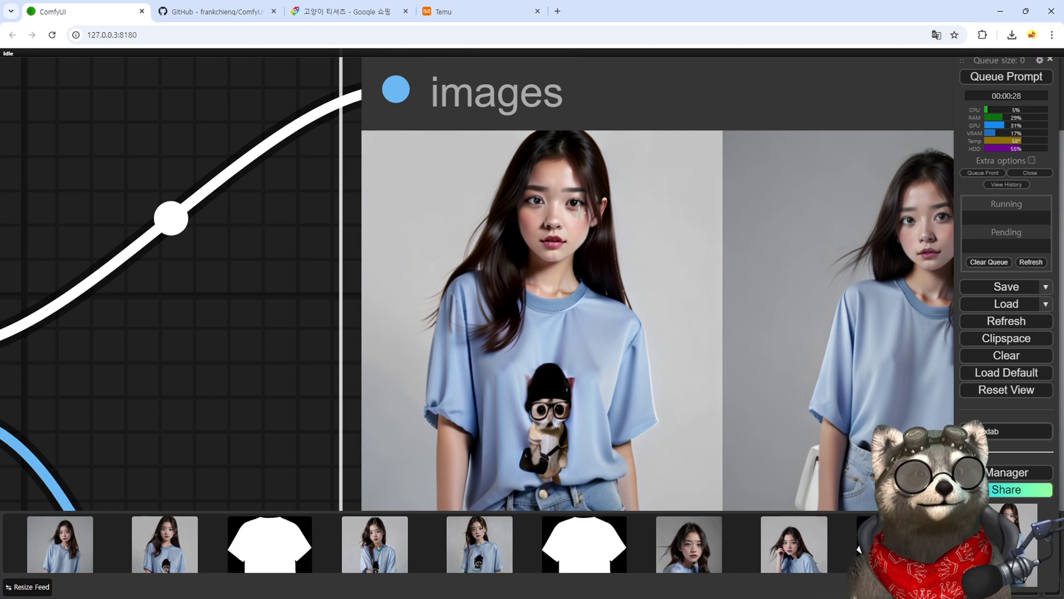
{"action": "scroll", "coordinate": [601, 247], "scroll_direction": "down", "scroll_amount": 4}
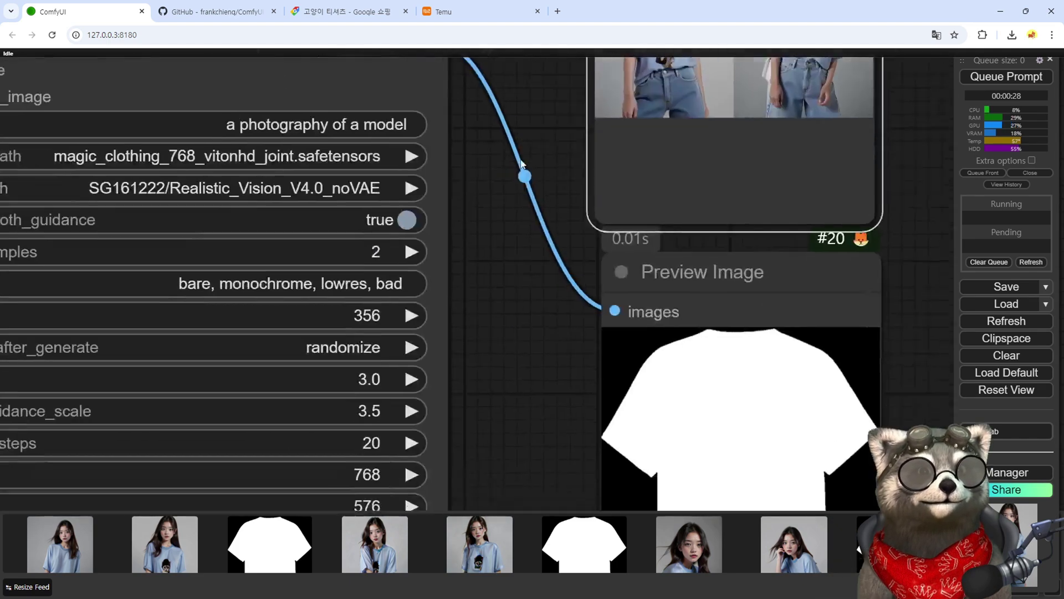
{"action": "left_click_drag", "start_coordinate": [481, 454], "coordinate": [658, 198]}
{"action": "scroll", "coordinate": [571, 297], "scroll_direction": "down", "scroll_amount": 6}
{"action": "left_click_drag", "start_coordinate": [294, 408], "coordinate": [404, 378]}
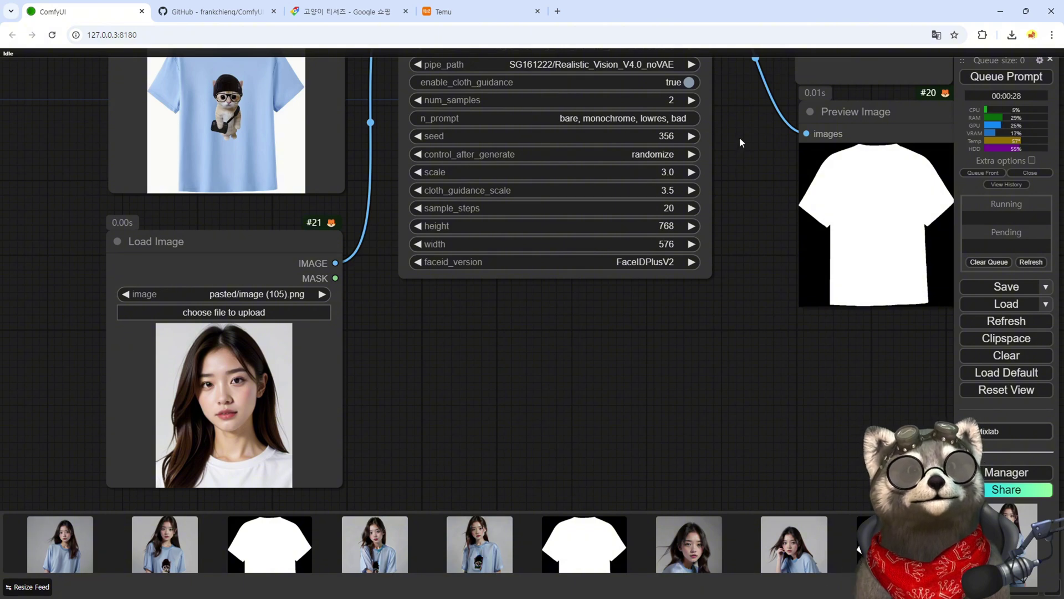
{"action": "scroll", "coordinate": [740, 143], "scroll_direction": "down", "scroll_amount": 2}
{"action": "left_click_drag", "start_coordinate": [740, 142], "coordinate": [598, 199]}
{"action": "scroll", "coordinate": [668, 200], "scroll_direction": "up", "scroll_amount": 8}
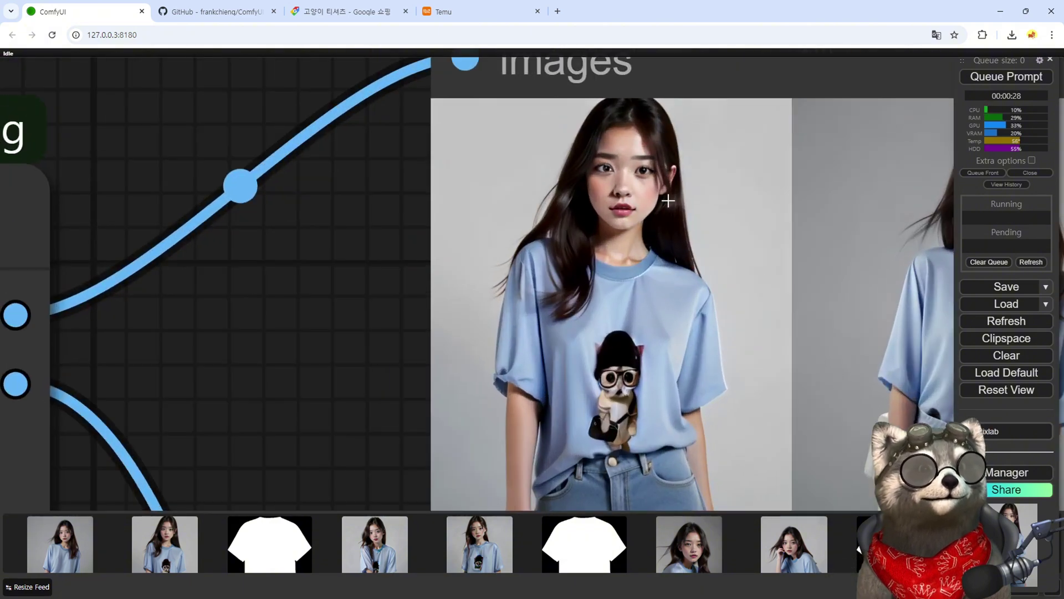
{"action": "scroll", "coordinate": [377, 344], "scroll_direction": "down", "scroll_amount": 3}
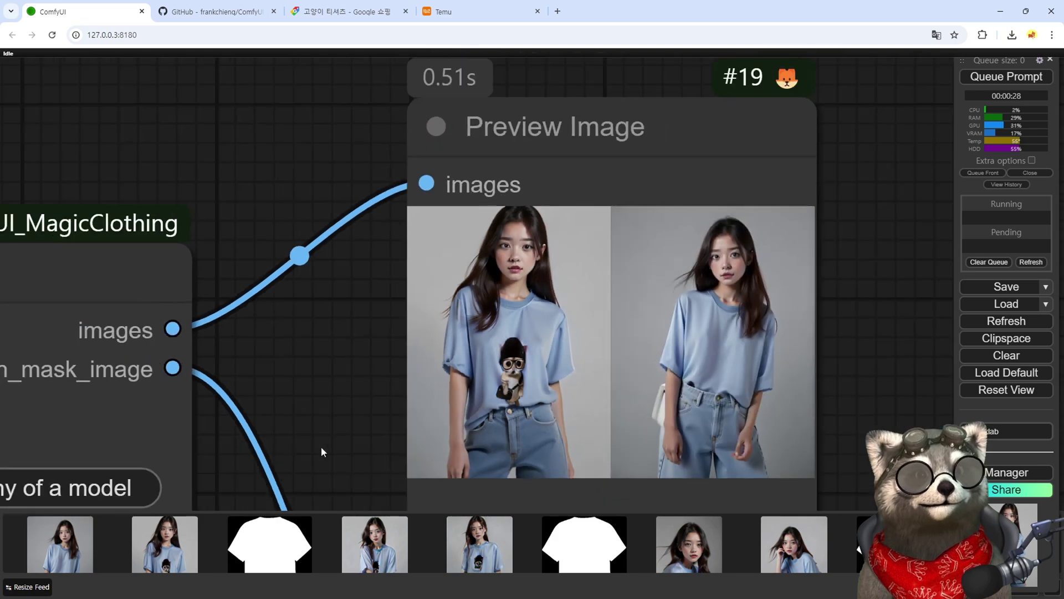
{"action": "left_click_drag", "start_coordinate": [324, 444], "coordinate": [417, 281]}
{"action": "left_click_drag", "start_coordinate": [275, 497], "coordinate": [435, 305]}
{"action": "scroll", "coordinate": [433, 302], "scroll_direction": "down", "scroll_amount": 6}
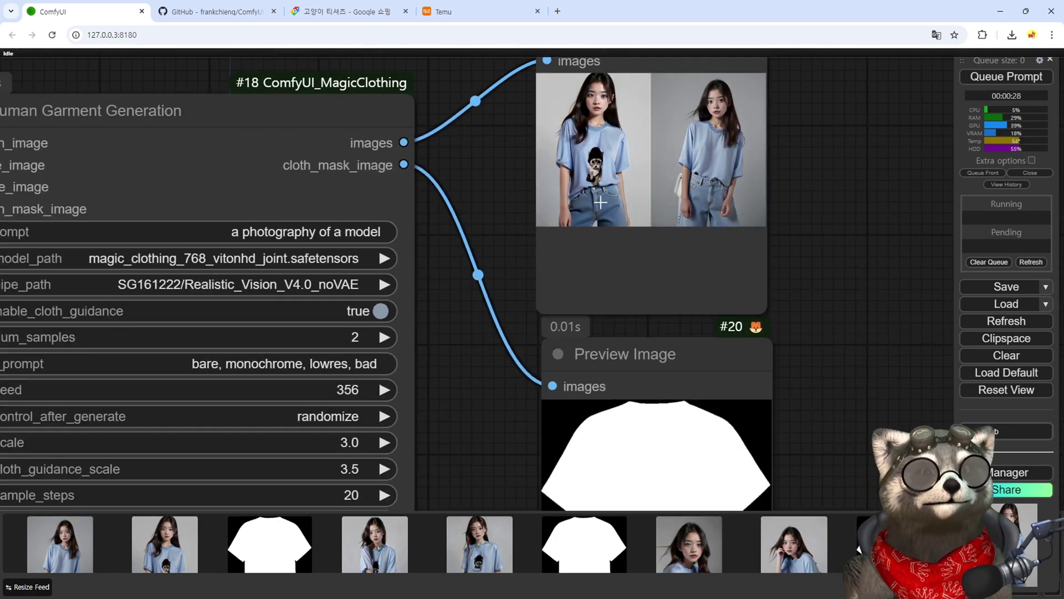
- Move the garment and face Load Image nodes up so they stack closely beside the Human Garment Generation node
{"action": "scroll", "coordinate": [489, 422], "scroll_direction": "down", "scroll_amount": 3}
{"action": "left_click_drag", "start_coordinate": [486, 458], "coordinate": [584, 221]}
{"action": "scroll", "coordinate": [473, 341], "scroll_direction": "down", "scroll_amount": 5}
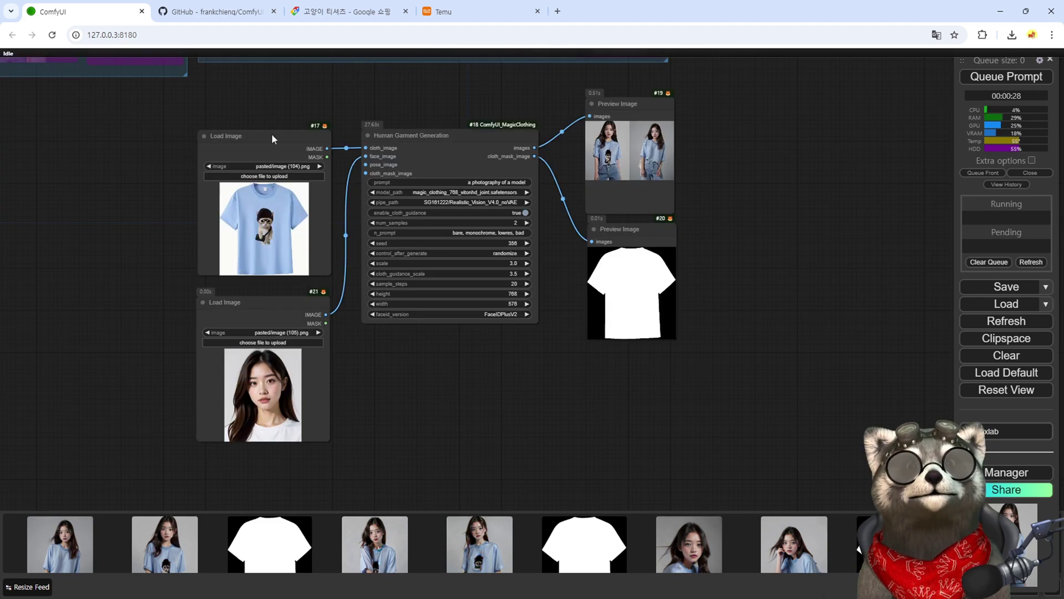
{"action": "left_click", "coordinate": [276, 93]}
{"action": "left_click_drag", "start_coordinate": [275, 93], "coordinate": [279, 94]}
{"action": "left_click_drag", "start_coordinate": [271, 305], "coordinate": [270, 251]}
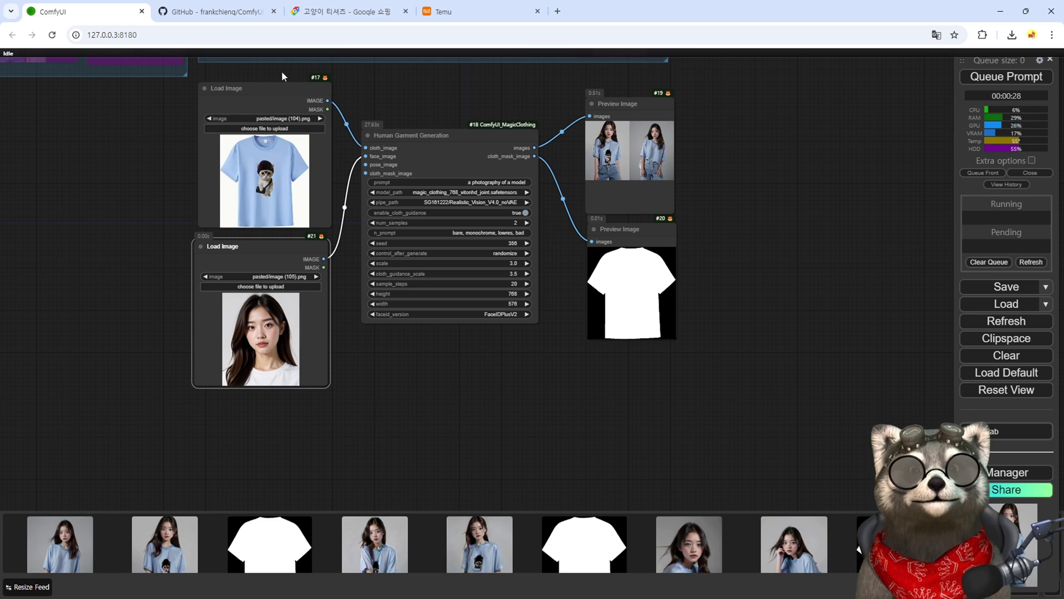
- Group the two Load Image nodes, the Human Garment Generation node and both previews under the title faceid
{"action": "left_click_drag", "start_coordinate": [282, 71], "coordinate": [646, 358]}
{"action": "key", "text": "ctrl+g"}
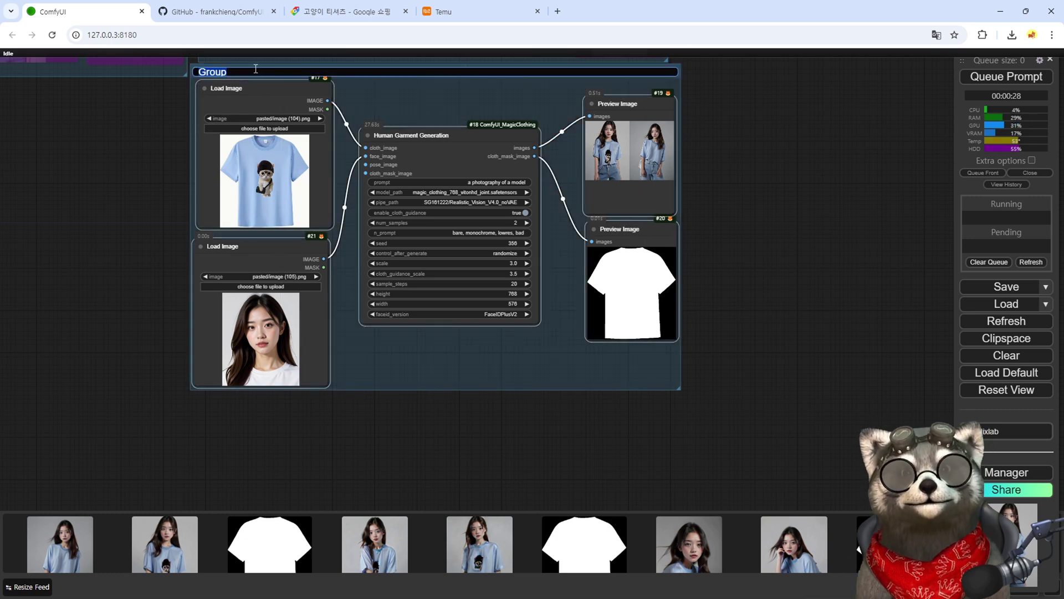
{"action": "type", "text": "faceid"}
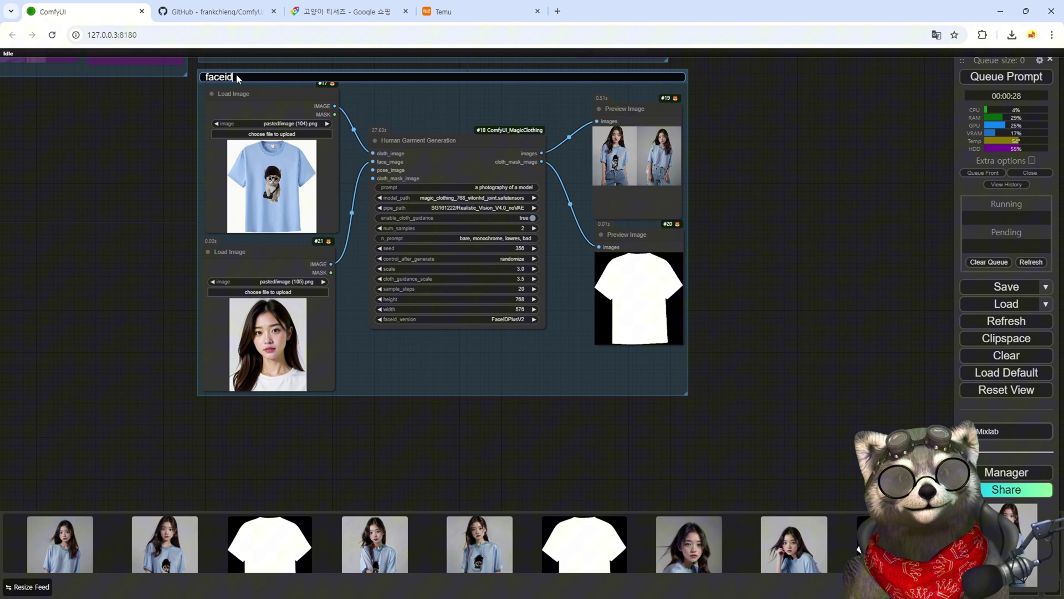
{"action": "key", "text": "Return"}
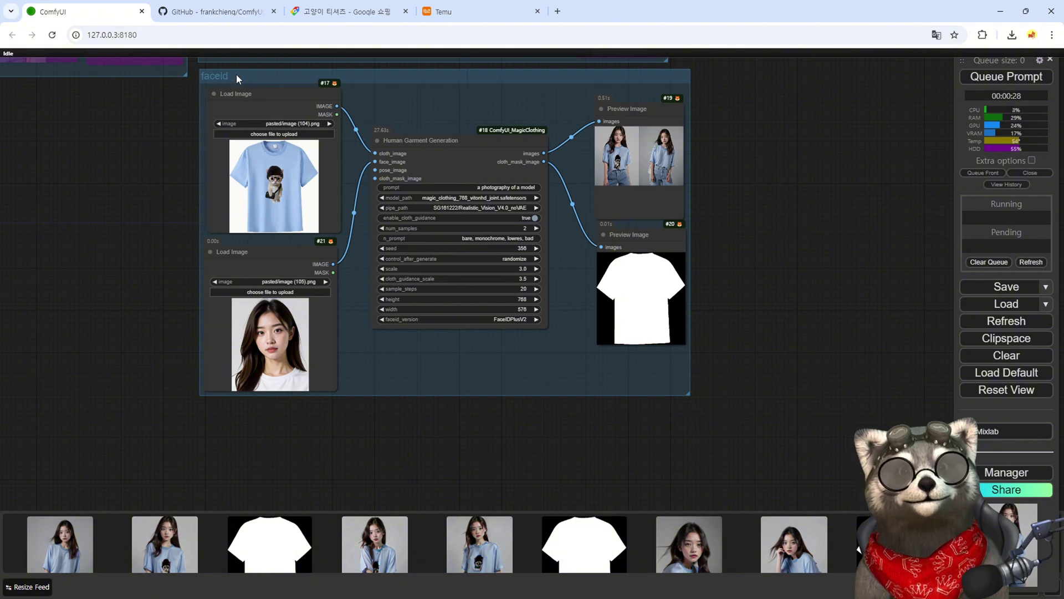
- Move the Fast Groups Bypasser node down beside the lower part of the faceid group and disable the faceid group
{"action": "left_click_drag", "start_coordinate": [174, 267], "coordinate": [412, 508]}
{"action": "left_click_drag", "start_coordinate": [86, 364], "coordinate": [481, 454]}
{"action": "left_click_drag", "start_coordinate": [201, 134], "coordinate": [721, 481]}
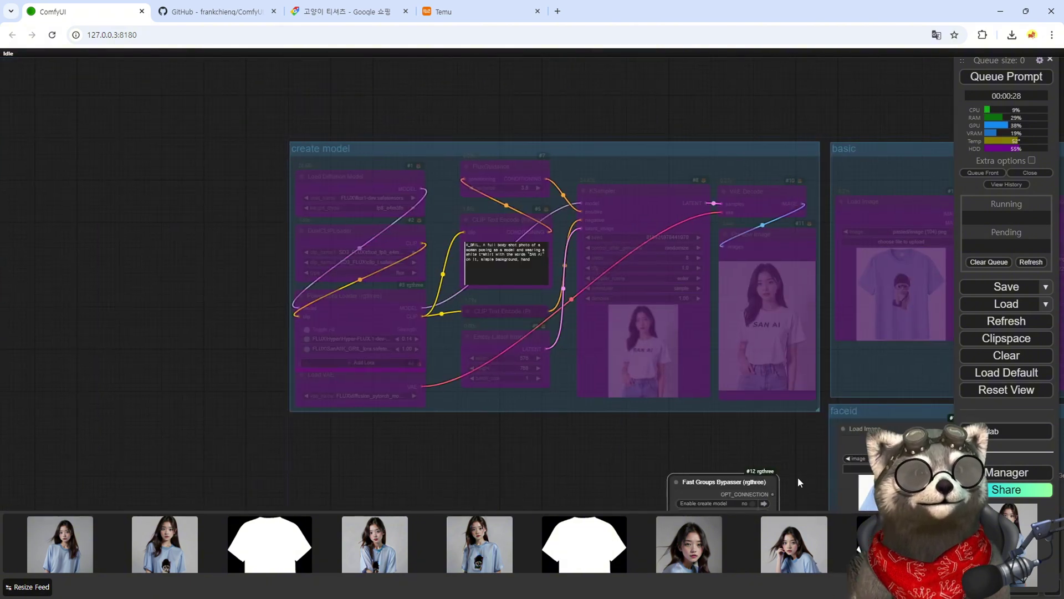
{"action": "left_click_drag", "start_coordinate": [806, 469], "coordinate": [567, 191]}
{"action": "left_click_drag", "start_coordinate": [516, 196], "coordinate": [518, 221]}
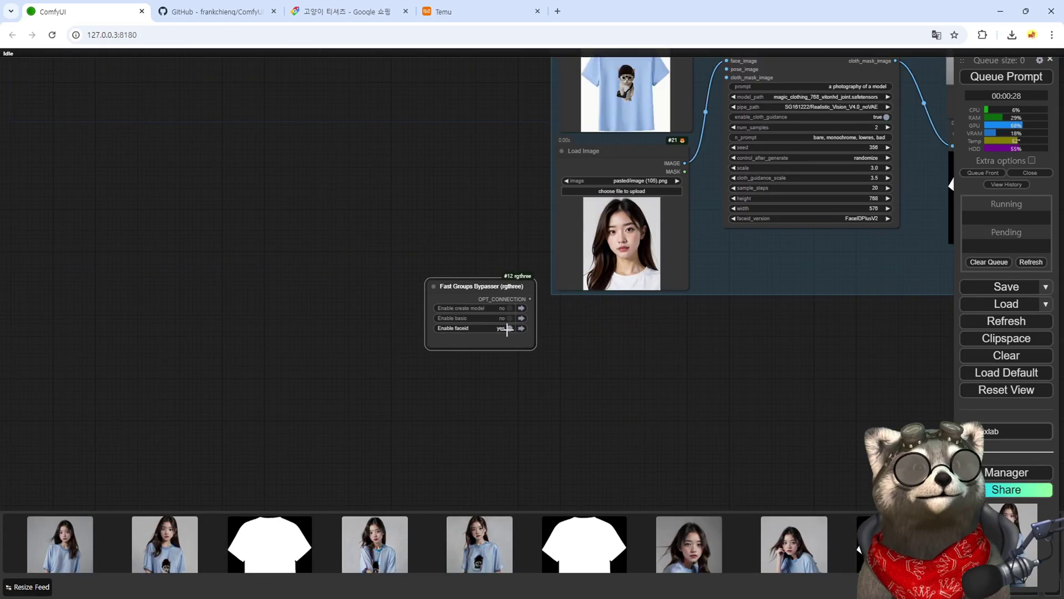
{"action": "left_click", "coordinate": [507, 327]}
- Duplicate all nodes of the faceid group into the empty area below it and take the copies out of bypass
{"action": "left_click_drag", "start_coordinate": [713, 377], "coordinate": [563, 452]}
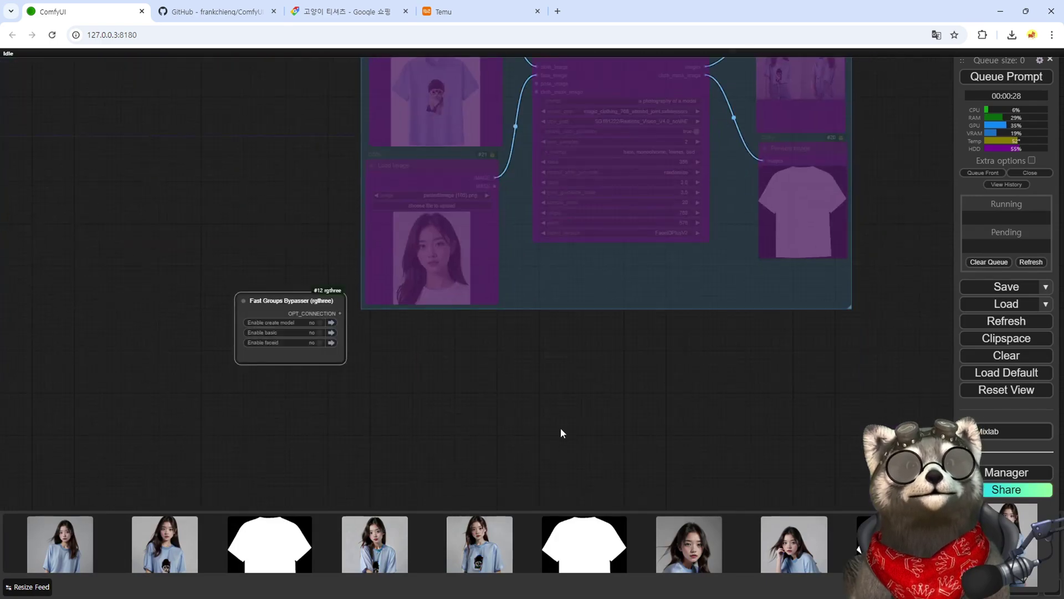
{"action": "left_click_drag", "start_coordinate": [737, 375], "coordinate": [345, 87]}
{"action": "scroll", "coordinate": [361, 275], "scroll_direction": "down", "scroll_amount": 5}
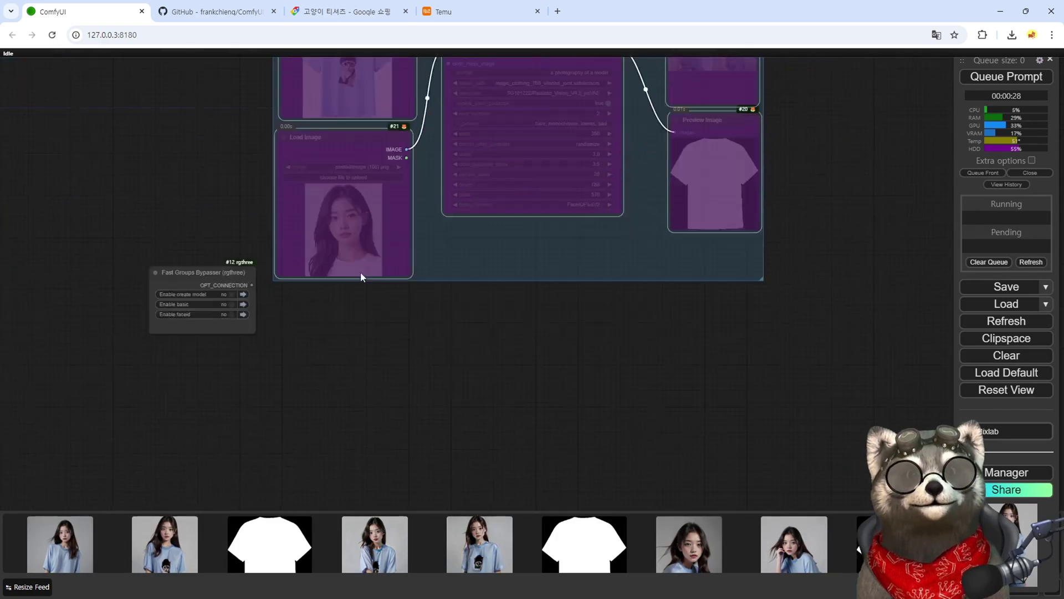
{"action": "key", "text": "ctrl+v"}
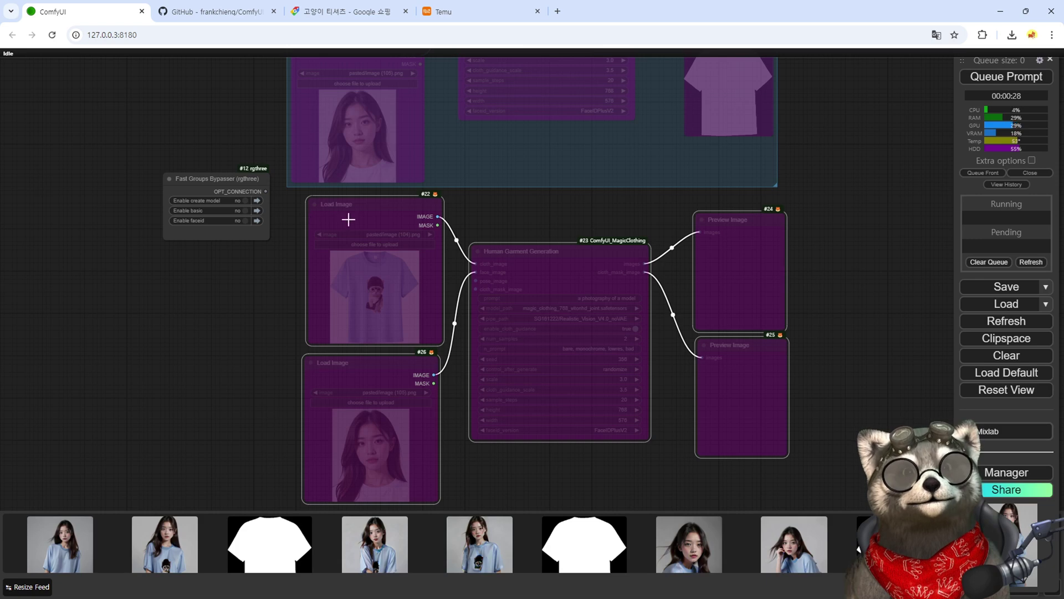
{"action": "left_click_drag", "start_coordinate": [521, 248], "coordinate": [510, 253]}
{"action": "left_click", "coordinate": [438, 419]}
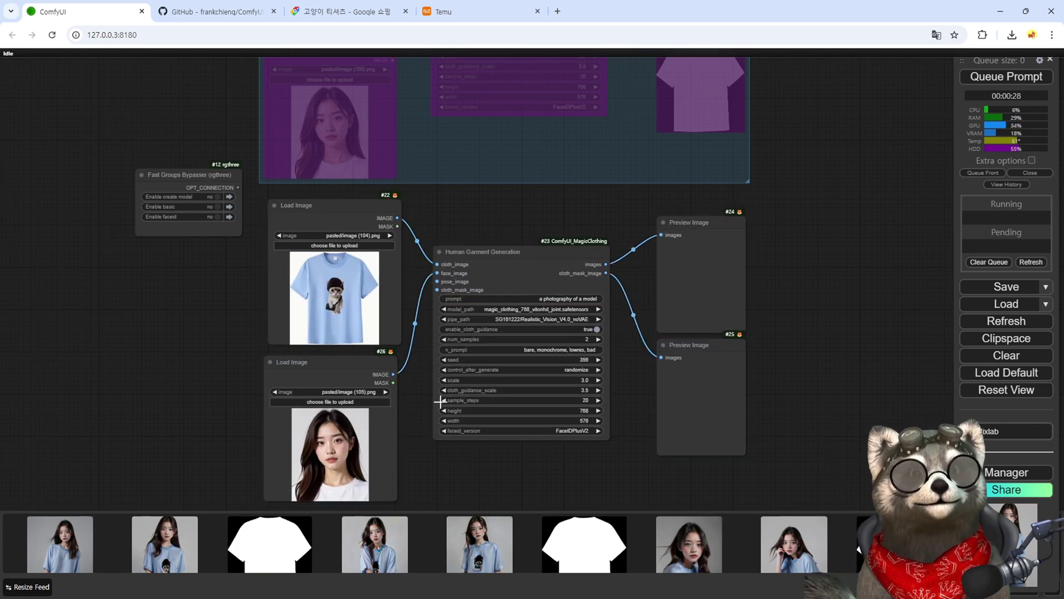
- Add an OpenPose Pose node feeding pose_image of the copied Human Garment Generation node and place it below the face image
{"action": "scroll", "coordinate": [438, 347], "scroll_direction": "down", "scroll_amount": 3}
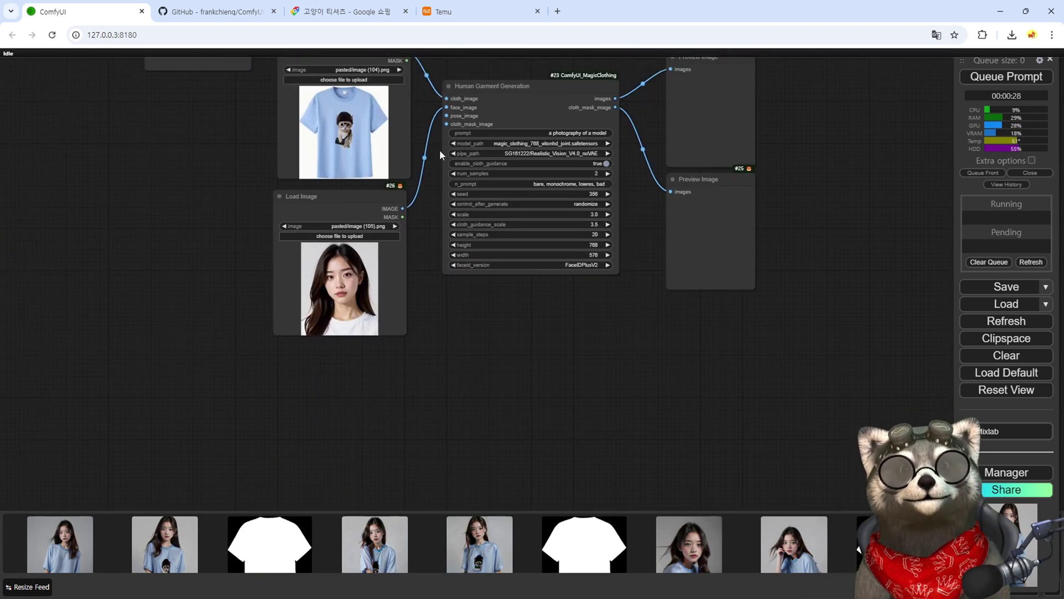
{"action": "left_click_drag", "start_coordinate": [444, 114], "coordinate": [360, 393]}
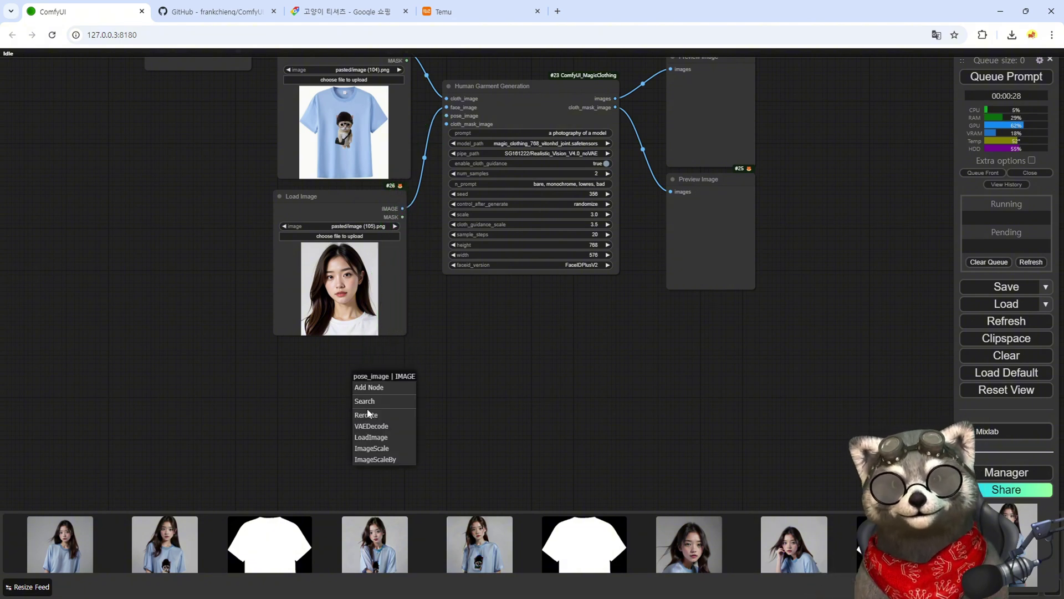
{"action": "left_click", "coordinate": [365, 401]}
{"action": "type", "text": "open"}
{"action": "key", "text": "Return"}
{"action": "left_click_drag", "start_coordinate": [363, 369], "coordinate": [331, 359]}
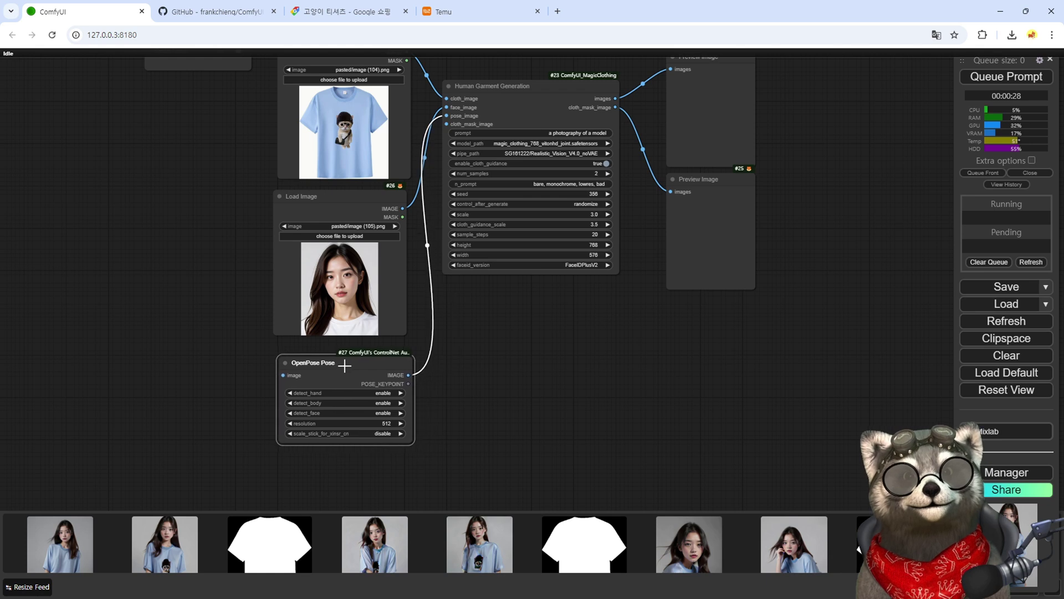
- Set the OpenPose Pose node's resolution to 768
{"action": "scroll", "coordinate": [421, 413], "scroll_direction": "up", "scroll_amount": 4}
{"action": "left_click_drag", "start_coordinate": [417, 392], "coordinate": [446, 357]}
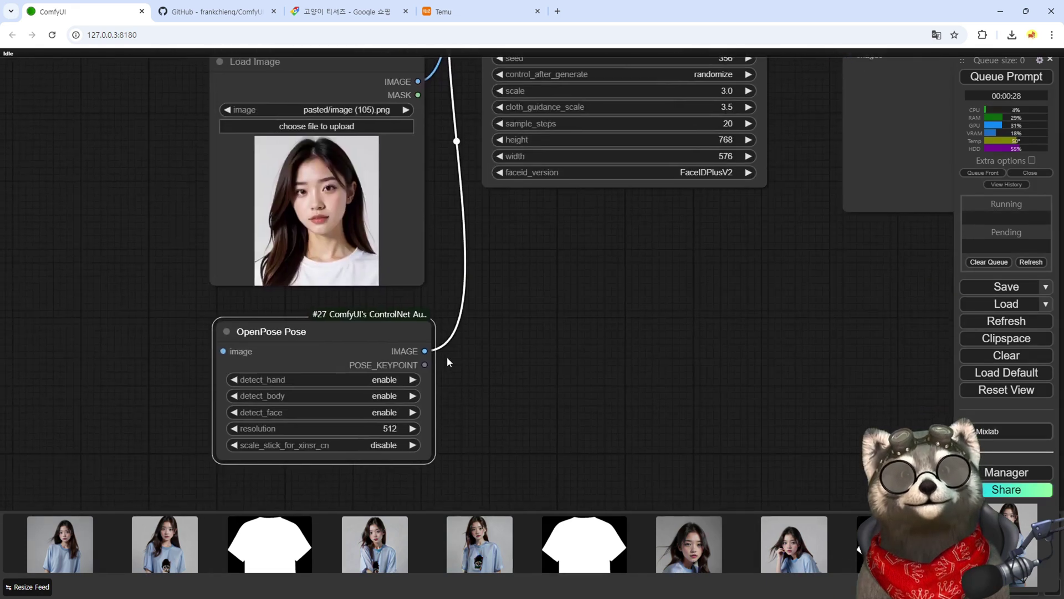
{"action": "left_click_drag", "start_coordinate": [534, 396], "coordinate": [557, 363]}
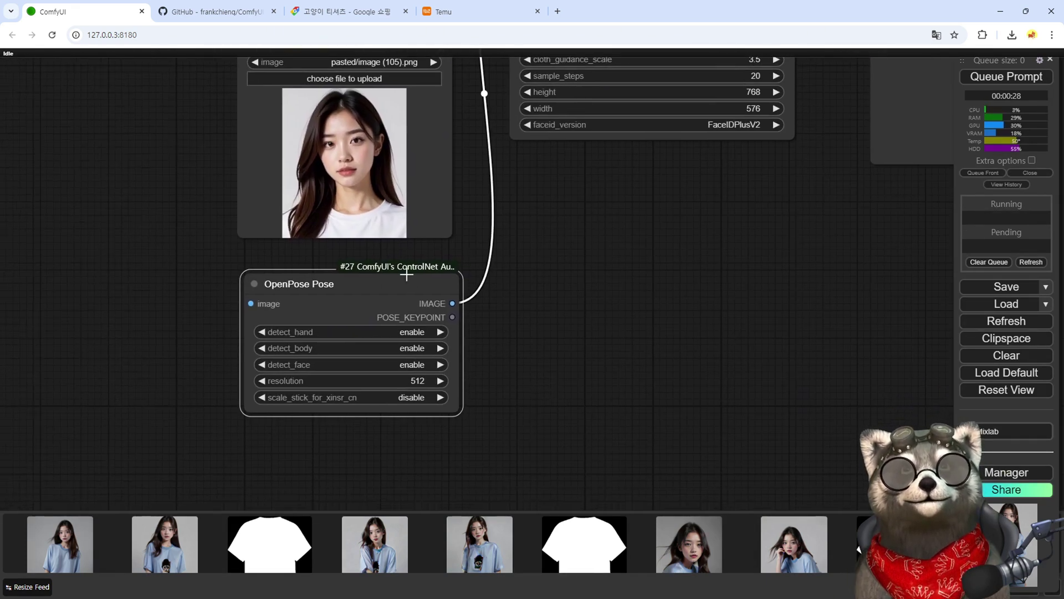
{"action": "left_click", "coordinate": [417, 383]}
{"action": "type", "text": "712"}
{"action": "key", "text": "Return"}
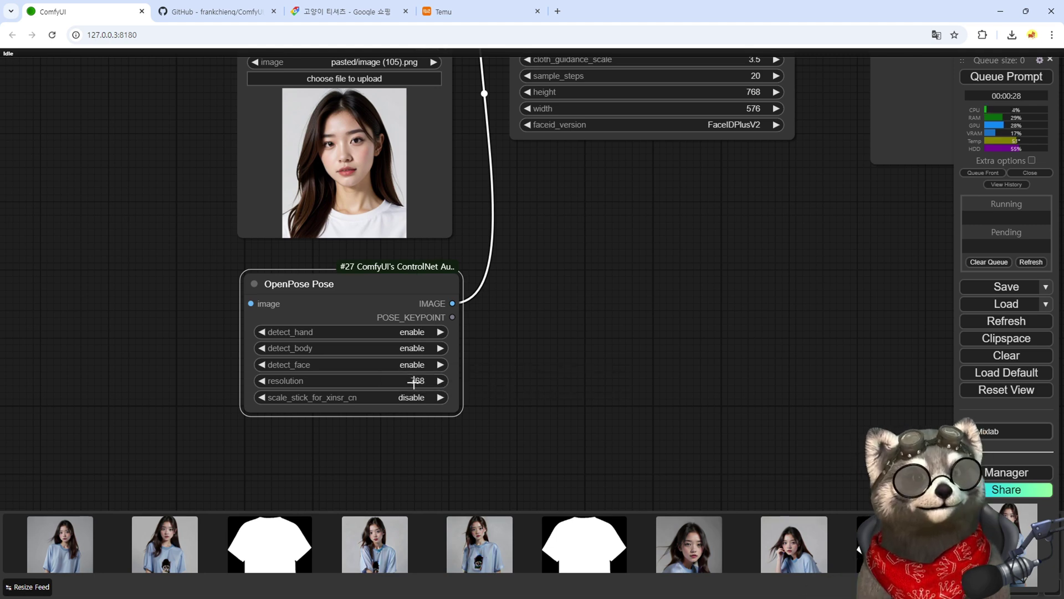
- Connect a new Load Image node to the OpenPose Pose input, and copy the model picture from the create model group's preview
{"action": "left_click_drag", "start_coordinate": [122, 320], "coordinate": [360, 322]}
{"action": "left_click_drag", "start_coordinate": [488, 305], "coordinate": [302, 288]}
{"action": "left_click", "coordinate": [434, 352]}
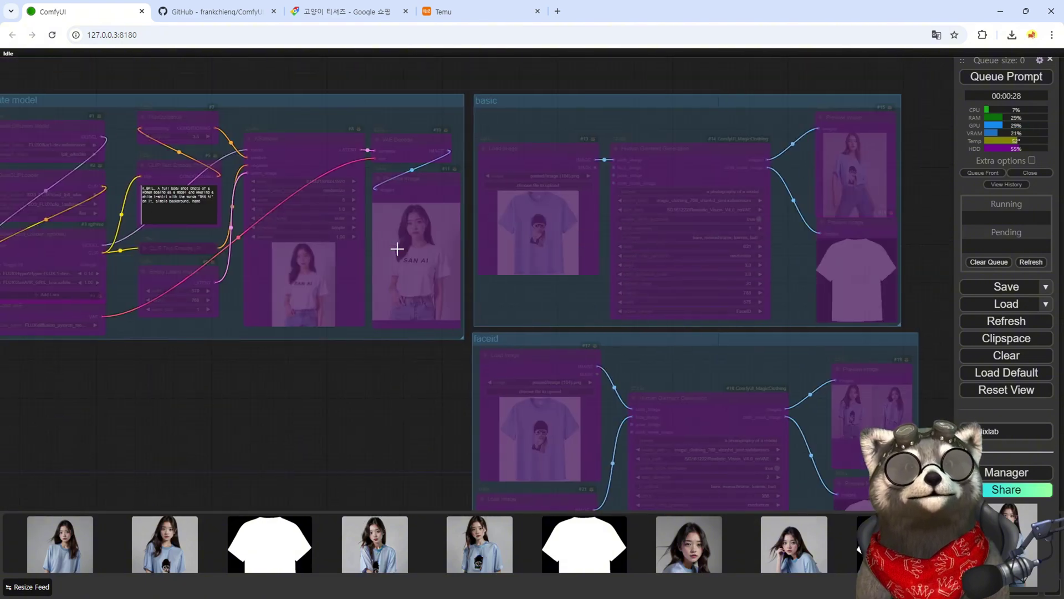
{"action": "right_click", "coordinate": [397, 249]}
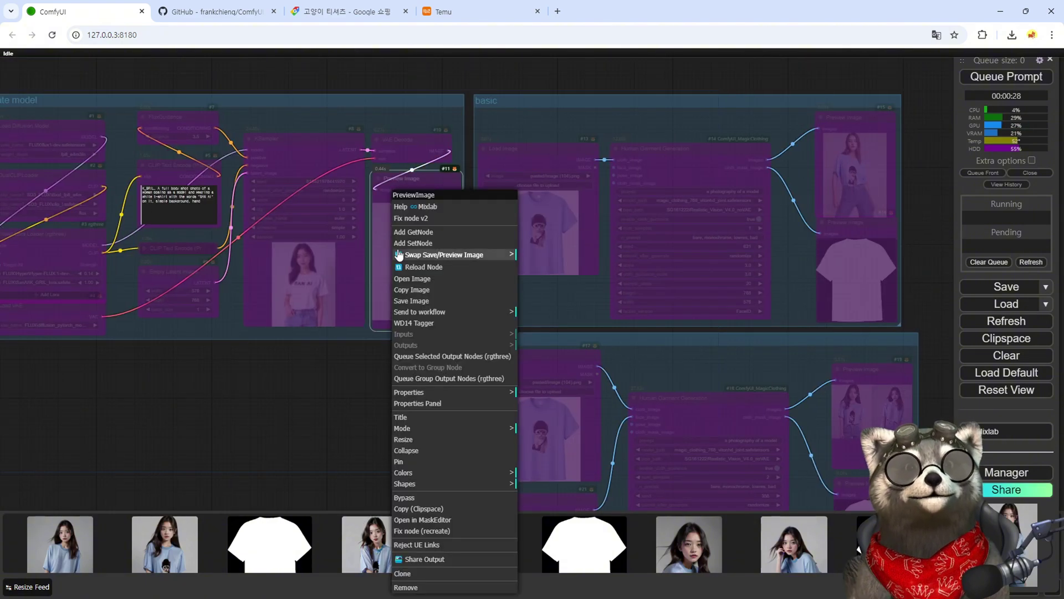
{"action": "left_click", "coordinate": [423, 290]}
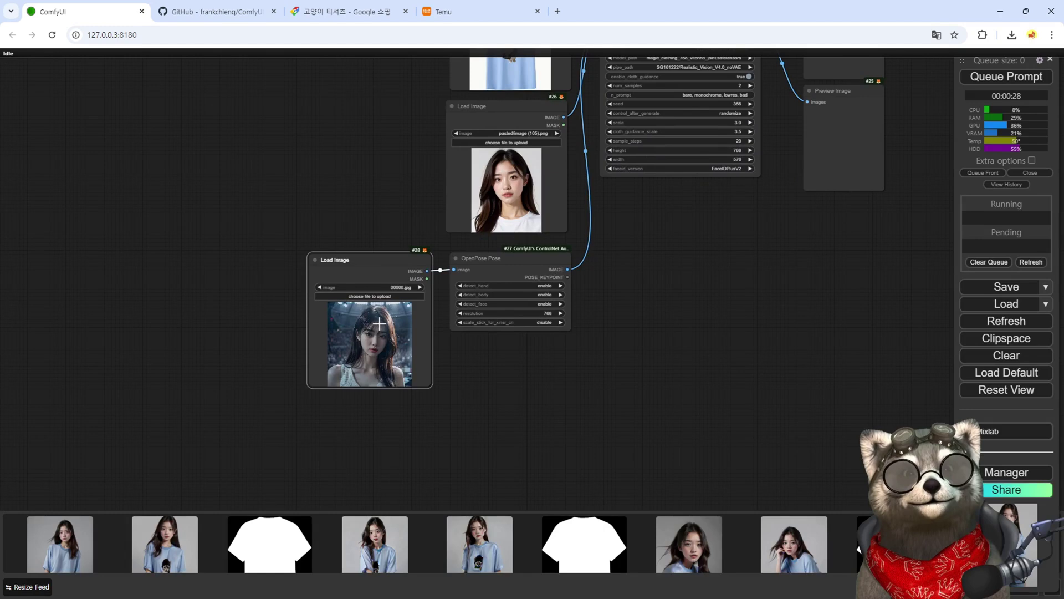
- Paste the copied model picture into the pose Load Image node and add a Preview Image node to the OpenPose Pose image output
{"action": "key", "text": "ctrl+v"}
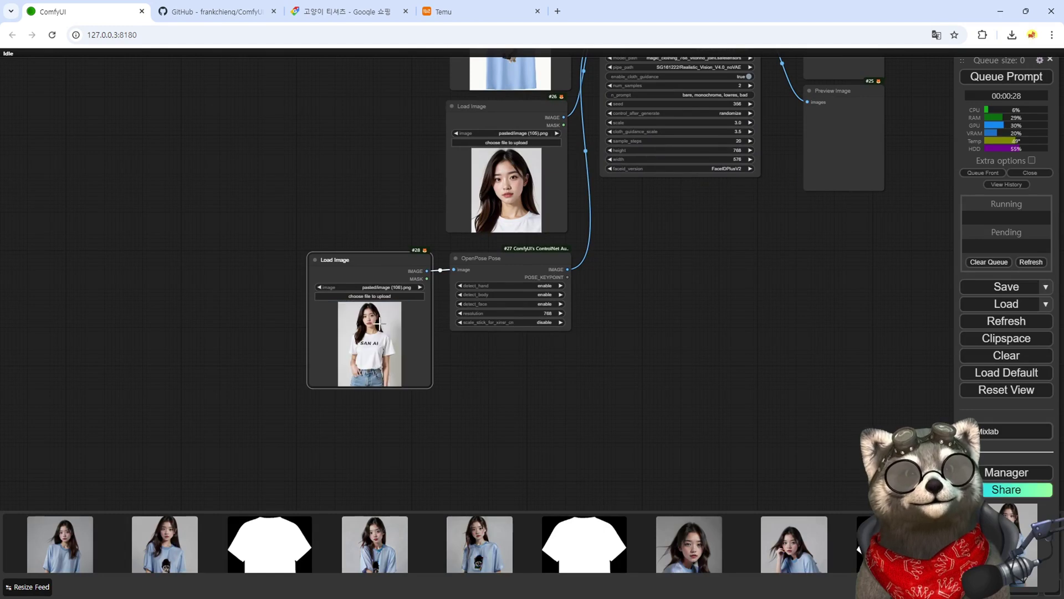
{"action": "left_click_drag", "start_coordinate": [637, 290], "coordinate": [515, 315]}
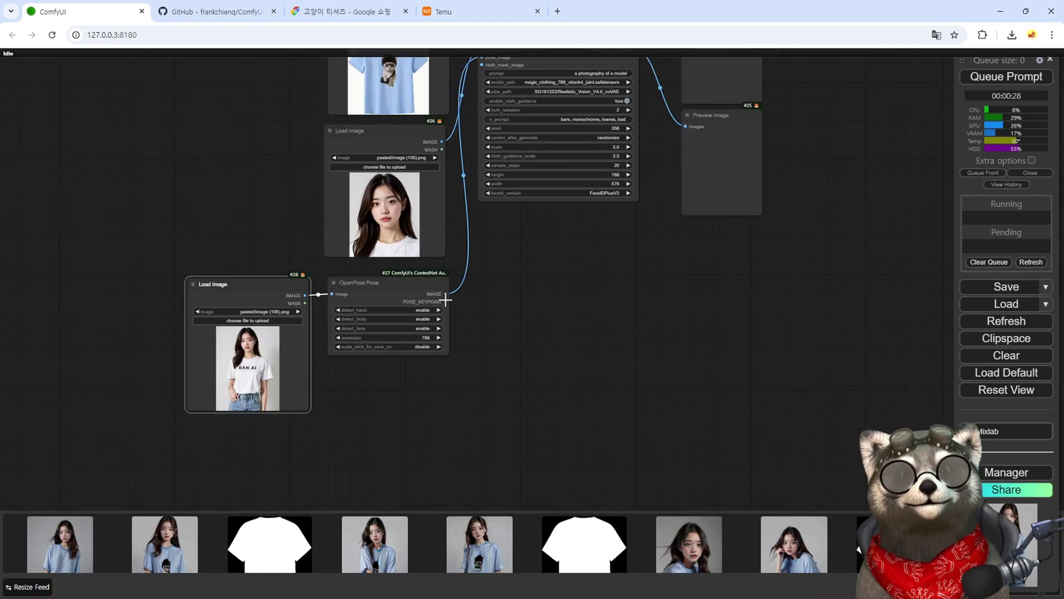
{"action": "left_click_drag", "start_coordinate": [445, 293], "coordinate": [488, 282]}
{"action": "left_click", "coordinate": [506, 368]}
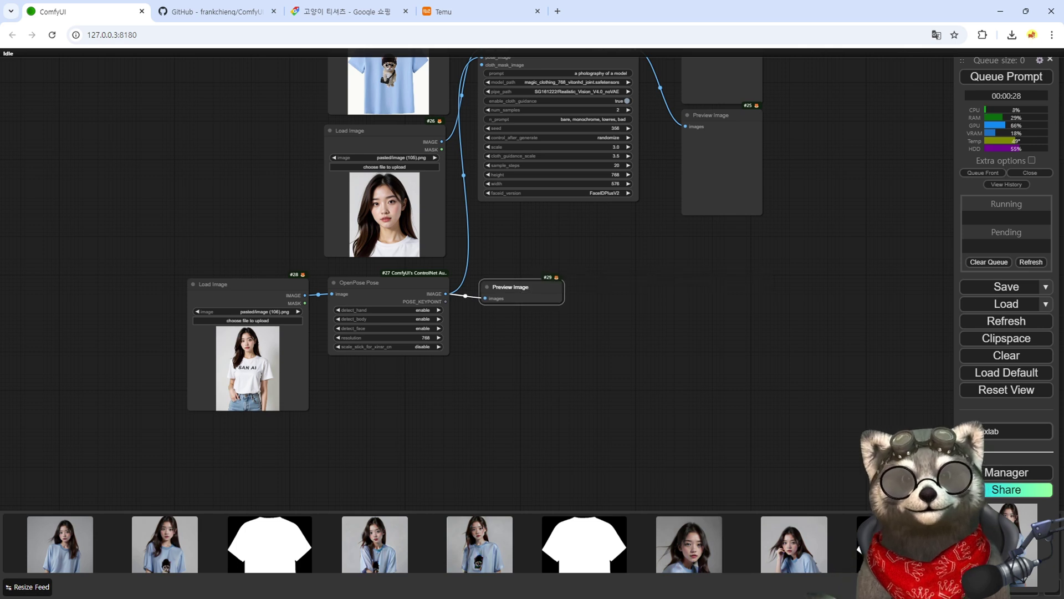
- Line up the pose Load Image, OpenPose Pose and Preview Image nodes below the face image, and queue the workflow
{"action": "left_click_drag", "start_coordinate": [431, 289], "coordinate": [430, 391]}
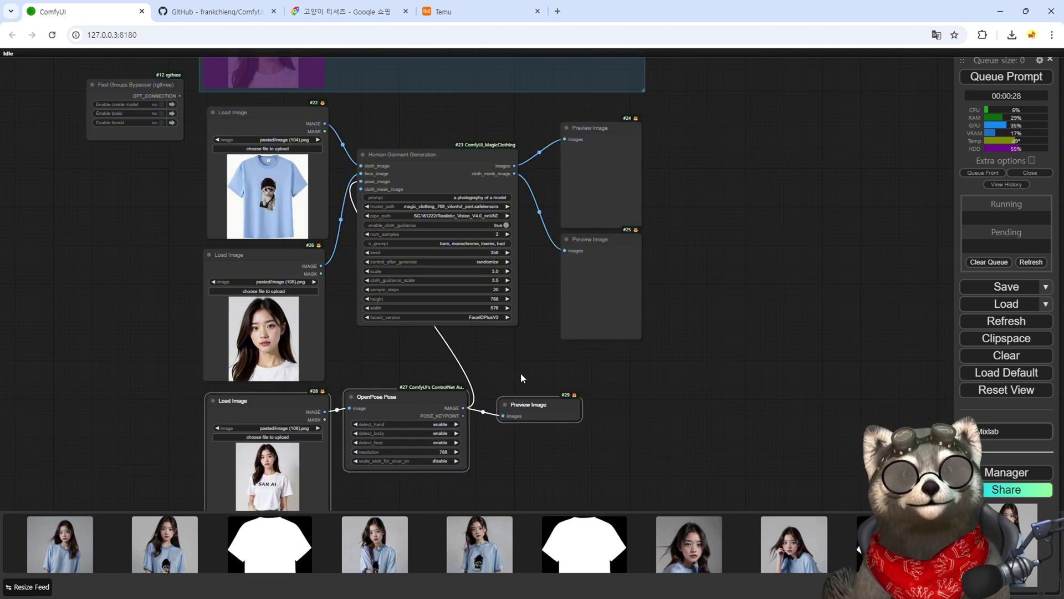
{"action": "left_click_drag", "start_coordinate": [520, 372], "coordinate": [493, 358]}
{"action": "scroll", "coordinate": [494, 358], "scroll_direction": "down", "scroll_amount": 4}
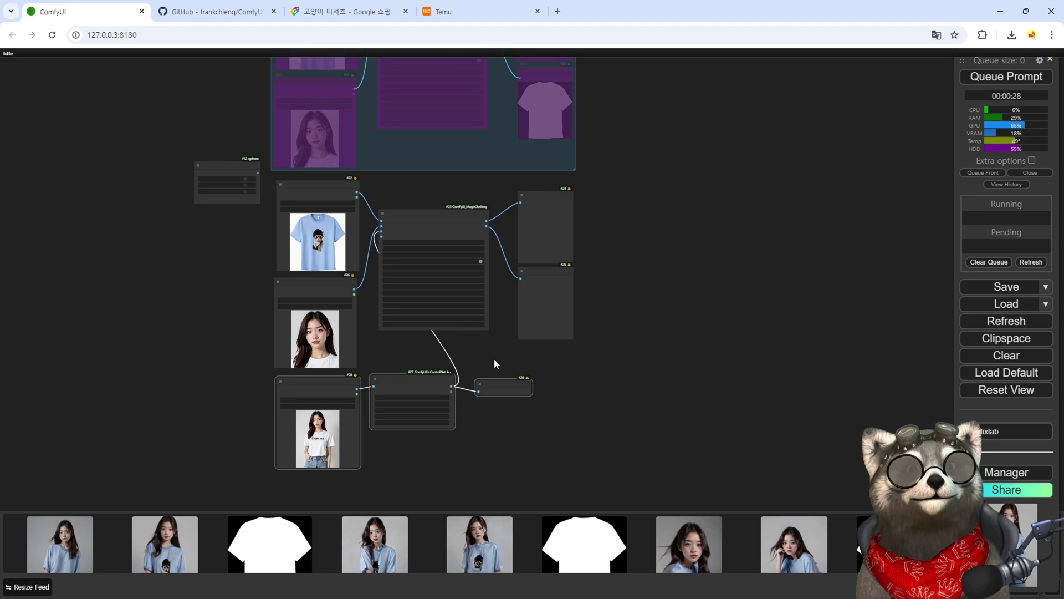
{"action": "key", "text": "ctrl+Return"}
{"action": "scroll", "coordinate": [494, 358], "scroll_direction": "up", "scroll_amount": 8}
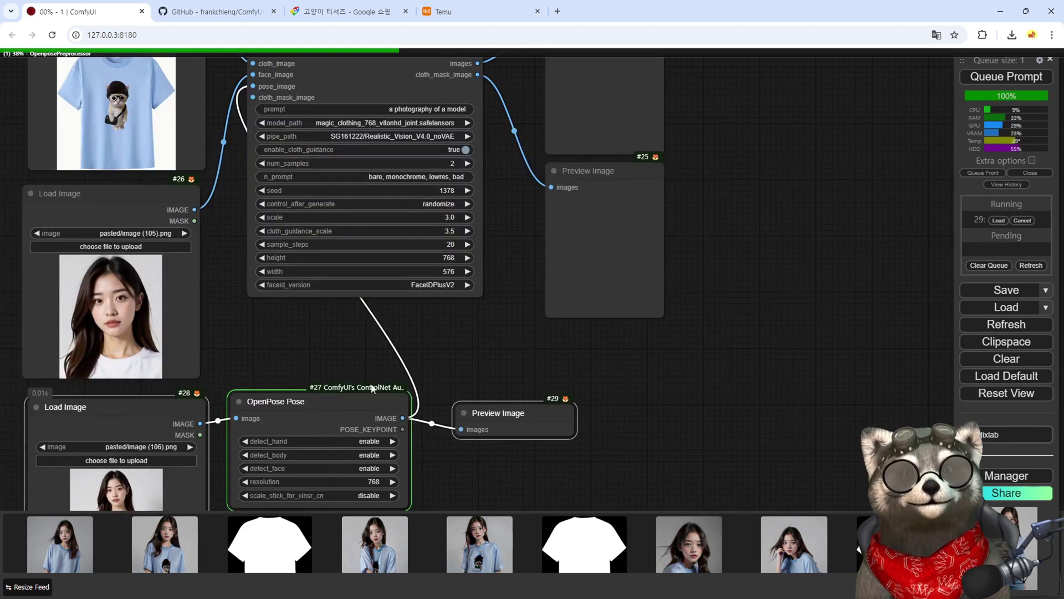
{"action": "scroll", "coordinate": [329, 401], "scroll_direction": "down", "scroll_amount": 4}
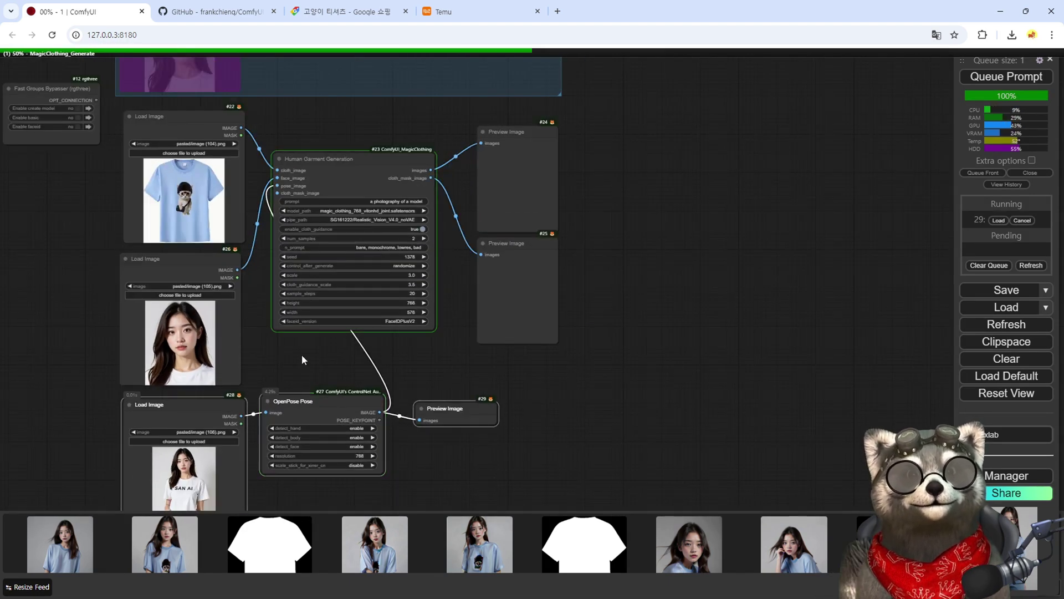
{"action": "scroll", "coordinate": [302, 354], "scroll_direction": "up", "scroll_amount": 1}
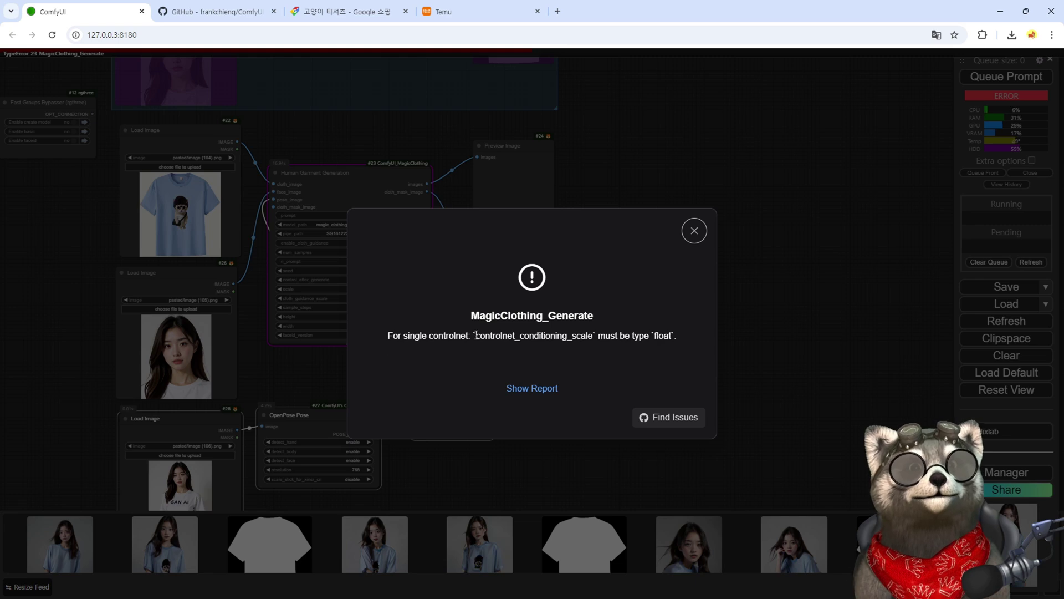
- Examine the MagicClothing_Generate error about controlnet_conditioning_scale and its full report, and close the report
{"action": "left_click_drag", "start_coordinate": [476, 335], "coordinate": [672, 335]}
{"action": "left_click", "coordinate": [473, 337]}
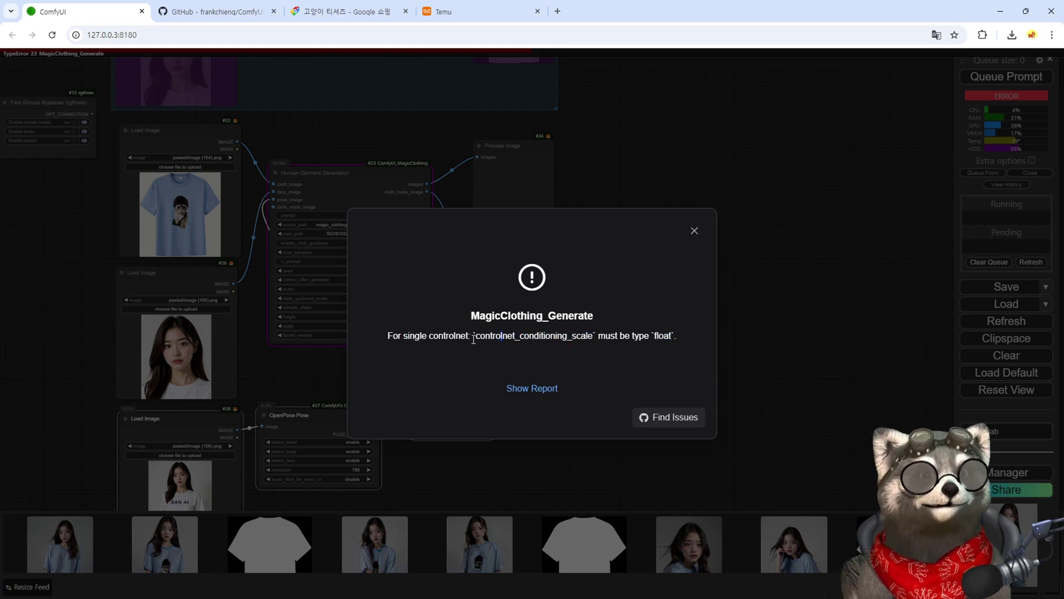
{"action": "left_click_drag", "start_coordinate": [477, 337], "coordinate": [591, 336]}
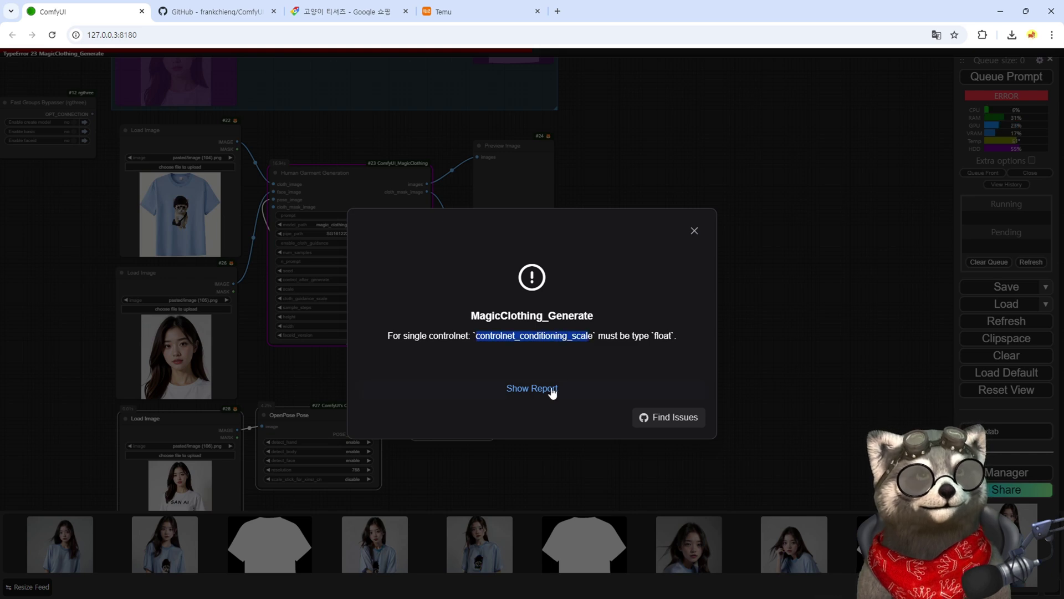
{"action": "left_click", "coordinate": [532, 388]}
{"action": "mouse_move", "coordinate": [119, 356]}
{"action": "left_mouse_down"}
{"action": "mouse_move", "coordinate": [637, 465]}
{"action": "mouse_move", "coordinate": [626, 492]}
{"action": "left_mouse_up"}
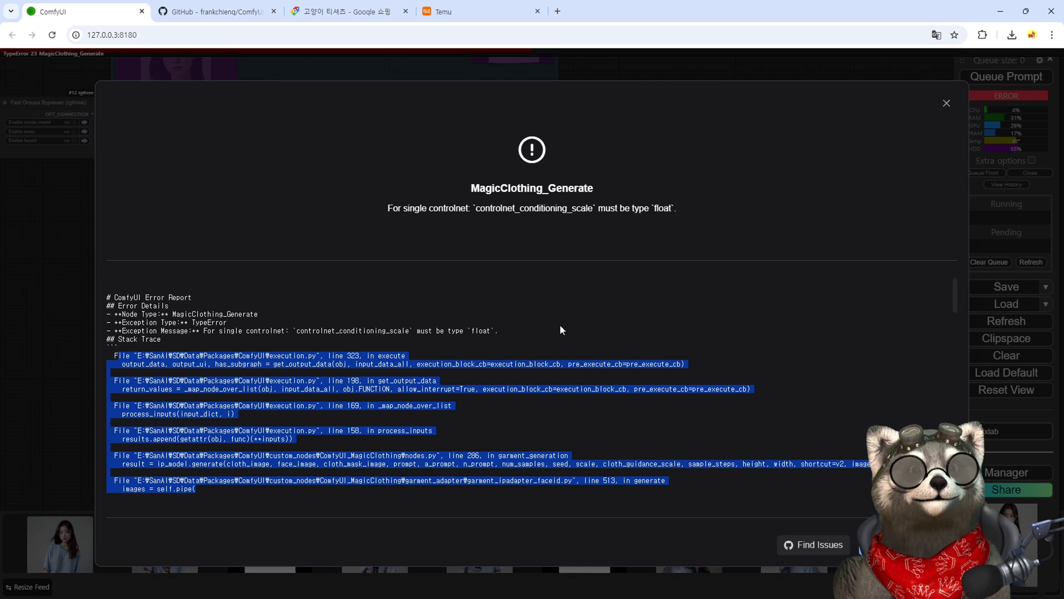
{"action": "left_click", "coordinate": [946, 103]}
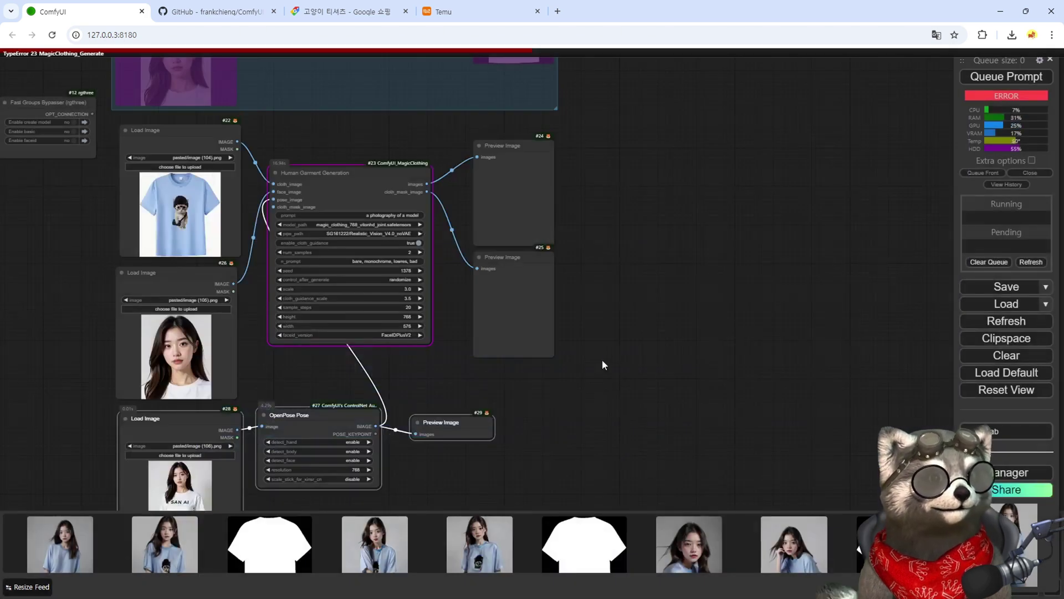
{"action": "scroll", "coordinate": [561, 388], "scroll_direction": "down", "scroll_amount": 1}
{"action": "left_click_drag", "start_coordinate": [348, 383], "coordinate": [375, 355]}
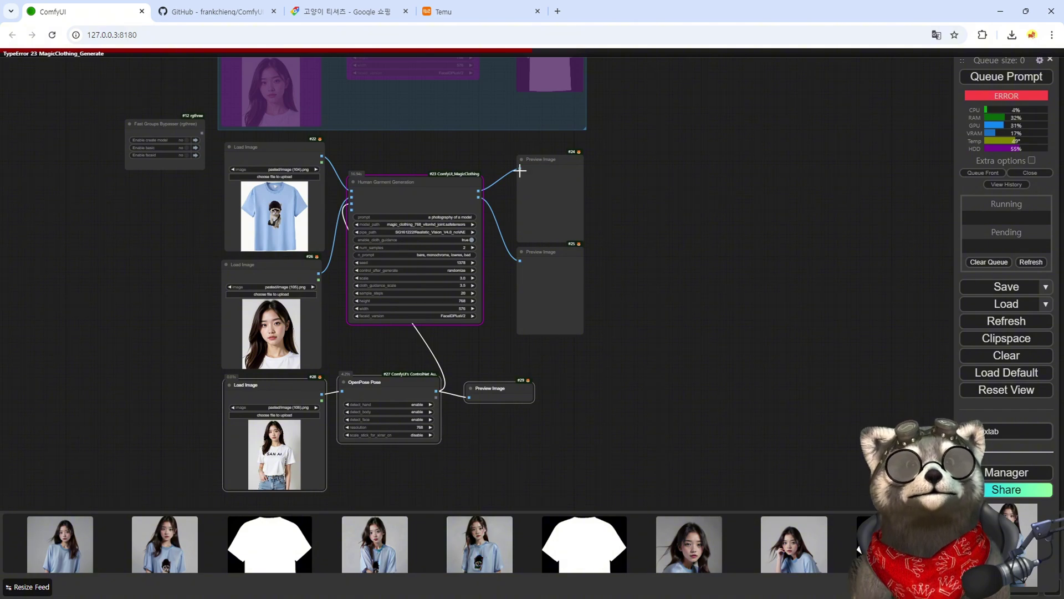
- Switch to Stability Matrix, open the Python Packages list of the ComfyUI package and look through the installed package versions
{"action": "key", "text": "alt+Tab"}
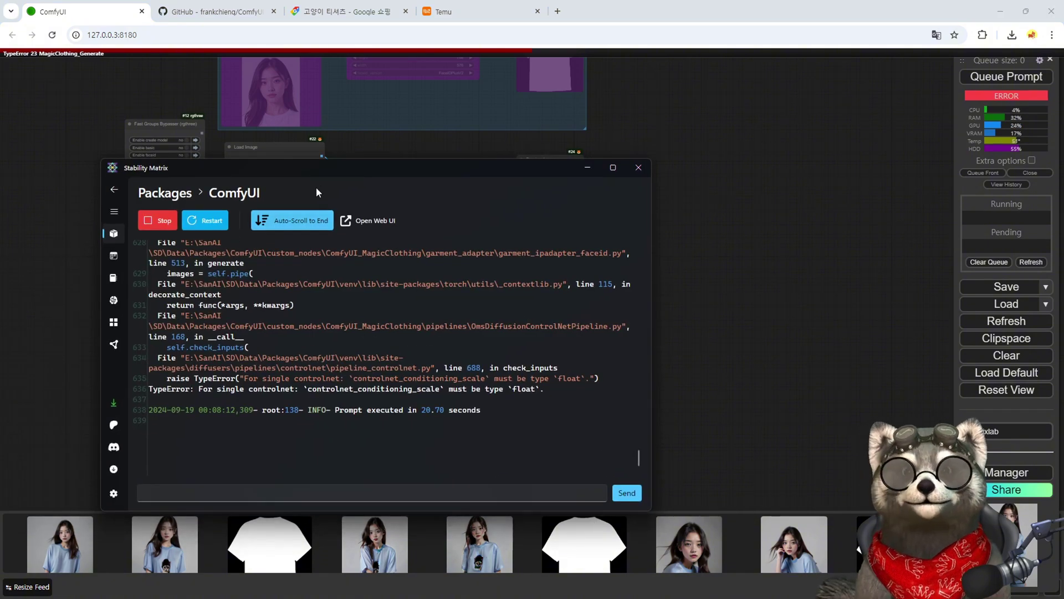
{"action": "left_click_drag", "start_coordinate": [333, 168], "coordinate": [508, 172]}
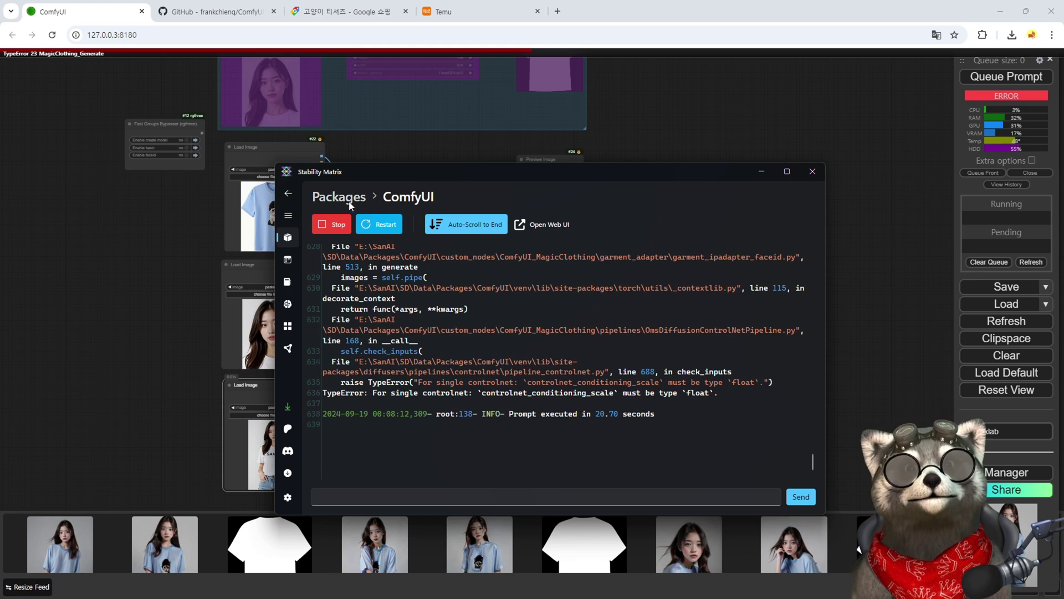
{"action": "left_click", "coordinate": [349, 200]}
{"action": "left_click", "coordinate": [521, 340]}
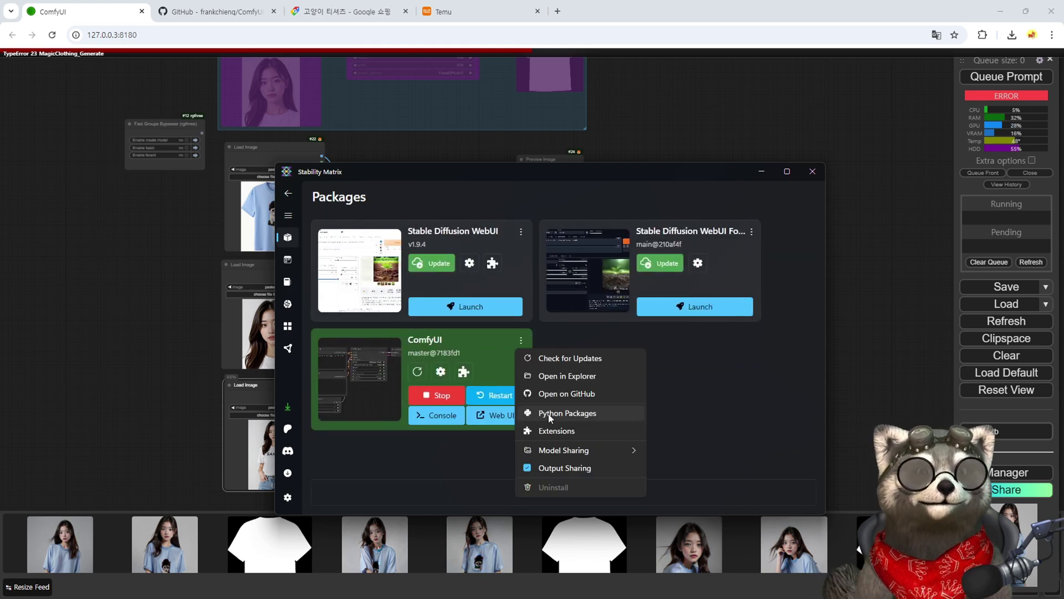
{"action": "left_click", "coordinate": [550, 415]}
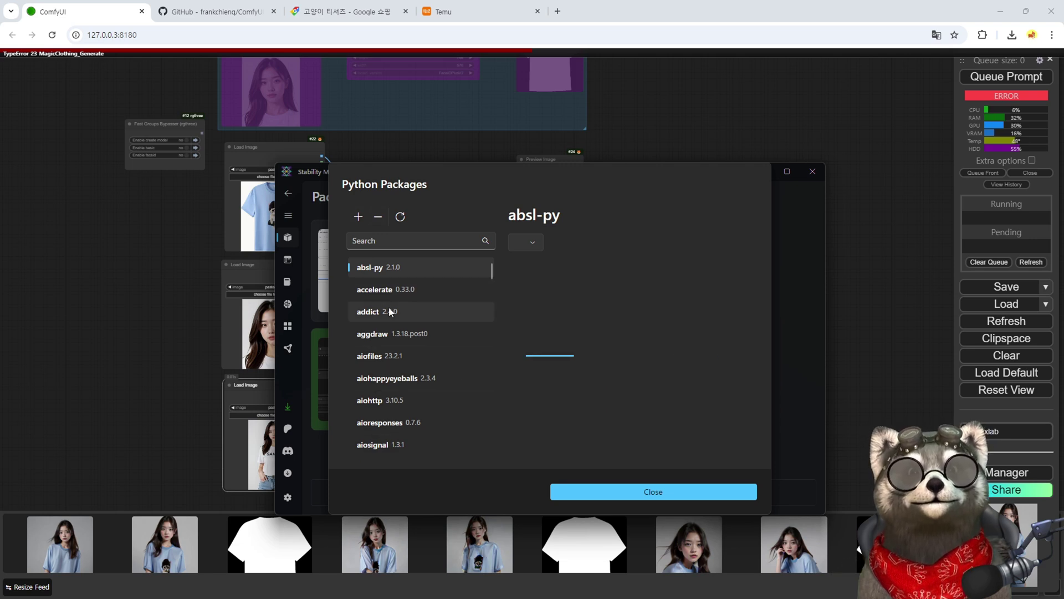
{"action": "scroll", "coordinate": [383, 334], "scroll_direction": "down", "scroll_amount": 3}
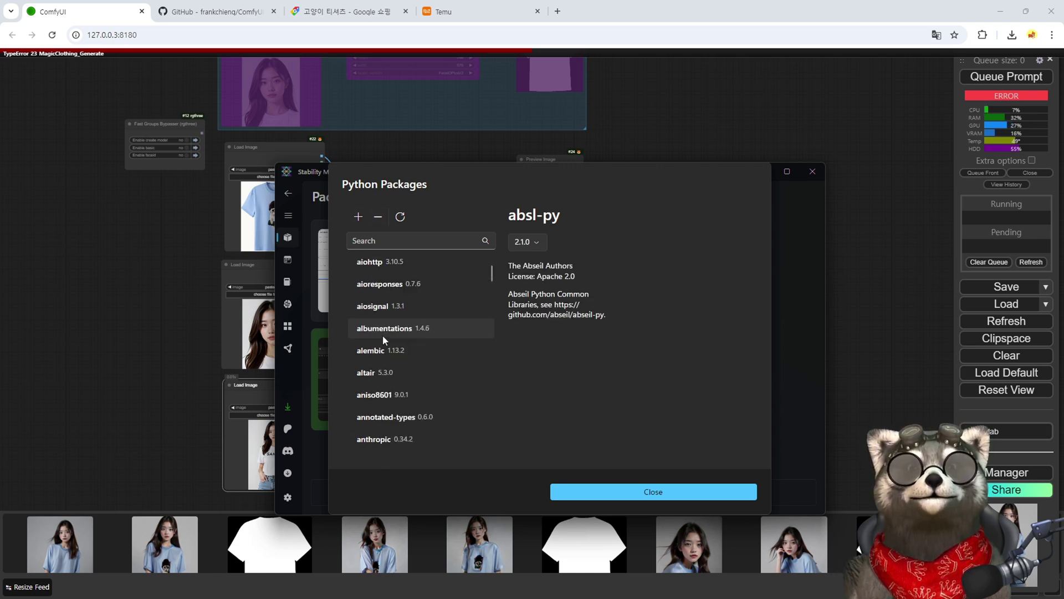
{"action": "scroll", "coordinate": [383, 339], "scroll_direction": "down", "scroll_amount": 7}
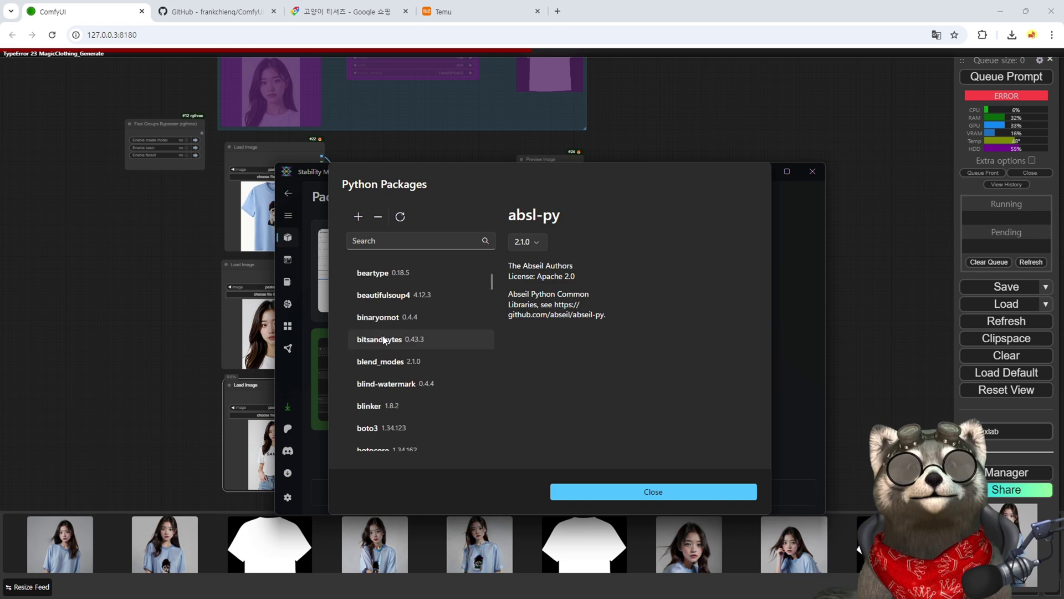
{"action": "scroll", "coordinate": [384, 339], "scroll_direction": "down", "scroll_amount": 6}
{"action": "scroll", "coordinate": [384, 339], "scroll_direction": "up", "scroll_amount": 8}
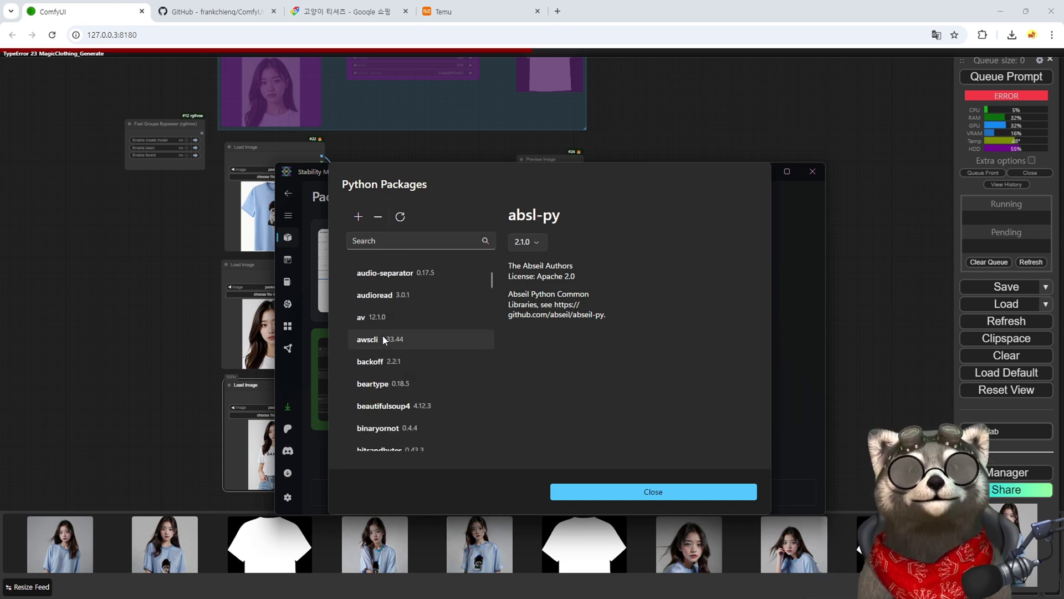
{"action": "scroll", "coordinate": [383, 335], "scroll_direction": "up", "scroll_amount": 5}
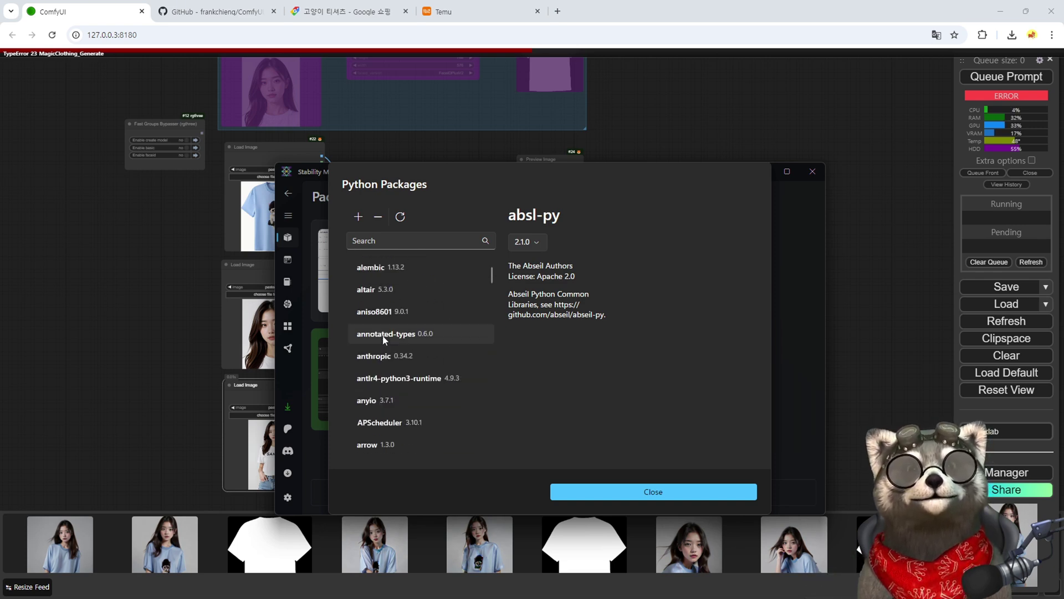
- Switch to the ComfyUI_MagicClothing GitHub page, check the README's pip install instruction and open requirements.txt
{"action": "left_click", "coordinate": [227, 12]}
{"action": "left_click_drag", "start_coordinate": [154, 470], "coordinate": [152, 385]}
{"action": "scroll", "coordinate": [287, 240], "scroll_direction": "down", "scroll_amount": 10}
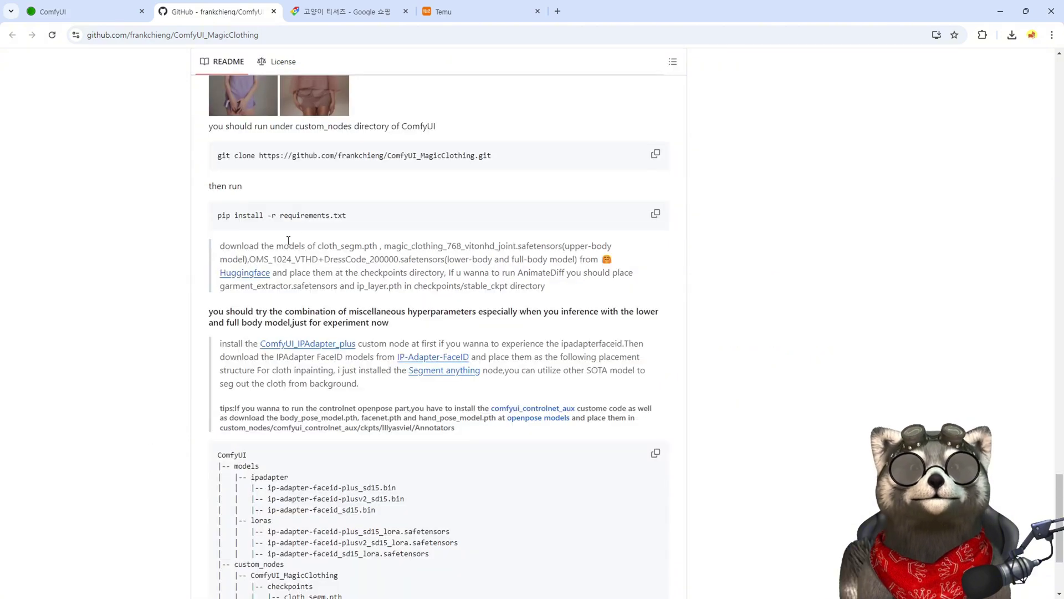
{"action": "left_click_drag", "start_coordinate": [281, 215], "coordinate": [357, 225]}
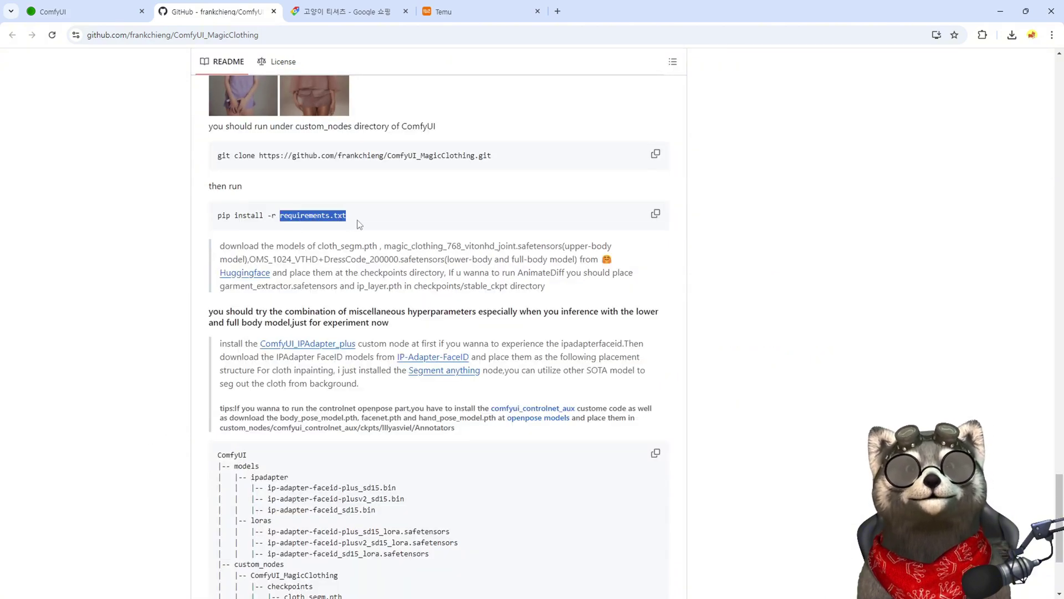
{"action": "scroll", "coordinate": [175, 239], "scroll_direction": "up", "scroll_amount": 4}
{"action": "scroll", "coordinate": [174, 244], "scroll_direction": "up", "scroll_amount": 15}
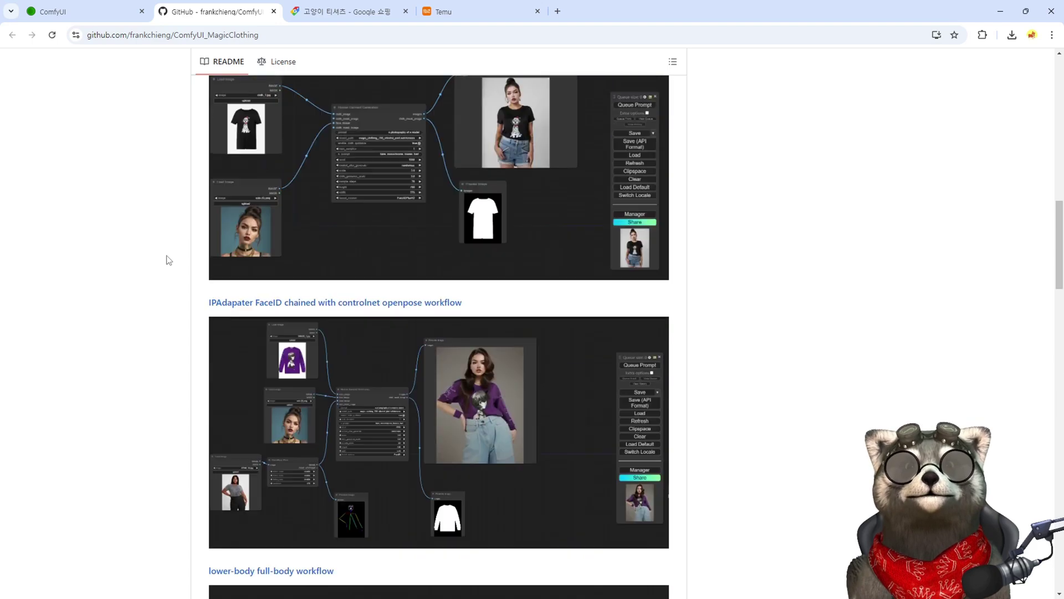
{"action": "scroll", "coordinate": [256, 307], "scroll_direction": "up", "scroll_amount": 2}
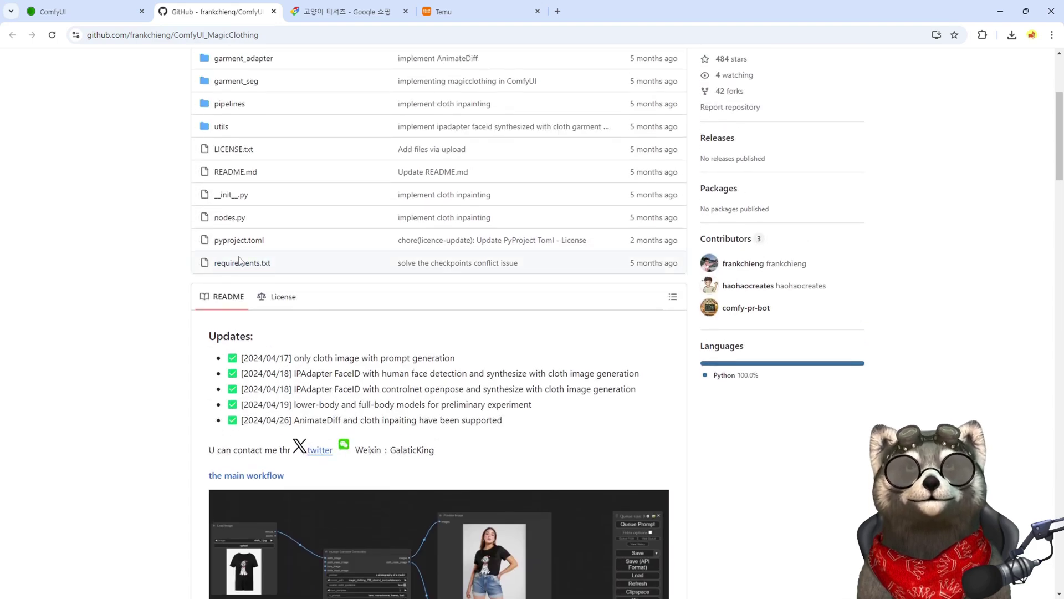
{"action": "left_click", "coordinate": [235, 262]}
- Examine the required versions in requirements.txt, starting with insightface, onnxruntime-gpu and torch with its CUDA build, through to accelerate
{"action": "left_click_drag", "start_coordinate": [238, 254], "coordinate": [311, 259]}
{"action": "left_click_drag", "start_coordinate": [238, 266], "coordinate": [340, 268]}
{"action": "left_click_drag", "start_coordinate": [238, 288], "coordinate": [335, 293]}
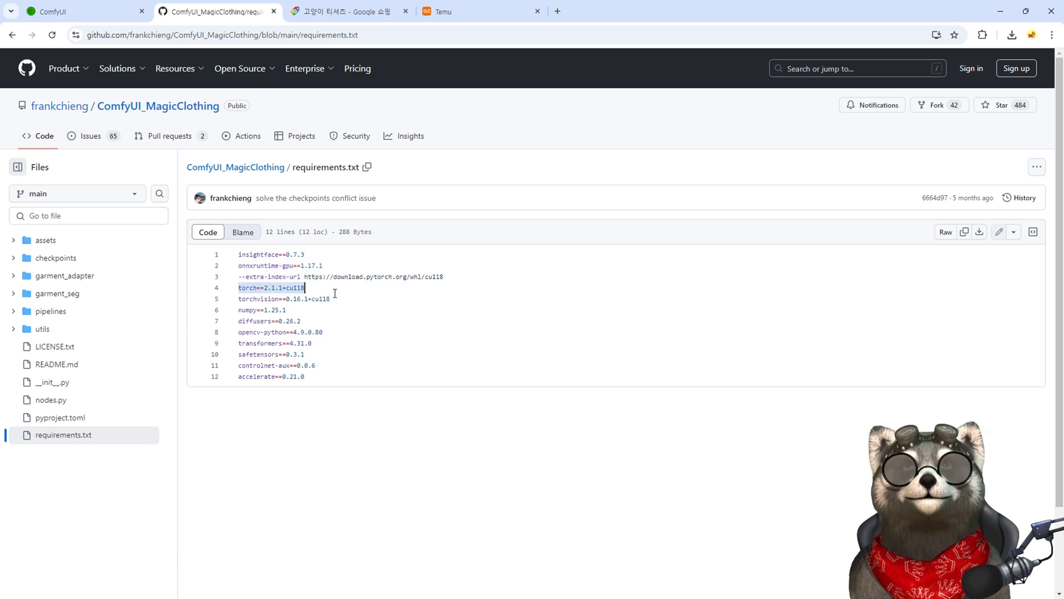
{"action": "left_click_drag", "start_coordinate": [261, 288], "coordinate": [279, 286]}
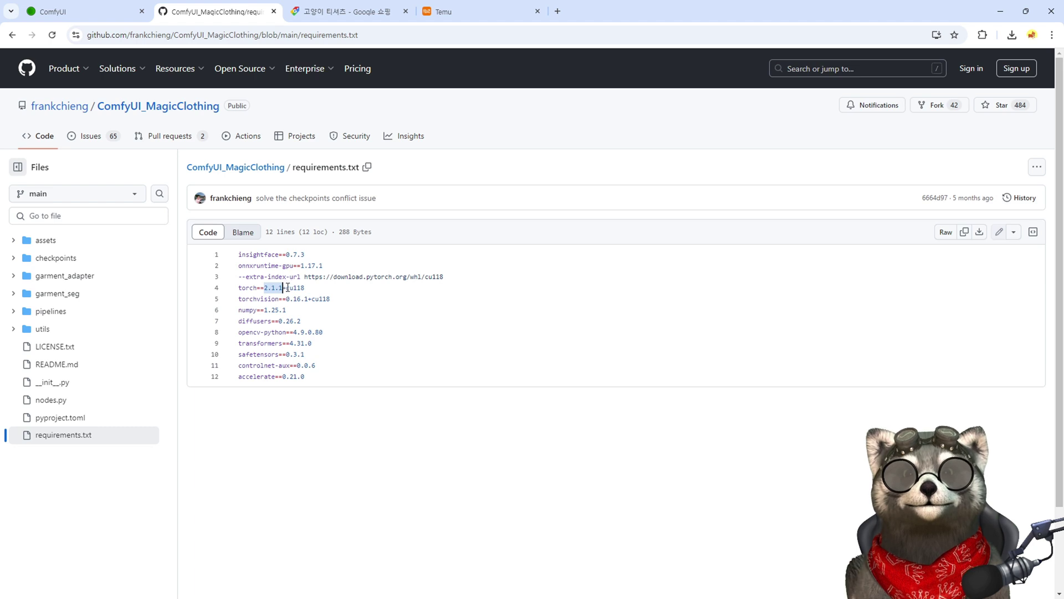
{"action": "left_click_drag", "start_coordinate": [287, 288], "coordinate": [302, 286]}
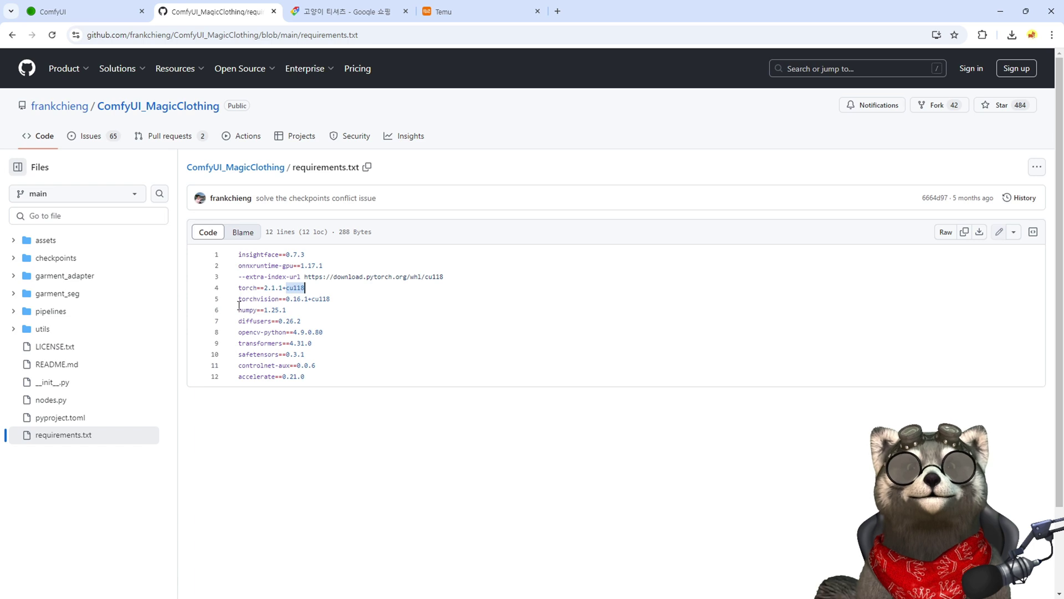
{"action": "left_click_drag", "start_coordinate": [239, 305], "coordinate": [326, 373]}
{"action": "left_click", "coordinate": [360, 331]}
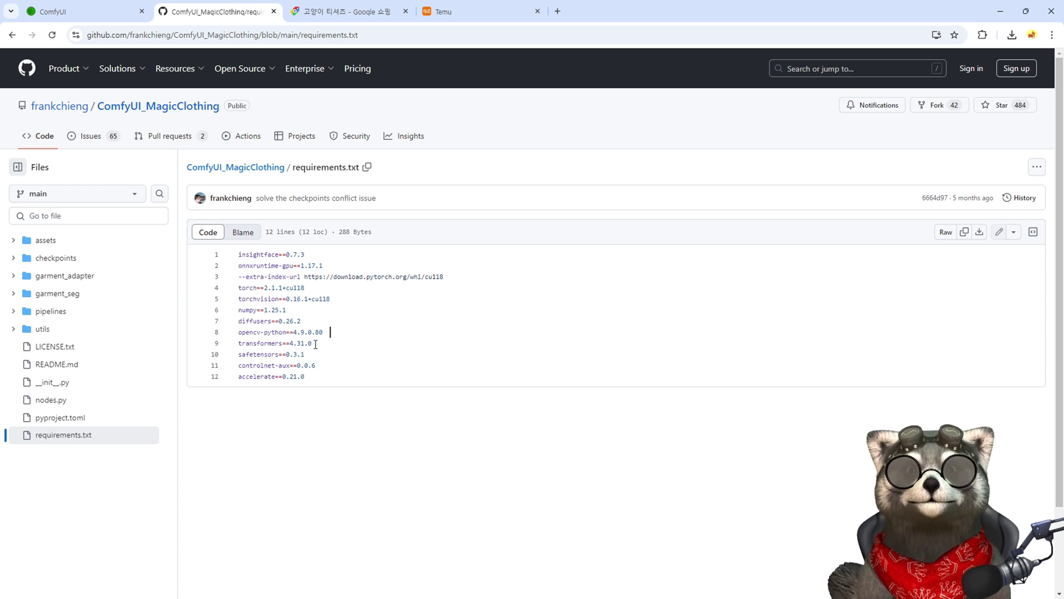
- Review the diffusers, opencv-python, insightface and onnxruntime-gpu entries in requirements.txt for comparison with the installed packages
{"action": "left_click", "coordinate": [250, 321]}
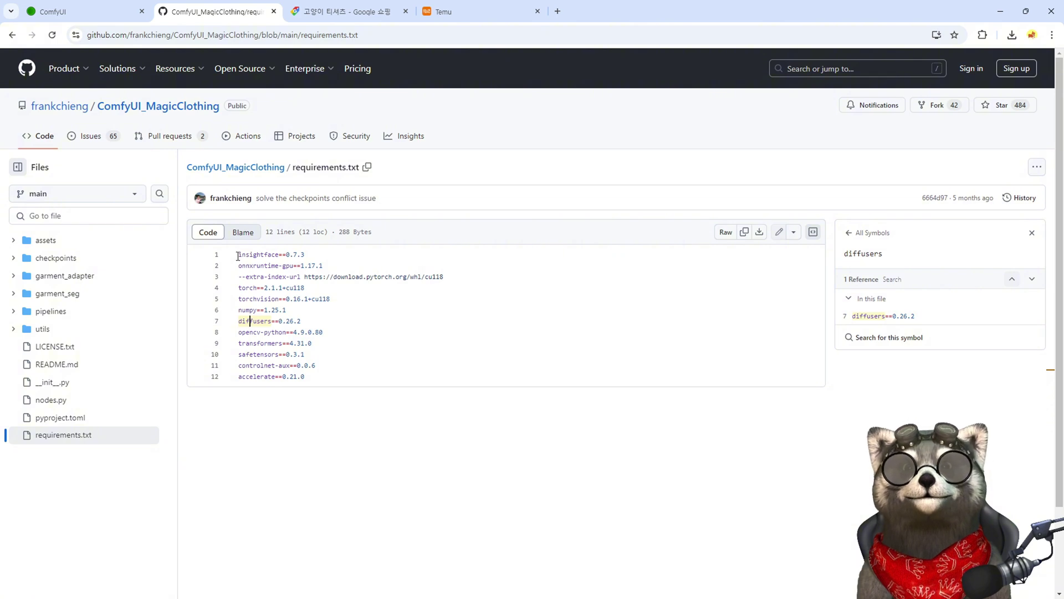
{"action": "left_click_drag", "start_coordinate": [238, 332], "coordinate": [283, 332]}
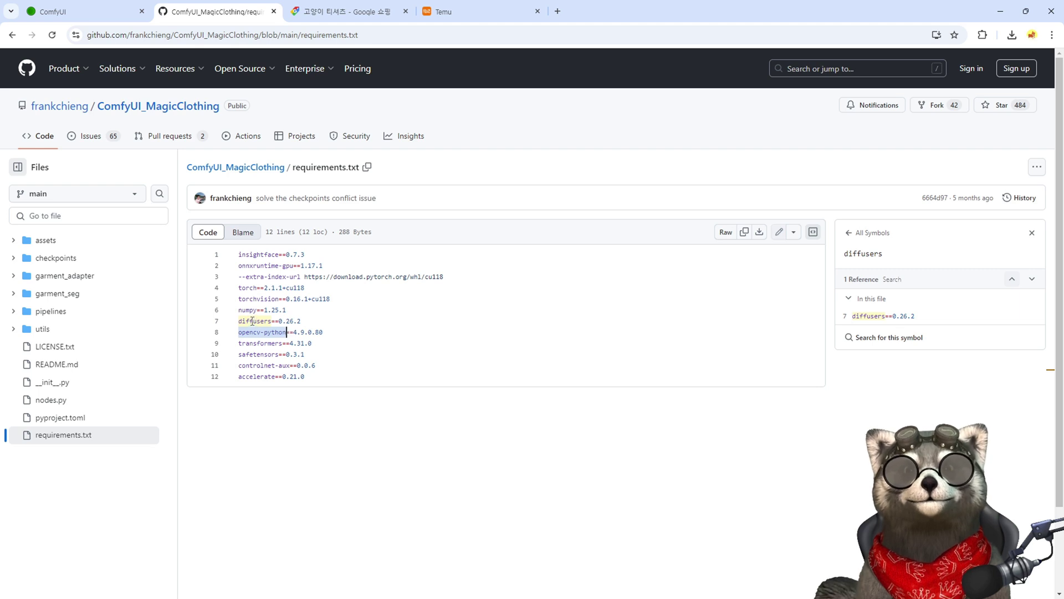
{"action": "double_click", "coordinate": [252, 320]}
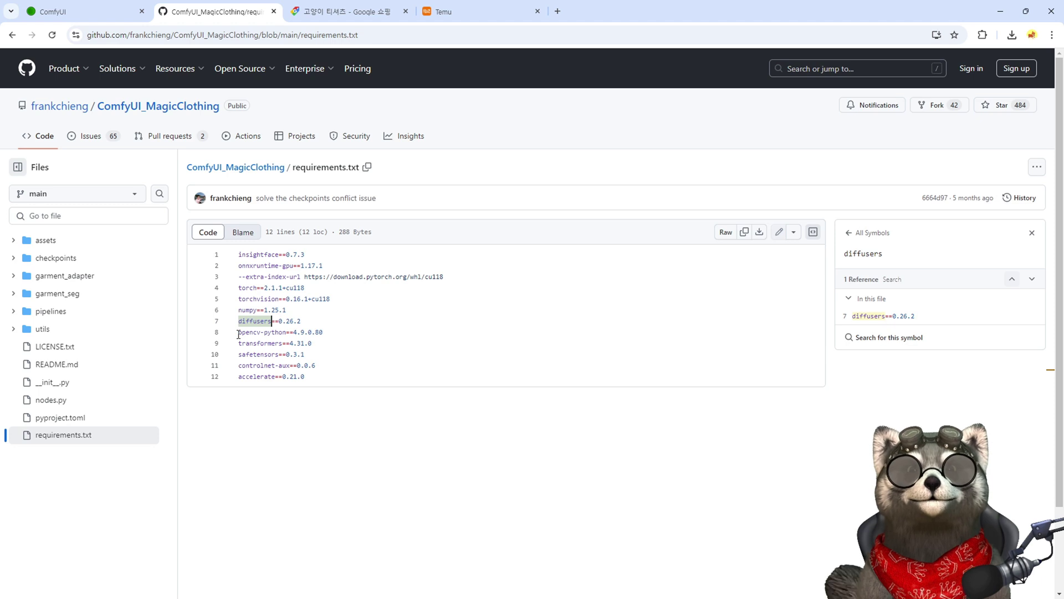
{"action": "left_click_drag", "start_coordinate": [239, 255], "coordinate": [292, 266]}
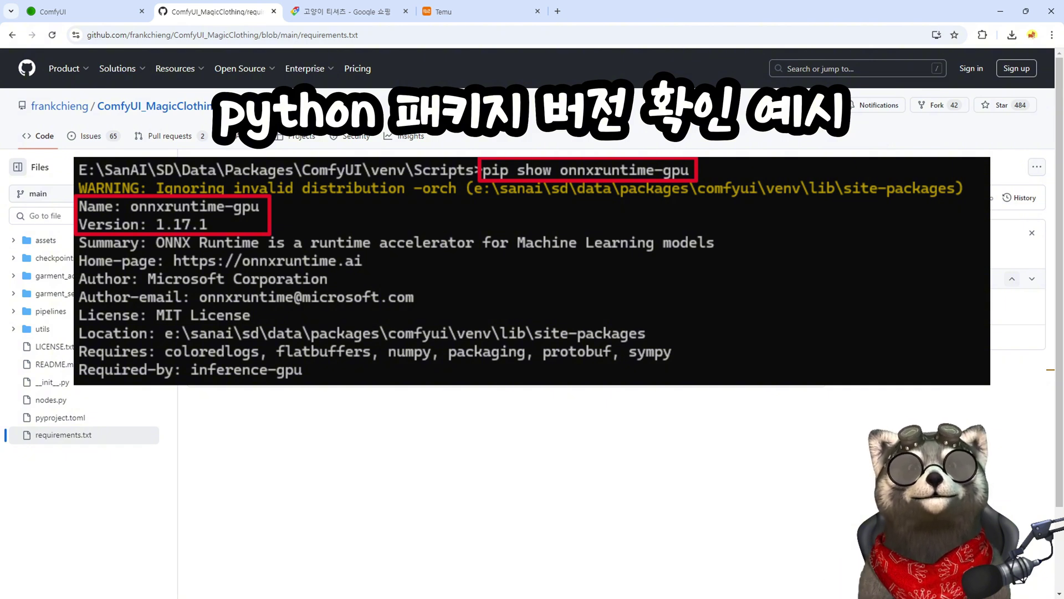
{"action": "left_click_drag", "start_coordinate": [238, 332], "coordinate": [284, 328]}
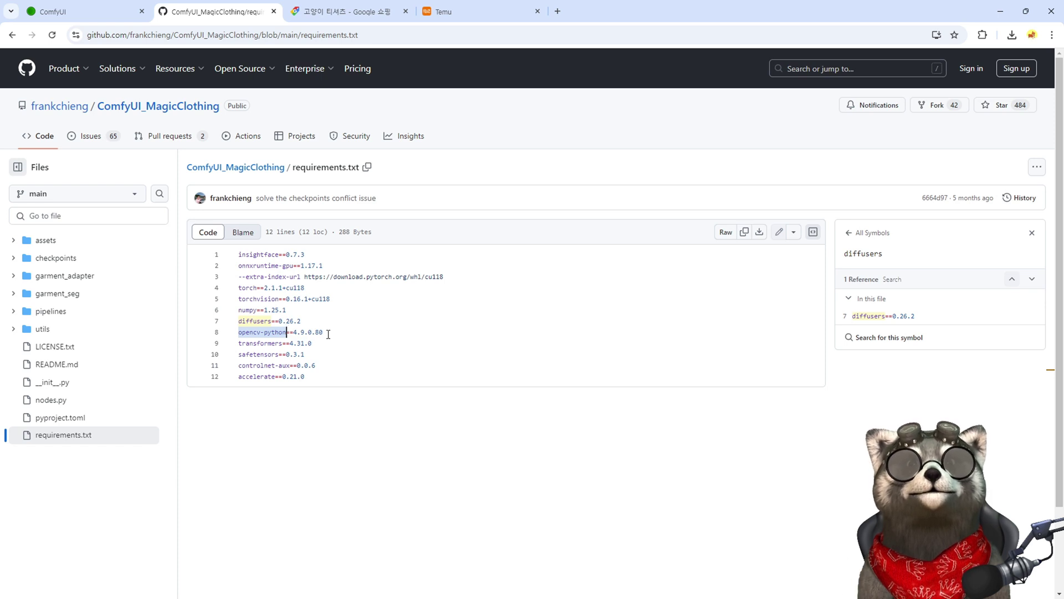
{"action": "left_click_drag", "start_coordinate": [328, 334], "coordinate": [238, 332]}
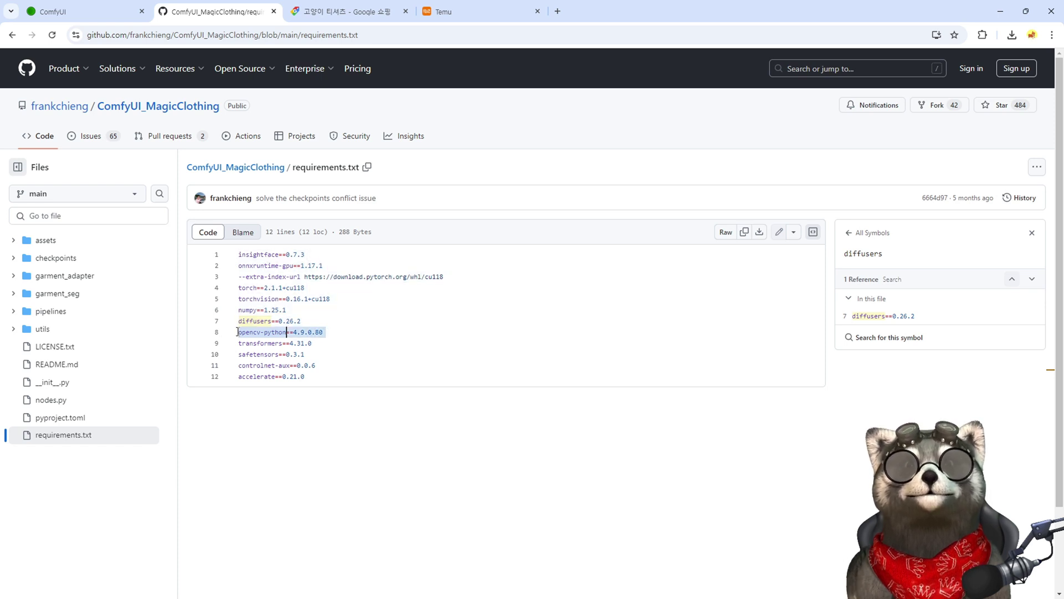
- Filter Stability Matrix's Python Packages list for "diff" and compare the installed diffusers version with the one in requirements.txt
{"action": "double_click", "coordinate": [250, 320]}
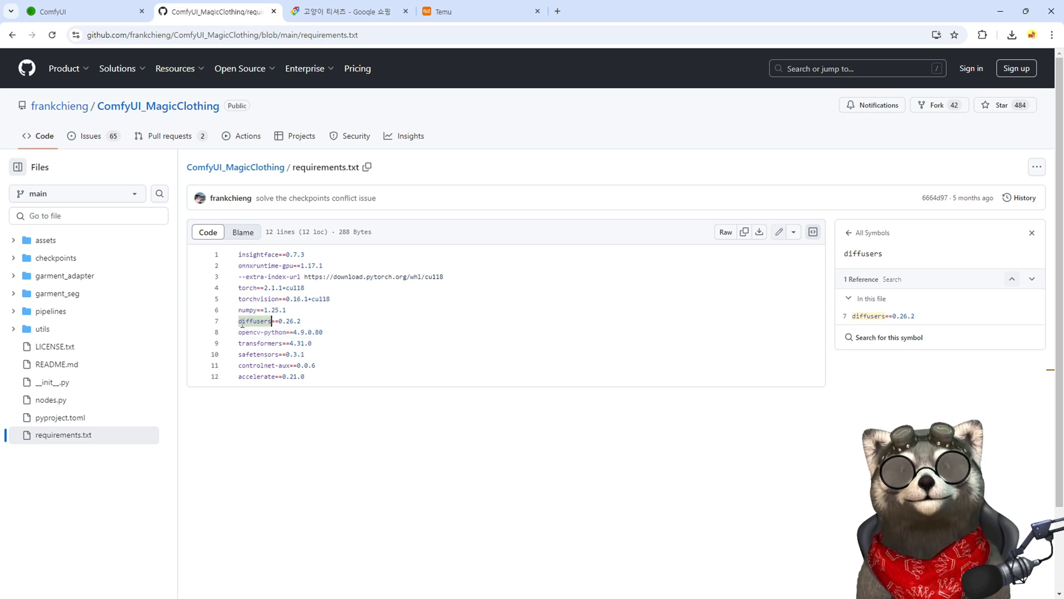
{"action": "left_click", "coordinate": [91, 12]}
{"action": "key", "text": "ctrl+Tab"}
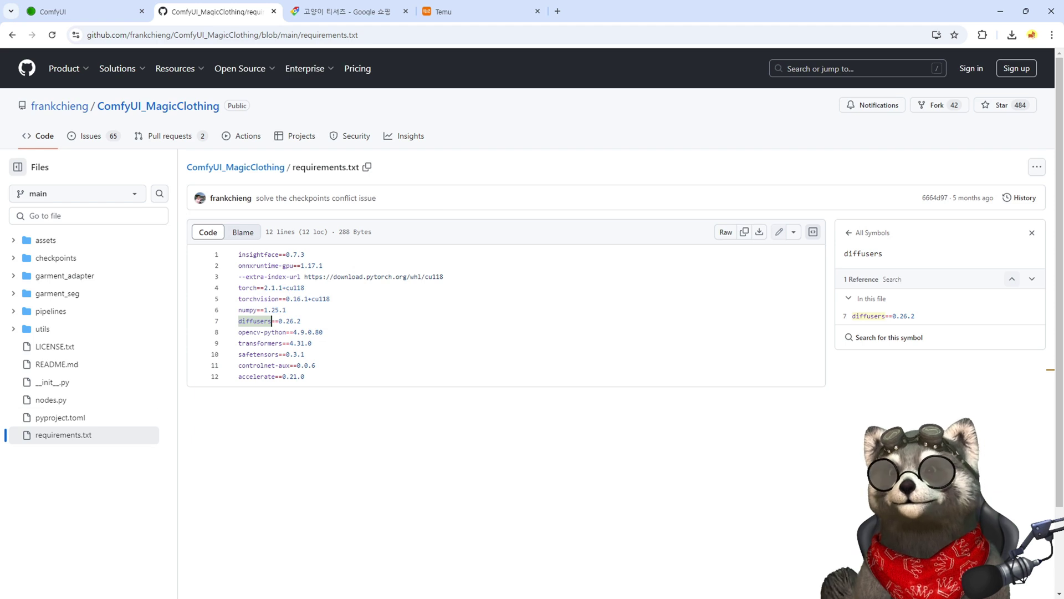
{"action": "key", "text": "alt+Tab"}
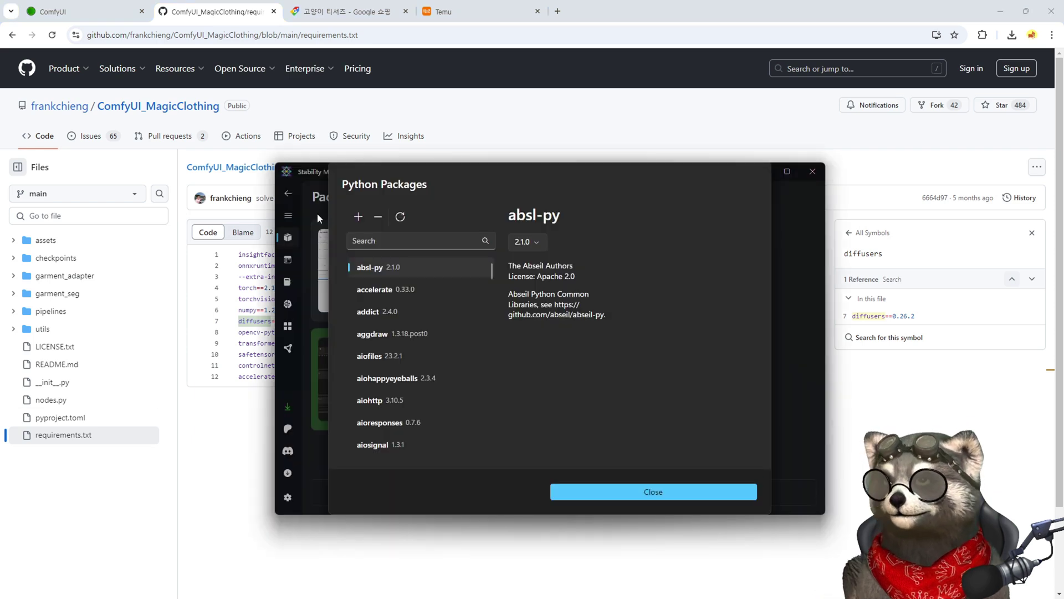
{"action": "left_click", "coordinate": [413, 240]}
{"action": "type", "text": "diff"}
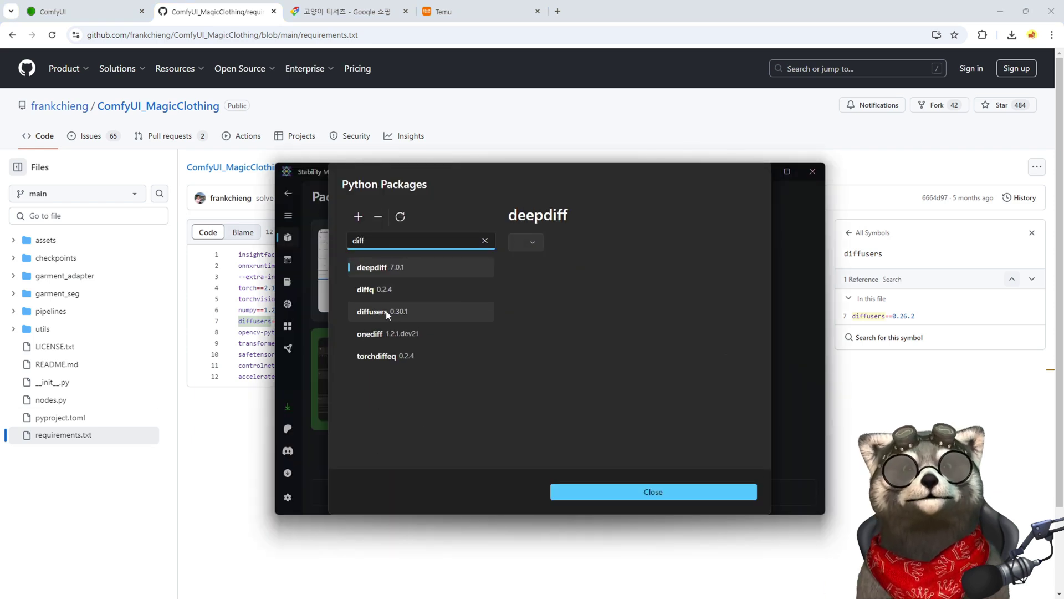
{"action": "left_click", "coordinate": [392, 314]}
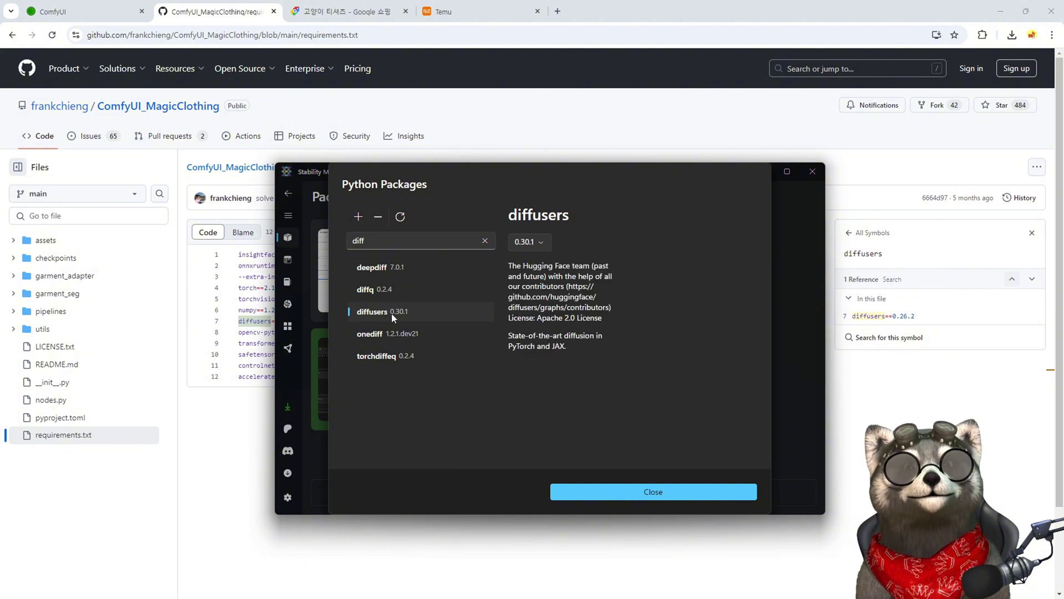
{"action": "left_click", "coordinate": [271, 321]}
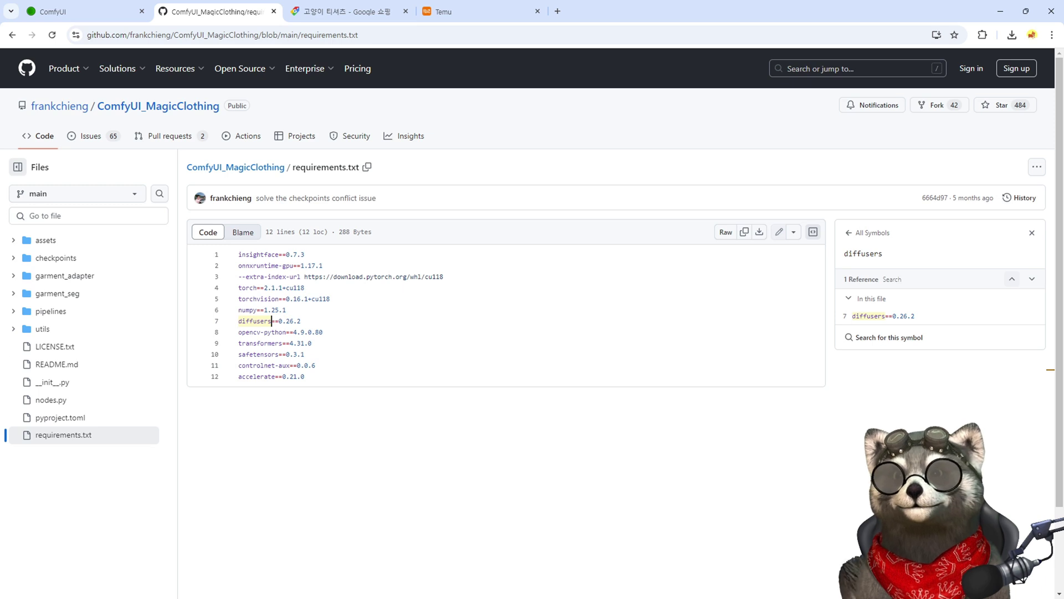
- Downgrade the ComfyUI package's diffusers to version 0.26.3 in Stability Matrix and close the Python Packages list
{"action": "key", "text": "alt+Tab"}
{"action": "left_click", "coordinate": [534, 242]}
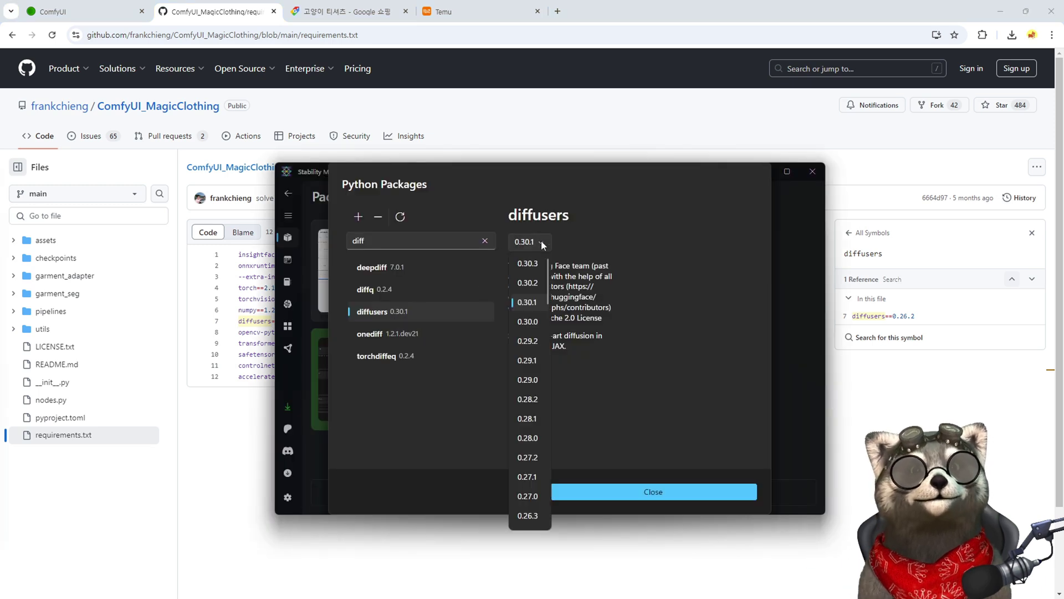
{"action": "left_click", "coordinate": [528, 516]}
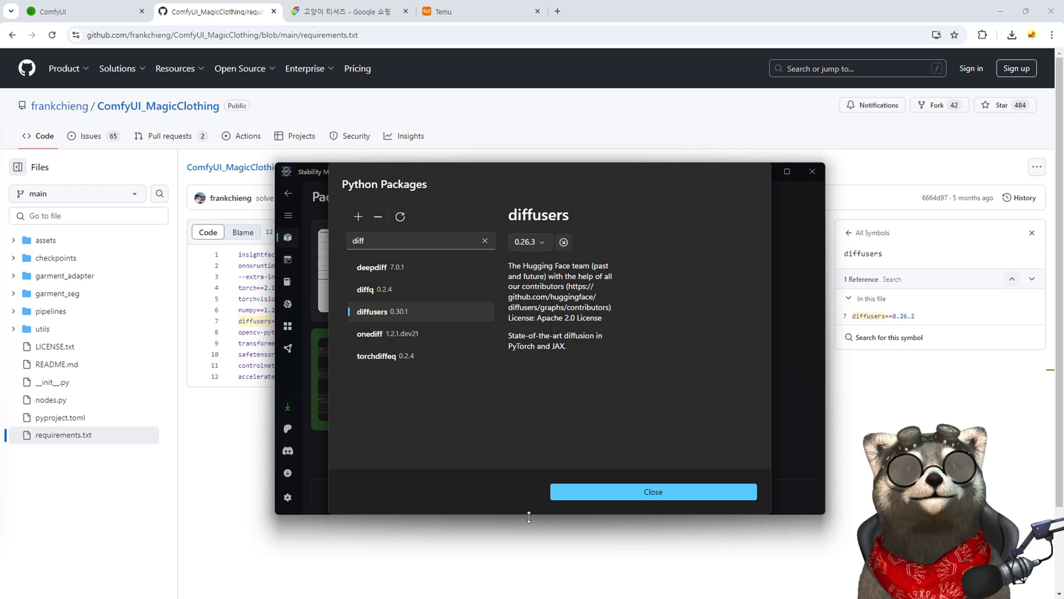
{"action": "left_click", "coordinate": [564, 242]}
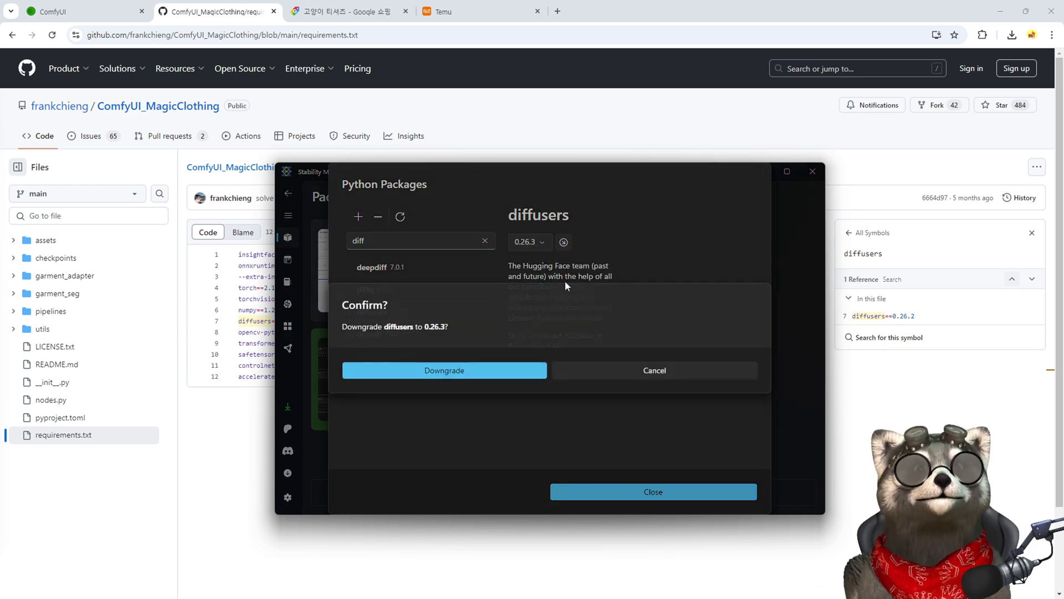
{"action": "left_click", "coordinate": [497, 371]}
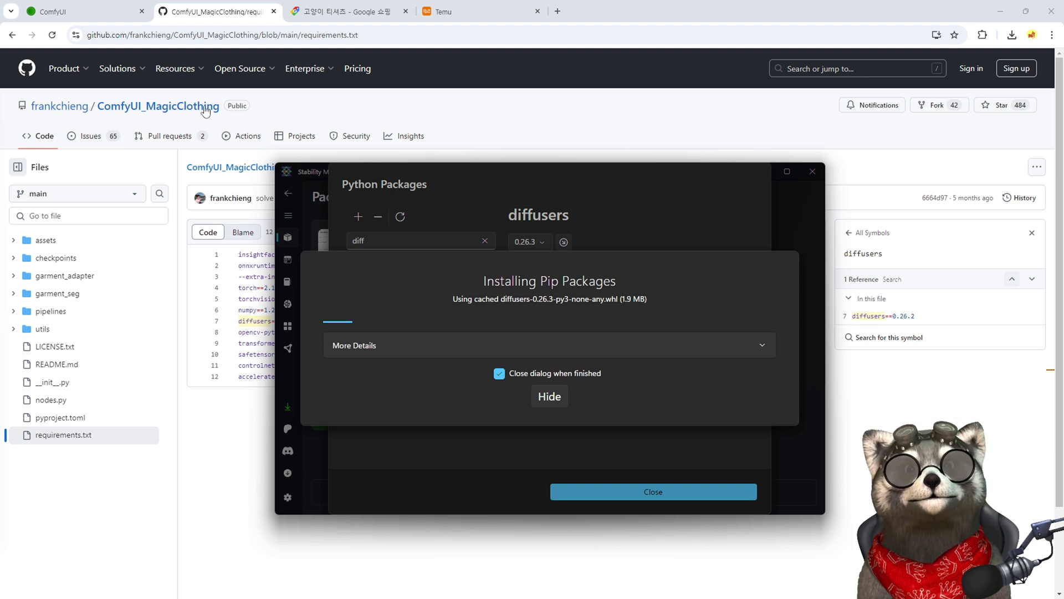
{"action": "mouse_move", "coordinate": [175, 73]}
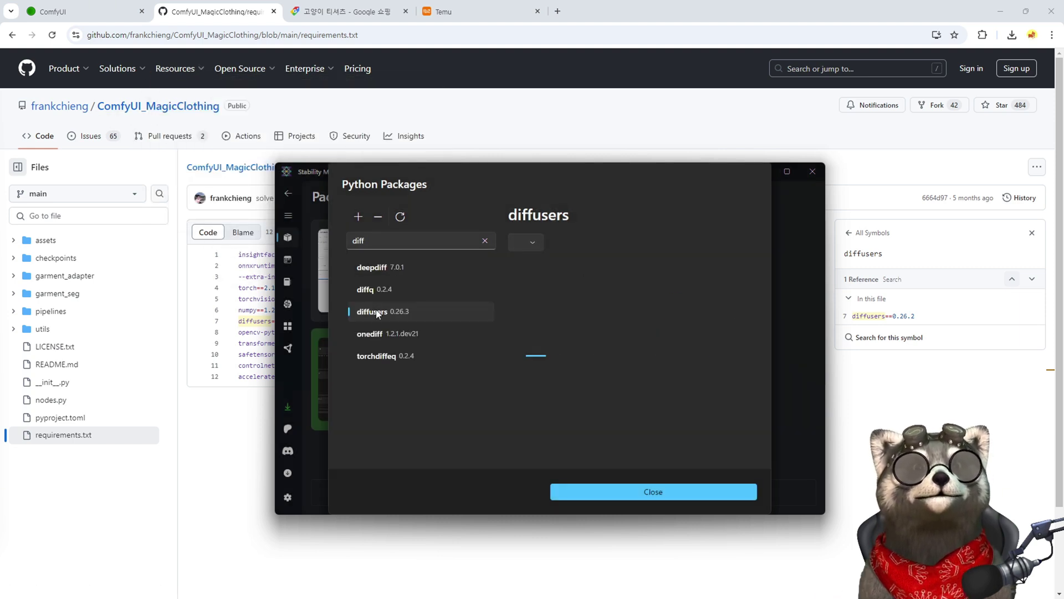
{"action": "mouse_move", "coordinate": [372, 173]}
{"action": "left_mouse_down"}
{"action": "mouse_move", "coordinate": [376, 195]}
{"action": "mouse_move", "coordinate": [367, 174]}
{"action": "left_mouse_up"}
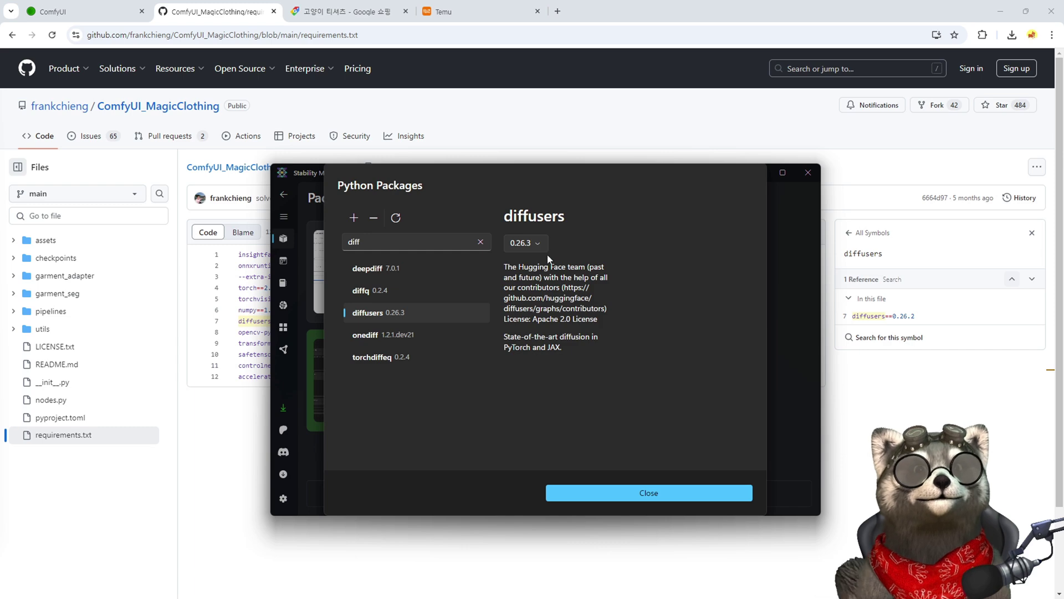
{"action": "left_click", "coordinate": [649, 497]}
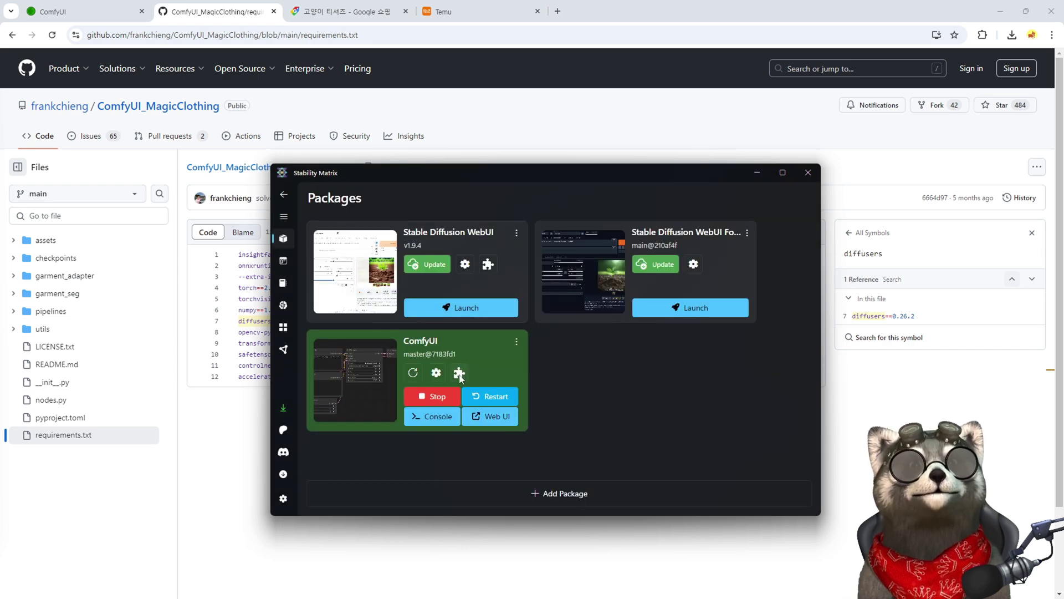
- Restart the ComfyUI package from Stability Matrix and close the outdated ComfyUI browser tab
{"action": "left_click", "coordinate": [240, 323]}
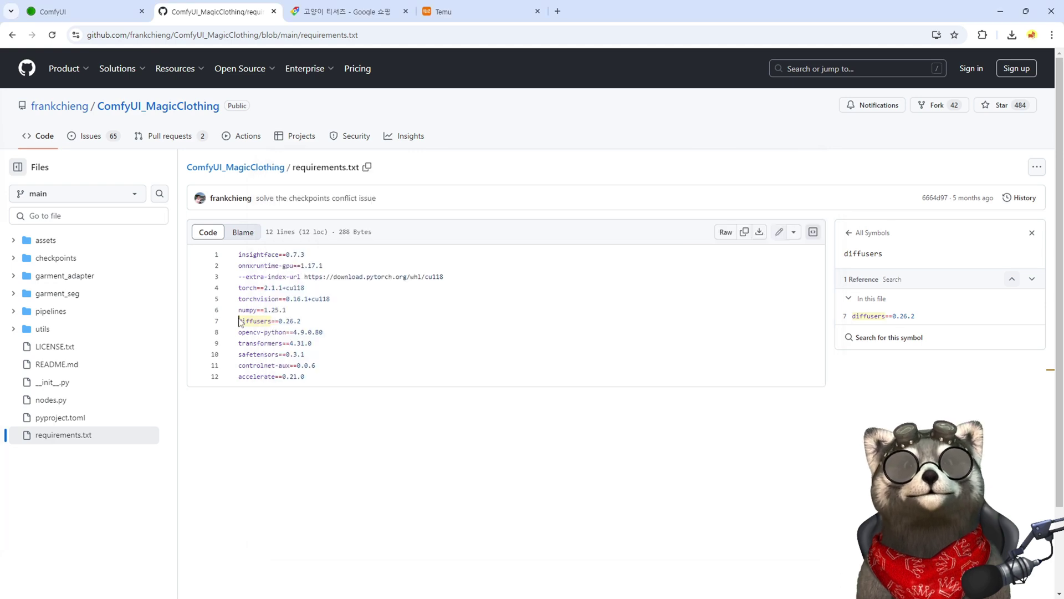
{"action": "left_click_drag", "start_coordinate": [312, 327], "coordinate": [252, 322]}
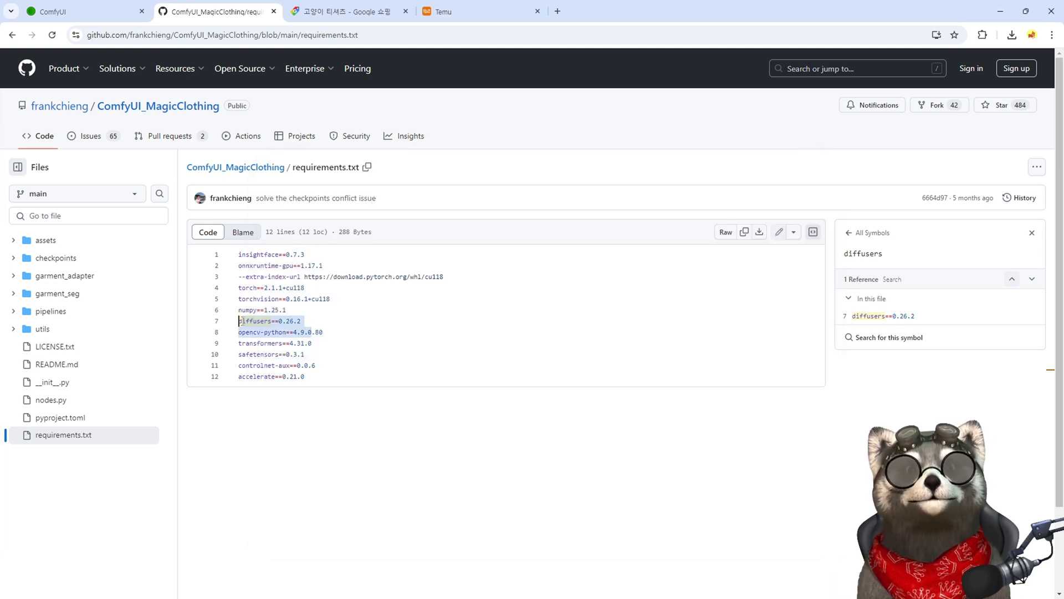
{"action": "left_click", "coordinate": [240, 321]}
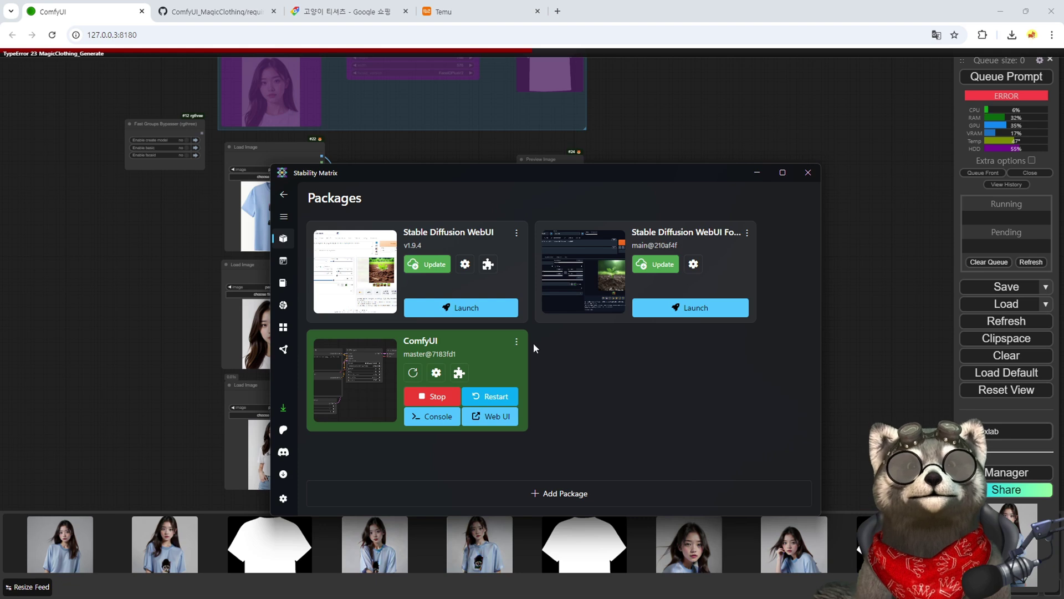
{"action": "left_click", "coordinate": [490, 397]}
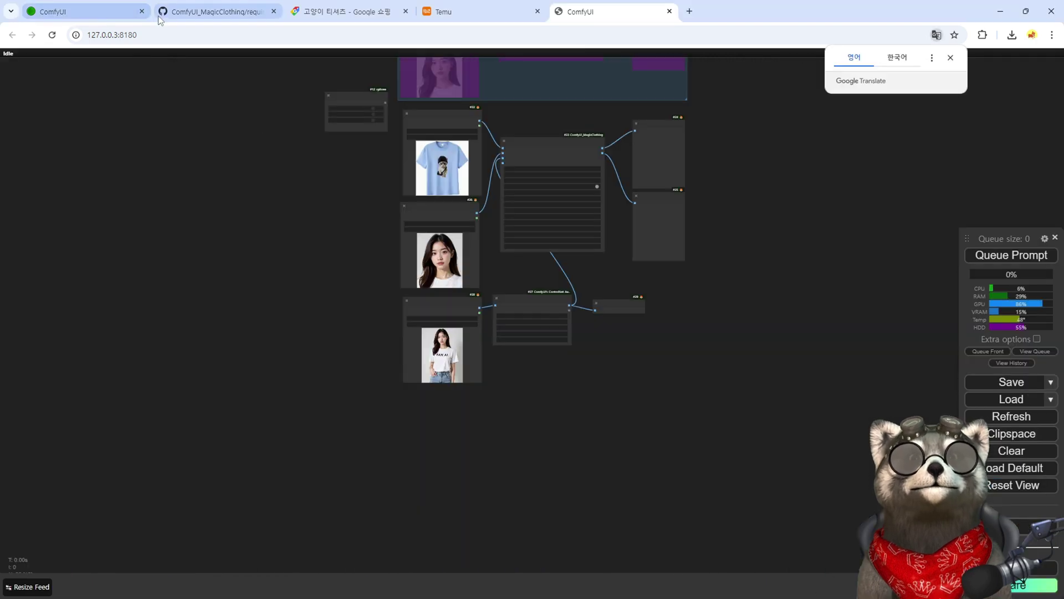
{"action": "left_click", "coordinate": [142, 11]}
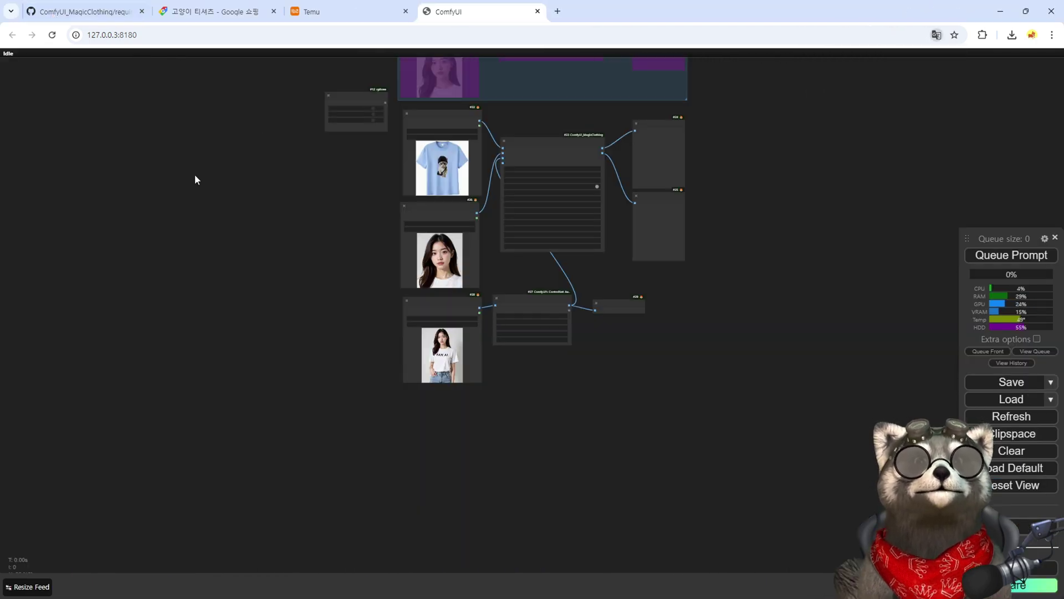
- Queue the OpenPose workflow in the restarted ComfyUI and recheck the diffusers line in requirements.txt on GitHub while it runs
{"action": "scroll", "coordinate": [573, 257], "scroll_direction": "up", "scroll_amount": 5}
{"action": "left_click_drag", "start_coordinate": [635, 264], "coordinate": [593, 297]}
{"action": "key", "text": "ctrl+Return"}
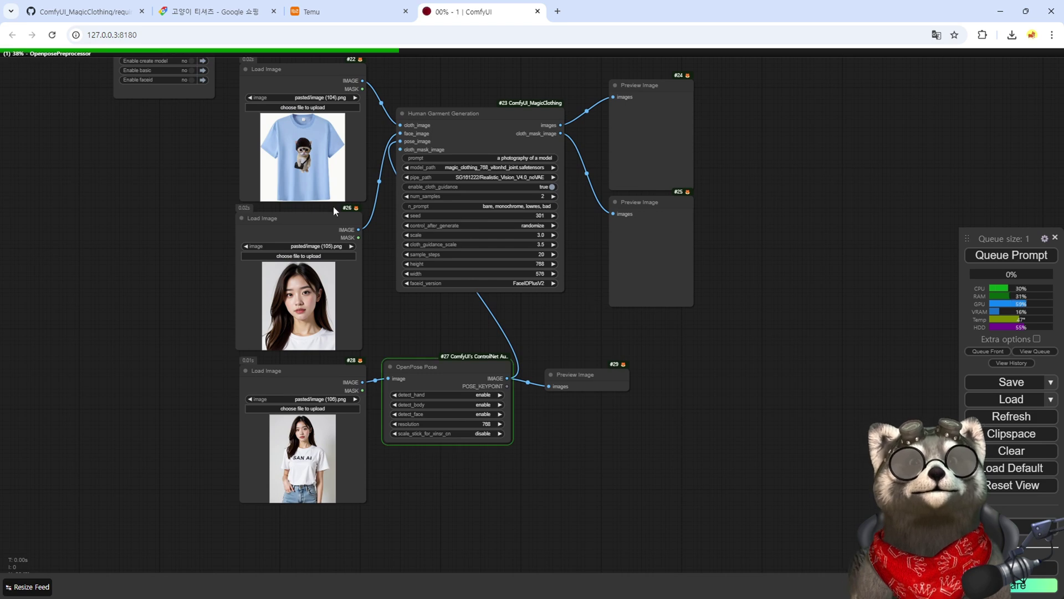
{"action": "left_click", "coordinate": [94, 15]}
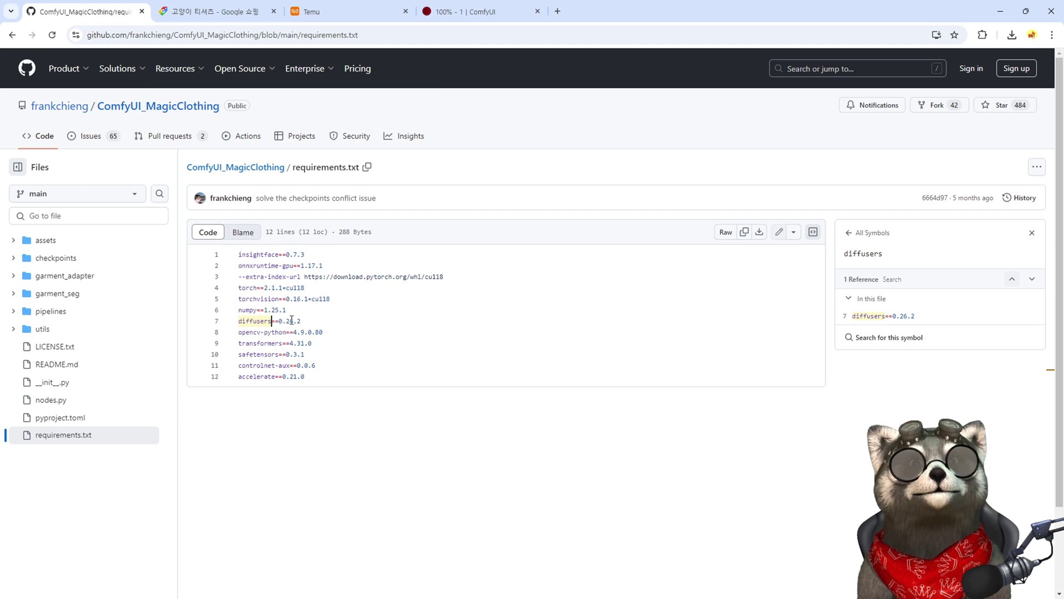
- Return to ComfyUI and examine the OpenPose skeleton preview and the shirt print in the generated model images
{"action": "left_click", "coordinate": [483, 11]}
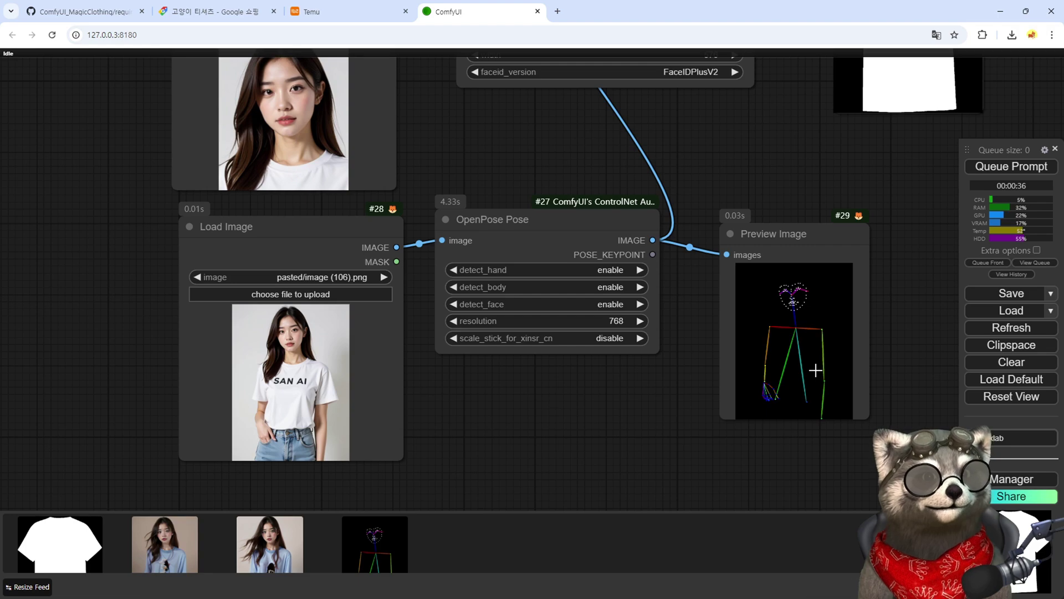
{"action": "scroll", "coordinate": [820, 377], "scroll_direction": "down", "scroll_amount": 5}
{"action": "scroll", "coordinate": [536, 347], "scroll_direction": "up", "scroll_amount": 5}
{"action": "scroll", "coordinate": [536, 347], "scroll_direction": "up", "scroll_amount": 9}
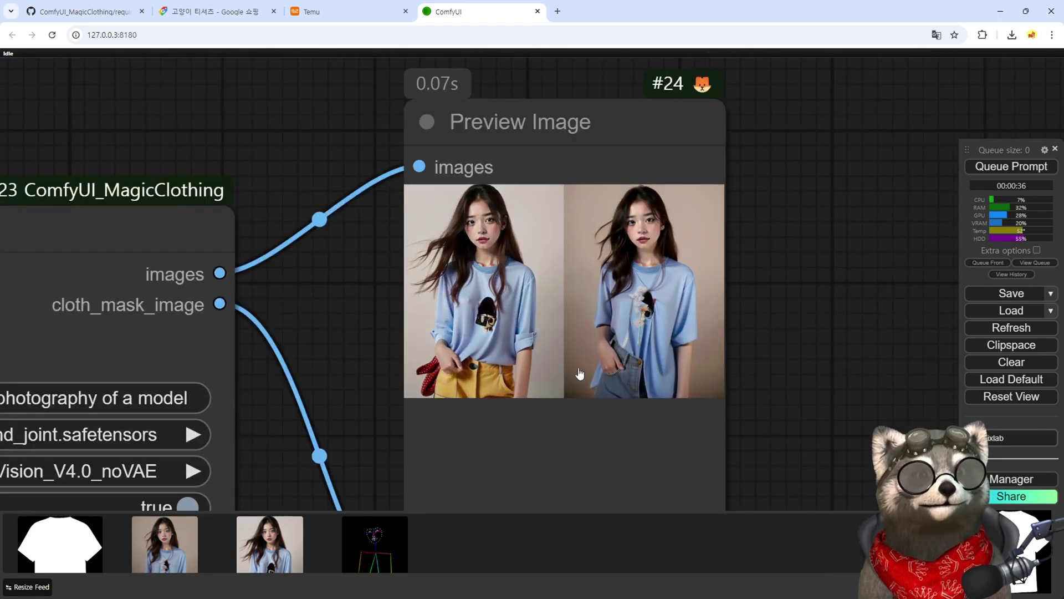
{"action": "scroll", "coordinate": [489, 333], "scroll_direction": "up", "scroll_amount": 5}
{"action": "scroll", "coordinate": [489, 332], "scroll_direction": "up", "scroll_amount": 5}
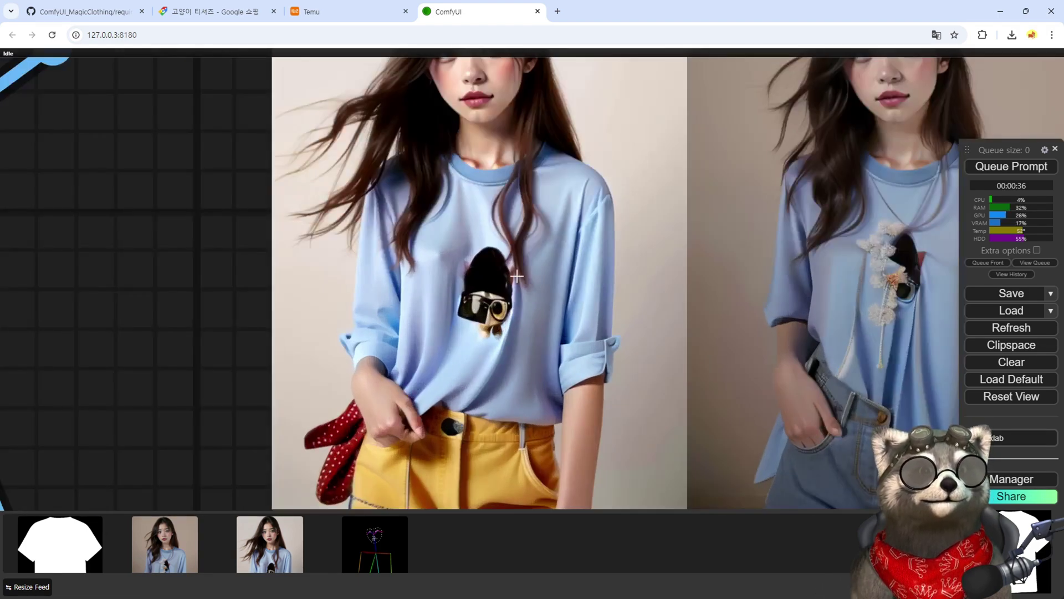
- Examine the generated model images up close, comparing the shirt print, faces, hands and bag with the source garment
{"action": "scroll", "coordinate": [879, 339], "scroll_direction": "down", "scroll_amount": 15}
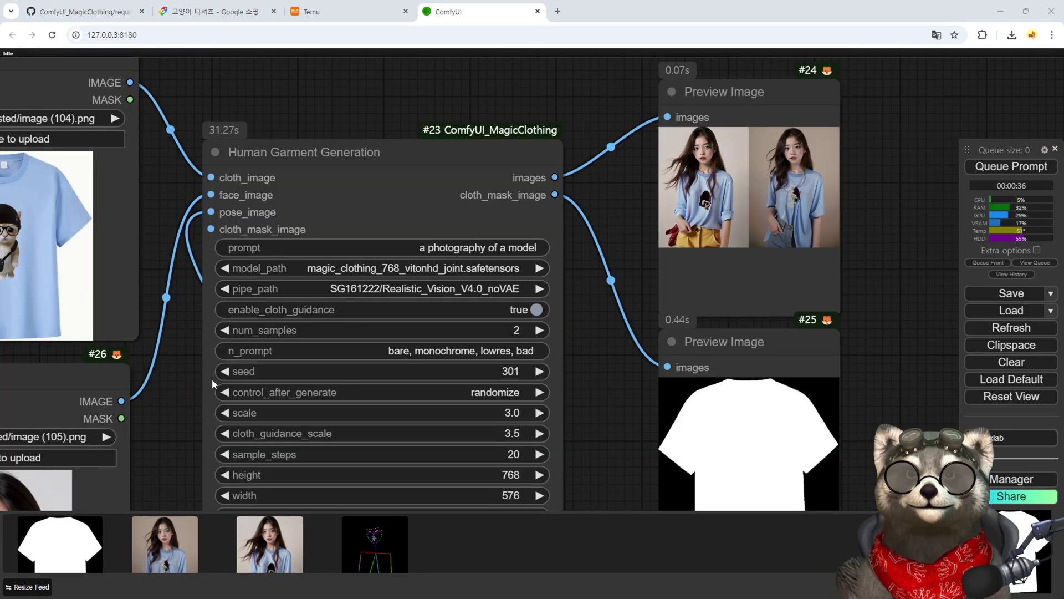
{"action": "left_click_drag", "start_coordinate": [602, 363], "coordinate": [590, 363]}
{"action": "scroll", "coordinate": [590, 358], "scroll_direction": "down", "scroll_amount": 1}
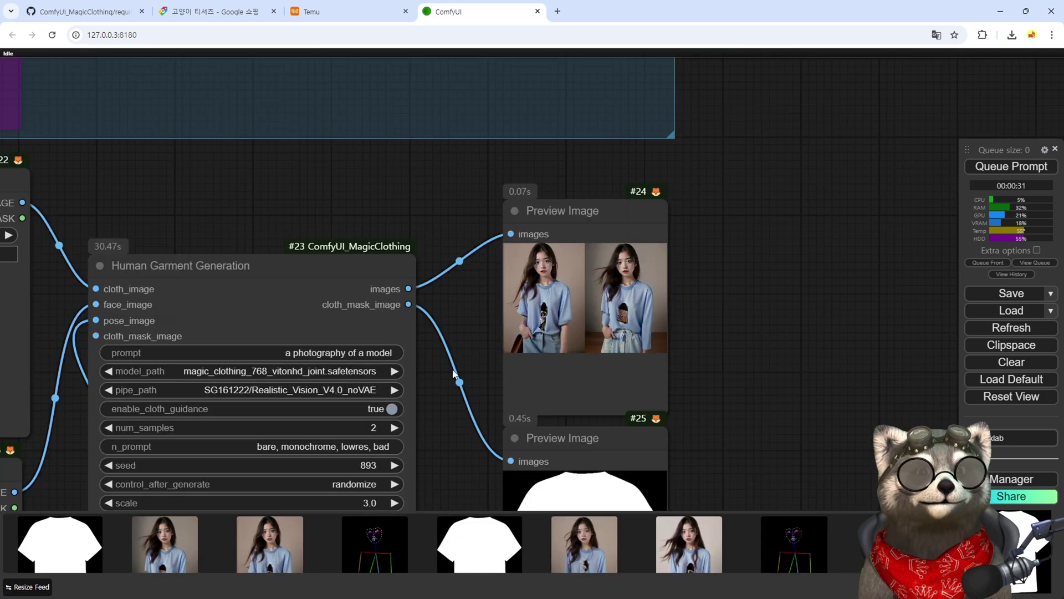
{"action": "mouse_move", "coordinate": [534, 285]}
{"action": "left_mouse_down"}
{"action": "mouse_move", "coordinate": [566, 154]}
{"action": "mouse_move", "coordinate": [536, 302]}
{"action": "left_mouse_up"}
{"action": "scroll", "coordinate": [535, 302], "scroll_direction": "up", "scroll_amount": 10}
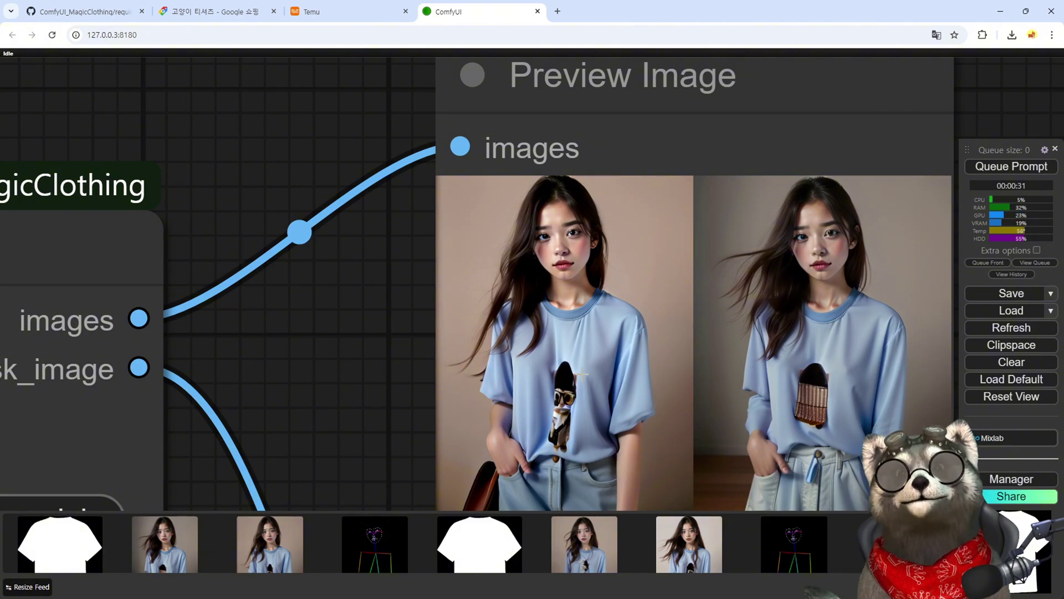
{"action": "scroll", "coordinate": [554, 426], "scroll_direction": "up", "scroll_amount": 8}
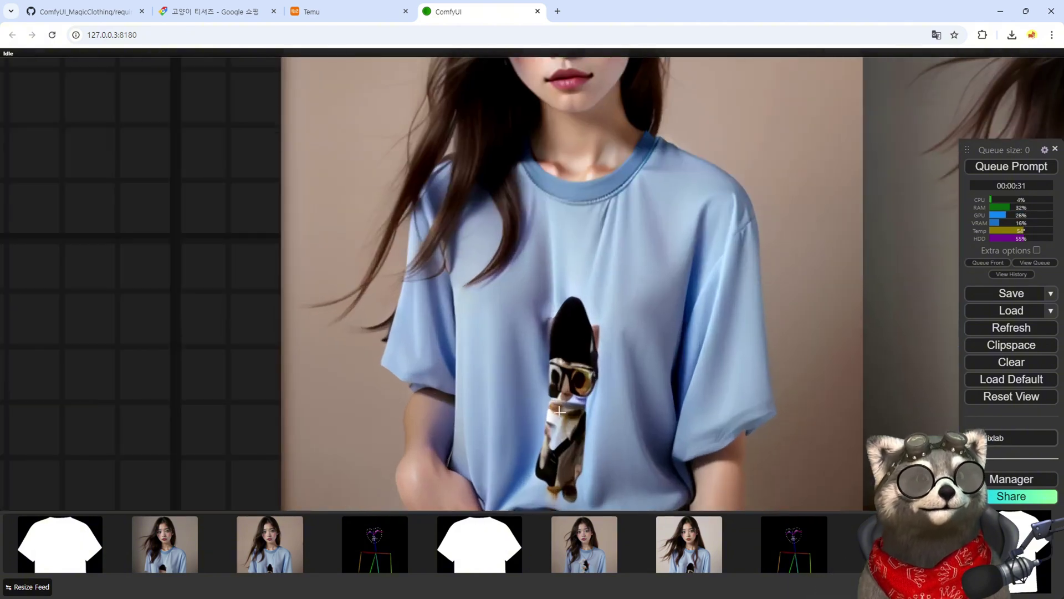
{"action": "scroll", "coordinate": [592, 444], "scroll_direction": "down", "scroll_amount": 10}
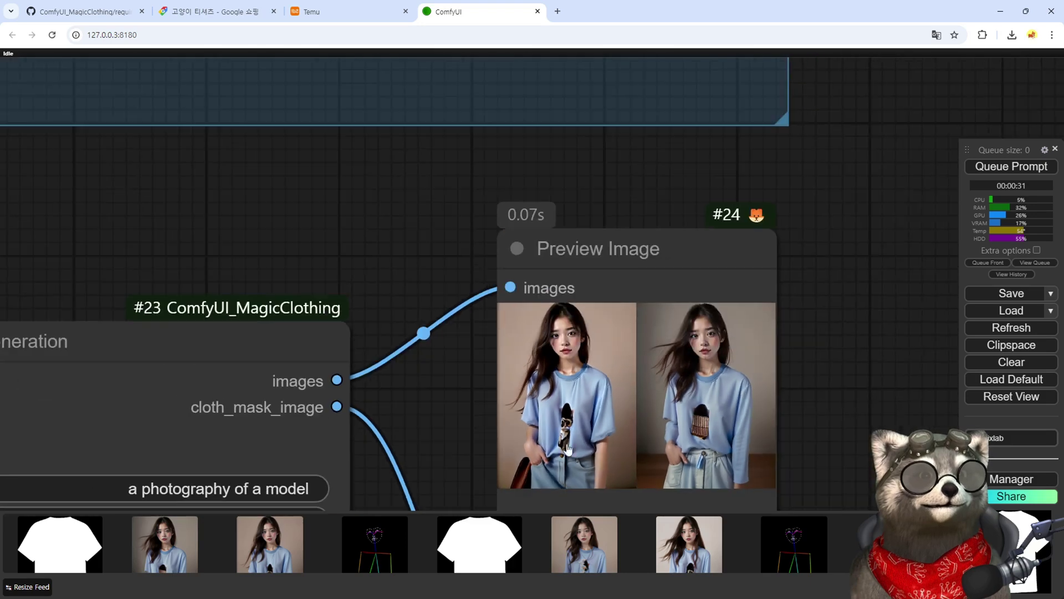
{"action": "scroll", "coordinate": [532, 399], "scroll_direction": "down", "scroll_amount": 2}
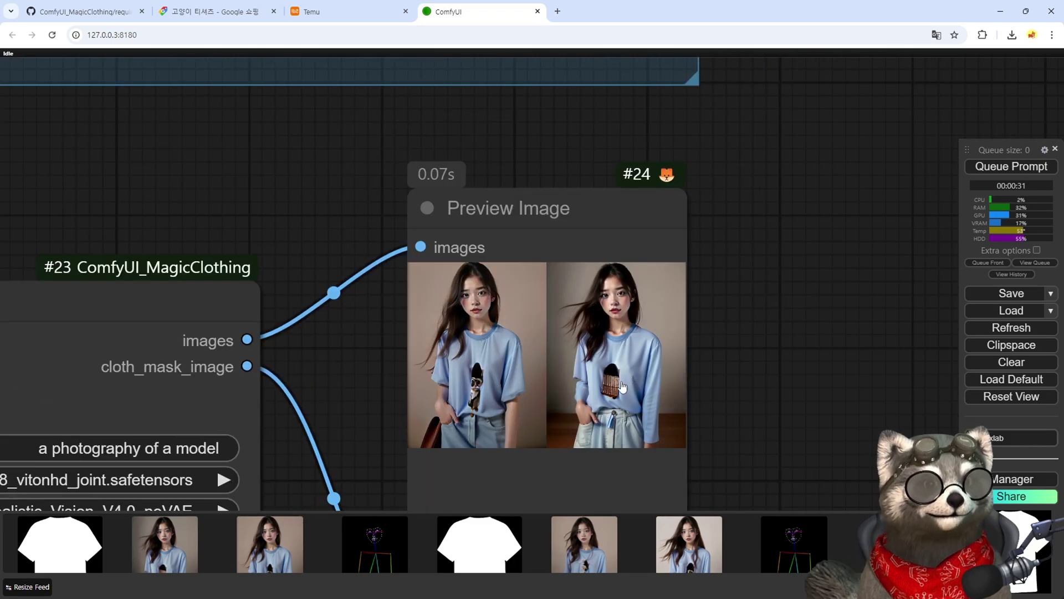
{"action": "scroll", "coordinate": [620, 382], "scroll_direction": "up", "scroll_amount": 12}
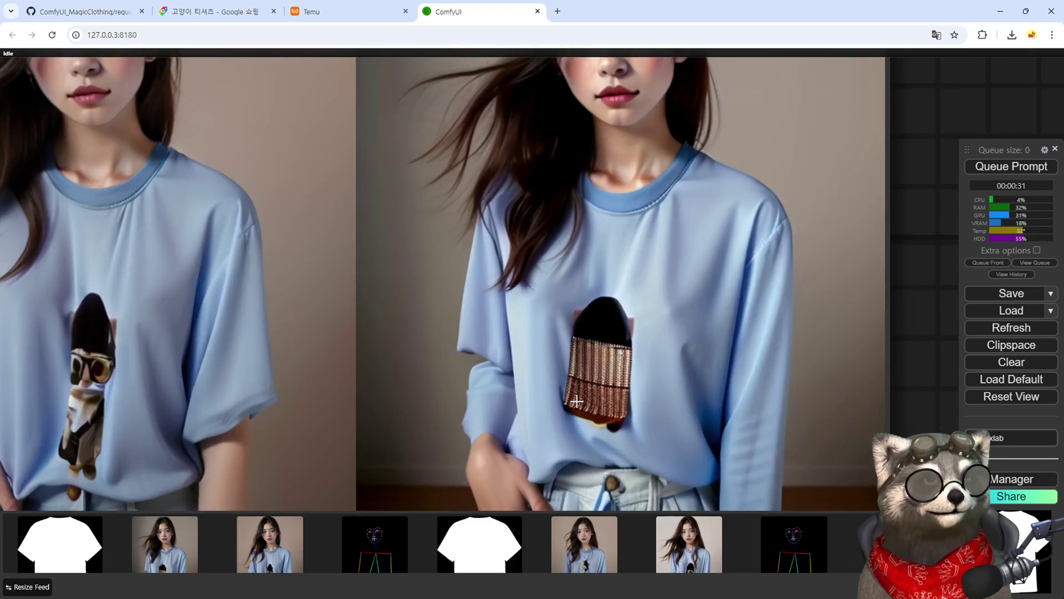
{"action": "scroll", "coordinate": [582, 400], "scroll_direction": "down", "scroll_amount": 8}
{"action": "scroll", "coordinate": [455, 314], "scroll_direction": "up", "scroll_amount": 12}
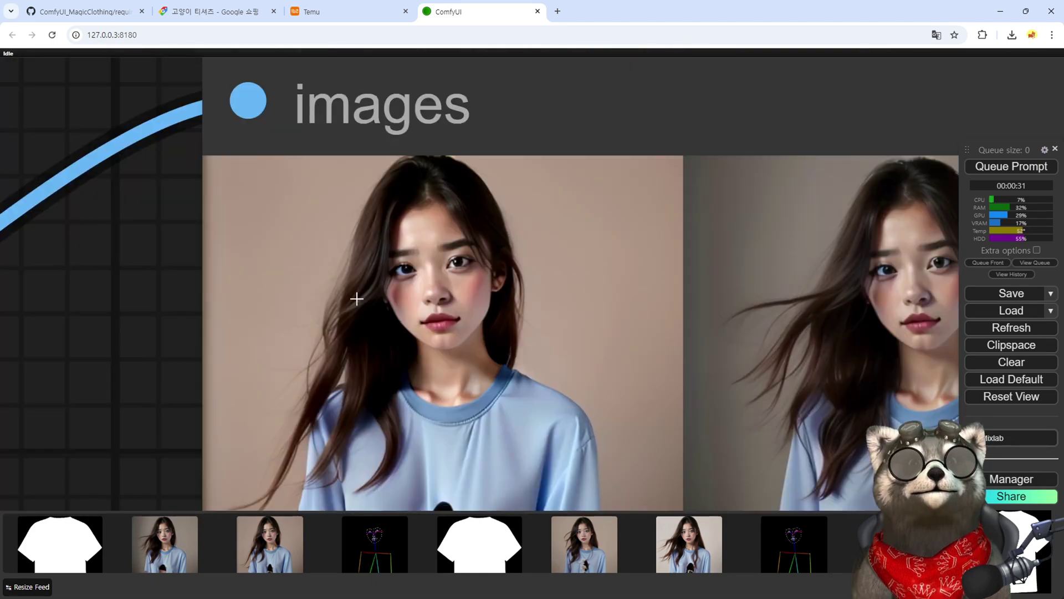
{"action": "scroll", "coordinate": [357, 299], "scroll_direction": "down", "scroll_amount": 12}
{"action": "scroll", "coordinate": [344, 360], "scroll_direction": "up", "scroll_amount": 2}
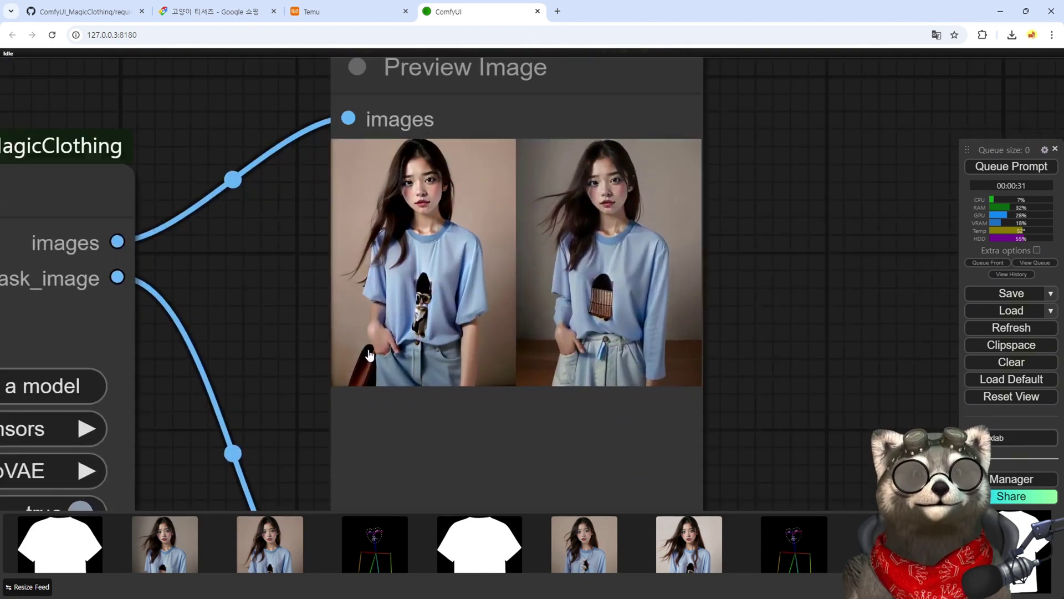
{"action": "scroll", "coordinate": [370, 355], "scroll_direction": "up", "scroll_amount": 12}
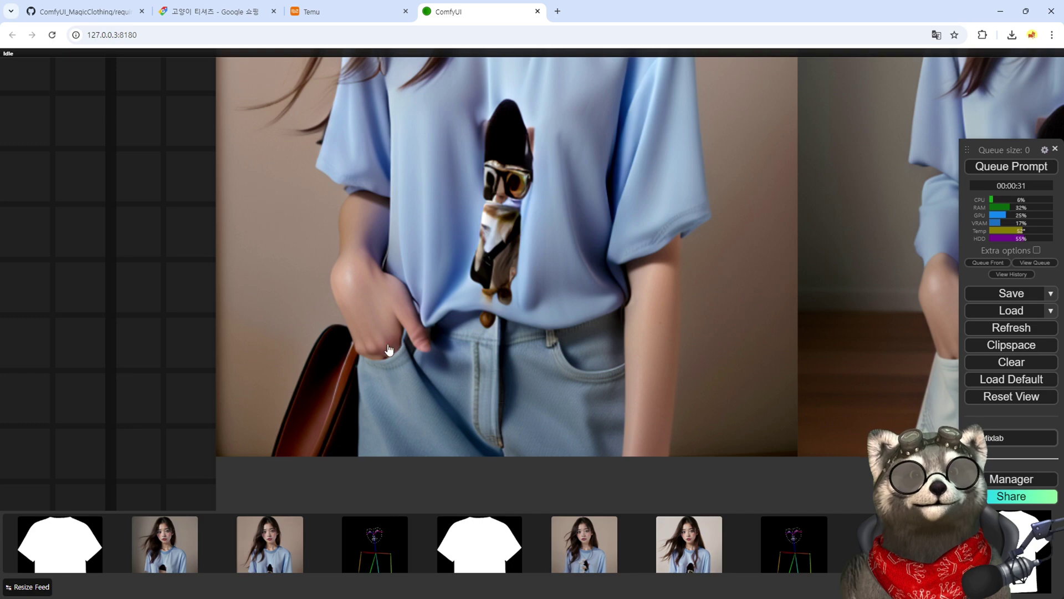
{"action": "scroll", "coordinate": [399, 356], "scroll_direction": "down", "scroll_amount": 12}
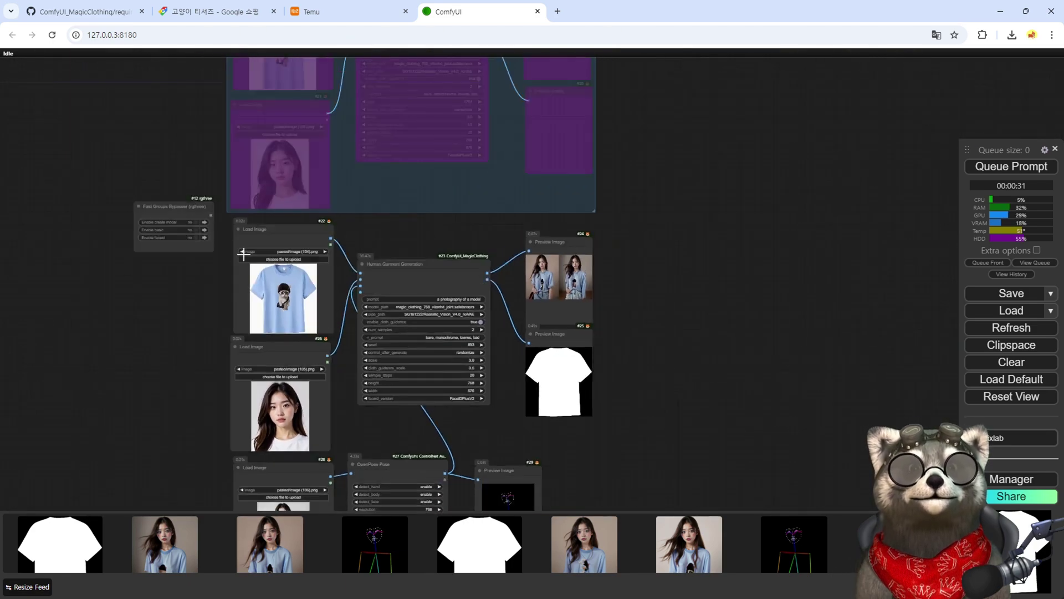
- Group the garment generation and OpenPose nodes, name the group "pose", and disable it in the Fast Groups Bypasser
{"action": "left_click_drag", "start_coordinate": [223, 243], "coordinate": [593, 496]}
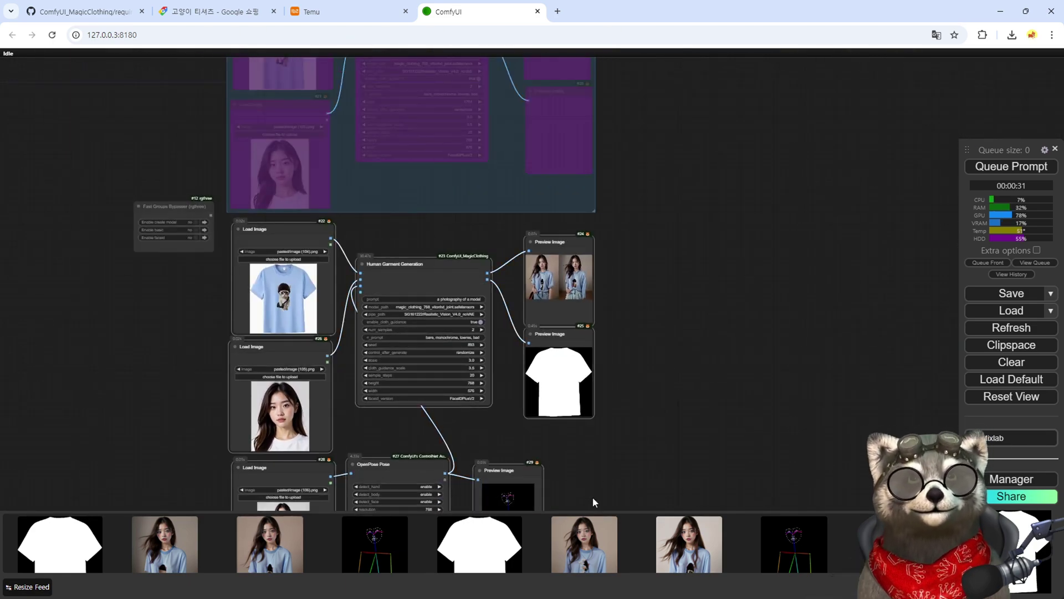
{"action": "key", "text": "ctrl+g"}
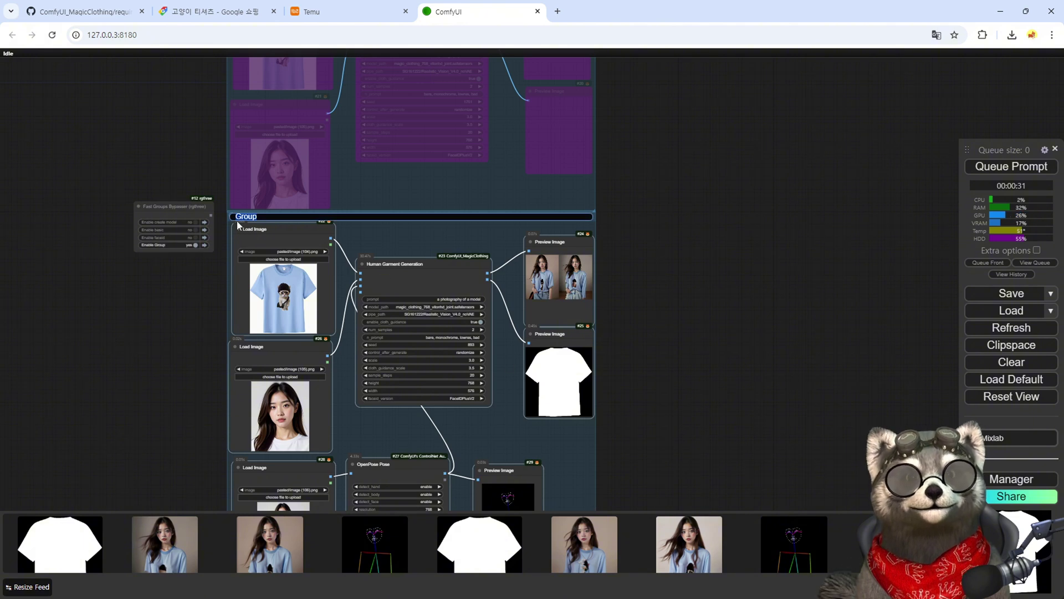
{"action": "left_click_drag", "start_coordinate": [228, 222], "coordinate": [248, 232]}
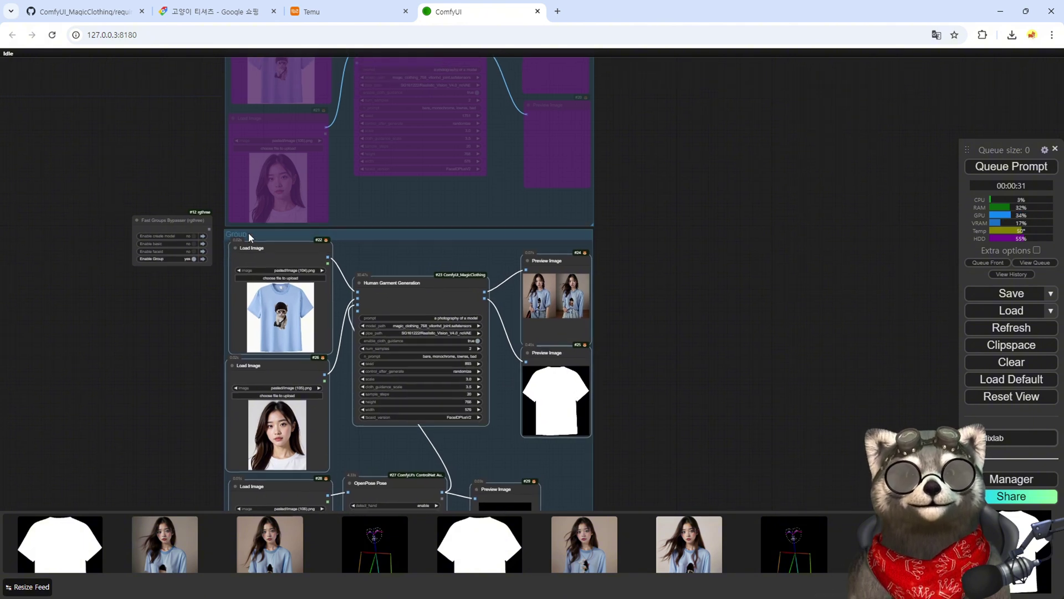
{"action": "double_click", "coordinate": [242, 233]}
{"action": "type", "text": "pose"}
{"action": "key", "text": "Return"}
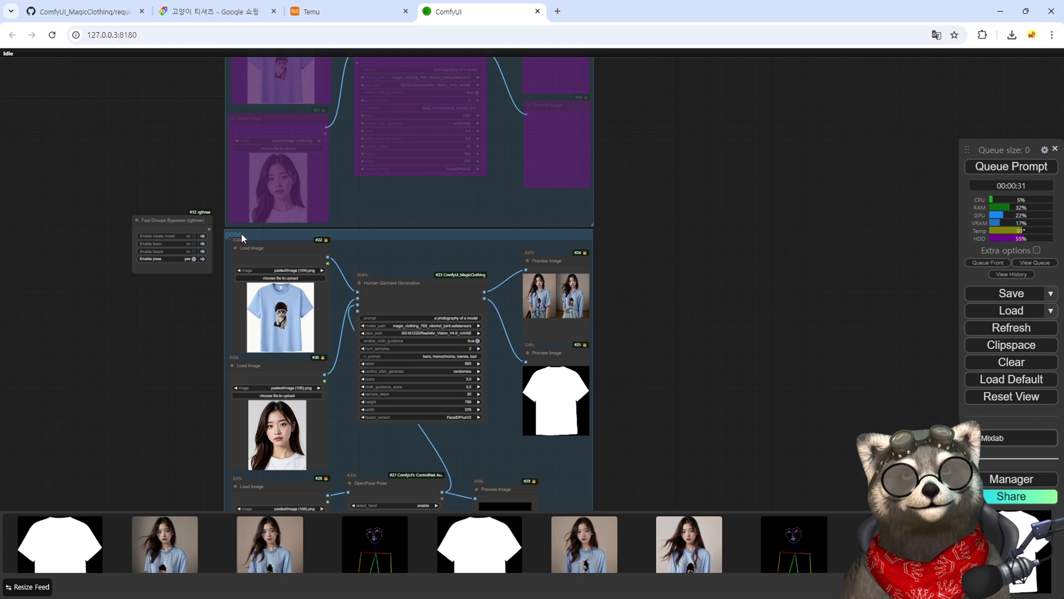
{"action": "left_click", "coordinate": [193, 258]}
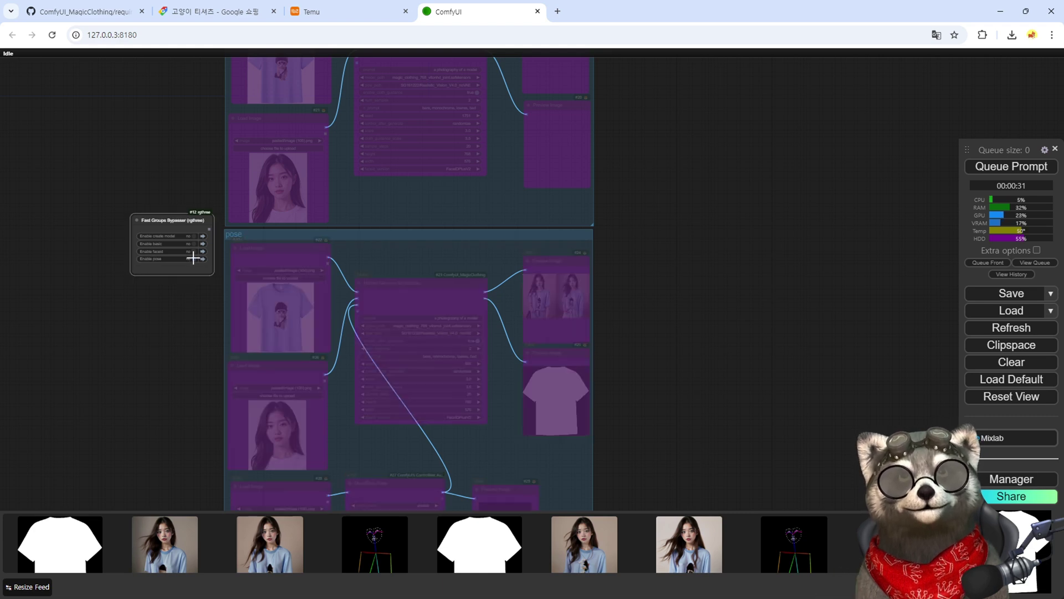
- Switch to the ComfyUI_MagicClothing repository on GitHub and view the README's lower-body full-body workflow image with the patterned trousers
{"action": "key", "text": "ctrl+1"}
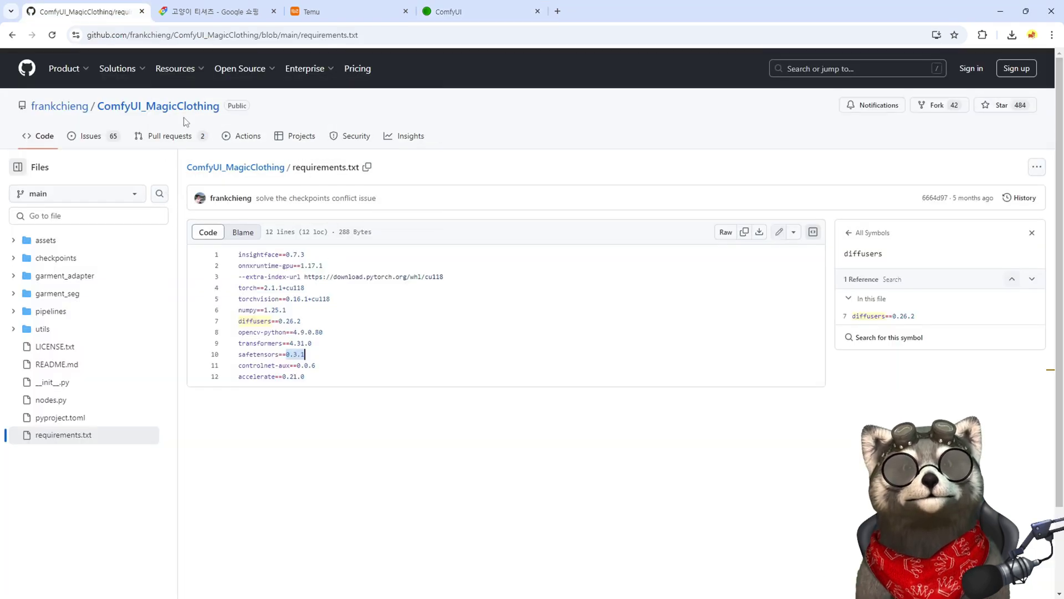
{"action": "left_click", "coordinate": [167, 106]}
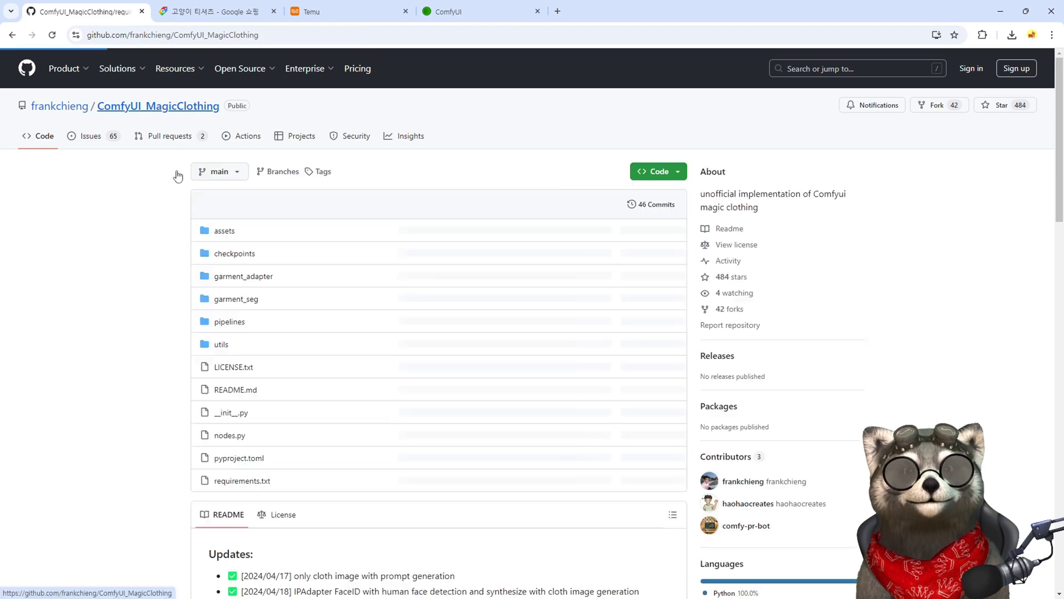
{"action": "scroll", "coordinate": [492, 231], "scroll_direction": "down", "scroll_amount": 13}
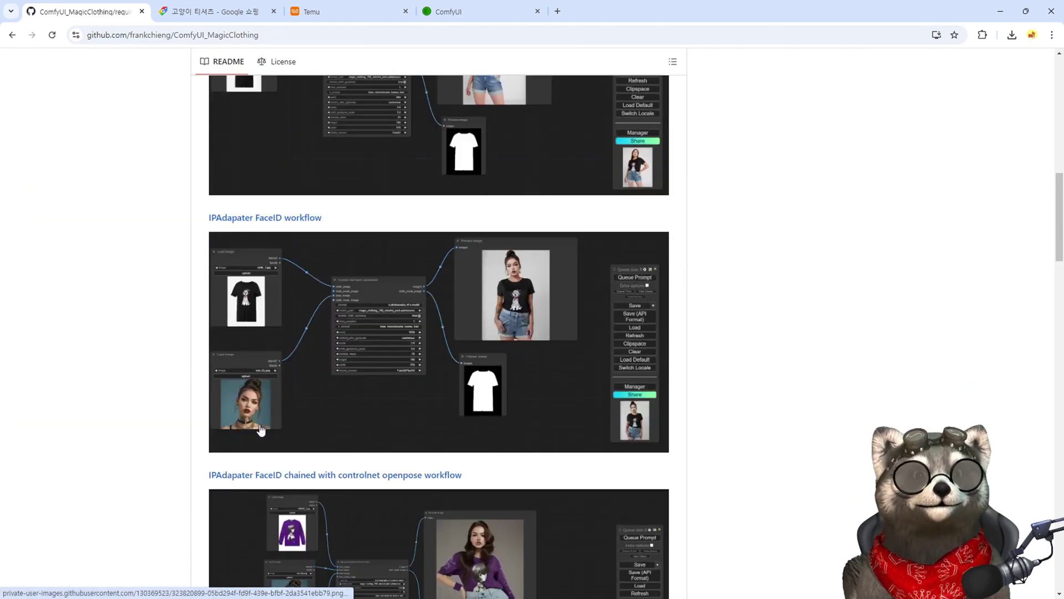
{"action": "scroll", "coordinate": [430, 344], "scroll_direction": "down", "scroll_amount": 6}
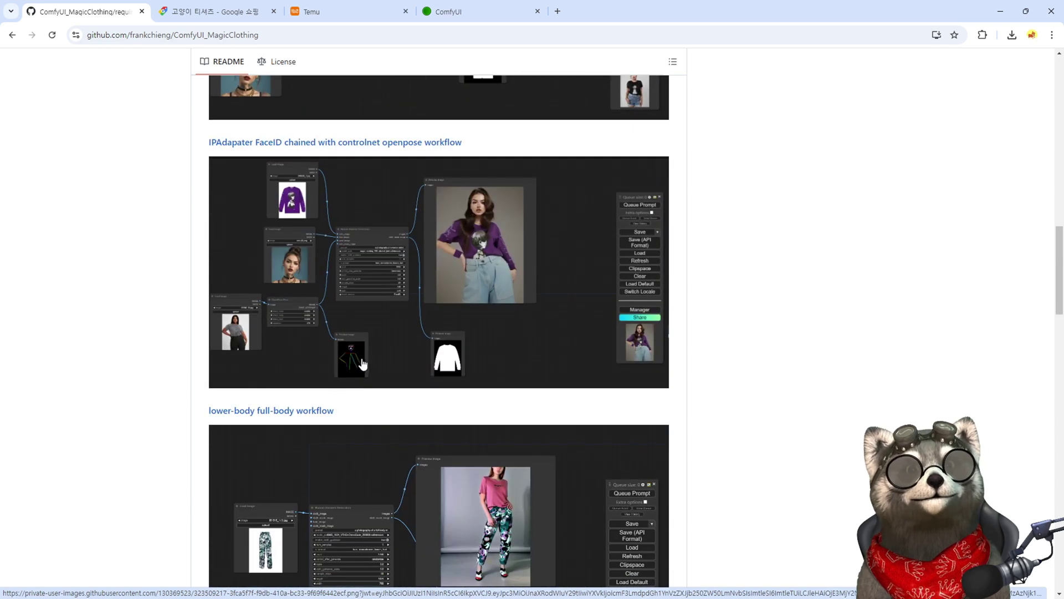
{"action": "scroll", "coordinate": [408, 315], "scroll_direction": "down", "scroll_amount": 4}
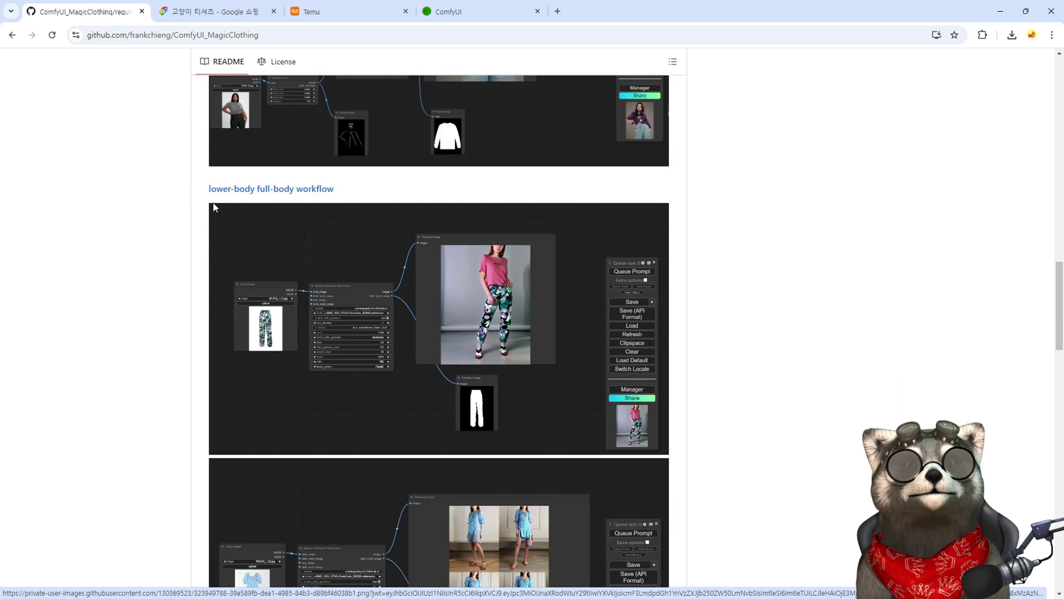
{"action": "left_click", "coordinate": [405, 335]}
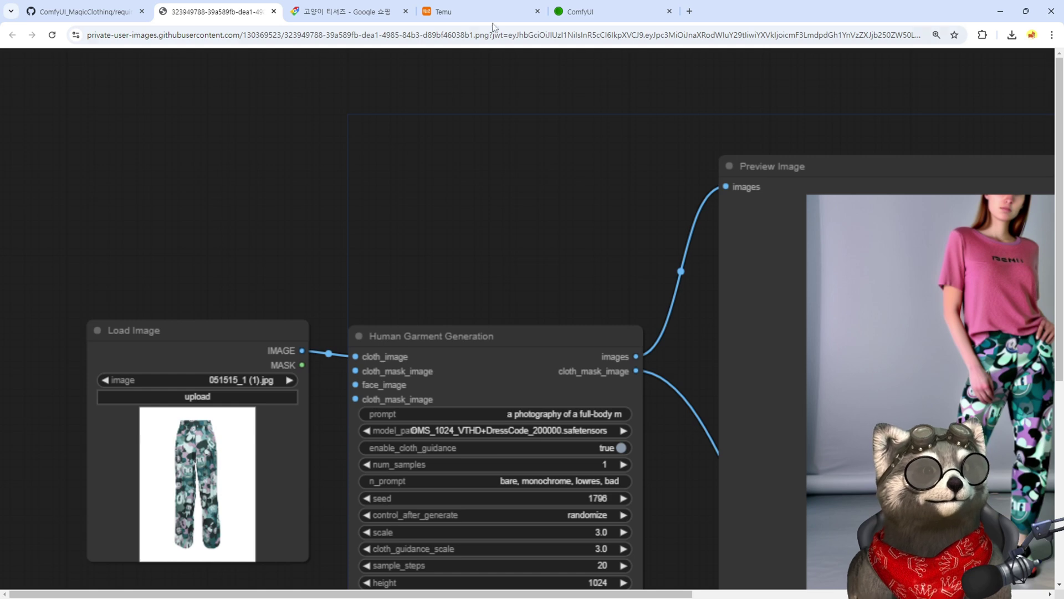
{"action": "left_click", "coordinate": [273, 11]}
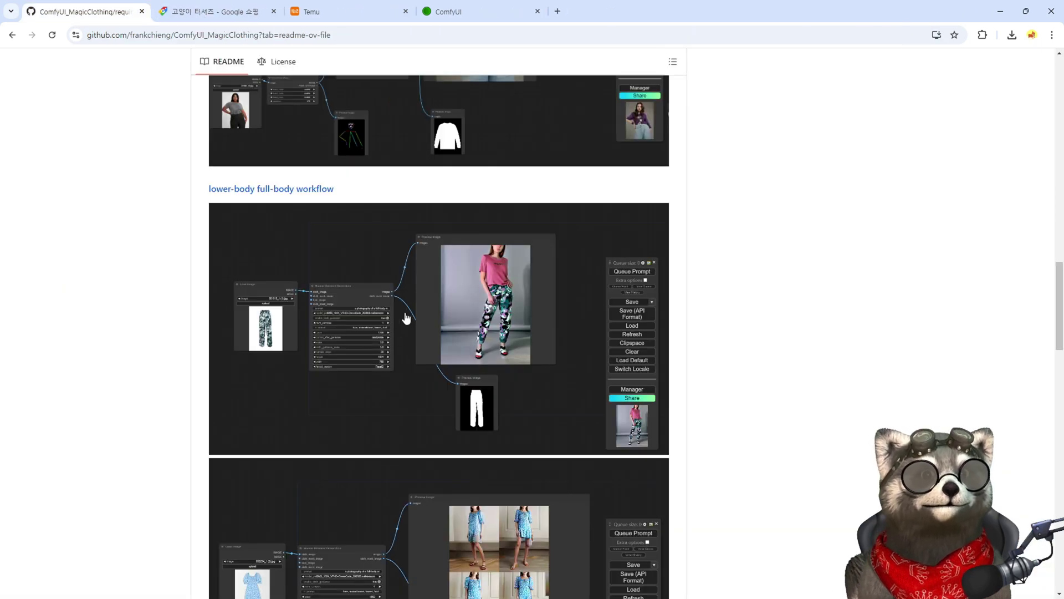
- View the README's full-body workflow image with the blue dress at full size
{"action": "scroll", "coordinate": [404, 361], "scroll_direction": "down", "scroll_amount": 4}
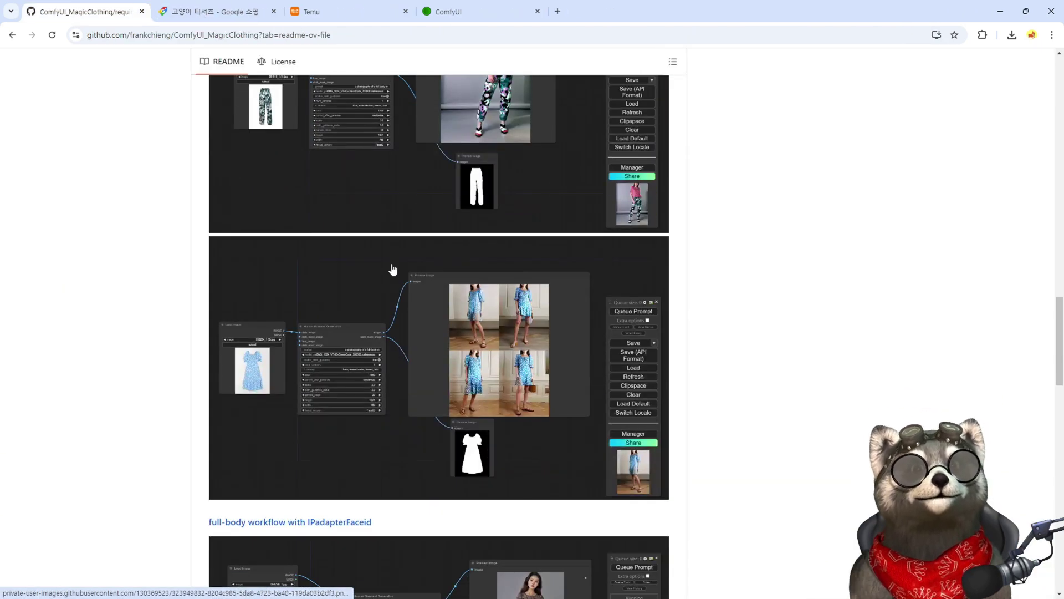
{"action": "left_click", "coordinate": [393, 270]}
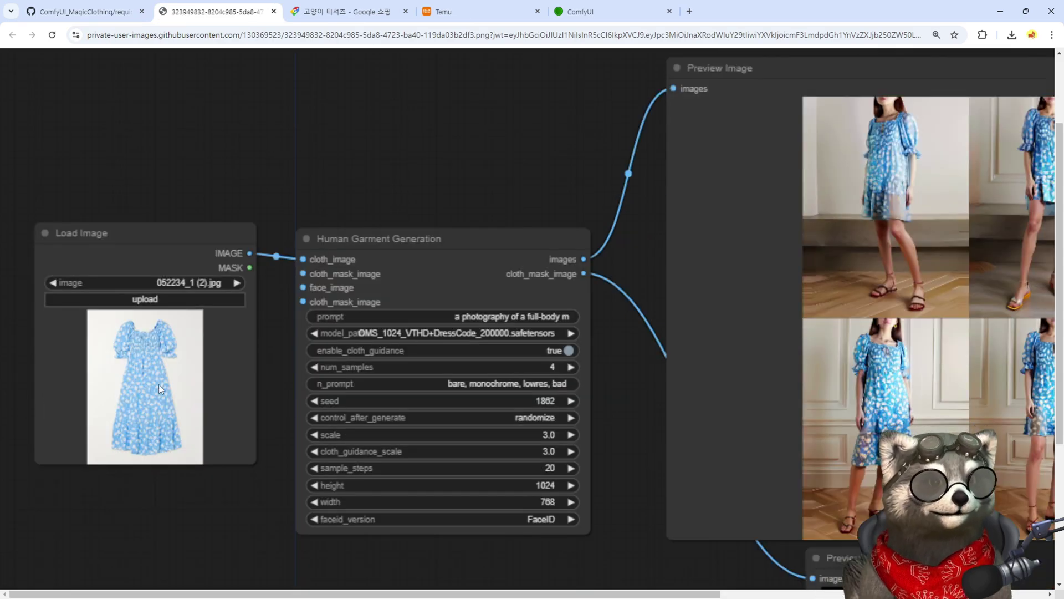
{"action": "left_click", "coordinate": [379, 356]}
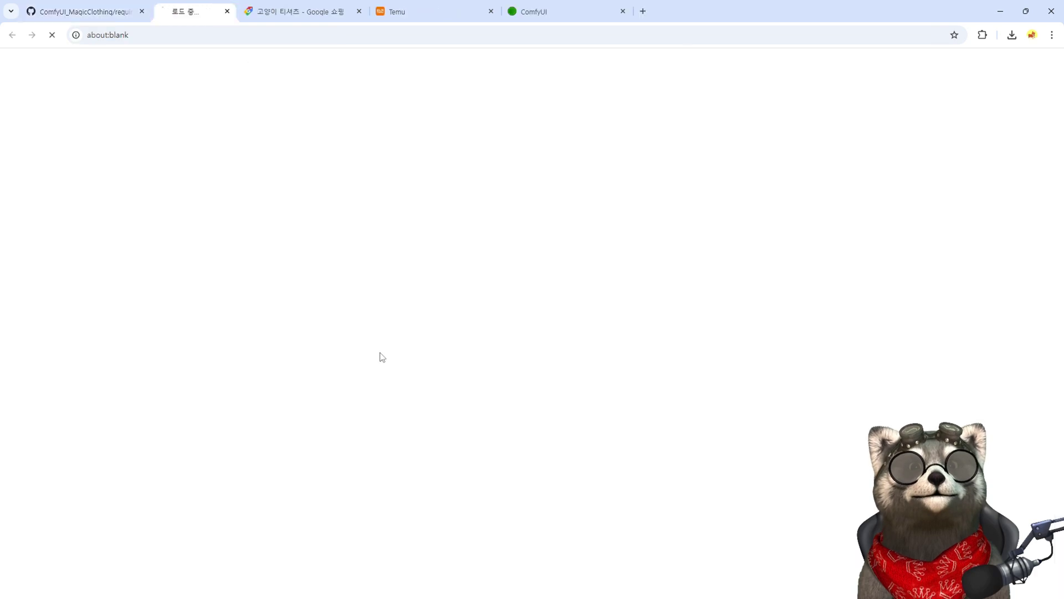
{"action": "left_click", "coordinate": [274, 11]}
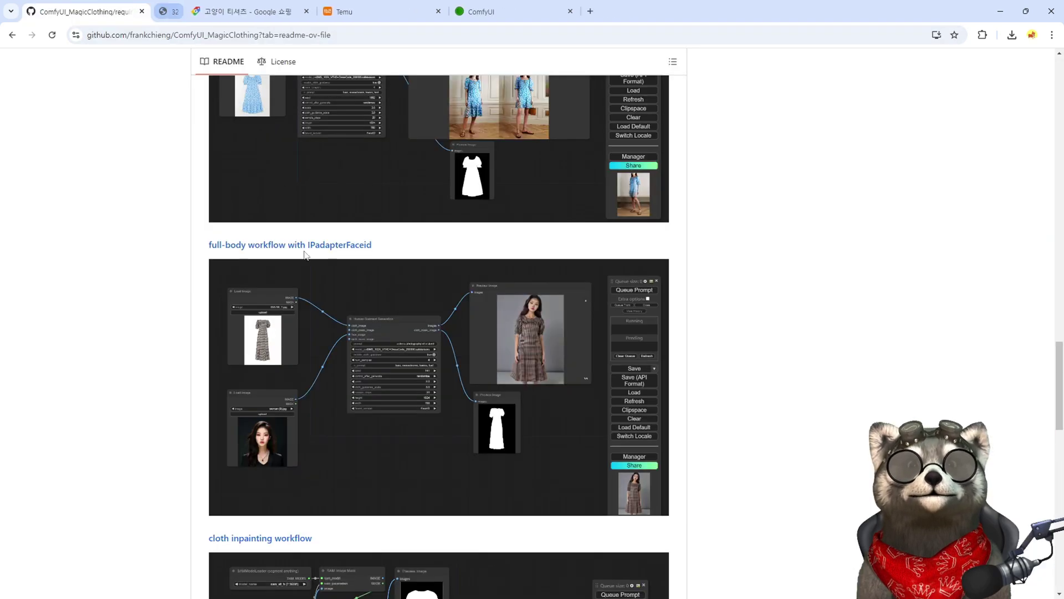
- Open the README's cloth inpainting workflow image and examine its Human Garment Inpainting nodes, masks and settings
{"action": "scroll", "coordinate": [373, 373], "scroll_direction": "down", "scroll_amount": 3}
{"action": "left_click", "coordinate": [356, 378]}
{"action": "scroll", "coordinate": [298, 486], "scroll_direction": "down", "scroll_amount": 1}
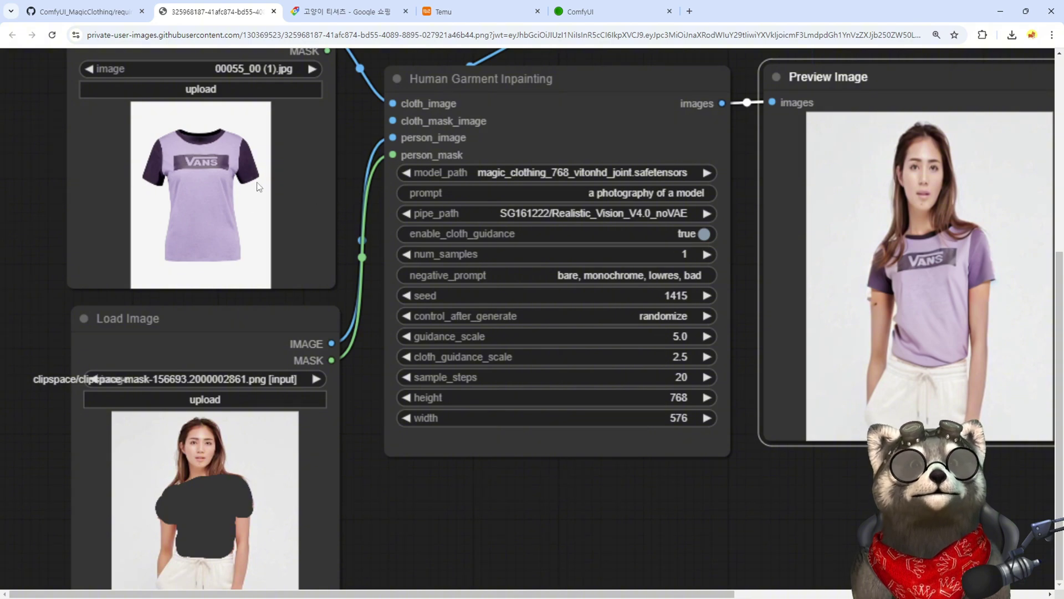
{"action": "scroll", "coordinate": [258, 187], "scroll_direction": "up", "scroll_amount": 6}
{"action": "scroll", "coordinate": [324, 469], "scroll_direction": "down", "scroll_amount": 5}
{"action": "scroll", "coordinate": [57, 238], "scroll_direction": "up", "scroll_amount": 2}
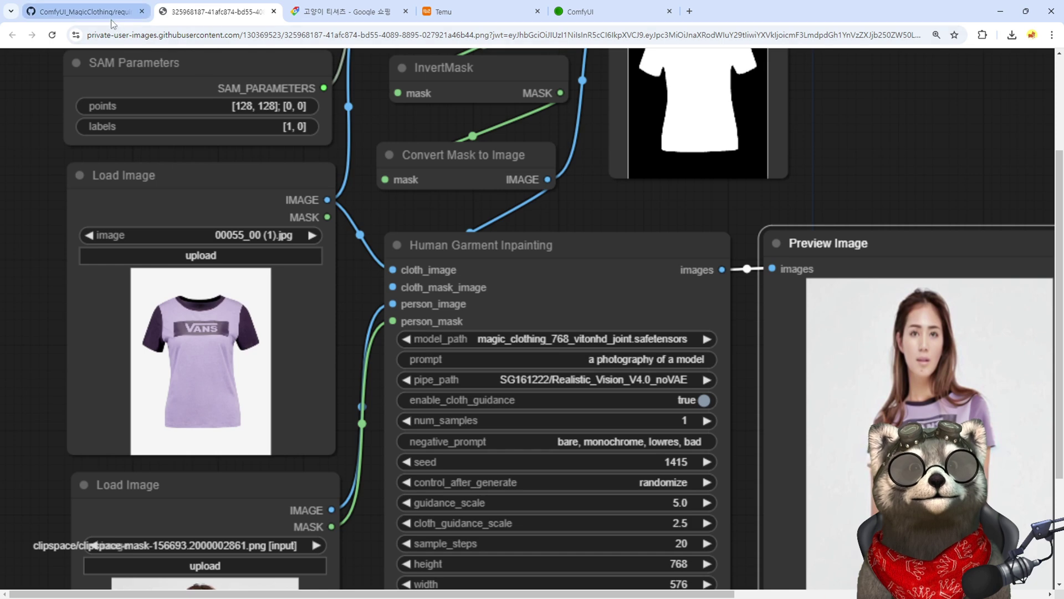
- Switch back to ComfyUI and duplicate the pose group's nodes, without bypass, into the empty canvas below the group
{"action": "left_click", "coordinate": [600, 16]}
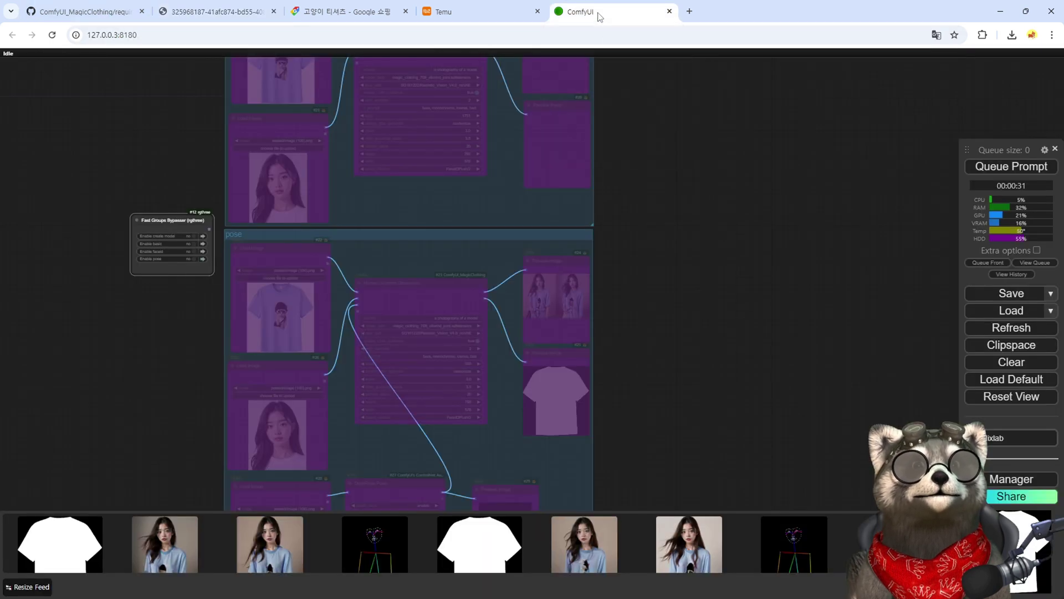
{"action": "scroll", "coordinate": [623, 285], "scroll_direction": "down", "scroll_amount": 3}
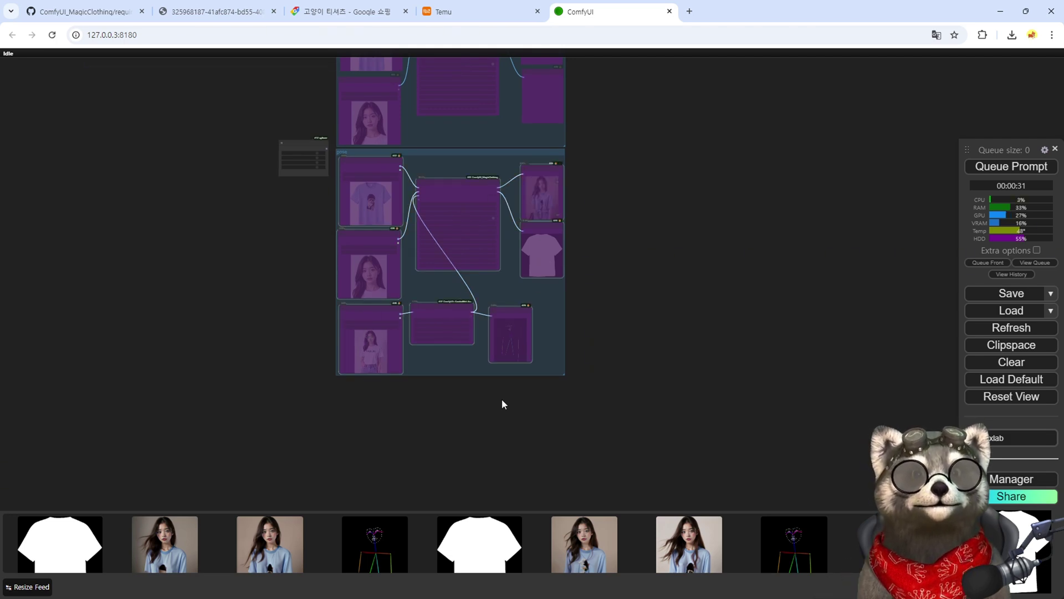
{"action": "scroll", "coordinate": [320, 411], "scroll_direction": "up", "scroll_amount": 5}
{"action": "left_click_drag", "start_coordinate": [321, 412], "coordinate": [278, 272]}
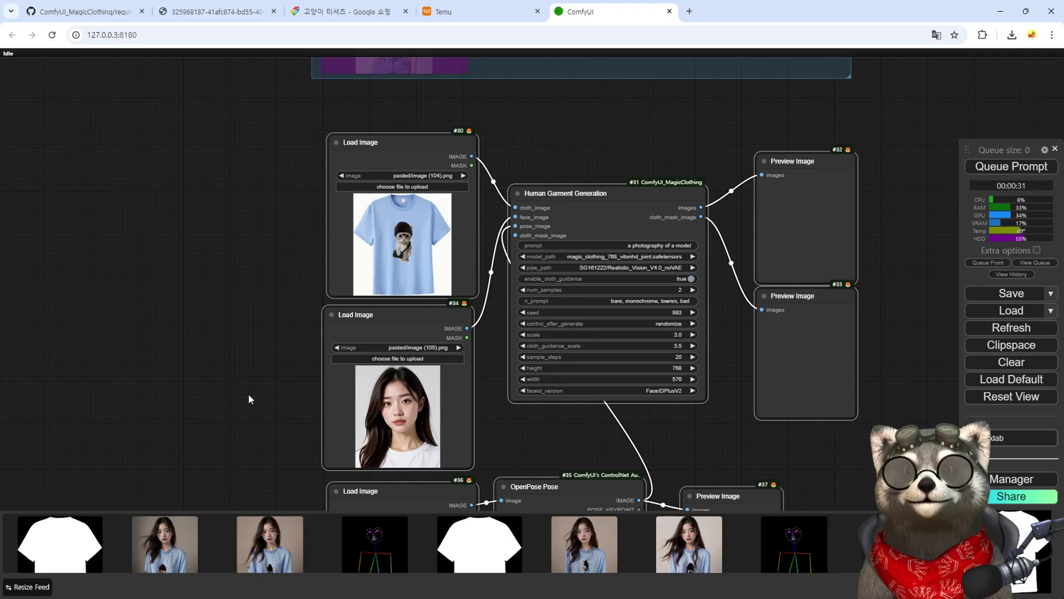
{"action": "left_click_drag", "start_coordinate": [249, 399], "coordinate": [238, 340]}
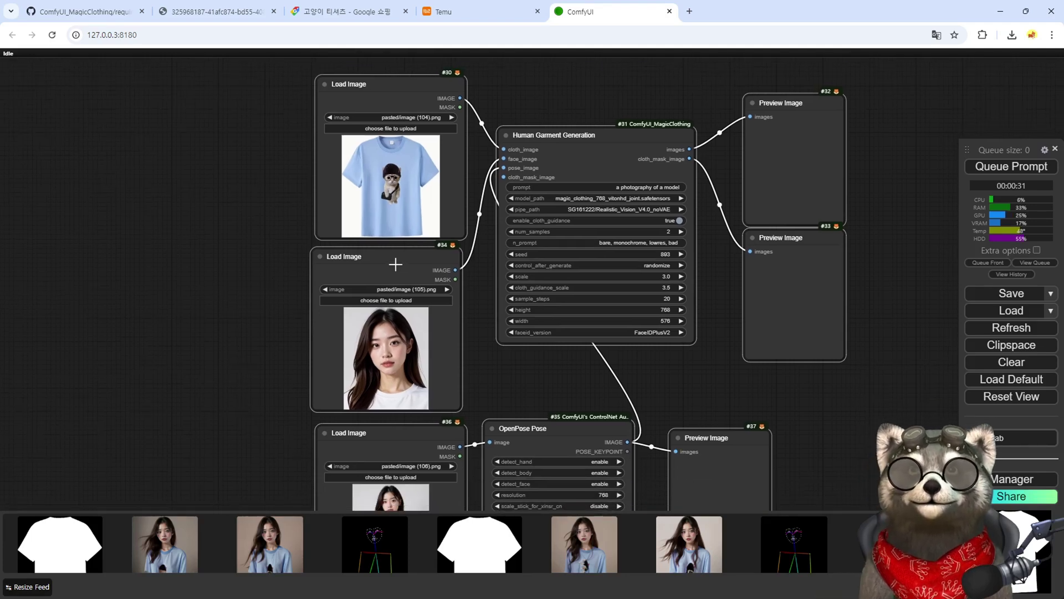
- Delete the OpenPose Pose node and its connected Preview Image node from the duplicated nodes
{"action": "left_click_drag", "start_coordinate": [402, 437], "coordinate": [411, 320]}
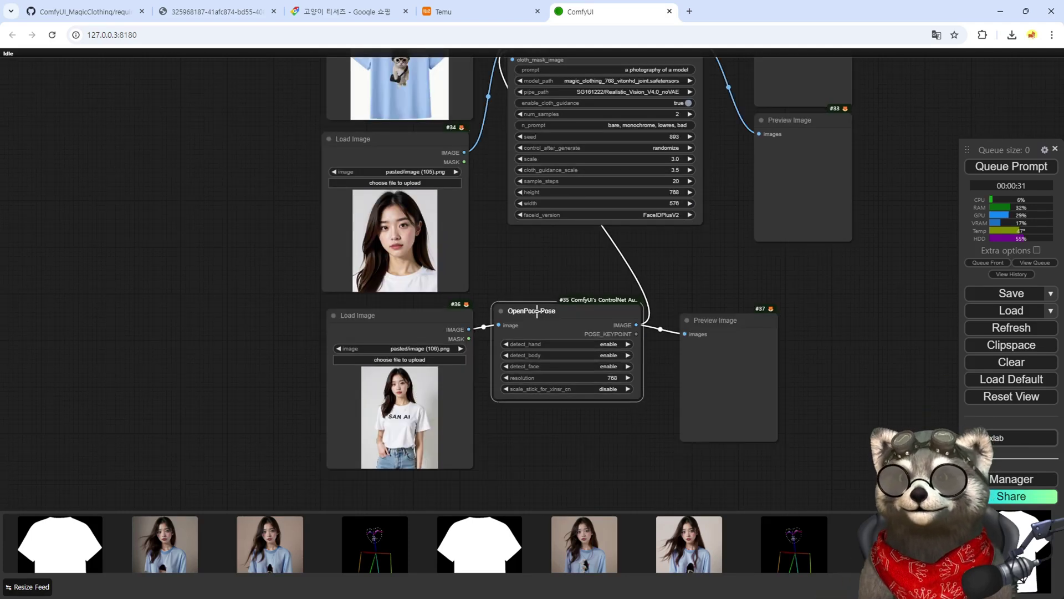
{"action": "key", "text": "Delete"}
{"action": "left_click", "coordinate": [718, 322]}
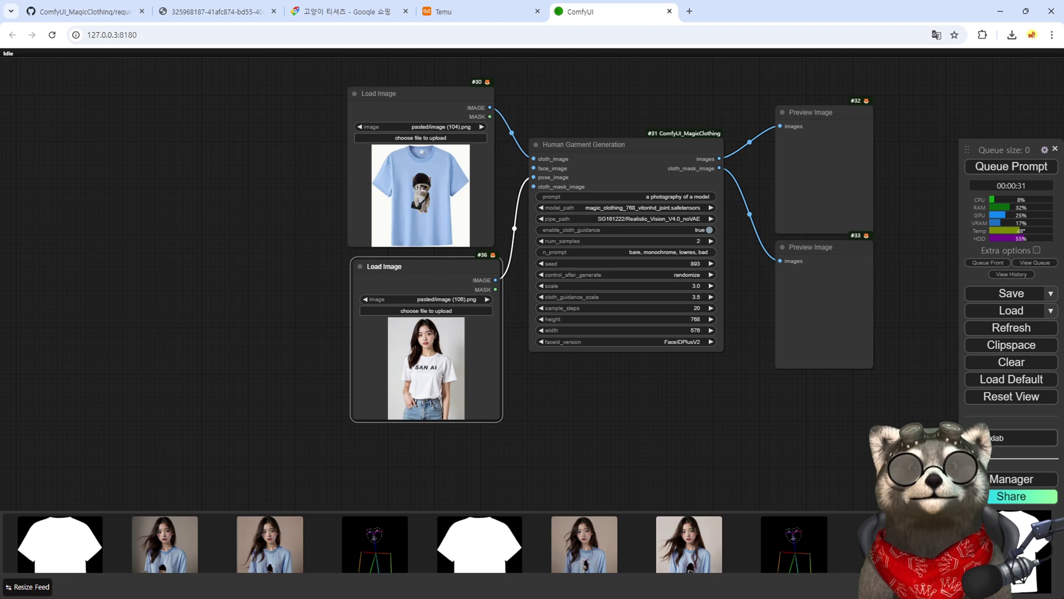
- Replace the Human Garment Generation node with a Human Garment Inpainting node
{"action": "left_click", "coordinate": [625, 147]}
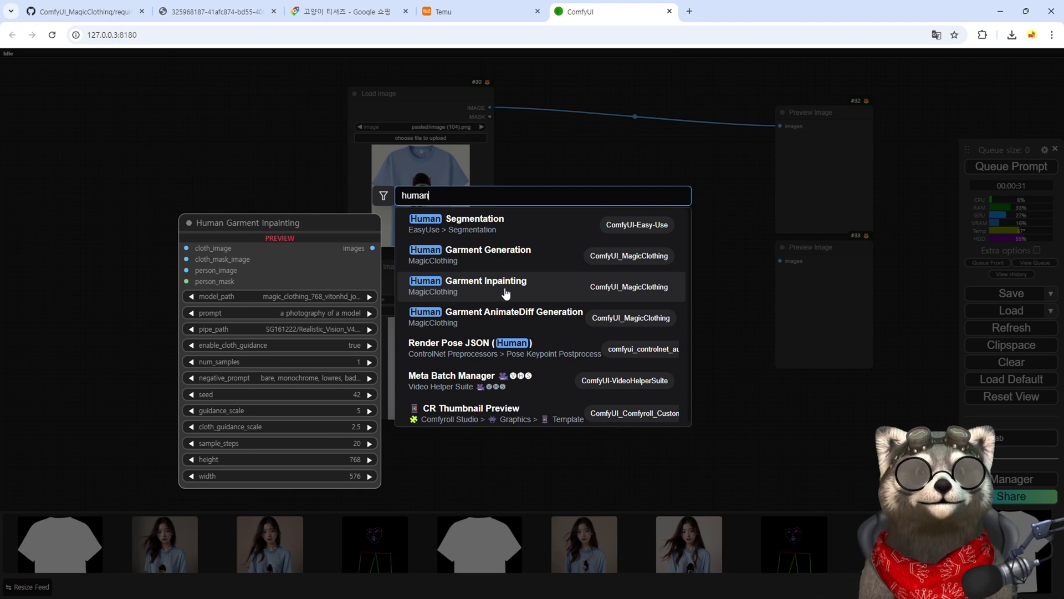
{"action": "key", "text": "ctrl+BackSpace"}
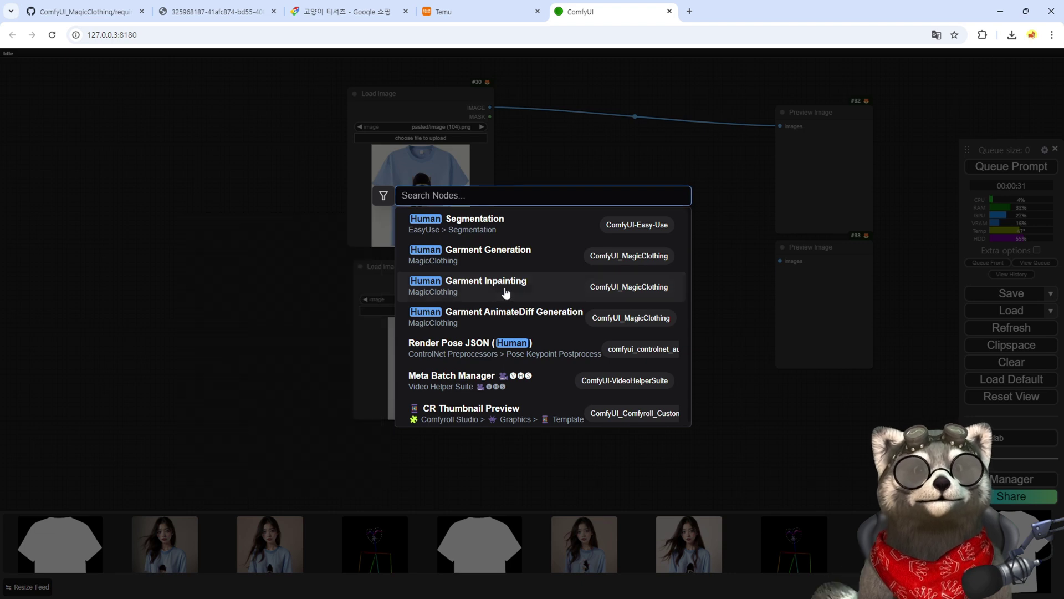
{"action": "left_click", "coordinate": [506, 290]}
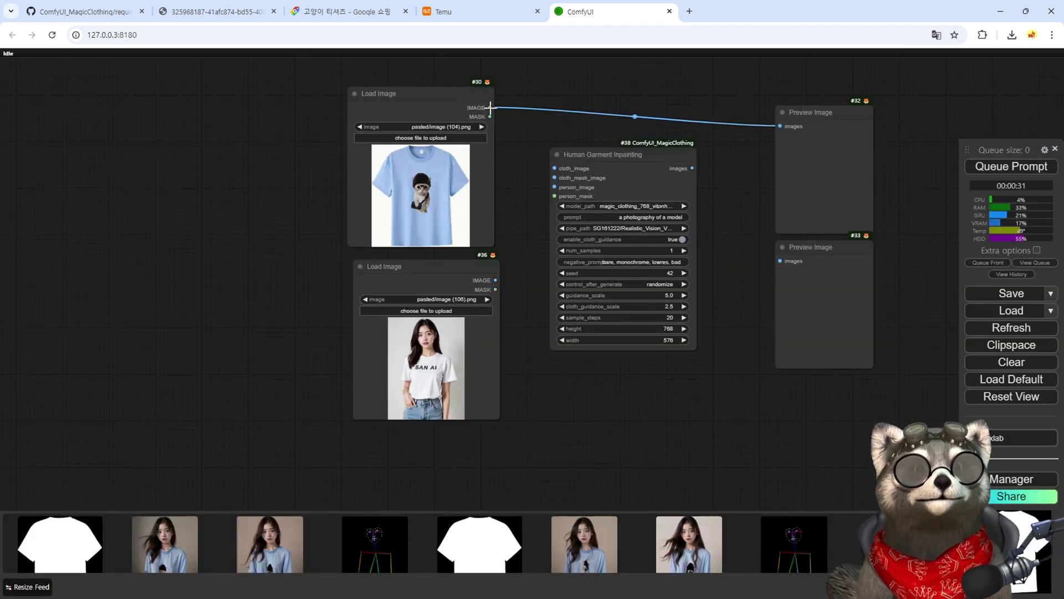
- Wire the shirt image, person image and person mask into Human Garment Inpainting, connect its output to Preview Image, and delete the spare preview
{"action": "left_click_drag", "start_coordinate": [490, 108], "coordinate": [555, 169]}
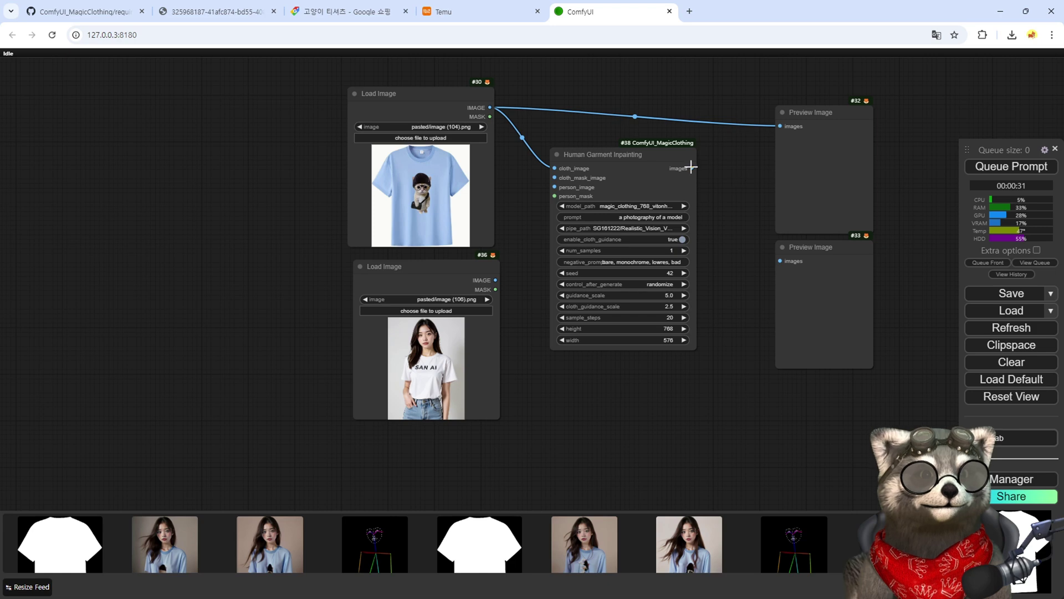
{"action": "left_click_drag", "start_coordinate": [691, 166], "coordinate": [780, 261]}
{"action": "key", "text": "Delete"}
{"action": "left_click_drag", "start_coordinate": [496, 281], "coordinate": [554, 196]}
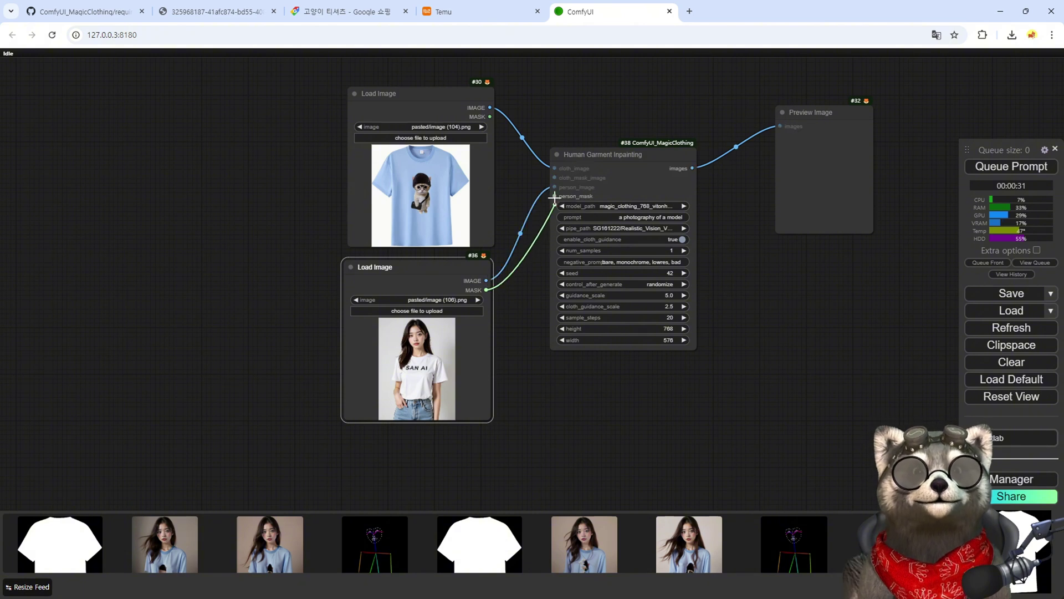
- Open the woman's image in the MaskEditor, paint a mask over her whole T-shirt including the sleeves, and save it to the node
{"action": "right_click", "coordinate": [421, 359]}
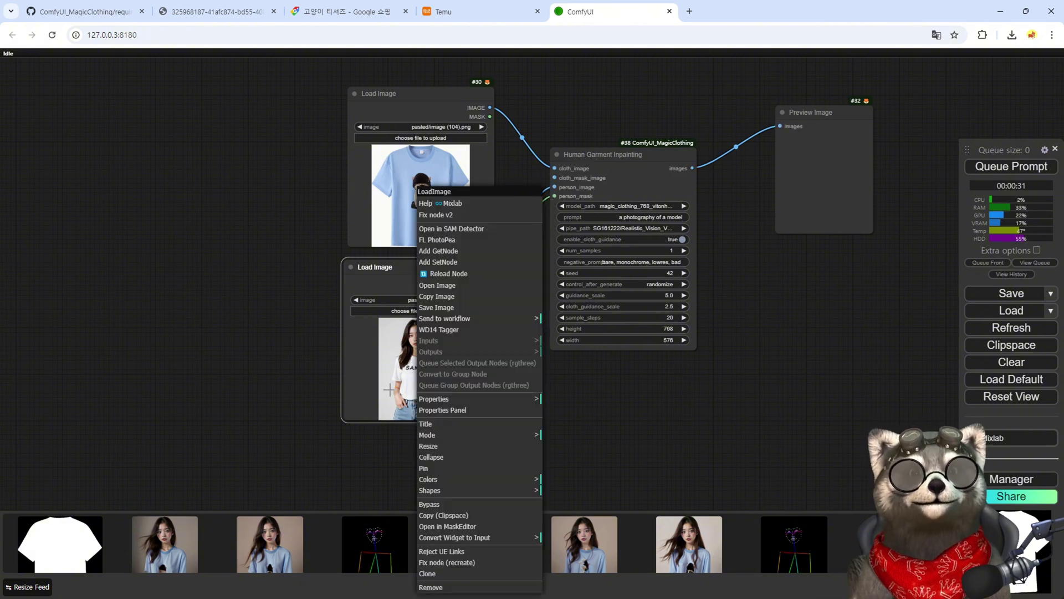
{"action": "left_click", "coordinate": [449, 527]}
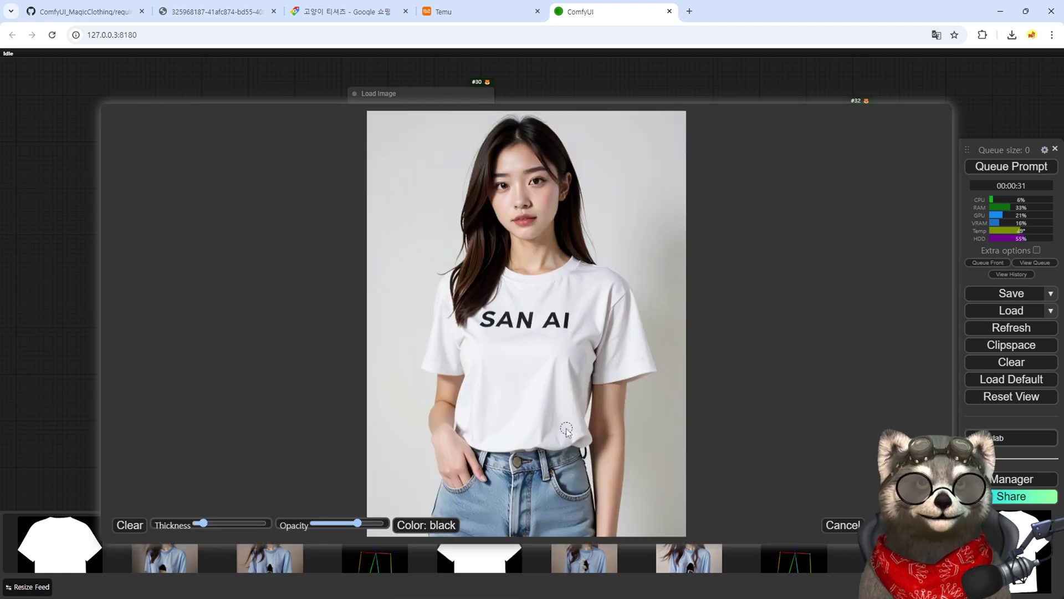
{"action": "mouse_move", "coordinate": [437, 359]}
{"action": "left_mouse_down"}
{"action": "mouse_move", "coordinate": [448, 283]}
{"action": "mouse_move", "coordinate": [562, 285]}
{"action": "mouse_move", "coordinate": [576, 273]}
{"action": "mouse_move", "coordinate": [608, 285]}
{"action": "mouse_move", "coordinate": [641, 364]}
{"action": "mouse_move", "coordinate": [599, 377]}
{"action": "mouse_move", "coordinate": [610, 352]}
{"action": "mouse_move", "coordinate": [582, 298]}
{"action": "mouse_move", "coordinate": [479, 312]}
{"action": "mouse_move", "coordinate": [476, 328]}
{"action": "mouse_move", "coordinate": [503, 367]}
{"action": "mouse_move", "coordinate": [492, 417]}
{"action": "mouse_move", "coordinate": [536, 427]}
{"action": "mouse_move", "coordinate": [551, 411]}
{"action": "left_mouse_up"}
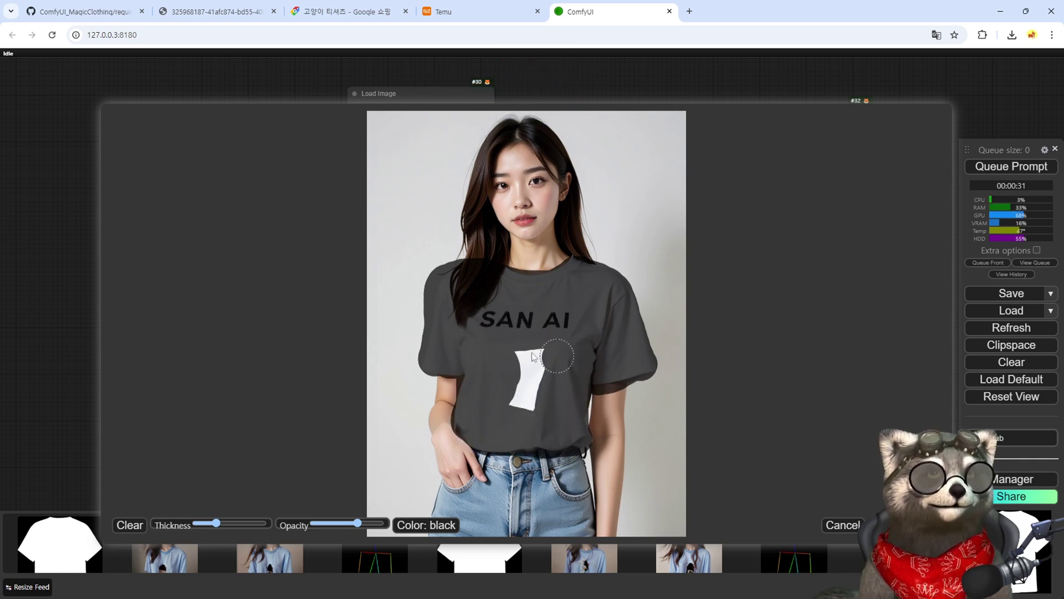
{"action": "left_click_drag", "start_coordinate": [532, 357], "coordinate": [521, 406]}
{"action": "left_click", "coordinate": [426, 525]}
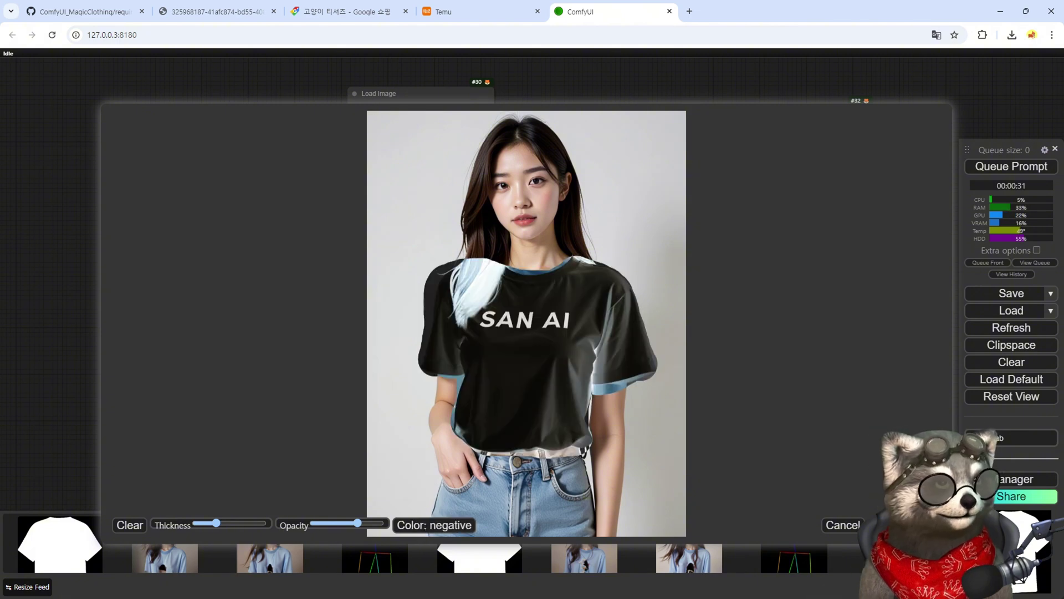
{"action": "left_click", "coordinate": [887, 525]}
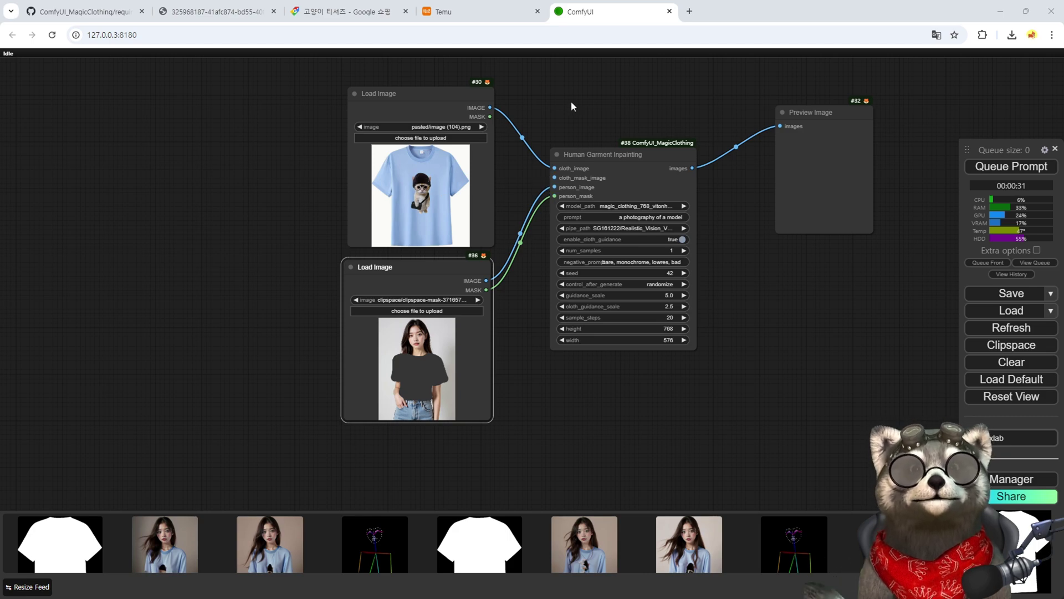
- Look up the segment anything and WAS Node Suite packages in the Manager's custom node list, searching for "segment" and "was node"
{"action": "left_click_drag", "start_coordinate": [572, 105], "coordinate": [479, 275]}
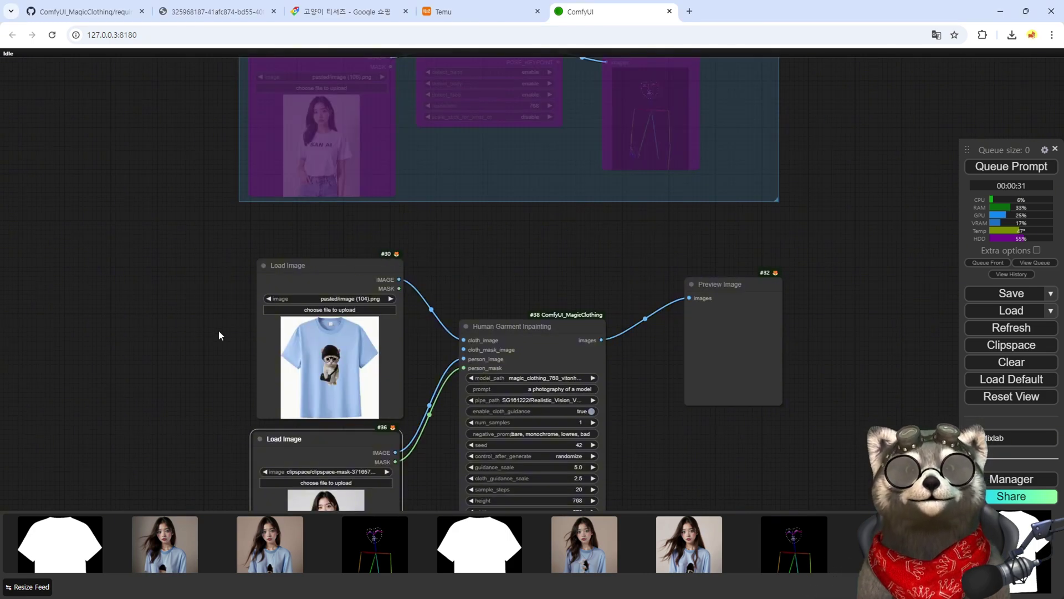
{"action": "scroll", "coordinate": [341, 165], "scroll_direction": "down", "scroll_amount": 3}
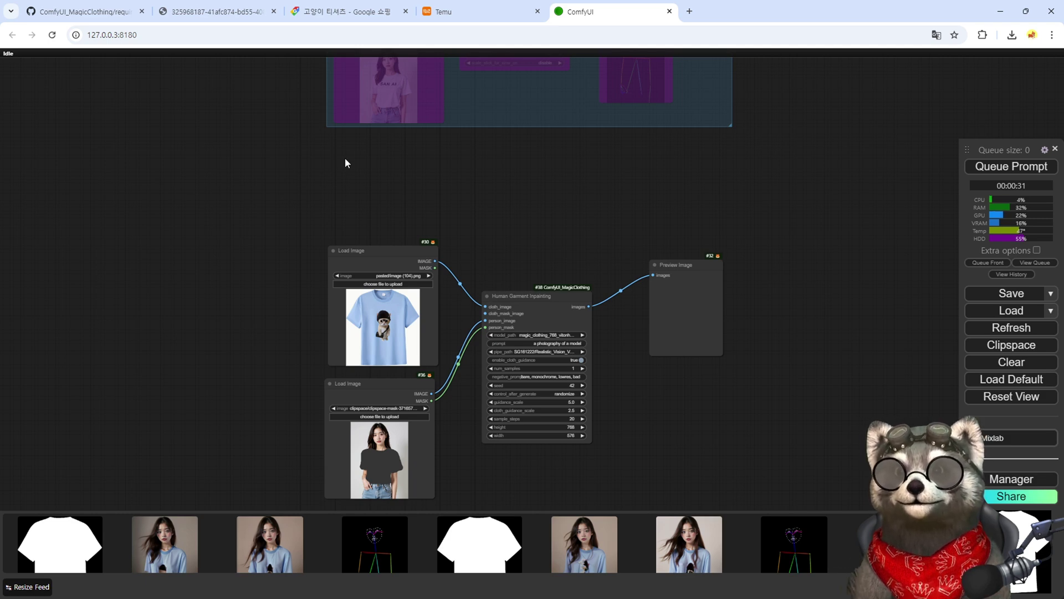
{"action": "left_click", "coordinate": [1014, 479]}
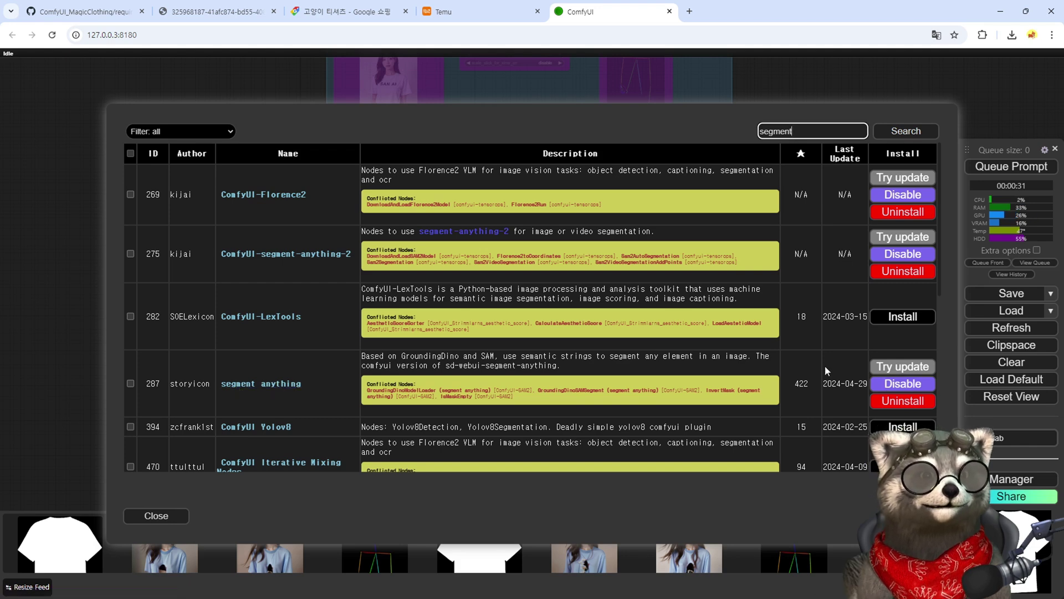
{"action": "double_click", "coordinate": [149, 382]}
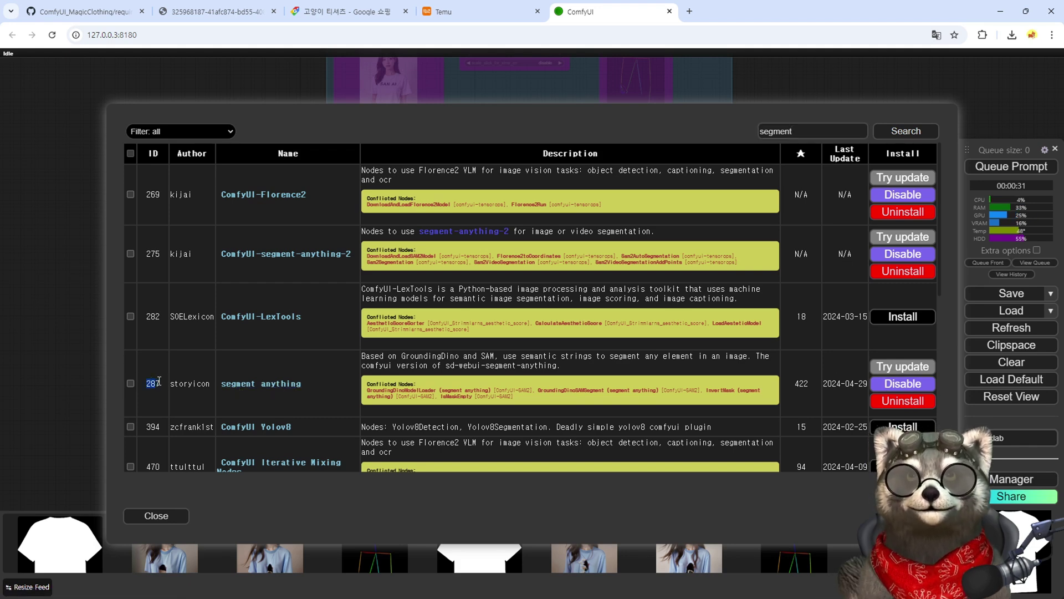
{"action": "double_click", "coordinate": [774, 131]}
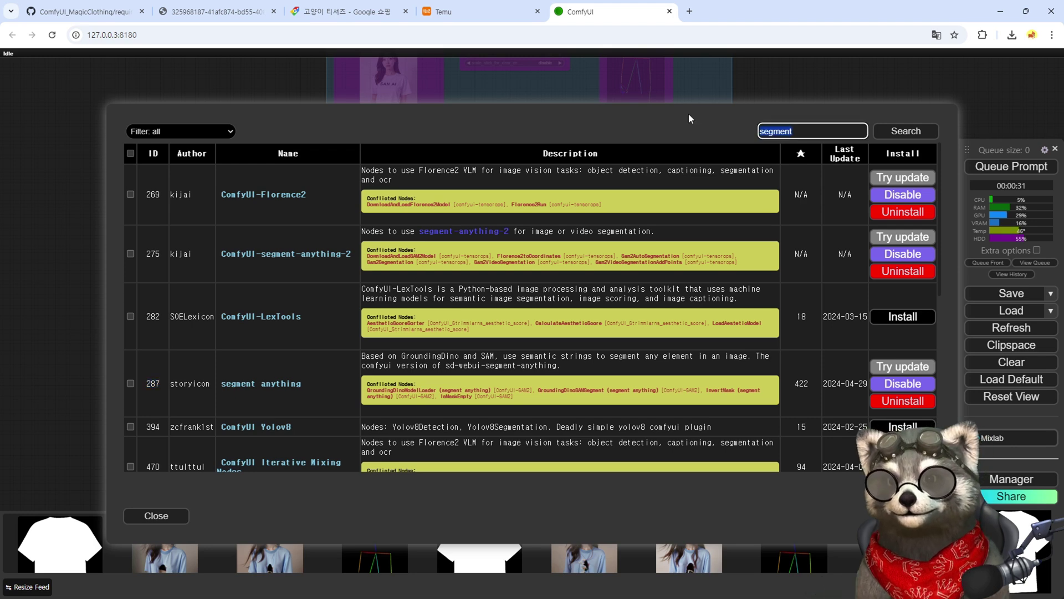
{"action": "type", "text": "was node"}
{"action": "key", "text": "Return"}
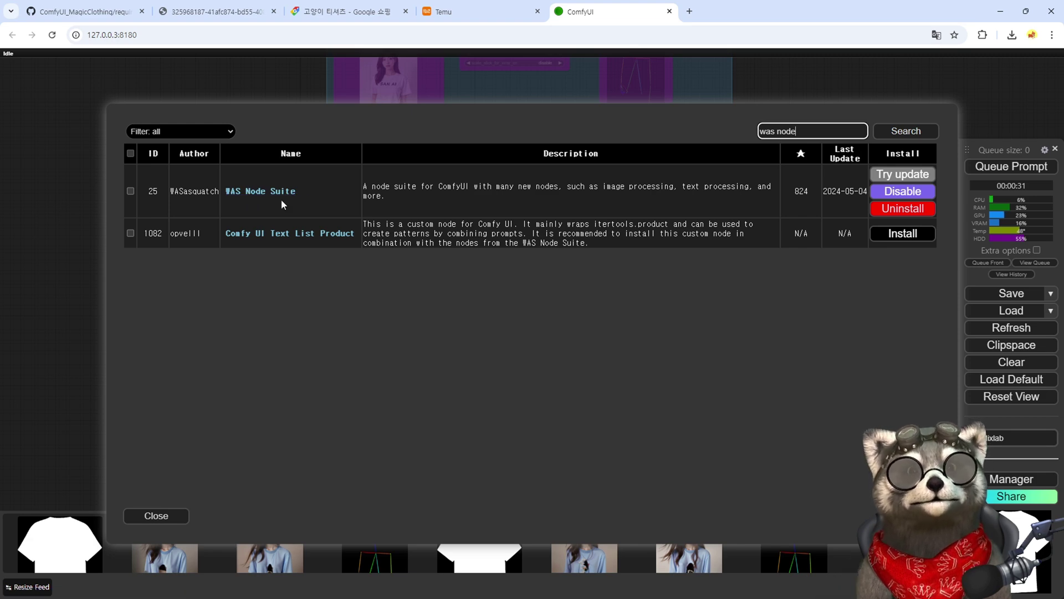
{"action": "left_click", "coordinate": [155, 516]}
{"action": "left_click", "coordinate": [524, 469]}
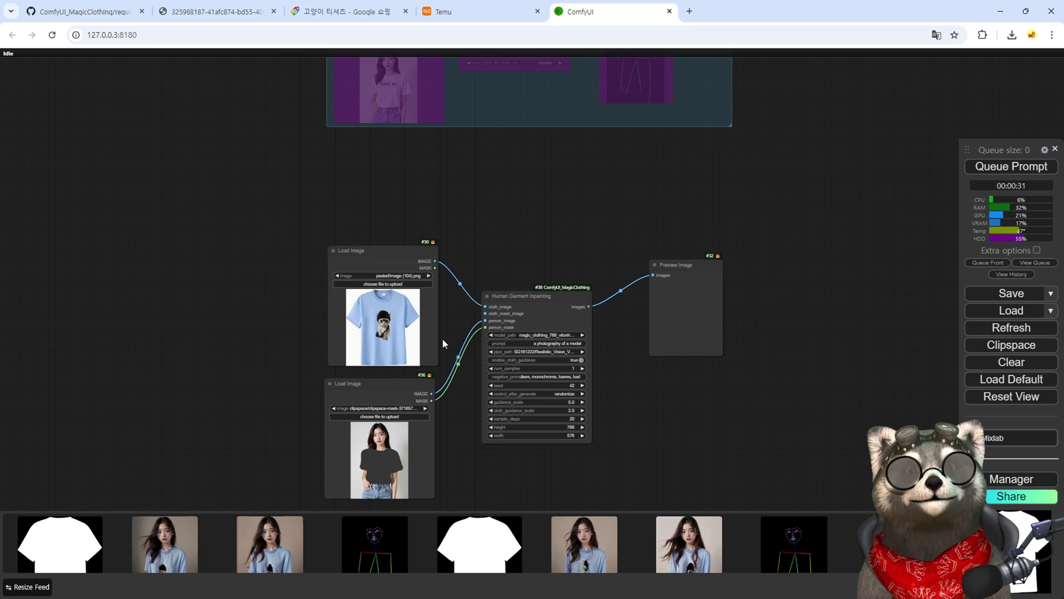
- Add a SAM Image Mask node above the inpainting nodes and feed the T-shirt's Load Image output into its image input
{"action": "left_click_drag", "start_coordinate": [469, 216], "coordinate": [454, 240]}
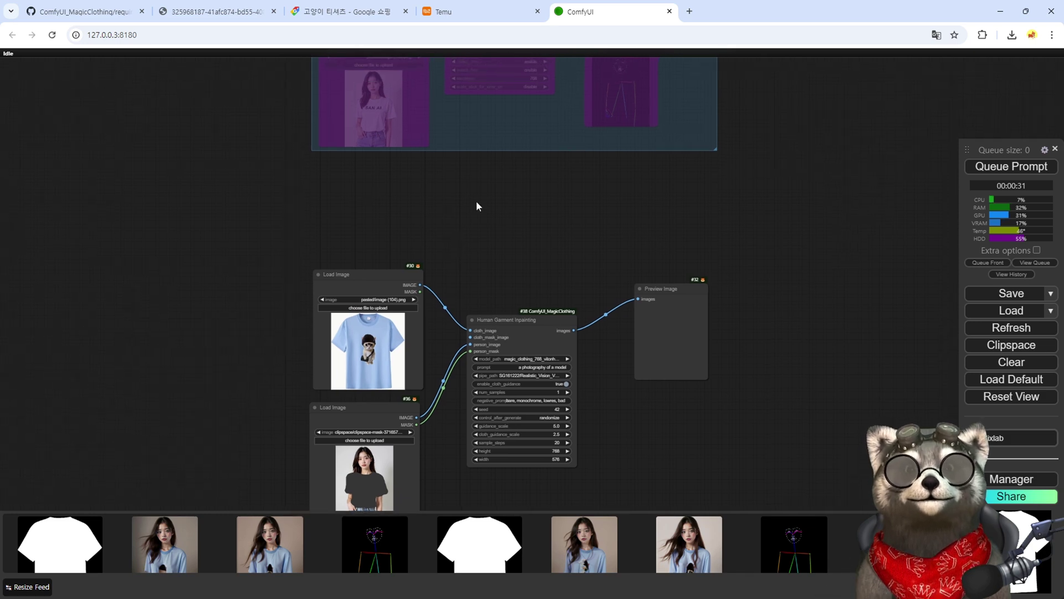
{"action": "double_click", "coordinate": [475, 172]}
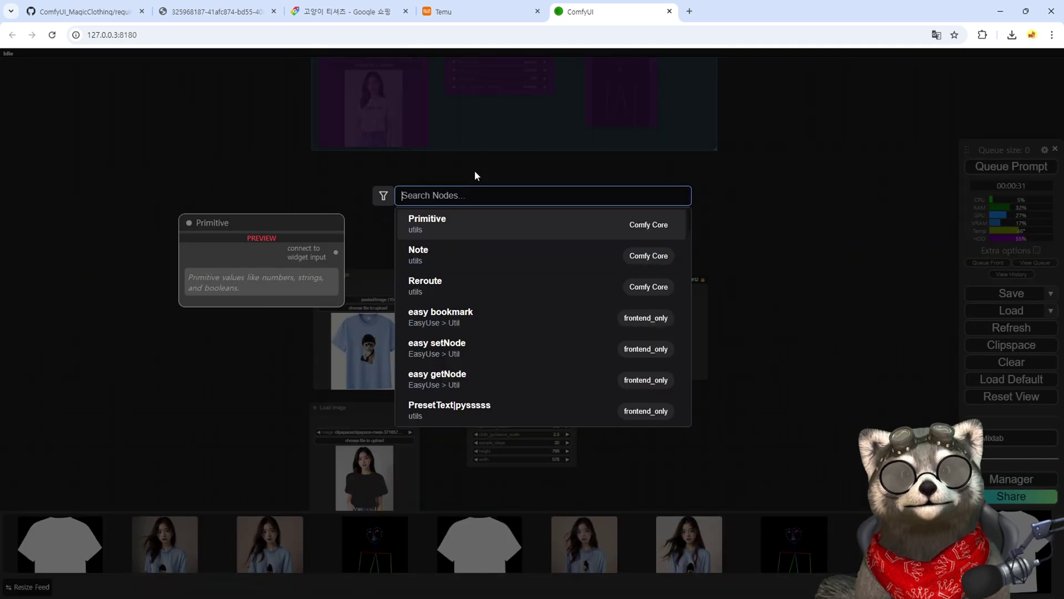
{"action": "type", "text": "sam im"}
{"action": "key", "text": "Return"}
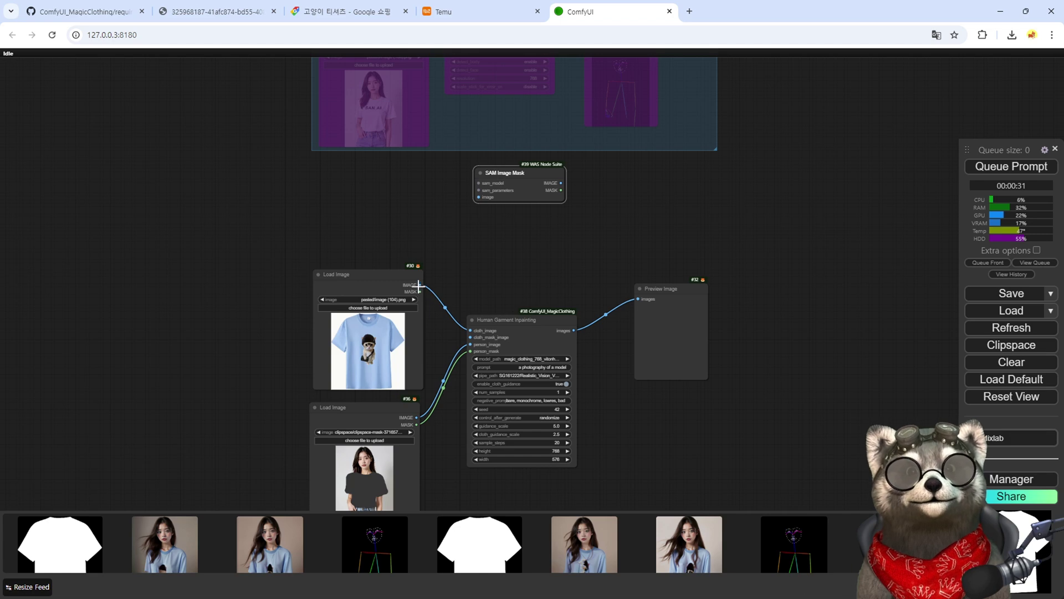
{"action": "left_click_drag", "start_coordinate": [418, 285], "coordinate": [367, 164]}
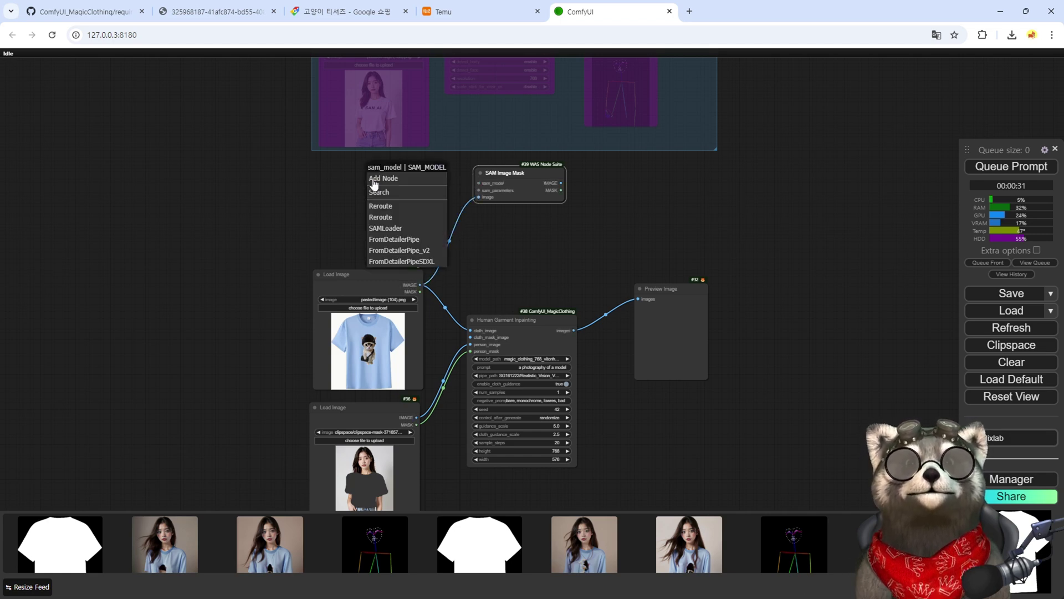
{"action": "left_click", "coordinate": [503, 228]}
- Add a SAMModelLoader (segment anything) node feeding the sam_model input, place it beside SAM Image Mask, and choose sam_vit_h (2.56GB)
{"action": "scroll", "coordinate": [494, 202], "scroll_direction": "up", "scroll_amount": 5}
{"action": "left_click_drag", "start_coordinate": [467, 165], "coordinate": [355, 164]}
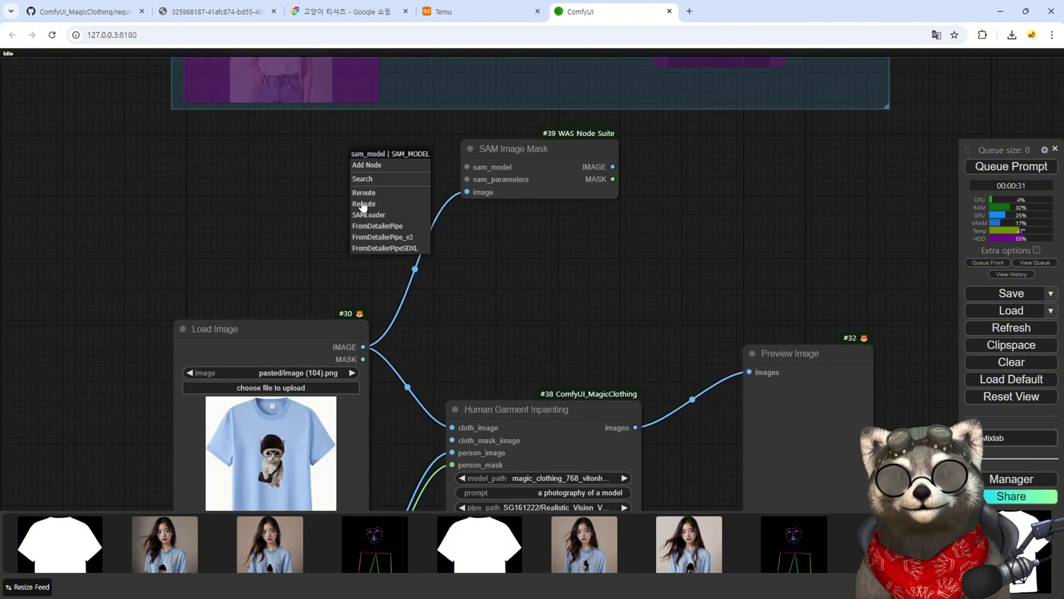
{"action": "left_click", "coordinate": [372, 180]}
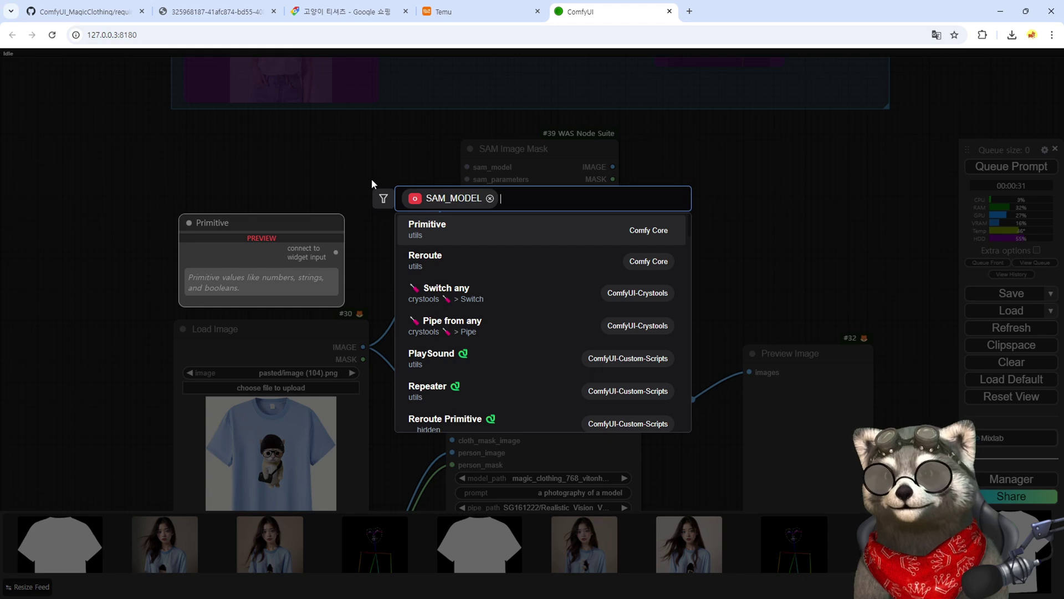
{"action": "type", "text": "sammodel"}
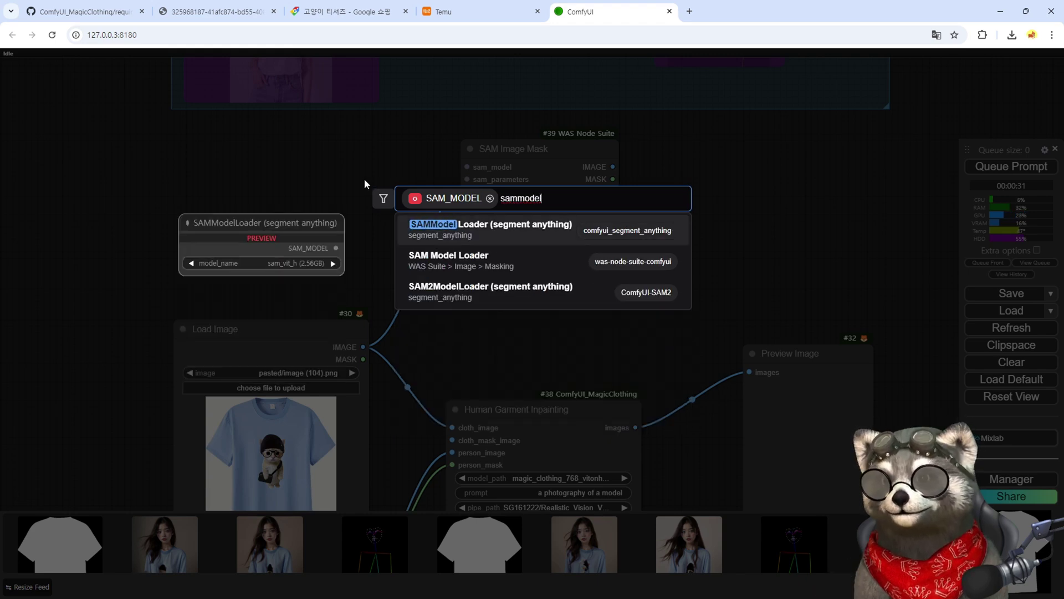
{"action": "left_click", "coordinate": [498, 235]}
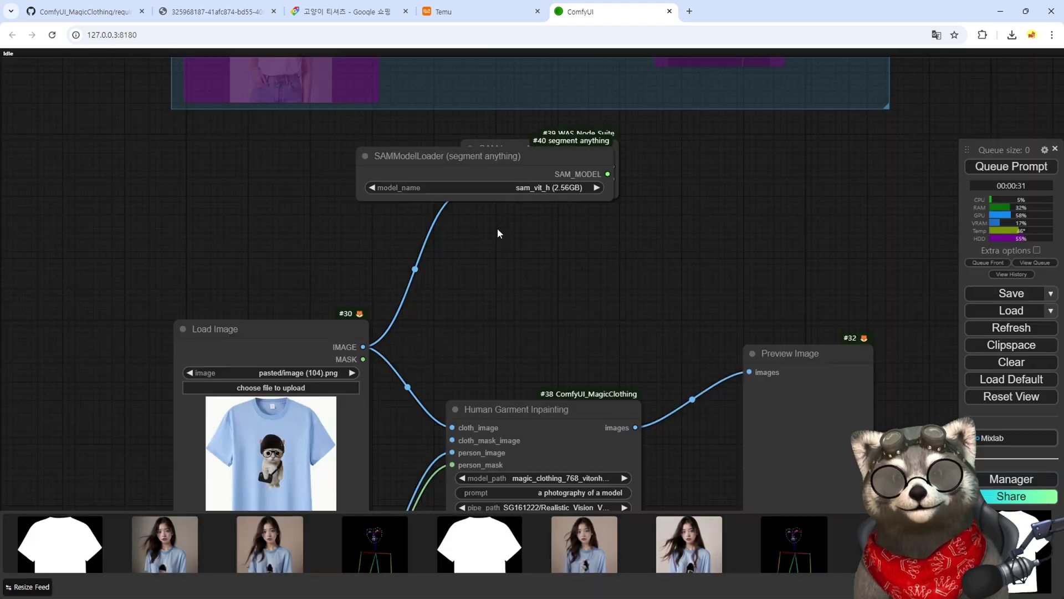
{"action": "left_click_drag", "start_coordinate": [488, 158], "coordinate": [306, 154]}
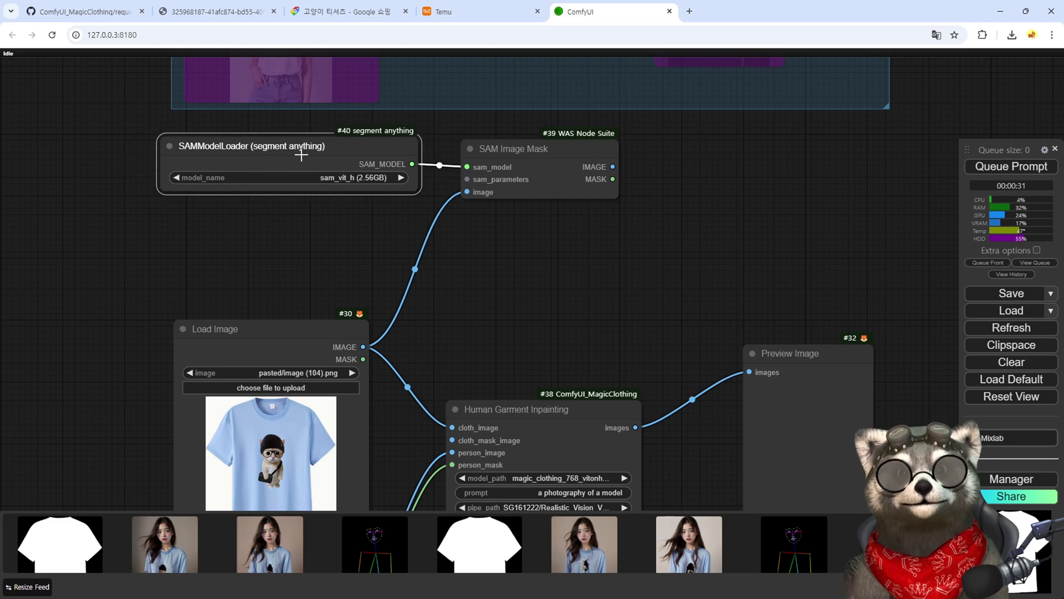
{"action": "left_click", "coordinate": [334, 176]}
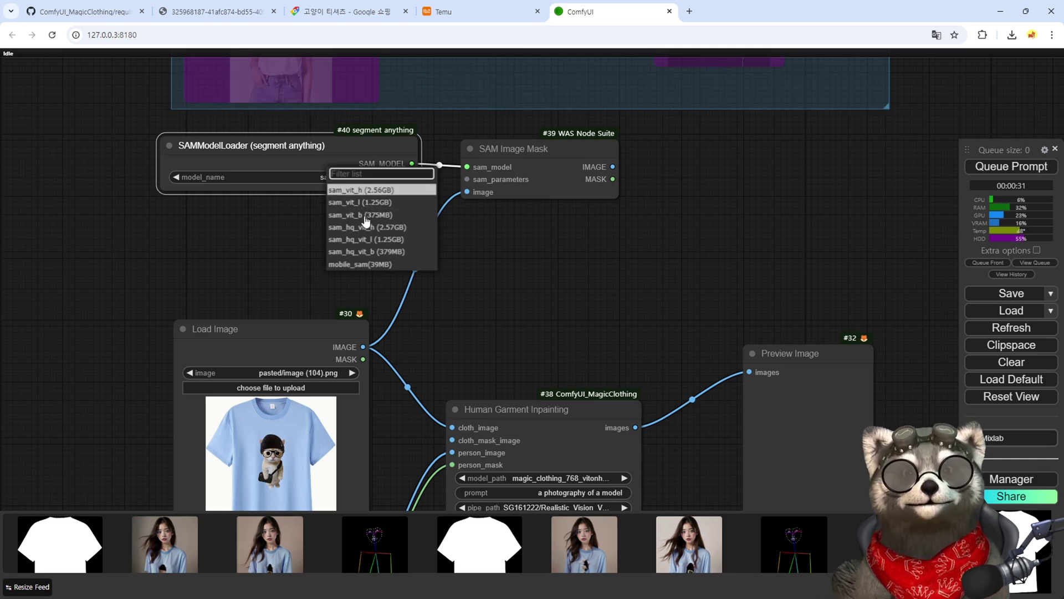
{"action": "left_click", "coordinate": [361, 190]}
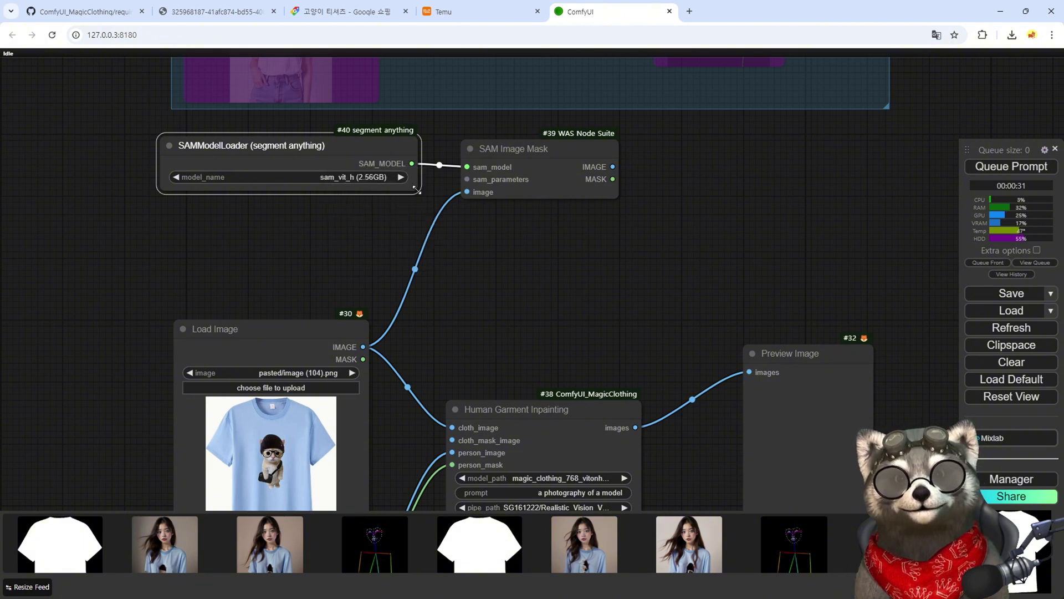
- Narrow and reposition the SAMModelLoader node, and add a SAM Parameters node below it connected to the sam_parameters input
{"action": "left_click_drag", "start_coordinate": [416, 190], "coordinate": [333, 185]}
{"action": "left_click_drag", "start_coordinate": [277, 142], "coordinate": [322, 135]}
{"action": "left_click_drag", "start_coordinate": [467, 179], "coordinate": [248, 205]}
{"action": "left_click", "coordinate": [371, 260]}
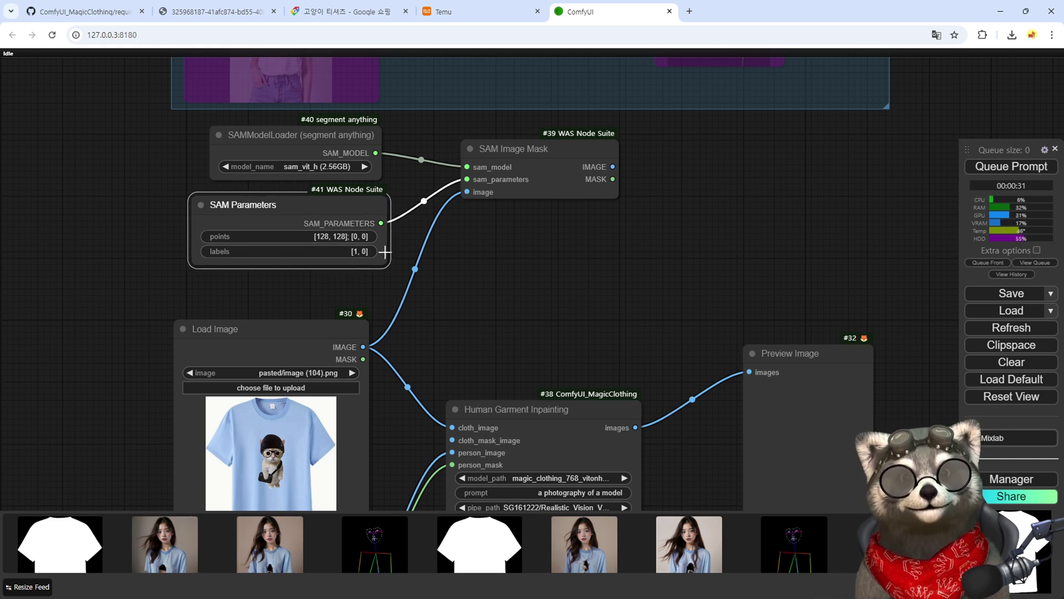
- Check the README's cloth inpainting workflow for the node attached to the SAM Image Mask's MASK output
{"action": "left_click_drag", "start_coordinate": [530, 251], "coordinate": [399, 240]}
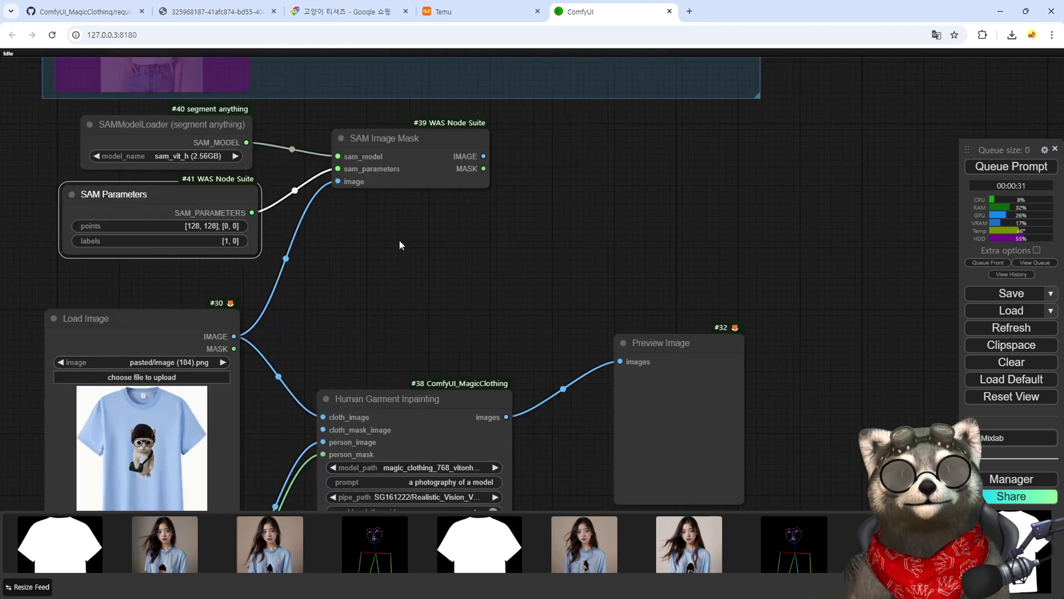
{"action": "scroll", "coordinate": [401, 240], "scroll_direction": "down", "scroll_amount": 2}
{"action": "scroll", "coordinate": [215, 251], "scroll_direction": "up", "scroll_amount": 4}
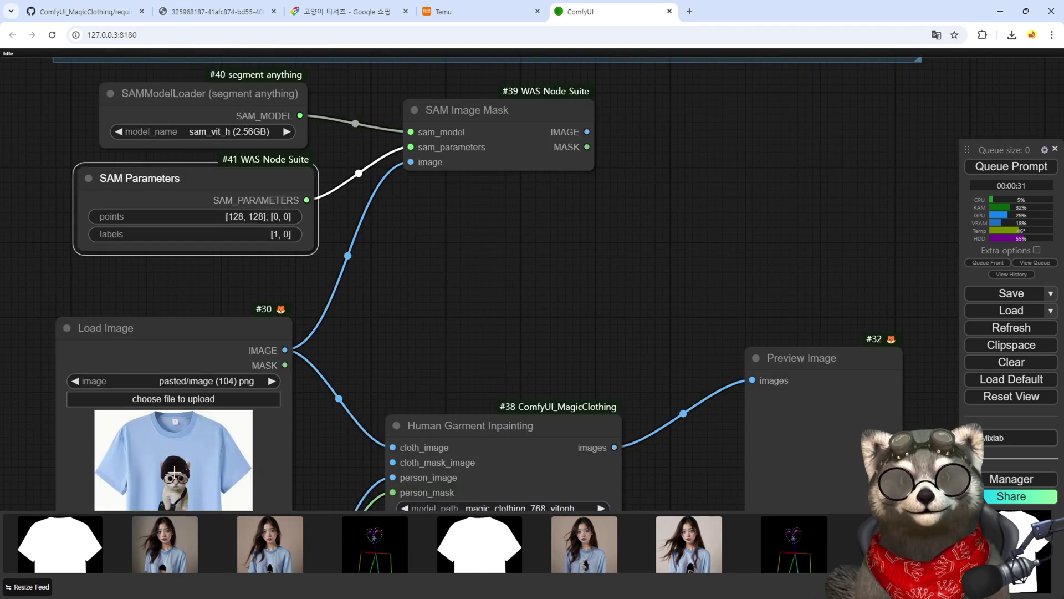
{"action": "scroll", "coordinate": [174, 472], "scroll_direction": "down", "scroll_amount": 2}
{"action": "left_click_drag", "start_coordinate": [448, 340], "coordinate": [375, 310]}
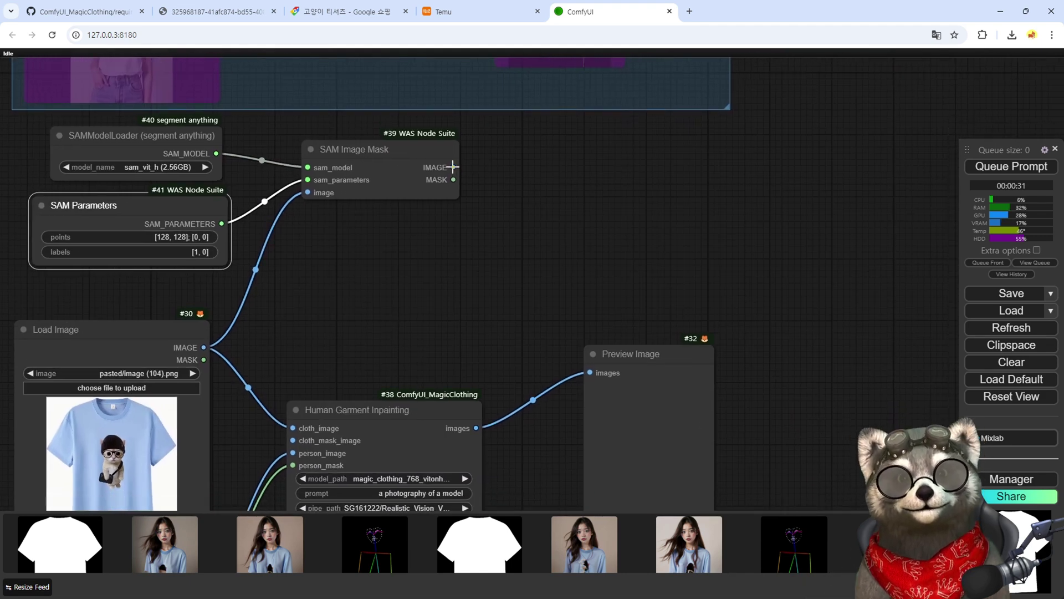
{"action": "left_click_drag", "start_coordinate": [453, 180], "coordinate": [319, 235]}
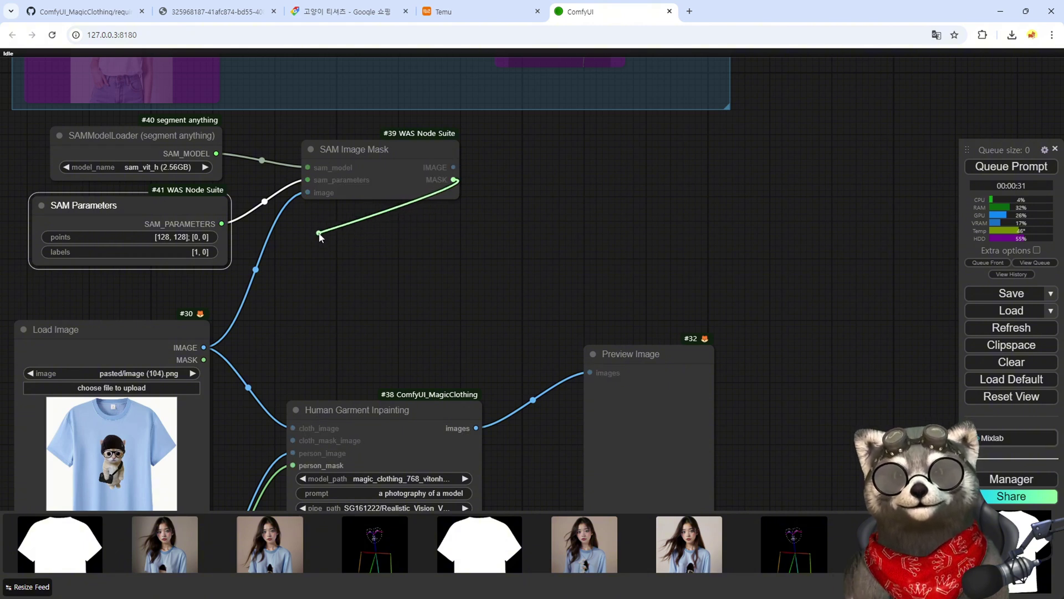
{"action": "key", "text": "ctrl+1"}
{"action": "scroll", "coordinate": [343, 333], "scroll_direction": "up", "scroll_amount": 3}
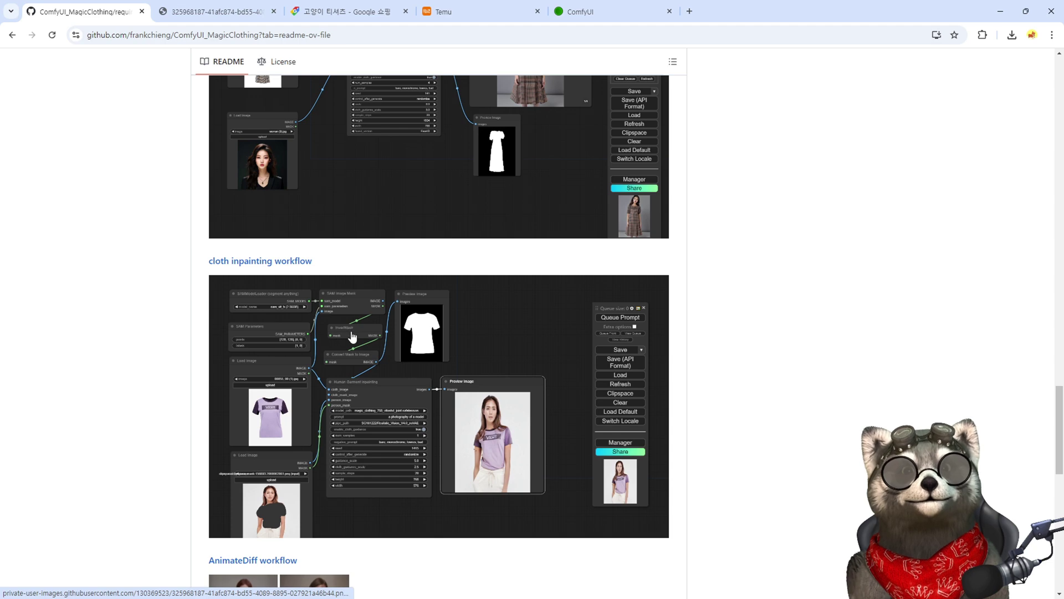
{"action": "left_click", "coordinate": [599, 11]}
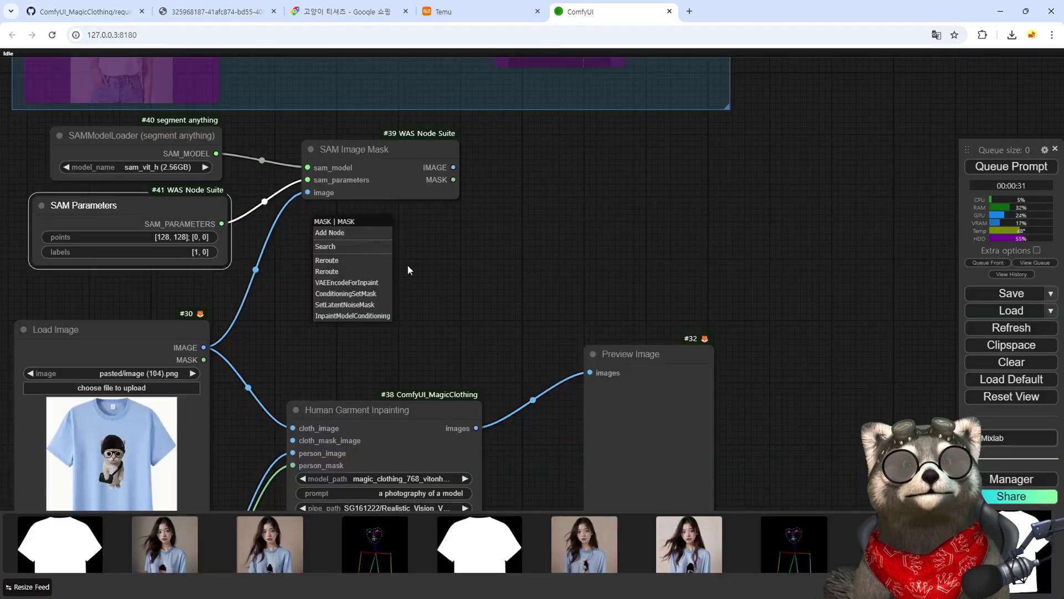
- Add an Invert Mask node fed by the SAM Image Mask's MASK output and place it directly beneath that node
{"action": "left_click", "coordinate": [430, 196]}
{"action": "left_click_drag", "start_coordinate": [453, 180], "coordinate": [314, 229]}
{"action": "left_click", "coordinate": [323, 242]}
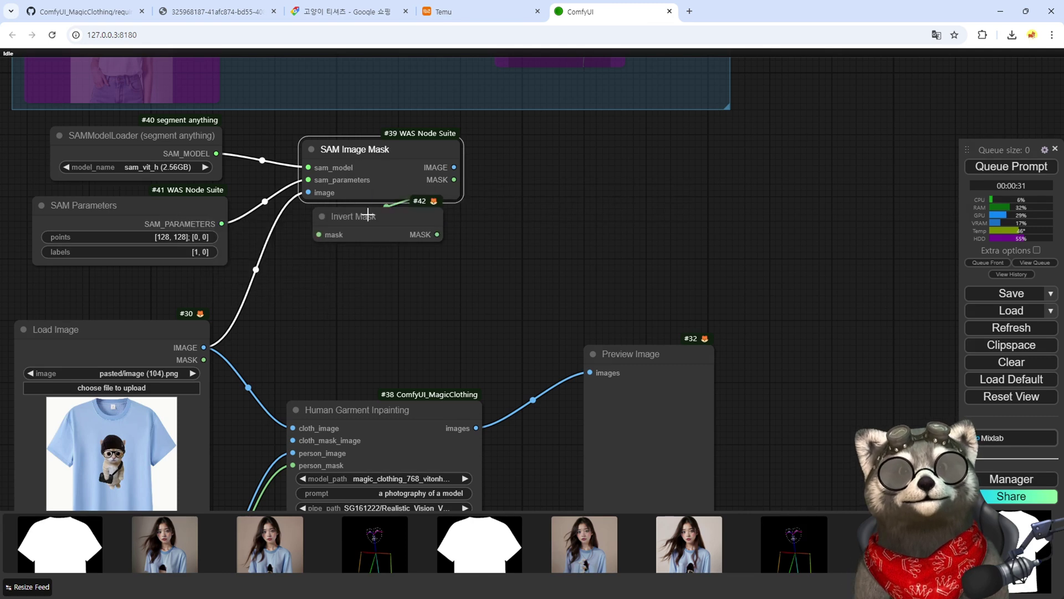
{"action": "left_click_drag", "start_coordinate": [368, 215], "coordinate": [359, 229]}
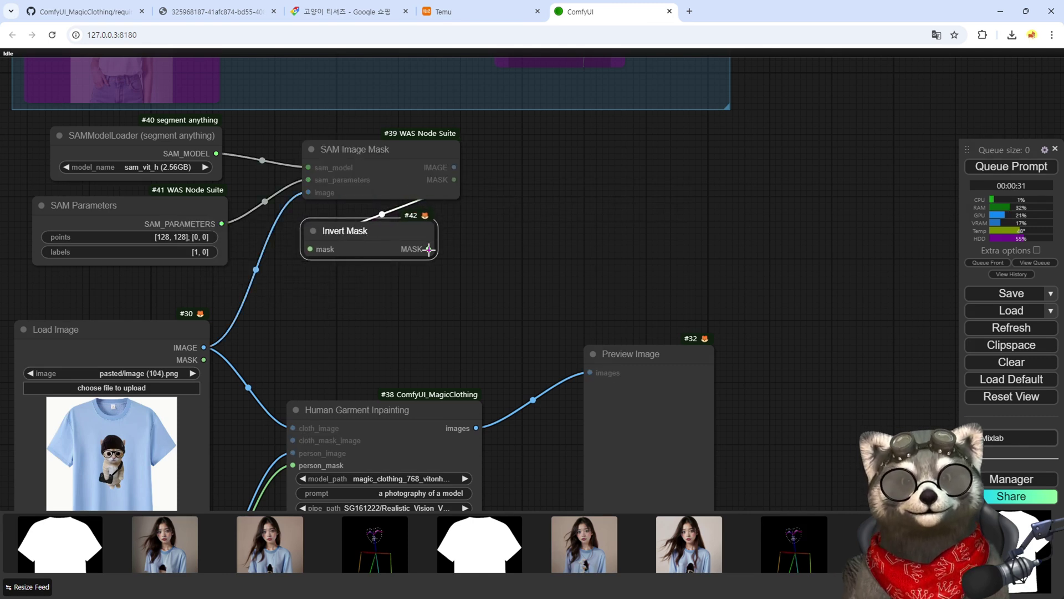
- Add a Convert Mask to Image node fed by the Invert Mask output and place it just below
{"action": "left_click_drag", "start_coordinate": [429, 249], "coordinate": [314, 279]}
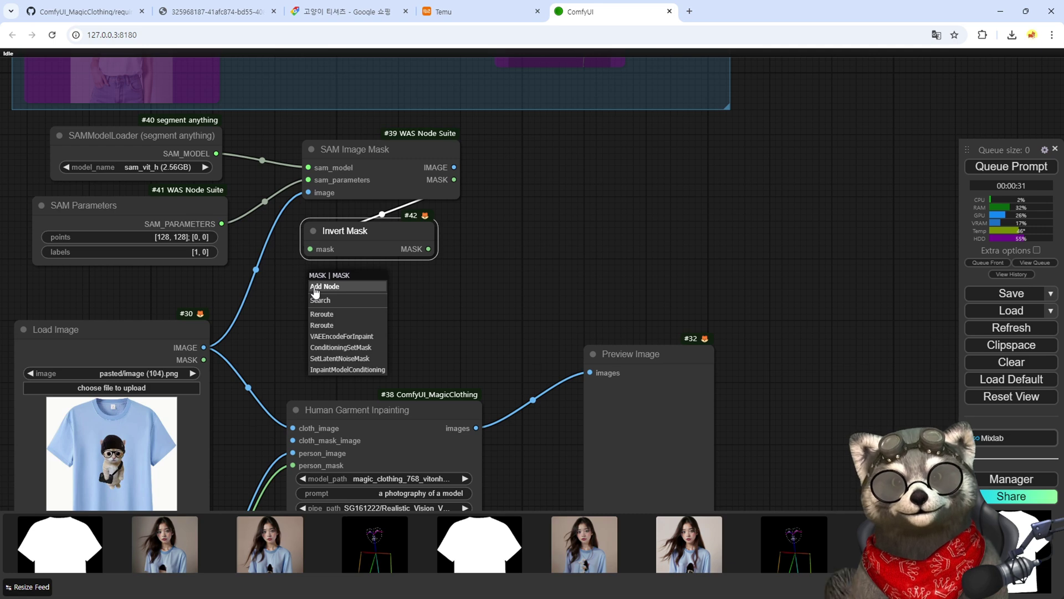
{"action": "left_click", "coordinate": [324, 300]}
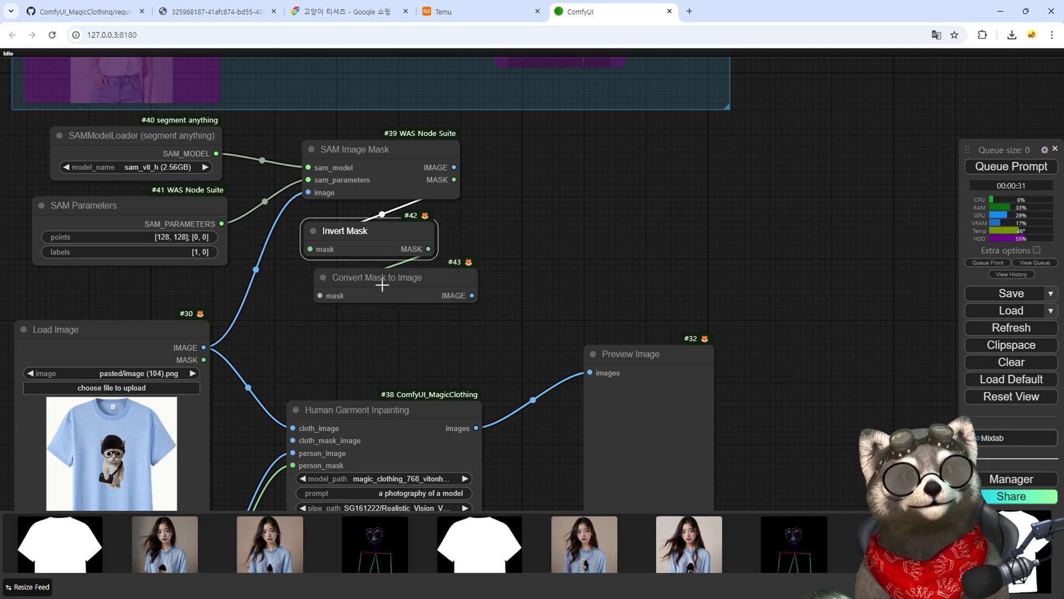
{"action": "left_click_drag", "start_coordinate": [381, 285], "coordinate": [362, 292]}
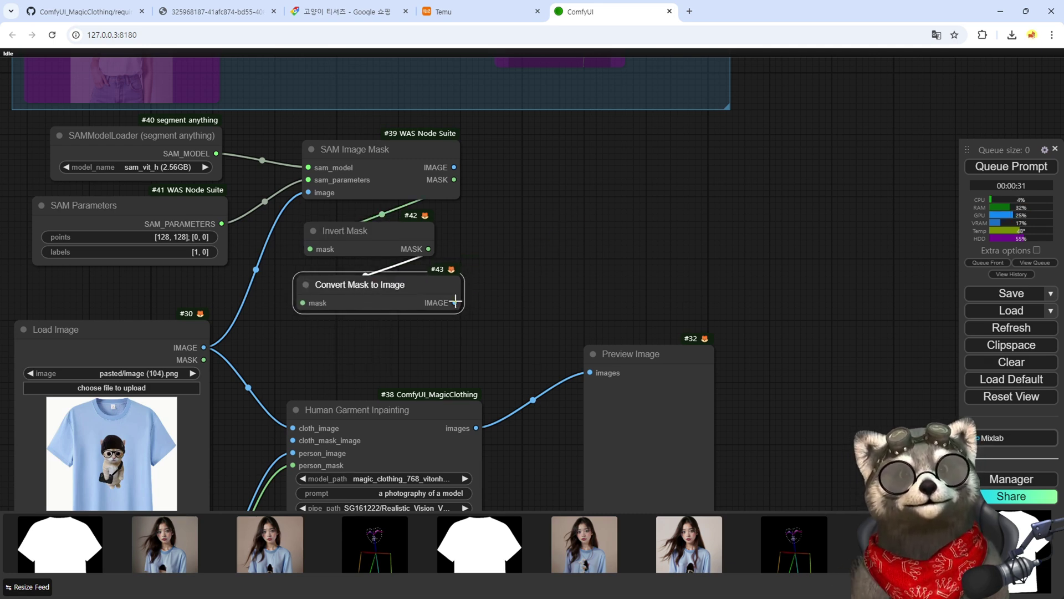
- Send the Convert Mask to Image output to a new Preview Image node and to Human Garment Inpainting's cloth_mask_image input
{"action": "left_click_drag", "start_coordinate": [455, 303], "coordinate": [537, 173]}
{"action": "left_click", "coordinate": [554, 254]}
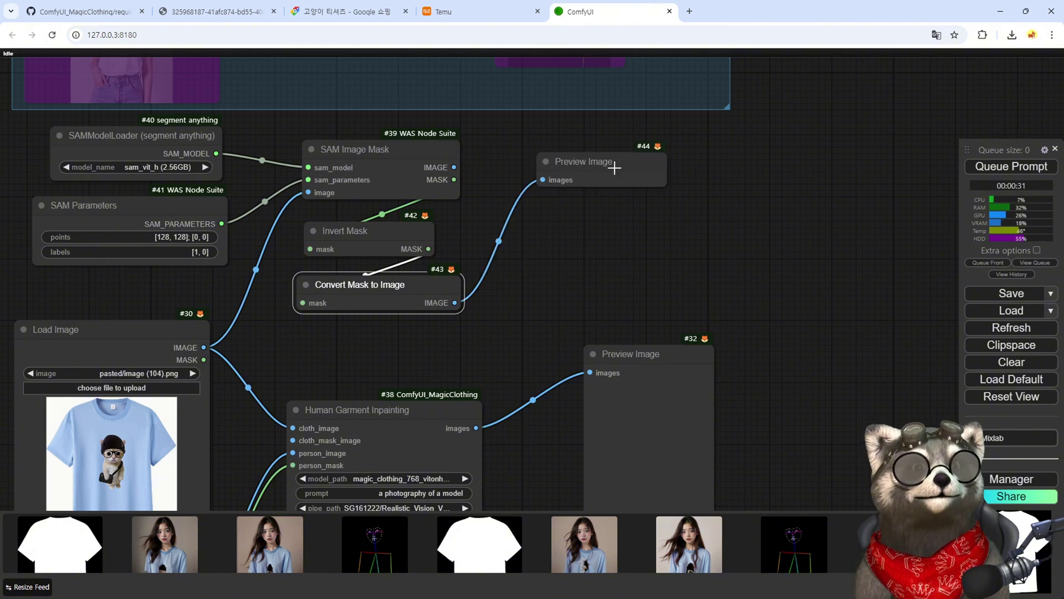
{"action": "mouse_move", "coordinate": [455, 302]}
{"action": "left_mouse_down"}
{"action": "mouse_move", "coordinate": [396, 376]}
{"action": "mouse_move", "coordinate": [455, 305]}
{"action": "left_mouse_up"}
{"action": "left_click_drag", "start_coordinate": [425, 361], "coordinate": [404, 271]}
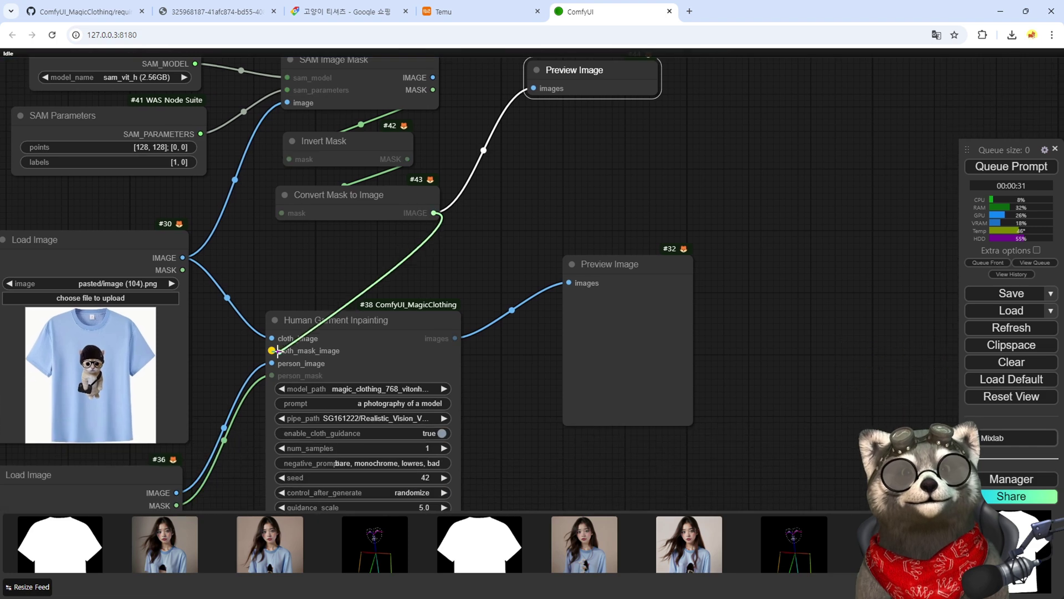
{"action": "left_click_drag", "start_coordinate": [434, 212], "coordinate": [271, 350]}
- Bypass Human Garment Inpainting and its Preview Image node, and run the workflow to generate only the SAM cloth mask
{"action": "left_click", "coordinate": [468, 263]}
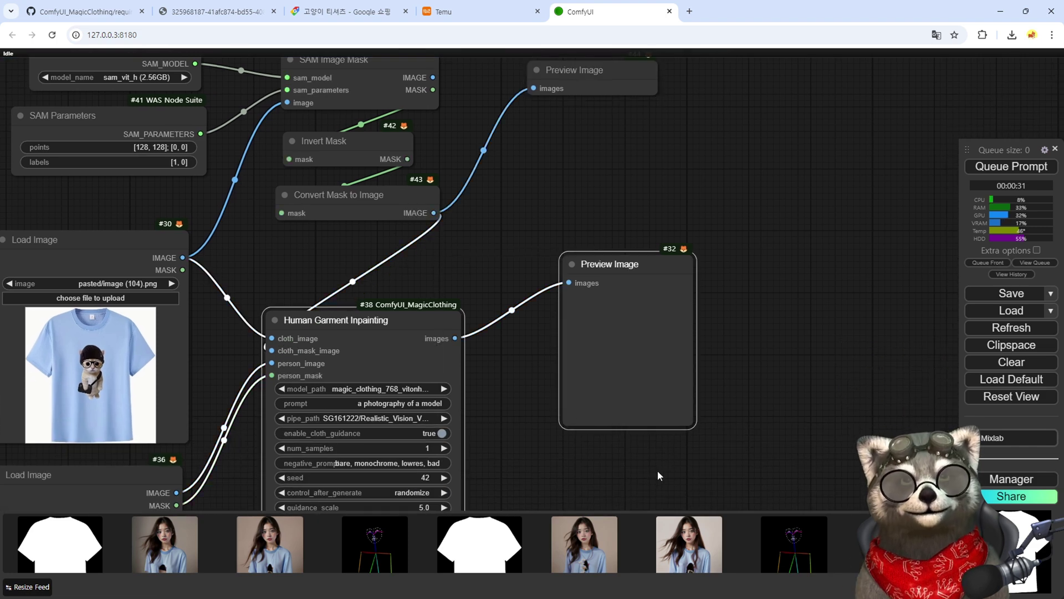
{"action": "key", "text": "ctrl+b"}
{"action": "scroll", "coordinate": [534, 446], "scroll_direction": "down", "scroll_amount": 3}
{"action": "left_click_drag", "start_coordinate": [546, 462], "coordinate": [542, 414]}
{"action": "scroll", "coordinate": [542, 414], "scroll_direction": "up", "scroll_amount": 4}
{"action": "left_click_drag", "start_coordinate": [513, 263], "coordinate": [510, 333]}
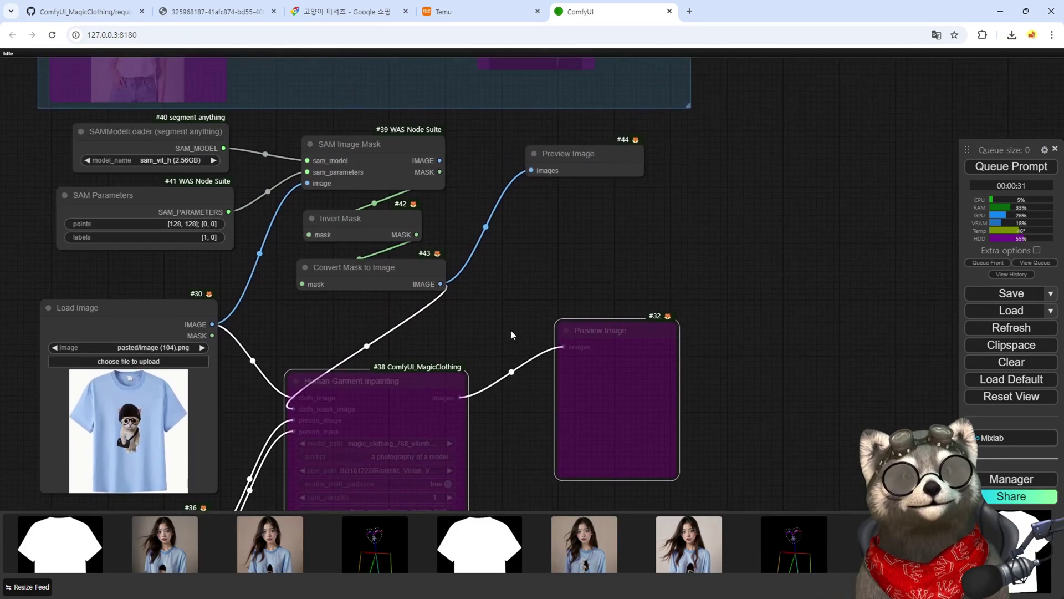
{"action": "key", "text": "ctrl+Return"}
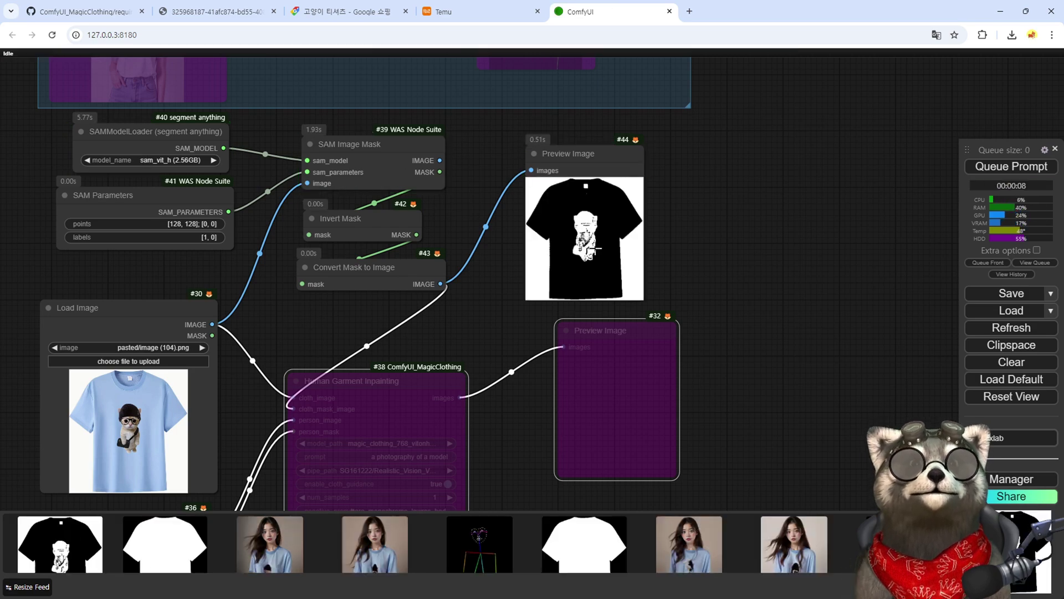
- Temporarily enable the pose group's cloth mask preview to compare its mask with the new SAM mask, and bypass it again
{"action": "scroll", "coordinate": [589, 235], "scroll_direction": "down", "scroll_amount": 2}
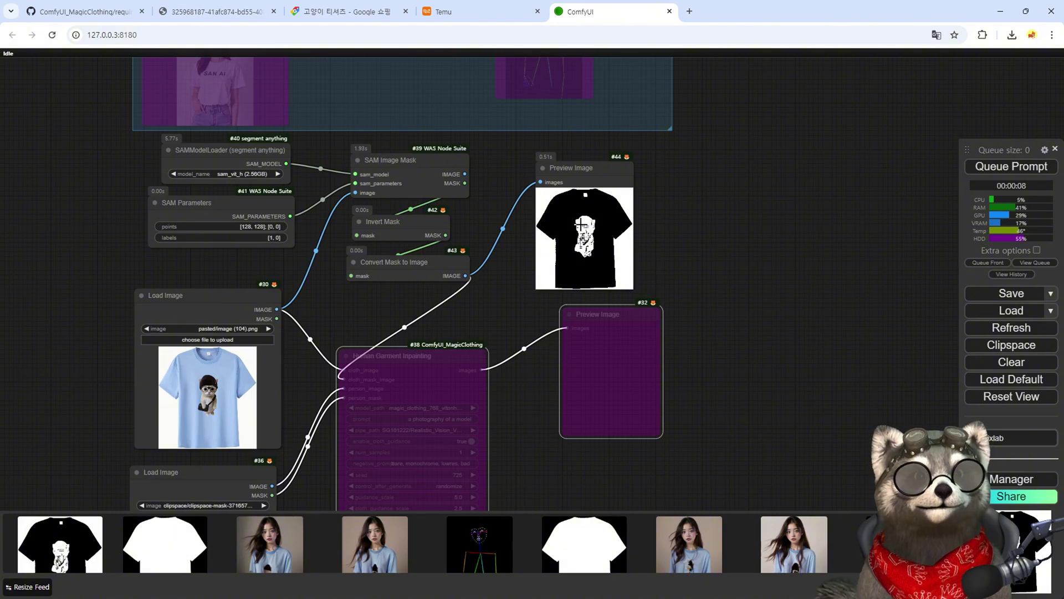
{"action": "left_click_drag", "start_coordinate": [677, 149], "coordinate": [678, 364]}
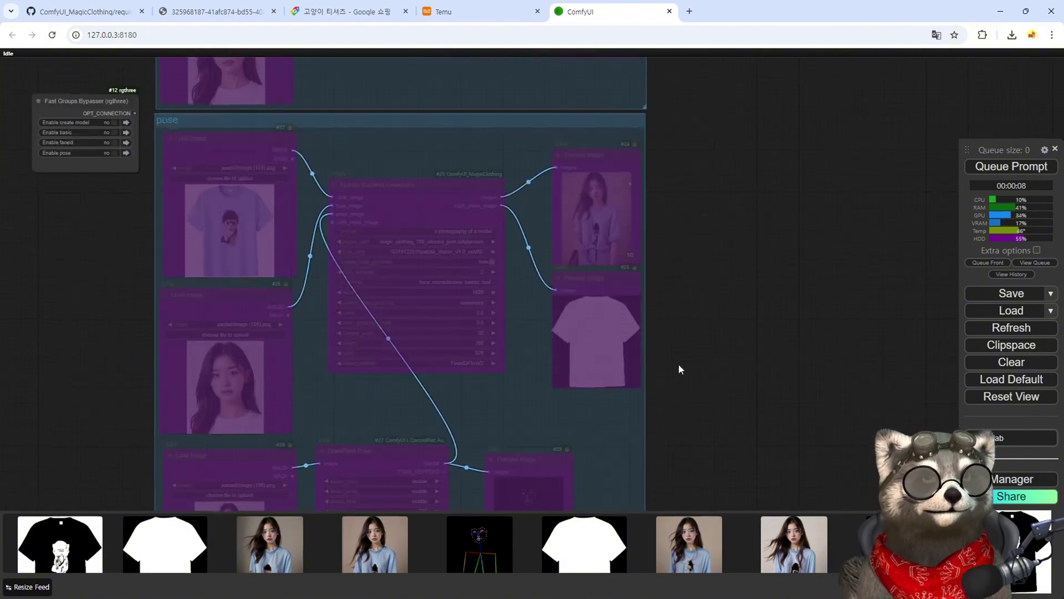
{"action": "left_click", "coordinate": [592, 336]}
{"action": "key", "text": "ctrl+b"}
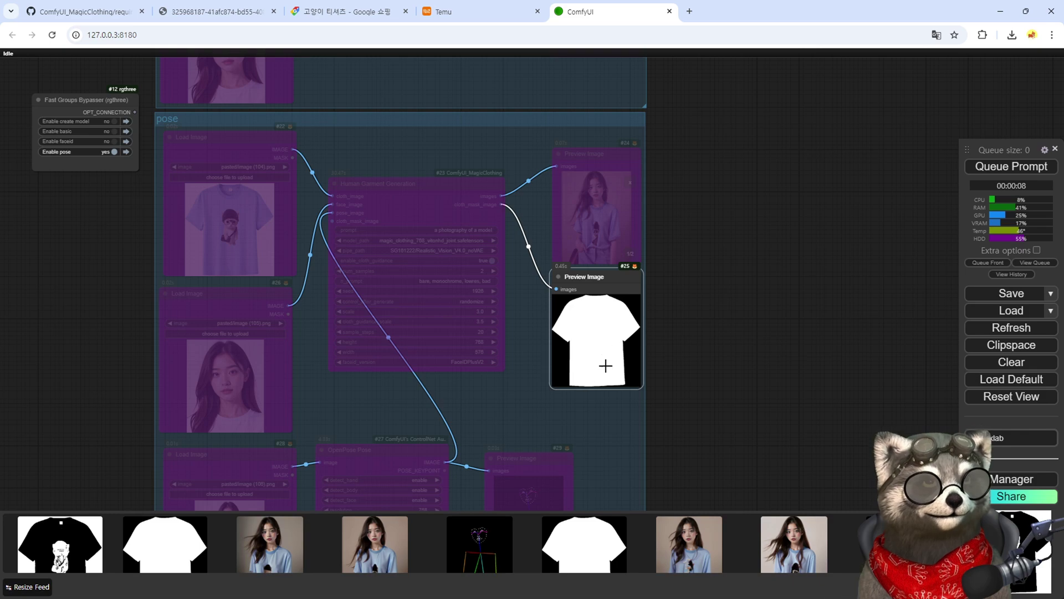
{"action": "key", "text": "ctrl+b"}
{"action": "left_click_drag", "start_coordinate": [700, 424], "coordinate": [783, 64]}
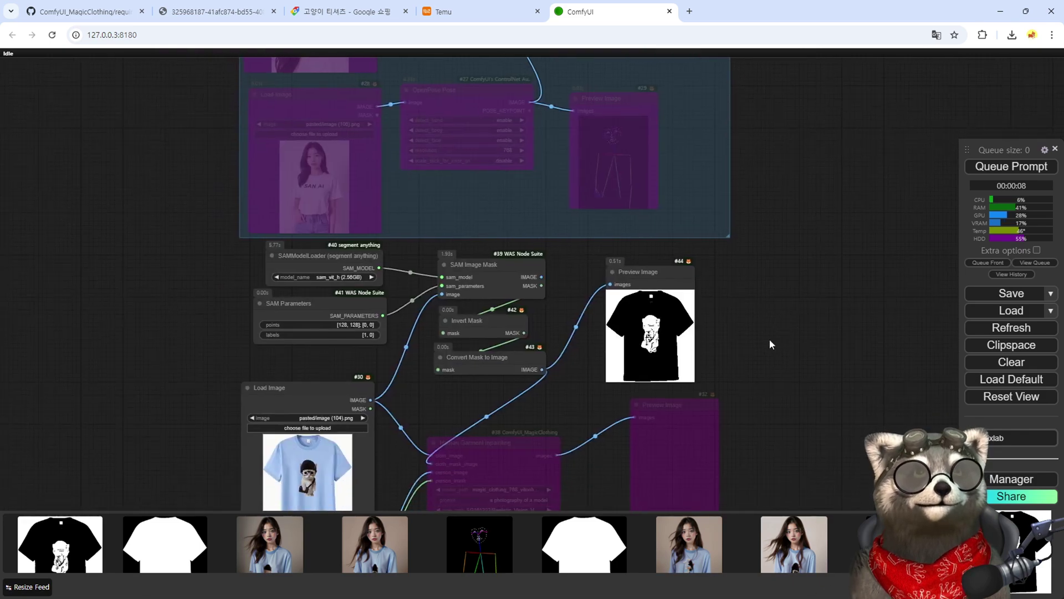
{"action": "scroll", "coordinate": [507, 331], "scroll_direction": "up", "scroll_amount": 6}
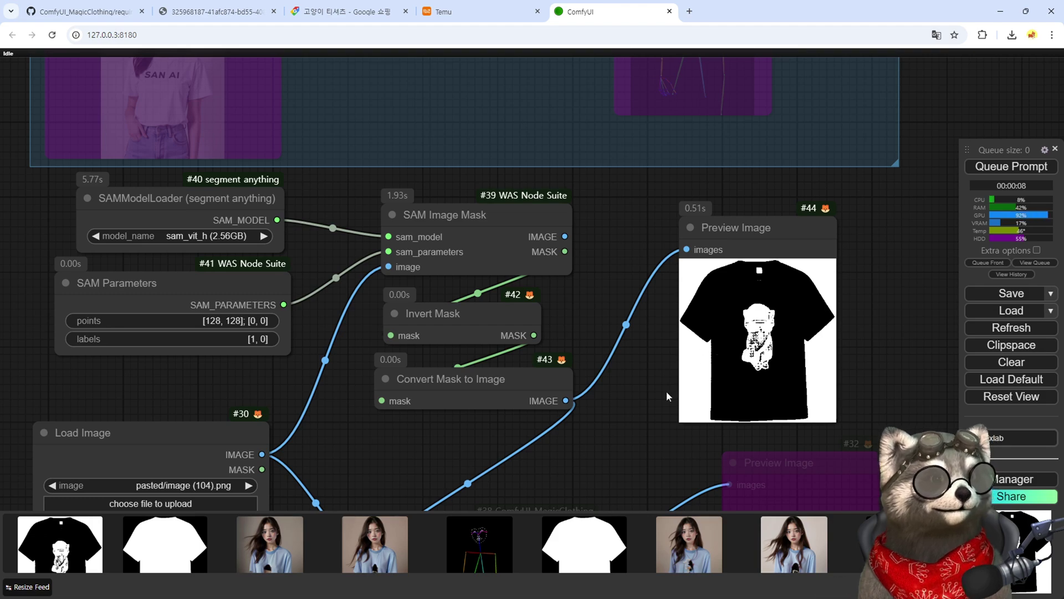
- Re-enable the bypassed Human Garment Inpainting node together with its Preview Image node
{"action": "scroll", "coordinate": [668, 396], "scroll_direction": "down", "scroll_amount": 3}
{"action": "left_click", "coordinate": [546, 374]}
{"action": "left_click", "coordinate": [751, 363], "text": "shift"}
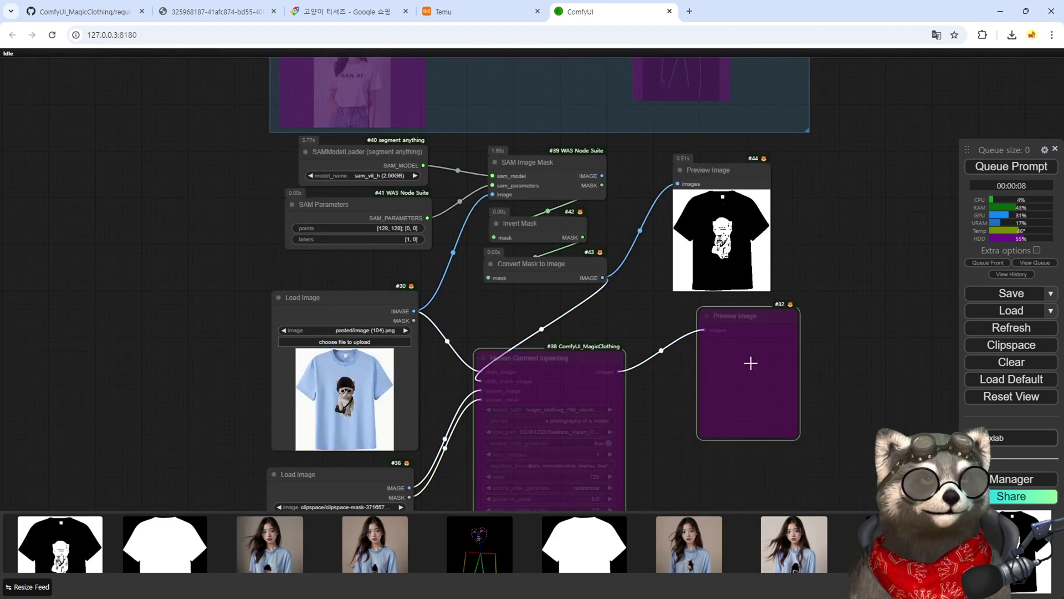
{"action": "key", "text": "ctrl+b"}
{"action": "scroll", "coordinate": [720, 255], "scroll_direction": "up", "scroll_amount": 8}
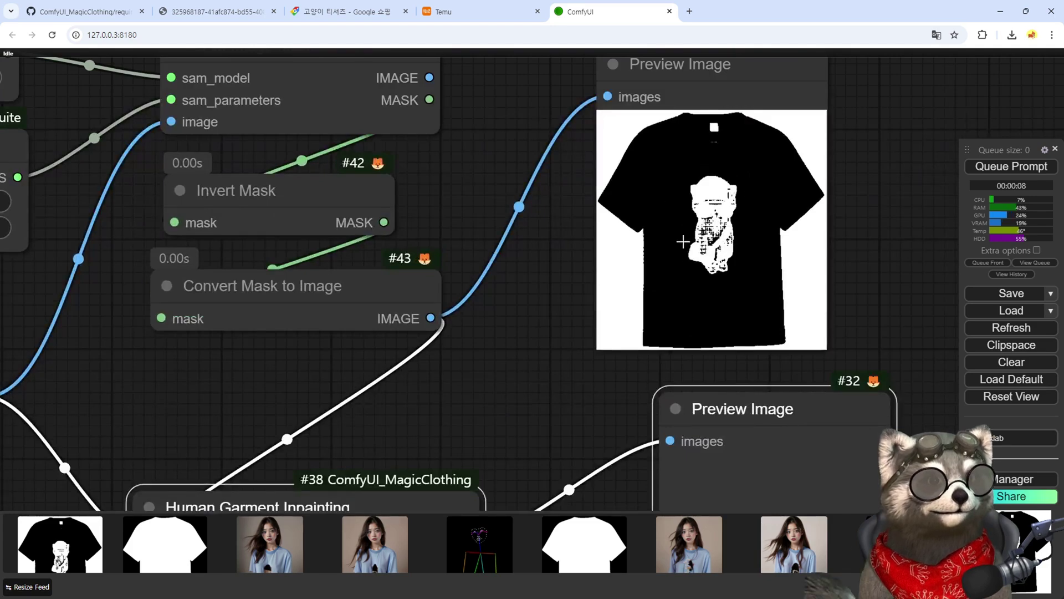
{"action": "scroll", "coordinate": [401, 215], "scroll_direction": "down", "scroll_amount": 5}
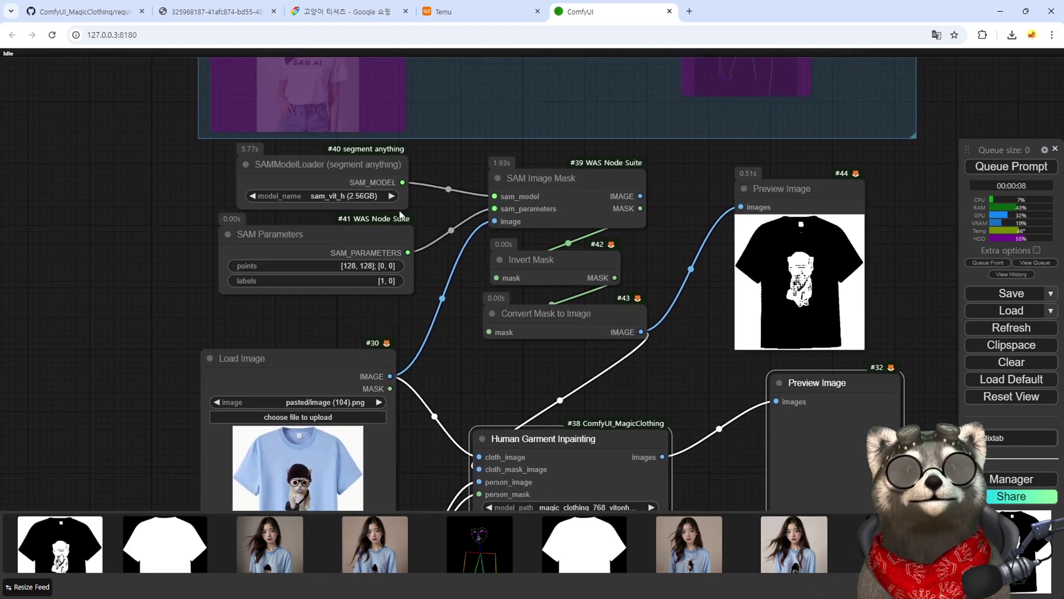
- Try the sam_vit_l (1.25GB) model in SAMModelLoader and run the workflow
{"action": "scroll", "coordinate": [401, 215], "scroll_direction": "up", "scroll_amount": 4}
{"action": "left_click", "coordinate": [354, 194]}
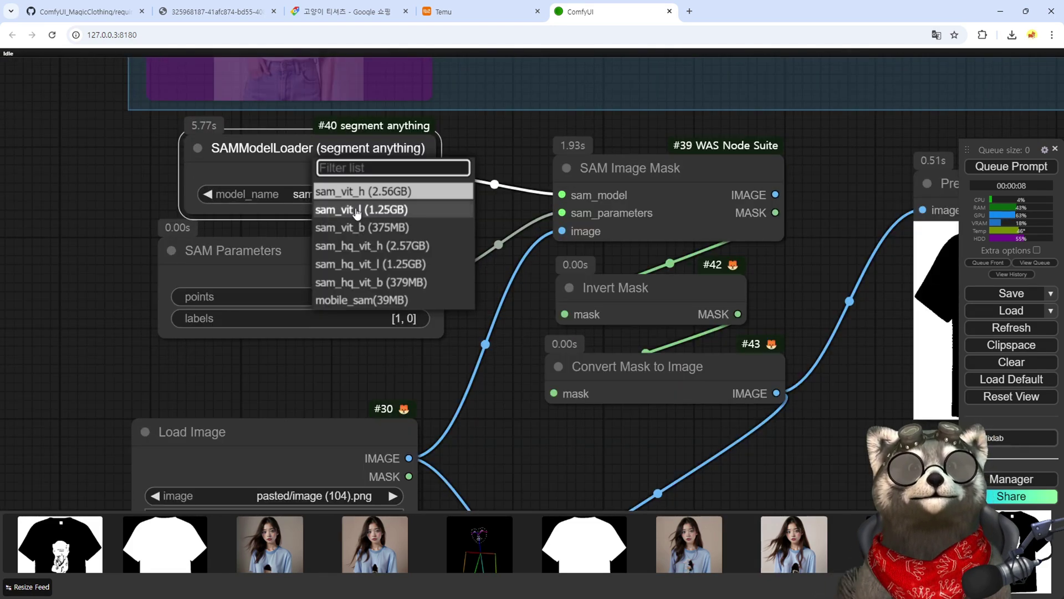
{"action": "left_click", "coordinate": [355, 209]}
{"action": "key", "text": "ctrl+Return"}
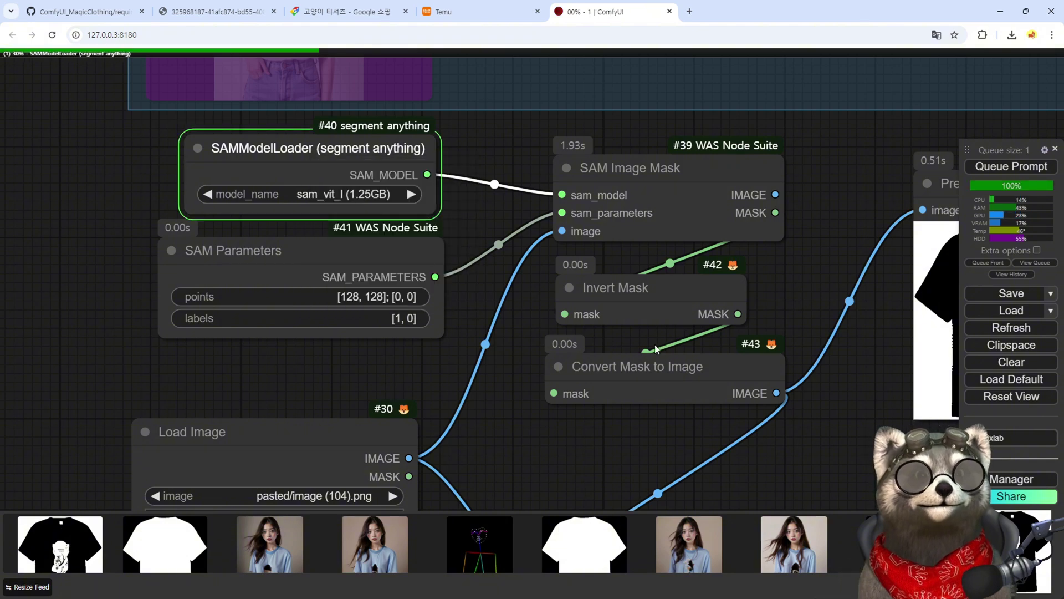
- Switch SAMModelLoader to sam_vit_b (375MB), regenerate the cloth mask with inpainting bypassed, and inspect the mask preview
{"action": "scroll", "coordinate": [655, 348], "scroll_direction": "down", "scroll_amount": 5}
{"action": "left_click", "coordinate": [488, 260]}
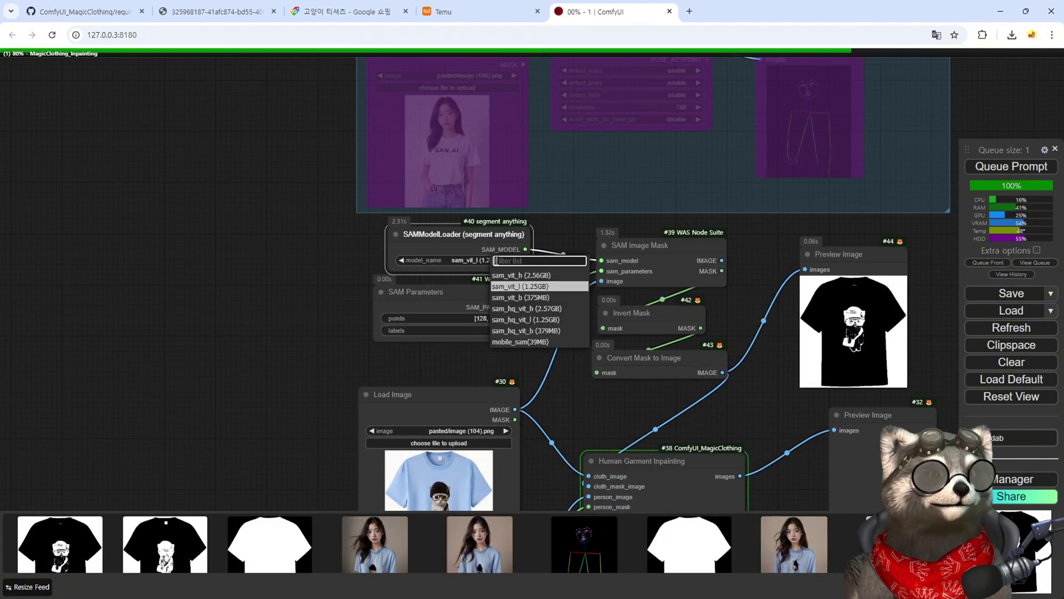
{"action": "left_click", "coordinate": [502, 297]}
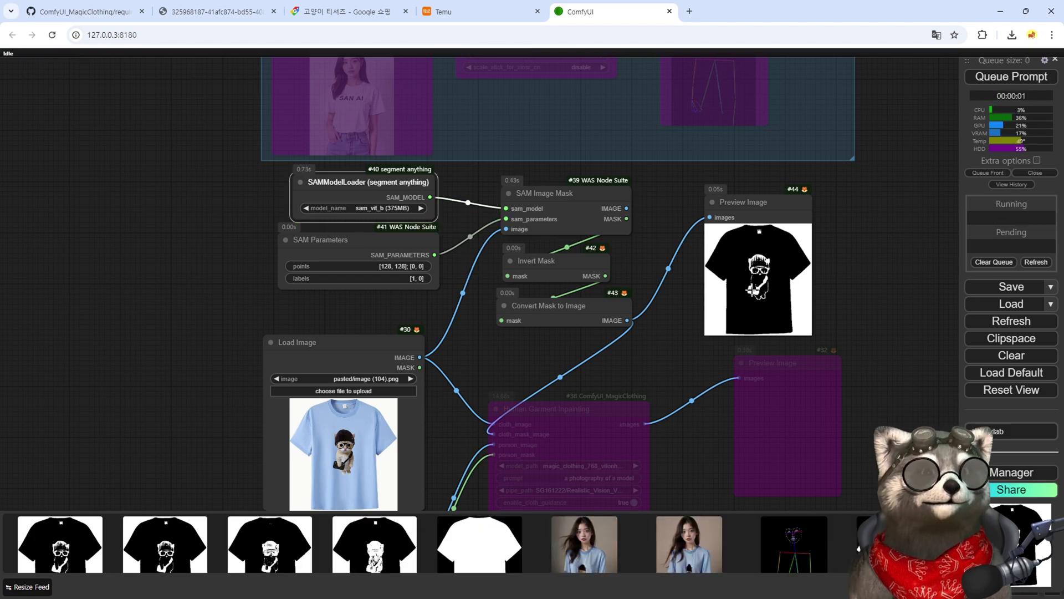
{"action": "scroll", "coordinate": [753, 282], "scroll_direction": "up", "scroll_amount": 5}
{"action": "scroll", "coordinate": [752, 281], "scroll_direction": "down", "scroll_amount": 15}
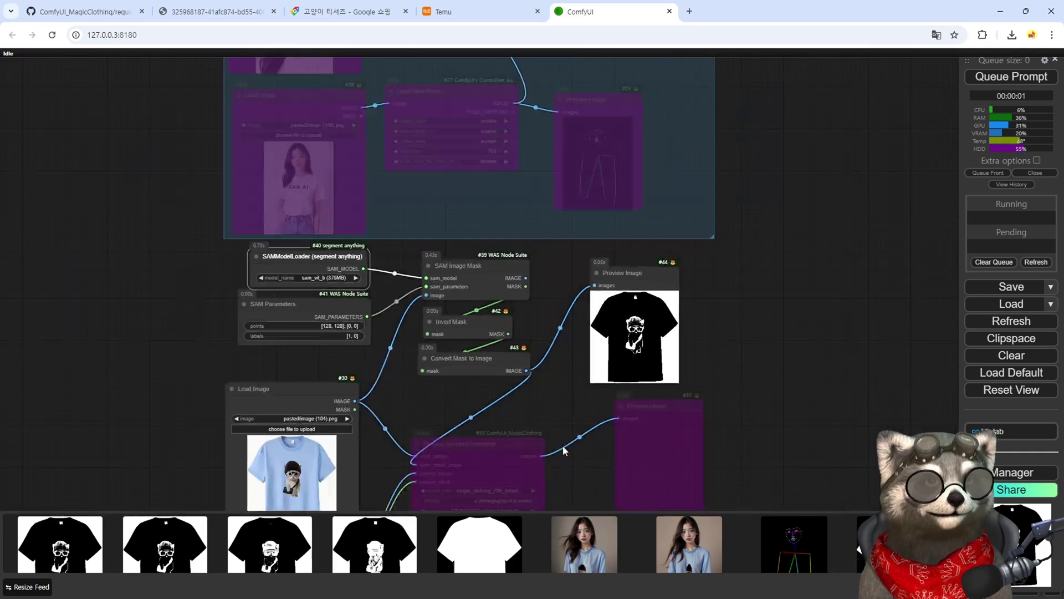
- Take Human Garment Inpainting and its Preview Image out of bypass and run the full cloth inpainting workflow
{"action": "left_click_drag", "start_coordinate": [564, 444], "coordinate": [541, 340]}
{"action": "left_click", "coordinate": [487, 373]}
{"action": "key", "text": "ctrl+b"}
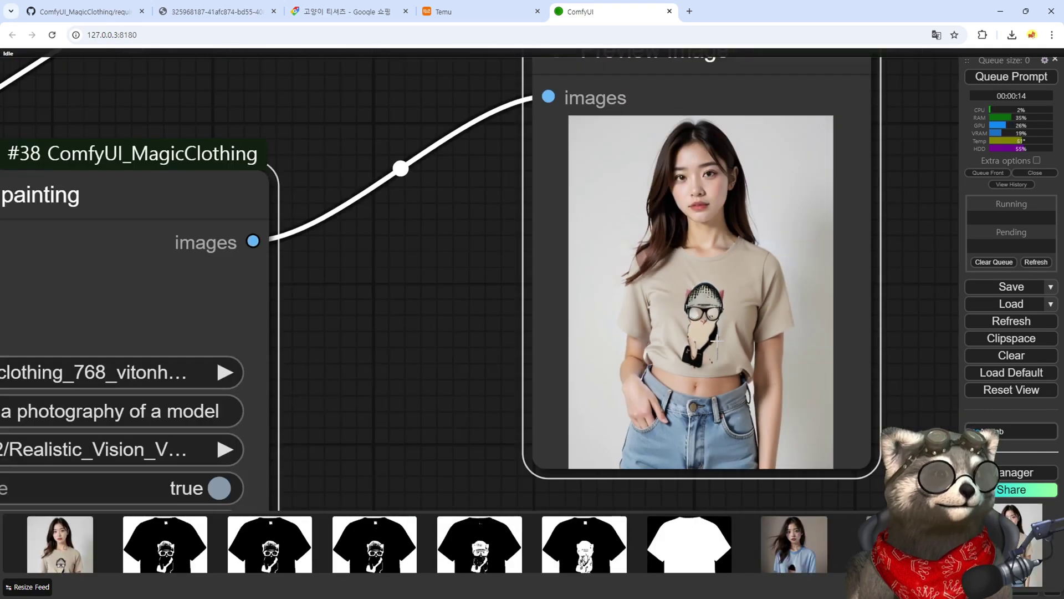
{"action": "scroll", "coordinate": [717, 341], "scroll_direction": "down", "scroll_amount": 10}
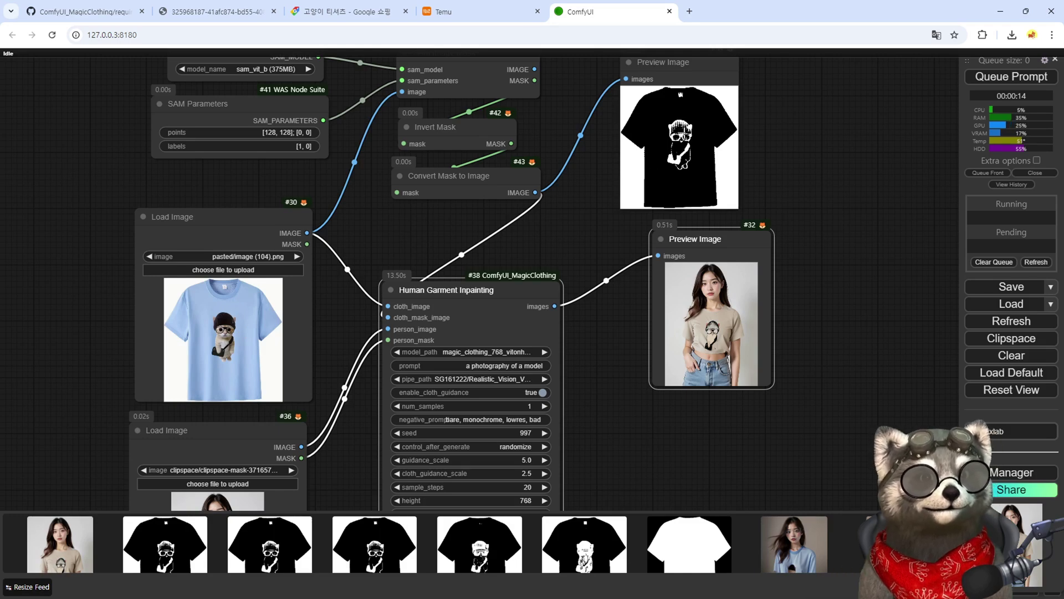
- Examine the inpainted person image, the source T-shirt and the cloth mask preview produced through the Invert Mask node
{"action": "scroll", "coordinate": [689, 305], "scroll_direction": "up", "scroll_amount": 8}
{"action": "scroll", "coordinate": [745, 350], "scroll_direction": "down", "scroll_amount": 4}
{"action": "scroll", "coordinate": [733, 344], "scroll_direction": "down", "scroll_amount": 3}
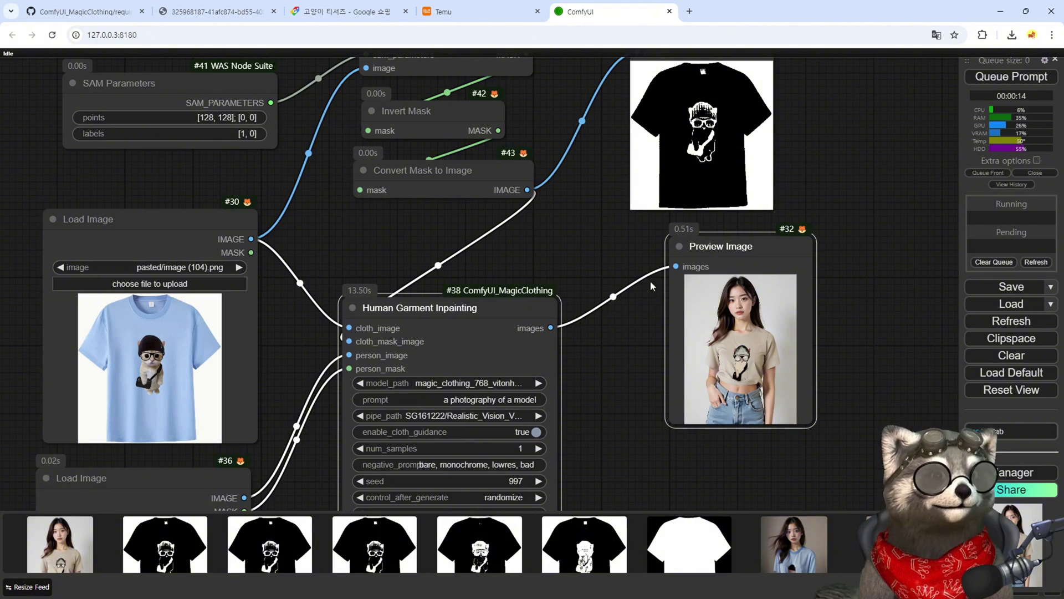
{"action": "left_click_drag", "start_coordinate": [625, 248], "coordinate": [645, 345]}
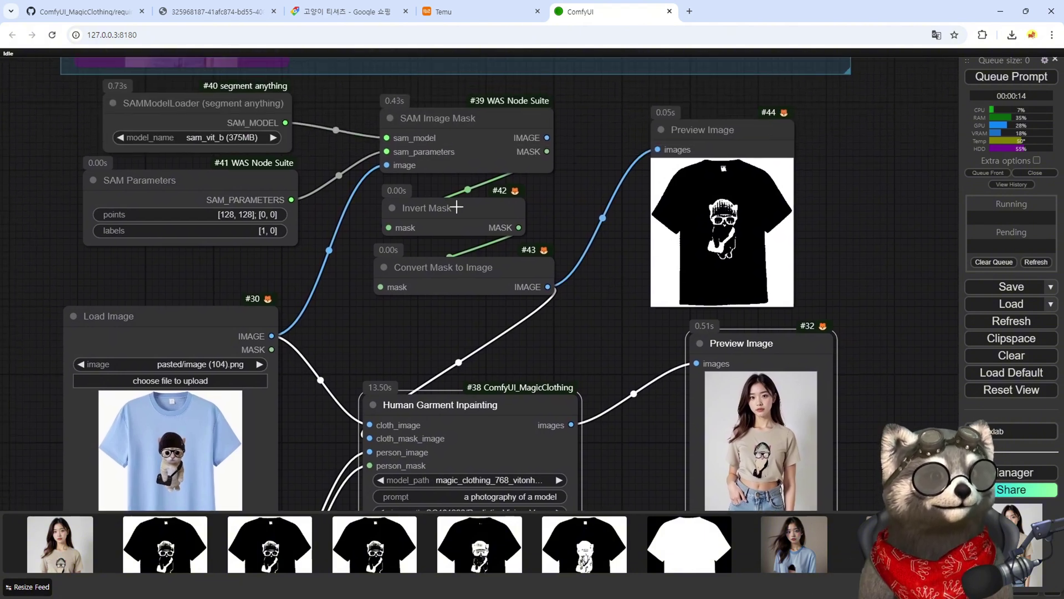
{"action": "left_click", "coordinate": [458, 207]}
{"action": "scroll", "coordinate": [700, 198], "scroll_direction": "up", "scroll_amount": 10}
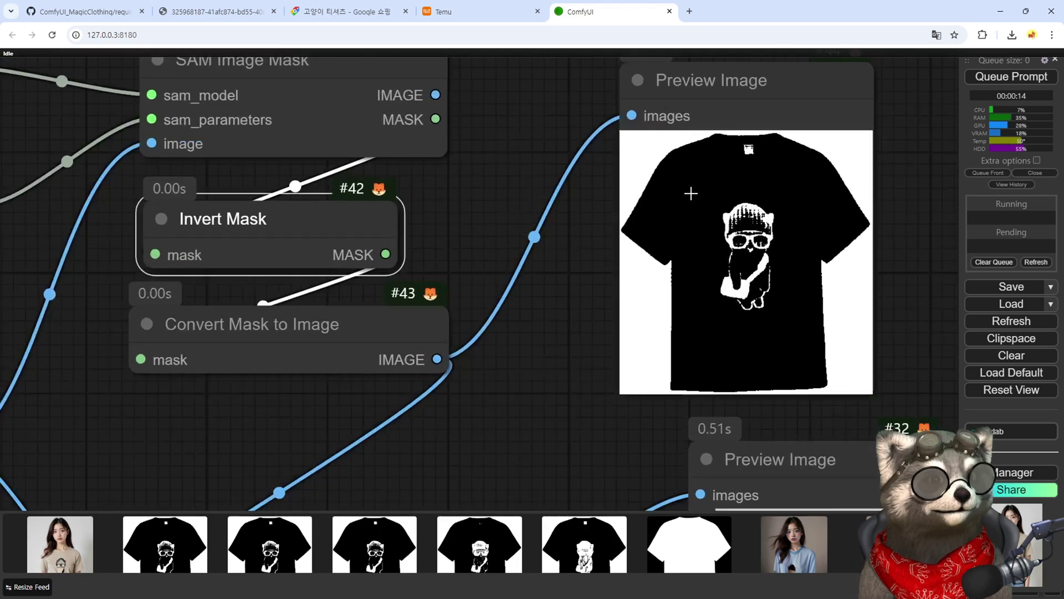
{"action": "scroll", "coordinate": [637, 196], "scroll_direction": "down", "scroll_amount": 10}
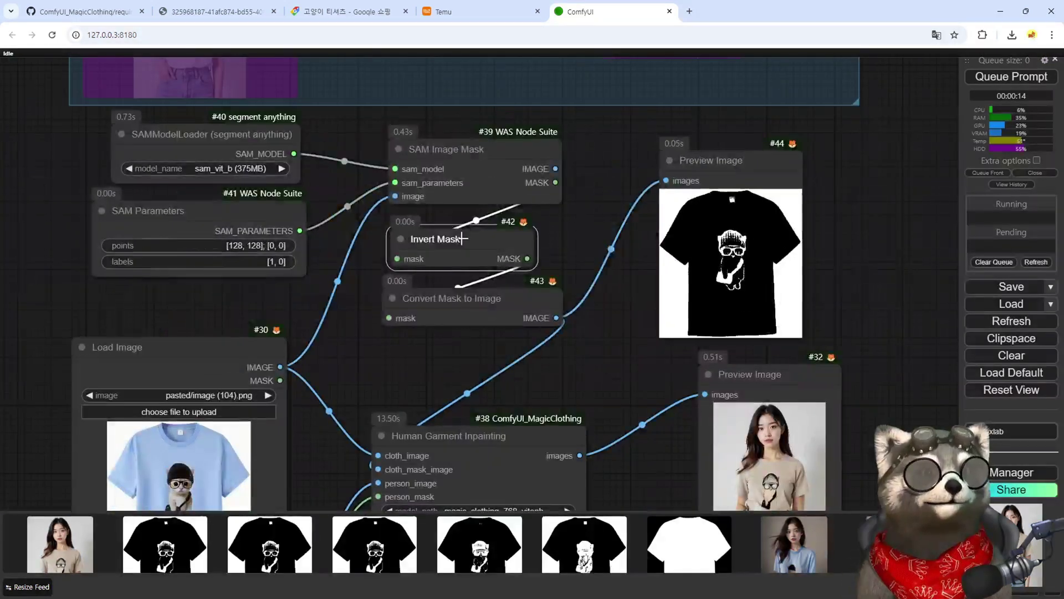
- Bypass the Invert Mask node, run the cloth inpainting workflow, and inspect the new cloth mask and the inpainted person image
{"action": "key", "text": "ctrl+b"}
{"action": "scroll", "coordinate": [610, 361], "scroll_direction": "down", "scroll_amount": 4}
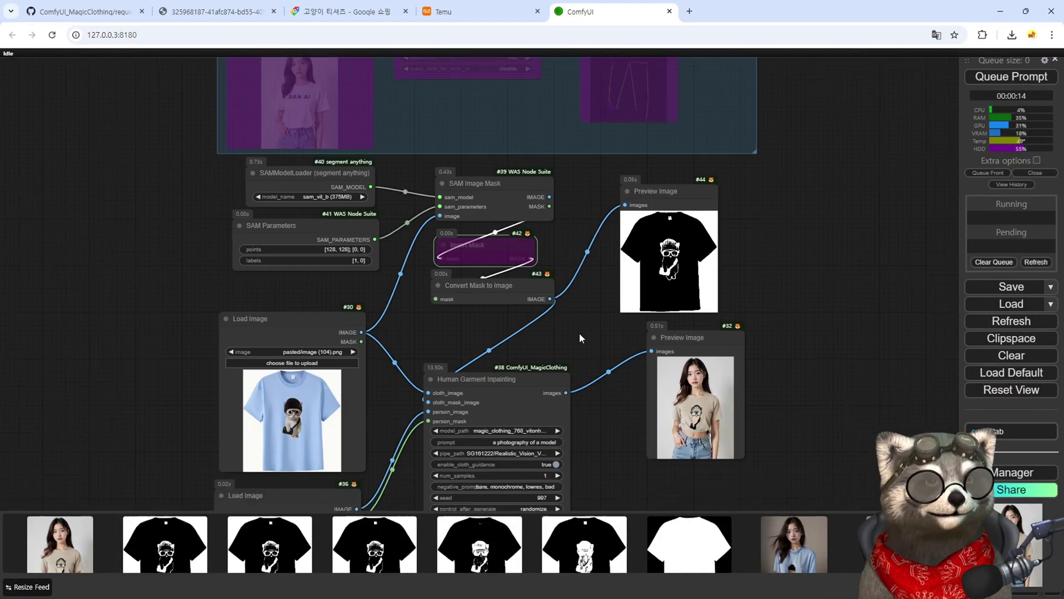
{"action": "key", "text": "ctrl+Return"}
{"action": "scroll", "coordinate": [653, 244], "scroll_direction": "up", "scroll_amount": 10}
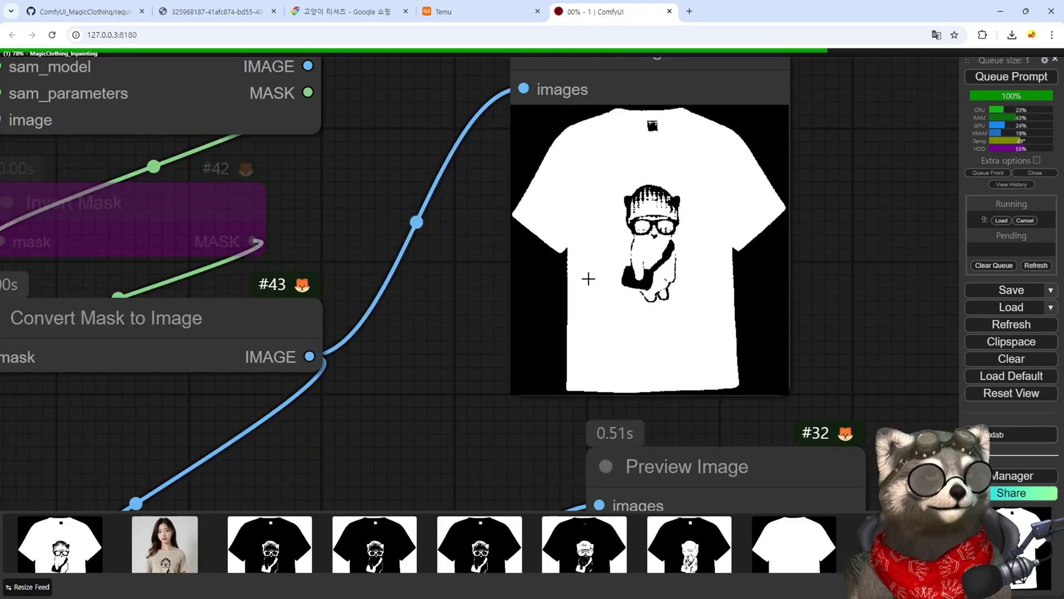
{"action": "scroll", "coordinate": [662, 244], "scroll_direction": "down", "scroll_amount": 10}
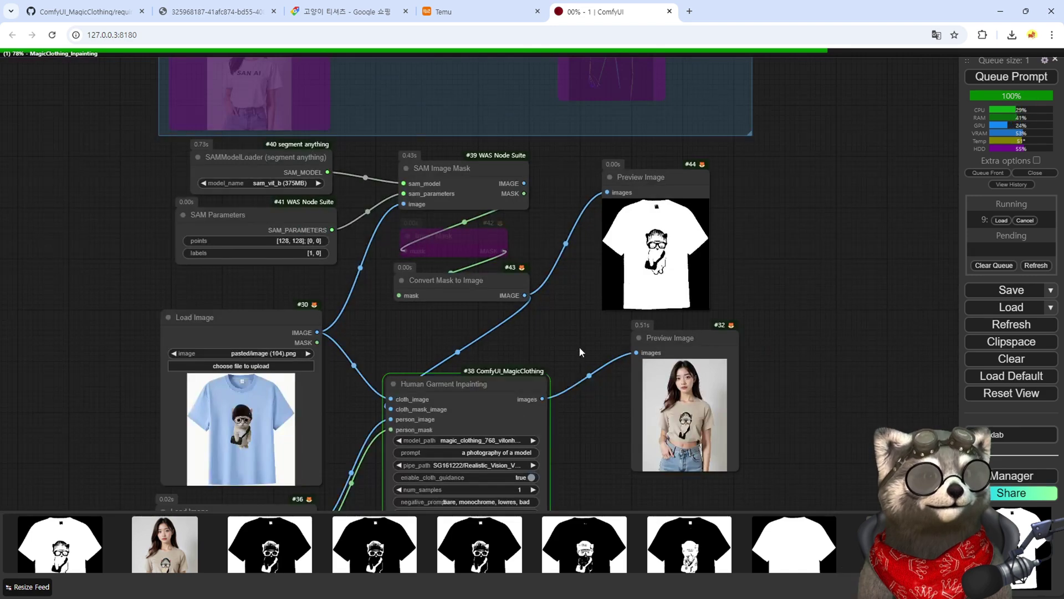
{"action": "left_click_drag", "start_coordinate": [579, 347], "coordinate": [556, 290]}
{"action": "scroll", "coordinate": [667, 383], "scroll_direction": "up", "scroll_amount": 15}
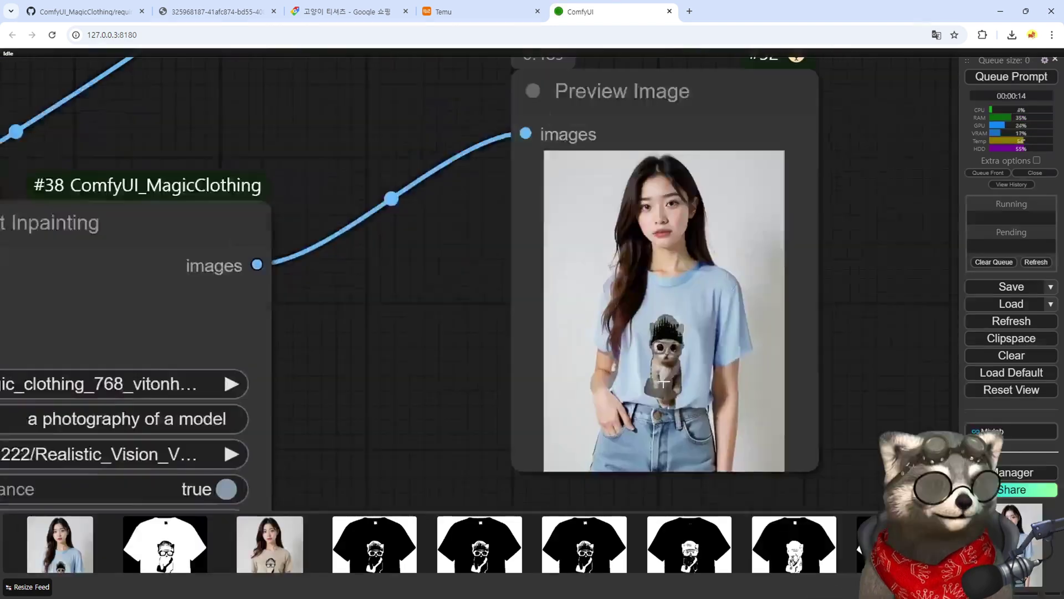
{"action": "scroll", "coordinate": [657, 398], "scroll_direction": "up", "scroll_amount": 7}
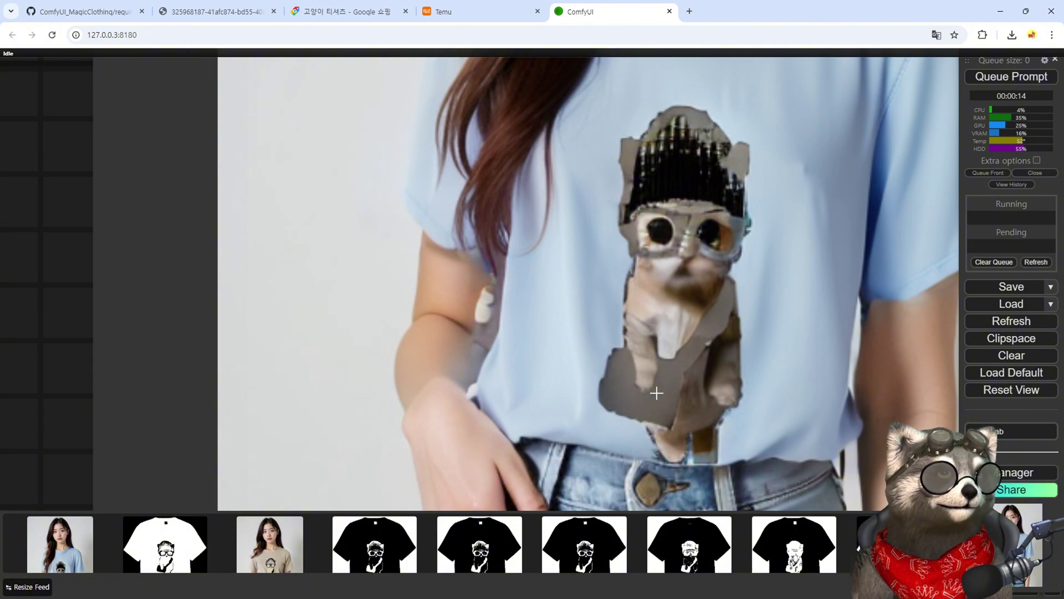
{"action": "scroll", "coordinate": [629, 394], "scroll_direction": "down", "scroll_amount": 18}
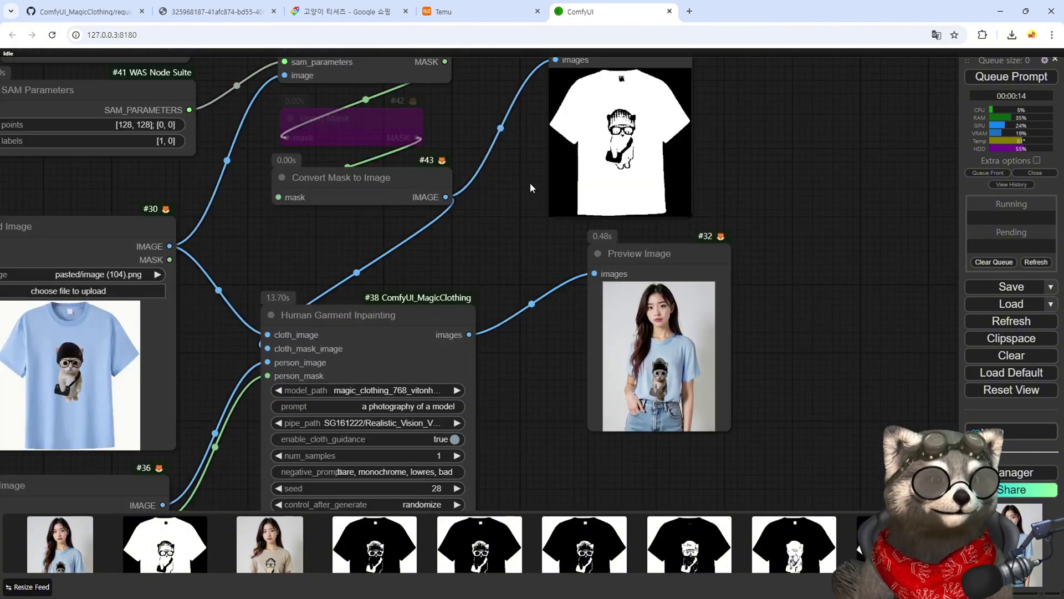
- Compare the cat print area in the SAM mask preview with the print on the inpainted T-shirt, taking the result preview out of bypass
{"action": "left_click_drag", "start_coordinate": [530, 182], "coordinate": [524, 204]}
{"action": "scroll", "coordinate": [507, 197], "scroll_direction": "up", "scroll_amount": 5}
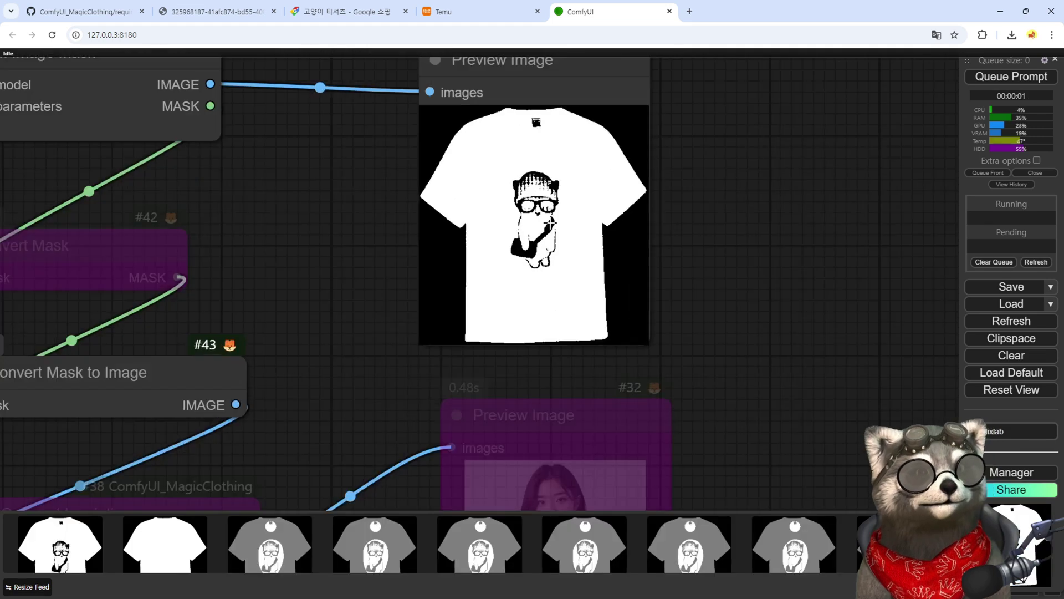
{"action": "scroll", "coordinate": [547, 243], "scroll_direction": "down", "scroll_amount": 6}
{"action": "left_click_drag", "start_coordinate": [685, 381], "coordinate": [684, 350]}
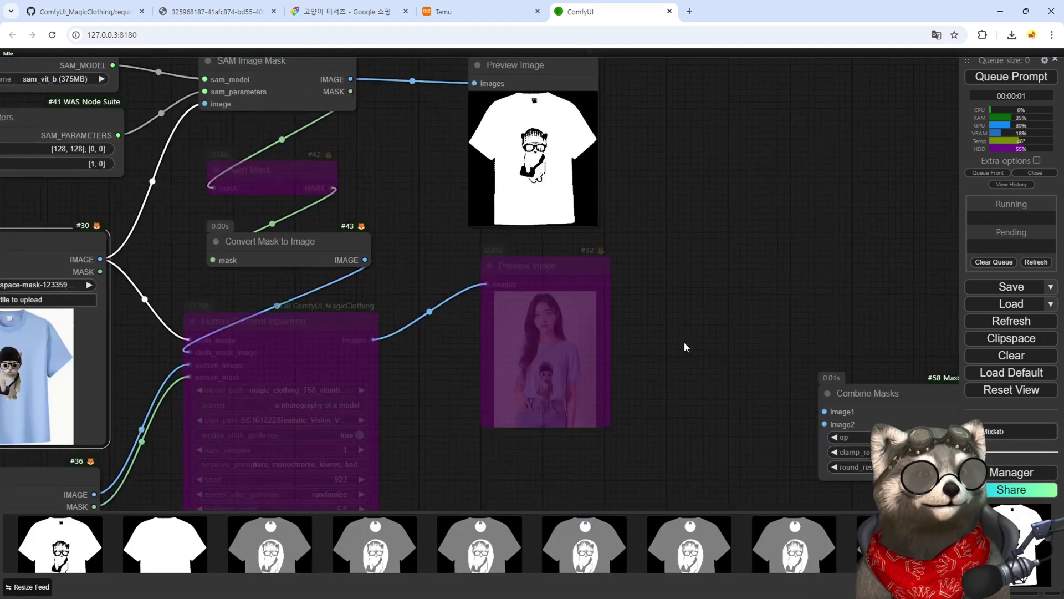
{"action": "left_click", "coordinate": [542, 350]}
{"action": "scroll", "coordinate": [550, 374], "scroll_direction": "up", "scroll_amount": 15}
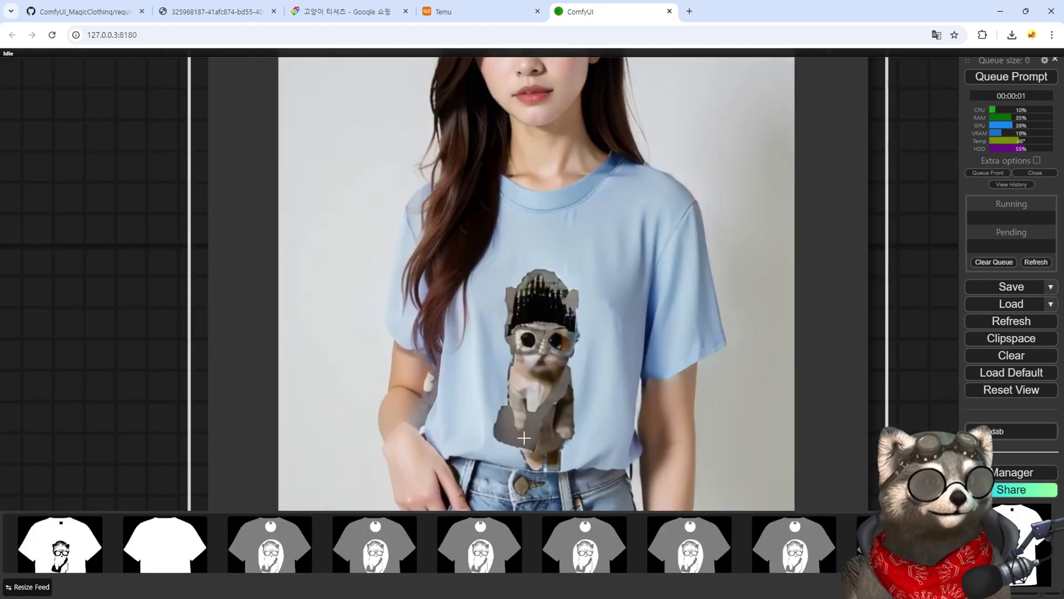
{"action": "scroll", "coordinate": [525, 229], "scroll_direction": "down", "scroll_amount": 10}
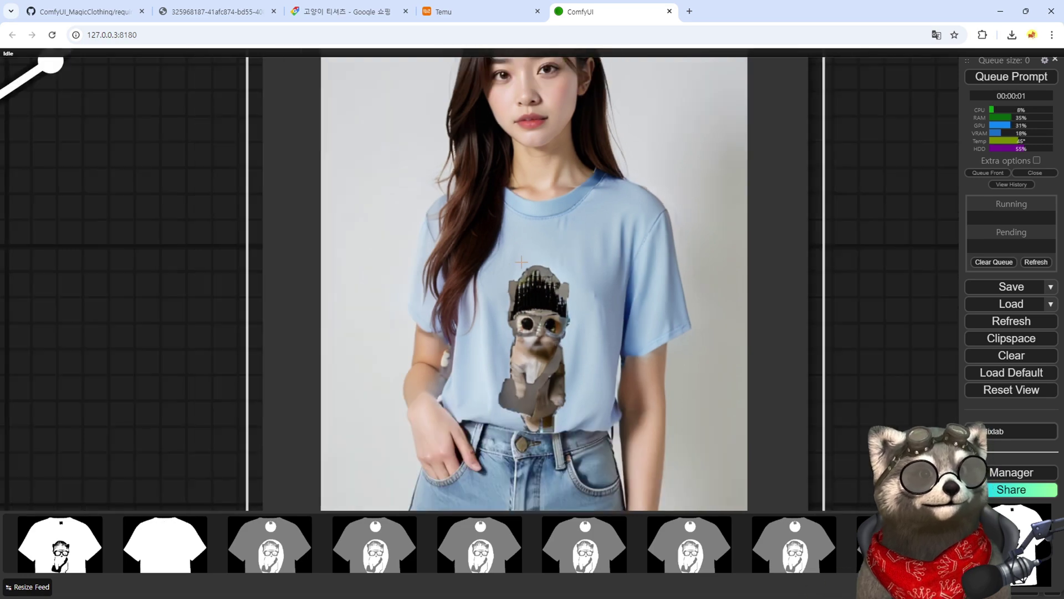
{"action": "left_click_drag", "start_coordinate": [368, 114], "coordinate": [386, 348]}
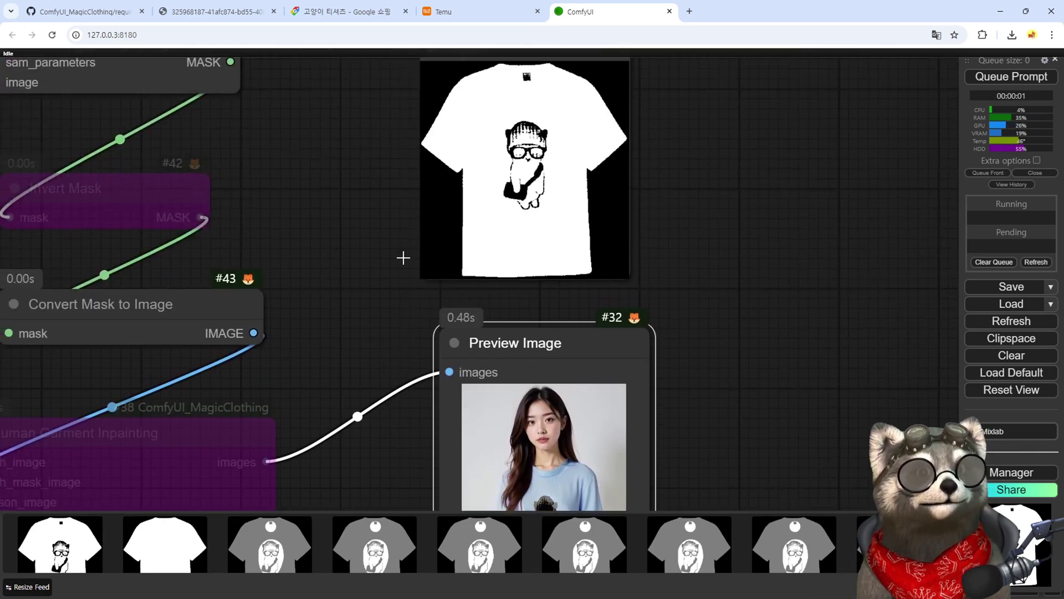
- Paint a mask over the cat print and the neck label on the T-shirt in Load Image's MaskEditor and save it
{"action": "left_click_drag", "start_coordinate": [331, 380], "coordinate": [508, 357]}
{"action": "scroll", "coordinate": [508, 357], "scroll_direction": "down", "scroll_amount": 5}
{"action": "right_click", "coordinate": [132, 422]}
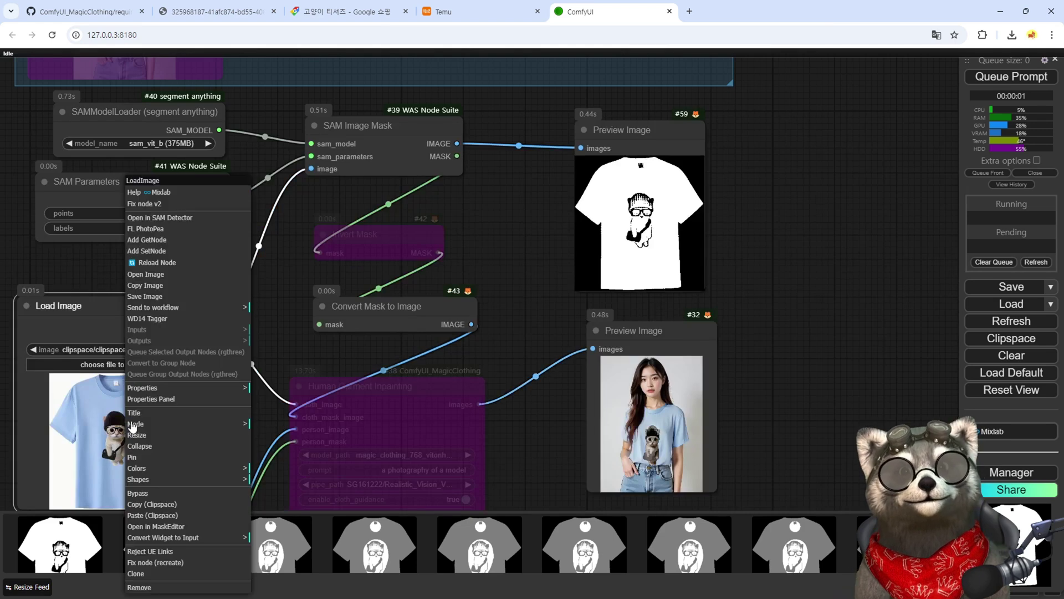
{"action": "left_click", "coordinate": [161, 528]}
{"action": "mouse_move", "coordinate": [509, 340]}
{"action": "left_mouse_down"}
{"action": "mouse_move", "coordinate": [521, 366]}
{"action": "mouse_move", "coordinate": [510, 335]}
{"action": "mouse_move", "coordinate": [516, 285]}
{"action": "mouse_move", "coordinate": [546, 272]}
{"action": "mouse_move", "coordinate": [557, 311]}
{"action": "mouse_move", "coordinate": [541, 368]}
{"action": "left_mouse_up"}
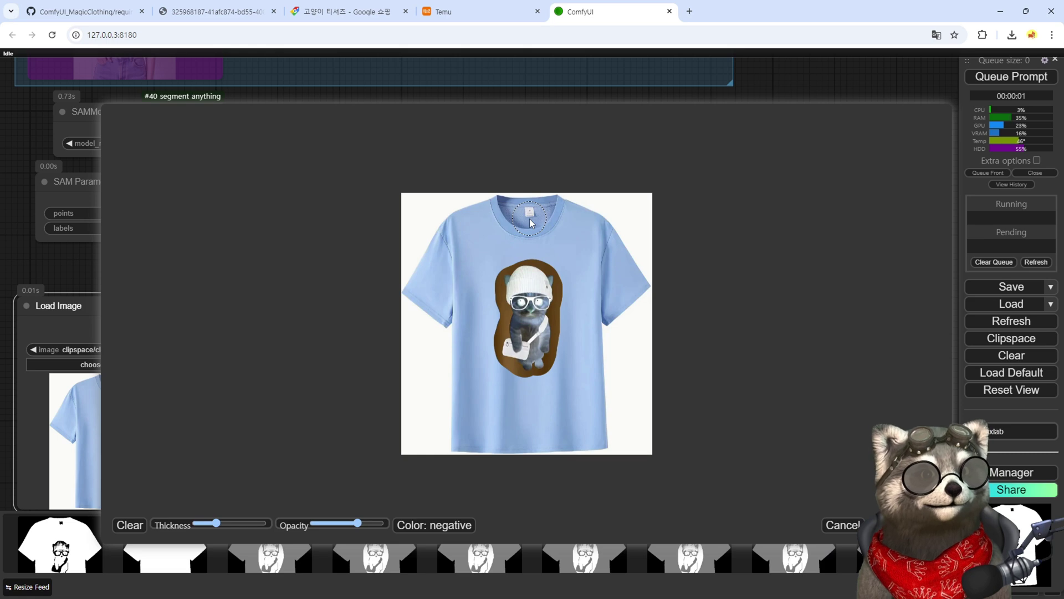
{"action": "left_click", "coordinate": [530, 218]}
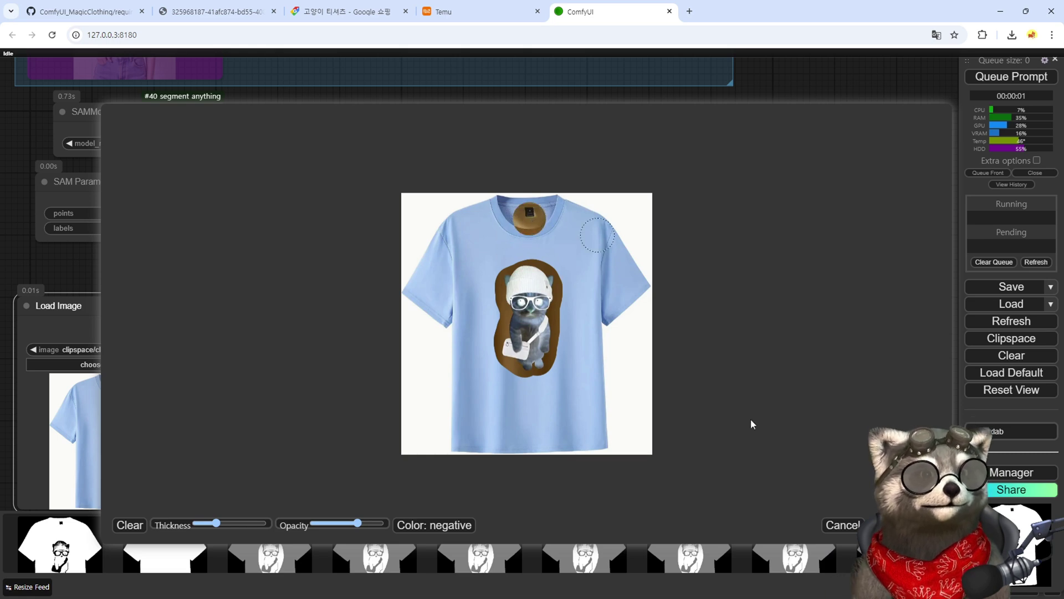
{"action": "left_click", "coordinate": [887, 525]}
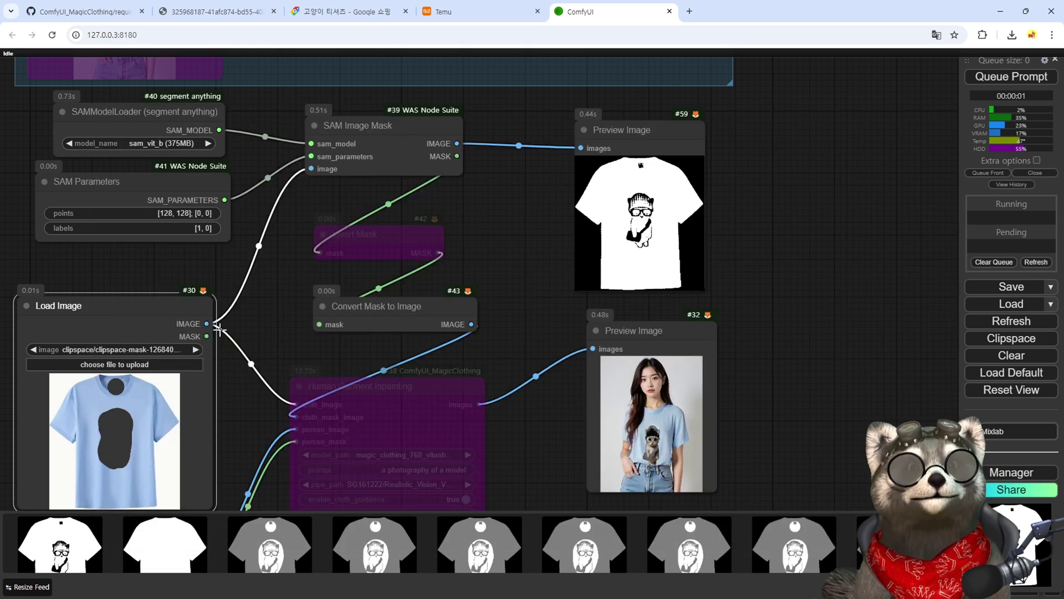
- Move the SAM mask preview away from the other nodes and bypass the inpainting result's Preview Image
{"action": "left_click_drag", "start_coordinate": [621, 129], "coordinate": [733, 124]}
{"action": "left_click", "coordinate": [642, 337]}
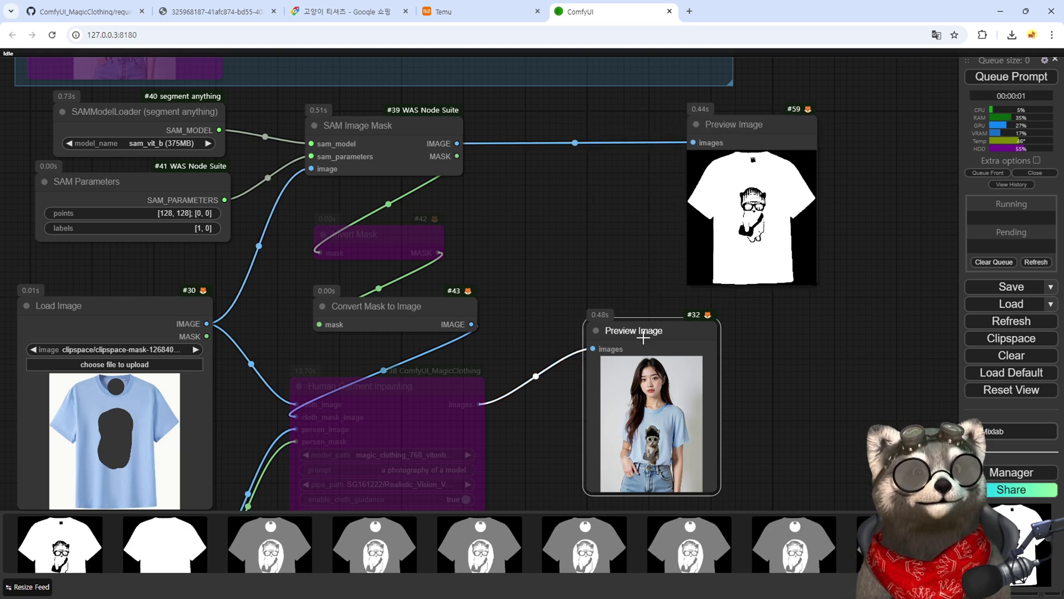
{"action": "key", "text": "ctrl+b"}
- Feed the T-shirt Load Image's MASK output through a new Convert Mask to Image node into a new Preview Image
{"action": "left_click_drag", "start_coordinate": [209, 335], "coordinate": [520, 194]}
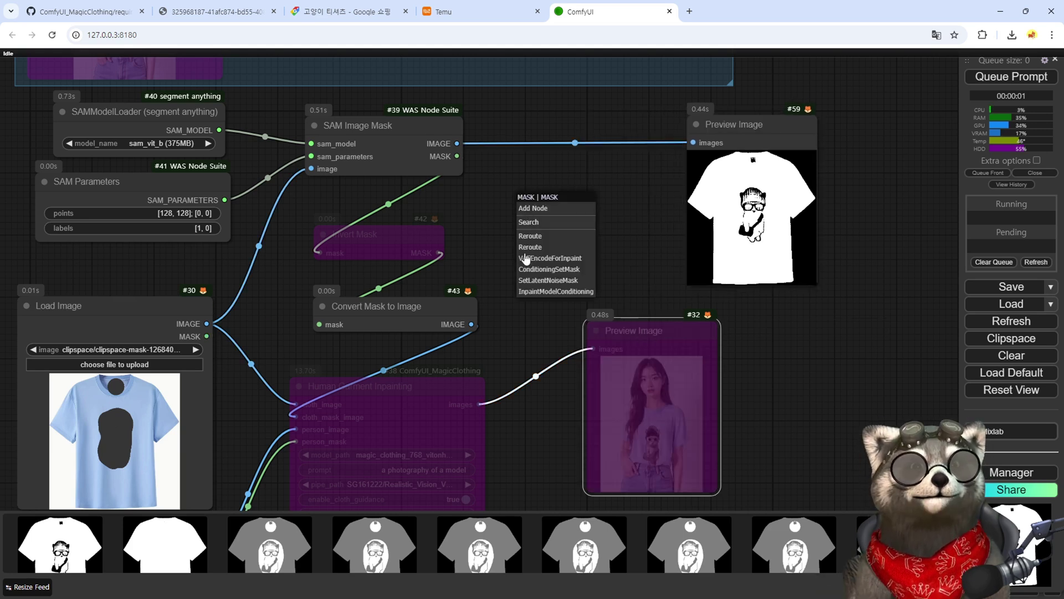
{"action": "left_click", "coordinate": [542, 229]}
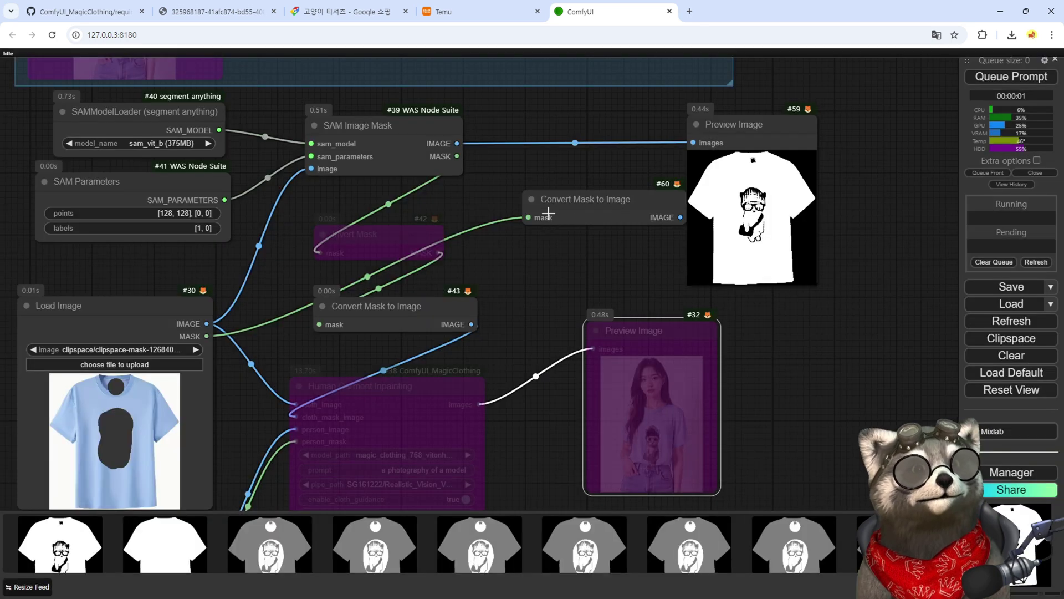
{"action": "left_click_drag", "start_coordinate": [571, 200], "coordinate": [538, 198]}
{"action": "left_click_drag", "start_coordinate": [645, 215], "coordinate": [774, 313]}
{"action": "left_click", "coordinate": [786, 406]}
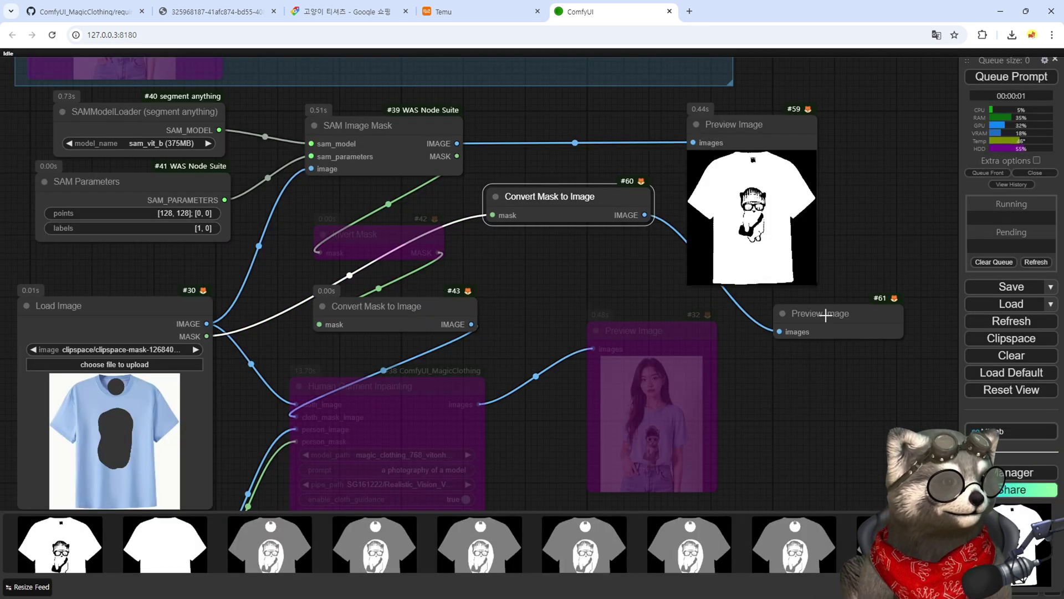
- Run the workflow and inspect the painted mask in its preview for gaps, setting the SAM mask preview clear of it
{"action": "key", "text": "ctrl+Return"}
{"action": "left_click_drag", "start_coordinate": [735, 134], "coordinate": [818, 111]}
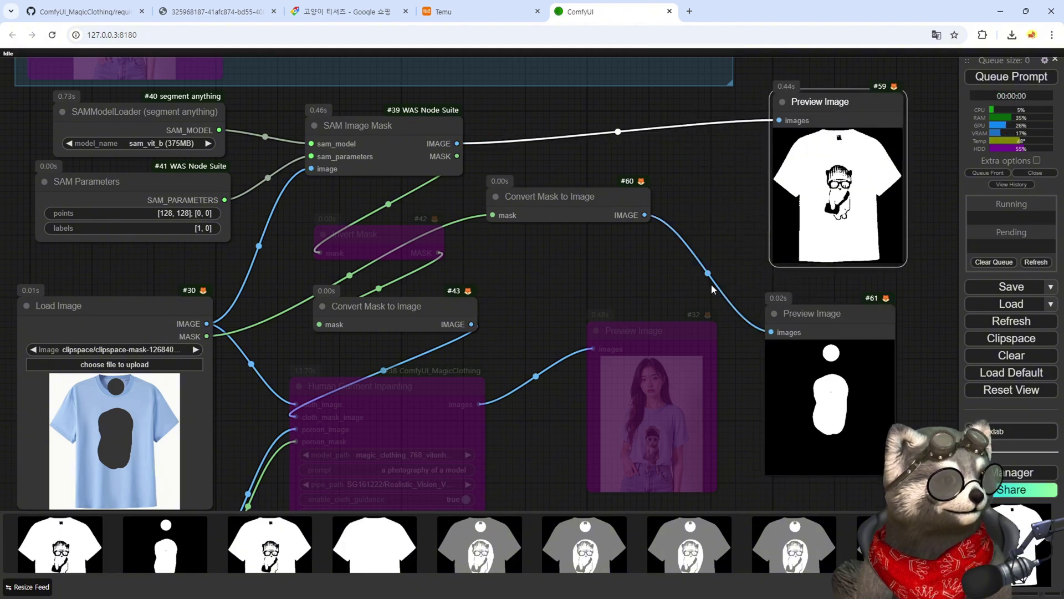
{"action": "left_click_drag", "start_coordinate": [737, 266], "coordinate": [579, 245]}
{"action": "scroll", "coordinate": [651, 363], "scroll_direction": "up", "scroll_amount": 15}
{"action": "scroll", "coordinate": [651, 363], "scroll_direction": "down", "scroll_amount": 10}
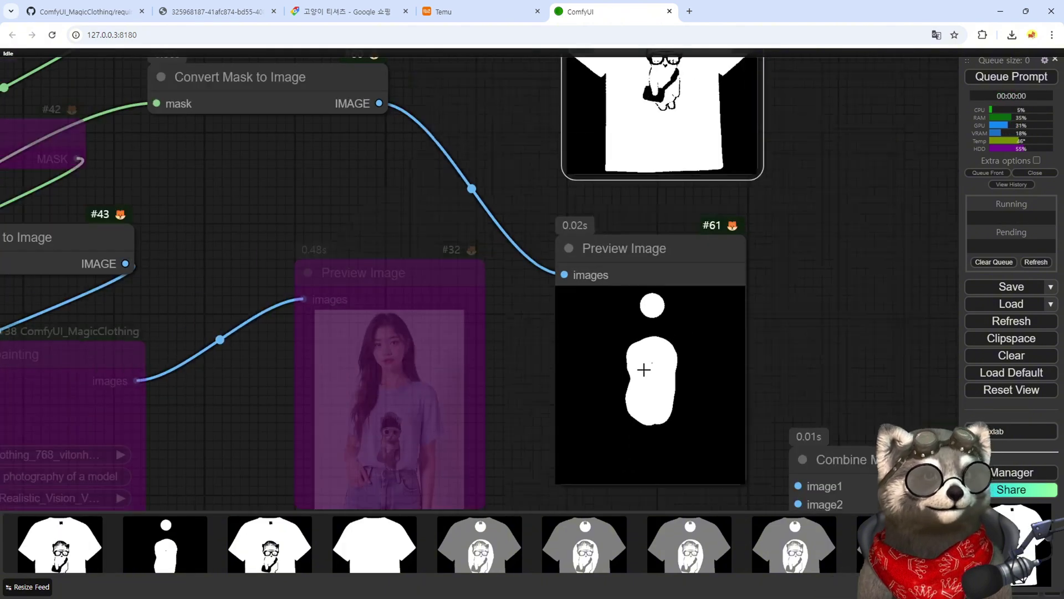
- Touch up the painted T-shirt mask to fill the gap in the cat area and regenerate its preview
{"action": "right_click", "coordinate": [16, 397]}
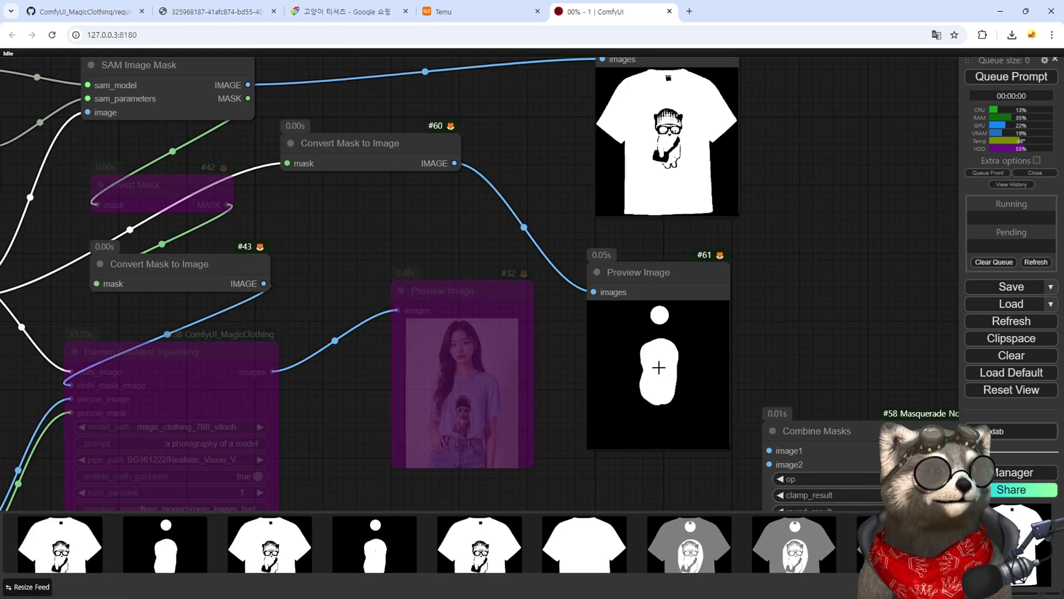
{"action": "scroll", "coordinate": [659, 368], "scroll_direction": "down", "scroll_amount": 5}
{"action": "left_click_drag", "start_coordinate": [577, 242], "coordinate": [529, 269]}
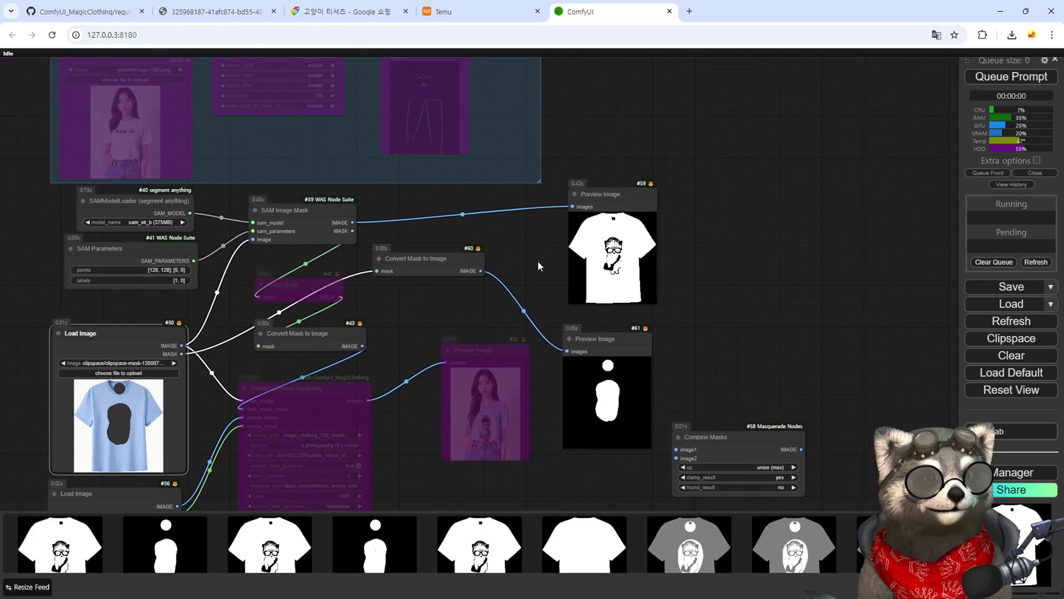
- Rearrange the SAM mask preview and the new Convert Mask to Image node to free space, and remove the painted-mask preview
{"action": "scroll", "coordinate": [593, 266], "scroll_direction": "up", "scroll_amount": 4}
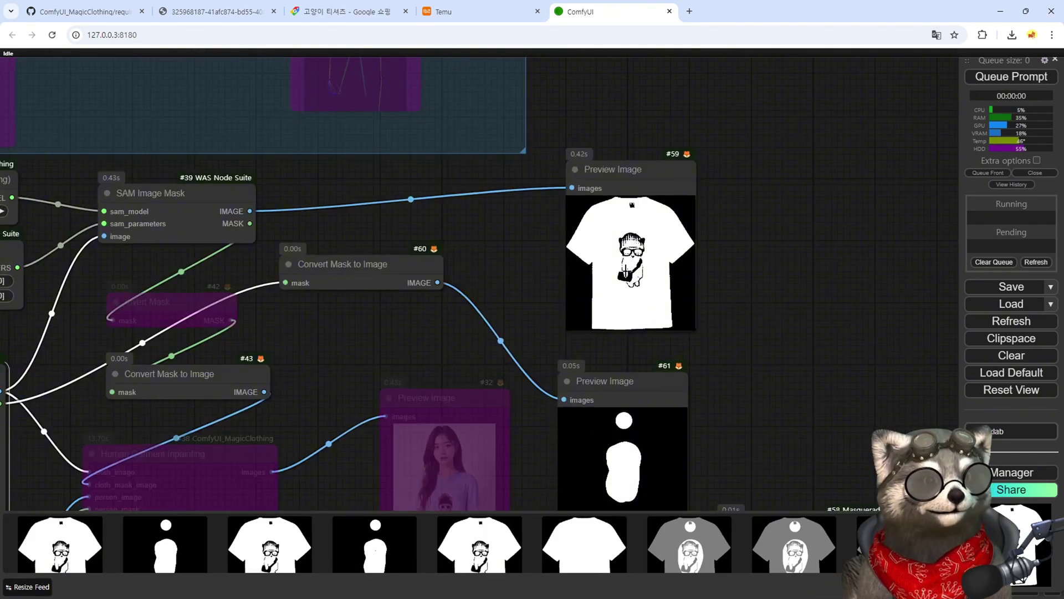
{"action": "left_click_drag", "start_coordinate": [599, 175], "coordinate": [620, 149]}
{"action": "left_click_drag", "start_coordinate": [566, 383], "coordinate": [600, 341]}
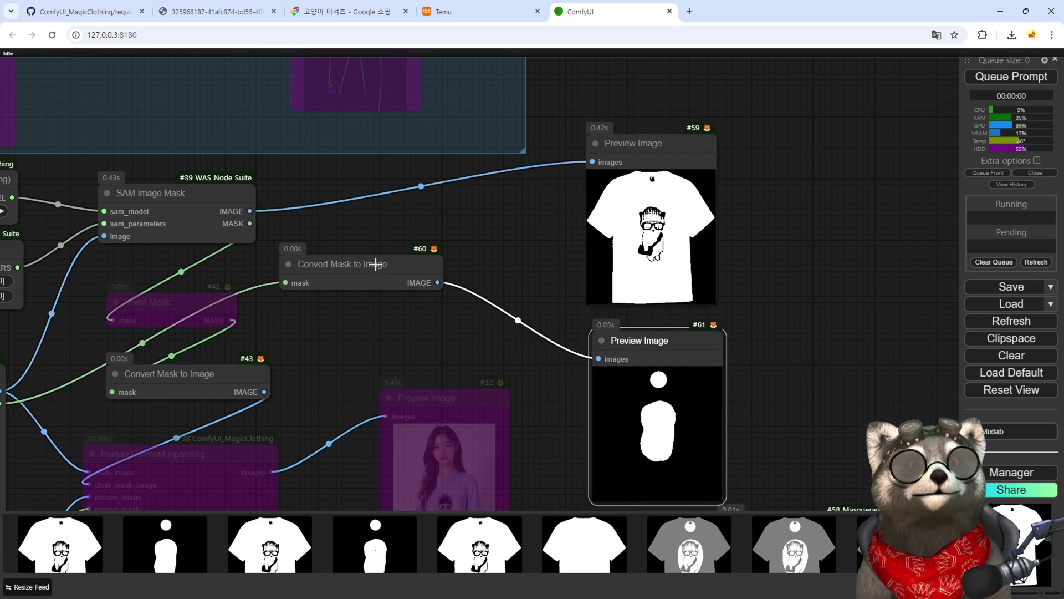
{"action": "left_click_drag", "start_coordinate": [380, 264], "coordinate": [360, 294]}
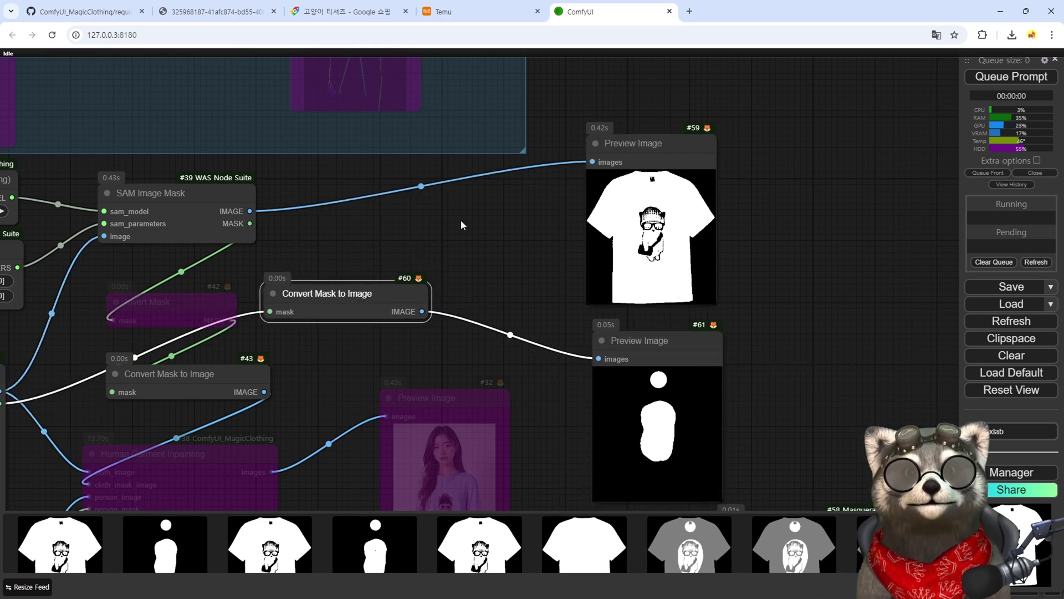
{"action": "left_click_drag", "start_coordinate": [803, 423], "coordinate": [786, 372]}
{"action": "left_click_drag", "start_coordinate": [470, 206], "coordinate": [505, 262]}
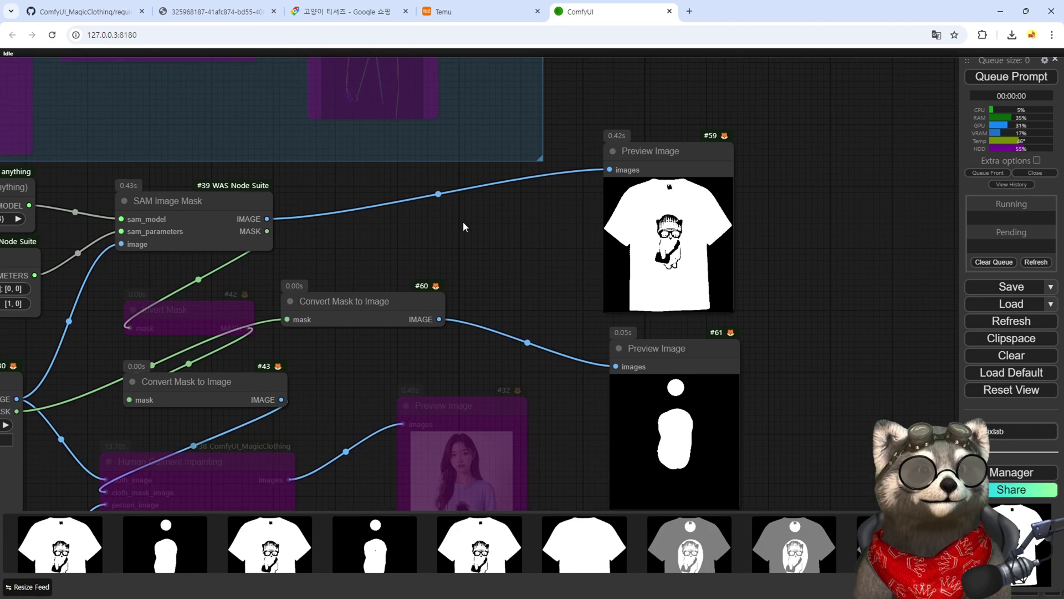
{"action": "left_click_drag", "start_coordinate": [360, 302], "coordinate": [359, 297]}
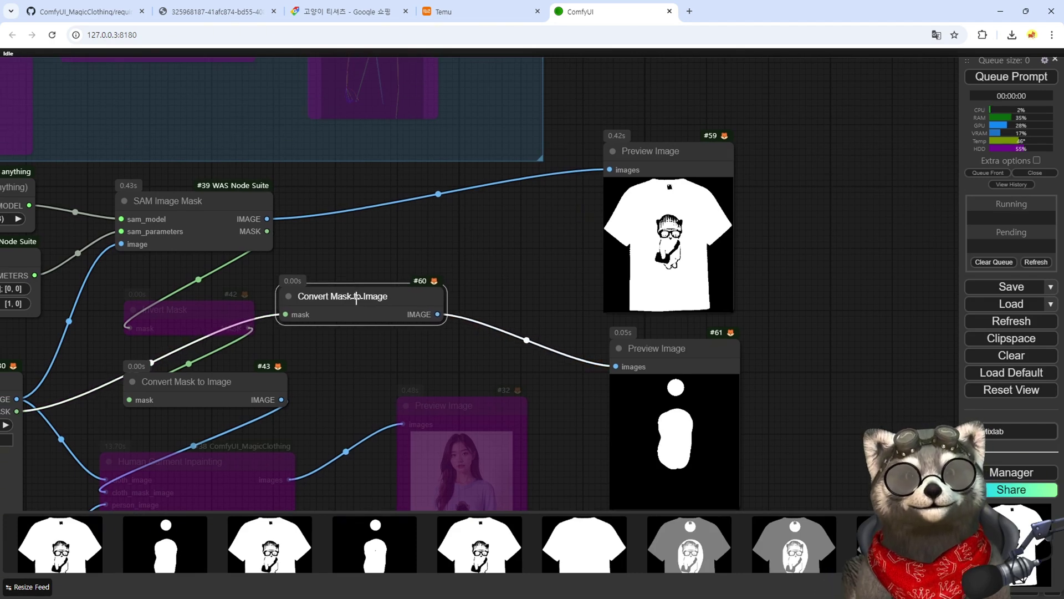
{"action": "left_click_drag", "start_coordinate": [348, 376], "coordinate": [421, 344]}
{"action": "left_click_drag", "start_coordinate": [434, 271], "coordinate": [495, 266]}
{"action": "left_click_drag", "start_coordinate": [710, 322], "coordinate": [662, 324]}
{"action": "left_click_drag", "start_coordinate": [758, 124], "coordinate": [843, 126]}
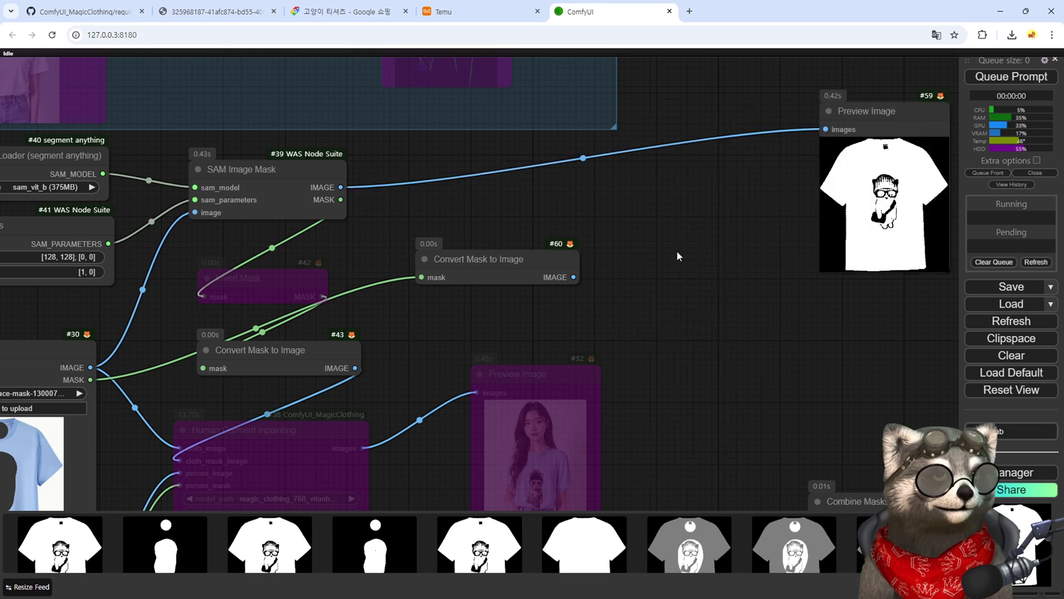
- Add a Combine Masks node from Masquerade Nodes beside the new Convert Mask to Image node
{"action": "double_click", "coordinate": [677, 250]}
{"action": "type", "text": "combine ma"}
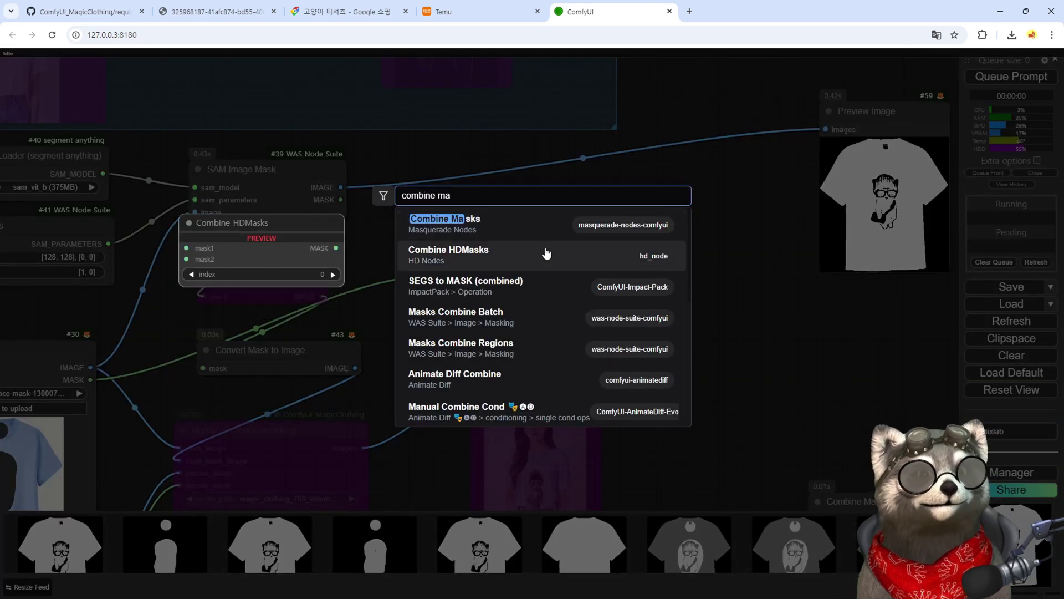
{"action": "left_click", "coordinate": [580, 226]}
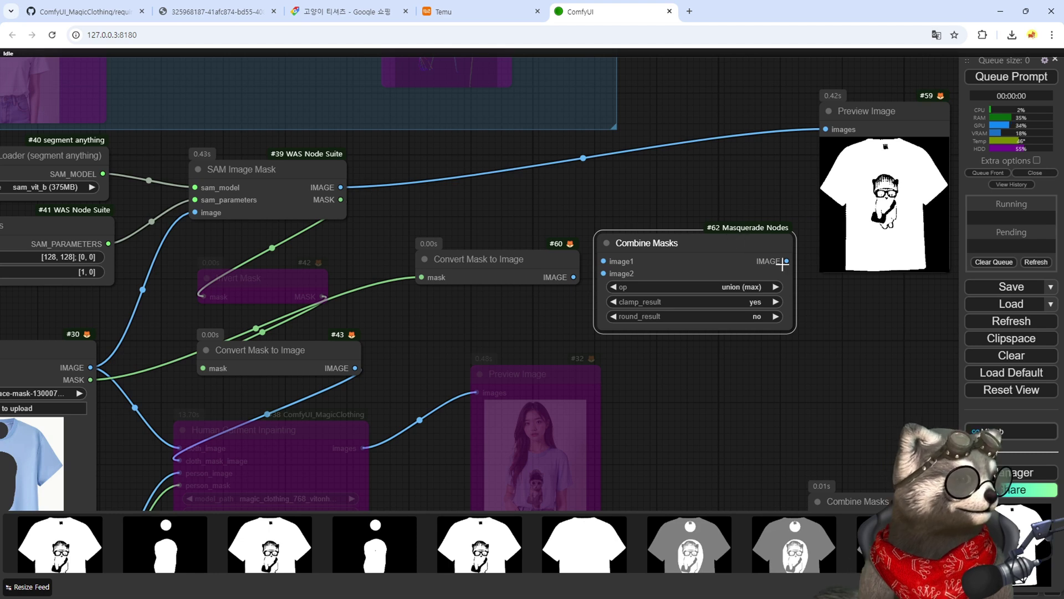
- Find Masquerade Nodes among the custom nodes in ComfyUI Manager, open its GitHub repository and look through the README examples
{"action": "left_click", "coordinate": [1012, 472]}
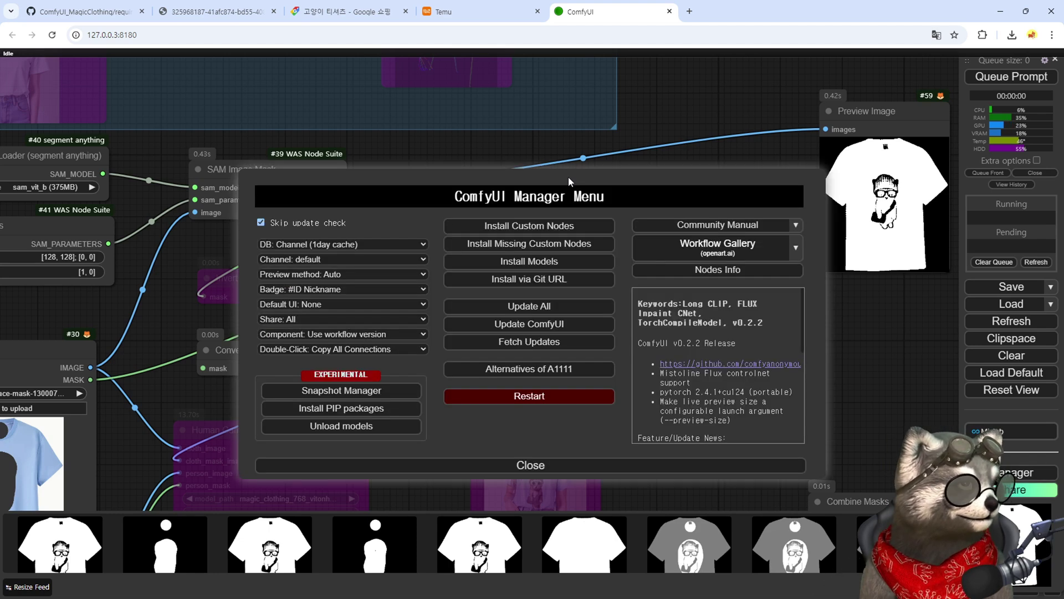
{"action": "left_click", "coordinate": [564, 228]}
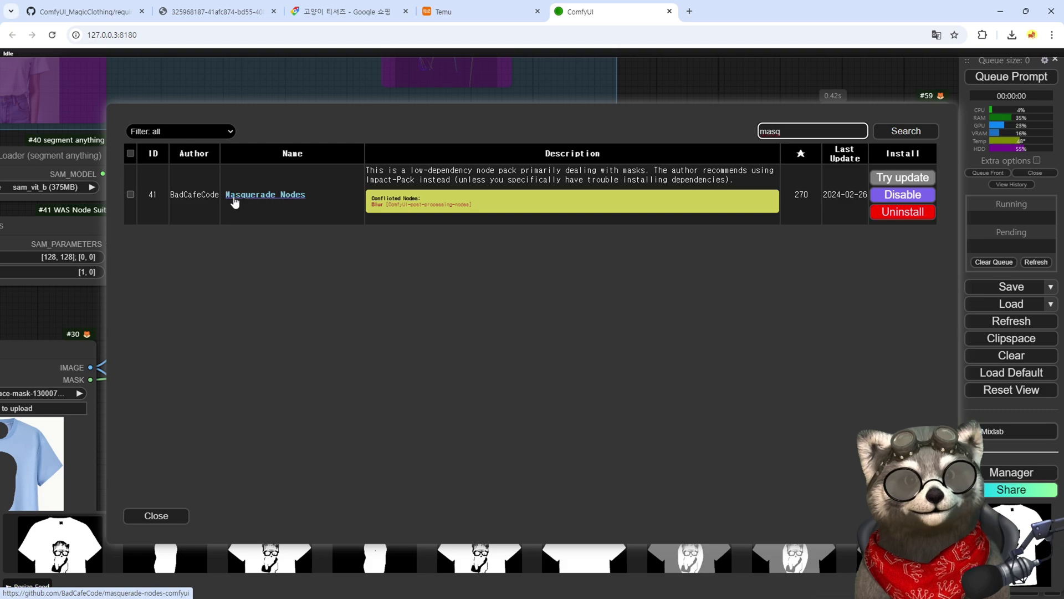
{"action": "left_click", "coordinate": [226, 195]}
{"action": "left_click", "coordinate": [746, 15]}
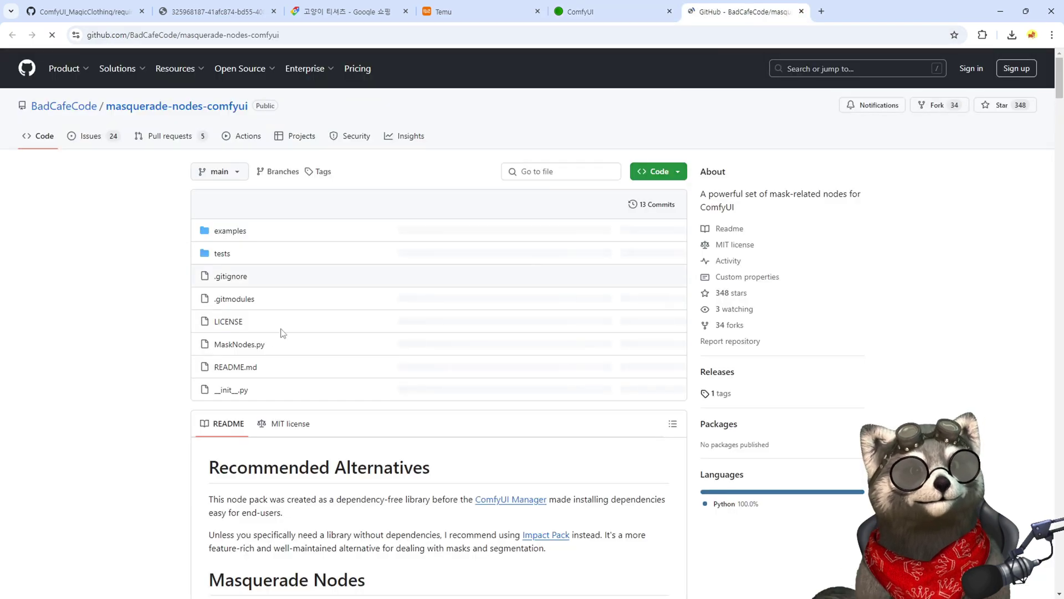
{"action": "scroll", "coordinate": [281, 332], "scroll_direction": "down", "scroll_amount": 15}
{"action": "scroll", "coordinate": [501, 346], "scroll_direction": "down", "scroll_amount": 9}
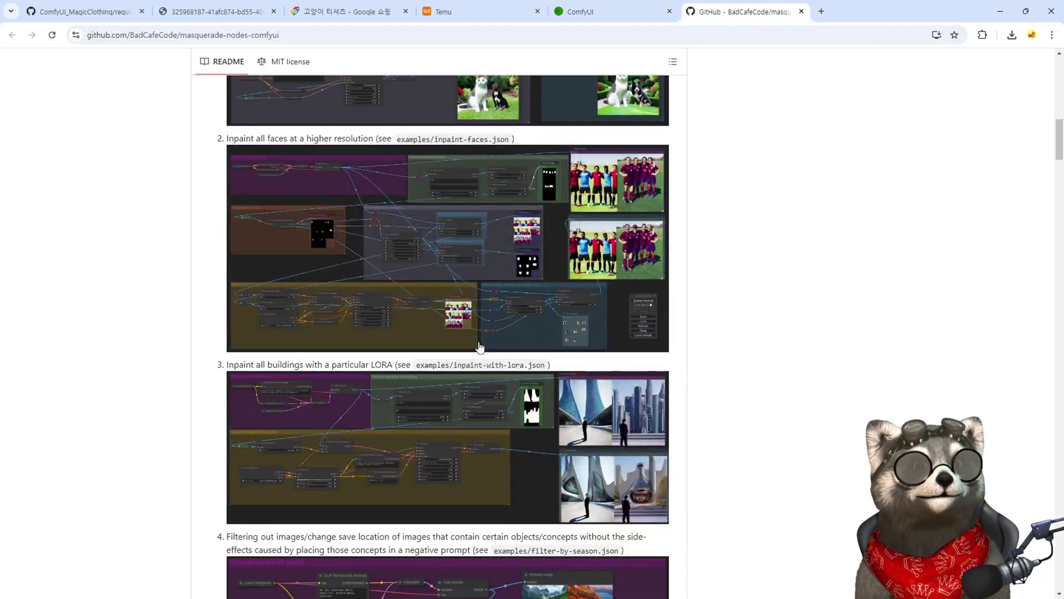
- Close the Masquerade Nodes repository page and the ComfyUI Manager windows to return to the workflow
{"action": "scroll", "coordinate": [554, 447], "scroll_direction": "up", "scroll_amount": 18}
{"action": "scroll", "coordinate": [519, 383], "scroll_direction": "up", "scroll_amount": 4}
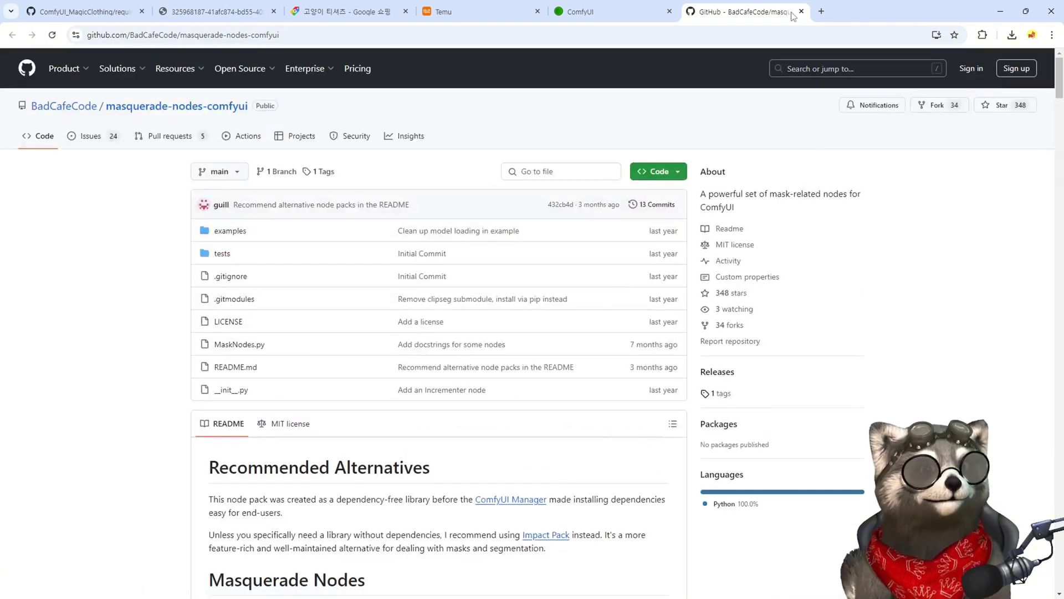
{"action": "left_click", "coordinate": [801, 11]}
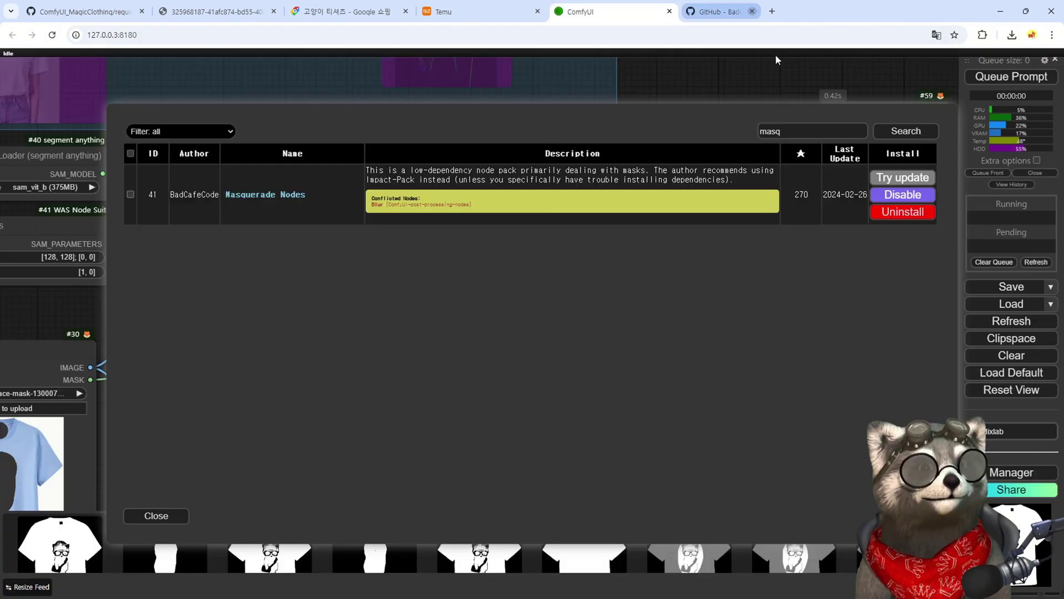
{"action": "left_click", "coordinate": [177, 515]}
{"action": "key", "text": "Escape"}
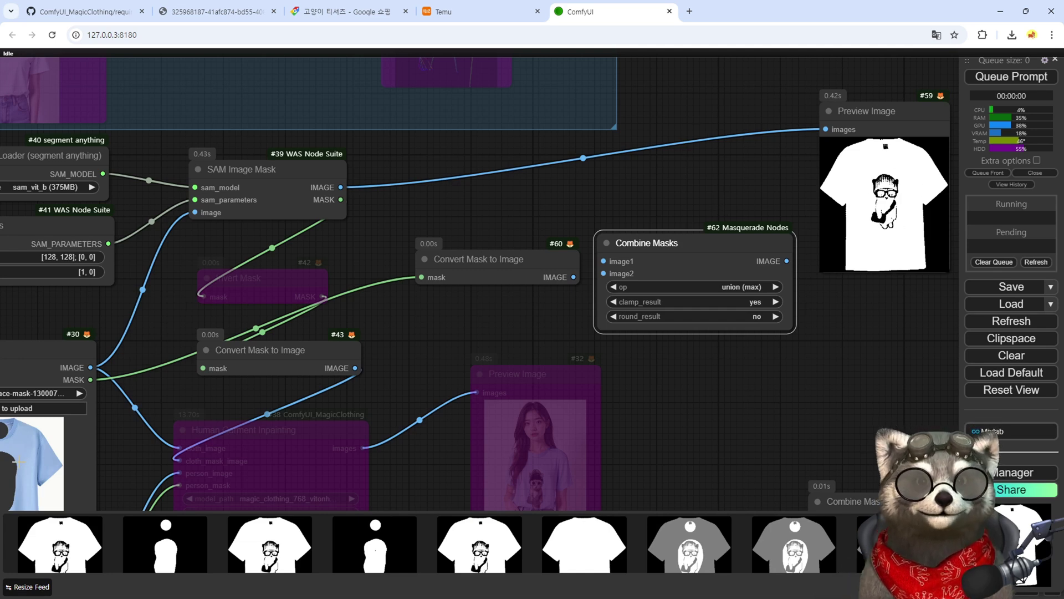
- Combine the SAM Image Mask image with the converted painted mask in Combine Masks, send the output to the mask preview, and run the workflow
{"action": "left_click_drag", "start_coordinate": [126, 451], "coordinate": [247, 390]}
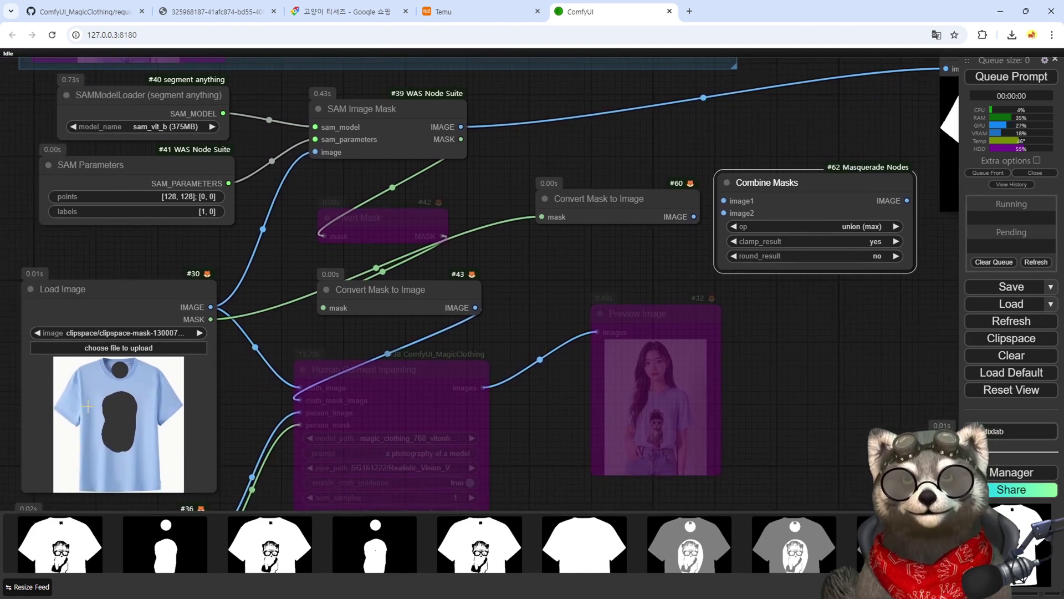
{"action": "left_click_drag", "start_coordinate": [597, 263], "coordinate": [366, 350]}
{"action": "left_click_drag", "start_coordinate": [562, 278], "coordinate": [551, 215]}
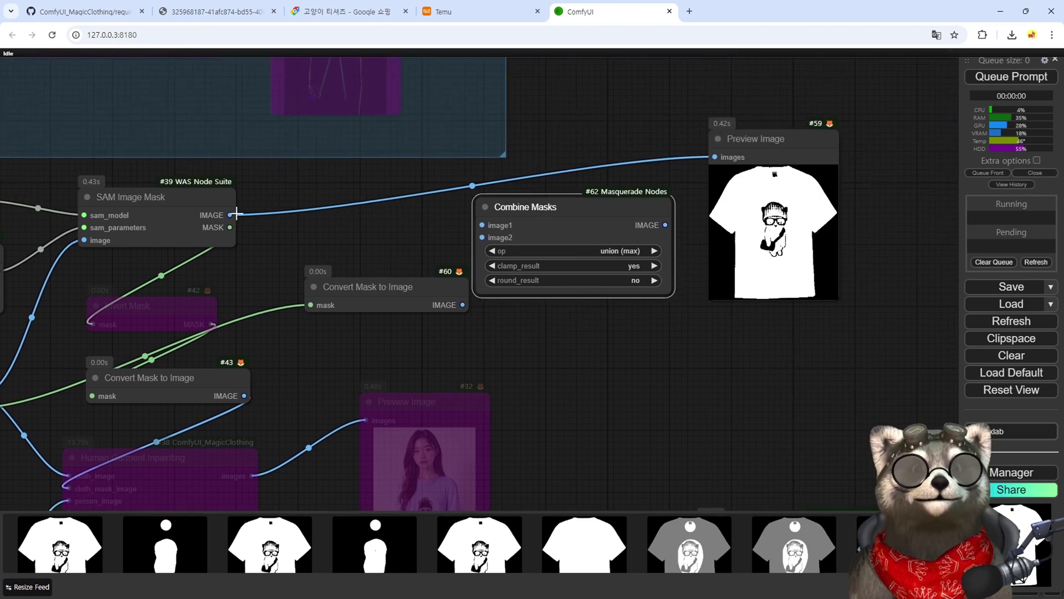
{"action": "left_click_drag", "start_coordinate": [235, 214], "coordinate": [482, 225]}
{"action": "left_click_drag", "start_coordinate": [466, 306], "coordinate": [487, 237]}
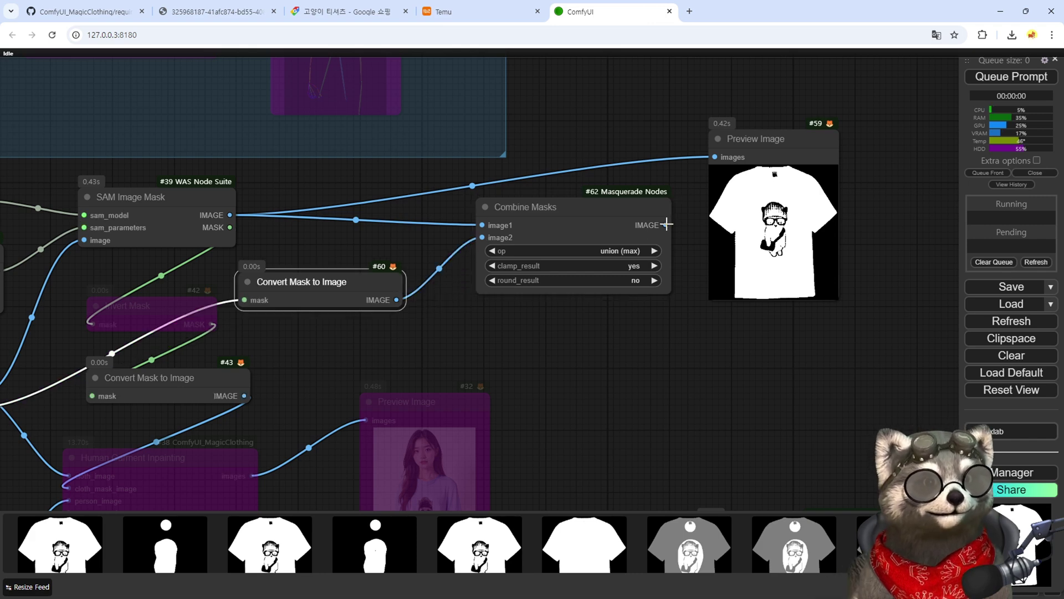
{"action": "left_click_drag", "start_coordinate": [667, 224], "coordinate": [716, 156]}
{"action": "left_click_drag", "start_coordinate": [625, 246], "coordinate": [571, 250]}
{"action": "key", "text": "ctrl+Return"}
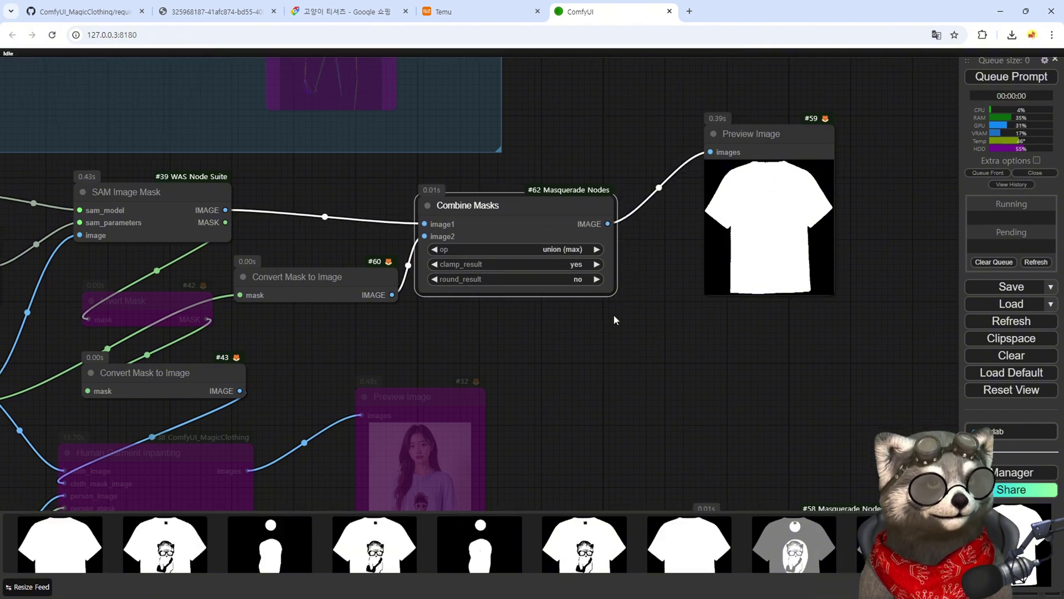
- Add a Convert Image to Mask node on the Combine Masks output and feed its mask into the bypassed Invert Mask node
{"action": "left_click_drag", "start_coordinate": [618, 273], "coordinate": [716, 204]}
{"action": "left_click_drag", "start_coordinate": [702, 157], "coordinate": [715, 173]}
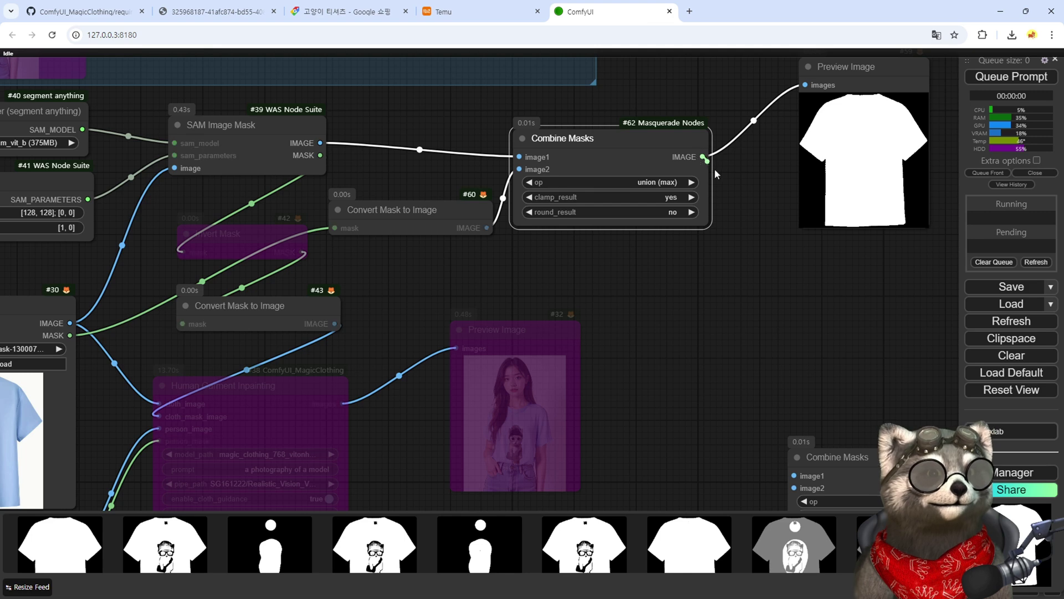
{"action": "left_click_drag", "start_coordinate": [674, 261], "coordinate": [674, 264]}
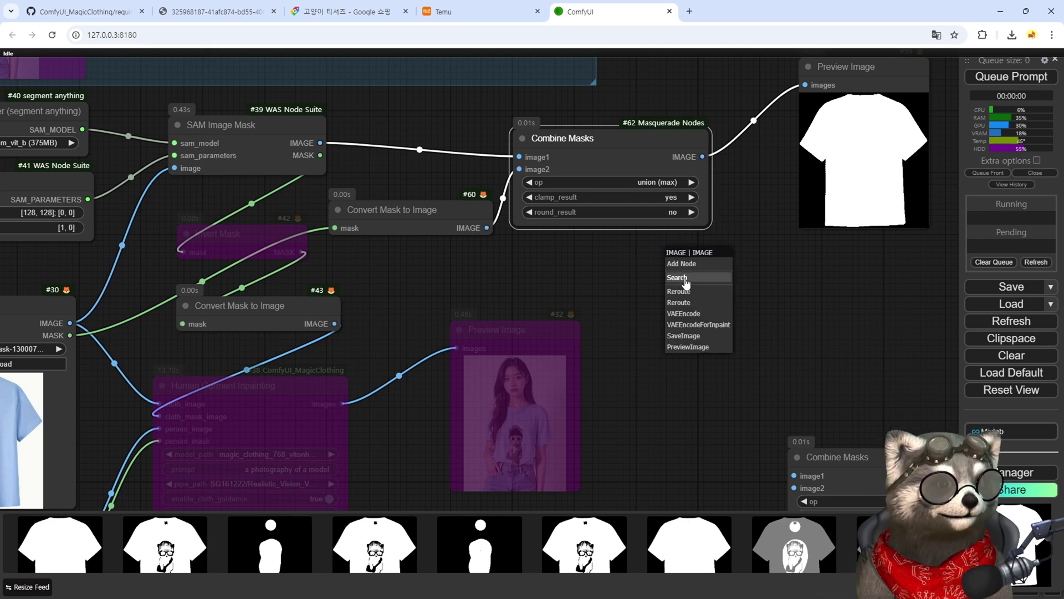
{"action": "left_click", "coordinate": [680, 280]}
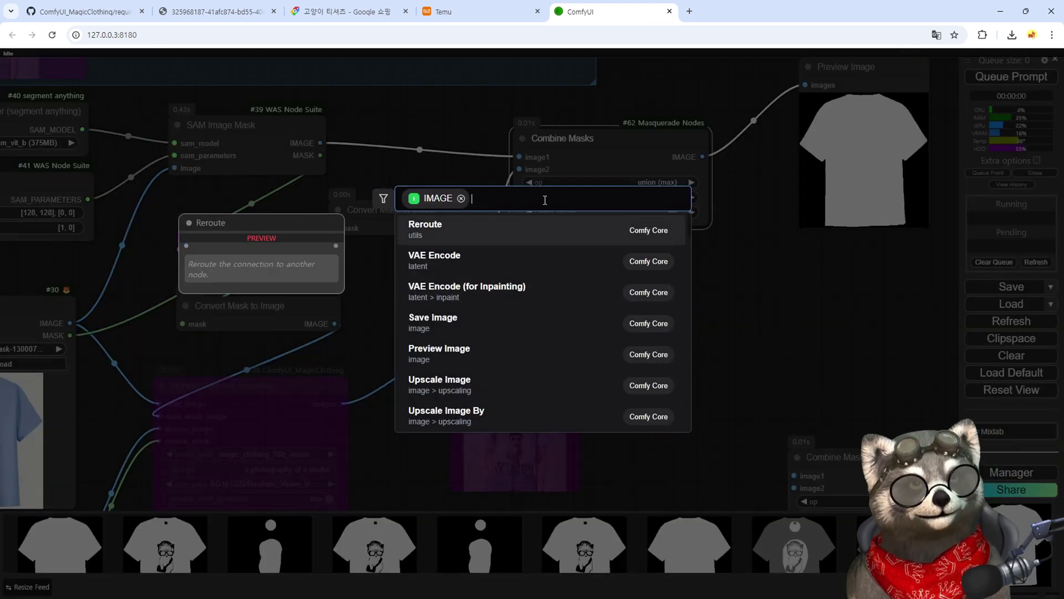
{"action": "type", "text": "convert image to"}
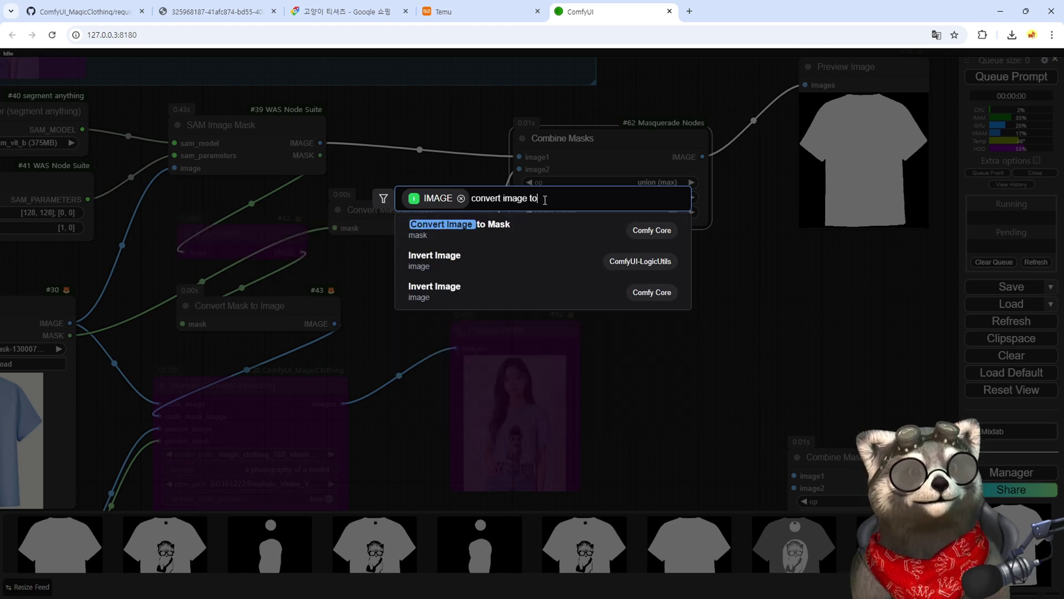
{"action": "key", "text": "Return"}
{"action": "left_click_drag", "start_coordinate": [731, 250], "coordinate": [558, 249]}
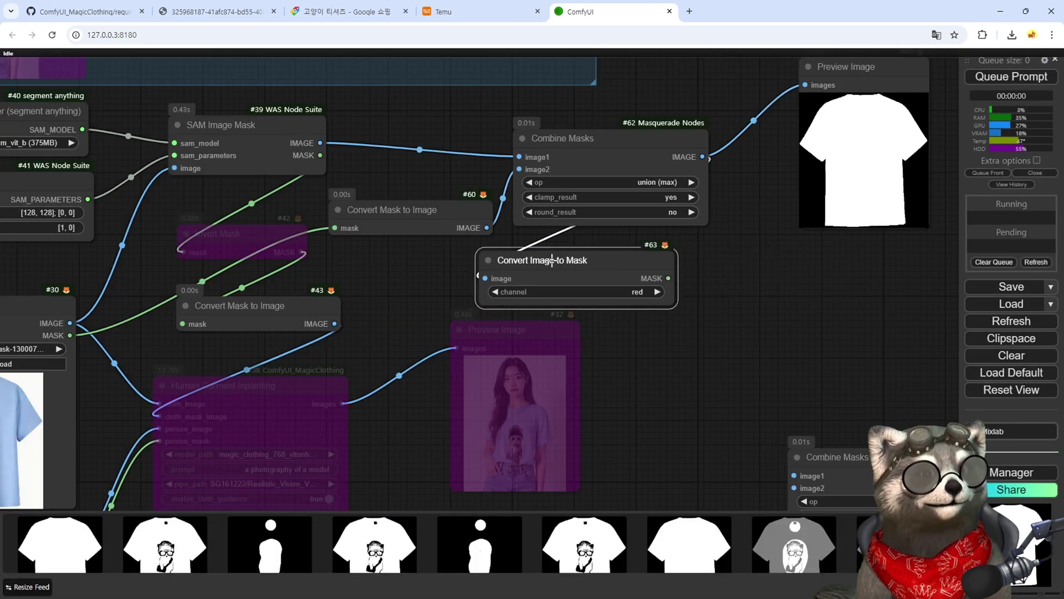
{"action": "left_click_drag", "start_coordinate": [684, 268], "coordinate": [185, 252]}
- Stack the SAM Image Mask and mask conversion nodes compactly, with Combine Masks moved next to them
{"action": "left_click_drag", "start_coordinate": [260, 120], "coordinate": [237, 106]}
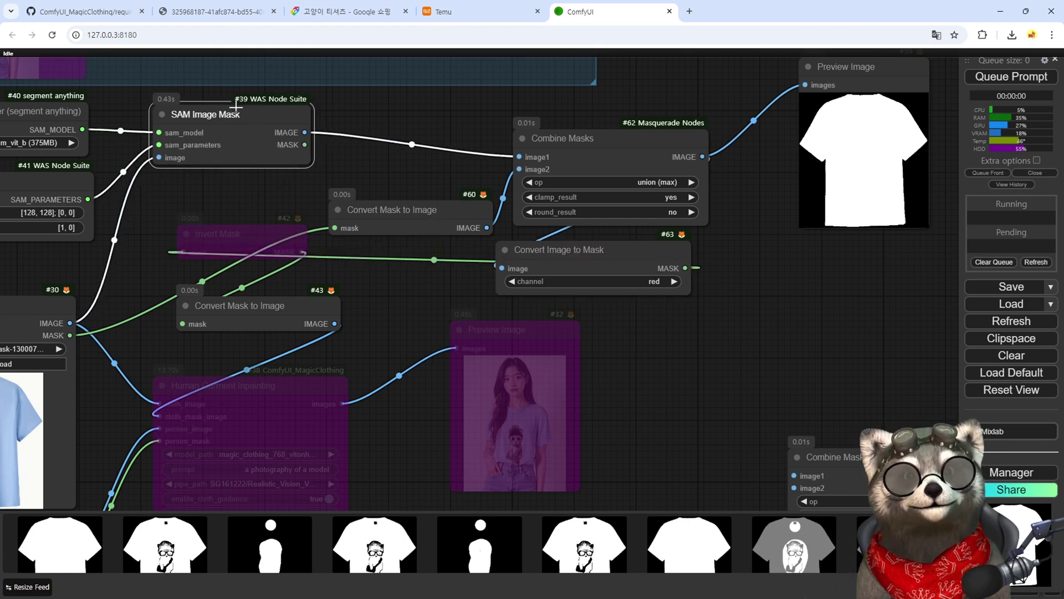
{"action": "left_click_drag", "start_coordinate": [377, 209], "coordinate": [200, 181]}
{"action": "left_click_drag", "start_coordinate": [604, 136], "coordinate": [453, 127]}
{"action": "left_click", "coordinate": [525, 254]}
{"action": "left_click_drag", "start_coordinate": [525, 254], "coordinate": [629, 157]}
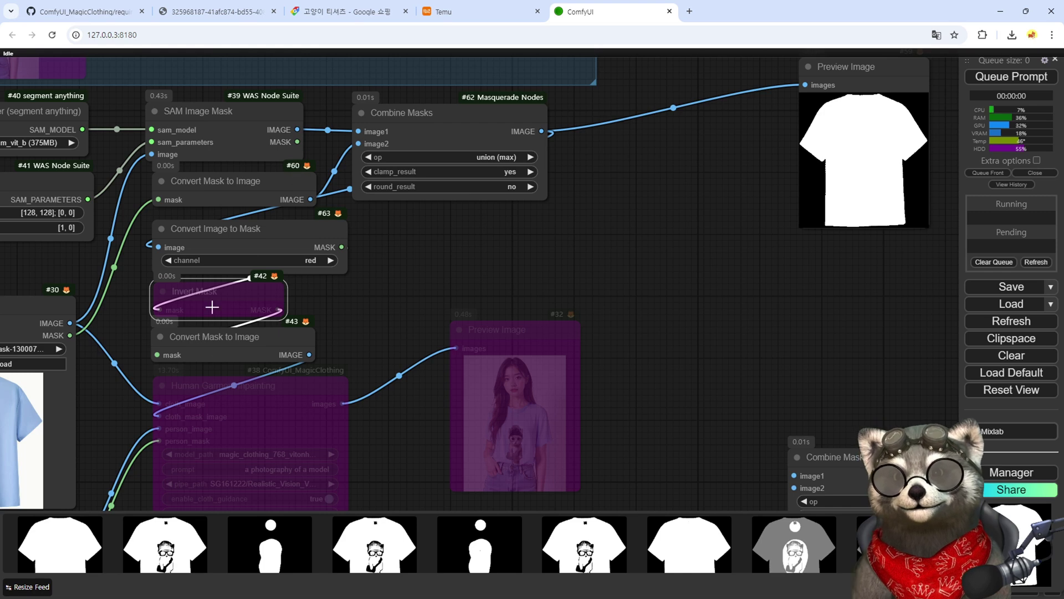
- Delete the bypassed Invert Mask node and connect the Combine Masks output directly to cloth_mask_image on Human Garment Inpainting
{"action": "left_click_drag", "start_coordinate": [230, 293], "coordinate": [520, 253]}
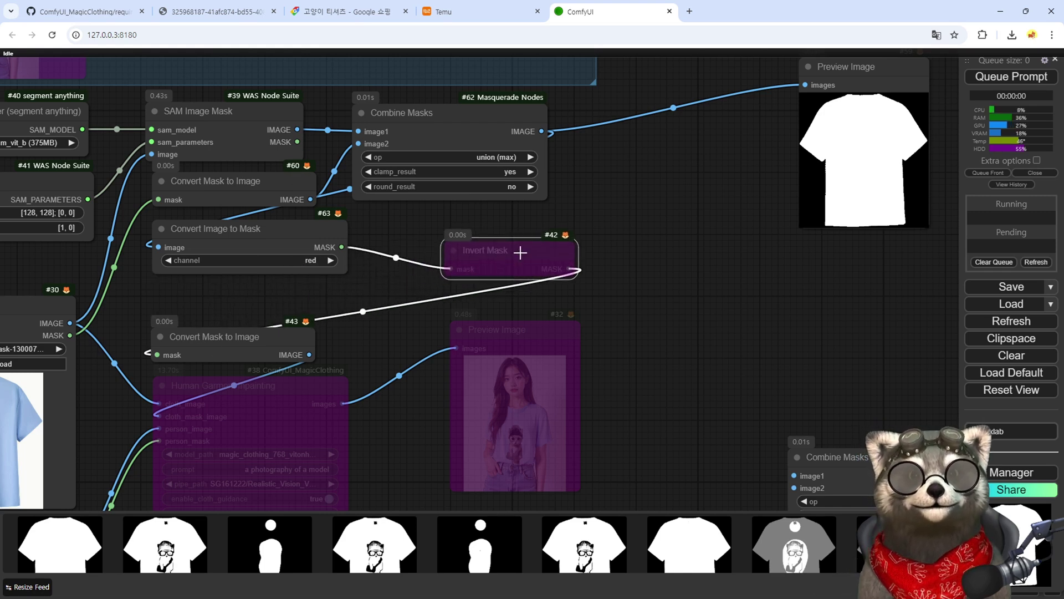
{"action": "key", "text": "Delete"}
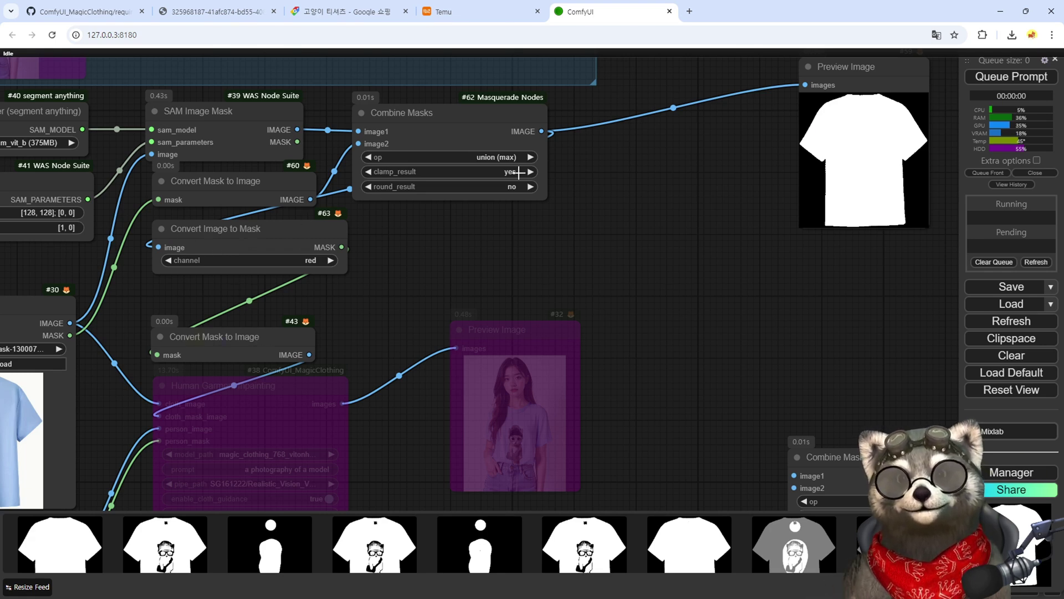
{"action": "left_click_drag", "start_coordinate": [395, 347], "coordinate": [159, 415]}
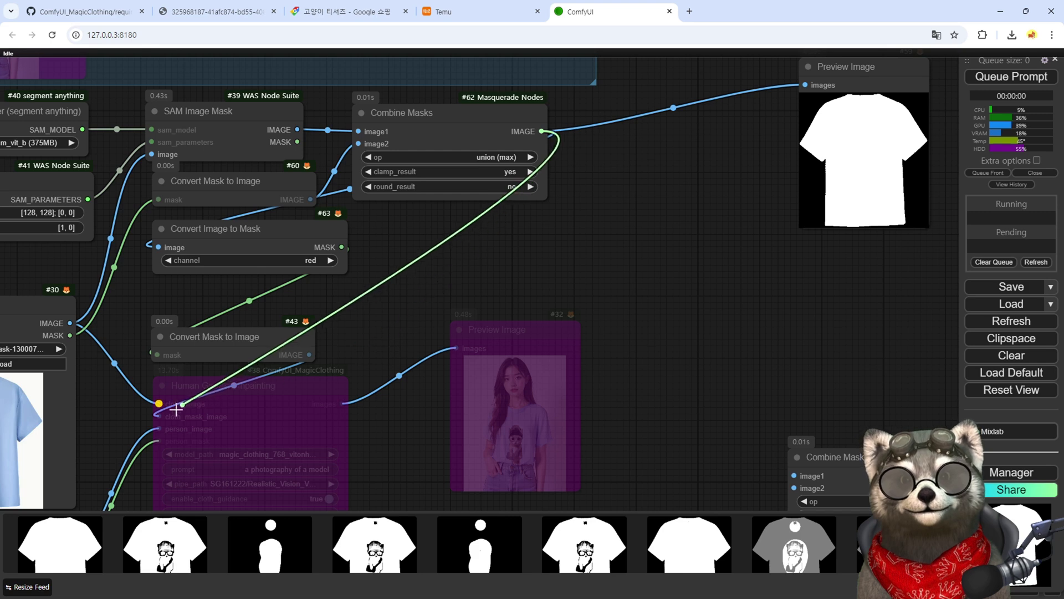
- Delete the redundant Convert Mask to Image node above Human Garment Inpainting and the Convert Image to Mask node
{"action": "left_click", "coordinate": [273, 320]}
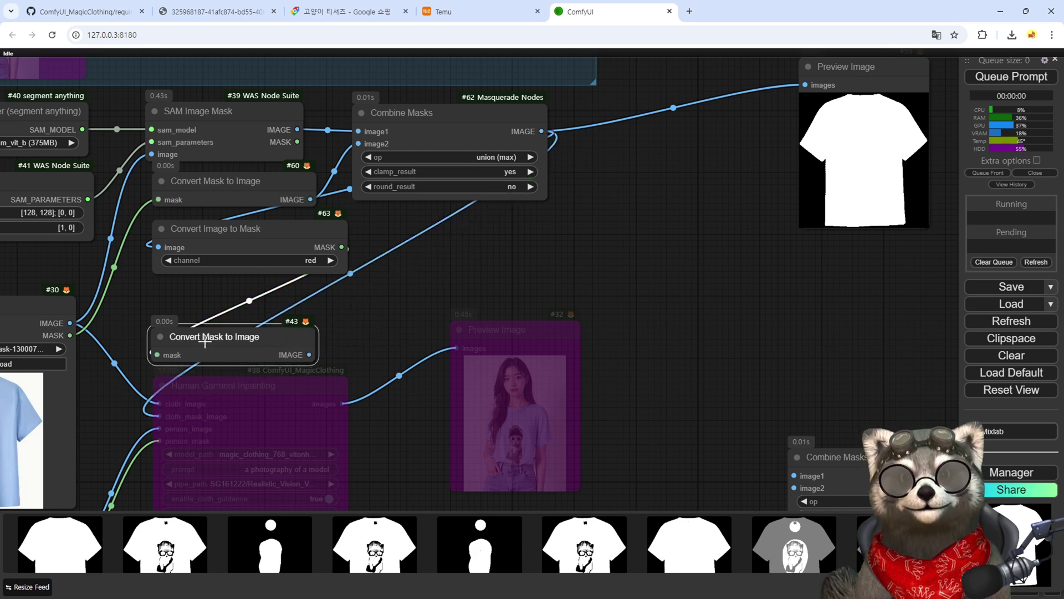
{"action": "left_click_drag", "start_coordinate": [206, 340], "coordinate": [665, 263]}
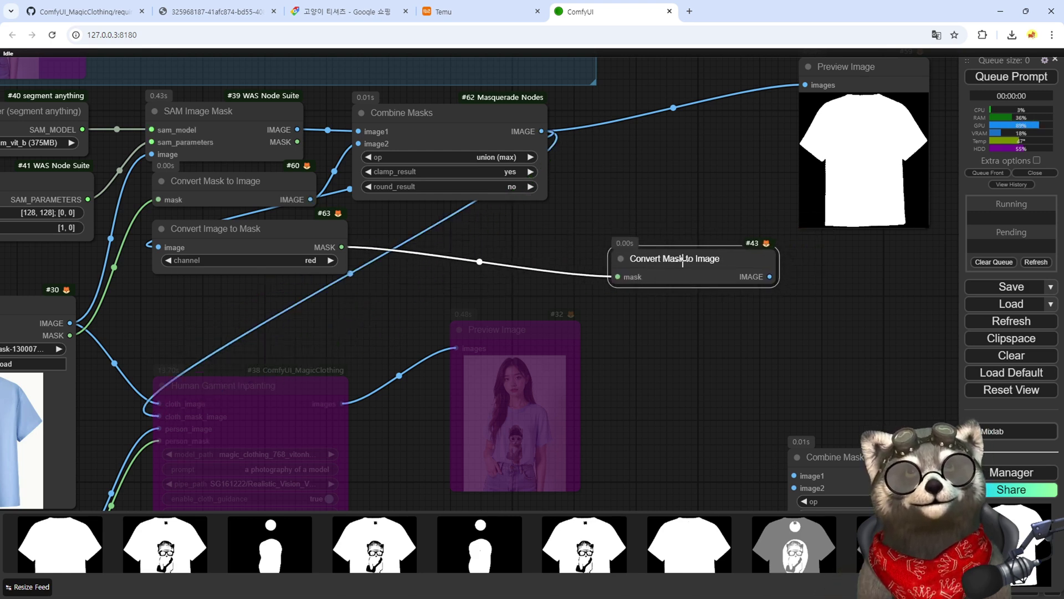
{"action": "key", "text": "Delete"}
{"action": "left_click_drag", "start_coordinate": [290, 231], "coordinate": [696, 243]}
{"action": "key", "text": "Delete"}
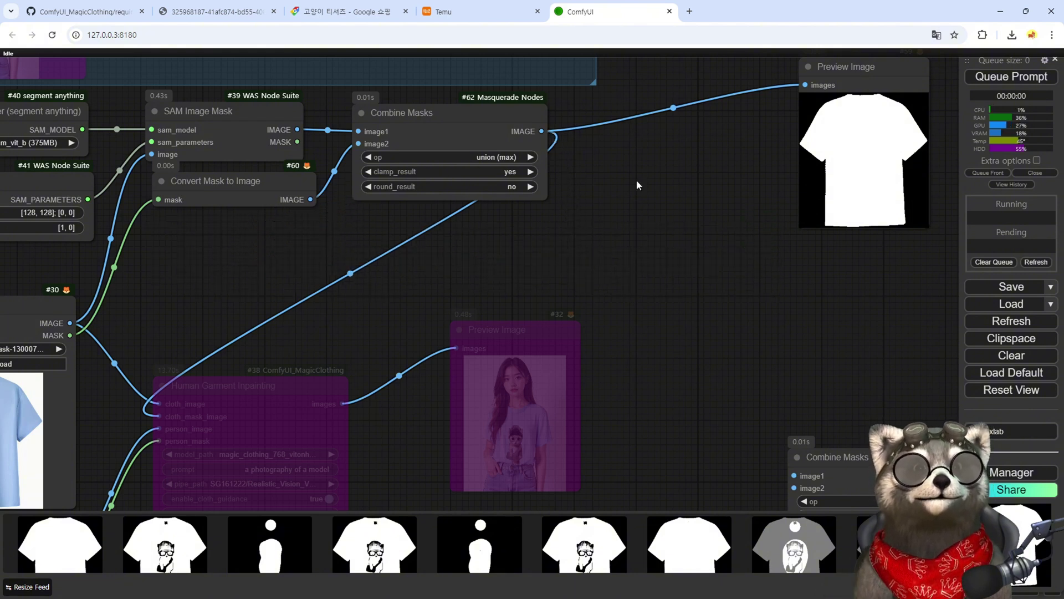
- Place Combine Masks below the remaining Convert Mask to Image node and move the mask preview beside it
{"action": "left_click_drag", "start_coordinate": [497, 127], "coordinate": [287, 252]}
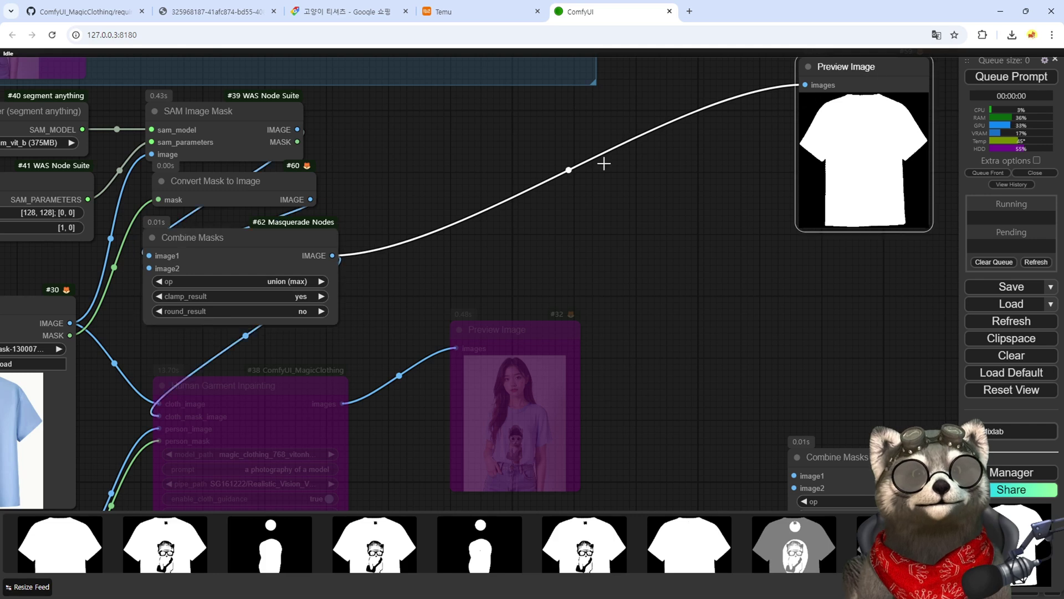
{"action": "left_click_drag", "start_coordinate": [898, 66], "coordinate": [510, 144]}
{"action": "left_click_drag", "start_coordinate": [95, 333], "coordinate": [178, 346]}
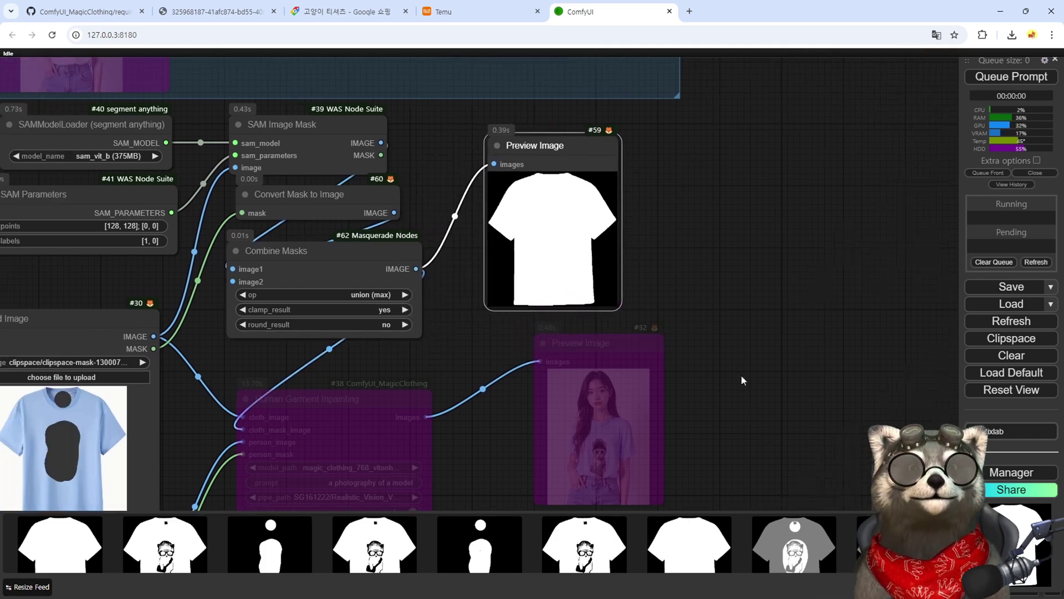
- Take the Human Garment Inpainting node and its result preview out of bypass and run the workflow
{"action": "left_click_drag", "start_coordinate": [743, 381], "coordinate": [702, 264]}
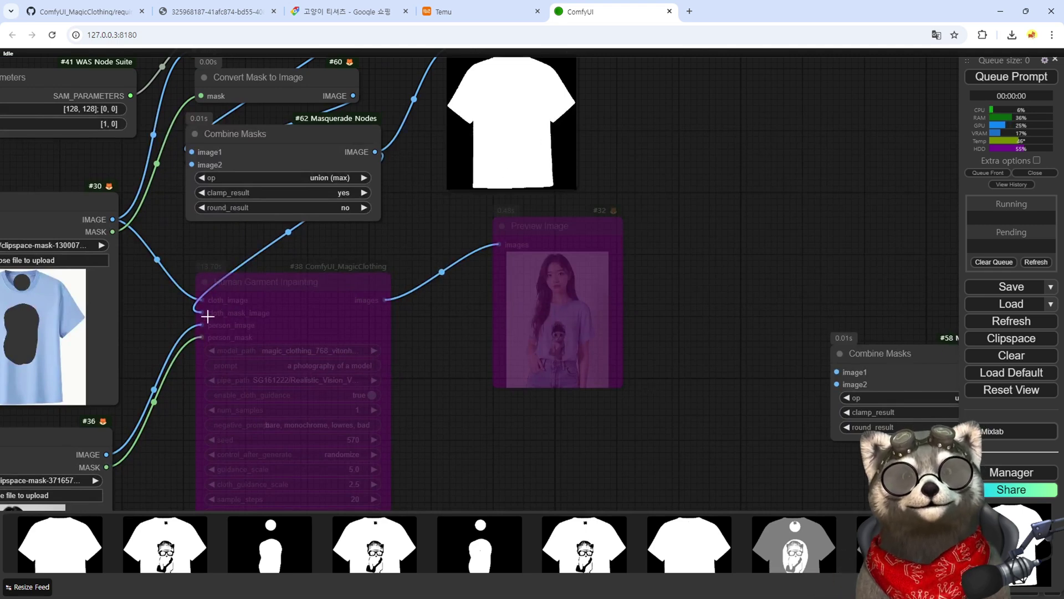
{"action": "left_click", "coordinate": [302, 307]}
{"action": "left_click", "coordinate": [577, 230], "text": "shift"}
{"action": "key", "text": "ctrl+b"}
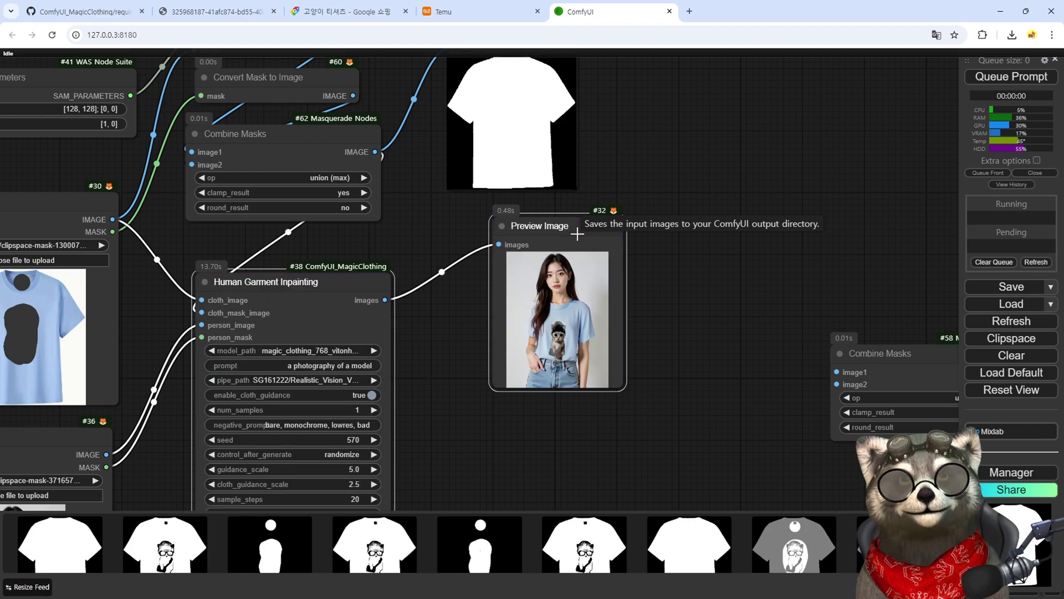
{"action": "key", "text": "ctrl+Return"}
{"action": "scroll", "coordinate": [465, 397], "scroll_direction": "down", "scroll_amount": 5}
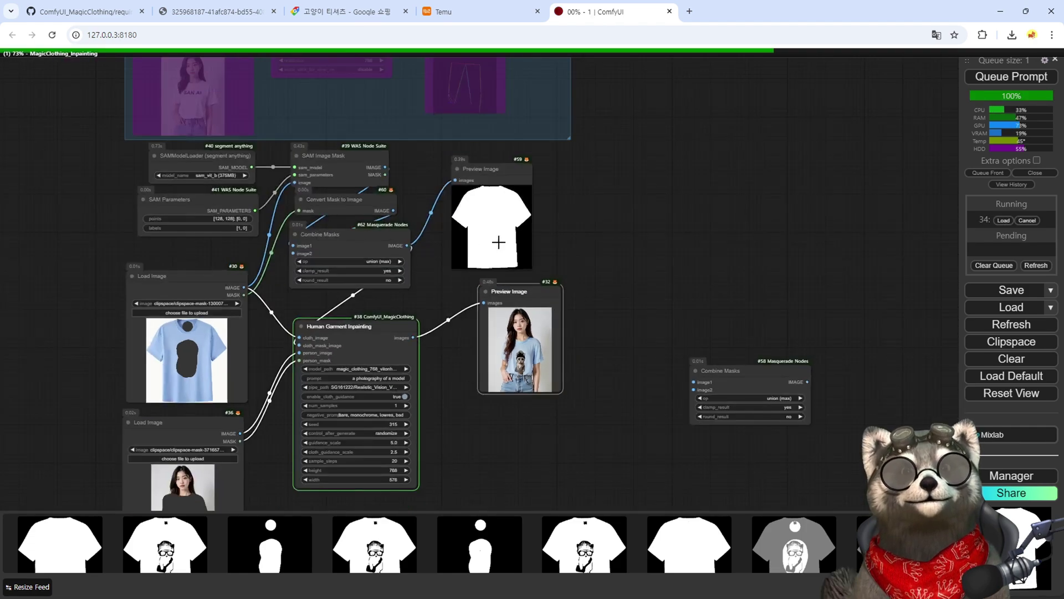
{"action": "scroll", "coordinate": [446, 427], "scroll_direction": "down", "scroll_amount": 1}
{"action": "left_click_drag", "start_coordinate": [453, 483], "coordinate": [473, 392]}
{"action": "scroll", "coordinate": [221, 444], "scroll_direction": "up", "scroll_amount": 5}
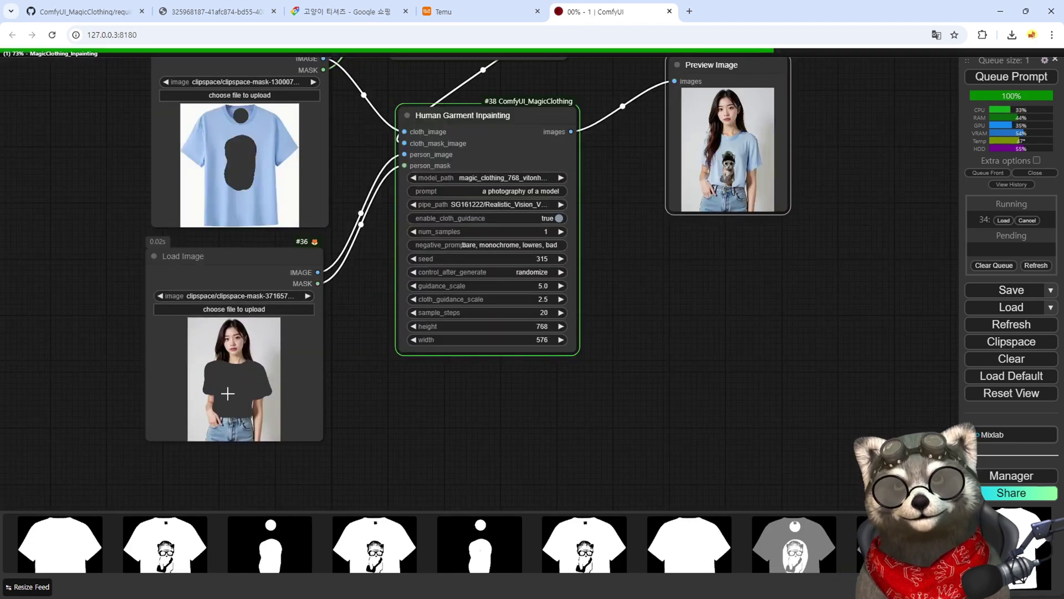
{"action": "left_click_drag", "start_coordinate": [312, 158], "coordinate": [194, 284]}
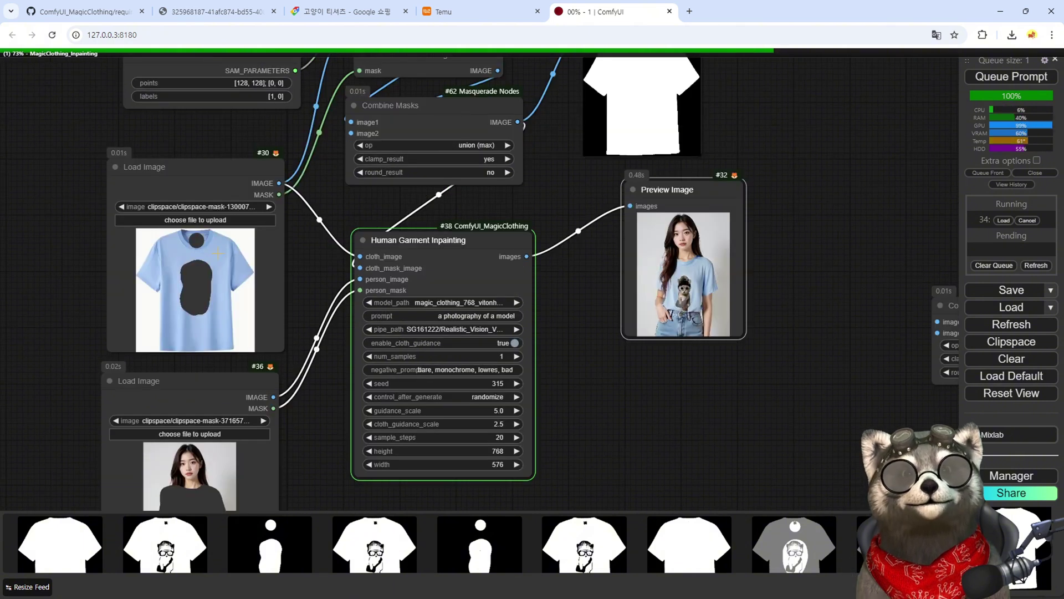
{"action": "left_click_drag", "start_coordinate": [335, 139], "coordinate": [285, 217]}
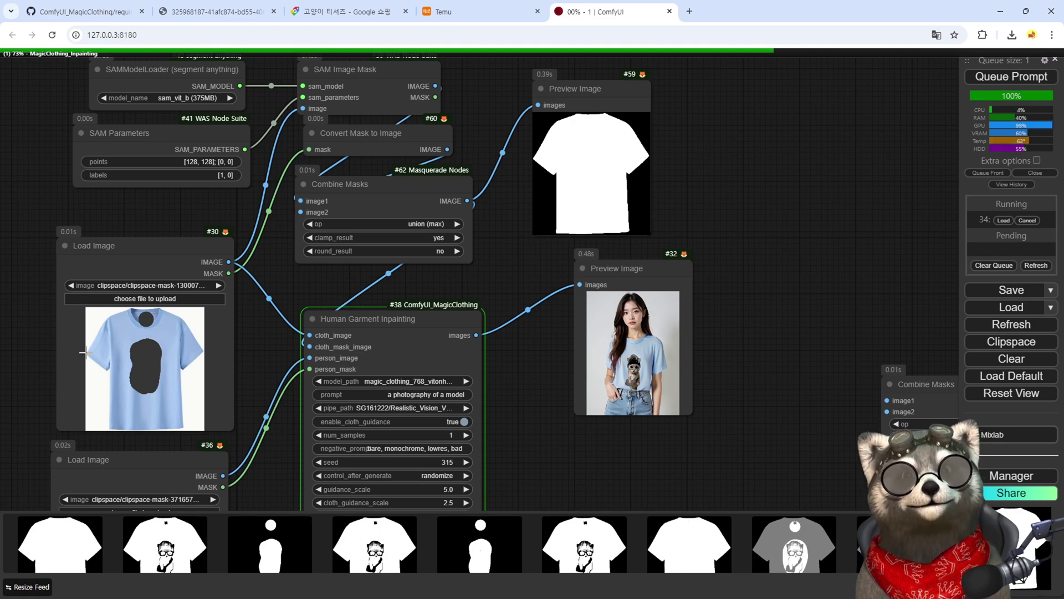
- Examine the cat print in the new inpainting result and compare it with the original T-shirt image in the pose group
{"action": "scroll", "coordinate": [637, 379], "scroll_direction": "up", "scroll_amount": 15}
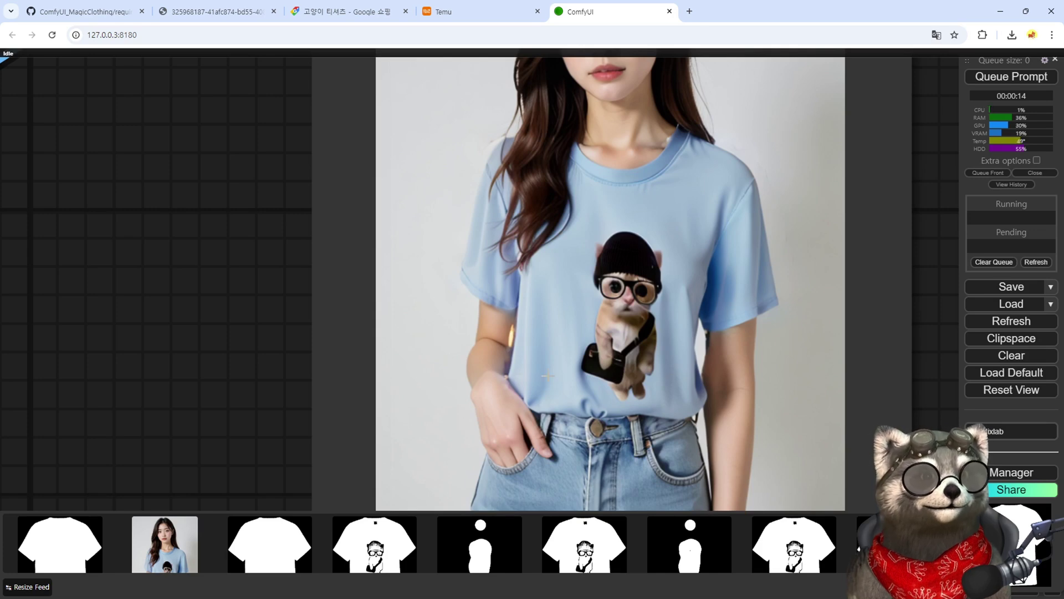
{"action": "scroll", "coordinate": [619, 327], "scroll_direction": "down", "scroll_amount": 10}
{"action": "left_click_drag", "start_coordinate": [662, 368], "coordinate": [170, 269]}
{"action": "right_click", "coordinate": [201, 284]}
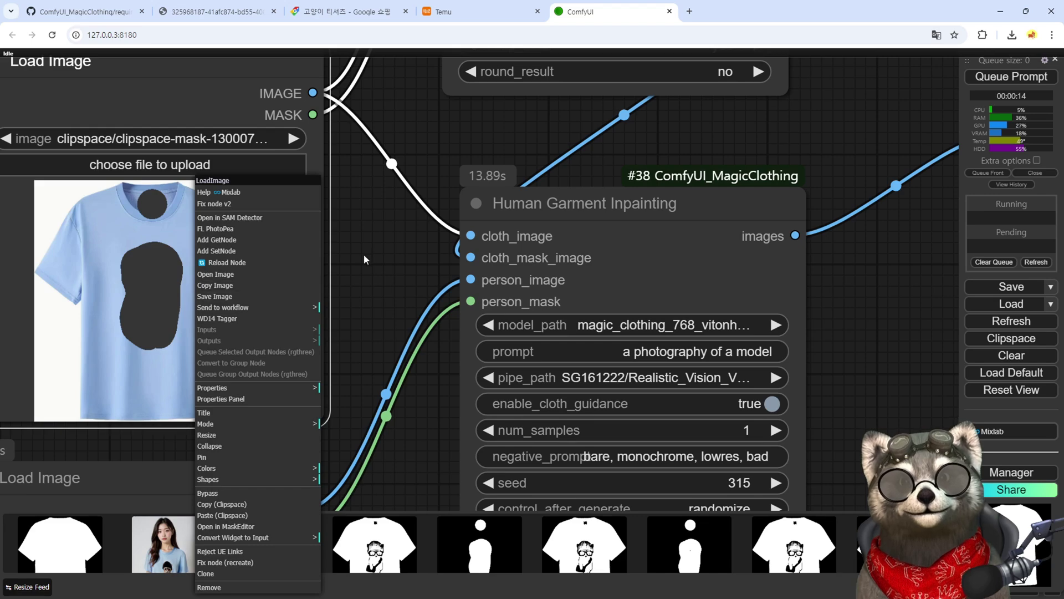
{"action": "left_click_drag", "start_coordinate": [364, 254], "coordinate": [411, 432]}
{"action": "scroll", "coordinate": [410, 435], "scroll_direction": "down", "scroll_amount": 6}
{"action": "scroll", "coordinate": [407, 438], "scroll_direction": "down", "scroll_amount": 2}
{"action": "scroll", "coordinate": [292, 228], "scroll_direction": "up", "scroll_amount": 10}
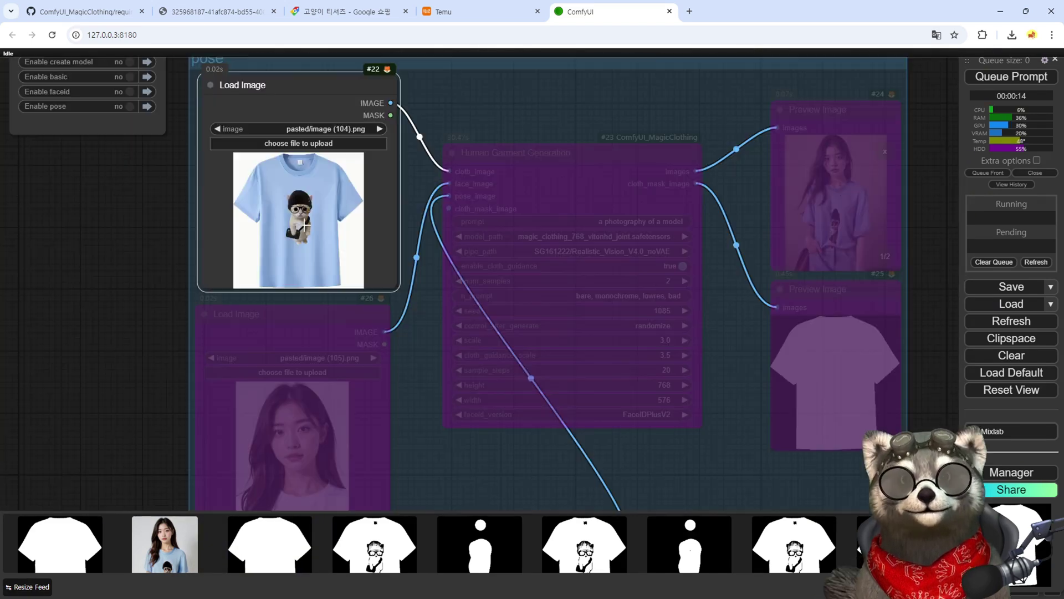
{"action": "scroll", "coordinate": [292, 227], "scroll_direction": "down", "scroll_amount": 3}
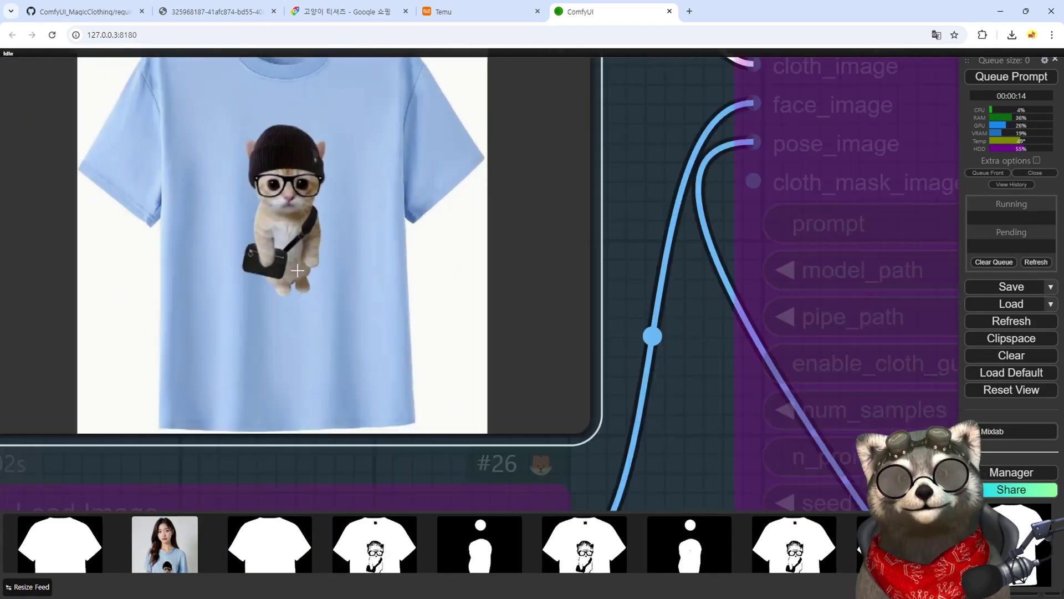
{"action": "scroll", "coordinate": [494, 424], "scroll_direction": "up", "scroll_amount": 6}
{"action": "scroll", "coordinate": [493, 424], "scroll_direction": "down", "scroll_amount": 6}
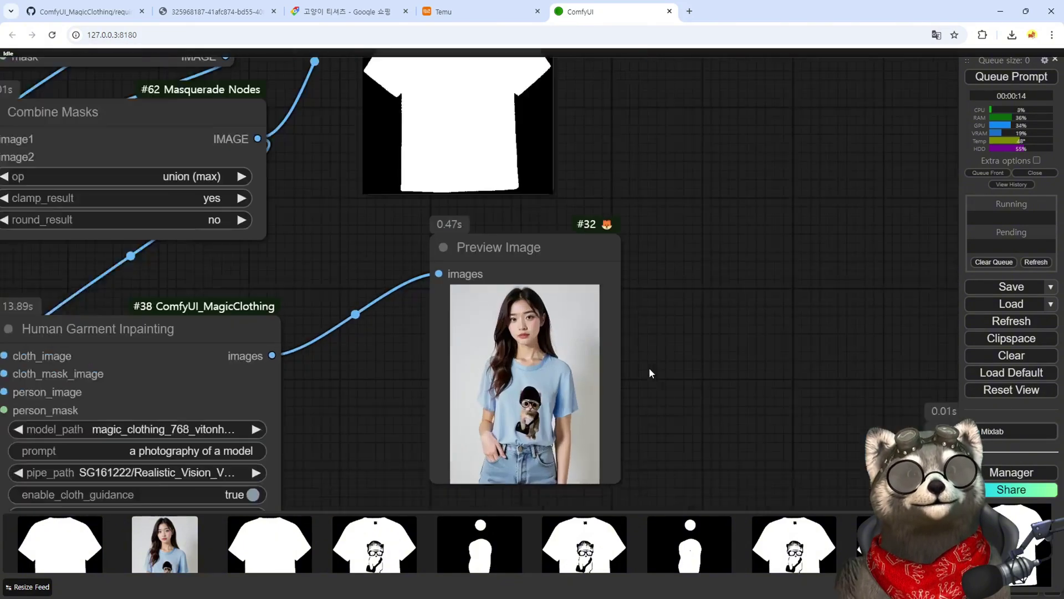
{"action": "scroll", "coordinate": [469, 309], "scroll_direction": "up", "scroll_amount": 3}
{"action": "left_click_drag", "start_coordinate": [606, 382], "coordinate": [543, 376]}
{"action": "left_click_drag", "start_coordinate": [602, 415], "coordinate": [869, 148]}
{"action": "scroll", "coordinate": [502, 345], "scroll_direction": "down", "scroll_amount": 3}
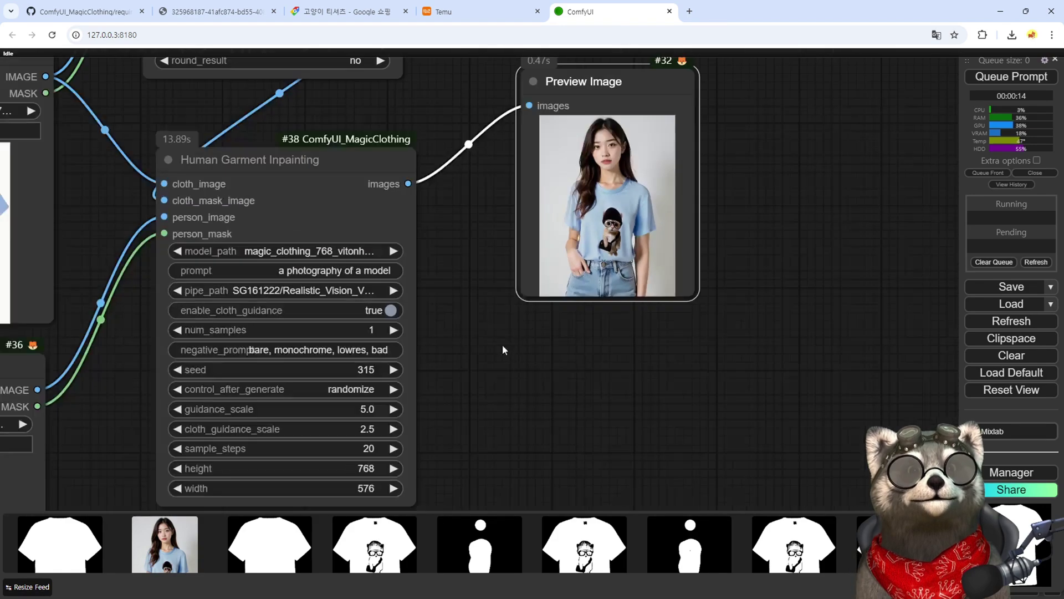
{"action": "scroll", "coordinate": [634, 317], "scroll_direction": "up", "scroll_amount": 4}
{"action": "scroll", "coordinate": [235, 424], "scroll_direction": "down", "scroll_amount": 1}
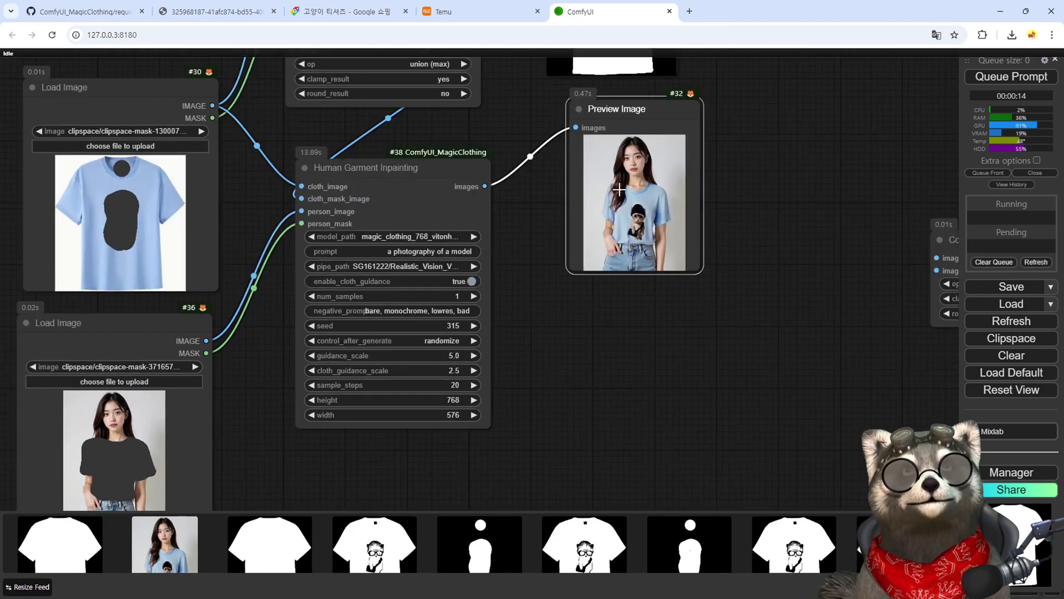
- Examine the hand, arms and waist in the inpainting result and compare them with the painted person mask
{"action": "scroll", "coordinate": [637, 232], "scroll_direction": "up", "scroll_amount": 10}
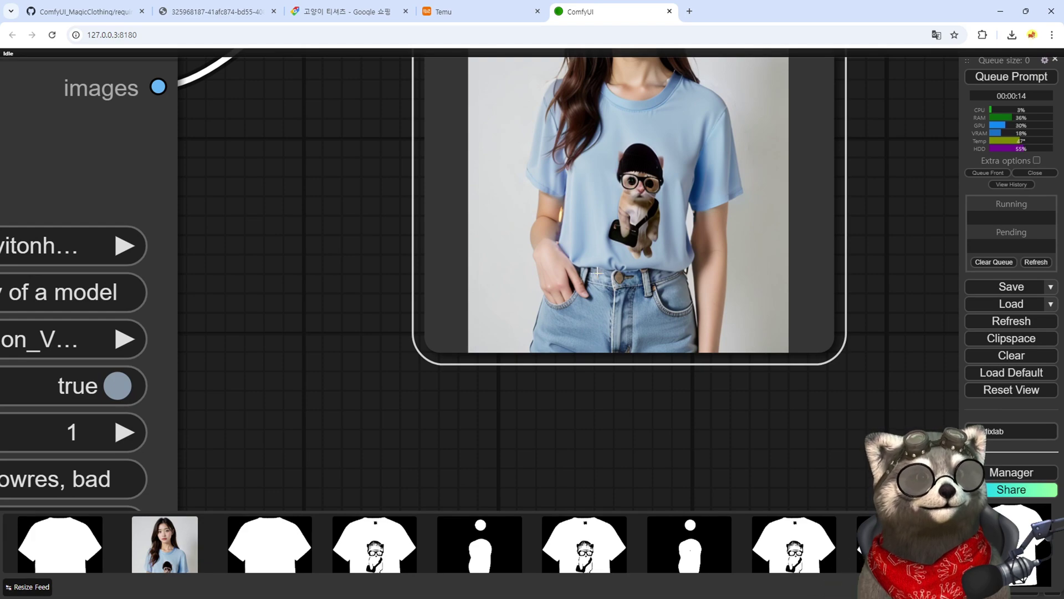
{"action": "scroll", "coordinate": [590, 300], "scroll_direction": "up", "scroll_amount": 5}
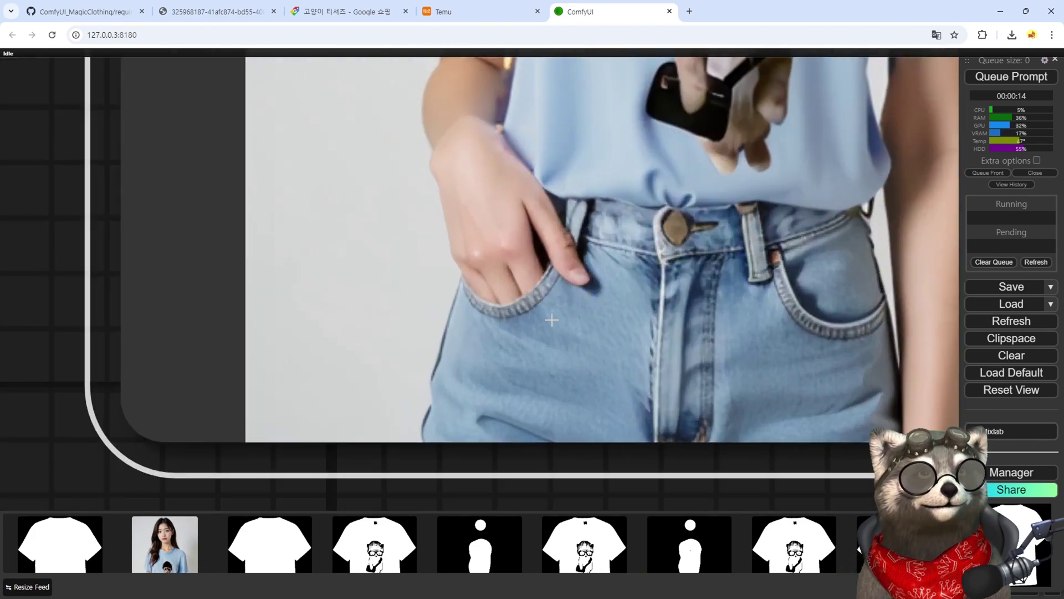
{"action": "scroll", "coordinate": [537, 303], "scroll_direction": "down", "scroll_amount": 15}
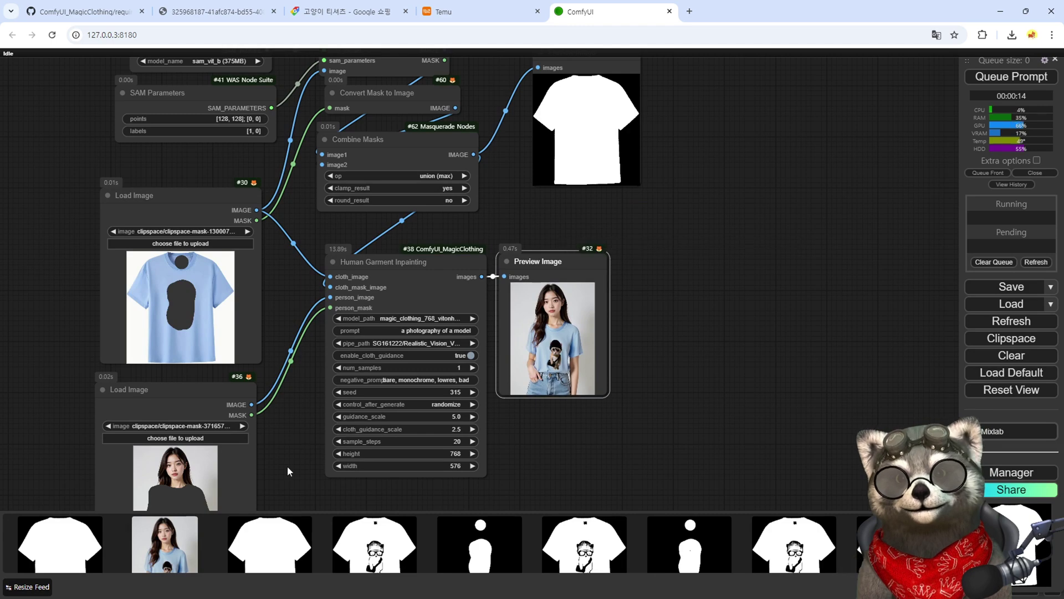
{"action": "left_click_drag", "start_coordinate": [287, 466], "coordinate": [415, 315]}
{"action": "scroll", "coordinate": [286, 394], "scroll_direction": "up", "scroll_amount": 6}
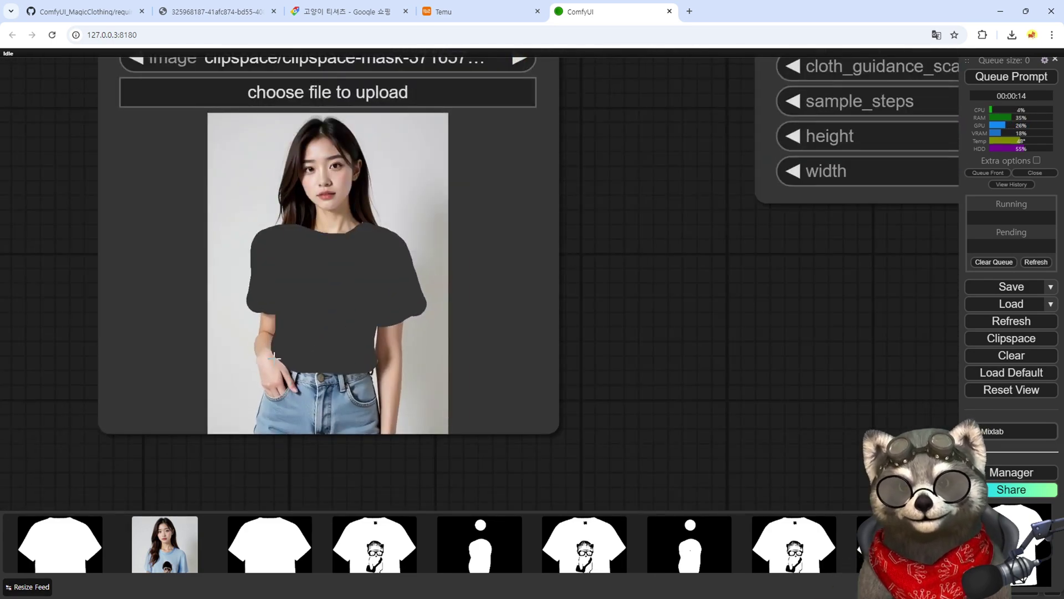
{"action": "scroll", "coordinate": [332, 381], "scroll_direction": "down", "scroll_amount": 7}
{"action": "scroll", "coordinate": [317, 380], "scroll_direction": "down", "scroll_amount": 6}
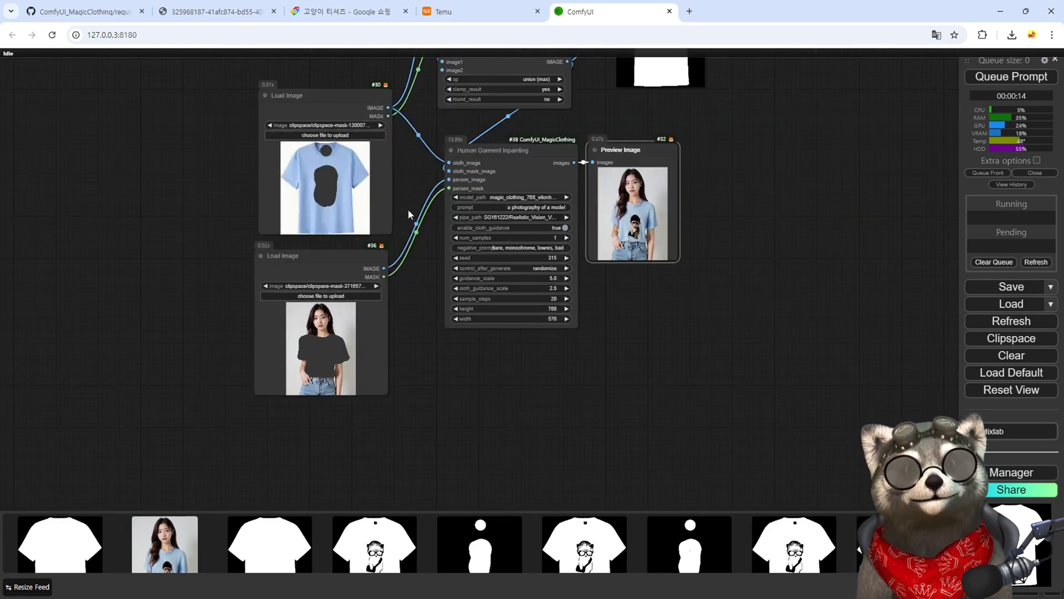
- Group the SAM, mask, image and Human Garment Inpainting nodes, title the group inpaint and align it under the pose group
{"action": "left_click_drag", "start_coordinate": [408, 209], "coordinate": [407, 327]}
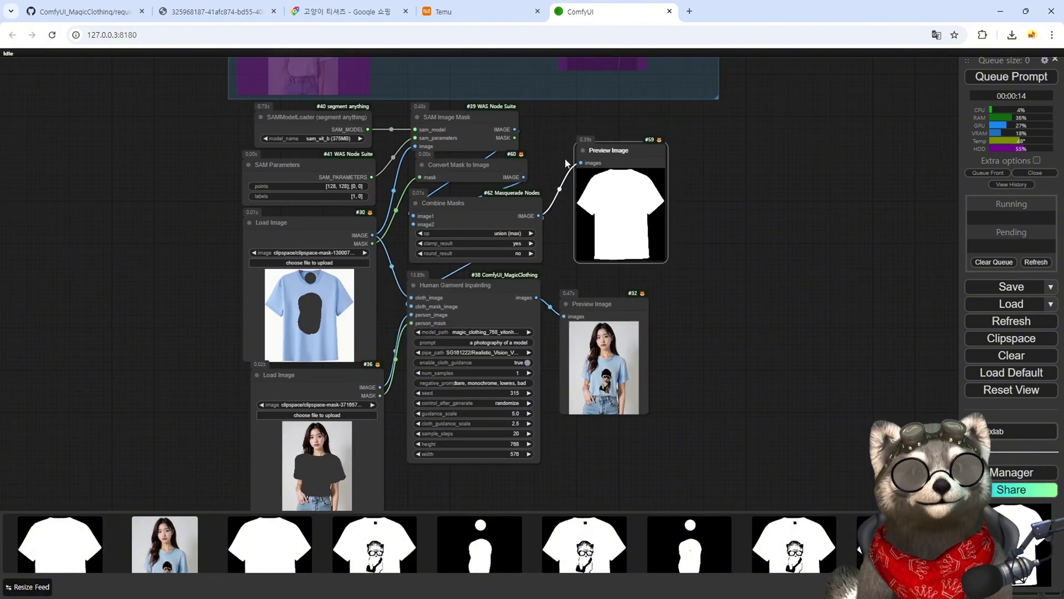
{"action": "left_click_drag", "start_coordinate": [221, 125], "coordinate": [618, 471], "text": "ctrl"}
{"action": "key", "text": "ctrl+g"}
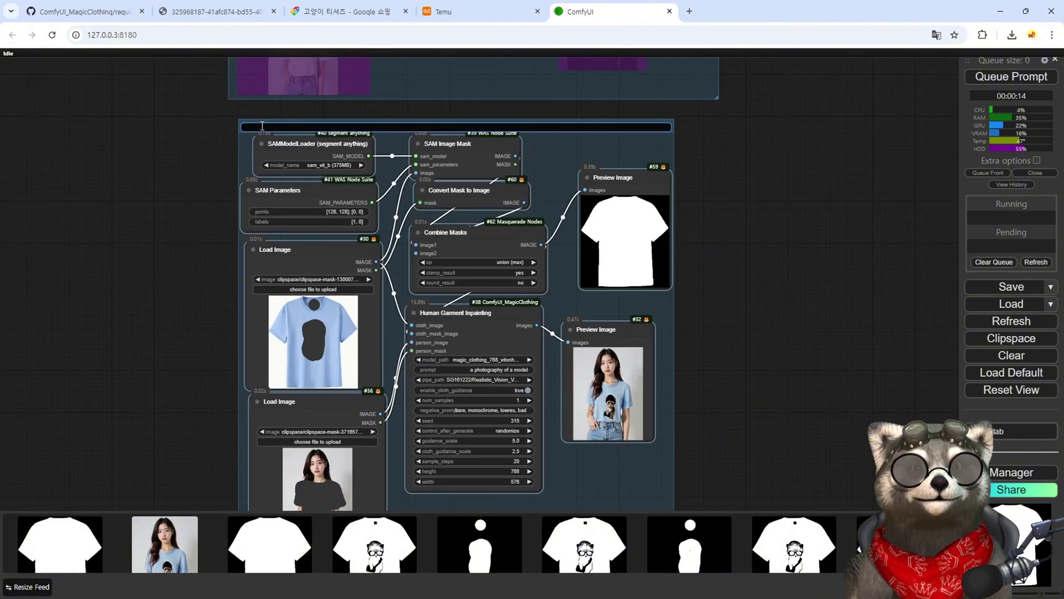
{"action": "type", "text": "inpaint"}
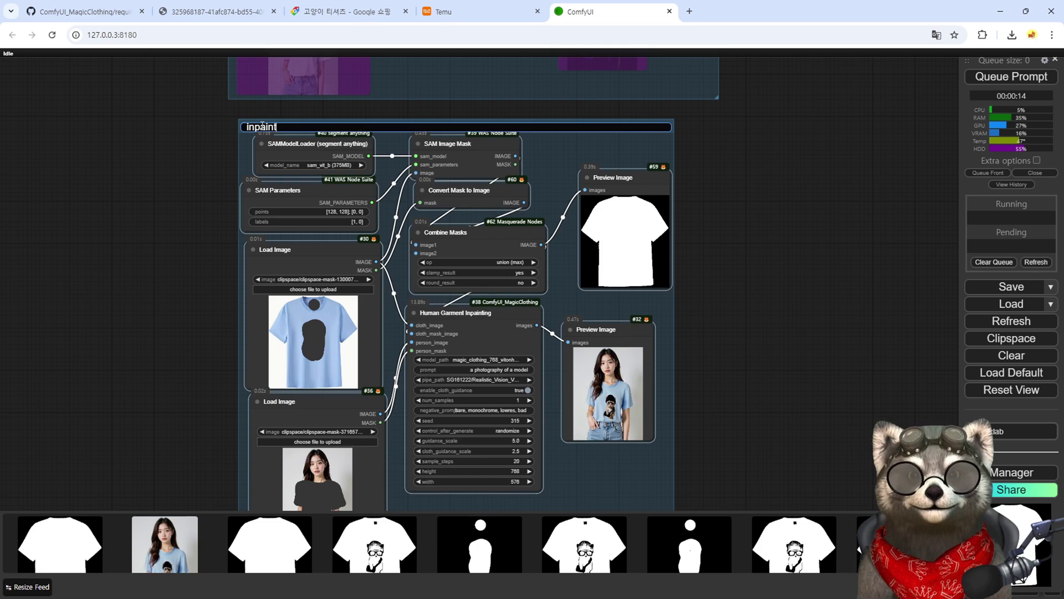
{"action": "key", "text": "Return"}
{"action": "left_click_drag", "start_coordinate": [264, 119], "coordinate": [258, 115]}
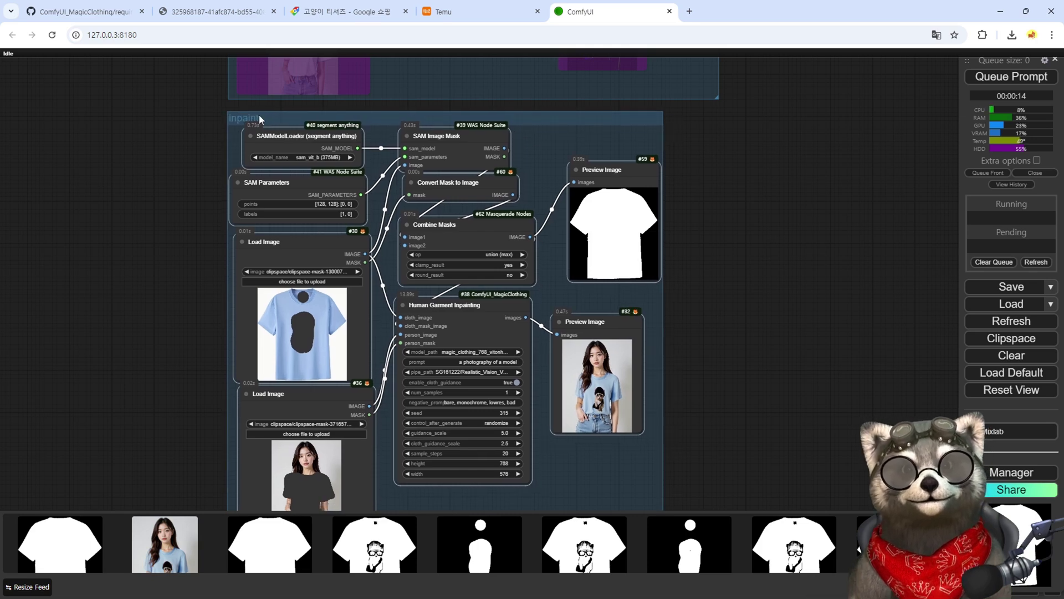
- Inspect the cat print and shirt edges up close in the inpaint group's result preview
{"action": "scroll", "coordinate": [487, 197], "scroll_direction": "down", "scroll_amount": 2}
{"action": "left_click_drag", "start_coordinate": [488, 196], "coordinate": [609, 275]}
{"action": "scroll", "coordinate": [774, 452], "scroll_direction": "up", "scroll_amount": 8}
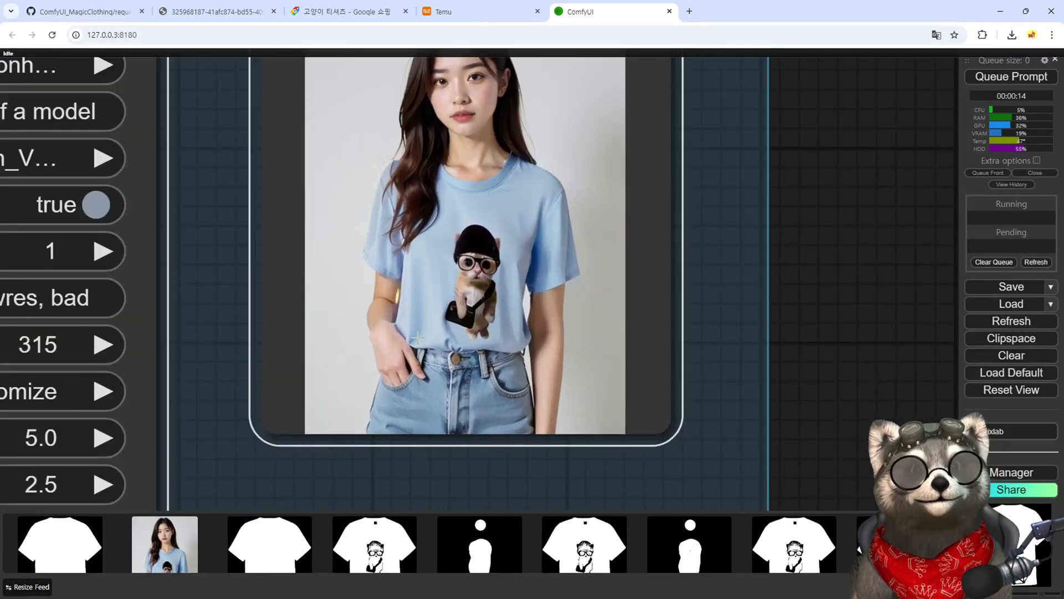
{"action": "scroll", "coordinate": [488, 283], "scroll_direction": "down", "scroll_amount": 5}
{"action": "scroll", "coordinate": [485, 284], "scroll_direction": "up", "scroll_amount": 5}
{"action": "scroll", "coordinate": [485, 284], "scroll_direction": "up", "scroll_amount": 5}
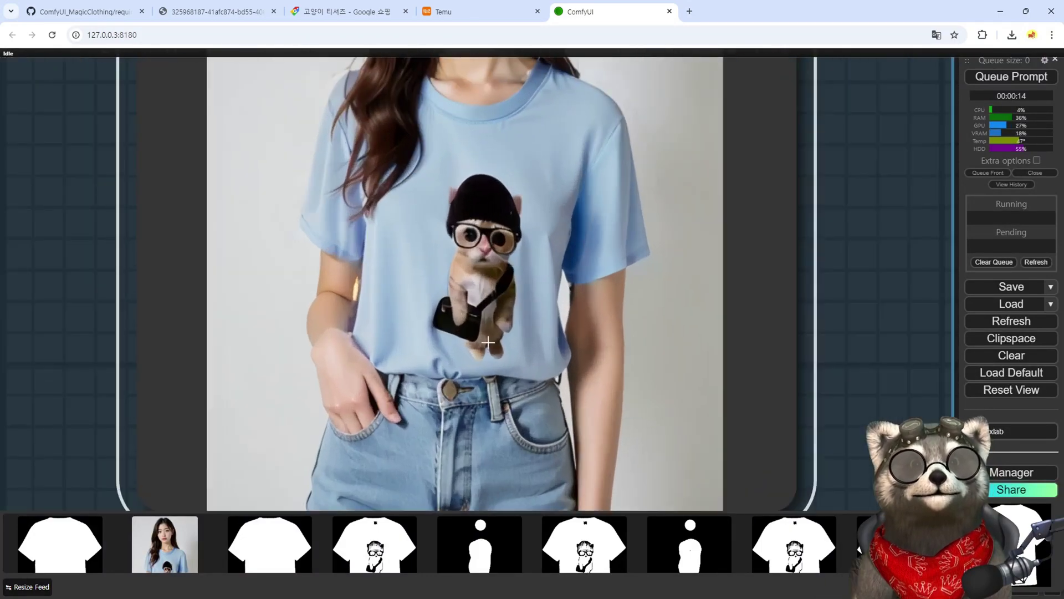
{"action": "scroll", "coordinate": [461, 432], "scroll_direction": "down", "scroll_amount": 10}
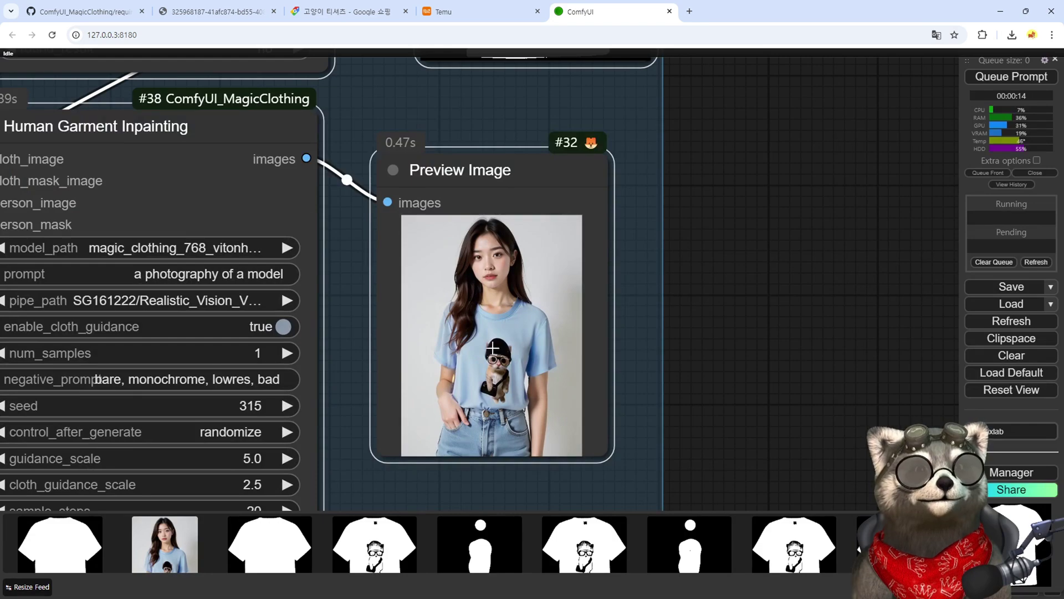
{"action": "scroll", "coordinate": [528, 384], "scroll_direction": "down", "scroll_amount": 10}
- Nudge the SAM Parameters and SAMModelLoader nodes into line inside the inpaint group
{"action": "left_click_drag", "start_coordinate": [683, 314], "coordinate": [816, 369]}
{"action": "left_click", "coordinate": [340, 235]}
{"action": "left_click_drag", "start_coordinate": [340, 235], "coordinate": [346, 236]}
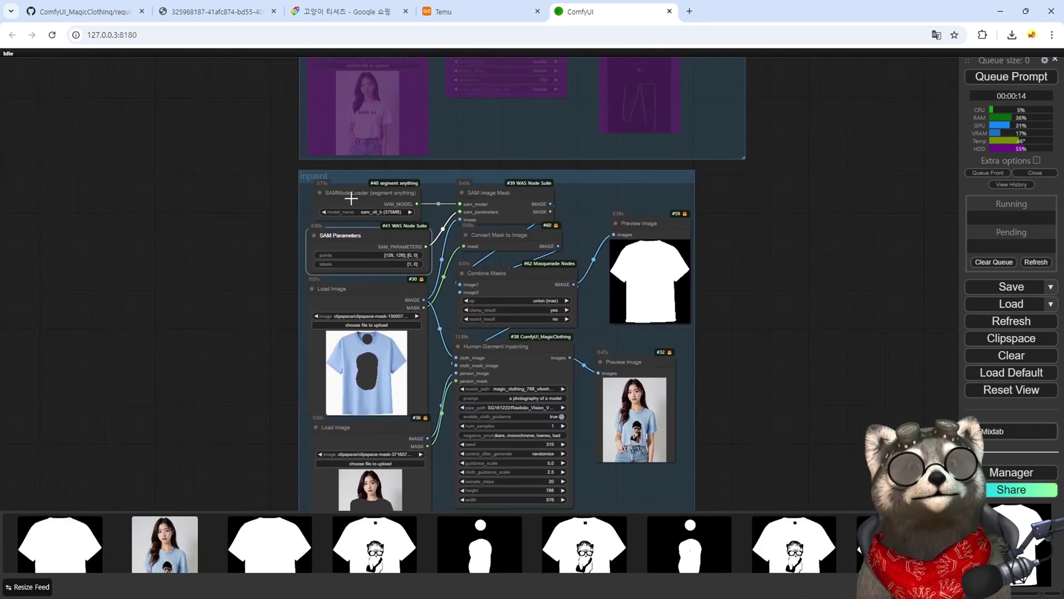
{"action": "left_click_drag", "start_coordinate": [355, 193], "coordinate": [349, 194]}
- Bypass the inpaint group by setting Enable inpaint to no in Fast Groups Bypasser
{"action": "left_click_drag", "start_coordinate": [237, 147], "coordinate": [304, 321]}
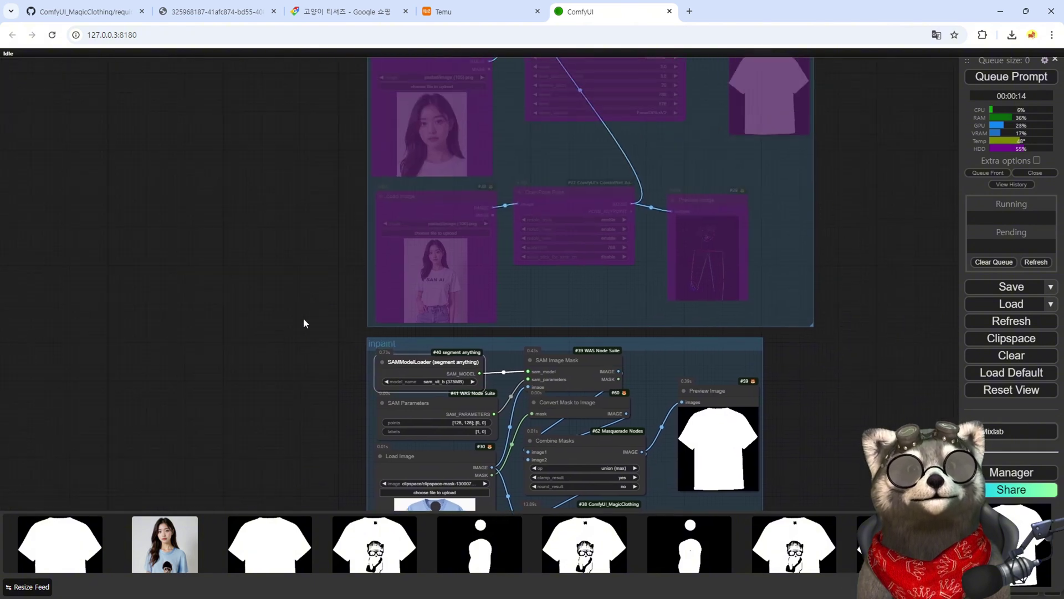
{"action": "scroll", "coordinate": [305, 285], "scroll_direction": "up", "scroll_amount": 3}
{"action": "scroll", "coordinate": [304, 285], "scroll_direction": "down", "scroll_amount": 3}
{"action": "scroll", "coordinate": [314, 200], "scroll_direction": "up", "scroll_amount": 8}
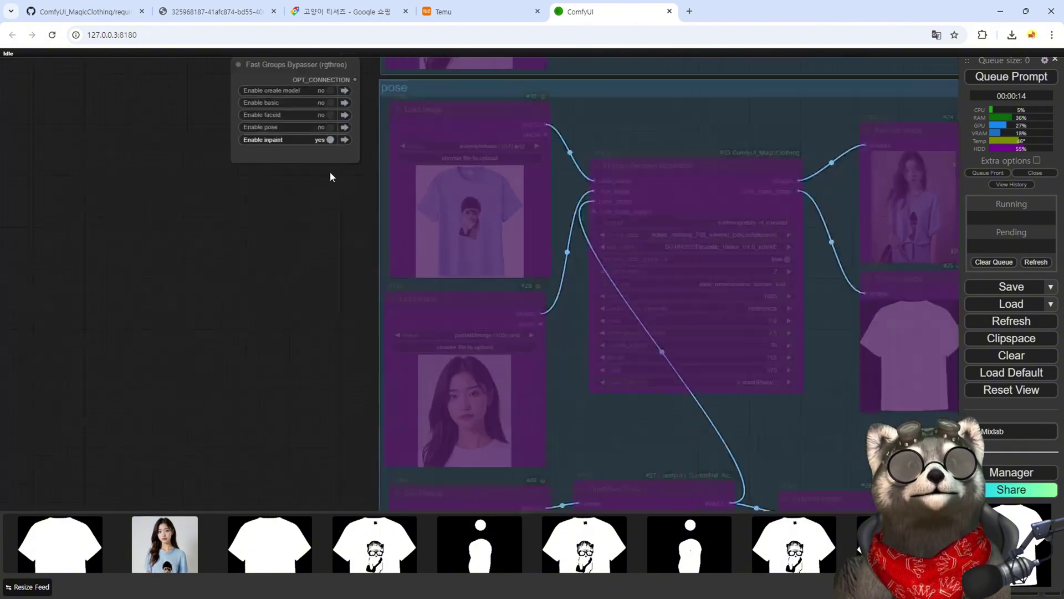
{"action": "scroll", "coordinate": [328, 139], "scroll_direction": "up", "scroll_amount": 1}
- Look over the bypassed create model, basic, faceid, pose and inpaint groups across the canvas
{"action": "scroll", "coordinate": [296, 326], "scroll_direction": "down", "scroll_amount": 10}
{"action": "scroll", "coordinate": [288, 142], "scroll_direction": "up", "scroll_amount": 3}
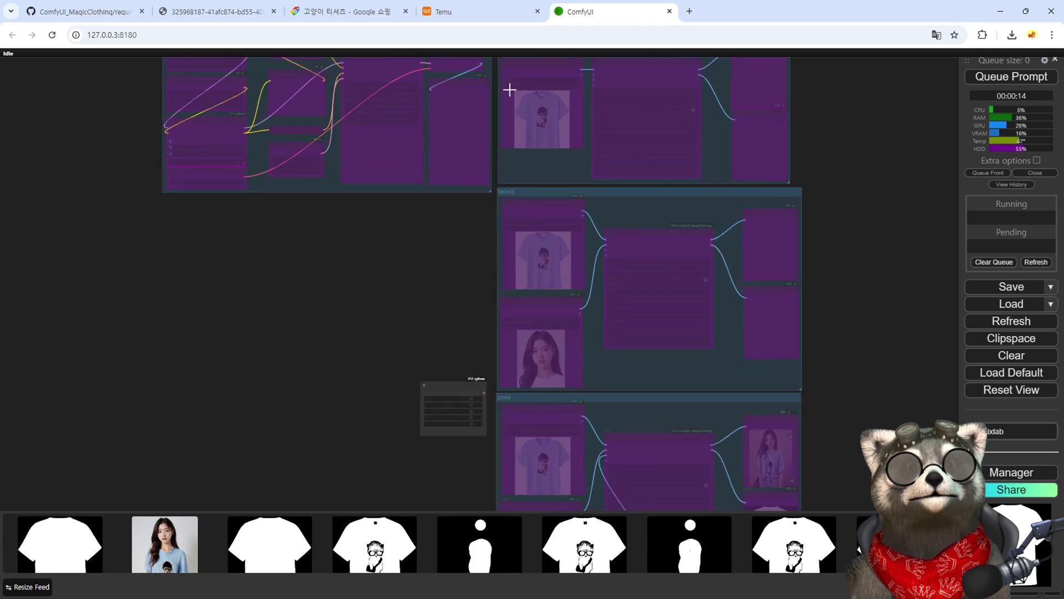
{"action": "scroll", "coordinate": [367, 264], "scroll_direction": "down", "scroll_amount": 2}
{"action": "scroll", "coordinate": [593, 443], "scroll_direction": "up", "scroll_amount": 7}
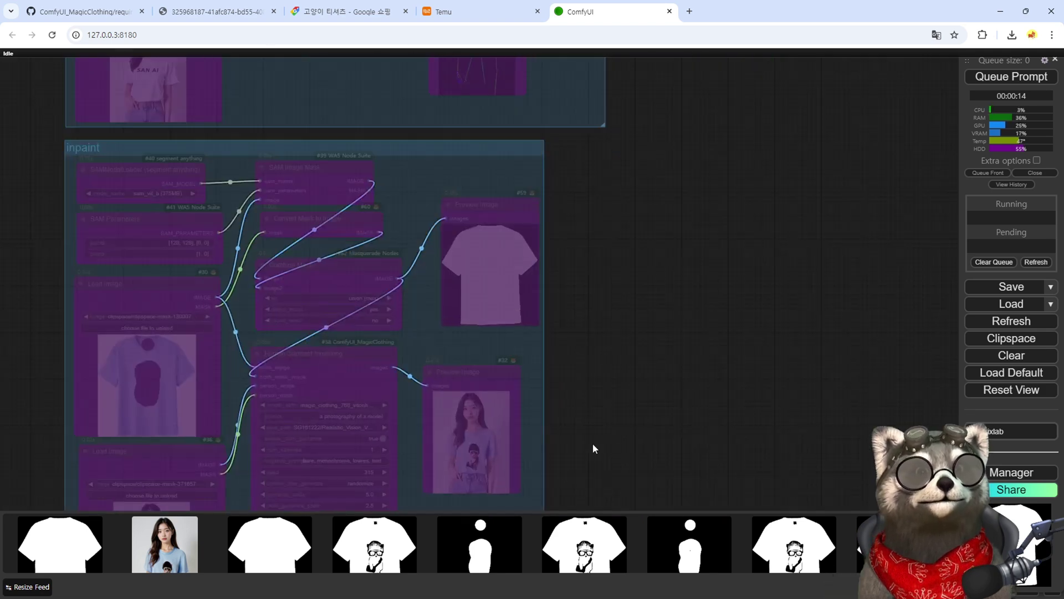
{"action": "scroll", "coordinate": [345, 395], "scroll_direction": "up", "scroll_amount": 2}
{"action": "scroll", "coordinate": [343, 393], "scroll_direction": "up", "scroll_amount": 2}
{"action": "scroll", "coordinate": [409, 381], "scroll_direction": "down", "scroll_amount": 11}
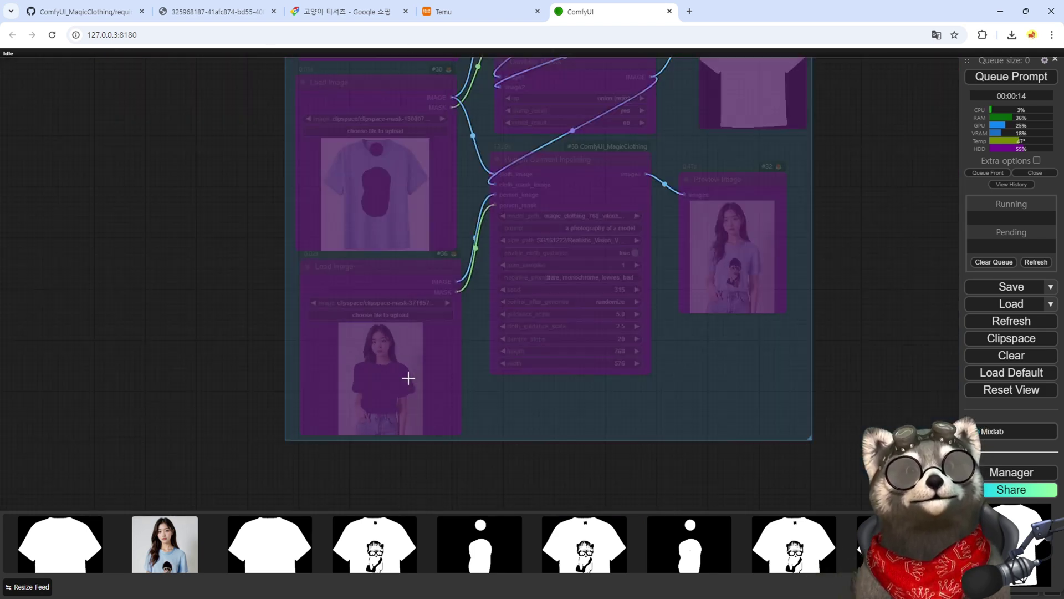
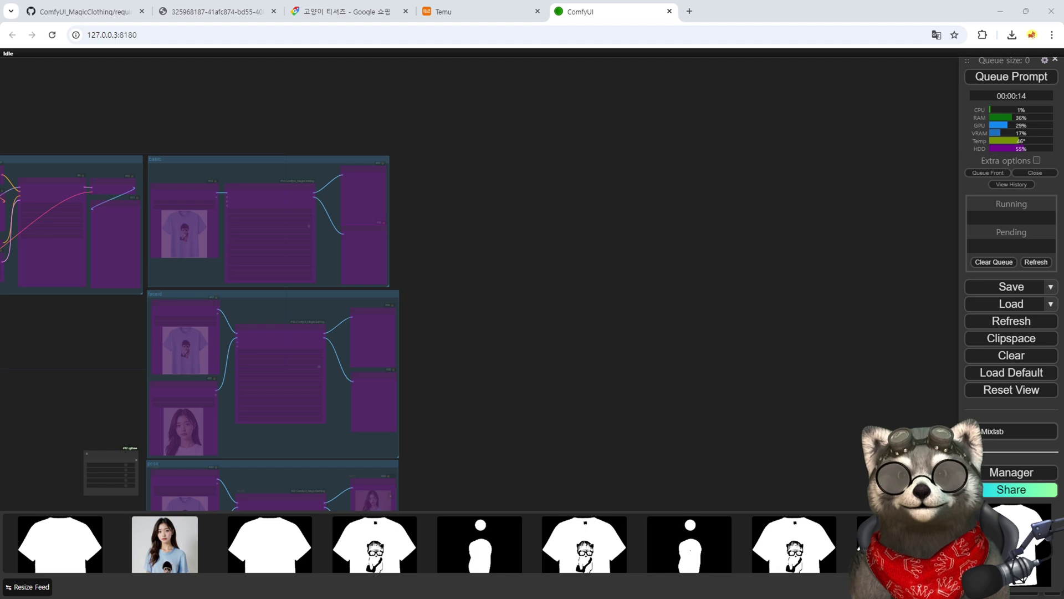
- Add a Load Image node in the empty space beside the basic group and load ComfyUI_temp_oubjn_00001_.png into it
{"action": "scroll", "coordinate": [490, 173], "scroll_direction": "up", "scroll_amount": 9}
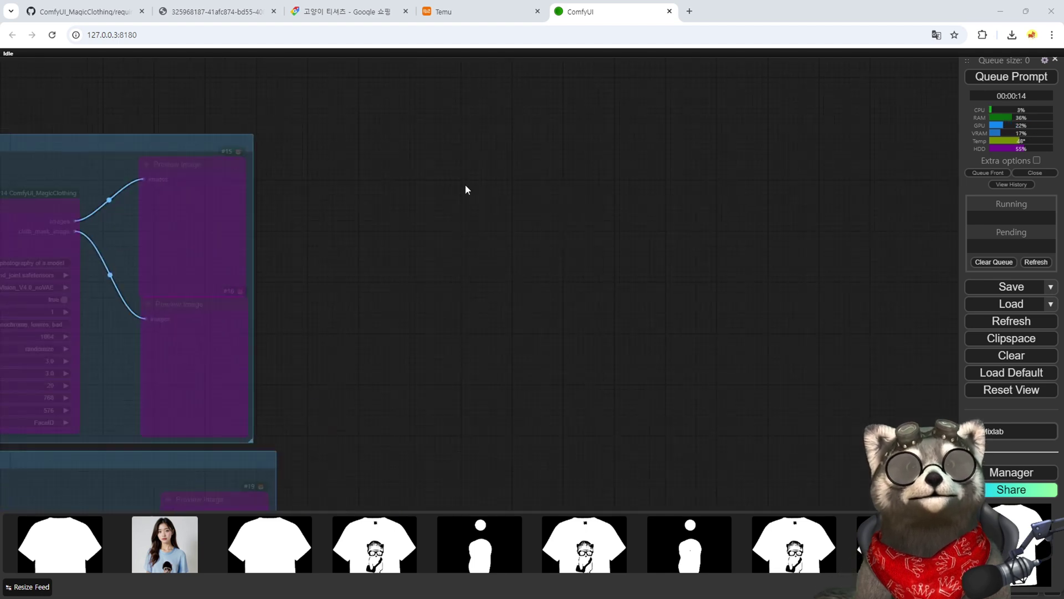
{"action": "key", "text": "ctrl+v"}
{"action": "left_click", "coordinate": [510, 218]}
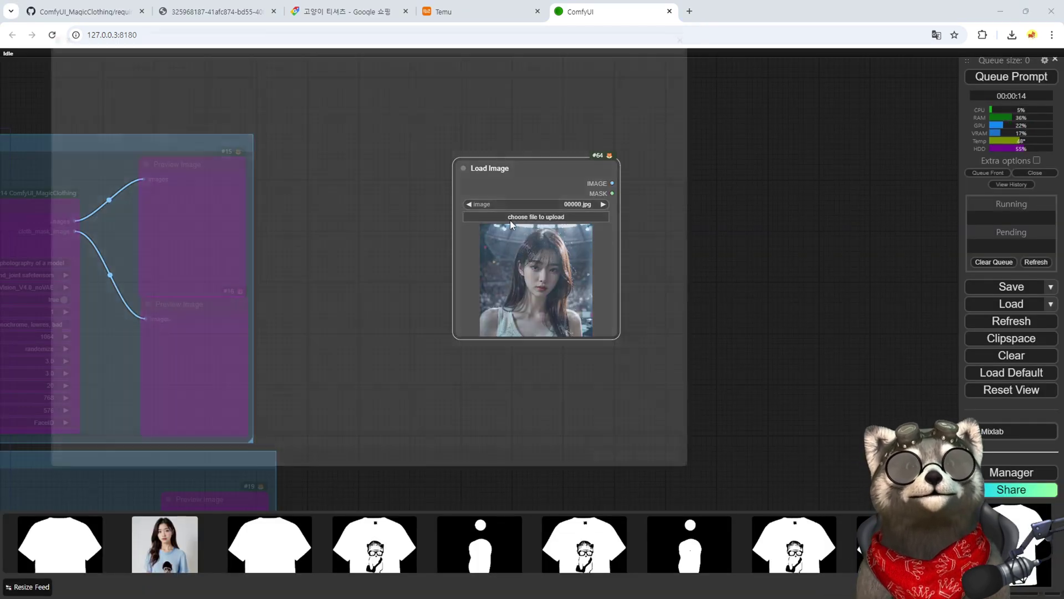
{"action": "left_click", "coordinate": [167, 108]}
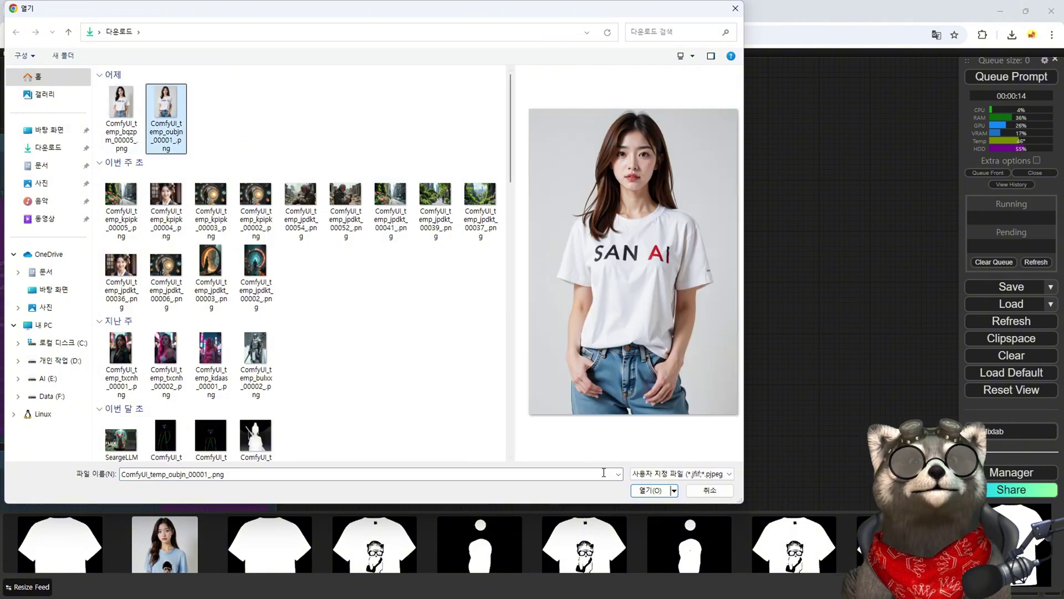
{"action": "left_click", "coordinate": [649, 490]}
{"action": "scroll", "coordinate": [527, 256], "scroll_direction": "up", "scroll_amount": 5}
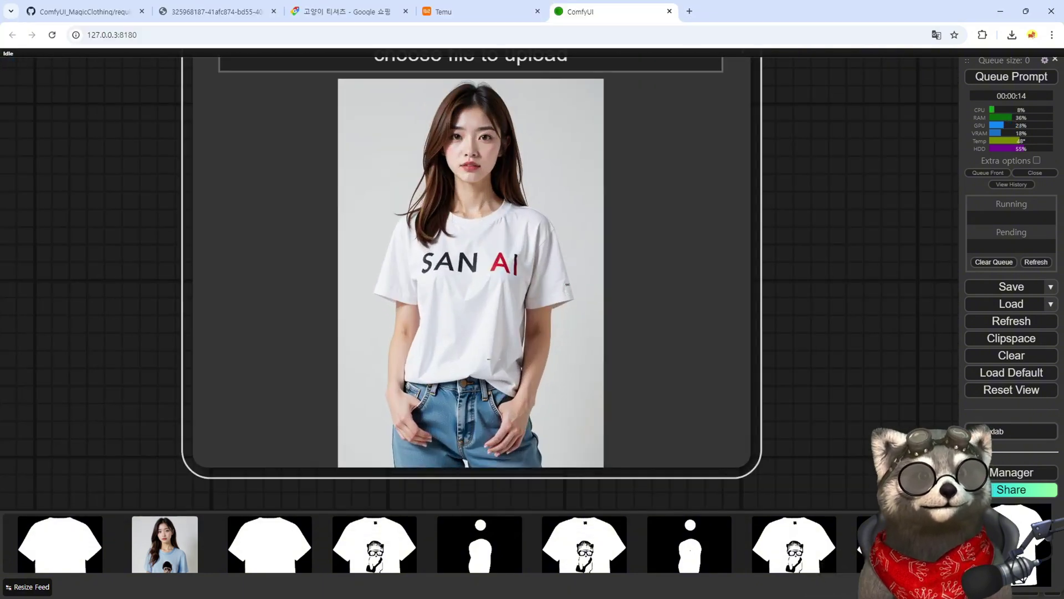
{"action": "scroll", "coordinate": [477, 261], "scroll_direction": "down", "scroll_amount": 3}
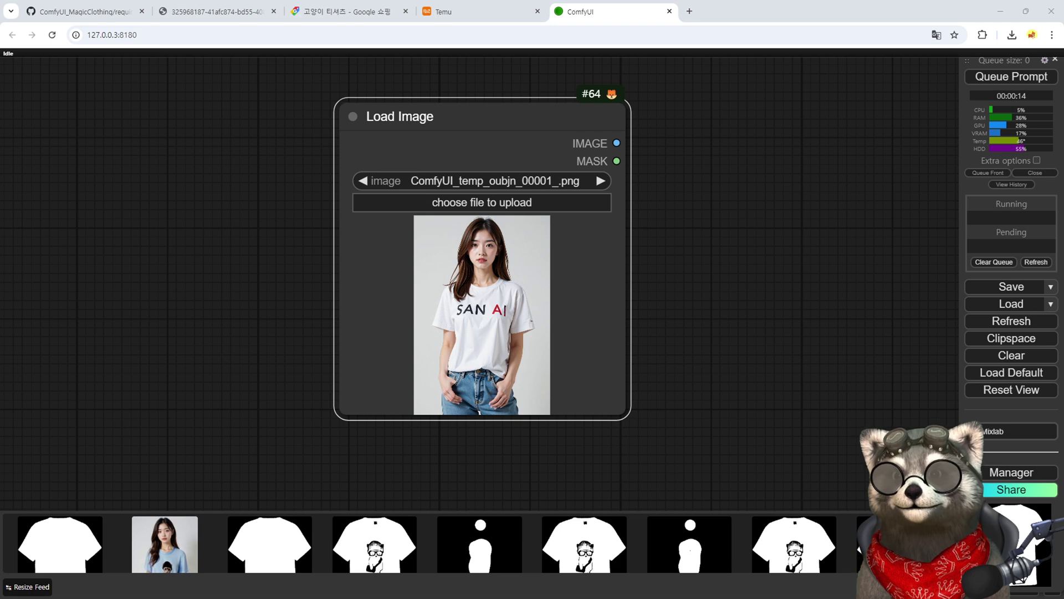
- Paste the copied picture of the model in a black T-shirt into the new Load Image node and inspect its details
{"action": "scroll", "coordinate": [521, 294], "scroll_direction": "up", "scroll_amount": 5}
{"action": "key", "text": "ctrl+v"}
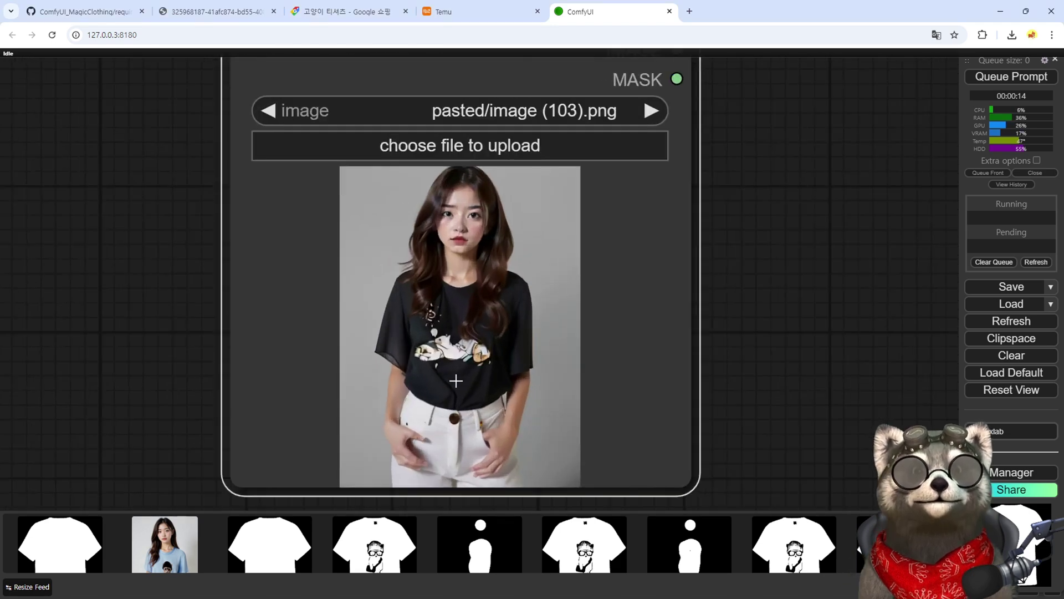
{"action": "scroll", "coordinate": [486, 153], "scroll_direction": "up", "scroll_amount": 5}
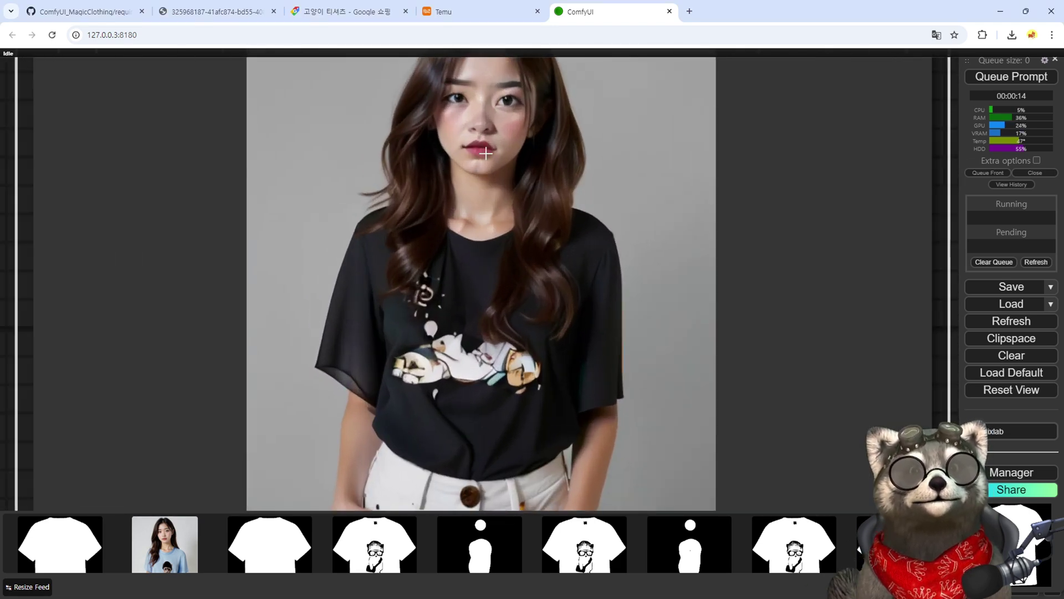
{"action": "scroll", "coordinate": [492, 142], "scroll_direction": "down", "scroll_amount": 5}
{"action": "scroll", "coordinate": [466, 321], "scroll_direction": "up", "scroll_amount": 10}
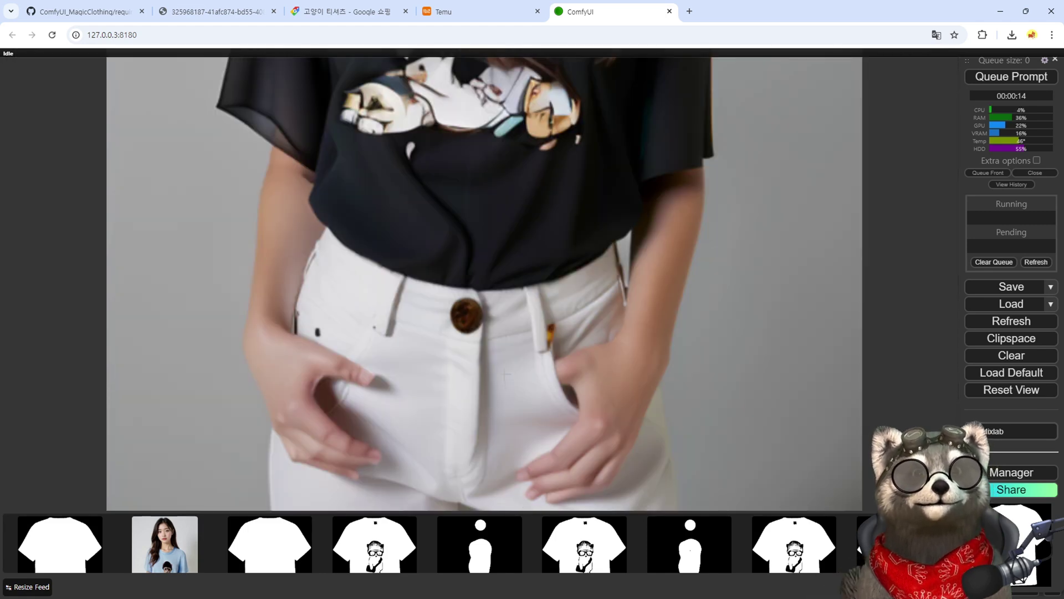
{"action": "scroll", "coordinate": [505, 375], "scroll_direction": "down", "scroll_amount": 8}
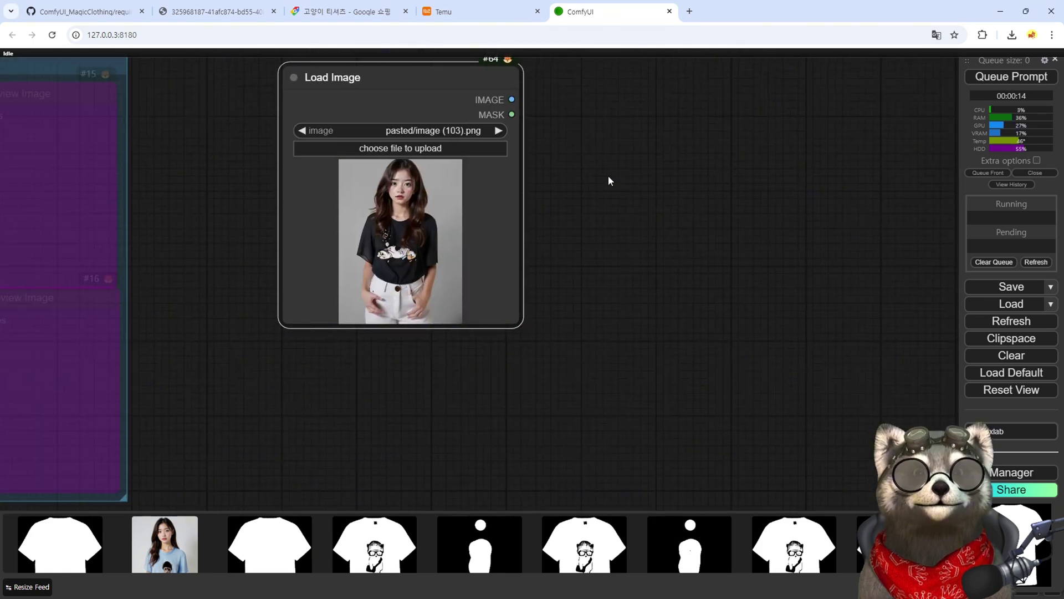
- Move the Load Image node with the black T-shirt picture farther from the basic group and check the hands in it
{"action": "left_click_drag", "start_coordinate": [607, 175], "coordinate": [565, 255]}
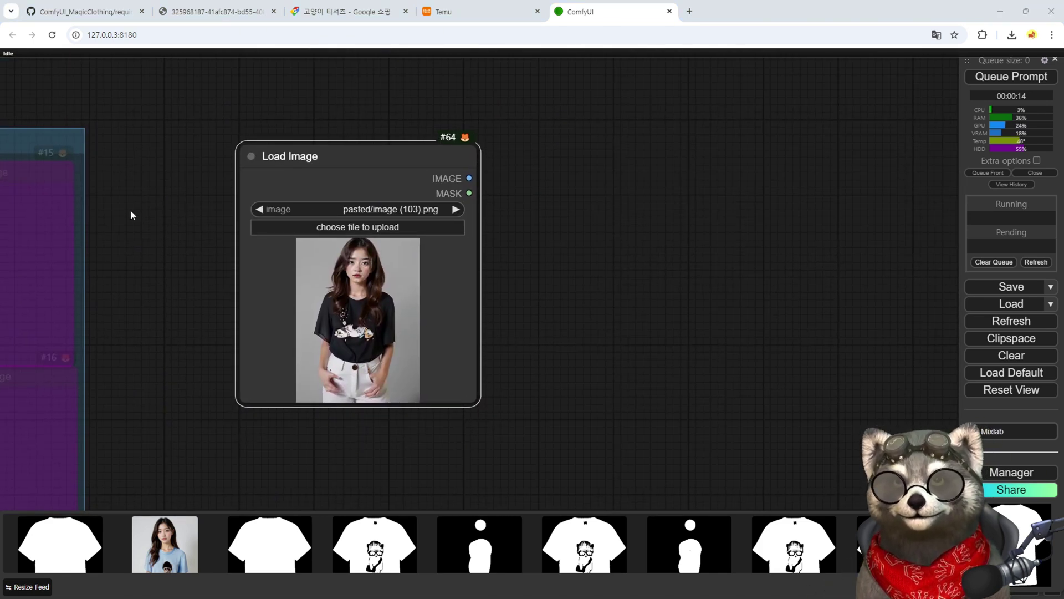
{"action": "left_click_drag", "start_coordinate": [332, 157], "coordinate": [687, 165]}
{"action": "scroll", "coordinate": [731, 393], "scroll_direction": "up", "scroll_amount": 10}
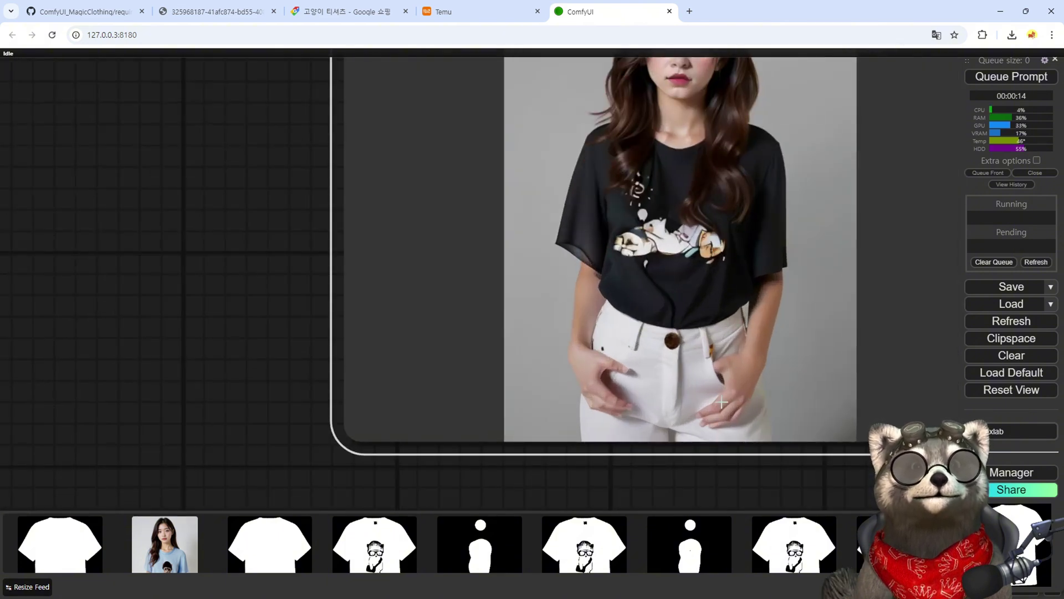
{"action": "scroll", "coordinate": [754, 407], "scroll_direction": "down", "scroll_amount": 8}
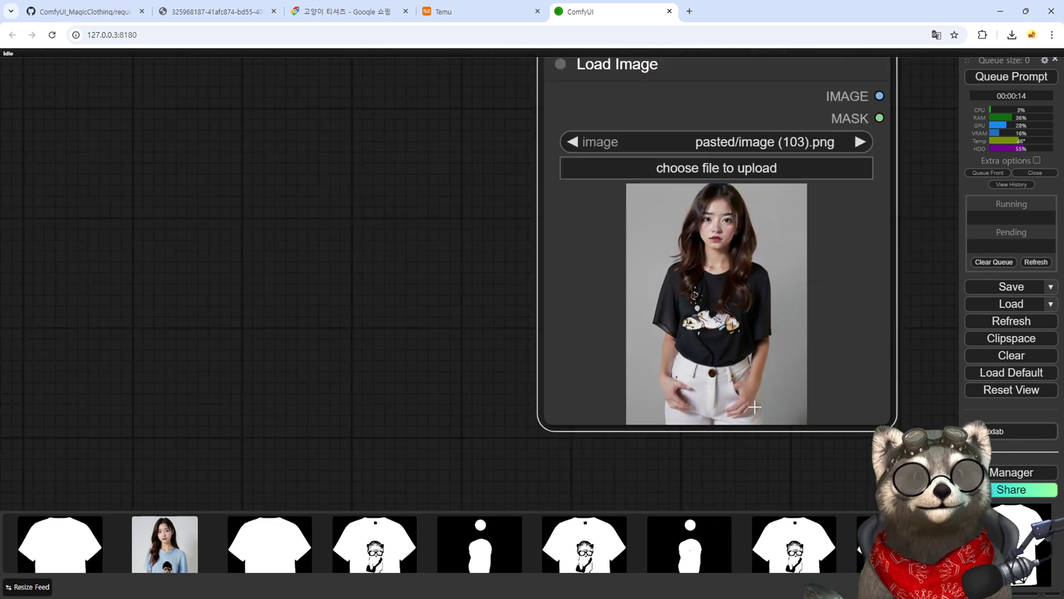
{"action": "scroll", "coordinate": [404, 227], "scroll_direction": "down", "scroll_amount": 5}
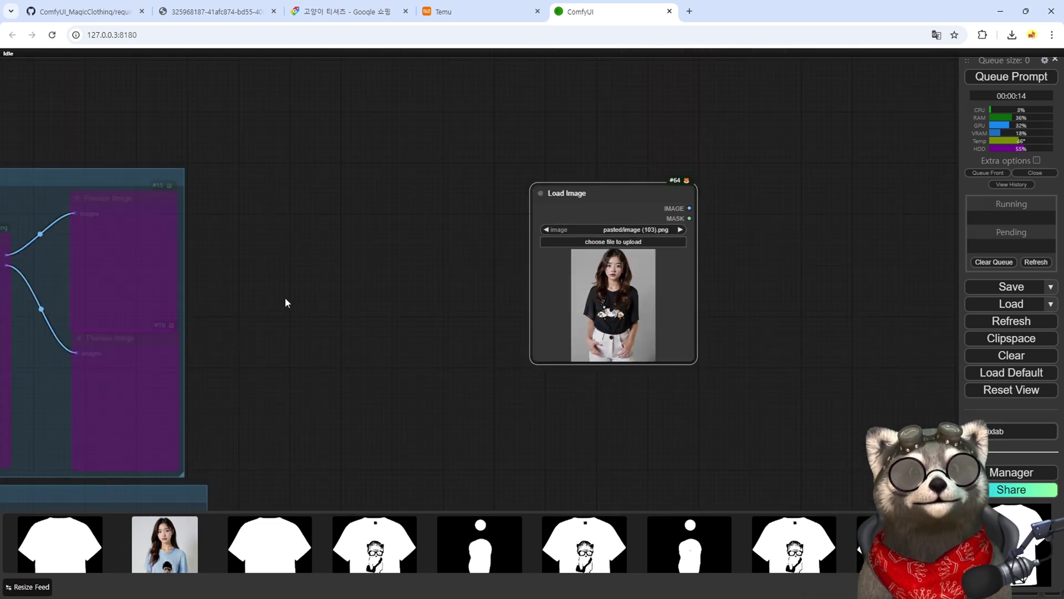
- Copy the loader, prompt, latent and KSampler nodes from the create model group and paste them beside the Load Image node
{"action": "scroll", "coordinate": [242, 253], "scroll_direction": "down", "scroll_amount": 10}
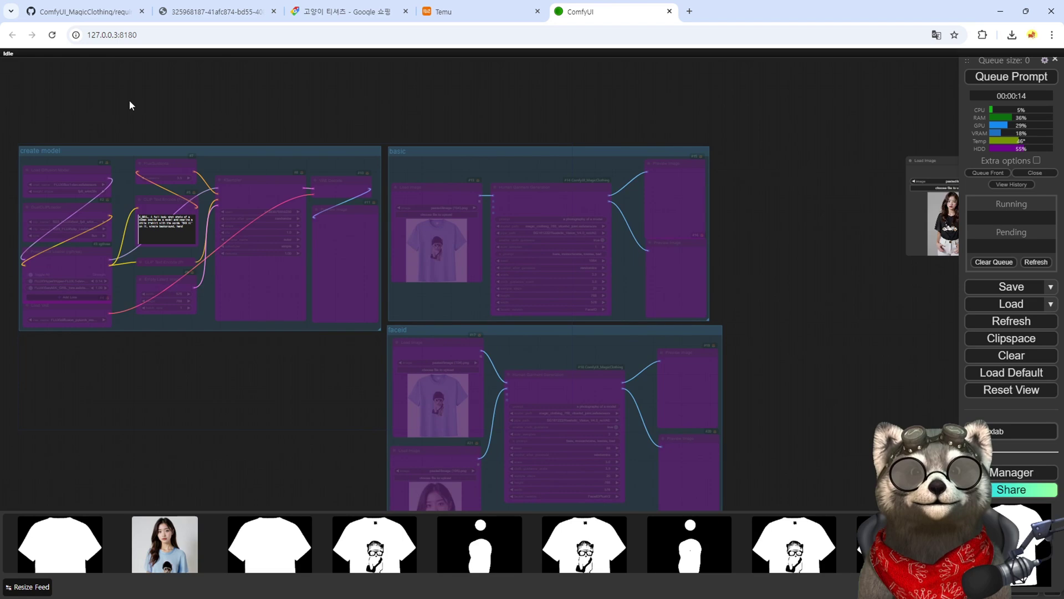
{"action": "scroll", "coordinate": [398, 154], "scroll_direction": "up", "scroll_amount": 10}
{"action": "left_click", "coordinate": [404, 121]}
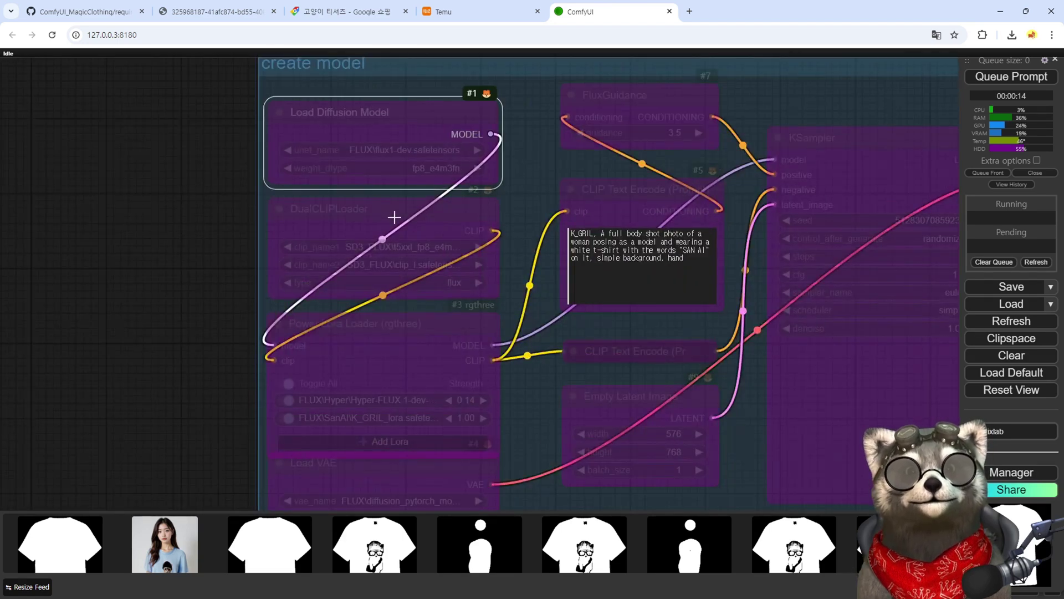
{"action": "left_click", "coordinate": [394, 222], "text": "shift"}
{"action": "left_click", "coordinate": [380, 349], "text": "shift"}
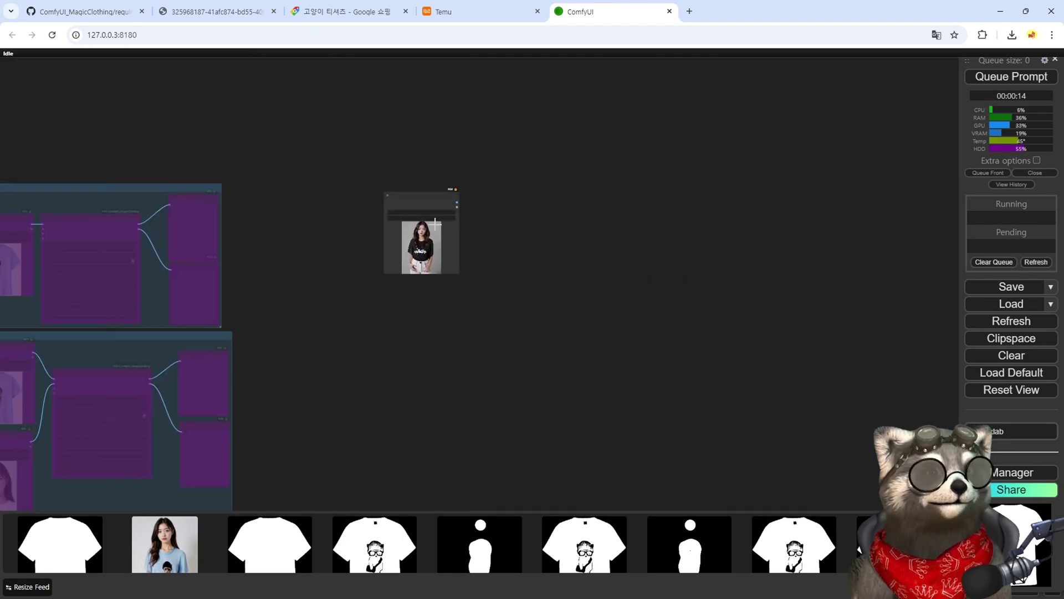
{"action": "left_click_drag", "start_coordinate": [436, 223], "coordinate": [554, 204]}
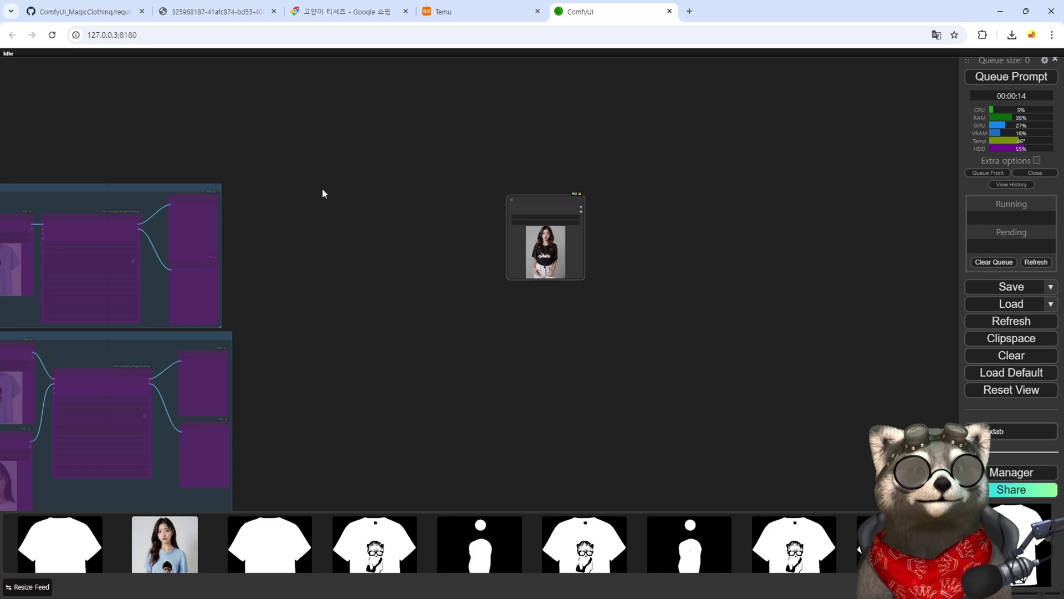
{"action": "key", "text": "ctrl+v"}
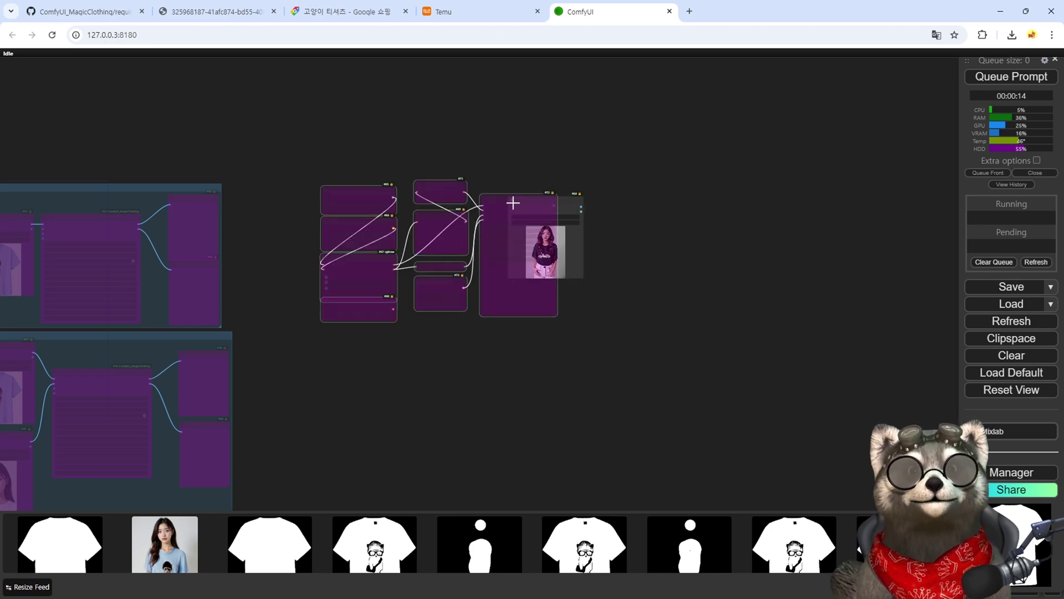
- Turn off bypass on the pasted Flux nodes and move their KSampler below the Load Image node
{"action": "left_click_drag", "start_coordinate": [513, 202], "coordinate": [458, 223]}
{"action": "left_click_drag", "start_coordinate": [278, 220], "coordinate": [281, 226]}
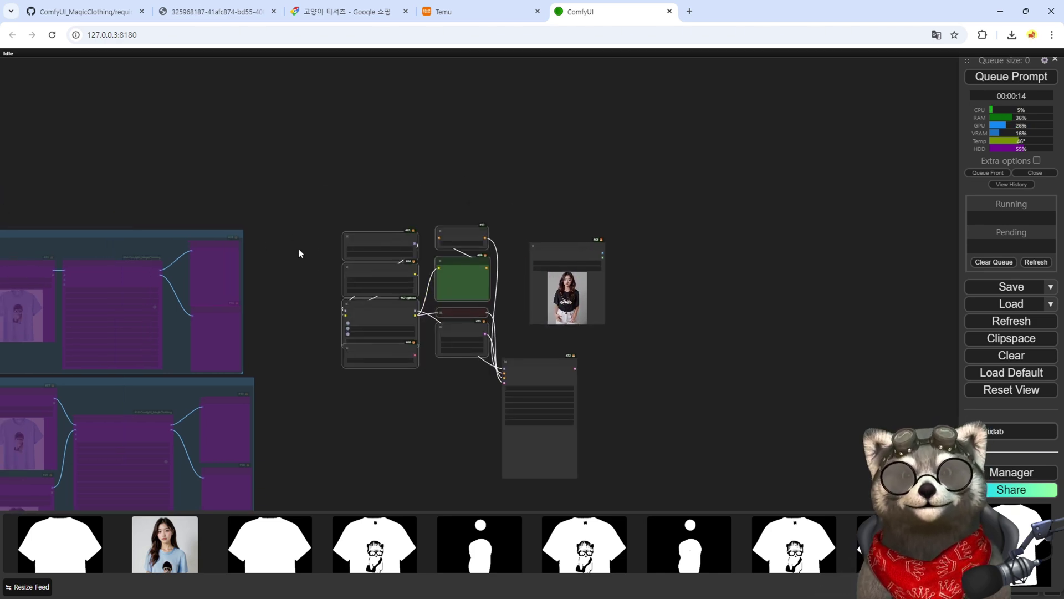
{"action": "scroll", "coordinate": [304, 260], "scroll_direction": "up", "scroll_amount": 5}
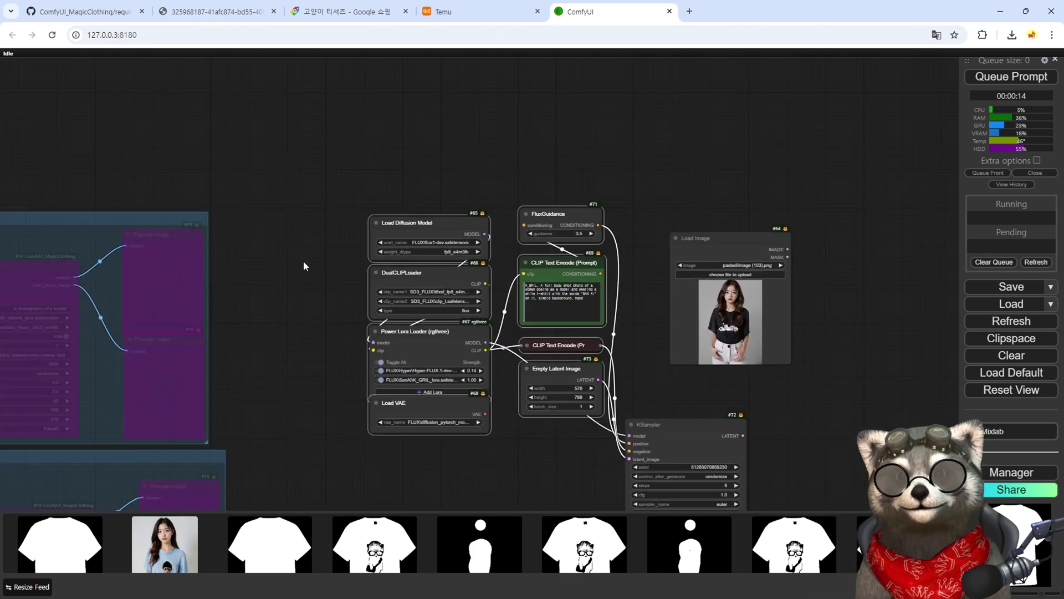
{"action": "left_click_drag", "start_coordinate": [367, 261], "coordinate": [268, 240]}
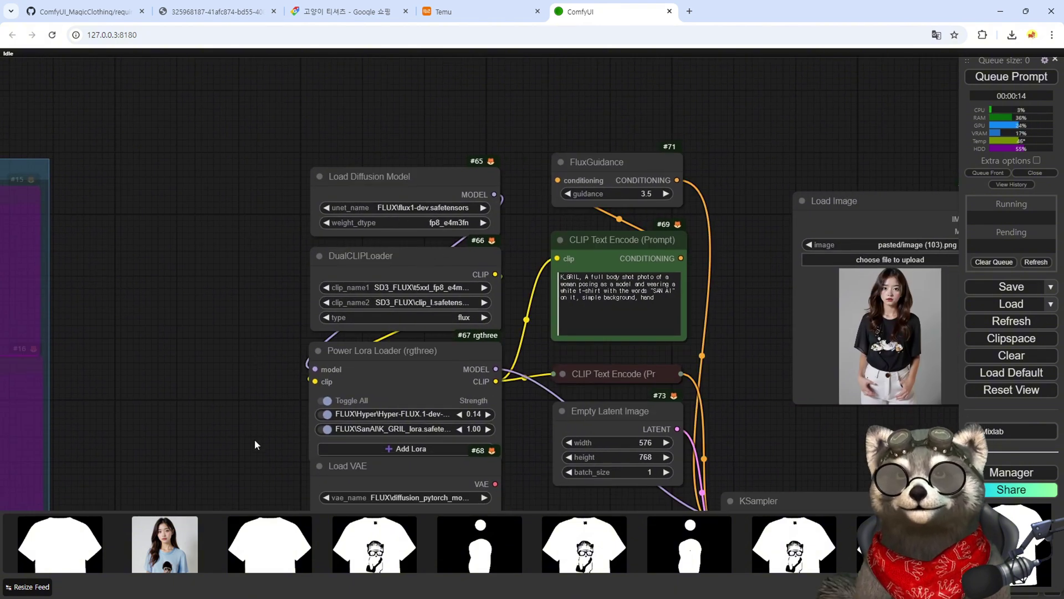
{"action": "left_click_drag", "start_coordinate": [255, 439], "coordinate": [235, 390]}
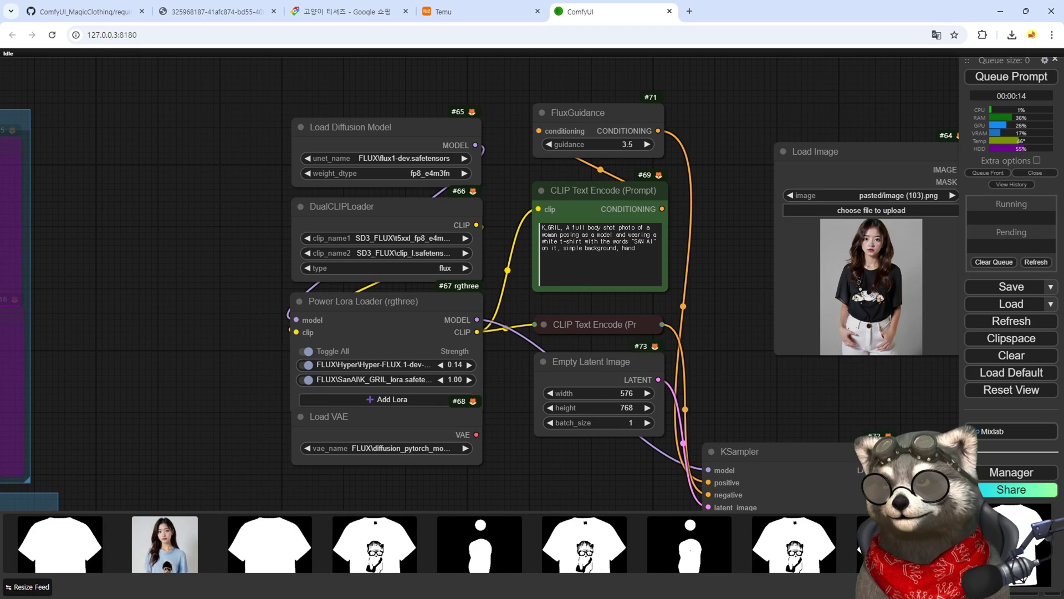
{"action": "left_click_drag", "start_coordinate": [503, 405], "coordinate": [478, 423]}
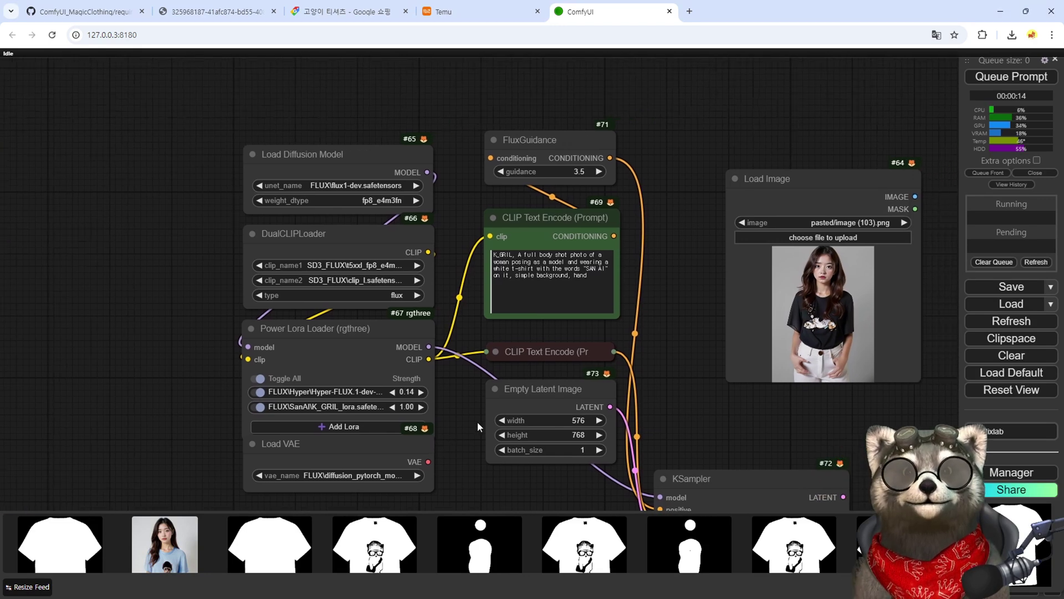
- Move the Load Image node farther out and place the KSampler between it and the prompt nodes
{"action": "left_click_drag", "start_coordinate": [674, 282], "coordinate": [443, 344]}
{"action": "left_click_drag", "start_coordinate": [599, 240], "coordinate": [825, 199]}
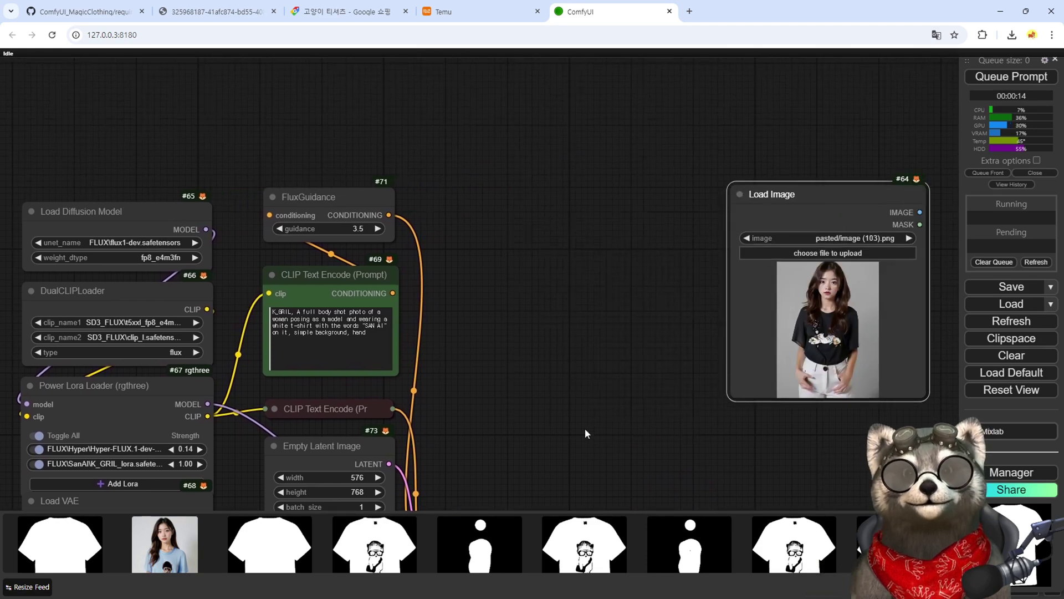
{"action": "left_click_drag", "start_coordinate": [585, 428], "coordinate": [580, 223]}
{"action": "left_click_drag", "start_coordinate": [549, 334], "coordinate": [599, 119]}
{"action": "left_click_drag", "start_coordinate": [693, 166], "coordinate": [714, 262]}
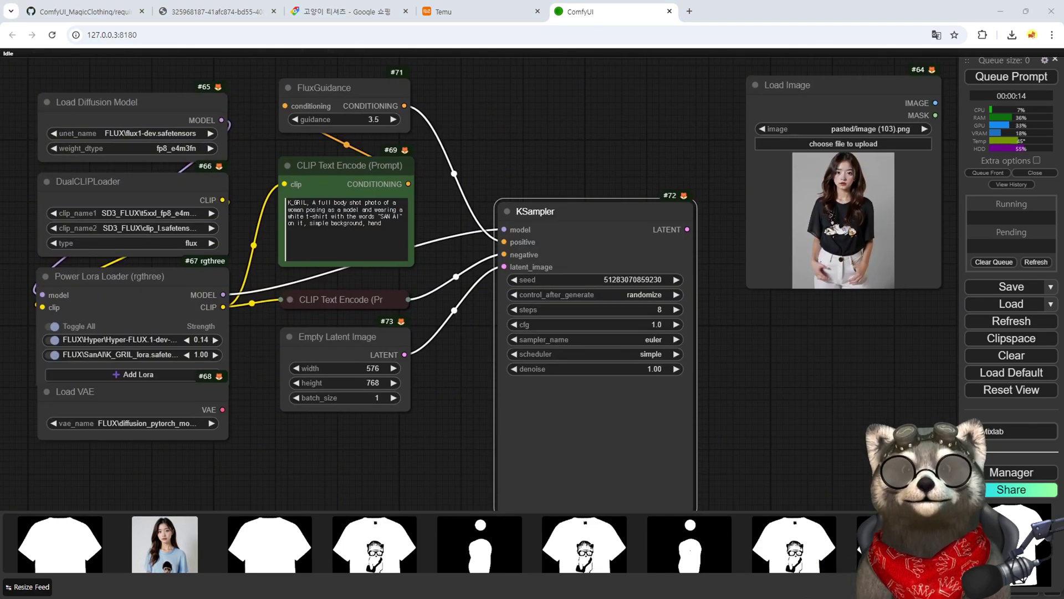
- Replace the positive prompt in the copied green CLIP Text Encode node with "perfect hands"
{"action": "key", "text": "ctrl+a"}
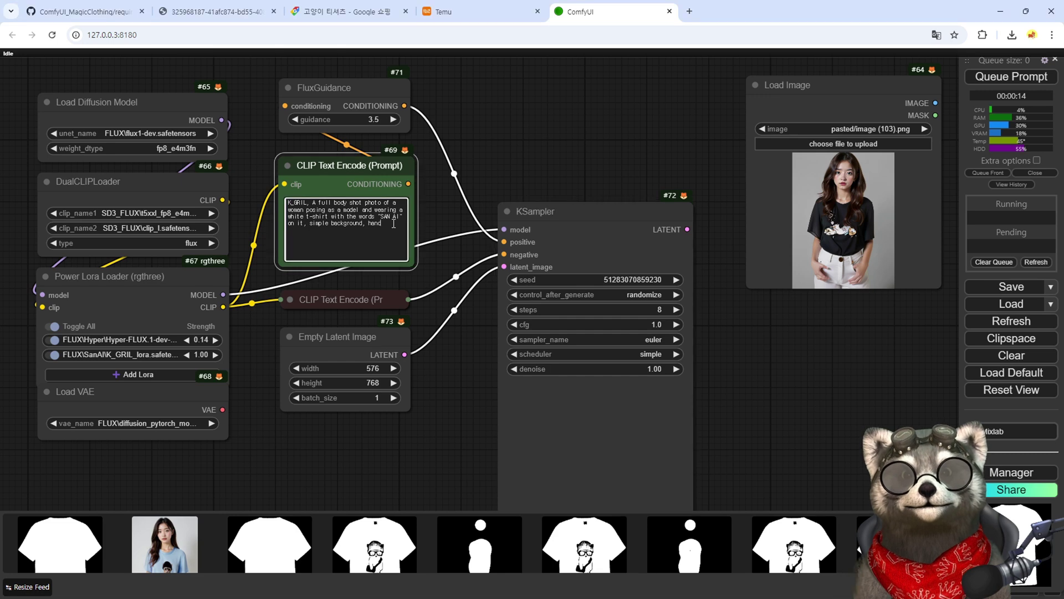
{"action": "type", "text": "perfect hands"}
{"action": "left_click", "coordinate": [264, 247]}
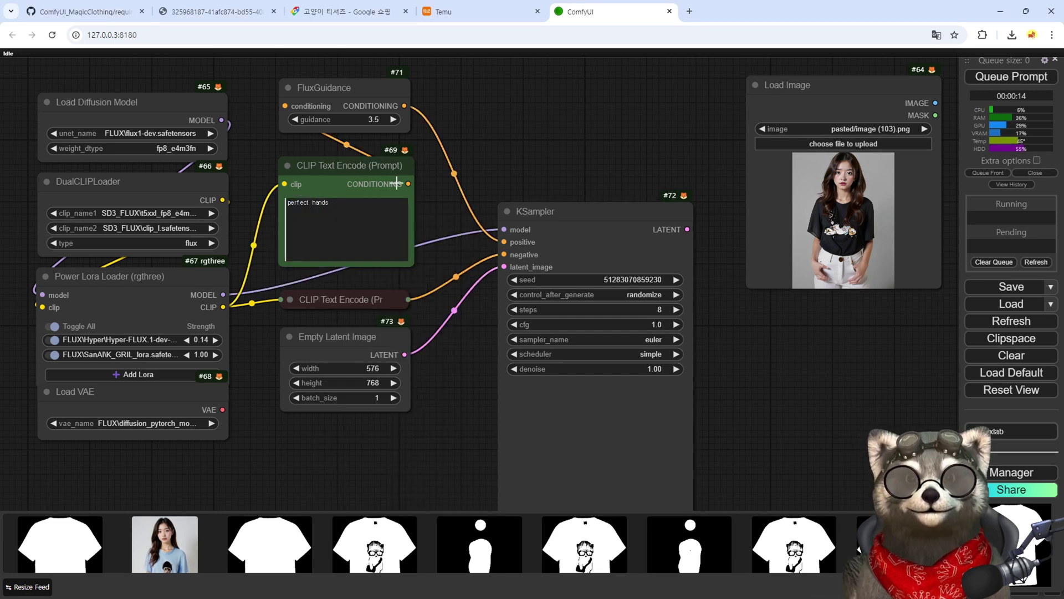
- Move the copied KSampler beneath the Load Image node and bypass it
{"action": "left_click_drag", "start_coordinate": [583, 229], "coordinate": [847, 336]}
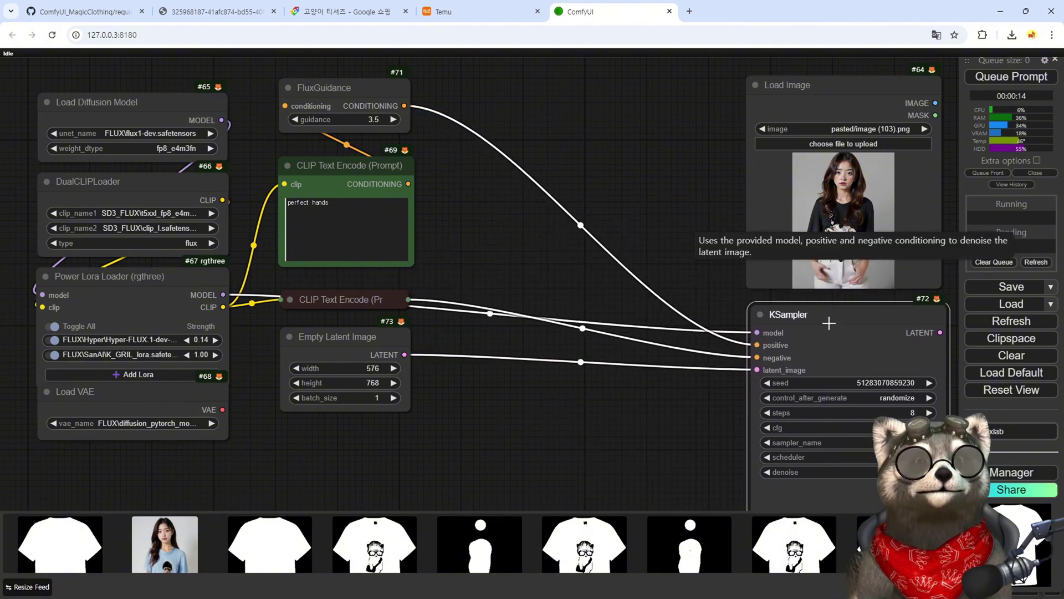
{"action": "left_click_drag", "start_coordinate": [716, 188], "coordinate": [742, 260]}
{"action": "left_click_drag", "start_coordinate": [659, 364], "coordinate": [501, 183]}
{"action": "left_click", "coordinate": [698, 209]}
{"action": "key", "text": "ctrl+b"}
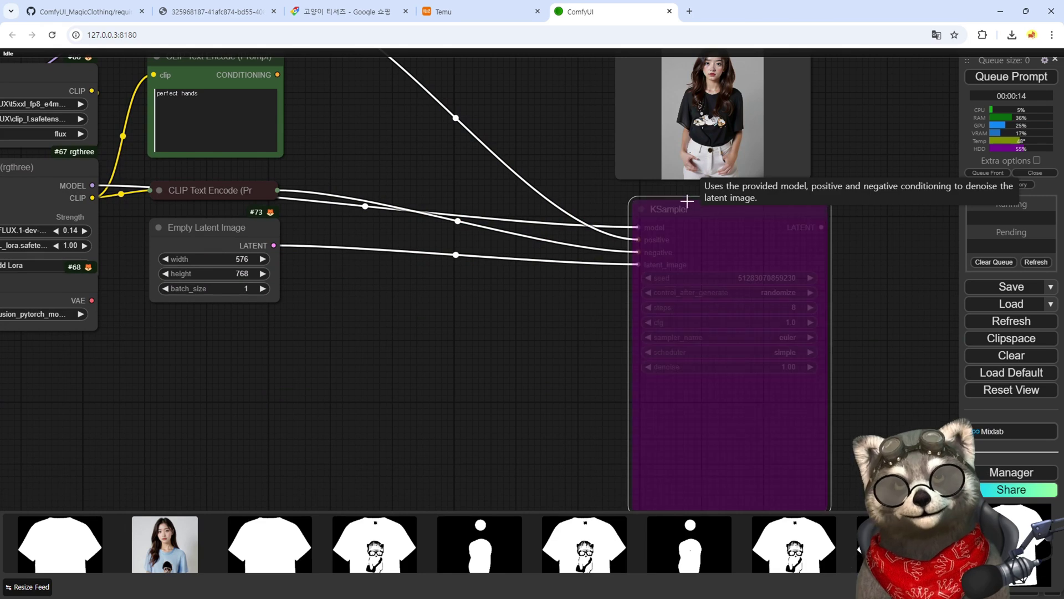
- Move the Load Image node with the black T-shirt picture close to the FluxGuidance node, slightly above it
{"action": "left_click_drag", "start_coordinate": [420, 171], "coordinate": [518, 447]}
{"action": "left_click_drag", "start_coordinate": [797, 255], "coordinate": [499, 93]}
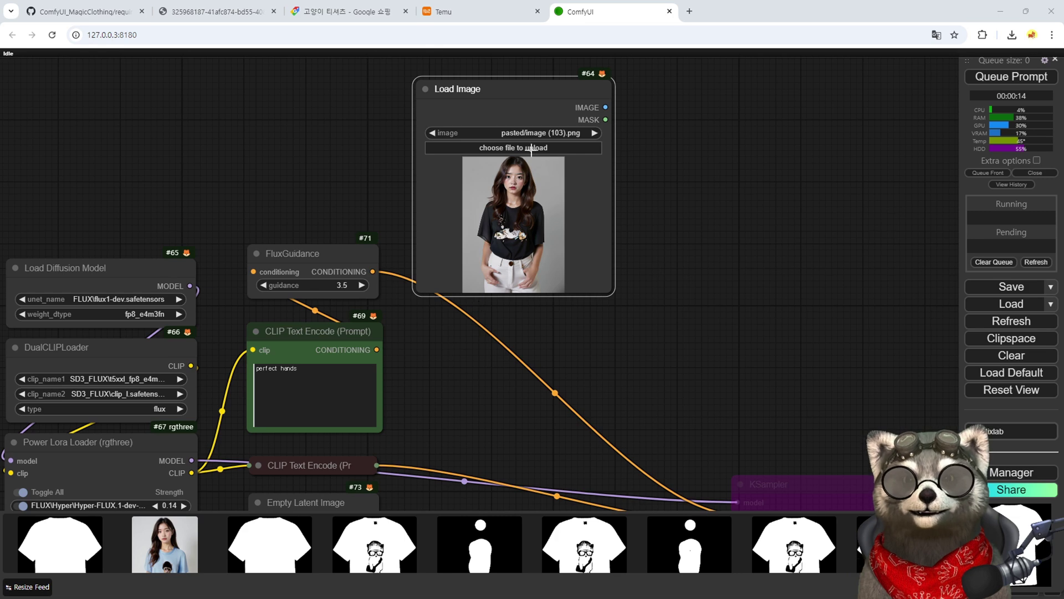
{"action": "left_click_drag", "start_coordinate": [518, 93], "coordinate": [533, 100]}
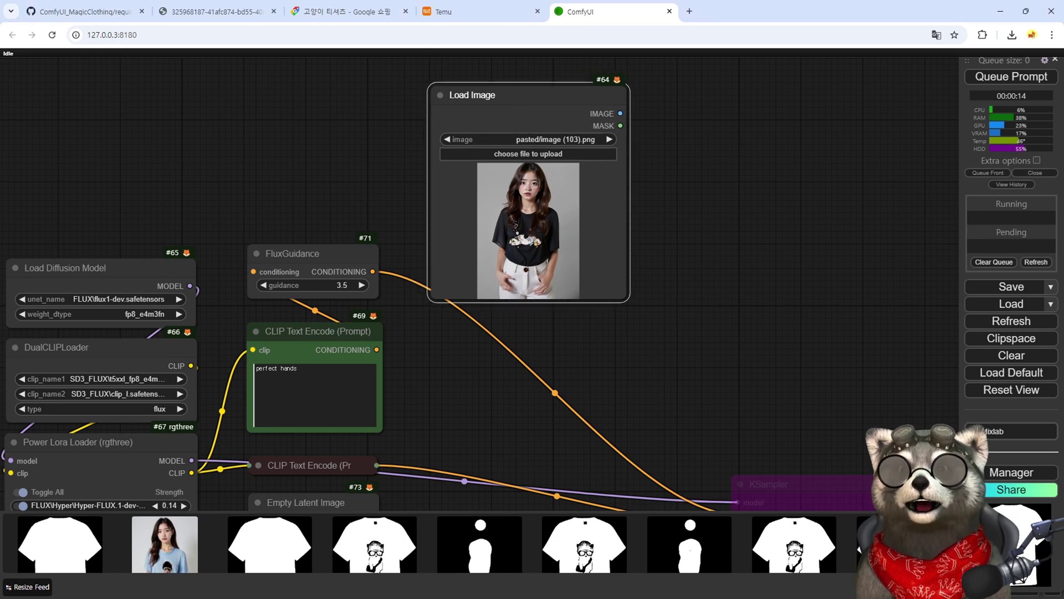
- Add a MeshGraphormer Hand Refiner node fed by the Load Image node's IMAGE output and align it beside that node
{"action": "left_click_drag", "start_coordinate": [620, 114], "coordinate": [533, 150]}
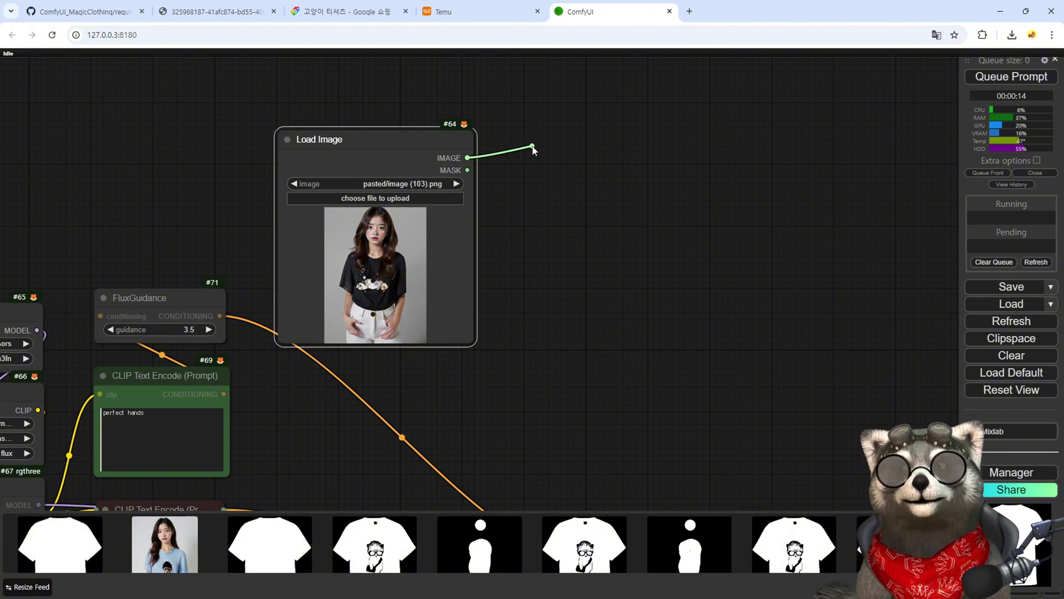
{"action": "left_click_drag", "start_coordinate": [533, 148], "coordinate": [533, 149]}
{"action": "left_click", "coordinate": [545, 161]}
{"action": "type", "text": "mesh"}
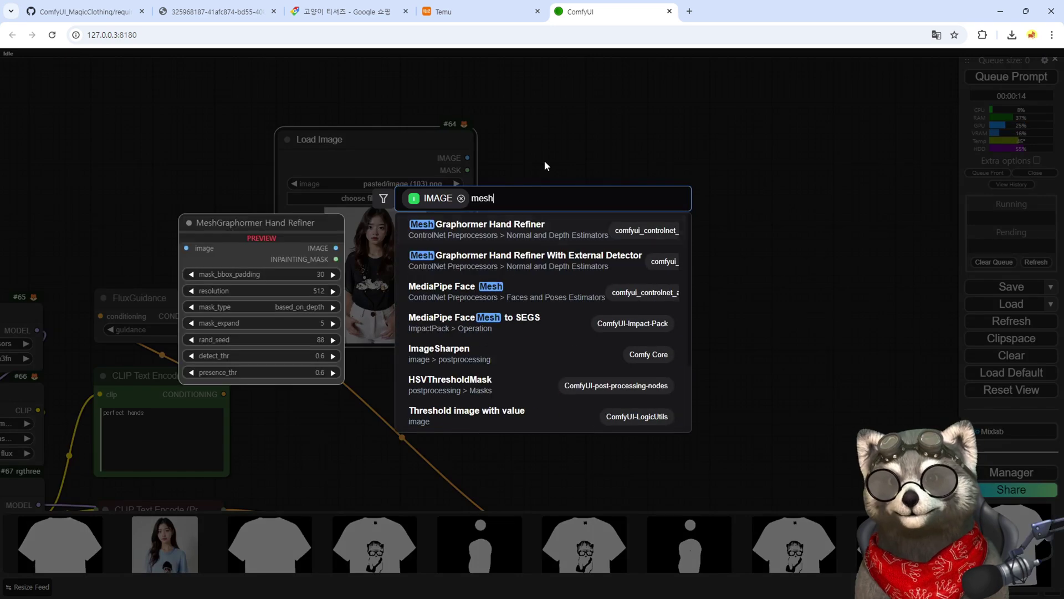
{"action": "left_click", "coordinate": [478, 235]}
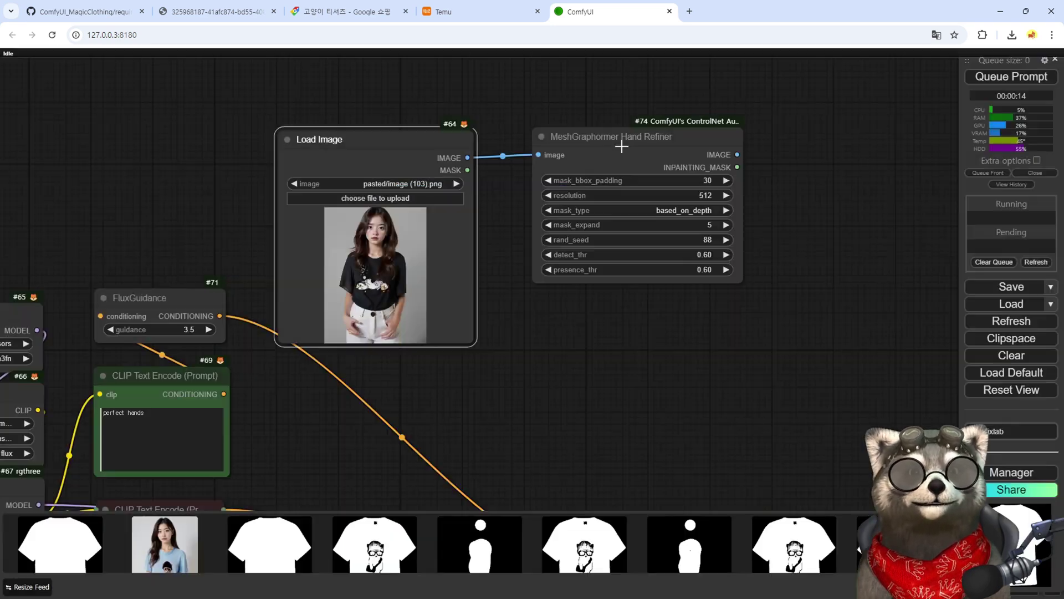
{"action": "left_click_drag", "start_coordinate": [626, 148], "coordinate": [596, 149]}
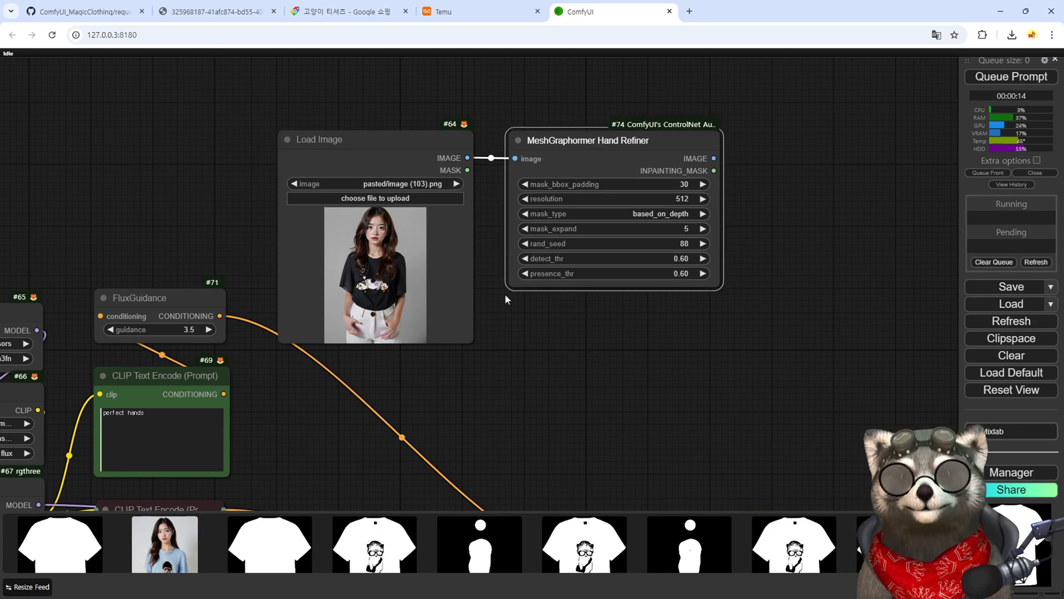
{"action": "left_click_drag", "start_coordinate": [607, 328], "coordinate": [517, 311]}
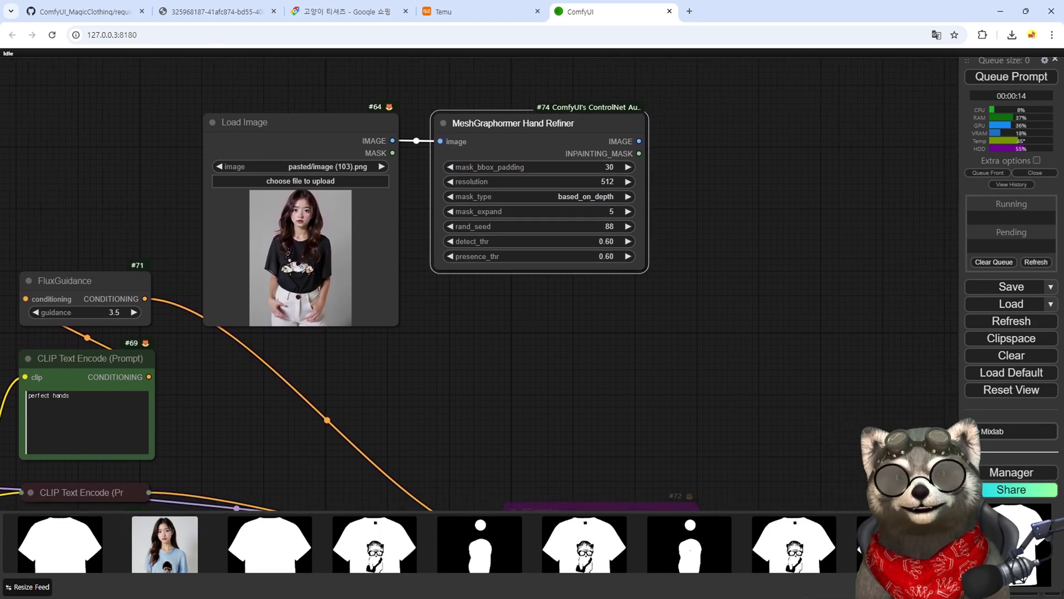
- Attach a Preview Image node to the hand refiner's IMAGE output and run the workflow
{"action": "left_click", "coordinate": [610, 212]}
{"action": "left_click", "coordinate": [705, 211]}
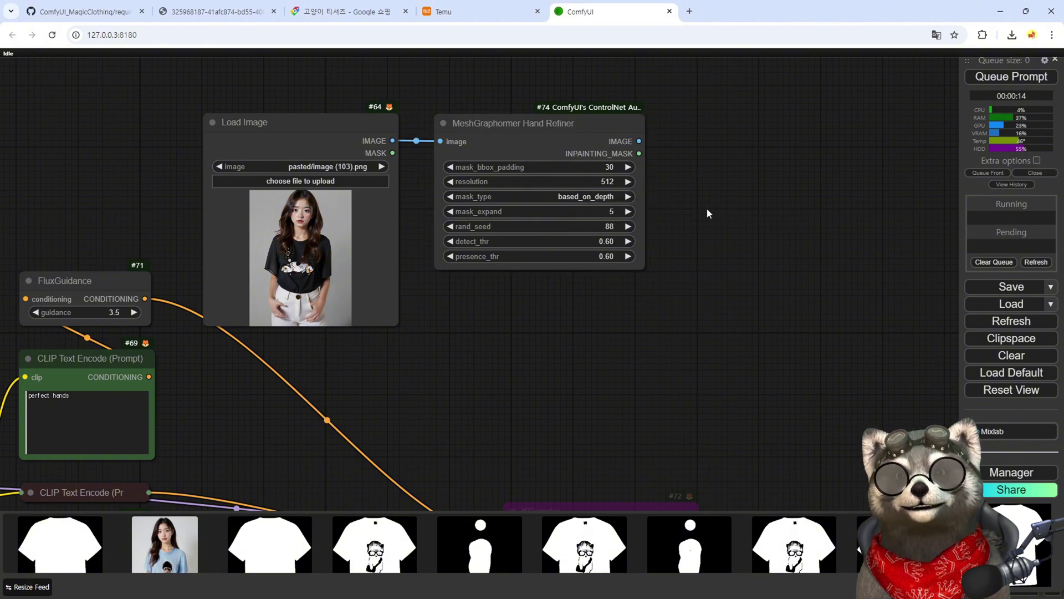
{"action": "scroll", "coordinate": [705, 211], "scroll_direction": "down", "scroll_amount": 3}
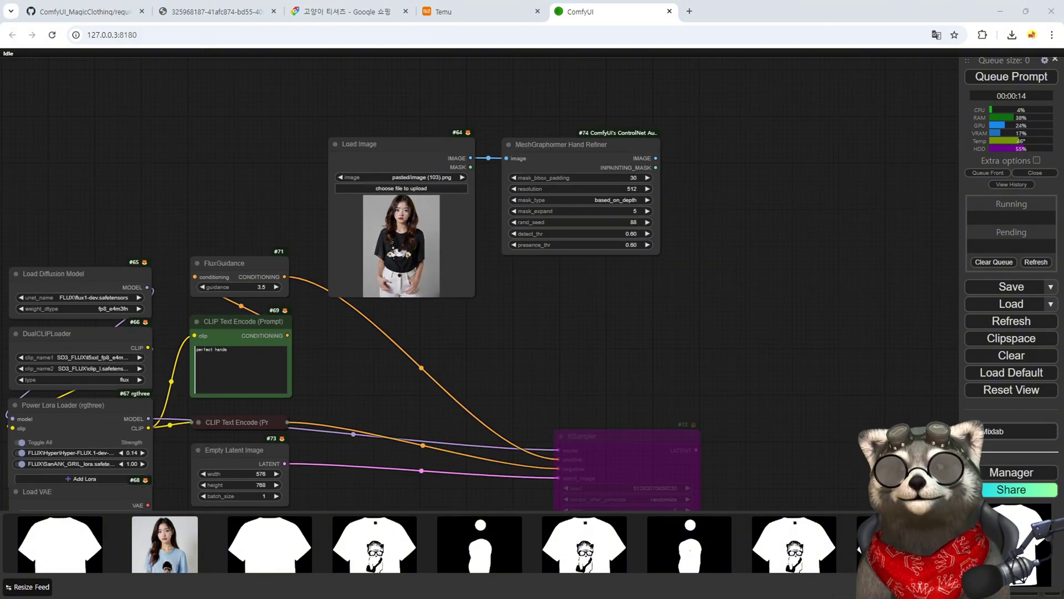
{"action": "left_click_drag", "start_coordinate": [709, 196], "coordinate": [492, 243]}
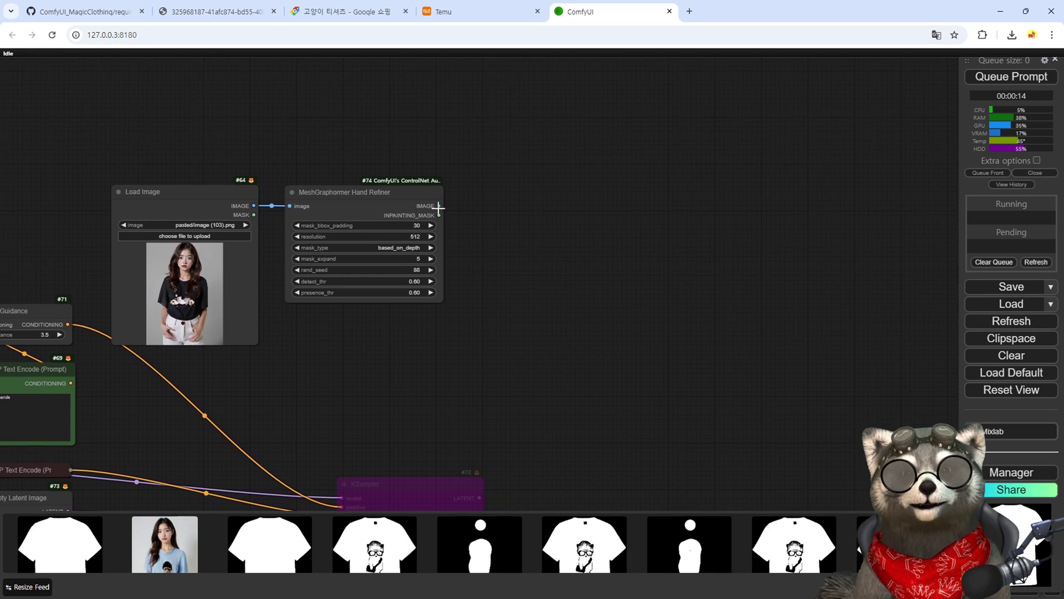
{"action": "left_click_drag", "start_coordinate": [439, 205], "coordinate": [581, 160]}
{"action": "left_click", "coordinate": [533, 239]}
{"action": "key", "text": "ctrl+Return"}
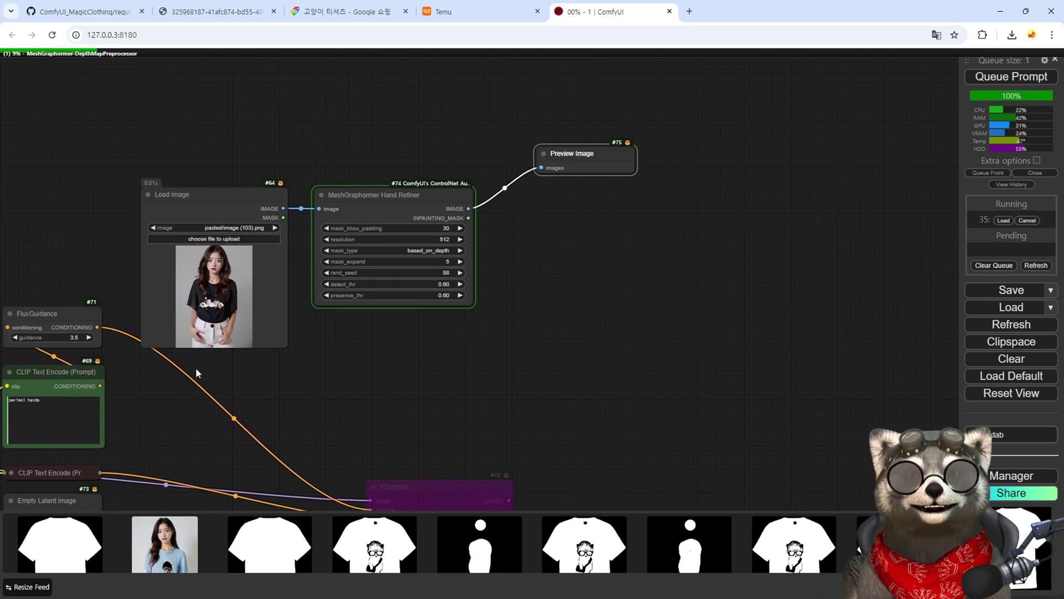
- Inspect the hand depth preview, move its Preview Image node farther away, and make the Load Image node narrower and taller
{"action": "scroll", "coordinate": [624, 287], "scroll_direction": "up", "scroll_amount": 10}
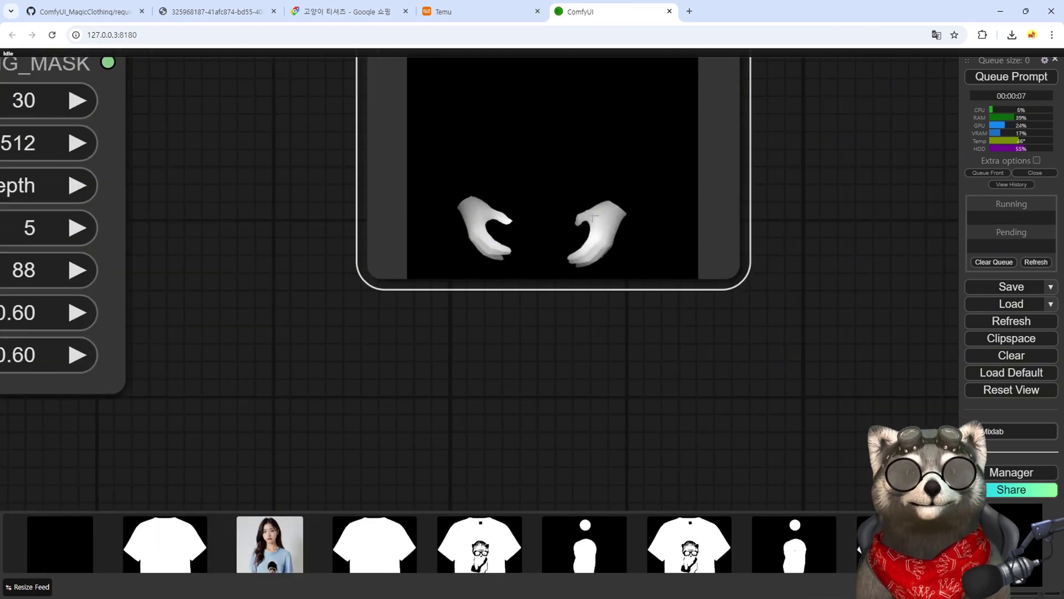
{"action": "scroll", "coordinate": [460, 303], "scroll_direction": "down", "scroll_amount": 10}
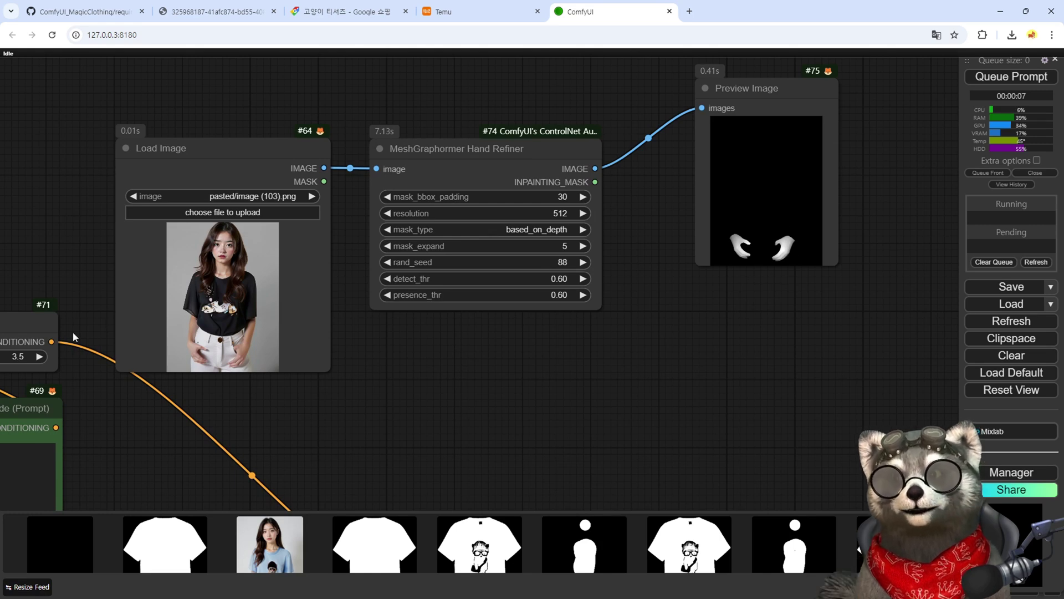
{"action": "left_click_drag", "start_coordinate": [623, 300], "coordinate": [545, 290]}
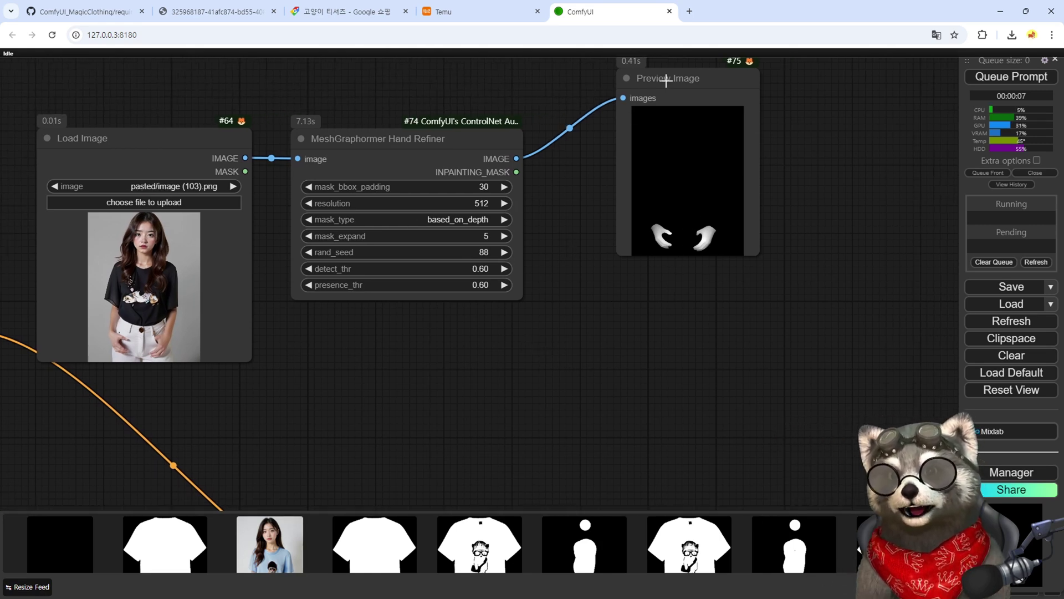
{"action": "left_click_drag", "start_coordinate": [662, 80], "coordinate": [723, 80]}
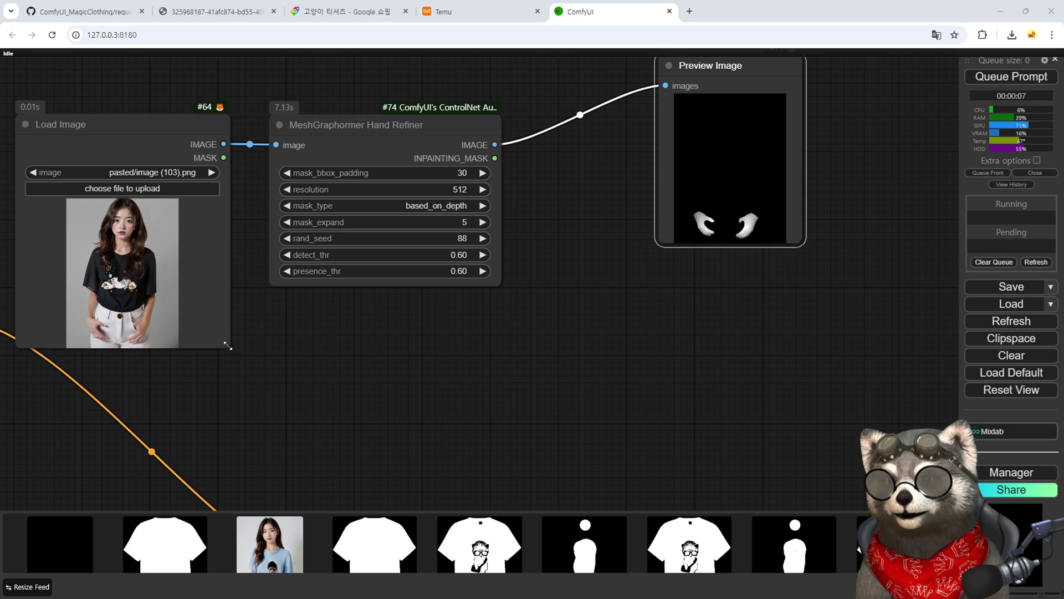
{"action": "left_click_drag", "start_coordinate": [229, 348], "coordinate": [177, 381]}
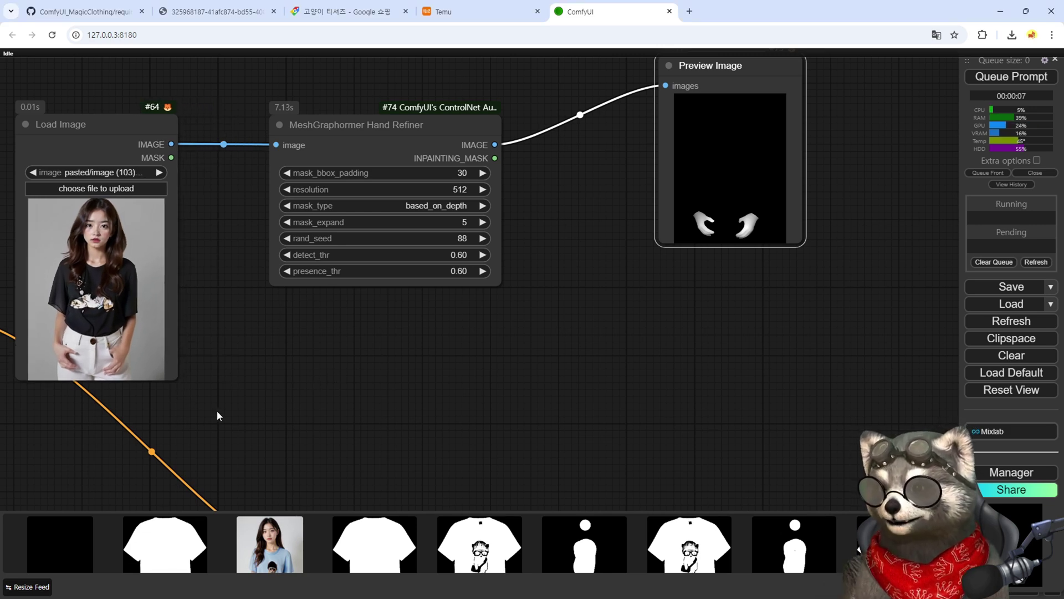
- Add a ControlNetApply SD3 and HunyuanDiT node below the MeshGraphormer Hand Refiner
{"action": "double_click", "coordinate": [306, 370]}
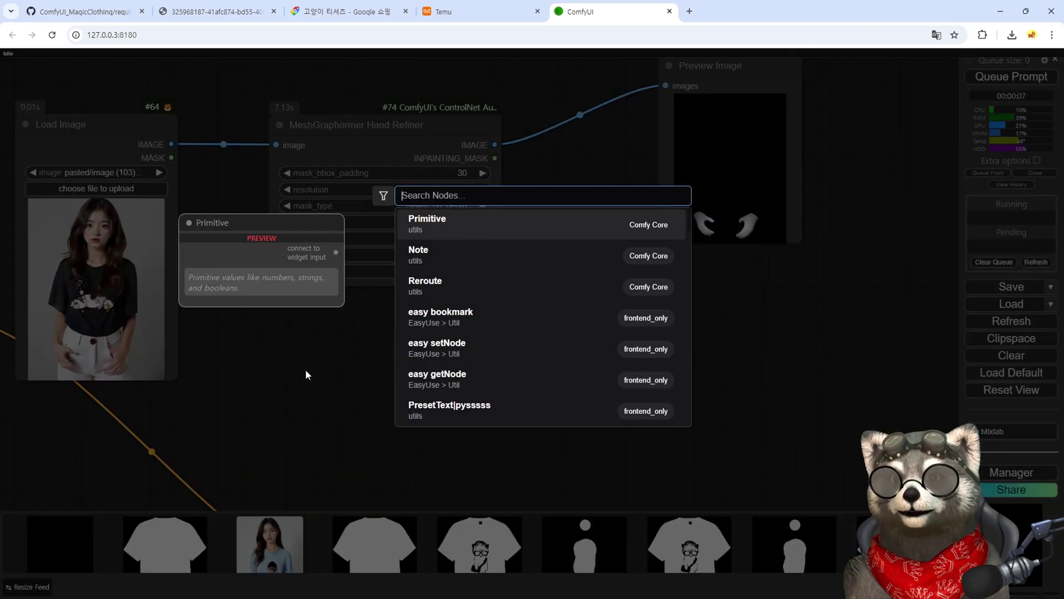
{"action": "type", "text": "controlnet"}
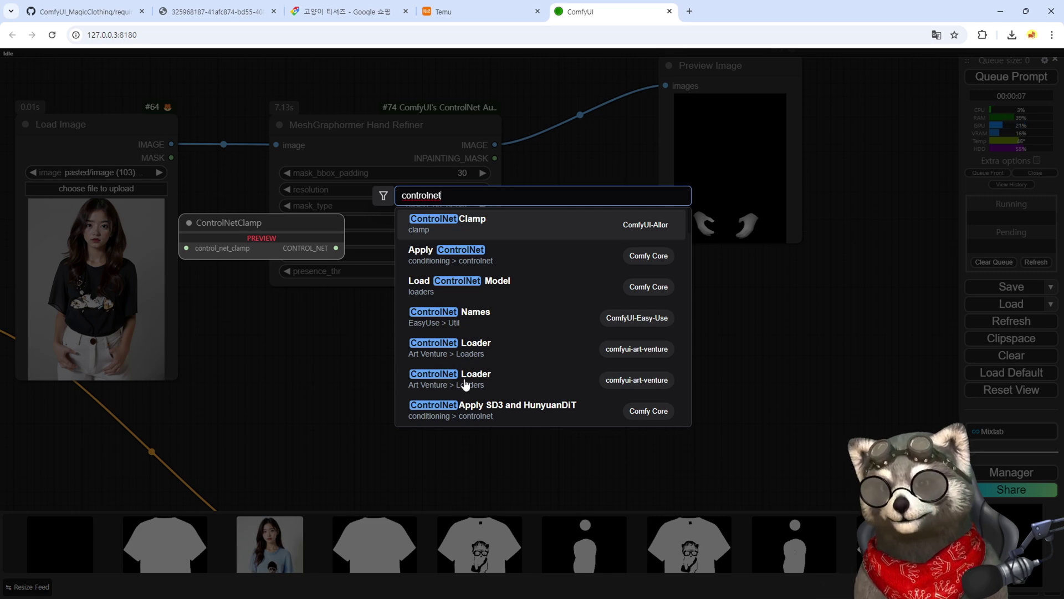
{"action": "left_click", "coordinate": [501, 413]}
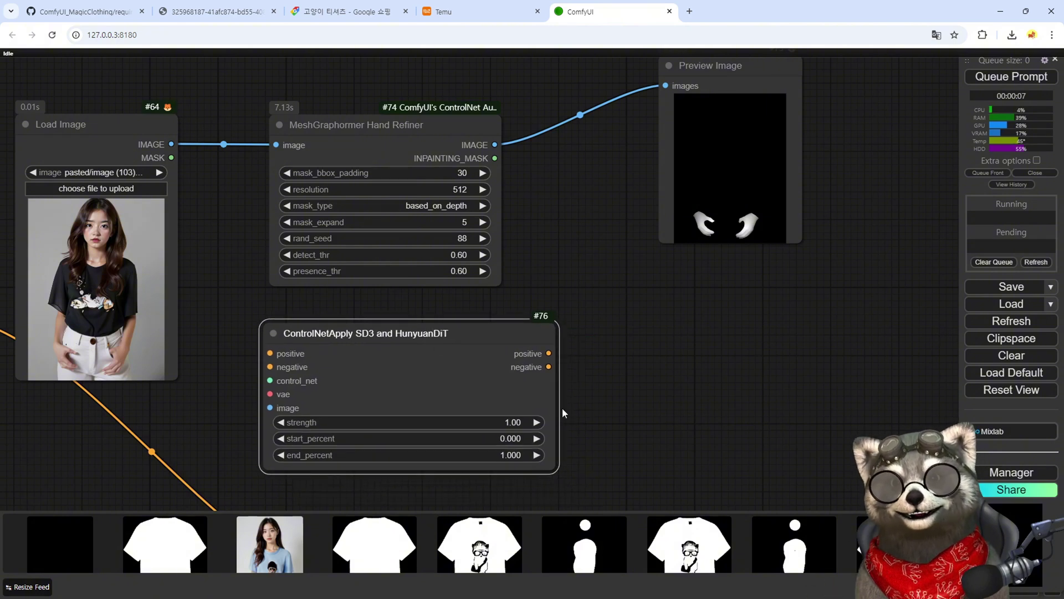
- Narrow the ControlNetApply SD3 and HunyuanDiT node and set both its strength and end_percent to 0.5
{"action": "left_click_drag", "start_coordinate": [557, 472], "coordinate": [500, 470]}
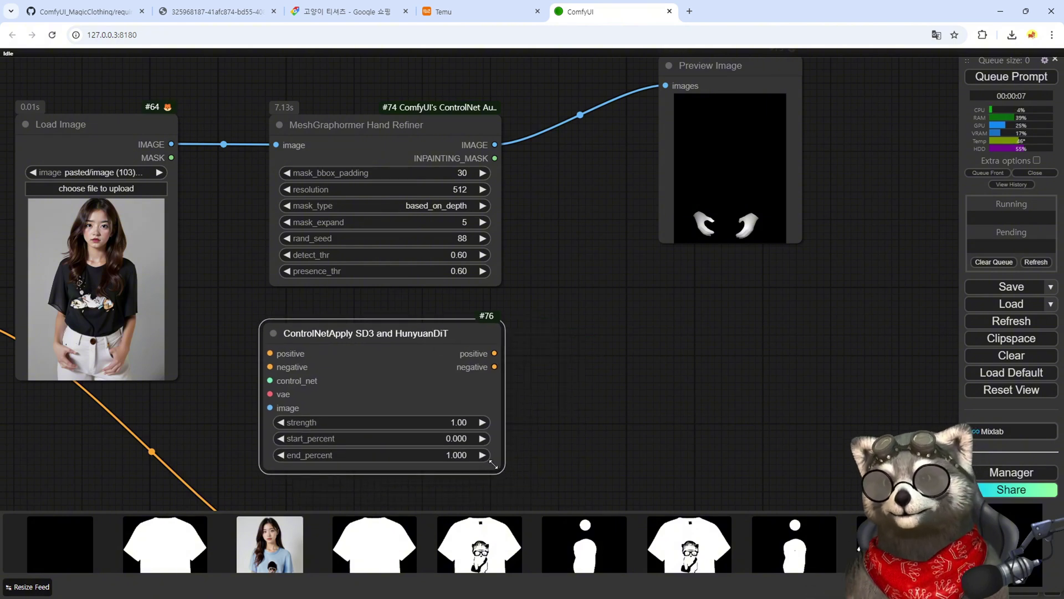
{"action": "left_click", "coordinate": [452, 423]}
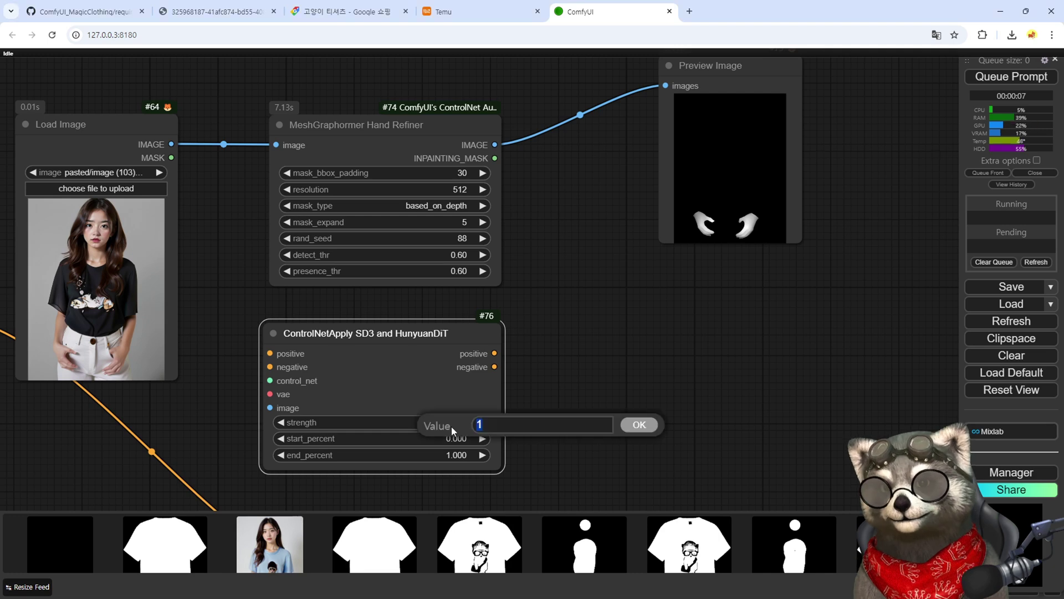
{"action": "type", "text": "0.5"}
{"action": "key", "text": "Return"}
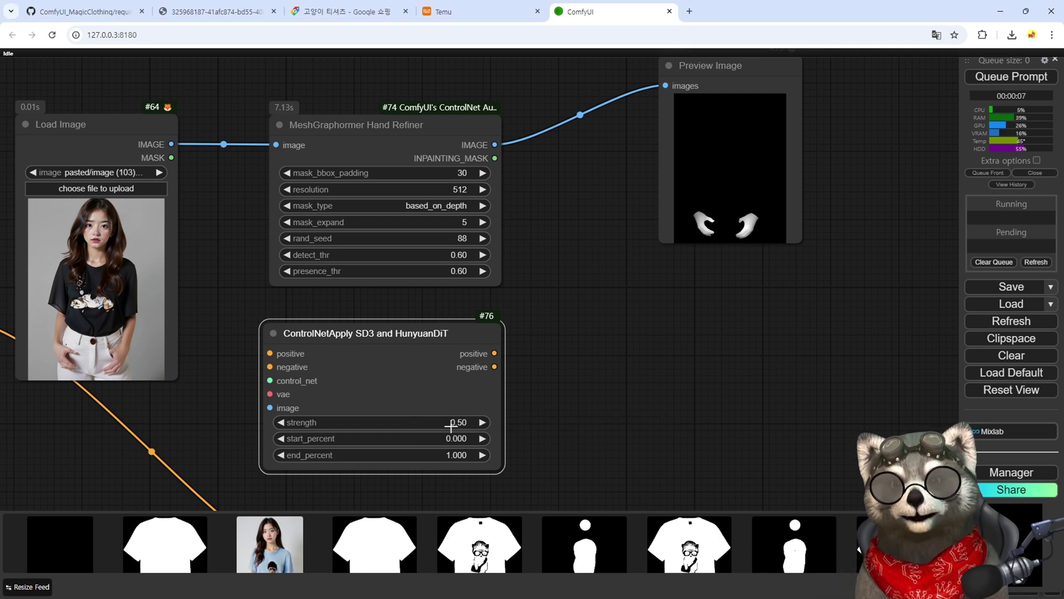
{"action": "left_click", "coordinate": [460, 453]}
{"action": "type", "text": "0.5"}
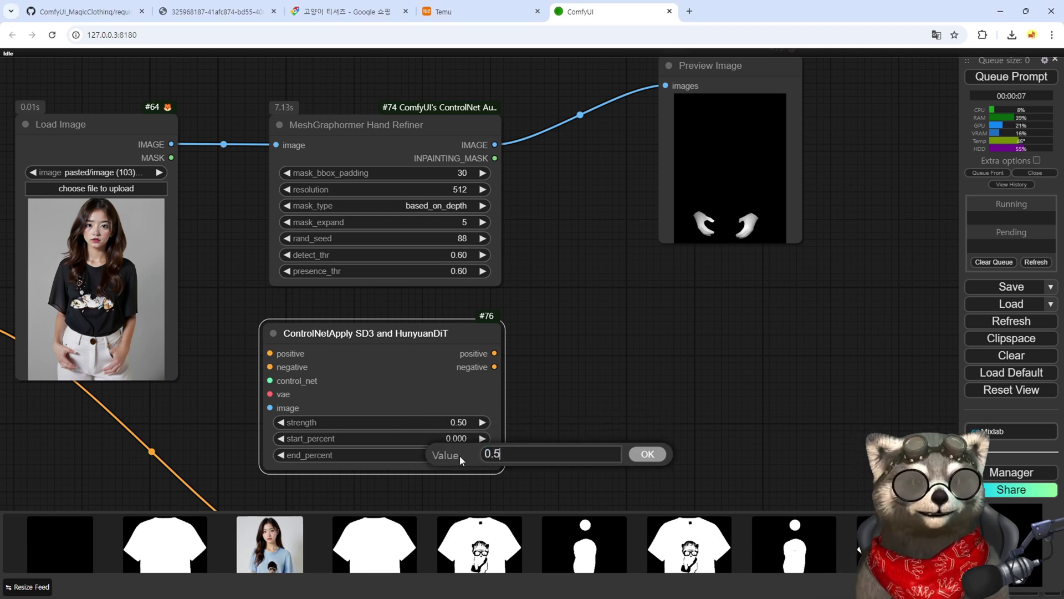
{"action": "key", "text": "Return"}
- Connect FluxGuidance to the ControlNetApply SD3 node's positive input and the red CLIP Text Encode node's CONDITIONING to its negative input
{"action": "left_click_drag", "start_coordinate": [95, 405], "coordinate": [275, 357]}
{"action": "scroll", "coordinate": [275, 357], "scroll_direction": "down", "scroll_amount": 2}
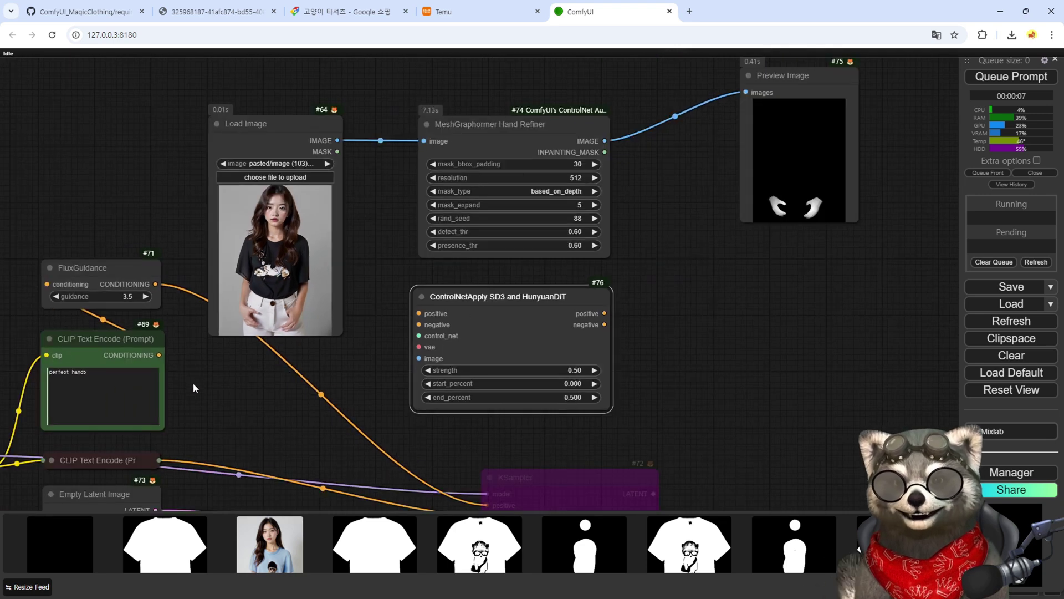
{"action": "left_click_drag", "start_coordinate": [187, 359], "coordinate": [201, 344]}
{"action": "left_click_drag", "start_coordinate": [169, 270], "coordinate": [433, 299]}
{"action": "left_click", "coordinate": [166, 449]}
{"action": "key", "text": "alt+c"}
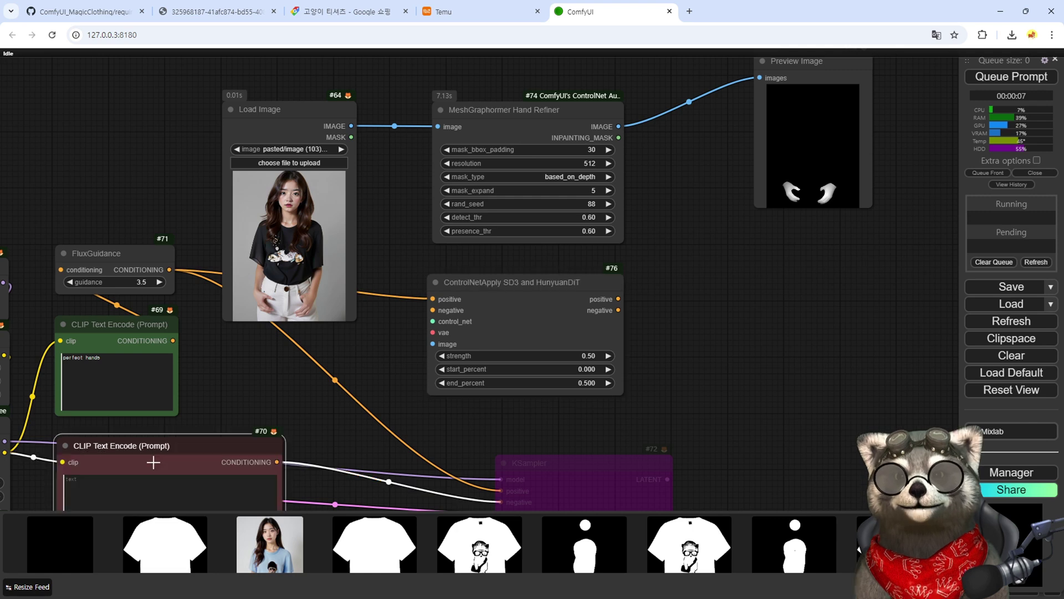
{"action": "left_click_drag", "start_coordinate": [272, 462], "coordinate": [433, 310]}
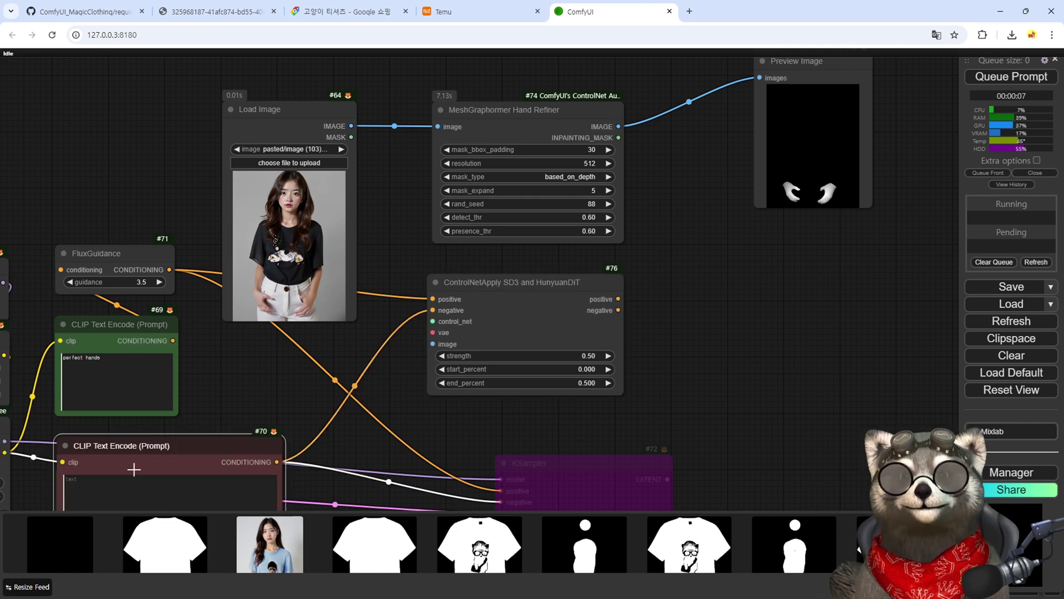
{"action": "left_click", "coordinate": [69, 445]}
- Feed the ControlNetApply SD3 node's vae input from the VAE loader and its image input from the hand refiner's IMAGE output
{"action": "left_click_drag", "start_coordinate": [108, 498], "coordinate": [283, 416]}
{"action": "left_click_drag", "start_coordinate": [179, 463], "coordinate": [608, 250]}
{"action": "left_click_drag", "start_coordinate": [582, 338], "coordinate": [314, 433]}
{"action": "left_click_drag", "start_coordinate": [450, 297], "coordinate": [486, 300]}
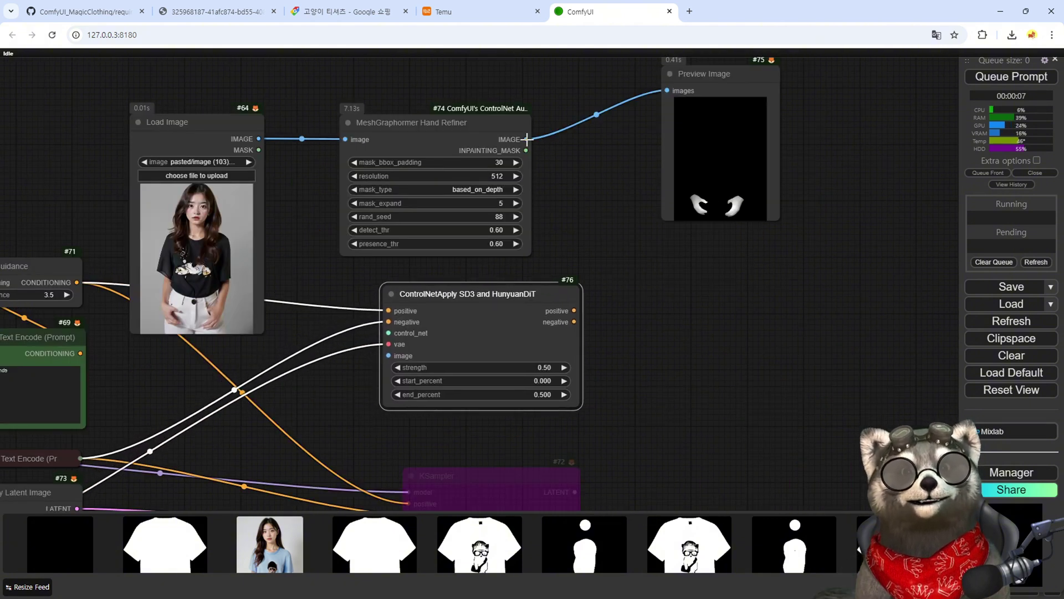
{"action": "left_click_drag", "start_coordinate": [527, 139], "coordinate": [389, 355]}
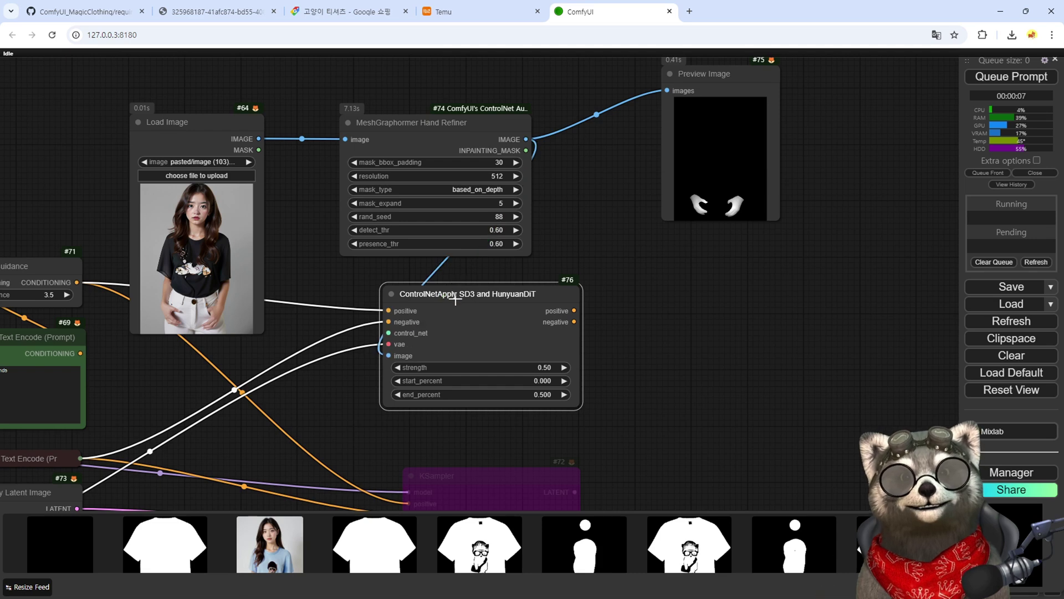
{"action": "left_click_drag", "start_coordinate": [455, 299], "coordinate": [436, 298]}
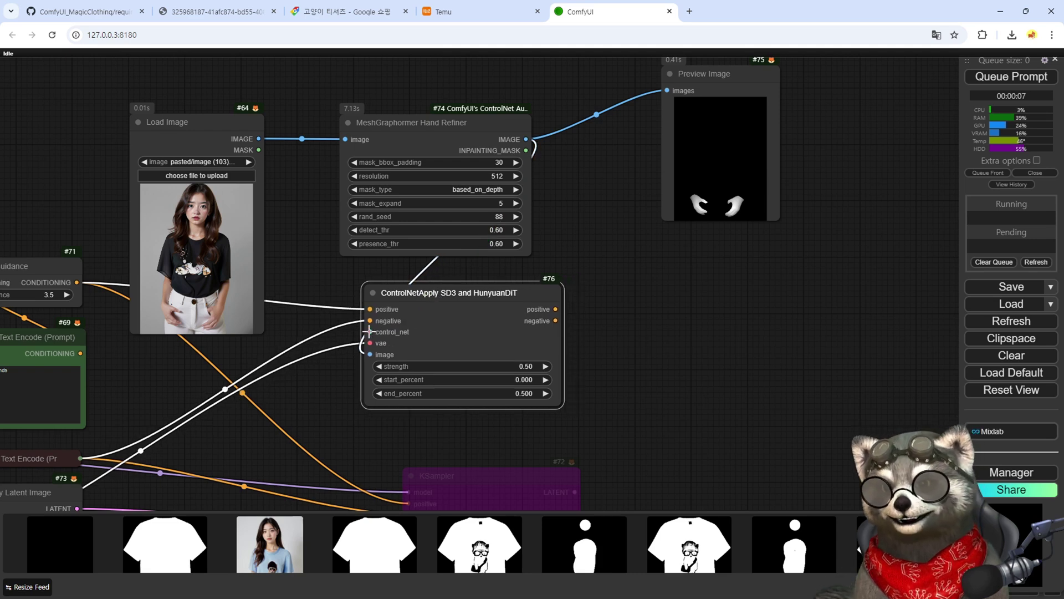
- Move the KSampler aside and attach a Load ControlNet Model node to the control_net input, choosing a FLUX\FLUX1-dev ControlNet model
{"action": "left_click_drag", "start_coordinate": [691, 389], "coordinate": [735, 285]}
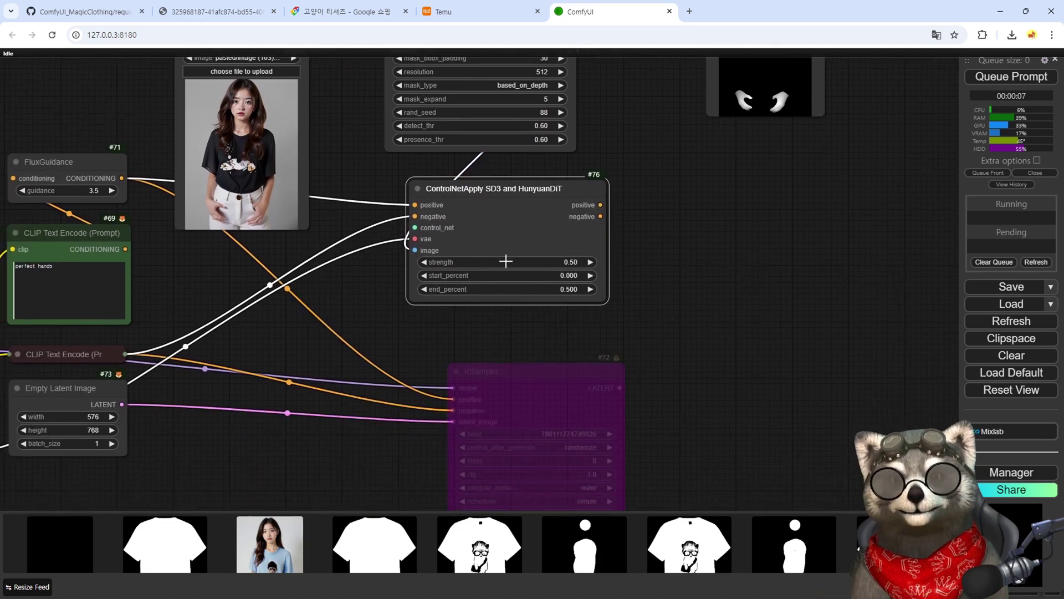
{"action": "left_click_drag", "start_coordinate": [482, 372], "coordinate": [203, 443]}
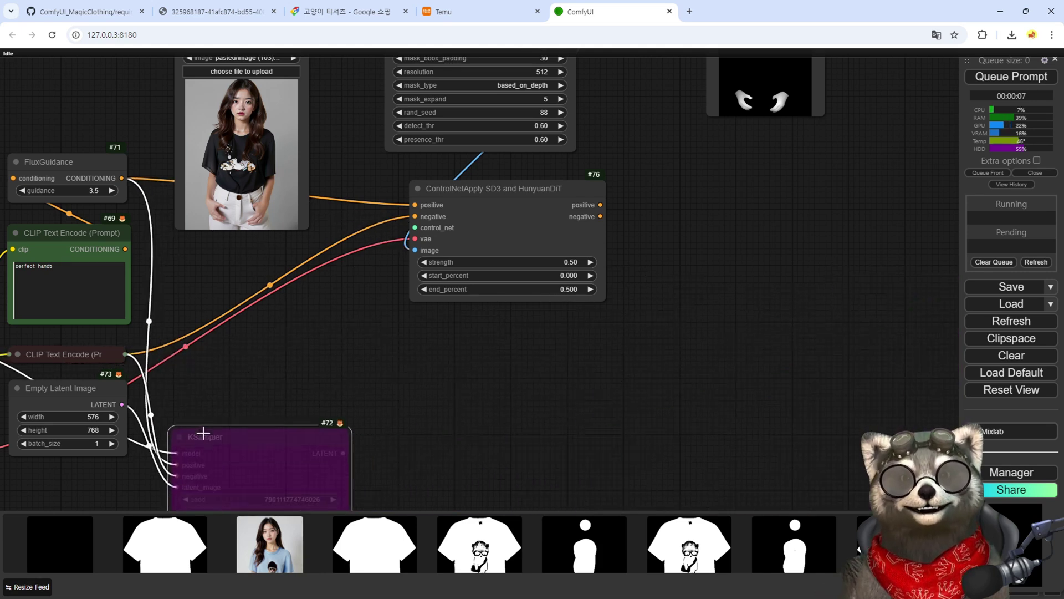
{"action": "left_click_drag", "start_coordinate": [414, 227], "coordinate": [391, 333]}
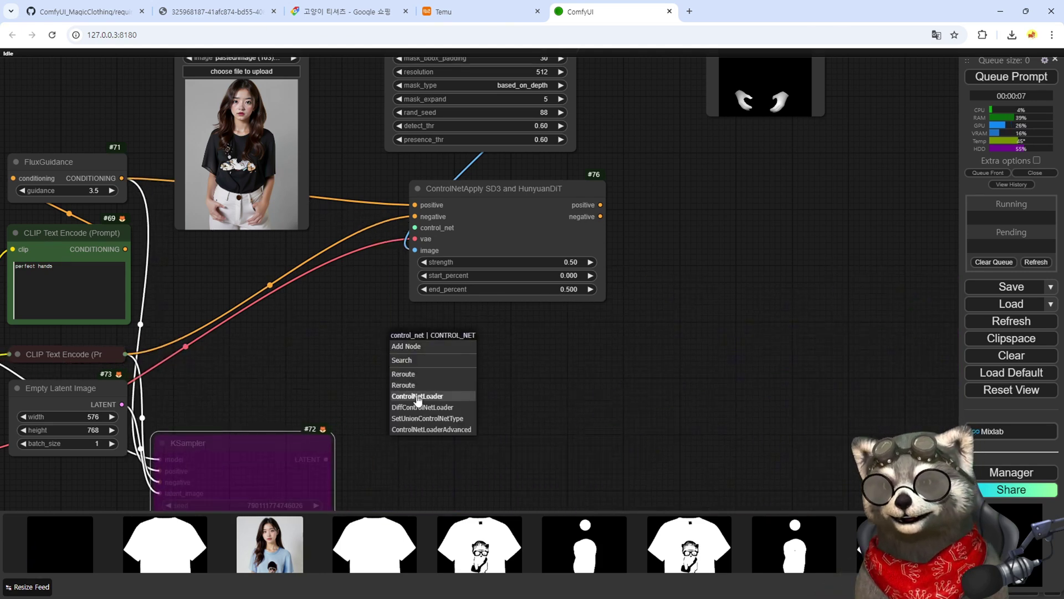
{"action": "type", "text": "load con"}
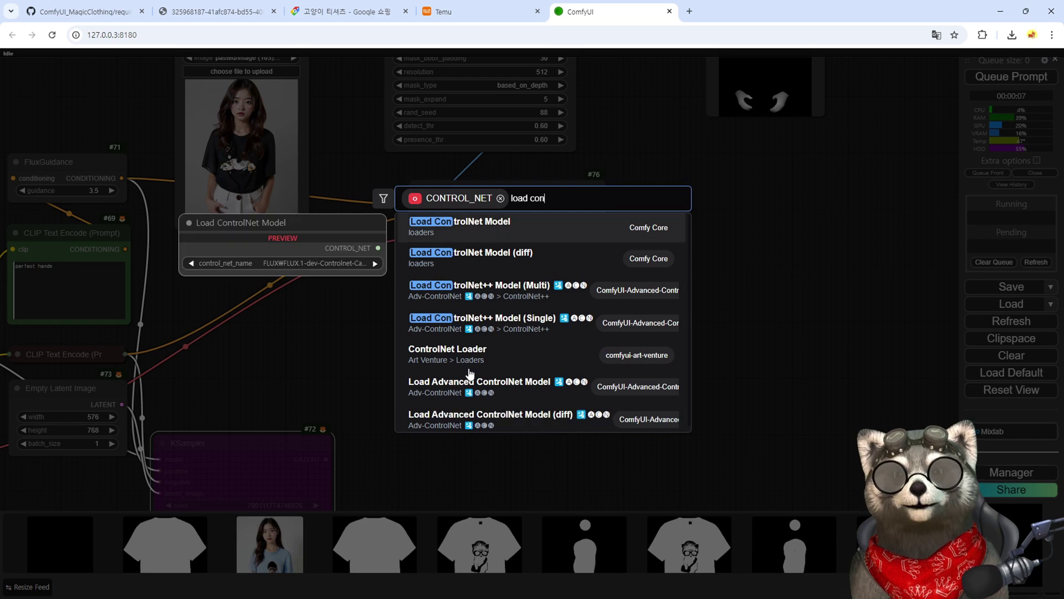
{"action": "key", "text": "Return"}
{"action": "left_click_drag", "start_coordinate": [489, 349], "coordinate": [324, 349]}
{"action": "left_click", "coordinate": [344, 377]}
{"action": "left_click", "coordinate": [427, 83]}
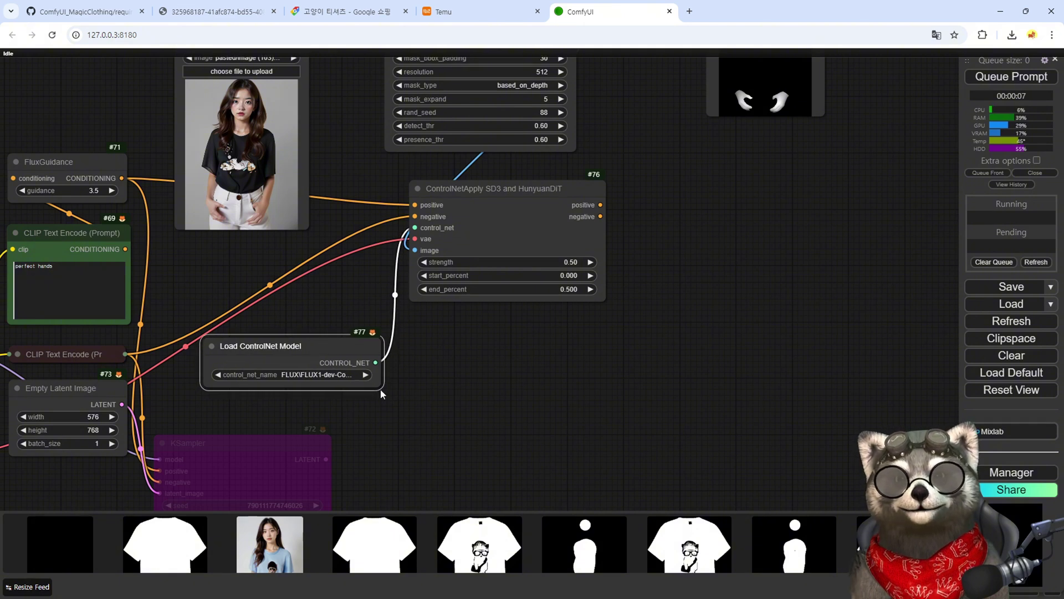
{"action": "left_click_drag", "start_coordinate": [381, 391], "coordinate": [379, 389]}
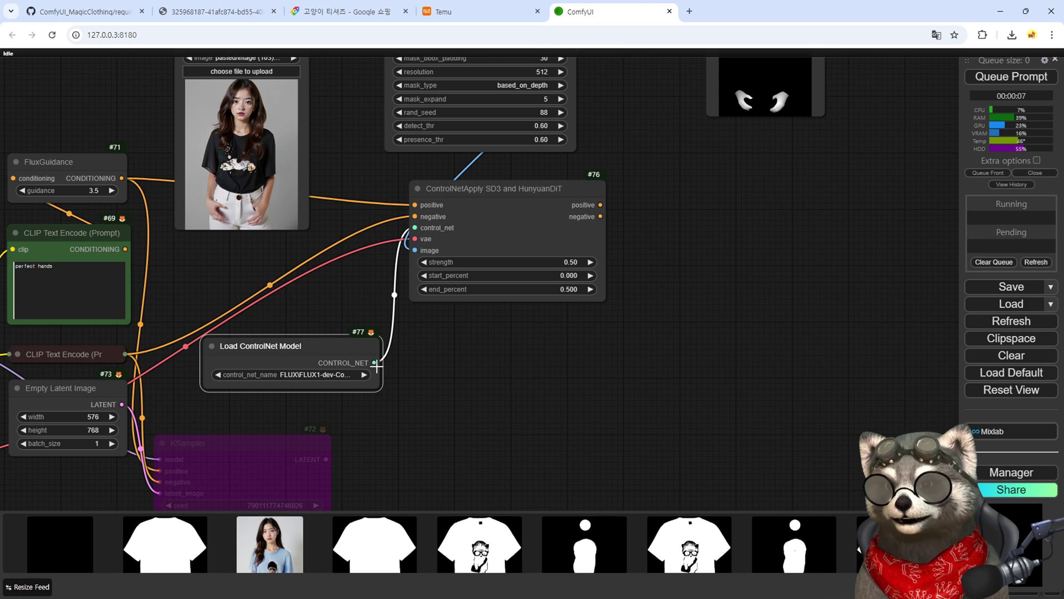
- Insert a SetUnionControlNetType node set to depth between Load ControlNet Model and the ControlNetApply SD3 node's control_net input
{"action": "left_click_drag", "start_coordinate": [375, 362], "coordinate": [406, 366]}
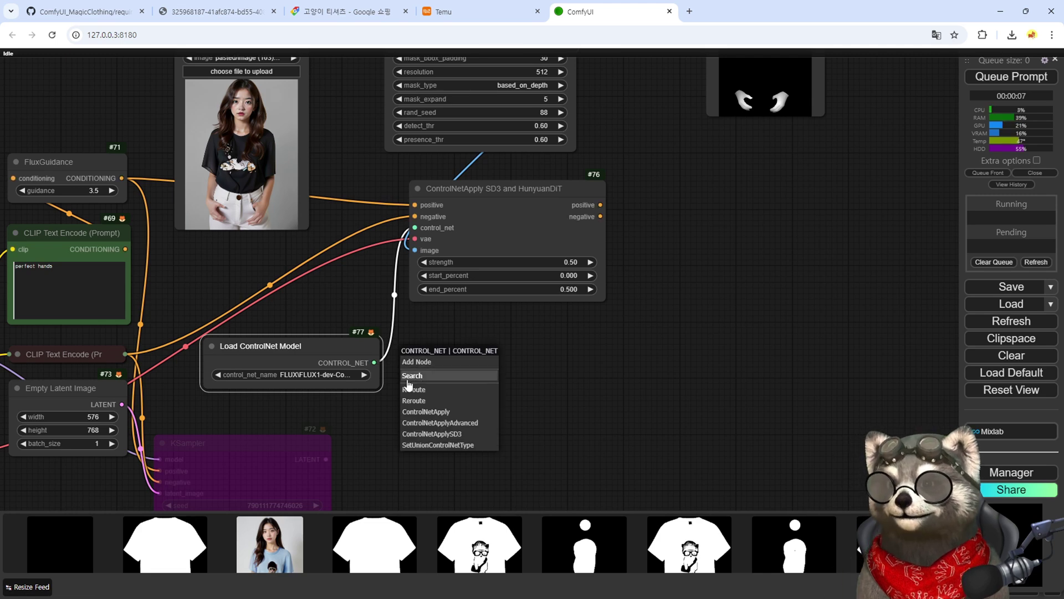
{"action": "left_click", "coordinate": [417, 445]}
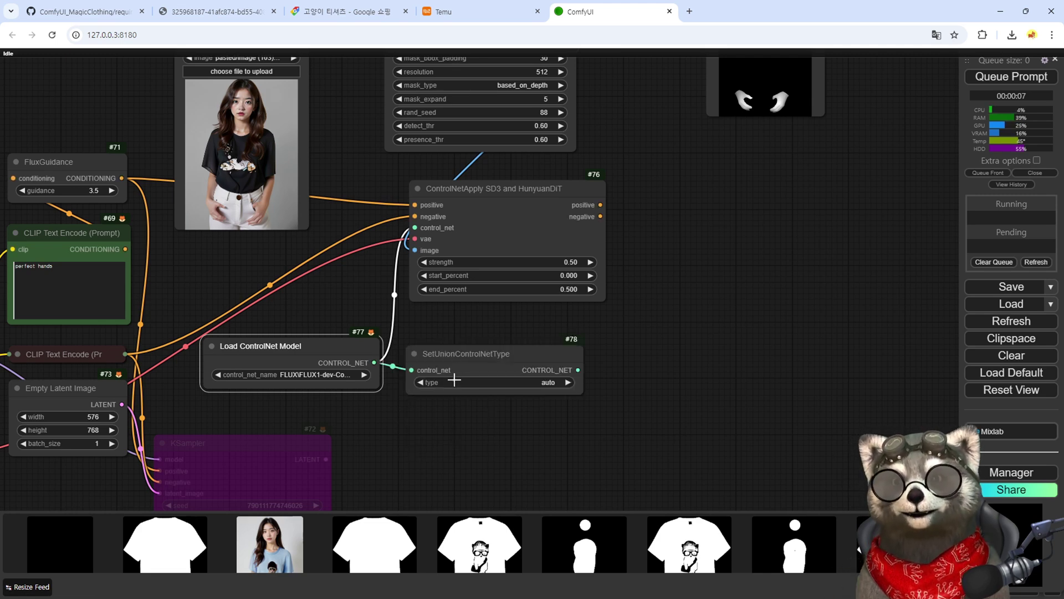
{"action": "left_click", "coordinate": [553, 373]}
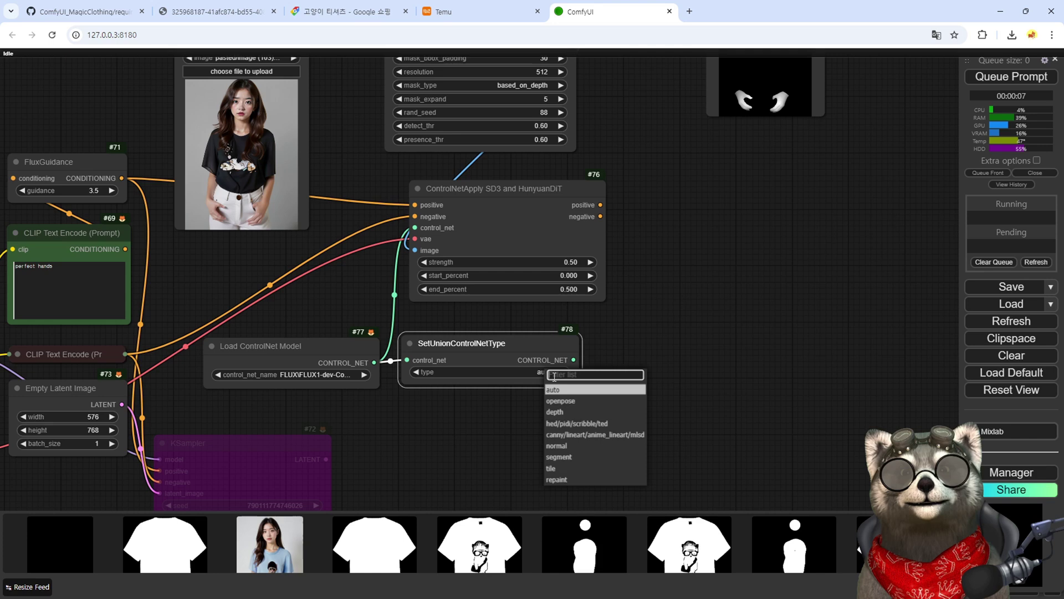
{"action": "left_click", "coordinate": [559, 412]}
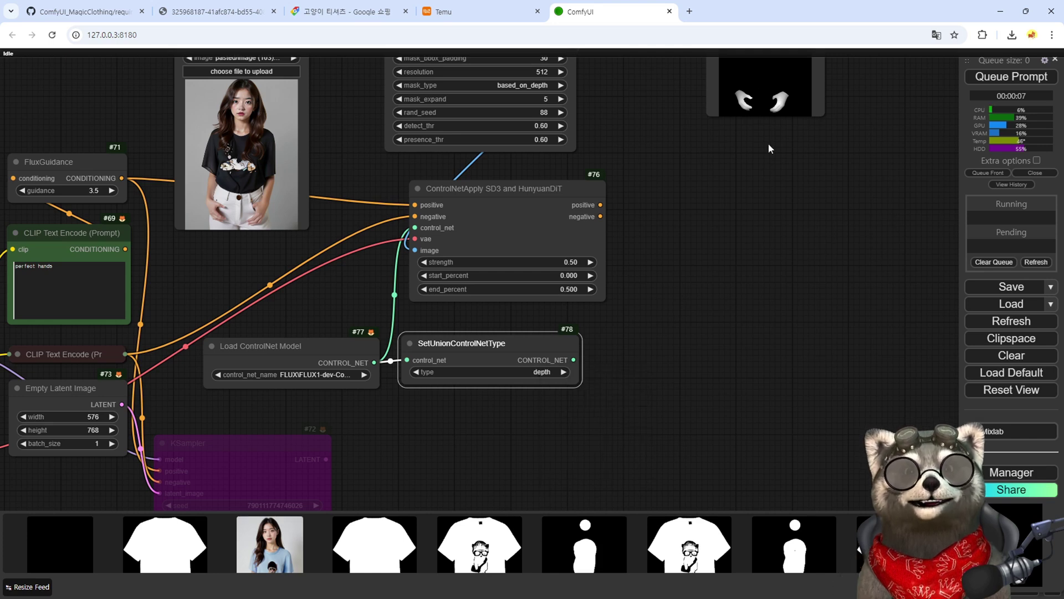
{"action": "left_click_drag", "start_coordinate": [573, 359], "coordinate": [416, 228]}
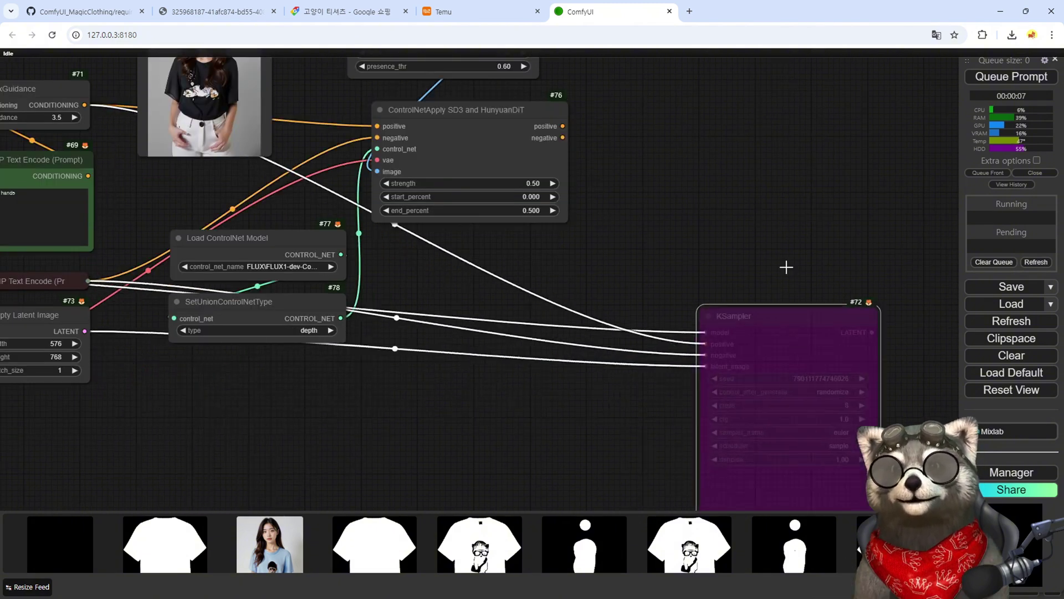
- Place the KSampler beside the ControlNetApply SD3 node and connect that node's positive and negative outputs to it
{"action": "left_click_drag", "start_coordinate": [784, 266], "coordinate": [782, 149]}
{"action": "left_click_drag", "start_coordinate": [563, 126], "coordinate": [720, 172]}
{"action": "left_click_drag", "start_coordinate": [563, 138], "coordinate": [720, 182]}
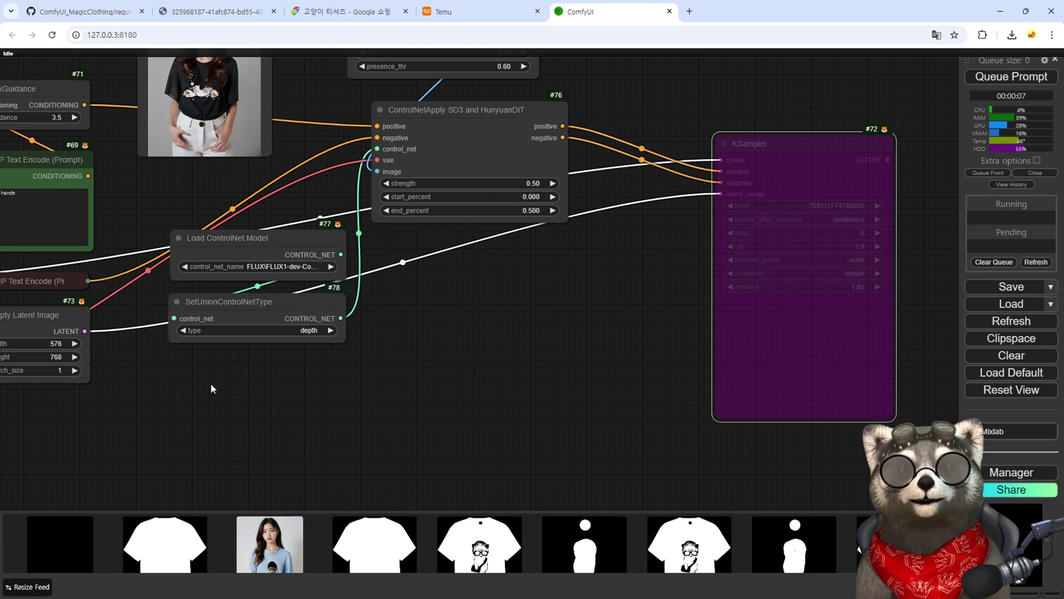
- Add a Differential Diffusion node below the ControlNetApply SD3 and HunyuanDiT node
{"action": "left_click_drag", "start_coordinate": [210, 384], "coordinate": [326, 388]}
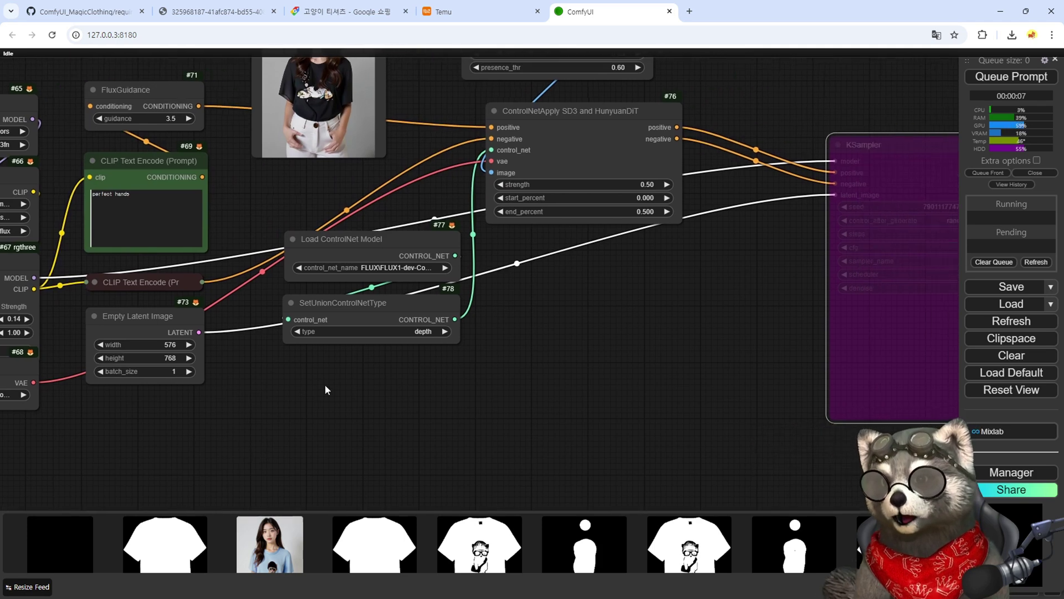
{"action": "left_click_drag", "start_coordinate": [703, 254], "coordinate": [516, 379]}
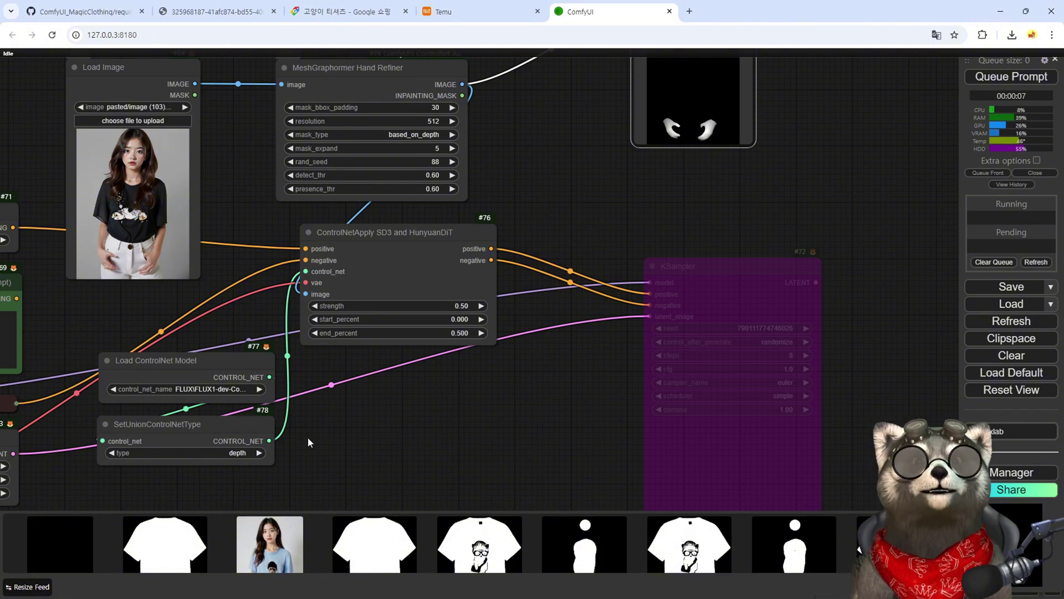
{"action": "double_click", "coordinate": [460, 392]}
{"action": "type", "text": "diff"}
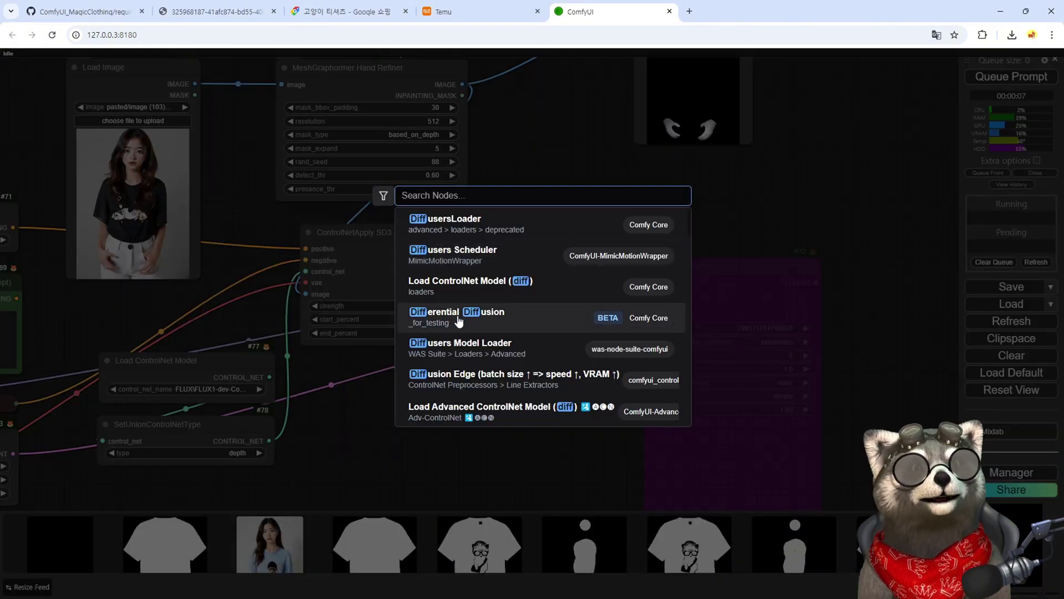
{"action": "key", "text": "Return"}
{"action": "left_click_drag", "start_coordinate": [510, 383], "coordinate": [440, 385]}
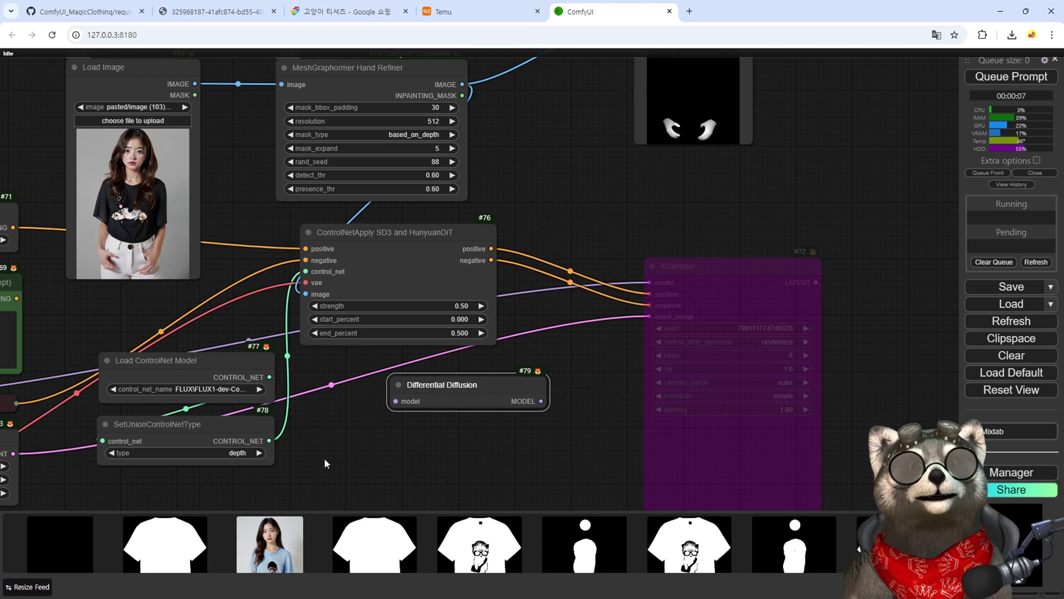
- Route the rgthree loader's MODEL output through Differential Diffusion to the KSampler's model input, and align the node under ControlNetApply SD3
{"action": "left_click_drag", "start_coordinate": [325, 458], "coordinate": [484, 395]}
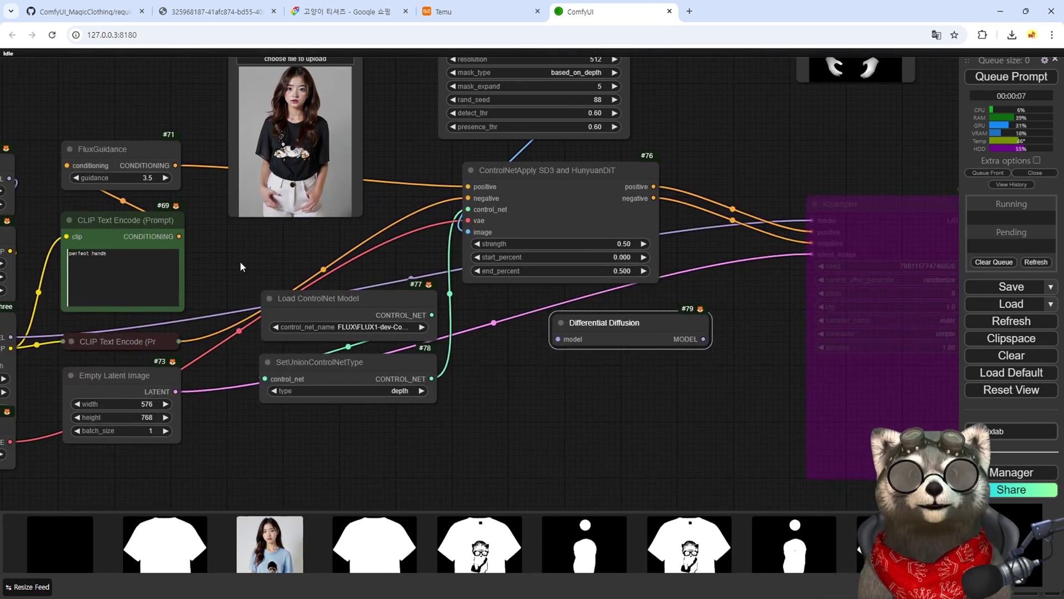
{"action": "left_click_drag", "start_coordinate": [240, 261], "coordinate": [318, 257]}
{"action": "left_click_drag", "start_coordinate": [88, 332], "coordinate": [635, 334]}
{"action": "left_click_drag", "start_coordinate": [721, 422], "coordinate": [497, 460]}
{"action": "left_click_drag", "start_coordinate": [558, 372], "coordinate": [662, 254]}
{"action": "left_click_drag", "start_coordinate": [531, 356], "coordinate": [442, 339]}
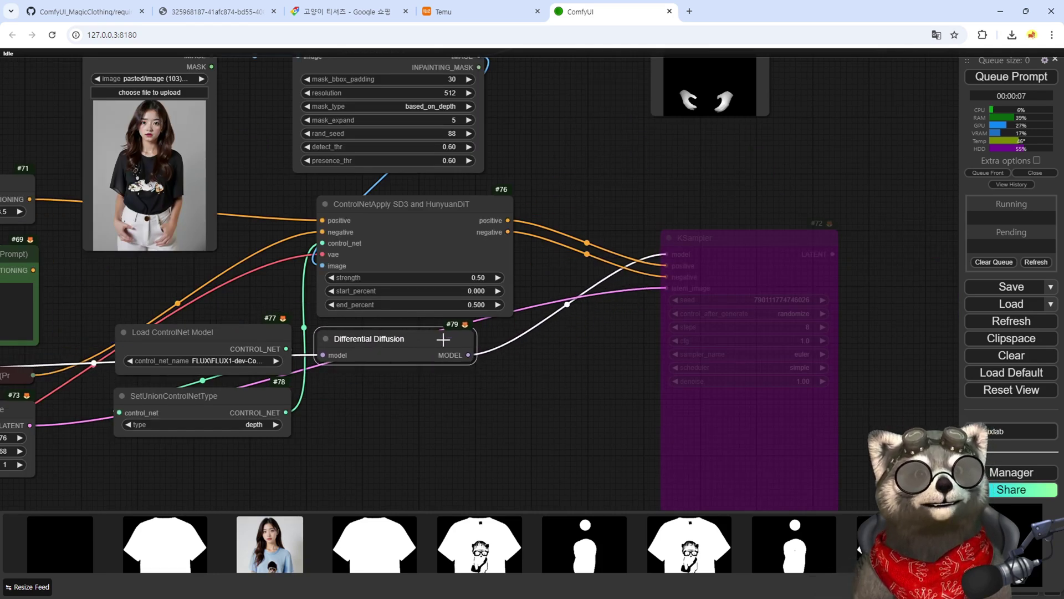
- Add a VAE Encode node fed by the Load Image node's IMAGE output and connect the VAE loader to its vae input
{"action": "left_click_drag", "start_coordinate": [660, 289], "coordinate": [657, 288]}
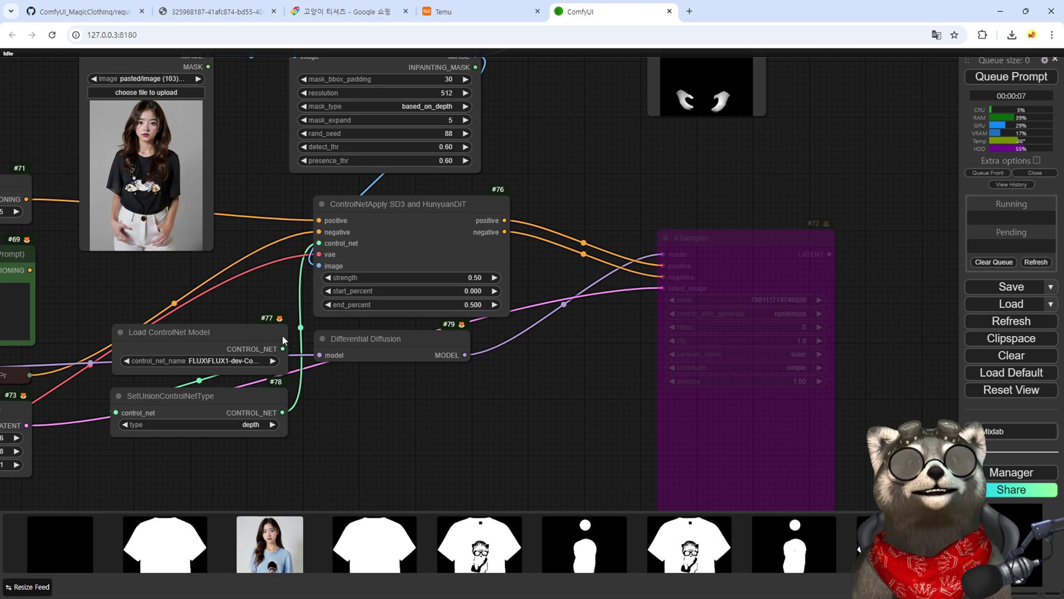
{"action": "left_click_drag", "start_coordinate": [158, 121], "coordinate": [164, 158]}
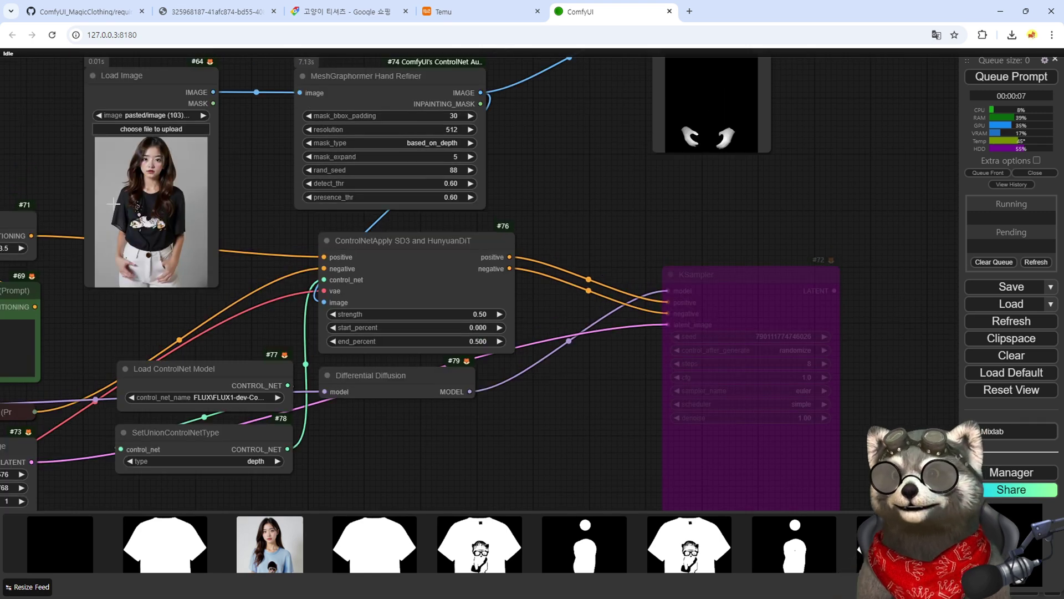
{"action": "left_click_drag", "start_coordinate": [220, 91], "coordinate": [331, 446]}
{"action": "left_click", "coordinate": [346, 504]}
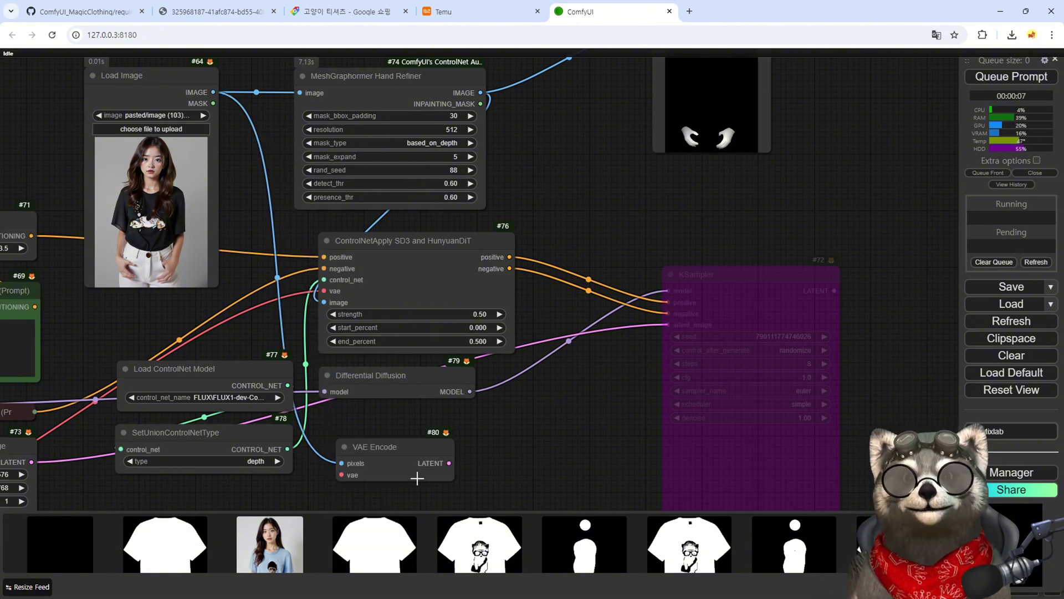
{"action": "left_click_drag", "start_coordinate": [615, 350], "coordinate": [597, 284]}
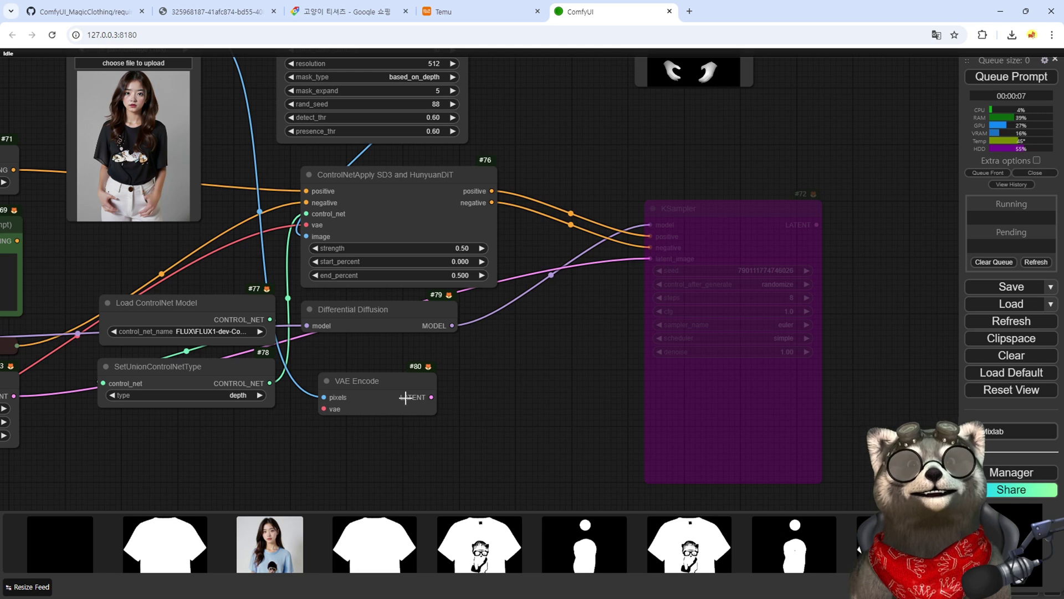
{"action": "left_click_drag", "start_coordinate": [131, 457], "coordinate": [284, 440]}
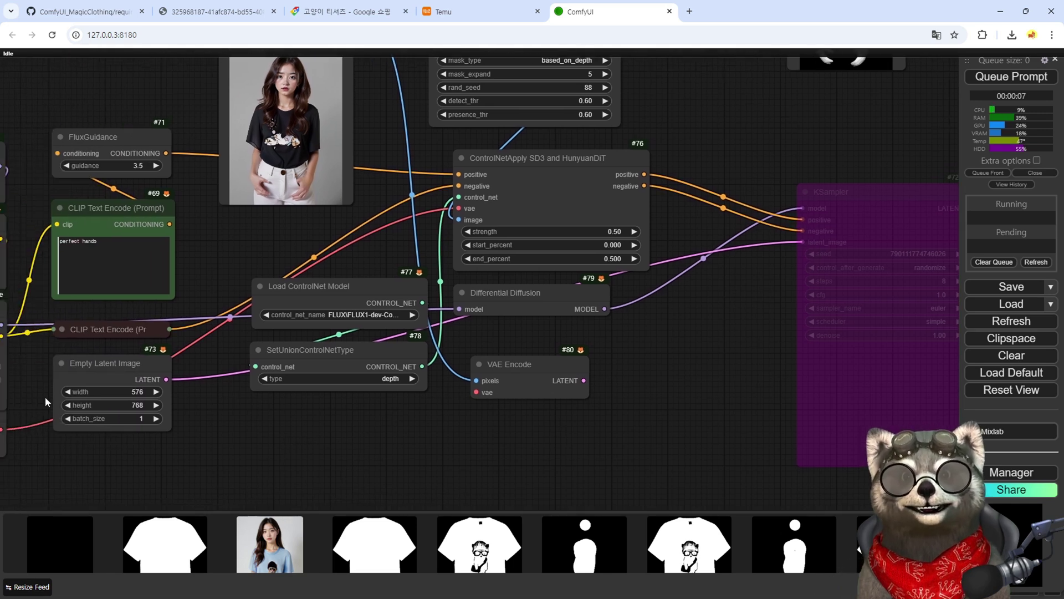
{"action": "left_click_drag", "start_coordinate": [44, 397], "coordinate": [88, 383]}
{"action": "left_click_drag", "start_coordinate": [56, 420], "coordinate": [531, 382]}
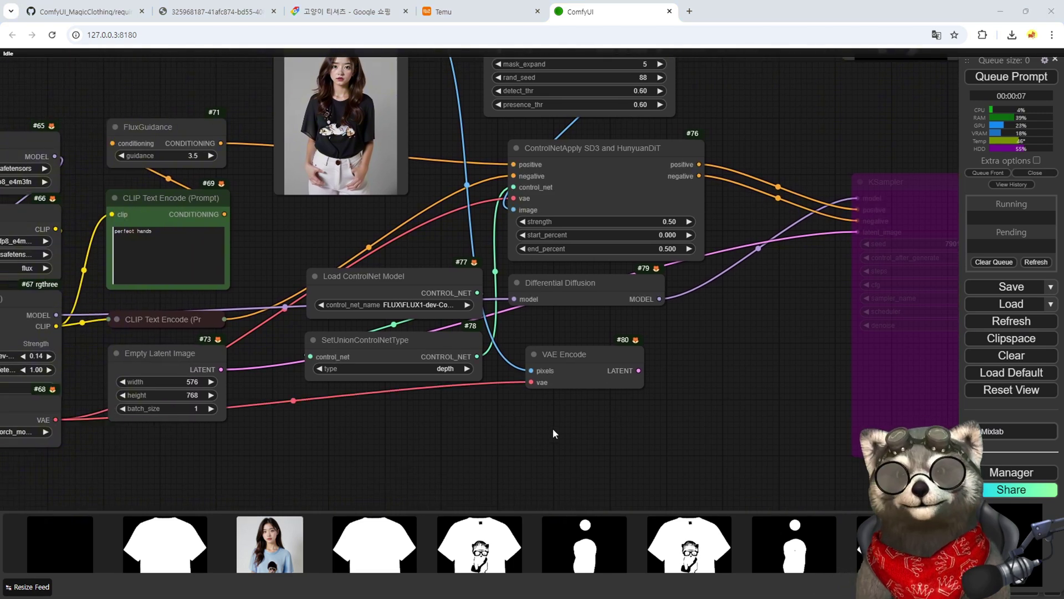
{"action": "left_click_drag", "start_coordinate": [553, 433], "coordinate": [310, 398]}
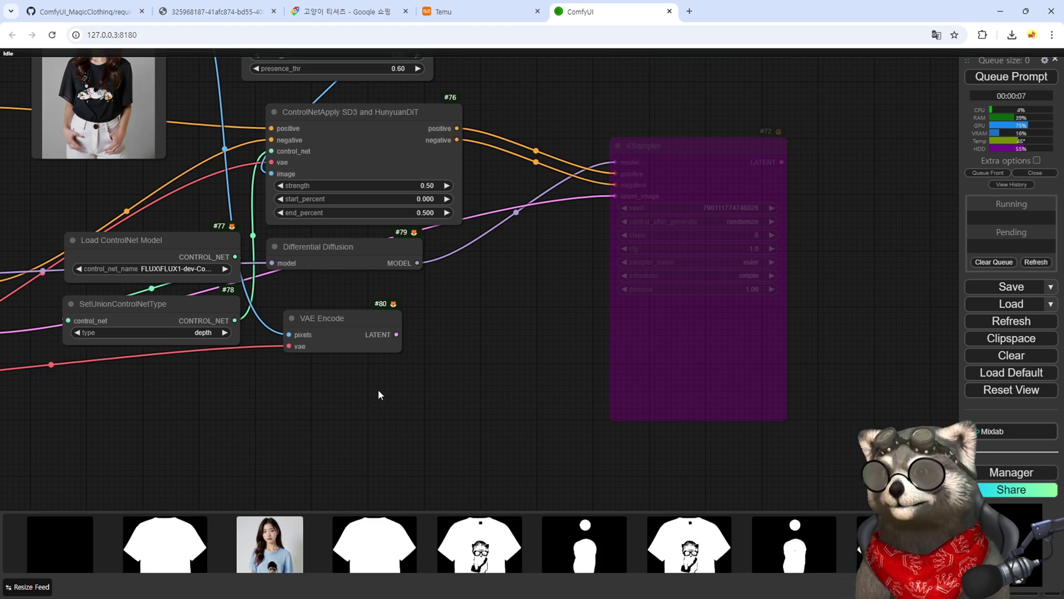
- Add a Set Latent Noise Mask node beside the VAE Encode node and connect VAE Encode's LATENT output to its samples input
{"action": "double_click", "coordinate": [378, 390]}
{"action": "type", "text": "Set lat"}
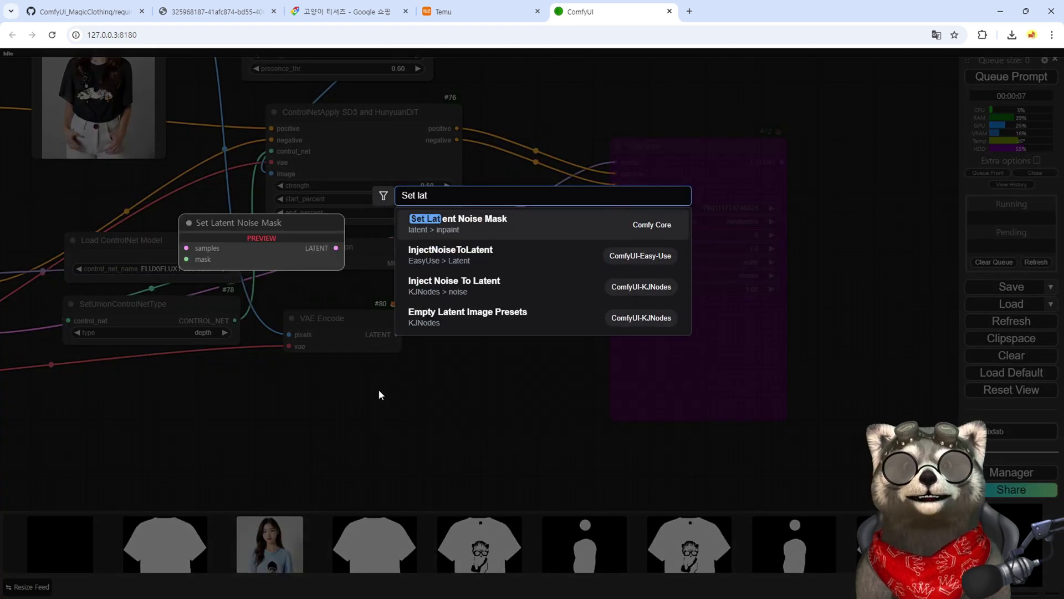
{"action": "type", "text": "ent"}
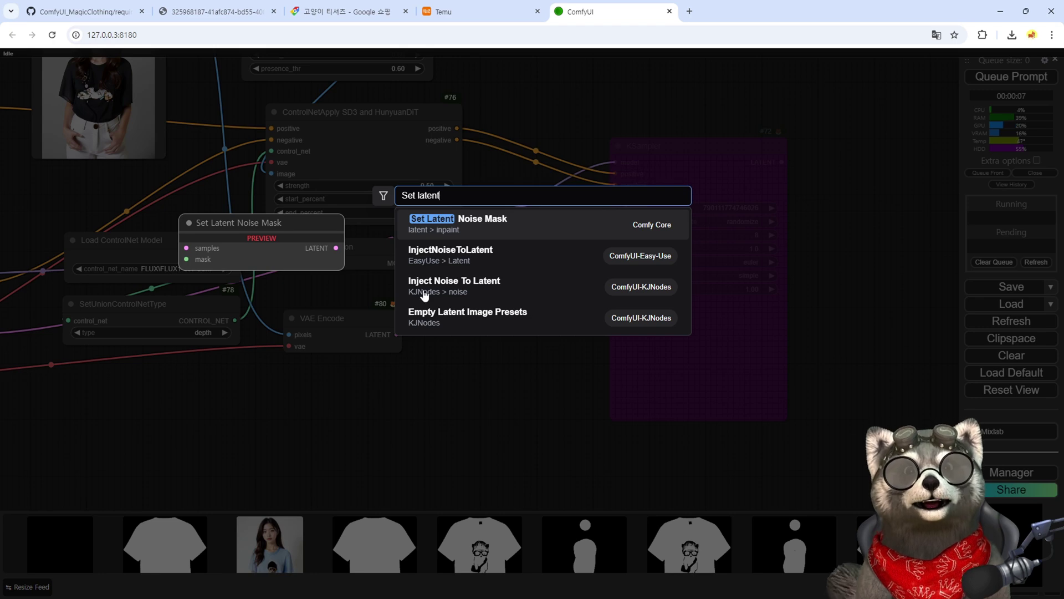
{"action": "left_click", "coordinate": [472, 225]}
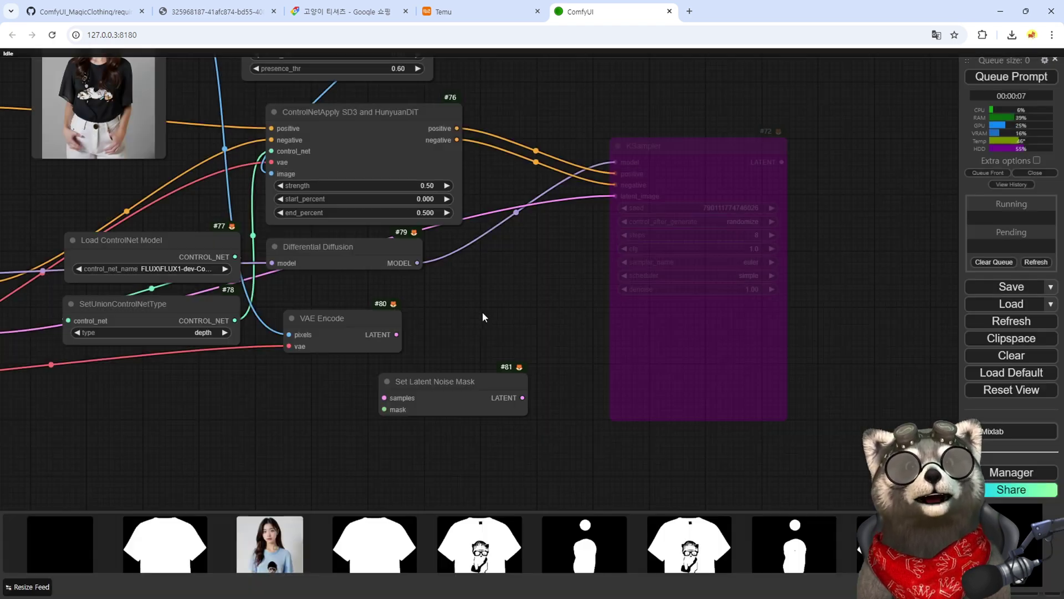
{"action": "left_click_drag", "start_coordinate": [446, 381], "coordinate": [462, 372]}
{"action": "left_click_drag", "start_coordinate": [396, 334], "coordinate": [471, 315]}
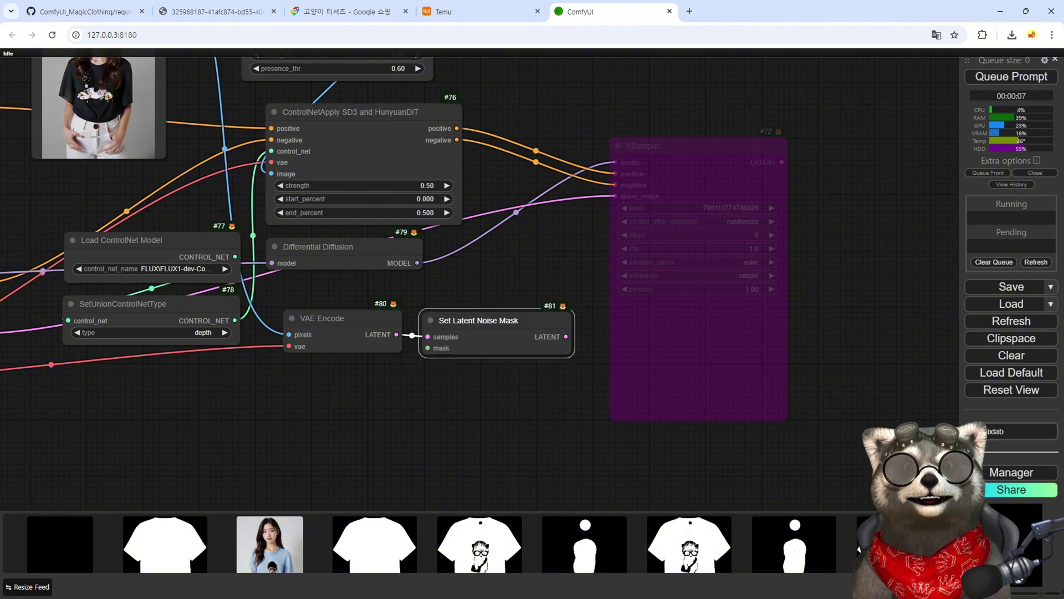
- Move the hand depth Preview Image node aside and add a Convert Mask to Image node fed by the MeshGraphormer INPAINTING_MASK output
{"action": "scroll", "coordinate": [437, 238], "scroll_direction": "down", "scroll_amount": 4}
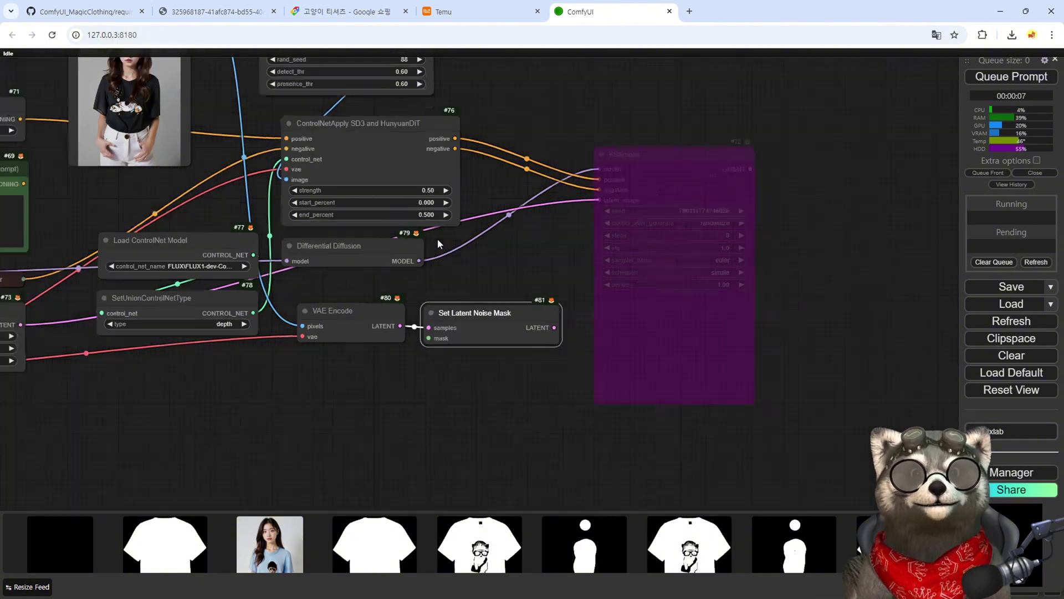
{"action": "left_click_drag", "start_coordinate": [398, 143], "coordinate": [476, 191]}
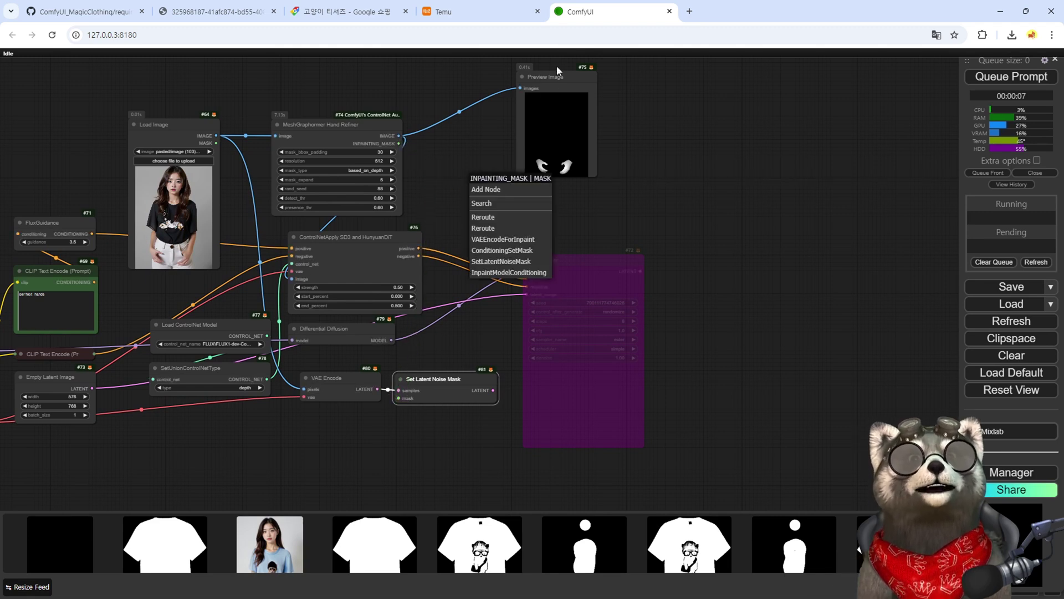
{"action": "left_click_drag", "start_coordinate": [555, 77], "coordinate": [623, 68]}
{"action": "left_click_drag", "start_coordinate": [399, 143], "coordinate": [413, 148]}
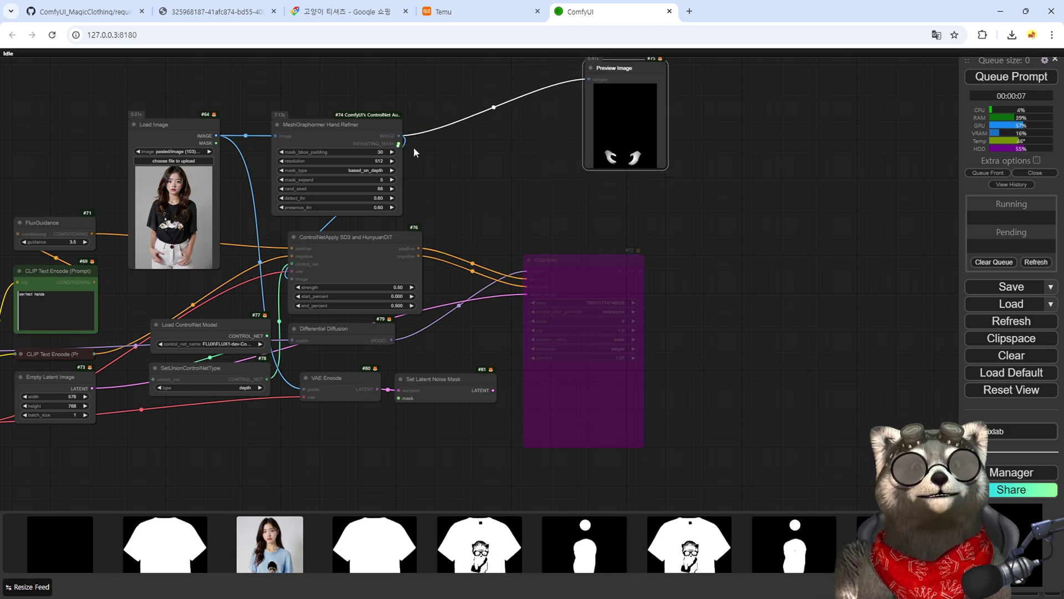
{"action": "left_click_drag", "start_coordinate": [468, 169], "coordinate": [469, 155]}
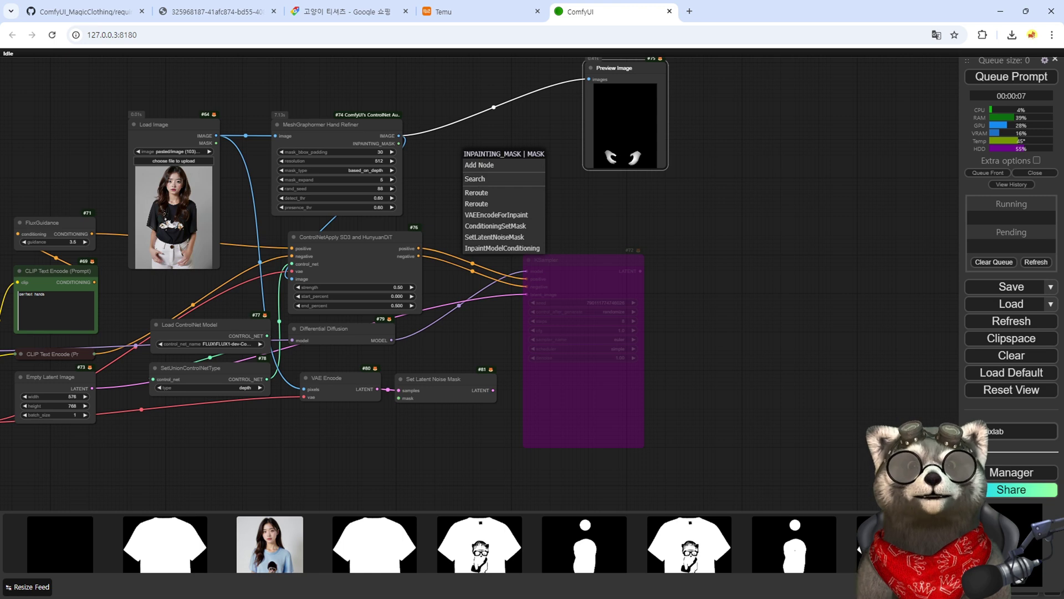
{"action": "left_click", "coordinate": [494, 177]}
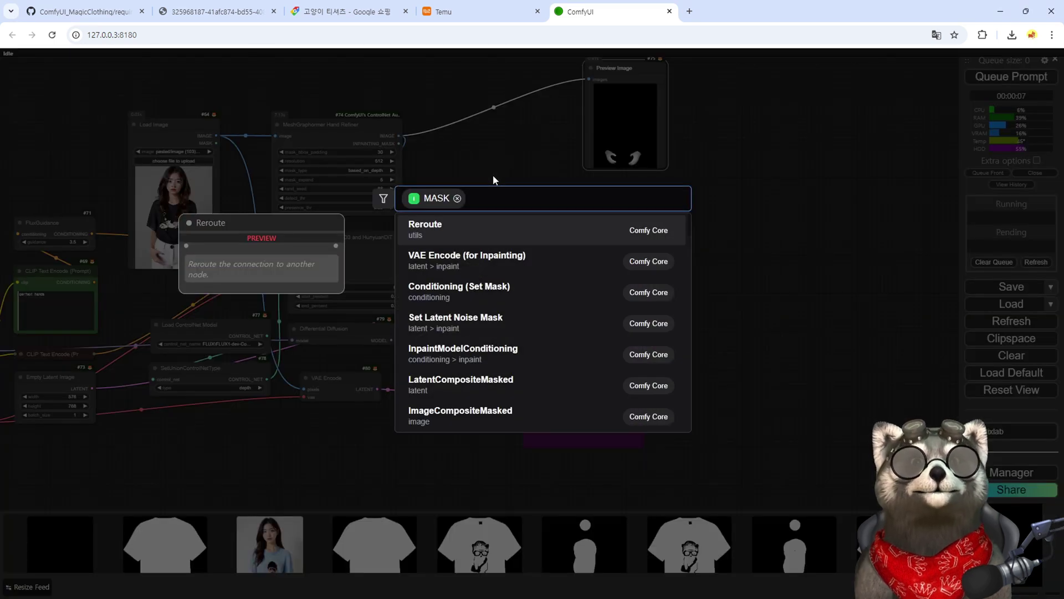
{"action": "type", "text": "convert"}
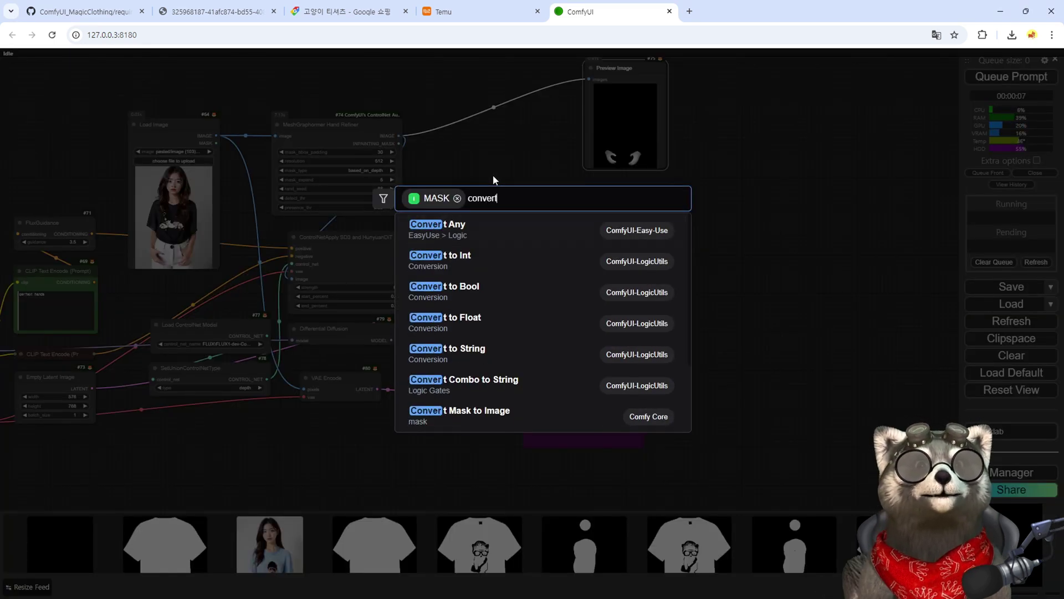
{"action": "type", "text": " mas"}
{"action": "key", "text": "Return"}
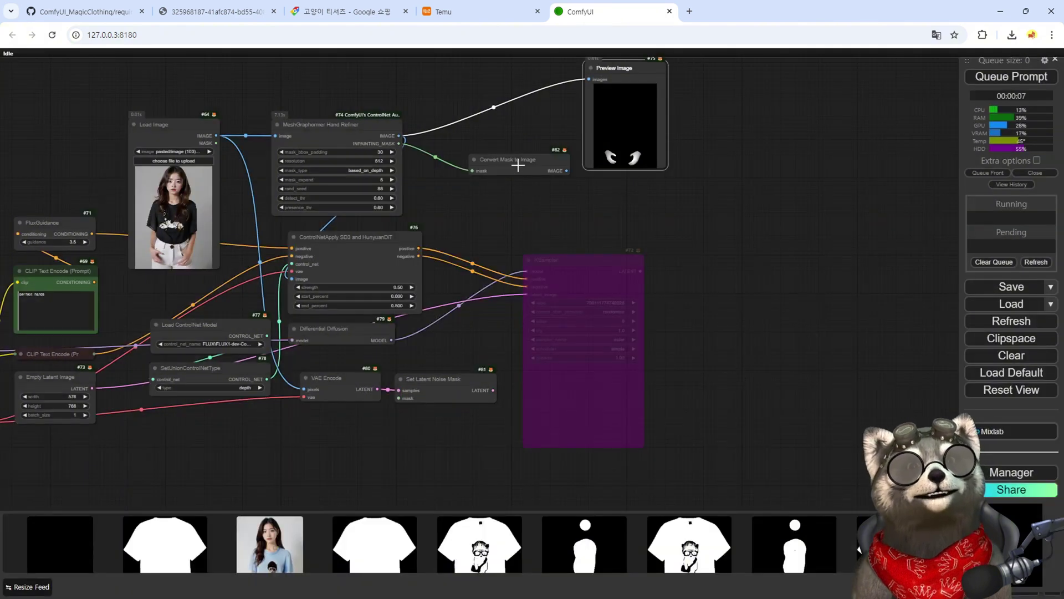
- Attach a Preview Image node to the Convert Mask to Image output and run the workflow to check the hand mask
{"action": "left_click_drag", "start_coordinate": [535, 179], "coordinate": [620, 167]}
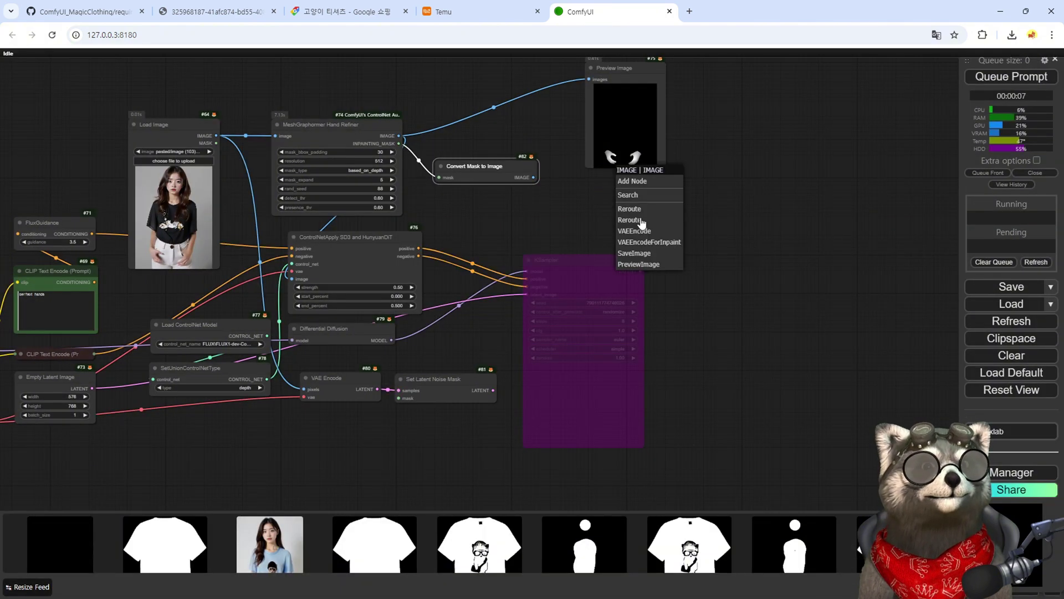
{"action": "left_click", "coordinate": [644, 261]}
{"action": "key", "text": "ctrl+Return"}
{"action": "scroll", "coordinate": [655, 175], "scroll_direction": "up", "scroll_amount": 10}
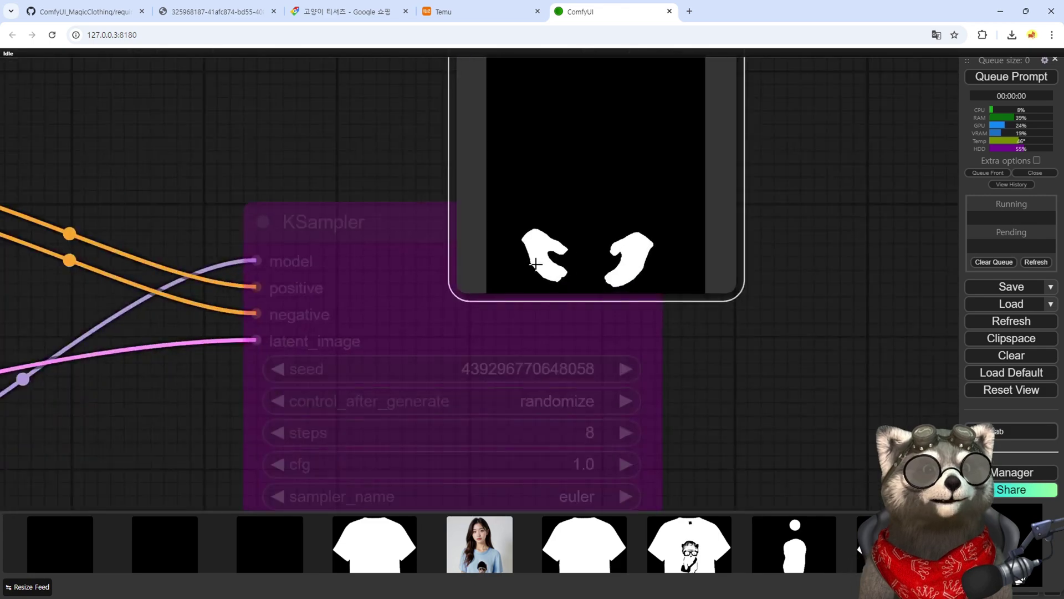
{"action": "scroll", "coordinate": [559, 277], "scroll_direction": "down", "scroll_amount": 10}
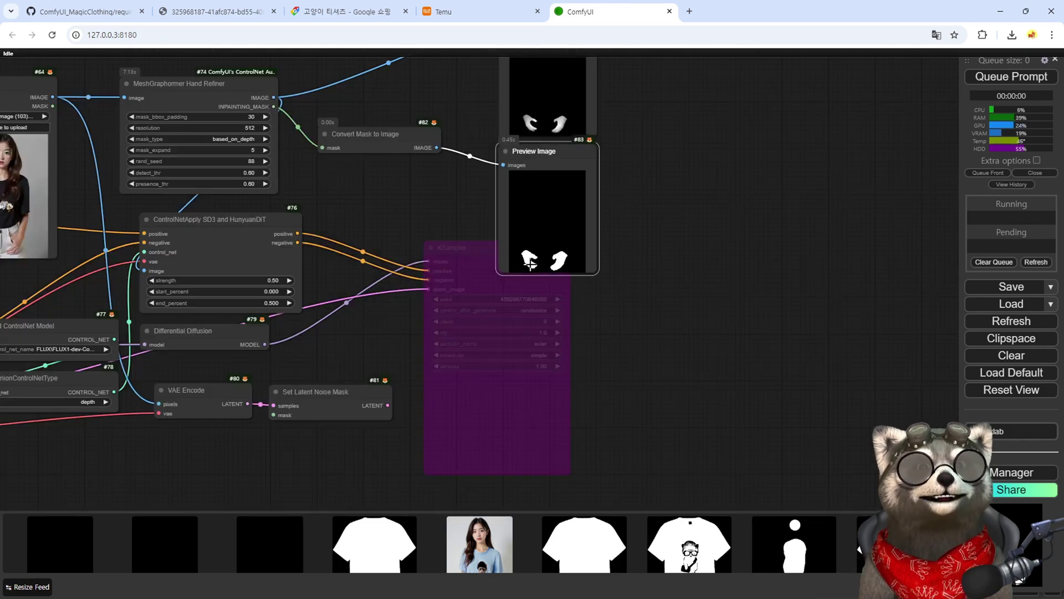
- Make room around the mask nodes and add a Gaussian Blur Mask node fed by the MeshGraphormer INPAINTING_MASK output
{"action": "left_click_drag", "start_coordinate": [552, 157], "coordinate": [664, 143]}
{"action": "left_click_drag", "start_coordinate": [394, 188], "coordinate": [460, 207]}
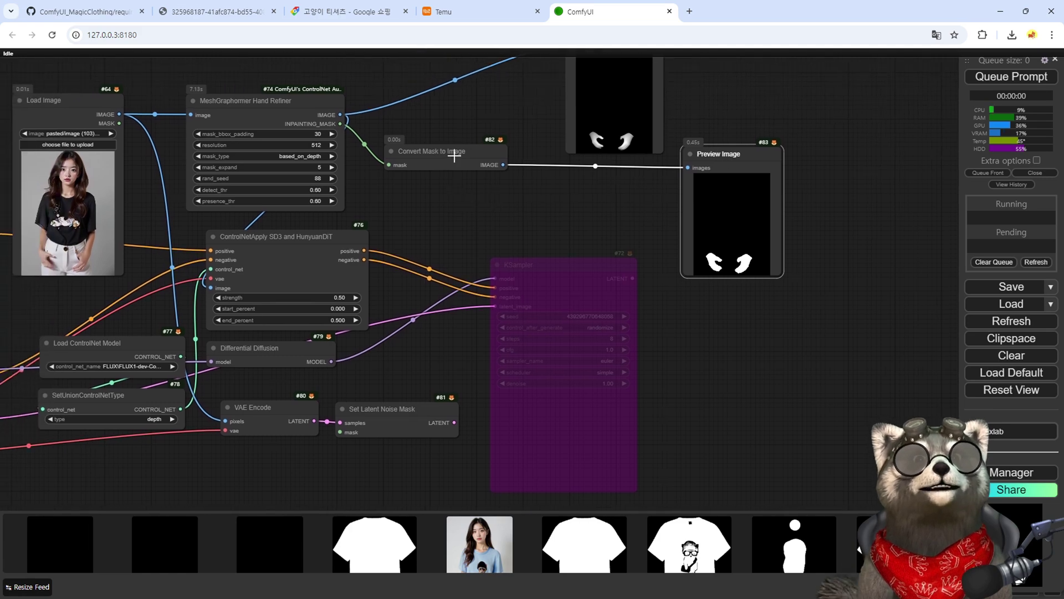
{"action": "left_click_drag", "start_coordinate": [399, 152], "coordinate": [470, 156]}
{"action": "left_click_drag", "start_coordinate": [341, 123], "coordinate": [377, 161]}
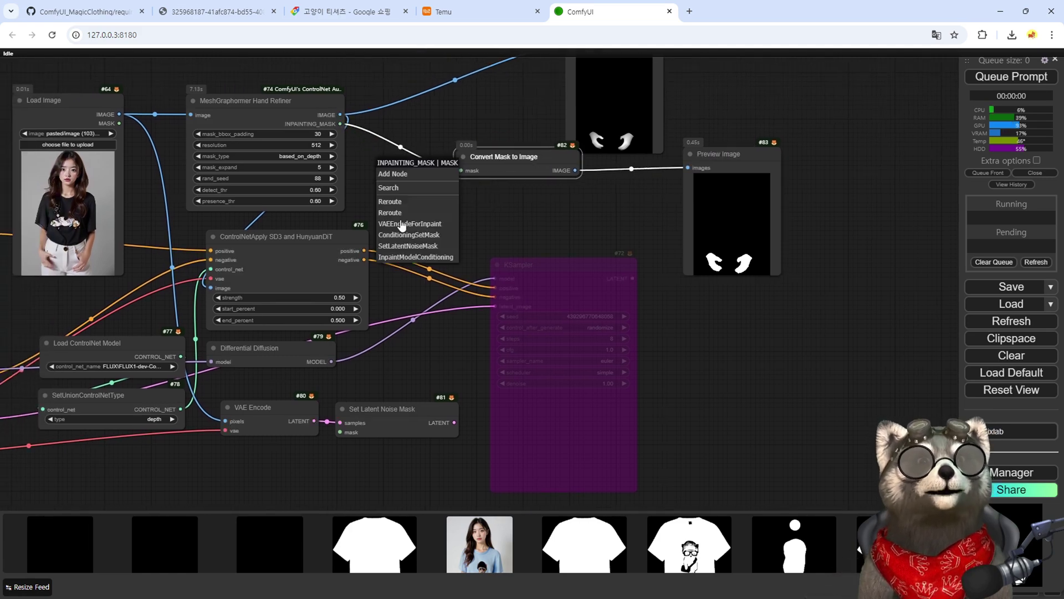
{"action": "type", "text": "blur"}
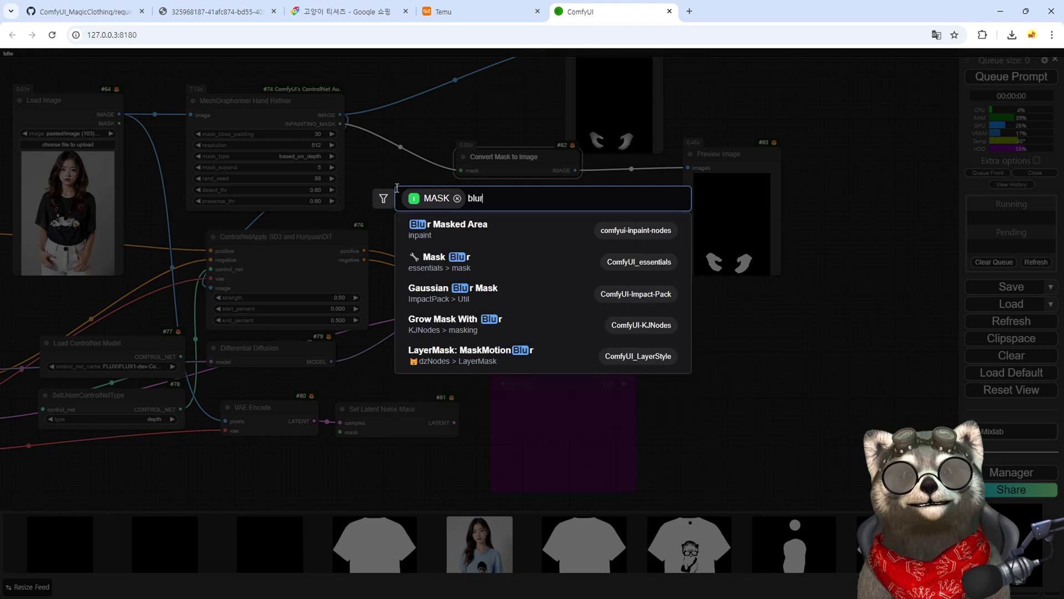
{"action": "left_click", "coordinate": [443, 296]}
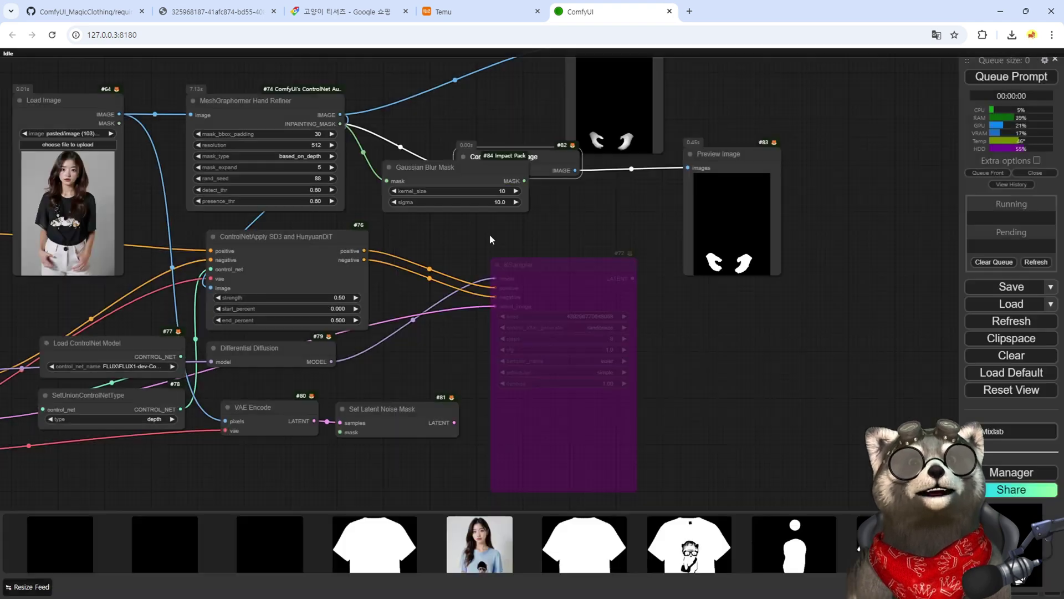
- Set the Gaussian Blur Mask node's kernel_size to 20 and sigma to 20.0
{"action": "left_click", "coordinate": [499, 193]}
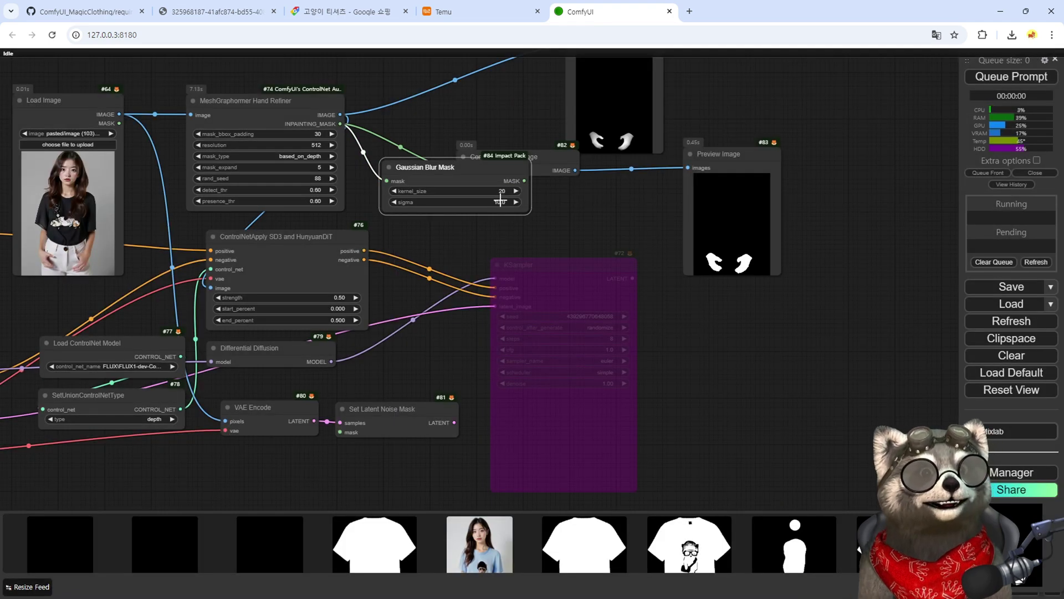
{"action": "left_click", "coordinate": [500, 198]}
{"action": "key", "text": "Return"}
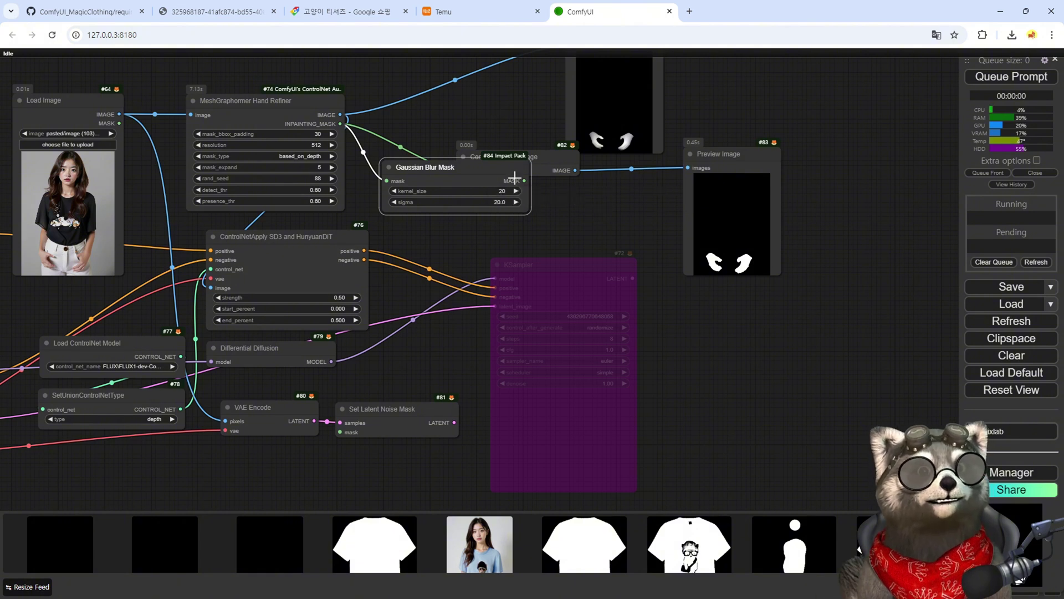
- Route the Gaussian Blur Mask output into Convert Mask to Image, then run the workflow and examine the blurred mask preview
{"action": "left_click_drag", "start_coordinate": [535, 158], "coordinate": [637, 182]}
{"action": "left_click_drag", "start_coordinate": [524, 181], "coordinate": [562, 194]}
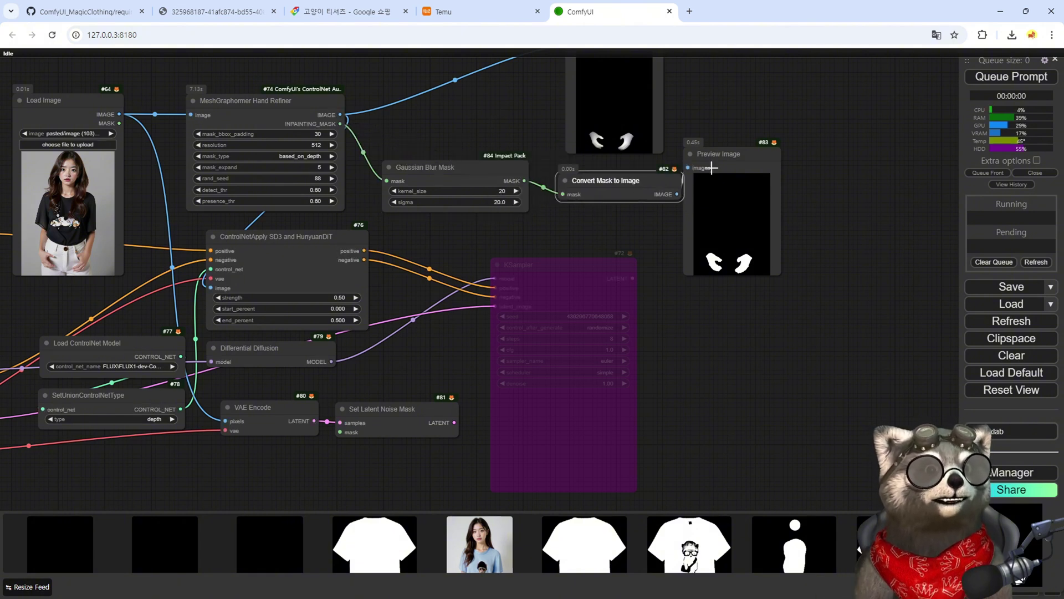
{"action": "left_click", "coordinate": [702, 158]}
{"action": "scroll", "coordinate": [720, 261], "scroll_direction": "up", "scroll_amount": 10}
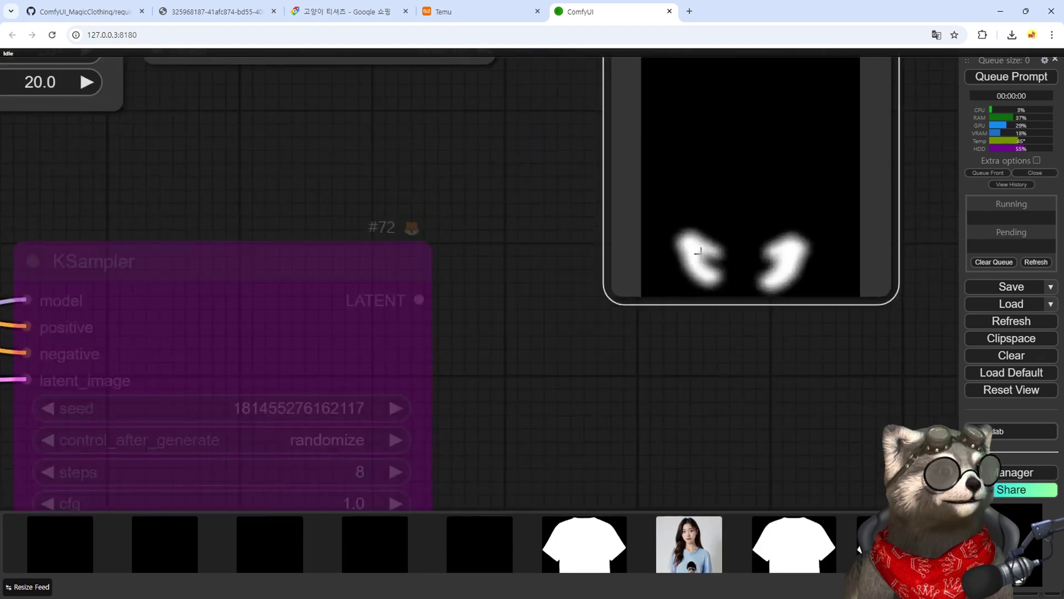
{"action": "scroll", "coordinate": [719, 266], "scroll_direction": "down", "scroll_amount": 5}
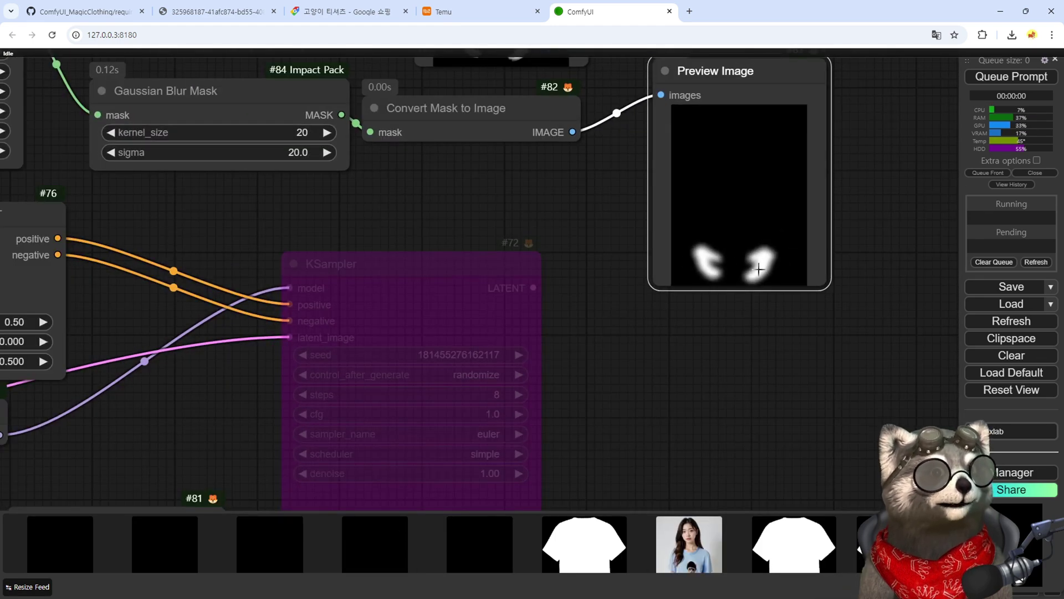
- Set the Gaussian Blur Mask node's kernel_size to 10 and sigma to 10.0, and rerun the workflow to check the mask
{"action": "left_click", "coordinate": [300, 135]}
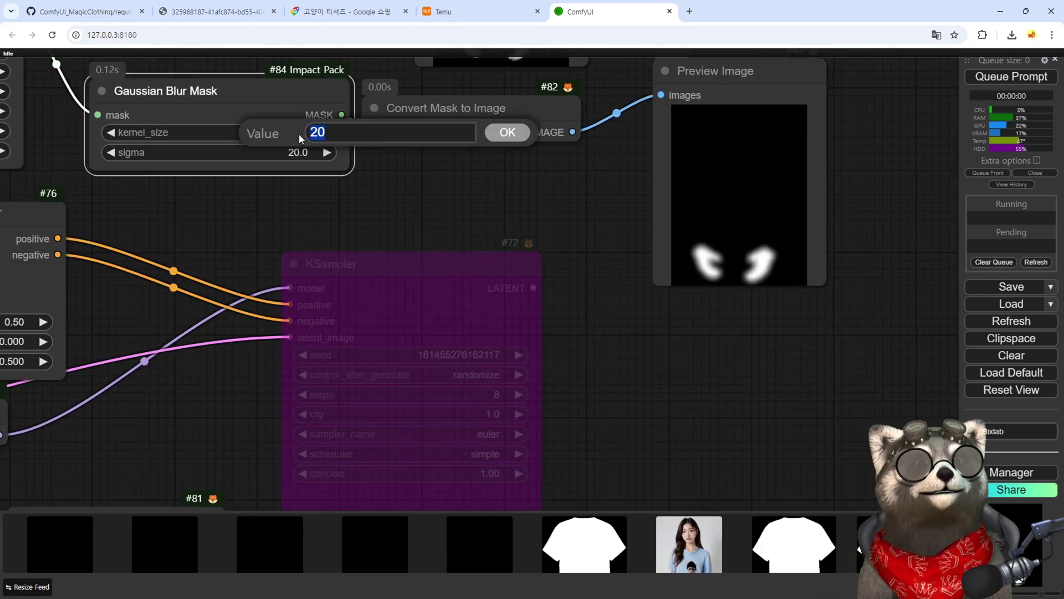
{"action": "type", "text": "10"}
{"action": "key", "text": "Return"}
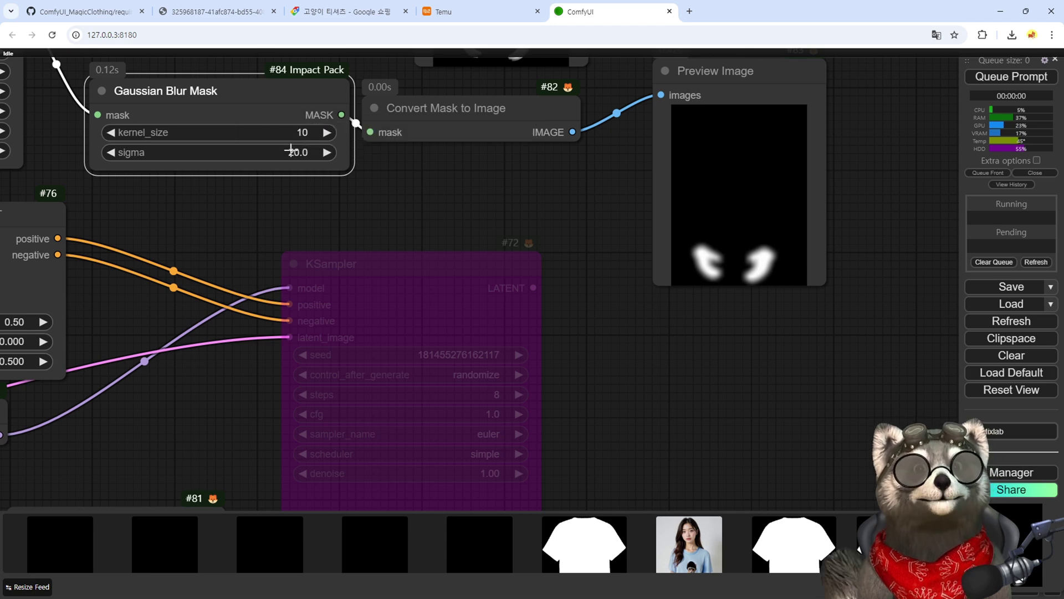
{"action": "left_click", "coordinate": [292, 155]}
{"action": "type", "text": "10"}
{"action": "key", "text": "Return"}
{"action": "key", "text": "ctrl+Return"}
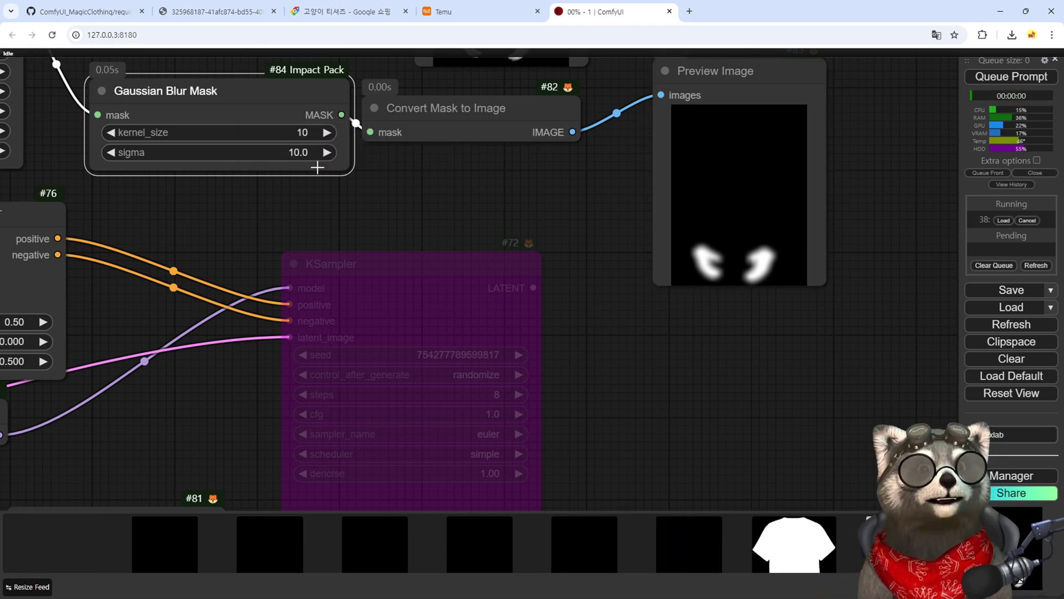
{"action": "scroll", "coordinate": [770, 273], "scroll_direction": "down", "scroll_amount": 5}
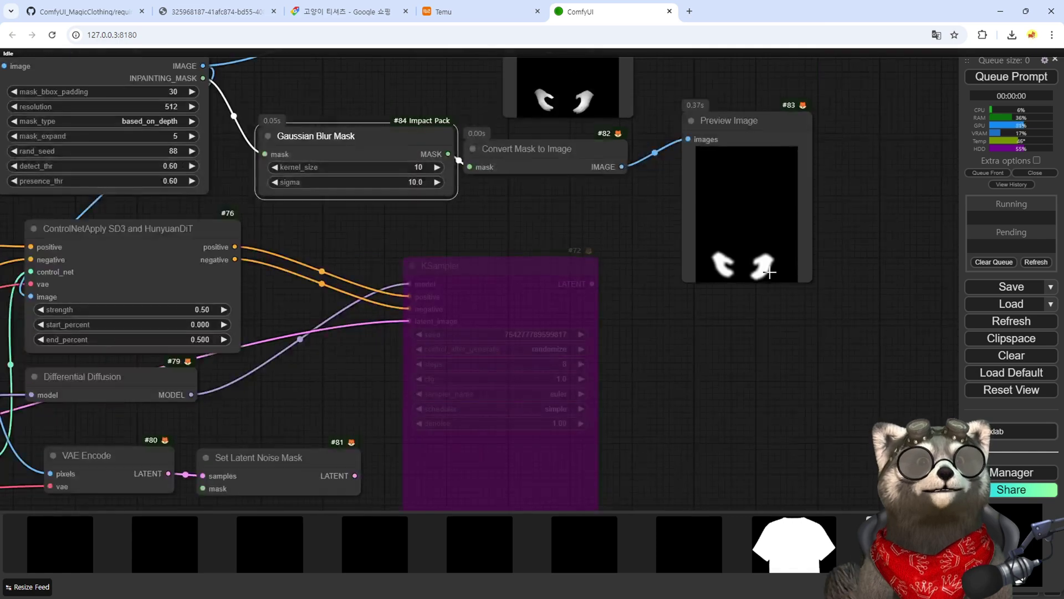
{"action": "scroll", "coordinate": [762, 273], "scroll_direction": "up", "scroll_amount": 12}
{"action": "scroll", "coordinate": [676, 278], "scroll_direction": "down", "scroll_amount": 10}
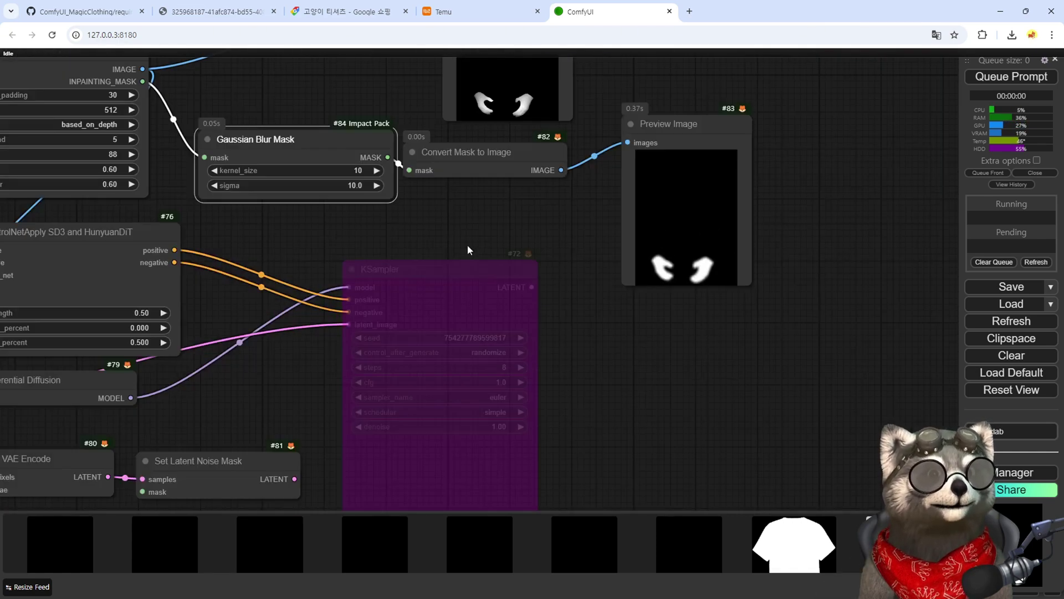
- Connect the Gaussian Blur Mask output to Set Latent Noise Mask's mask input and that node's LATENT output to the KSampler's latent_image
{"action": "scroll", "coordinate": [304, 245], "scroll_direction": "down", "scroll_amount": 3}
{"action": "left_click_drag", "start_coordinate": [296, 237], "coordinate": [325, 227]}
{"action": "left_click", "coordinate": [476, 166]}
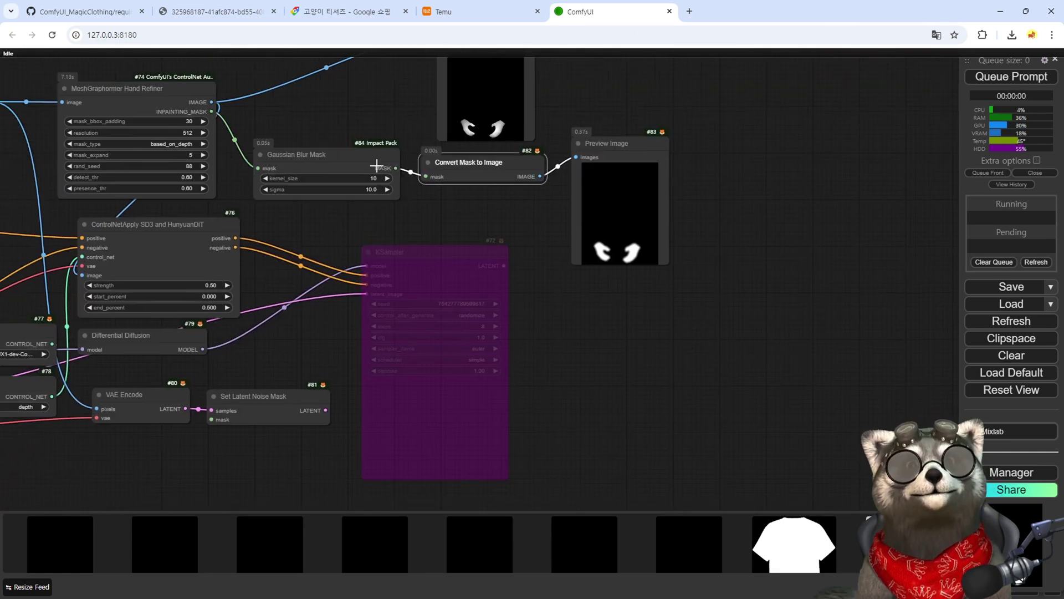
{"action": "left_click_drag", "start_coordinate": [395, 166], "coordinate": [213, 419]}
{"action": "left_click_drag", "start_coordinate": [425, 249], "coordinate": [460, 240]}
{"action": "left_click_drag", "start_coordinate": [325, 410], "coordinate": [404, 288]}
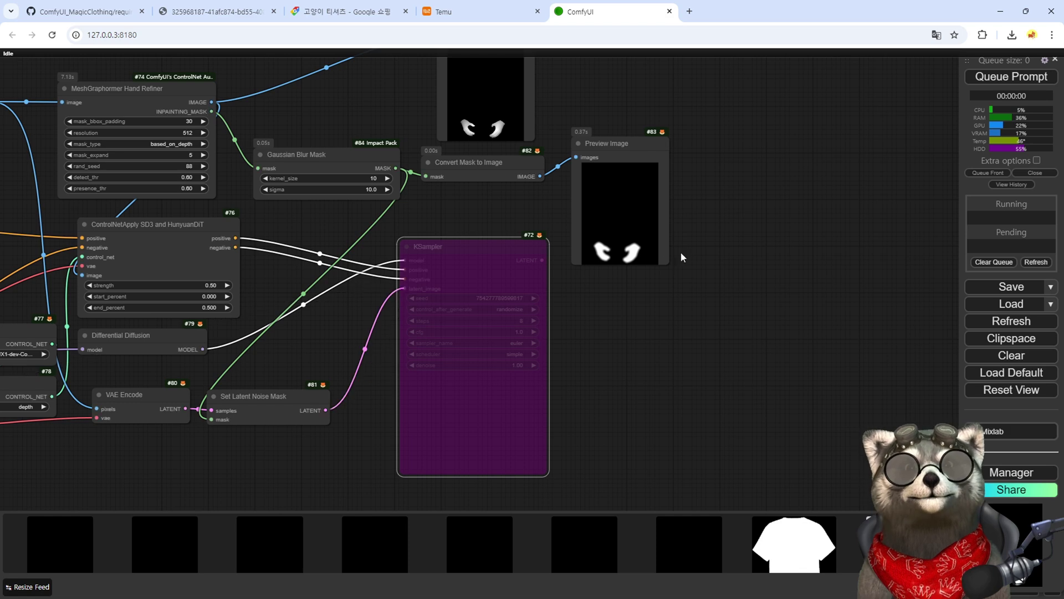
- Remove the bypass from the KSampler node
{"action": "scroll", "coordinate": [309, 347], "scroll_direction": "down", "scroll_amount": 2}
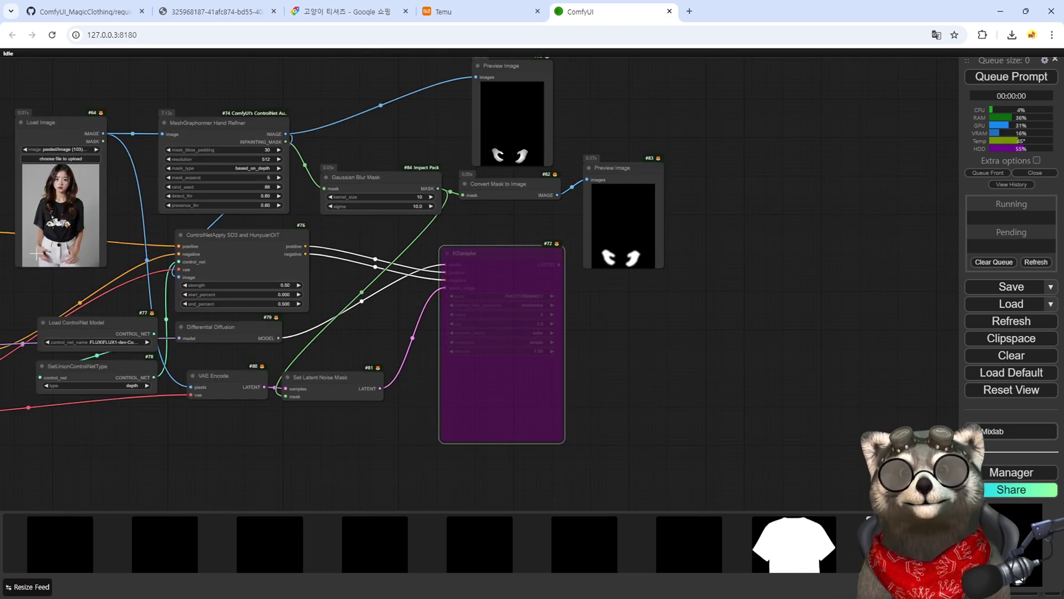
{"action": "left_click", "coordinate": [496, 254]}
{"action": "key", "text": "ctrl+b"}
- Add a VAE Decode node to the KSampler's LATENT output, connect the VAE loader, and place a Preview Image node beneath it
{"action": "scroll", "coordinate": [579, 283], "scroll_direction": "up", "scroll_amount": 1}
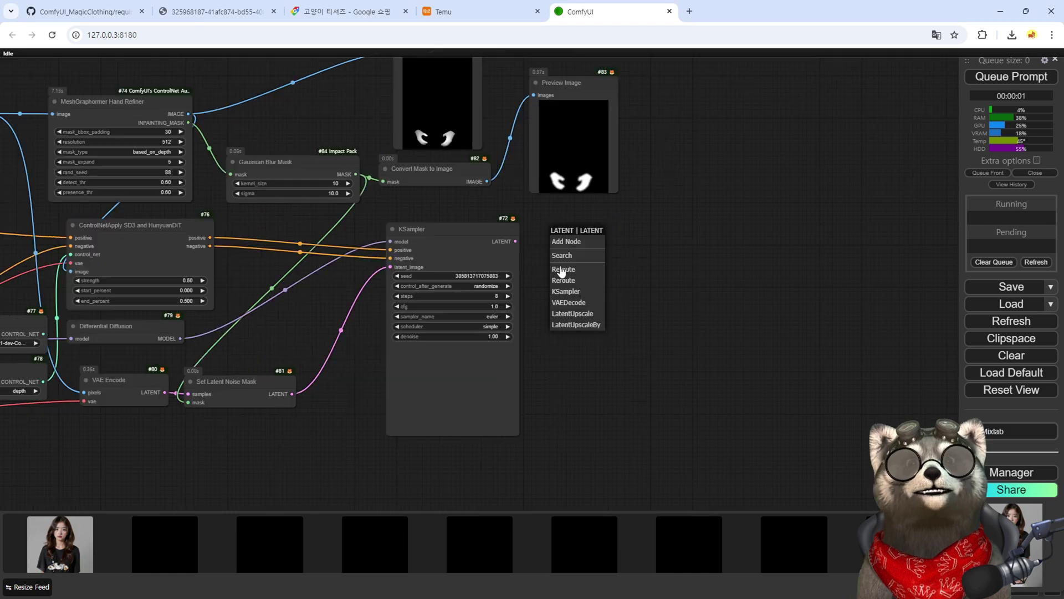
{"action": "left_click", "coordinate": [571, 302]}
{"action": "left_click_drag", "start_coordinate": [639, 249], "coordinate": [573, 295]}
{"action": "left_click", "coordinate": [703, 258]}
{"action": "scroll", "coordinate": [297, 338], "scroll_direction": "down", "scroll_amount": 5}
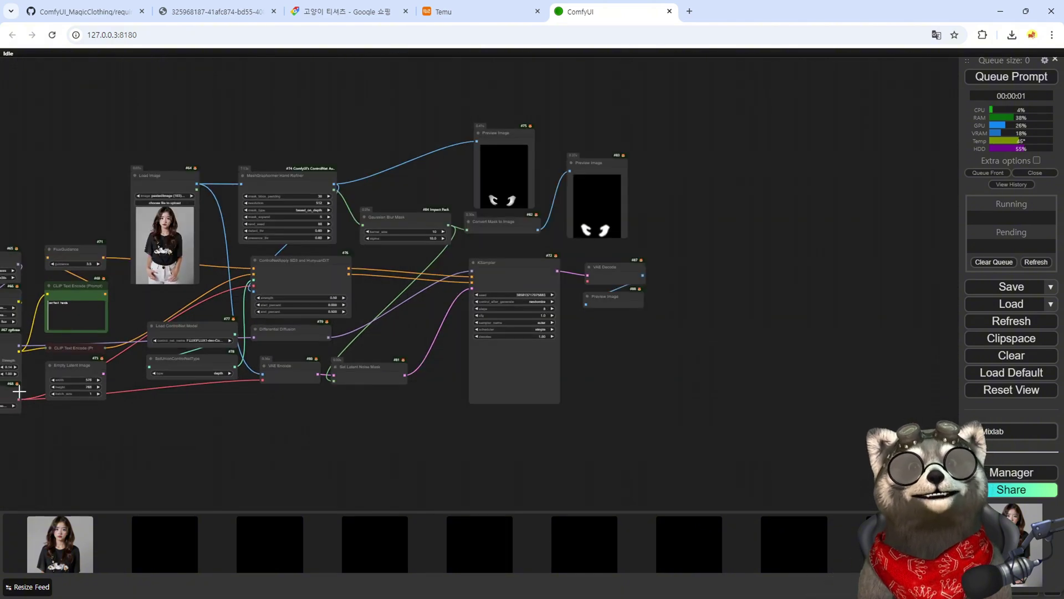
{"action": "scroll", "coordinate": [656, 323], "scroll_direction": "up", "scroll_amount": 10}
- Run the complete Flux hand-fixing workflow
{"action": "key", "text": "ctrl+Return"}
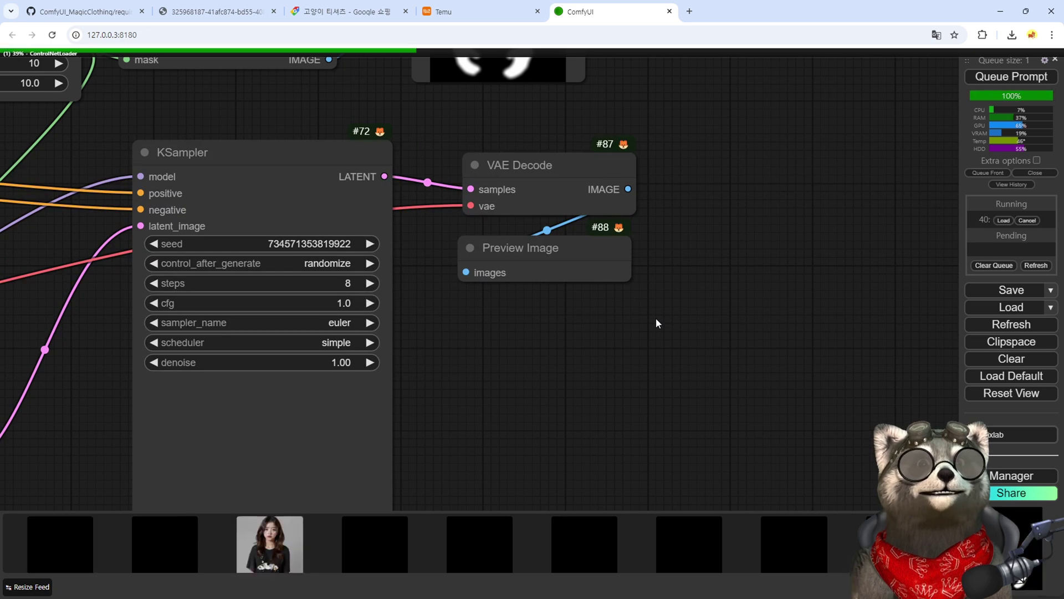
{"action": "scroll", "coordinate": [657, 319], "scroll_direction": "down", "scroll_amount": 10}
{"action": "left_click_drag", "start_coordinate": [507, 209], "coordinate": [431, 328]}
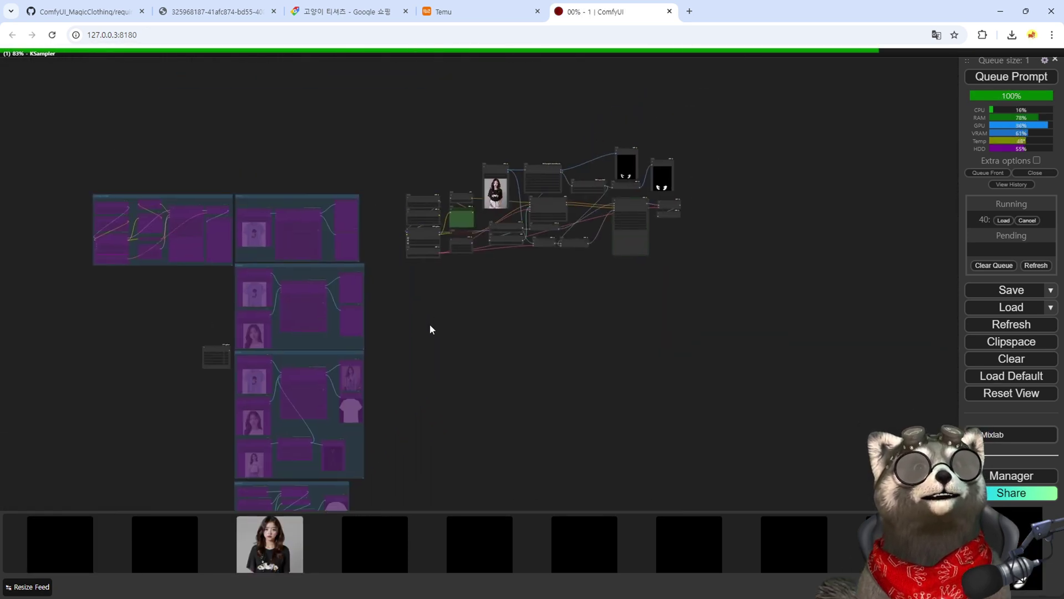
- Follow the workflow run and examine the KSampler preview, the blurred hand mask and the hands in the decoded Preview Image against the original
{"action": "scroll", "coordinate": [458, 313], "scroll_direction": "up", "scroll_amount": 8}
{"action": "scroll", "coordinate": [525, 248], "scroll_direction": "down", "scroll_amount": 6}
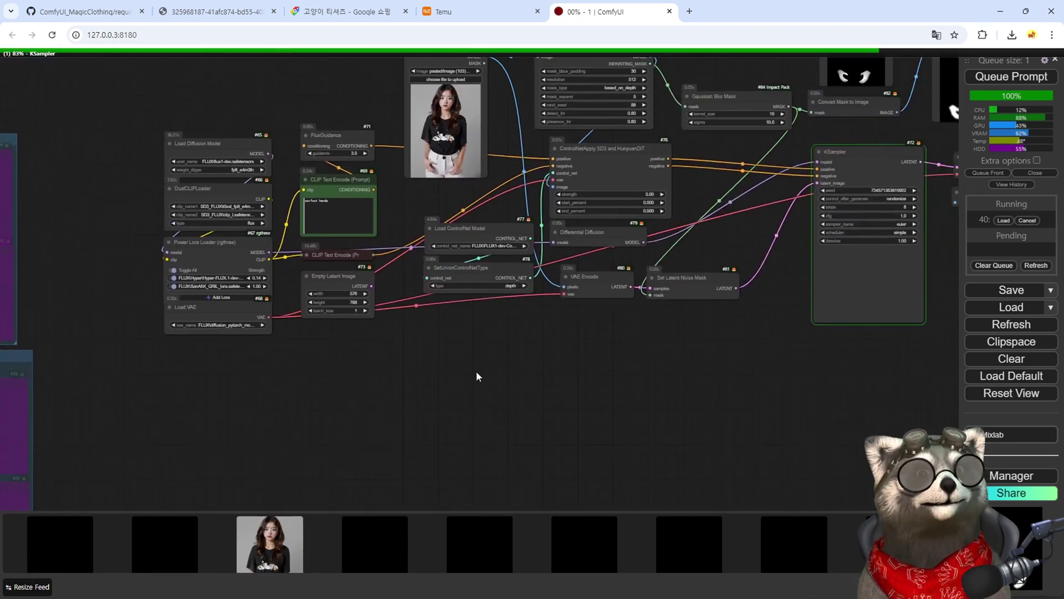
{"action": "left_click_drag", "start_coordinate": [726, 316], "coordinate": [486, 366]}
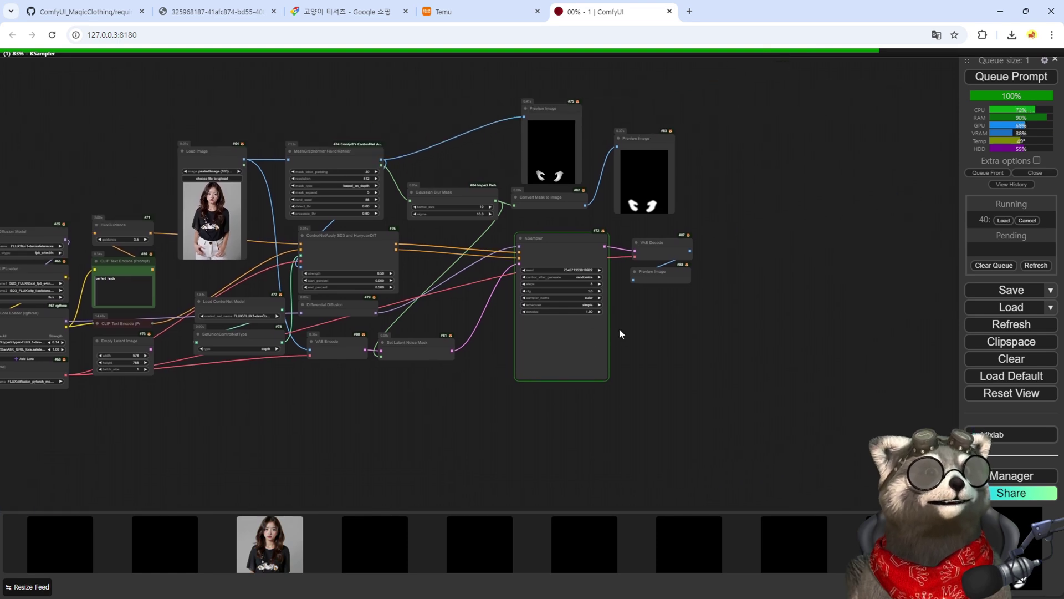
{"action": "scroll", "coordinate": [621, 333], "scroll_direction": "up", "scroll_amount": 3}
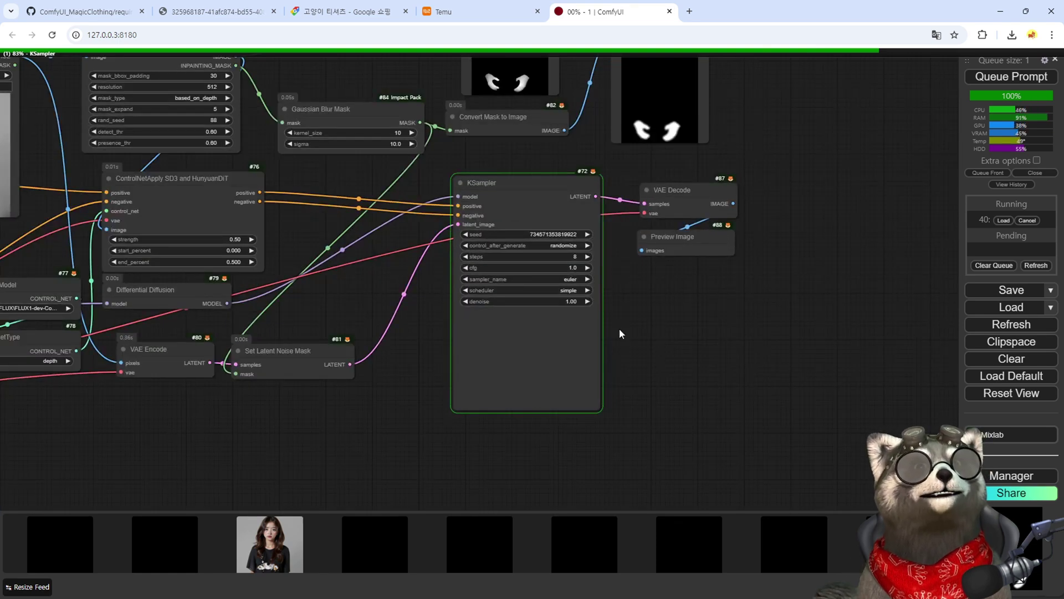
{"action": "scroll", "coordinate": [537, 416], "scroll_direction": "up", "scroll_amount": 5}
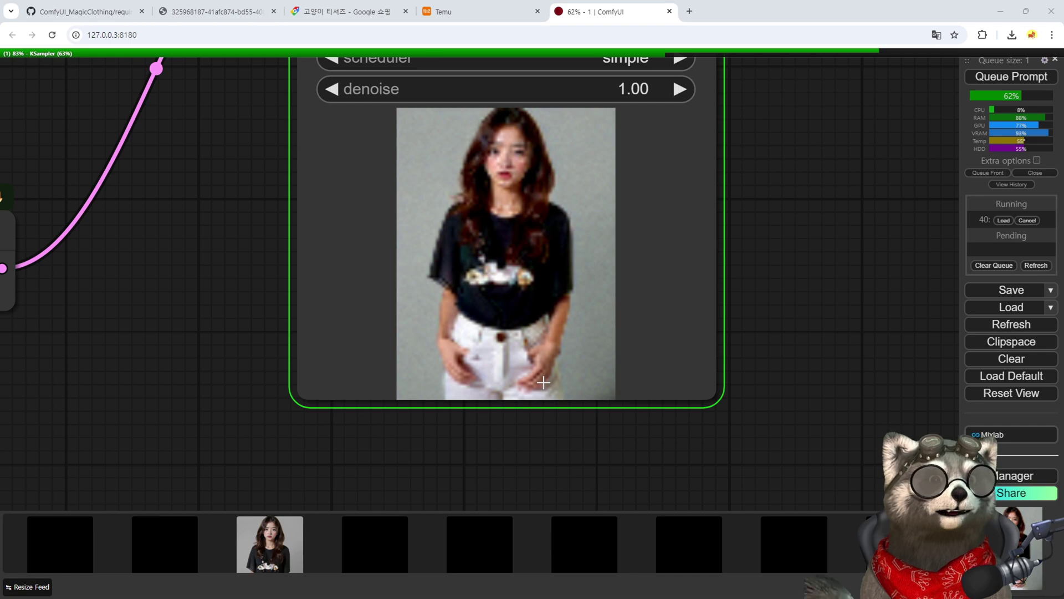
{"action": "scroll", "coordinate": [543, 383], "scroll_direction": "down", "scroll_amount": 10}
{"action": "scroll", "coordinate": [532, 184], "scroll_direction": "up", "scroll_amount": 8}
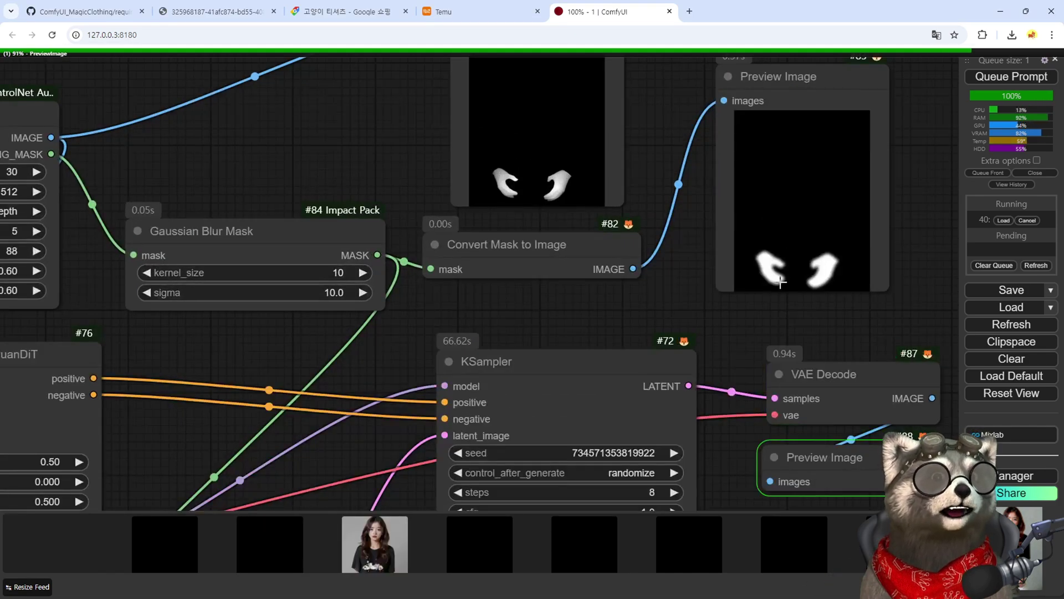
{"action": "scroll", "coordinate": [830, 278], "scroll_direction": "up", "scroll_amount": 1}
{"action": "left_click_drag", "start_coordinate": [893, 317], "coordinate": [646, 149]}
{"action": "scroll", "coordinate": [700, 283], "scroll_direction": "down", "scroll_amount": 4}
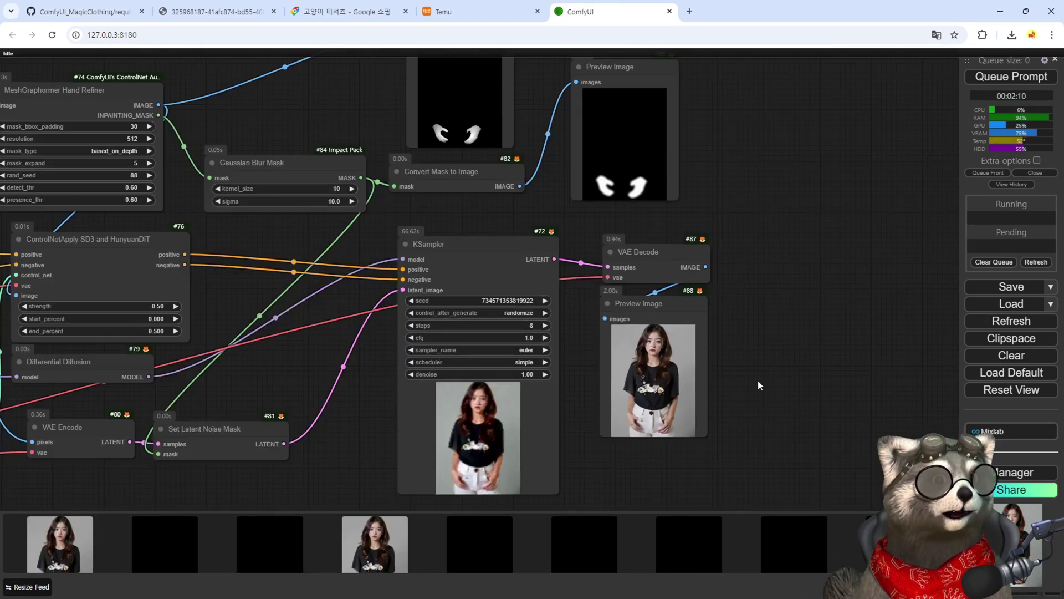
{"action": "scroll", "coordinate": [622, 352], "scroll_direction": "up", "scroll_amount": 10}
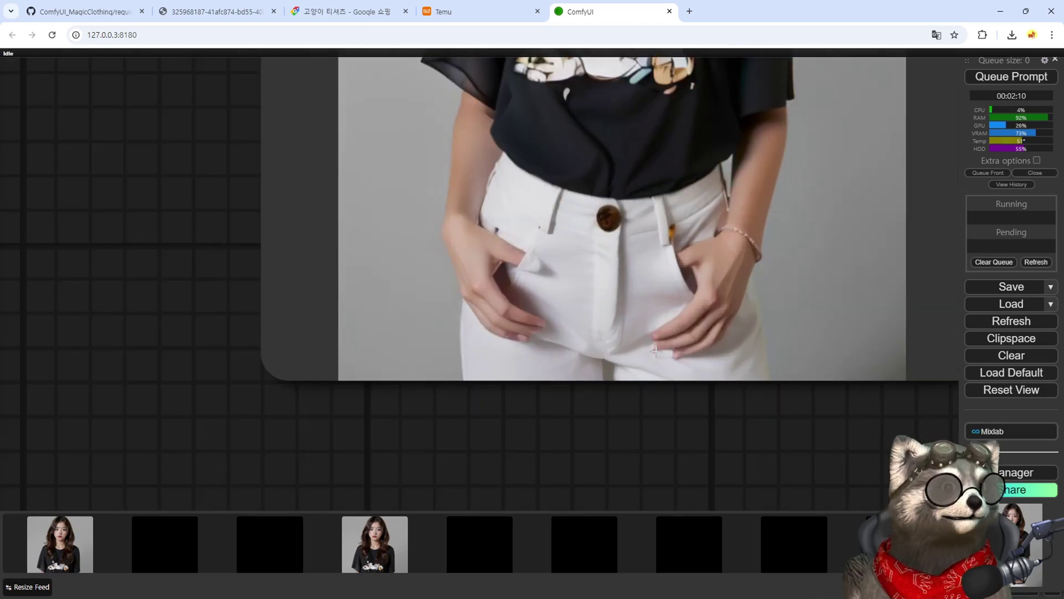
{"action": "scroll", "coordinate": [668, 348], "scroll_direction": "down", "scroll_amount": 8}
{"action": "scroll", "coordinate": [401, 310], "scroll_direction": "up", "scroll_amount": 3}
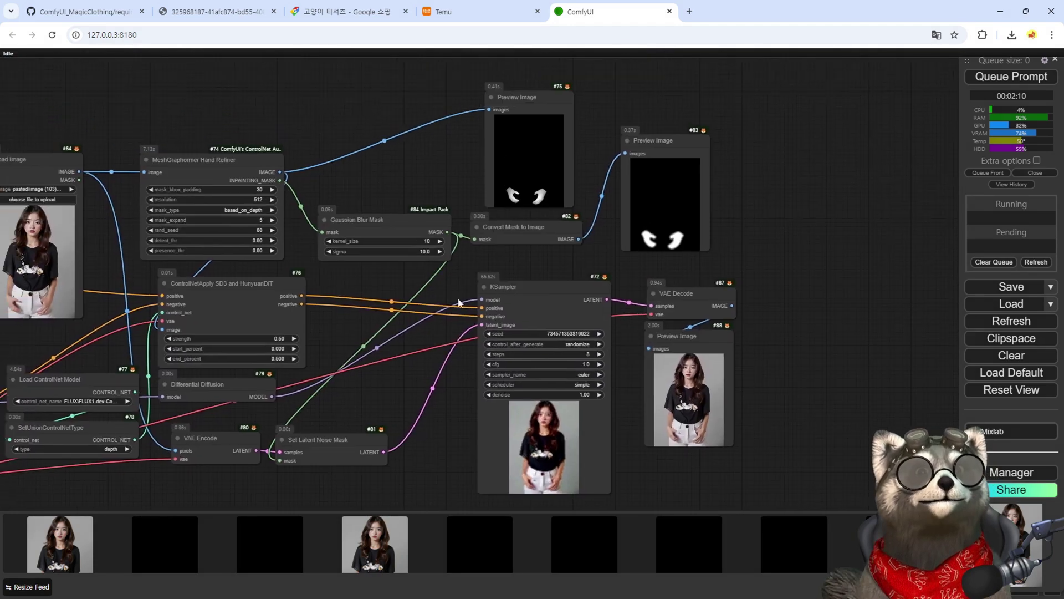
{"action": "scroll", "coordinate": [188, 319], "scroll_direction": "up", "scroll_amount": 15}
{"action": "scroll", "coordinate": [272, 333], "scroll_direction": "down", "scroll_amount": 15}
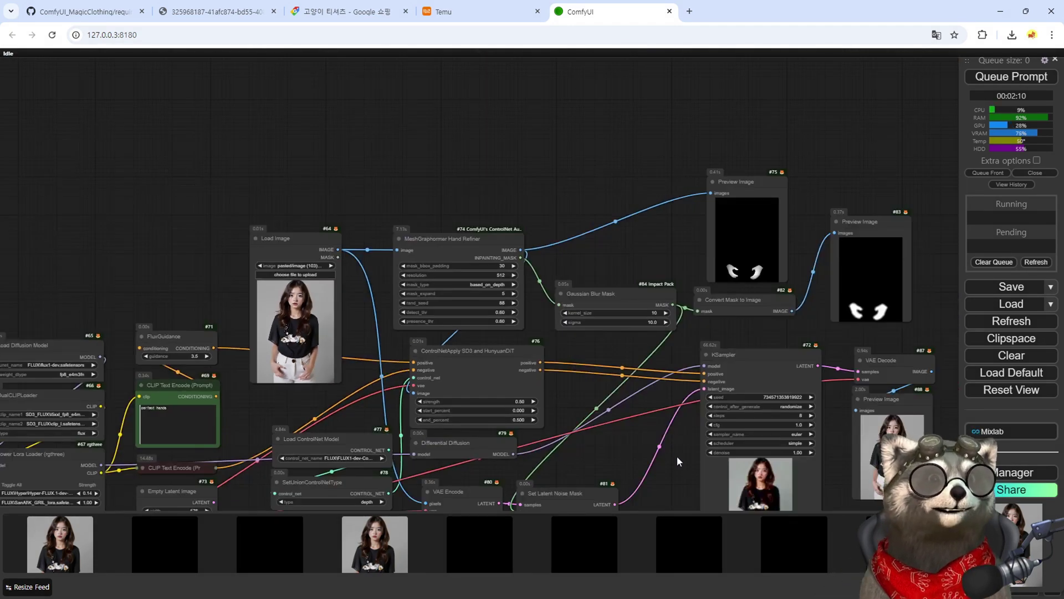
{"action": "left_click_drag", "start_coordinate": [677, 462], "coordinate": [428, 333]}
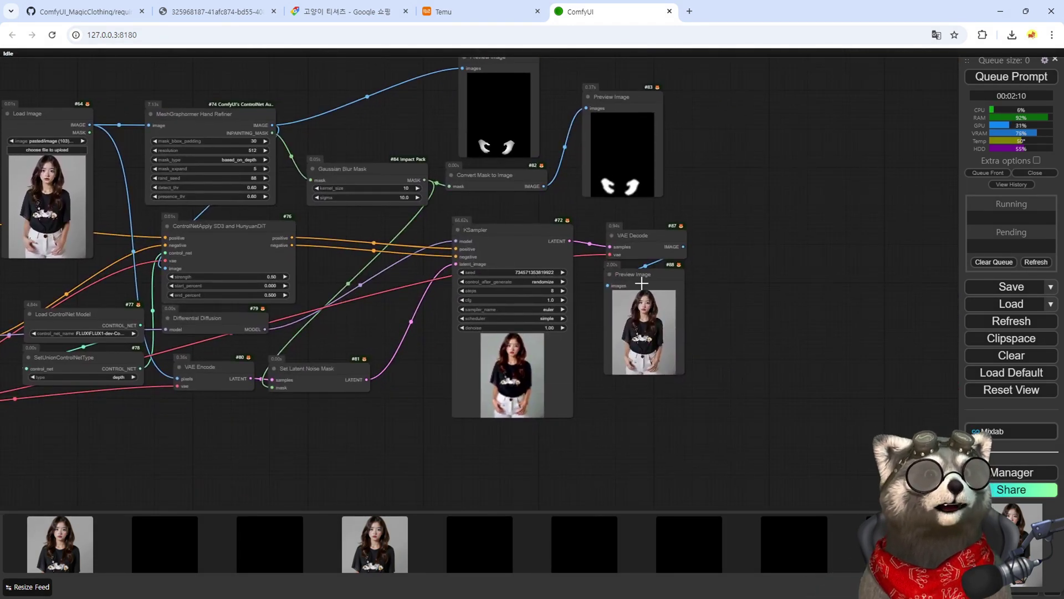
- Add an Image Comparer (rgthree) node beside VAE Decode, linking VAE Decode's IMAGE to image_a and Load Image's IMAGE to image_b
{"action": "left_click_drag", "start_coordinate": [630, 266], "coordinate": [618, 299]}
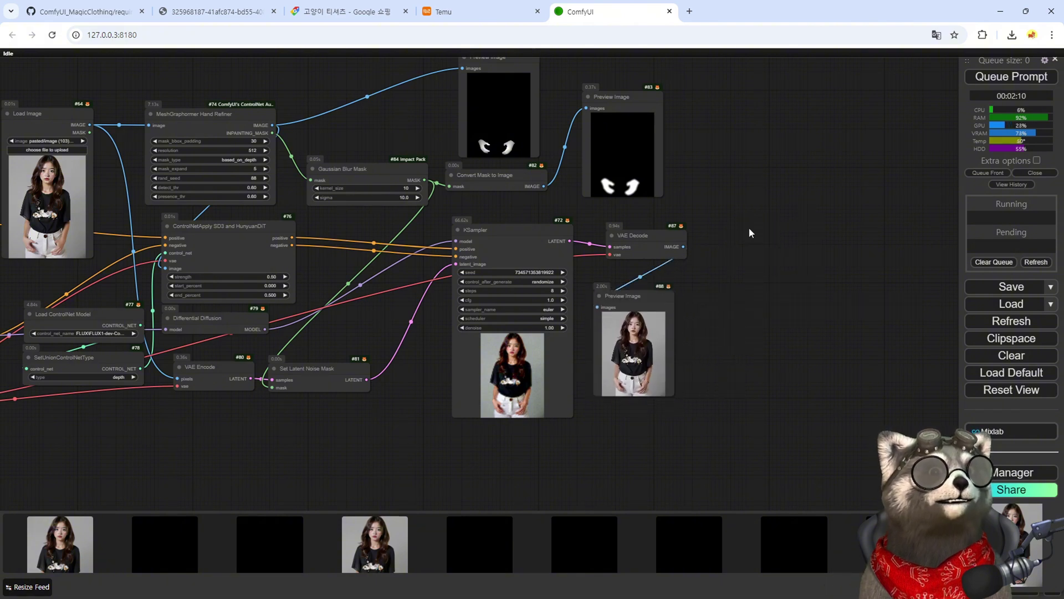
{"action": "key", "text": "ctrl+v"}
{"action": "left_click_drag", "start_coordinate": [747, 238], "coordinate": [705, 250]}
{"action": "left_click_drag", "start_coordinate": [91, 125], "coordinate": [705, 257]}
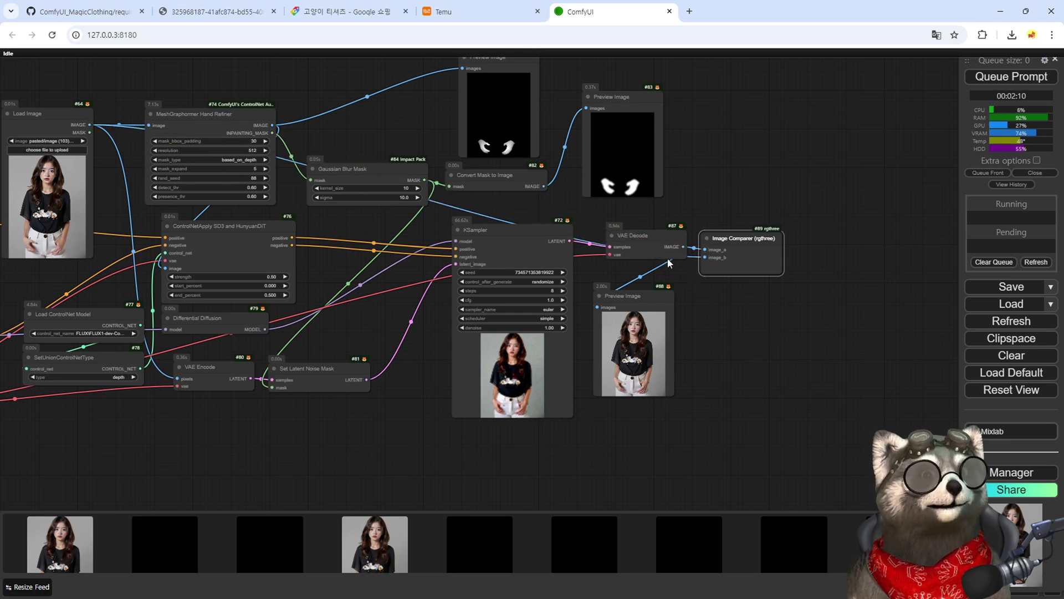
- Set the Gaussian Blur Mask's kernel_size to 20 and sigma to 20.0, and rerun the hand-fixing workflow
{"action": "left_click", "coordinate": [406, 188]}
{"action": "type", "text": "20"}
{"action": "key", "text": "Return"}
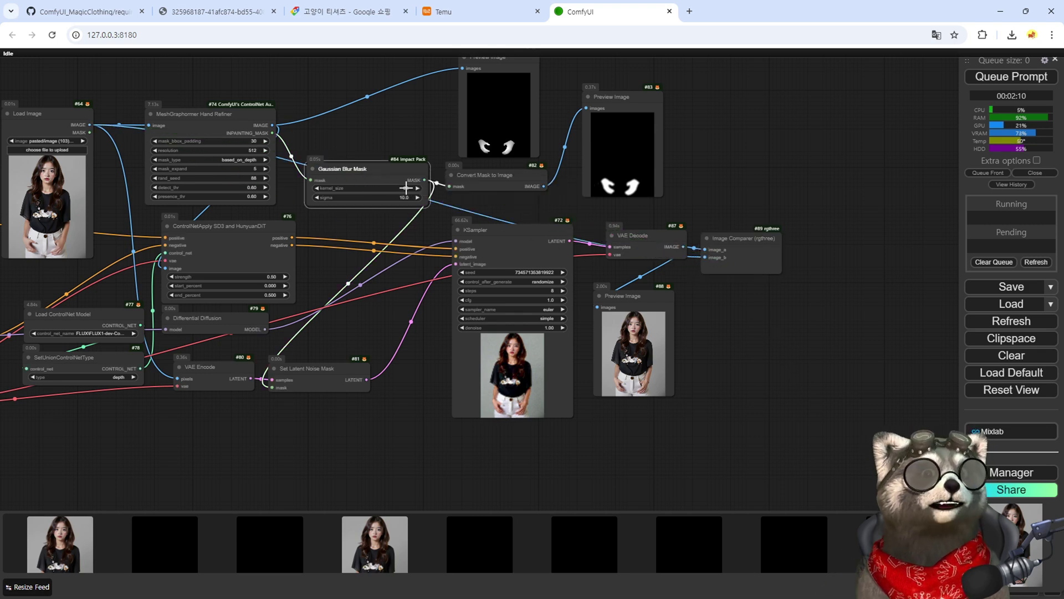
{"action": "key", "text": "ctrl+Return"}
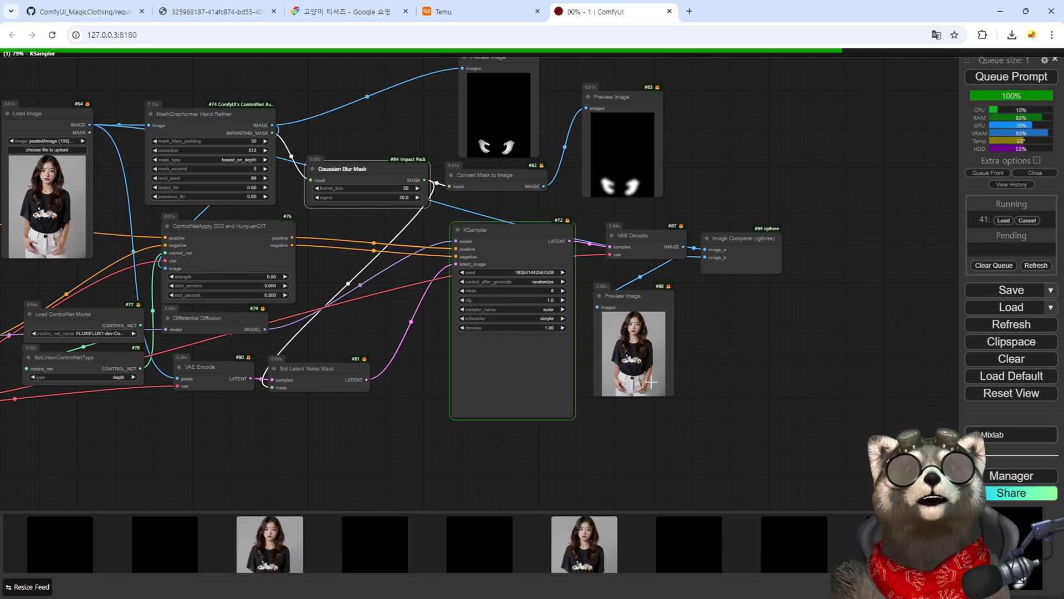
{"action": "scroll", "coordinate": [649, 387], "scroll_direction": "up", "scroll_amount": 15}
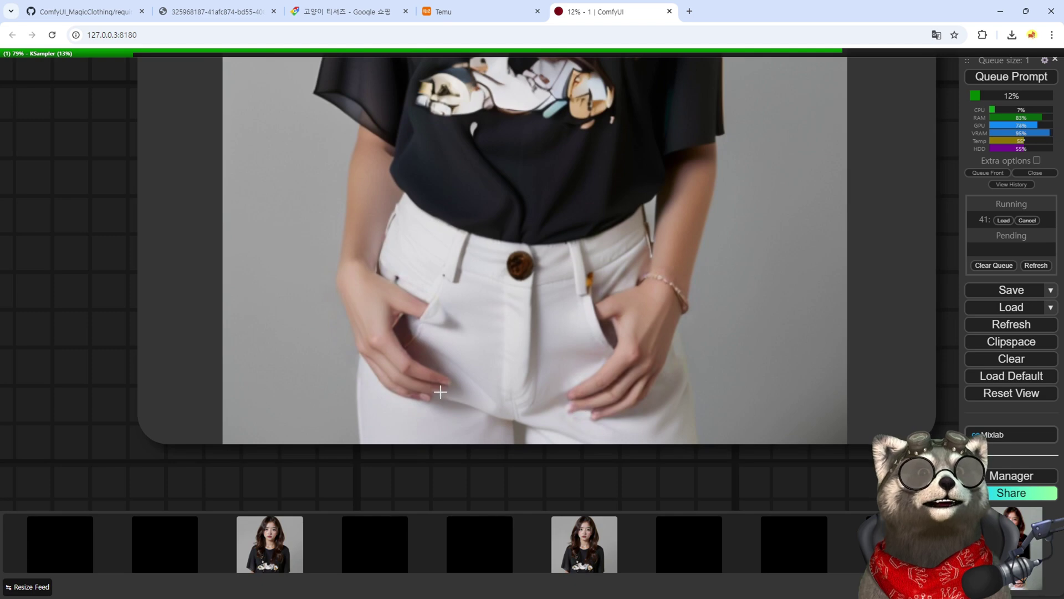
{"action": "scroll", "coordinate": [432, 398], "scroll_direction": "up", "scroll_amount": 3}
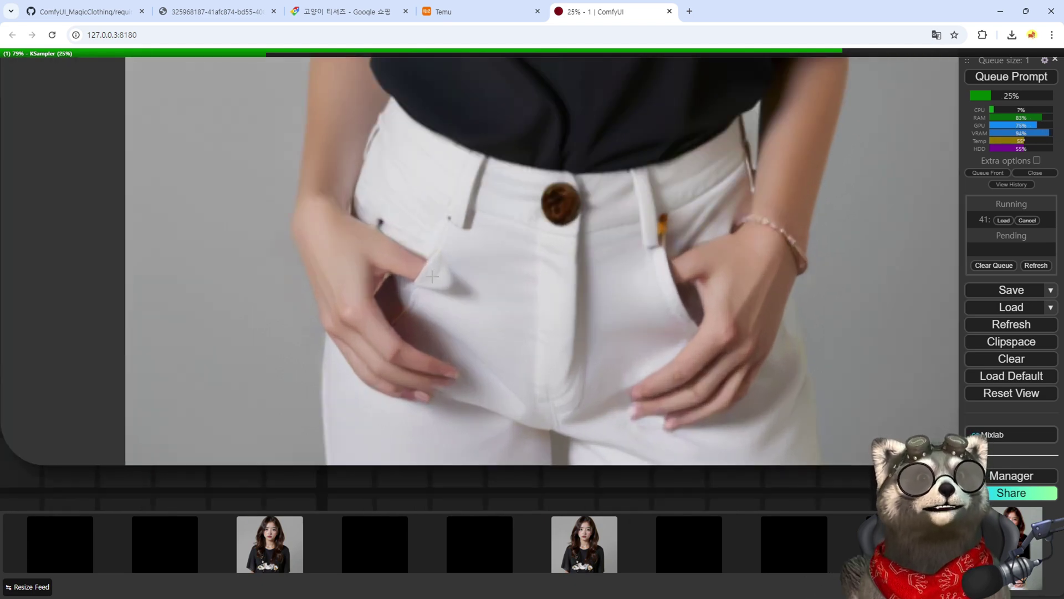
{"action": "scroll", "coordinate": [767, 383], "scroll_direction": "down", "scroll_amount": 3}
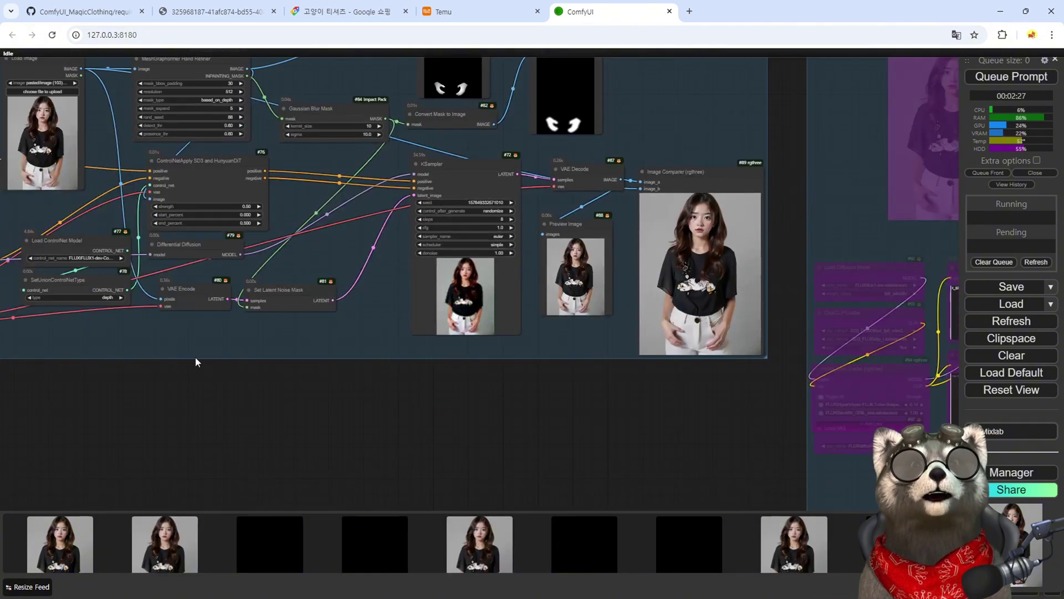
- Examine the inpaint group's Human Garment Inpainting result, checking the blue cat T-shirt and the model's hands up close
{"action": "scroll", "coordinate": [158, 380], "scroll_direction": "down", "scroll_amount": 5}
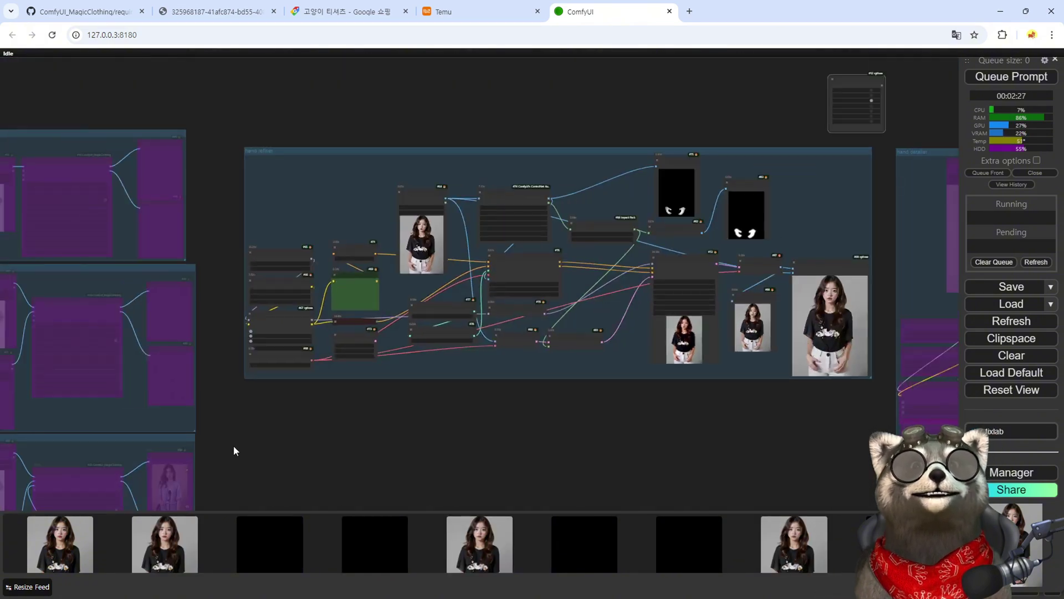
{"action": "left_click_drag", "start_coordinate": [233, 447], "coordinate": [539, 180]}
{"action": "left_click_drag", "start_coordinate": [507, 427], "coordinate": [556, 229]}
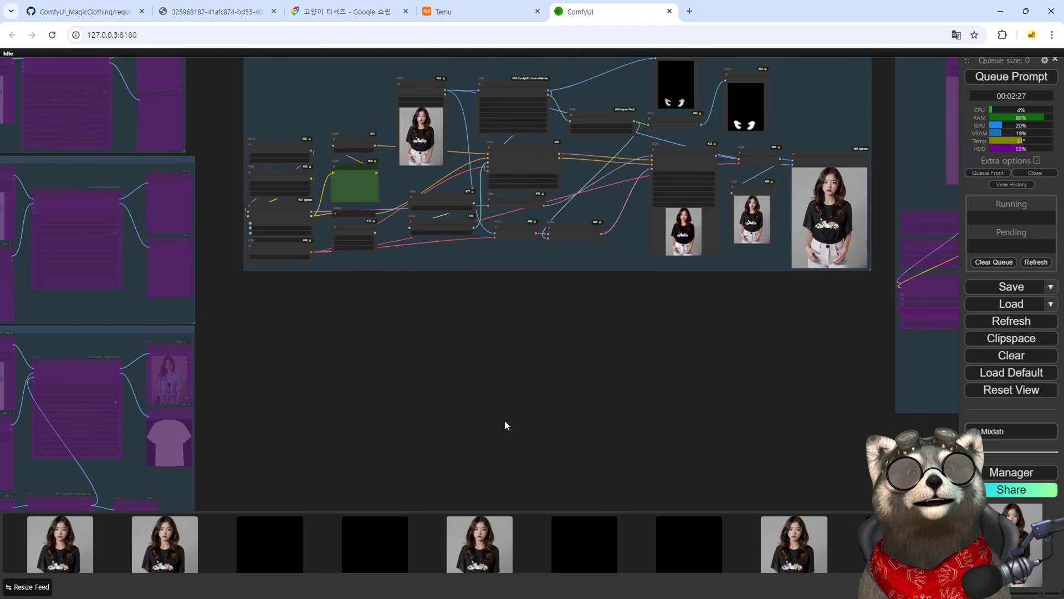
{"action": "scroll", "coordinate": [504, 420], "scroll_direction": "down", "scroll_amount": 2}
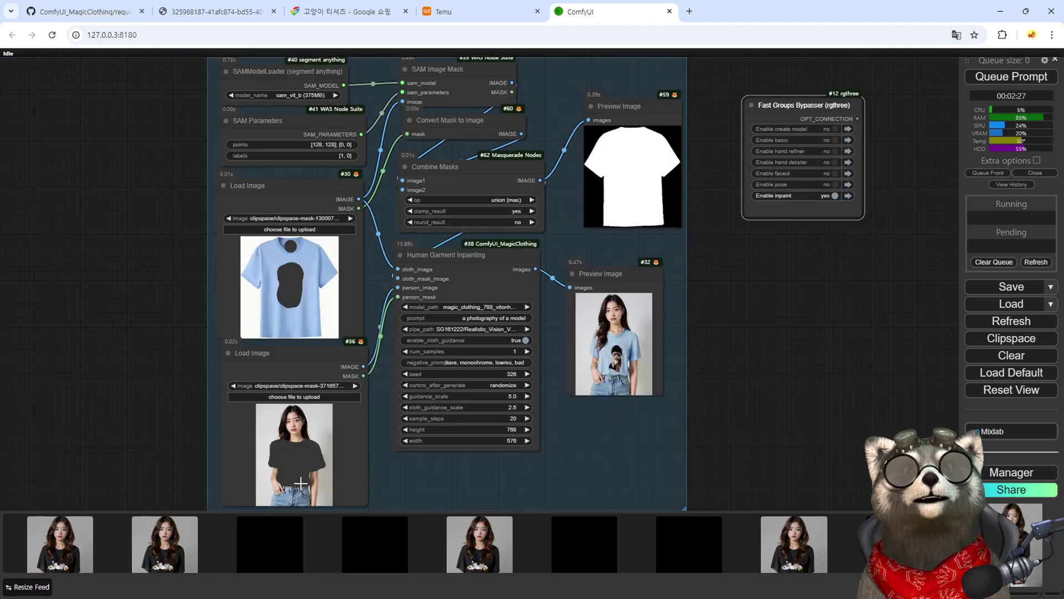
{"action": "scroll", "coordinate": [625, 359], "scroll_direction": "up", "scroll_amount": 8}
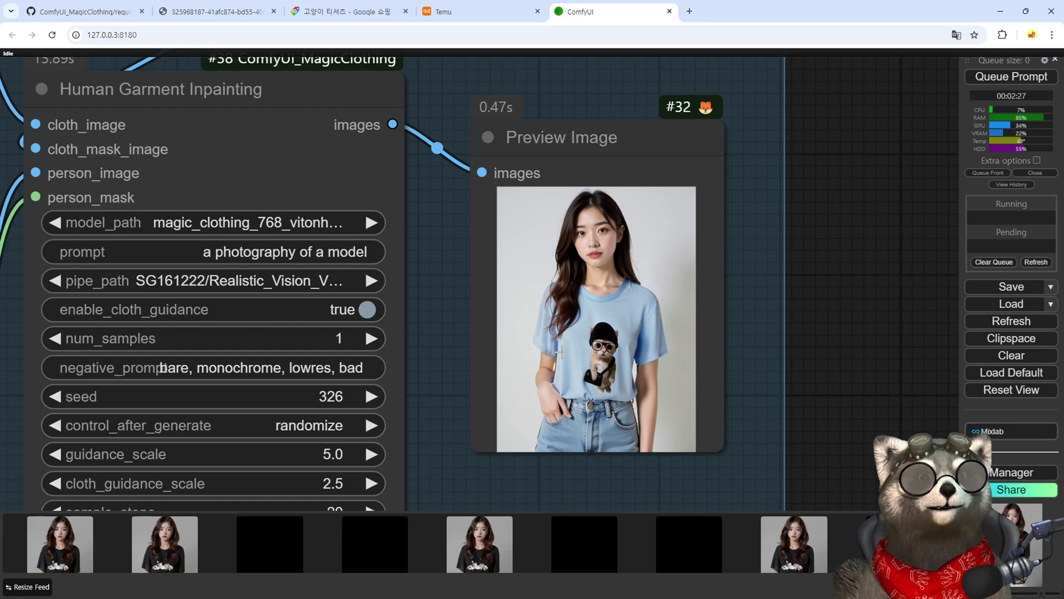
{"action": "scroll", "coordinate": [561, 351], "scroll_direction": "down", "scroll_amount": 10}
{"action": "scroll", "coordinate": [599, 384], "scroll_direction": "up", "scroll_amount": 12}
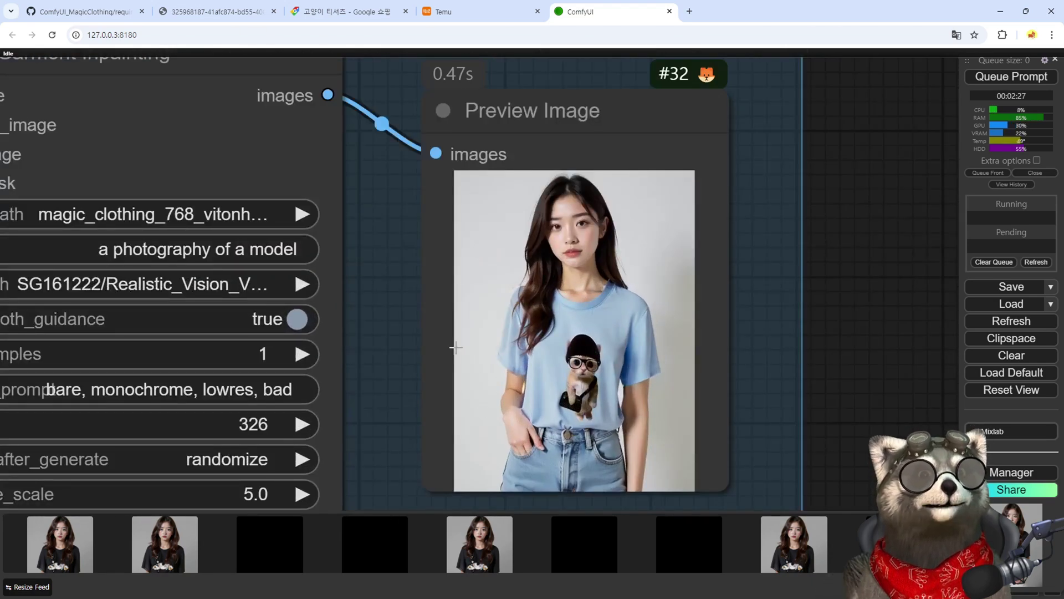
{"action": "scroll", "coordinate": [614, 363], "scroll_direction": "down", "scroll_amount": 10}
{"action": "scroll", "coordinate": [597, 286], "scroll_direction": "up", "scroll_amount": 10}
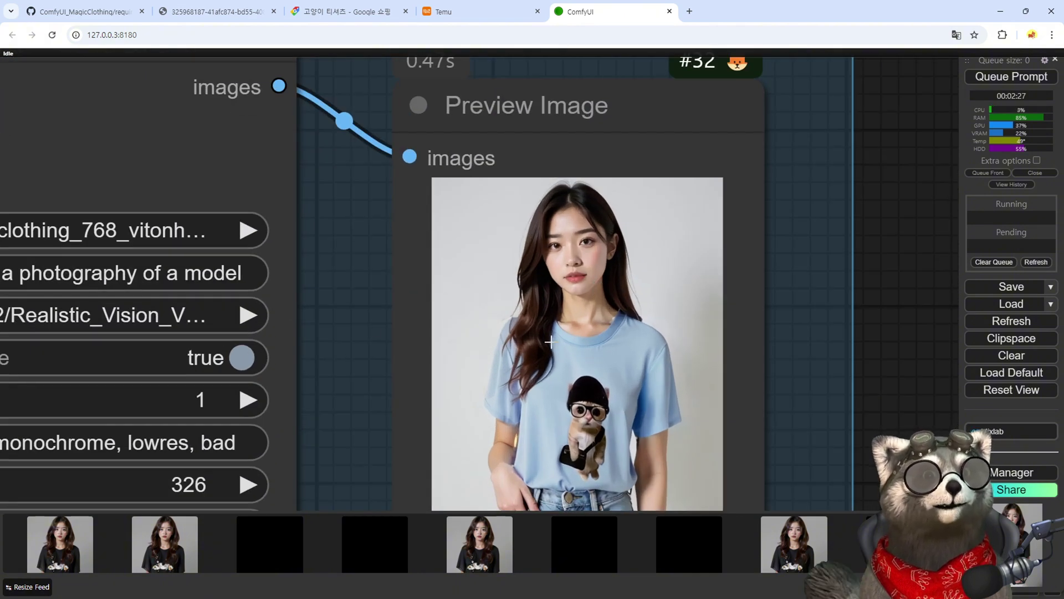
{"action": "scroll", "coordinate": [555, 291], "scroll_direction": "down", "scroll_amount": 10}
{"action": "scroll", "coordinate": [593, 430], "scroll_direction": "up", "scroll_amount": 10}
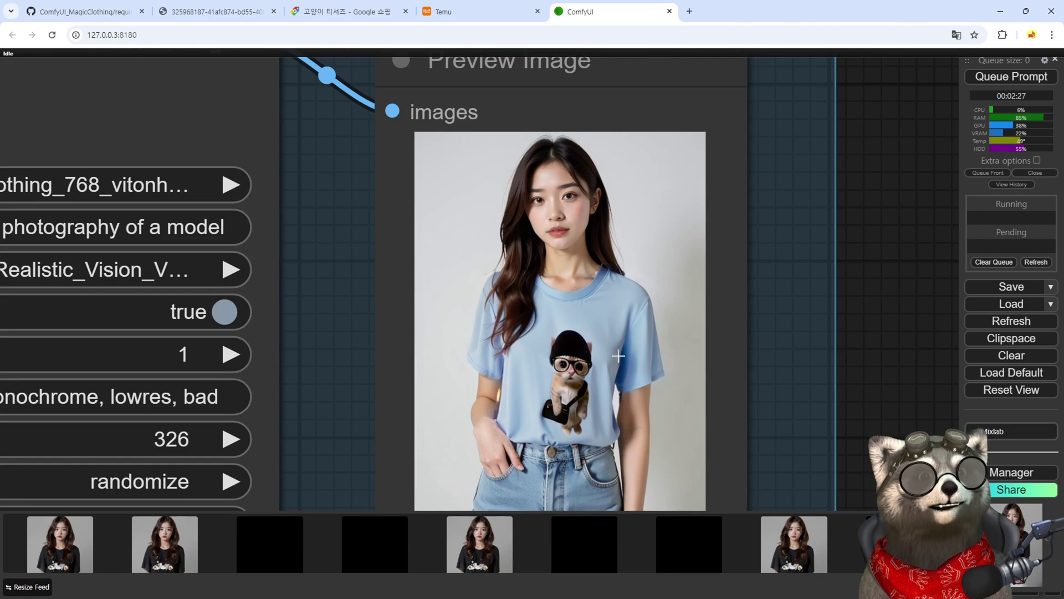
{"action": "scroll", "coordinate": [574, 400], "scroll_direction": "down", "scroll_amount": 10}
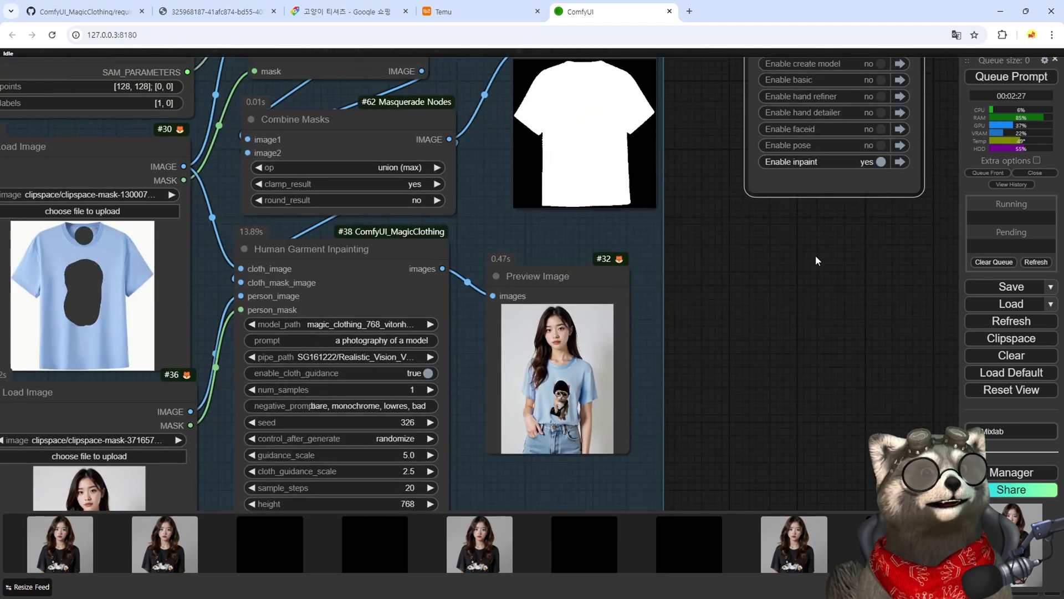
- Disable the inpaint group in the Fast Groups Bypasser and move that node beneath the hand refiner group
{"action": "scroll", "coordinate": [635, 390], "scroll_direction": "down", "scroll_amount": 5}
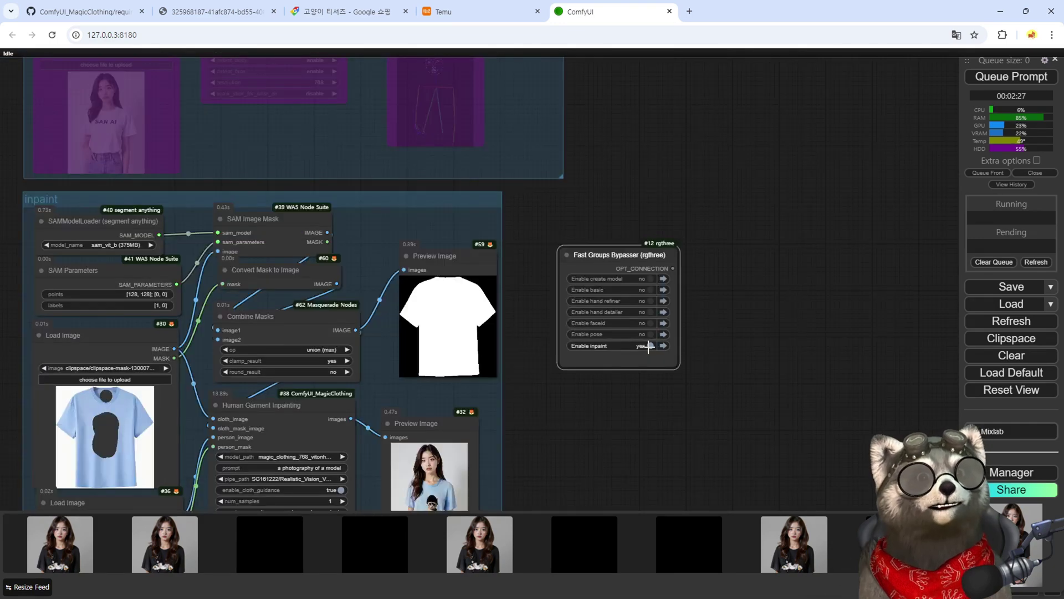
{"action": "left_click", "coordinate": [650, 346]}
{"action": "left_click_drag", "start_coordinate": [623, 259], "coordinate": [730, 168]}
{"action": "left_click_drag", "start_coordinate": [854, 144], "coordinate": [903, 124]}
{"action": "scroll", "coordinate": [741, 323], "scroll_direction": "down", "scroll_amount": 5}
{"action": "scroll", "coordinate": [795, 325], "scroll_direction": "down", "scroll_amount": 5}
{"action": "left_click_drag", "start_coordinate": [929, 163], "coordinate": [597, 488]}
{"action": "scroll", "coordinate": [596, 488], "scroll_direction": "up", "scroll_amount": 5}
{"action": "scroll", "coordinate": [577, 471], "scroll_direction": "up", "scroll_amount": 5}
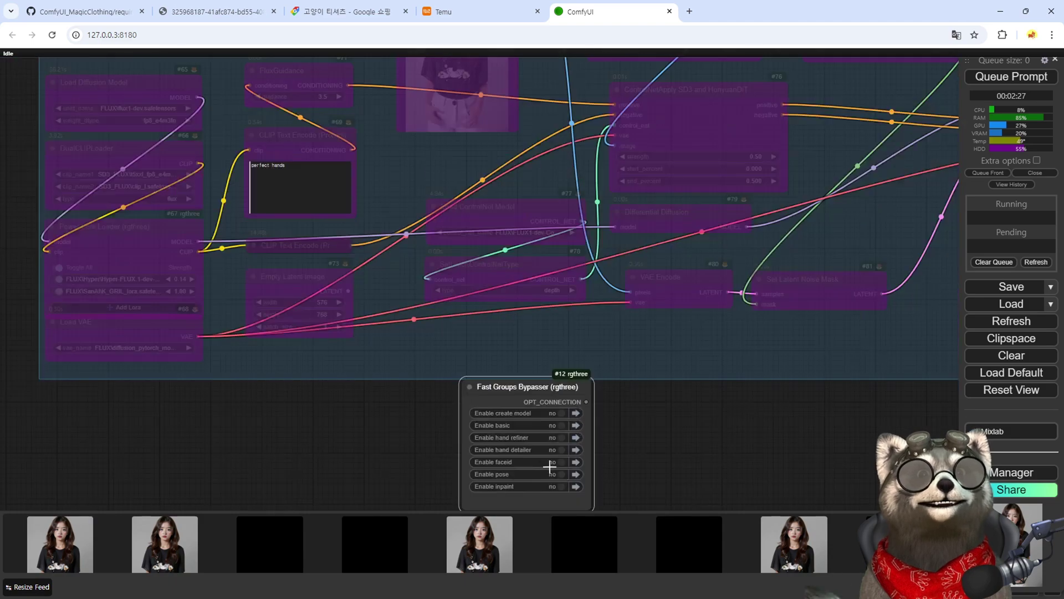
- Enable the hand refiner group in the Fast Groups Bypasser and compare the original and fixed hands in the Image Comparer
{"action": "left_click", "coordinate": [562, 437]}
{"action": "scroll", "coordinate": [660, 434], "scroll_direction": "down", "scroll_amount": 5}
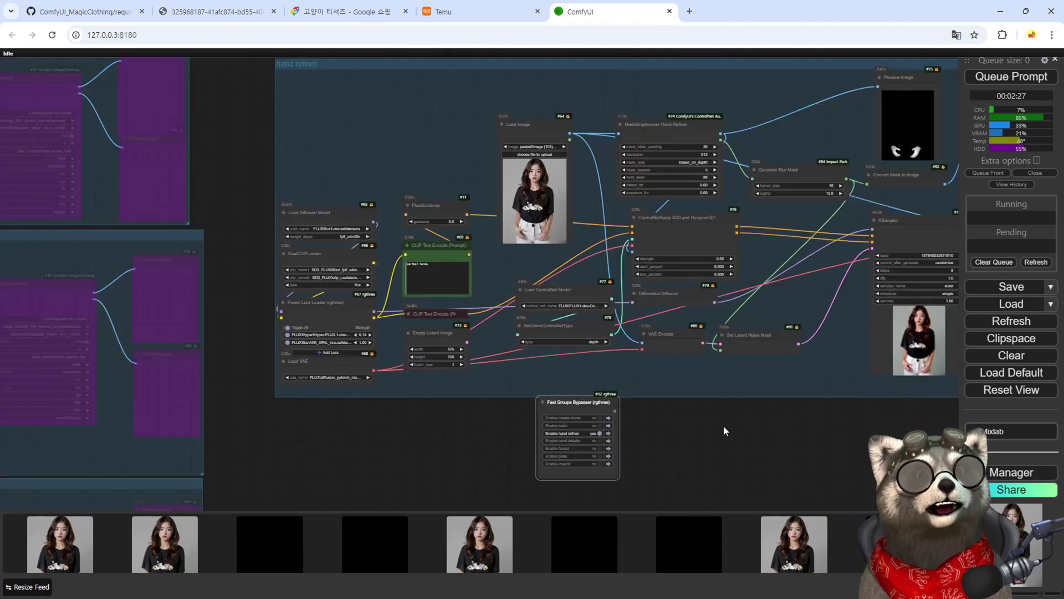
{"action": "left_click_drag", "start_coordinate": [723, 430], "coordinate": [638, 430]}
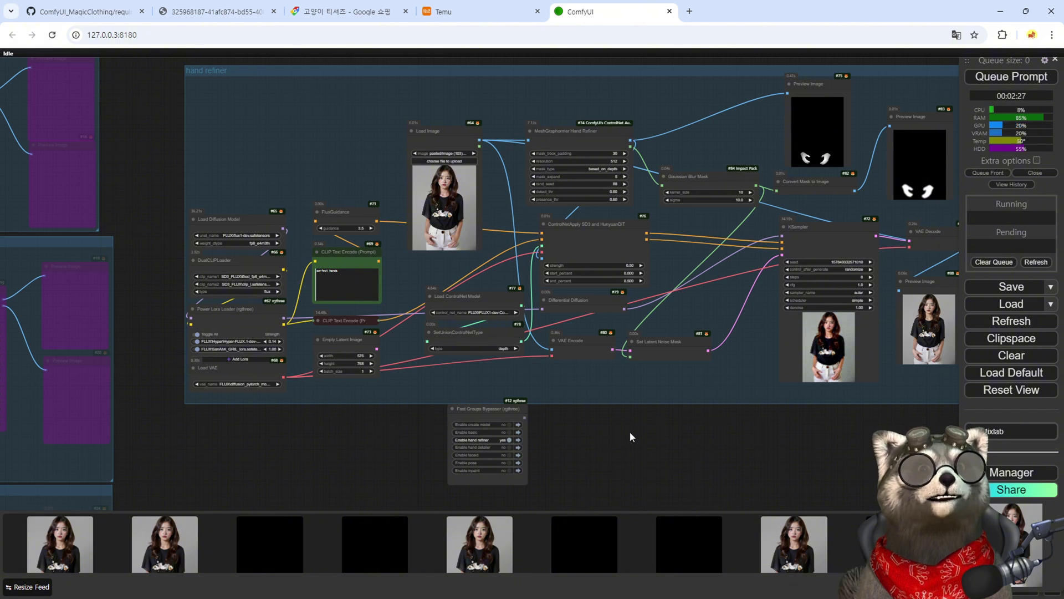
{"action": "scroll", "coordinate": [629, 437], "scroll_direction": "up", "scroll_amount": 5}
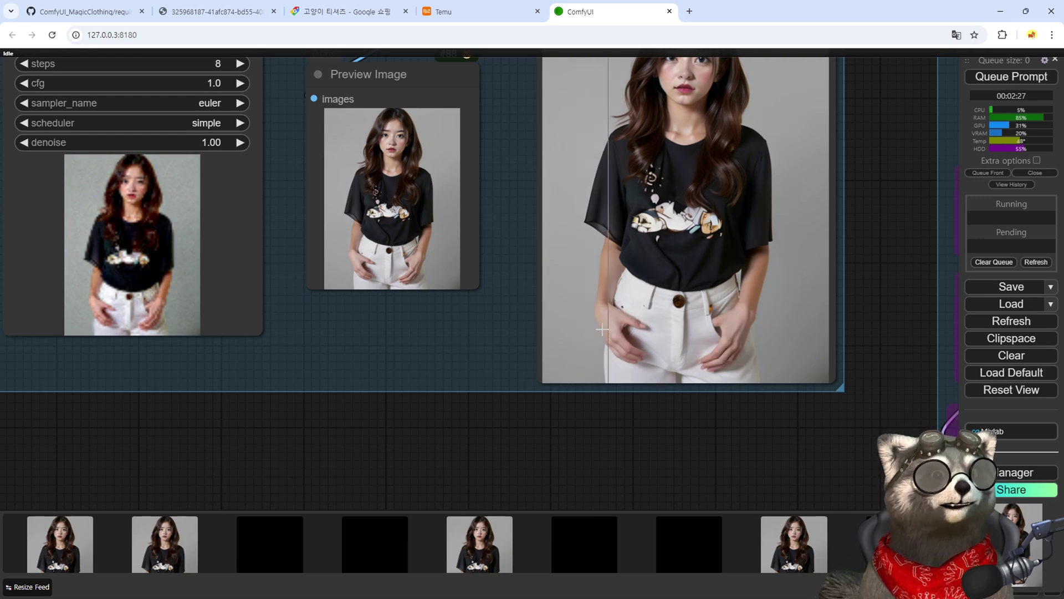
{"action": "scroll", "coordinate": [602, 329], "scroll_direction": "down", "scroll_amount": 4}
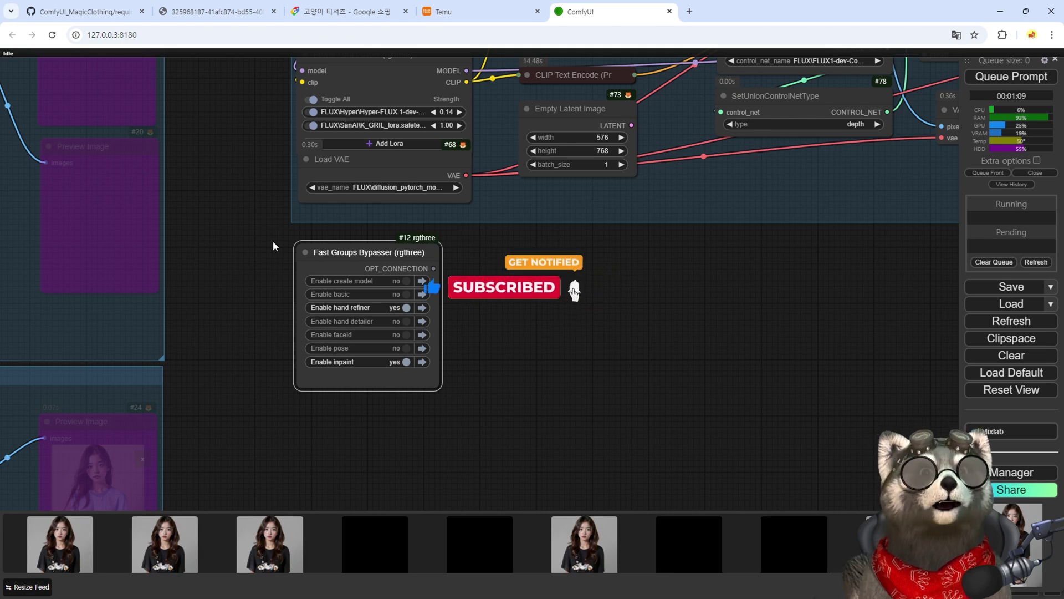
{"action": "left_click_drag", "start_coordinate": [332, 253], "coordinate": [327, 253]}
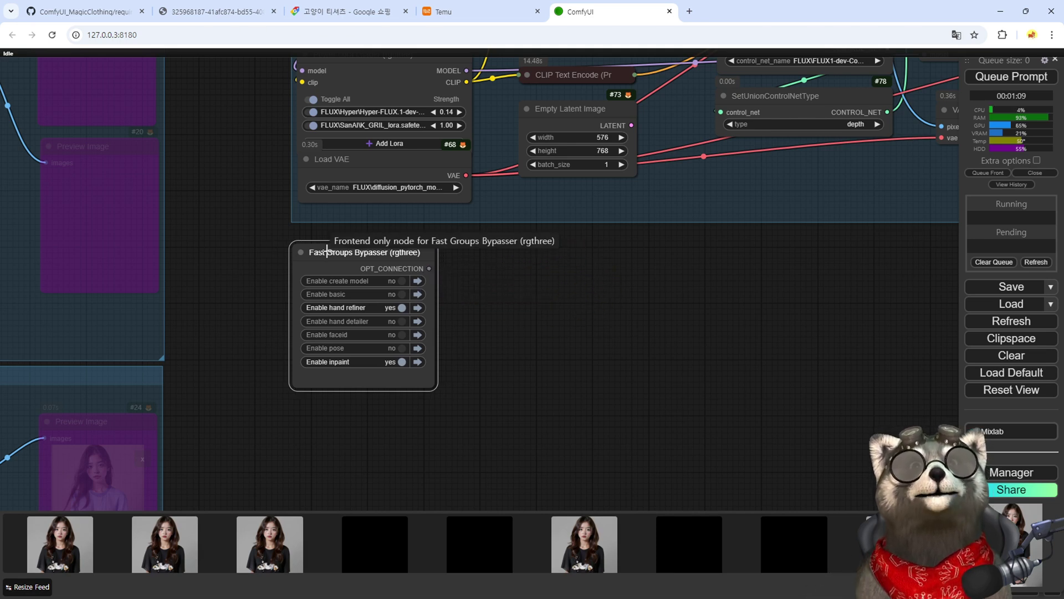